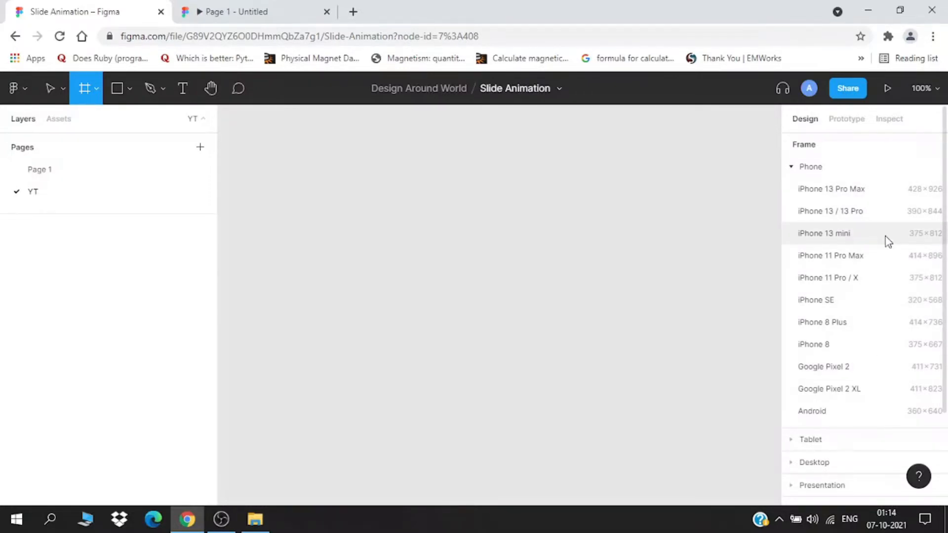
# Add an iPhone 13 / 13 Pro frame to the canvas and check the finished ticket prototype for reference
pyautogui.click(868, 212)
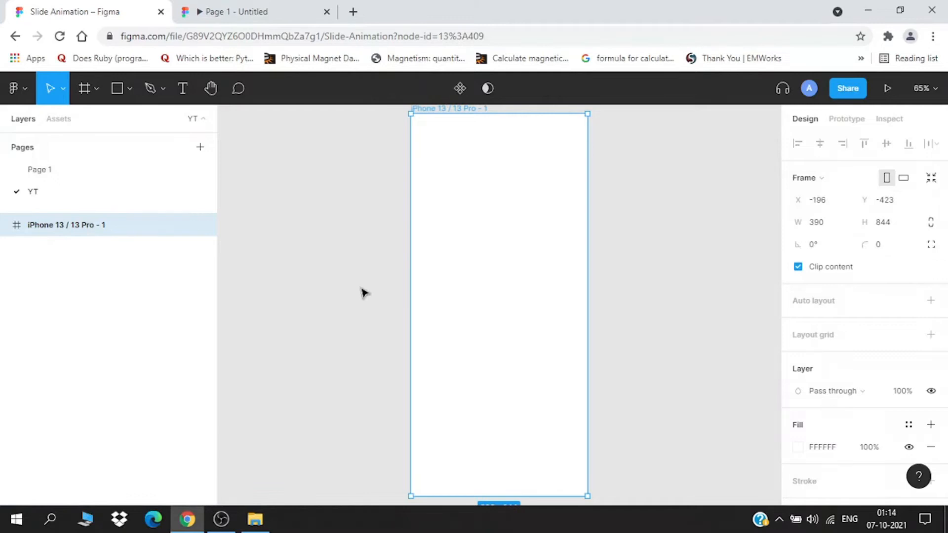
pyautogui.scroll(-1, 363, 290)
pyautogui.scroll(2, 339, 224)
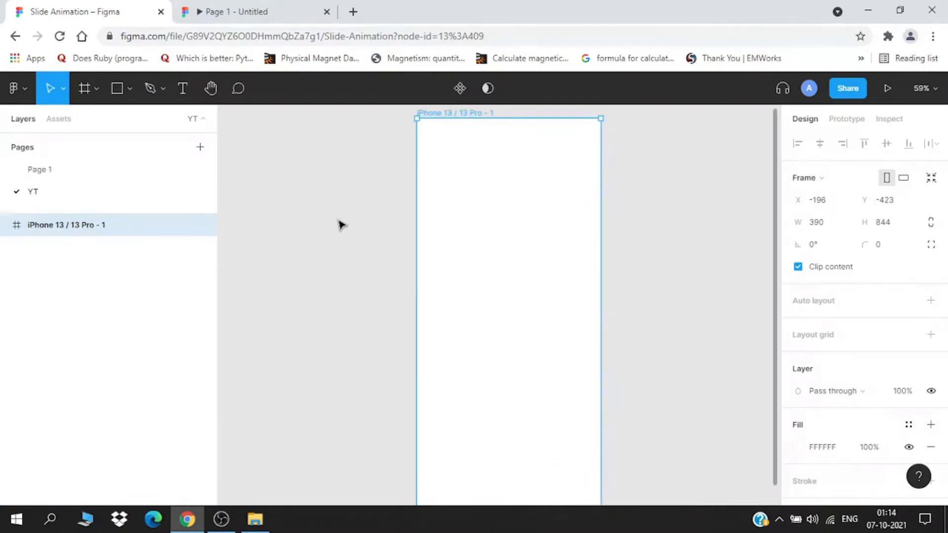
pyautogui.click(254, 6)
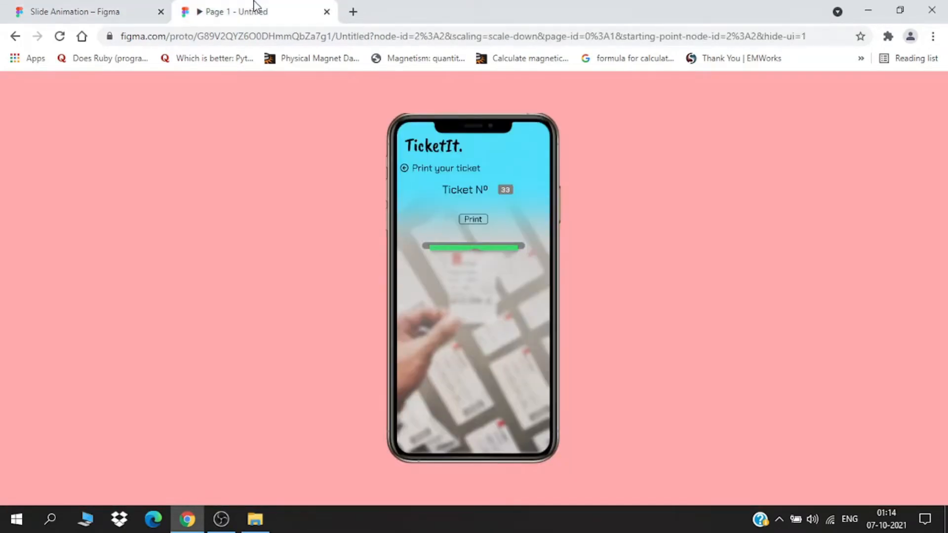
pyautogui.click(132, 7)
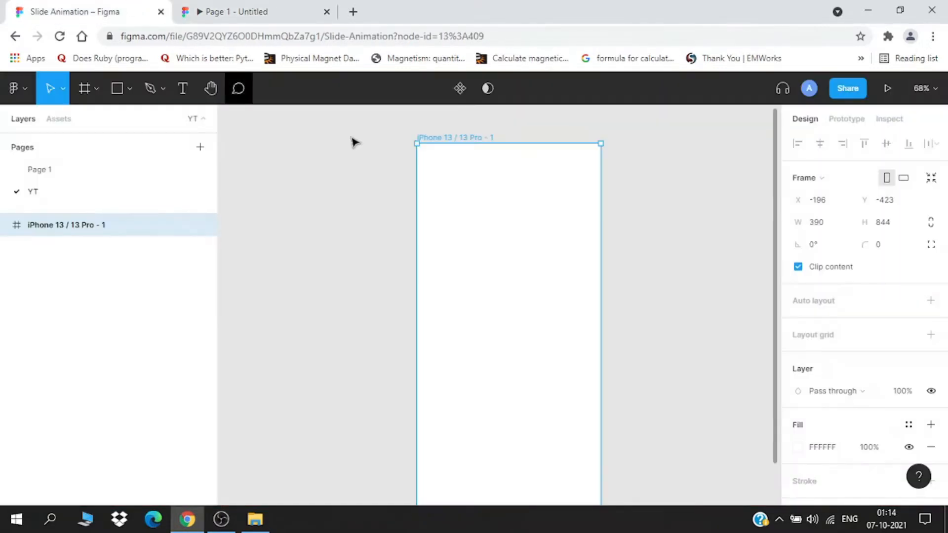
# Draw a full-width header rectangle of about 390 × 127 along the phone frame's upper edge
pyautogui.click(117, 89)
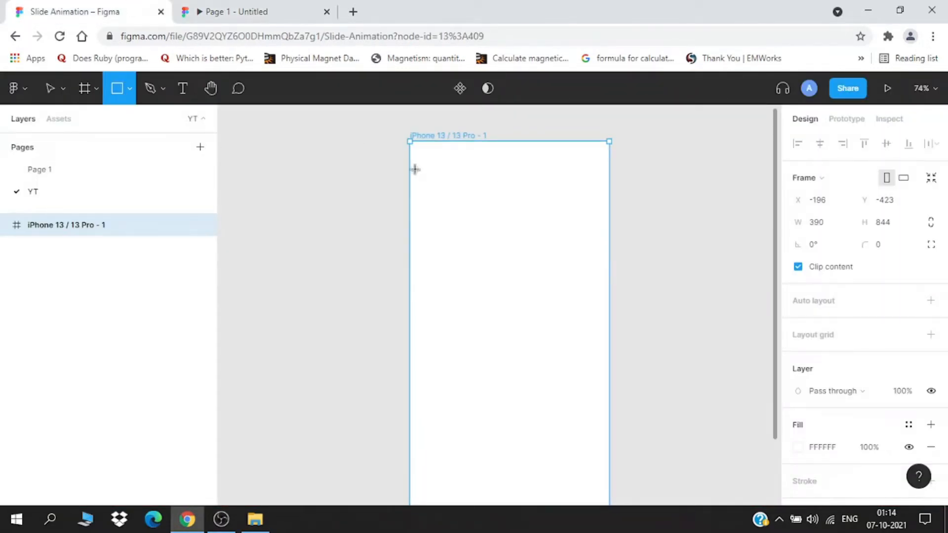
pyautogui.moveTo(408, 142); pyautogui.dragTo(612, 213)
pyautogui.click(662, 296)
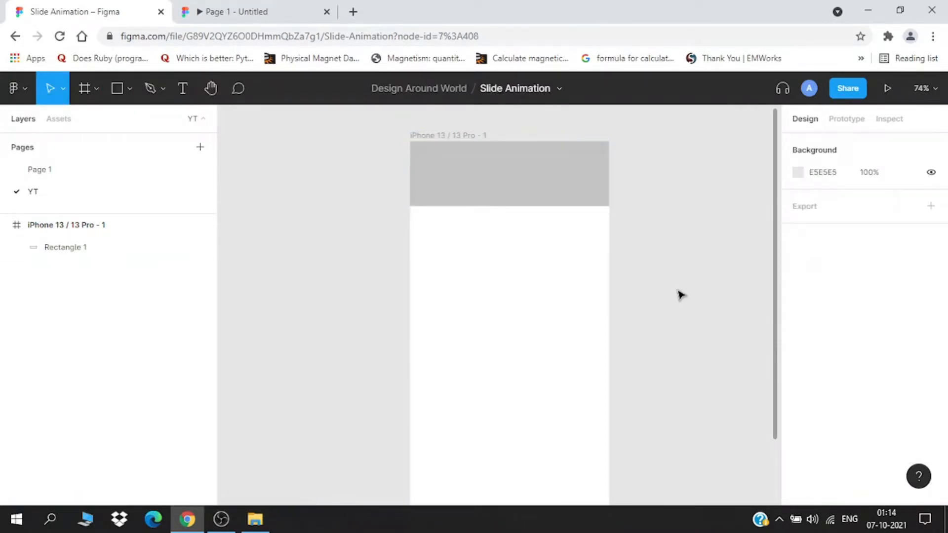
# Stretch the header rectangle's lower edge down to a height of about 136
pyautogui.click(519, 198)
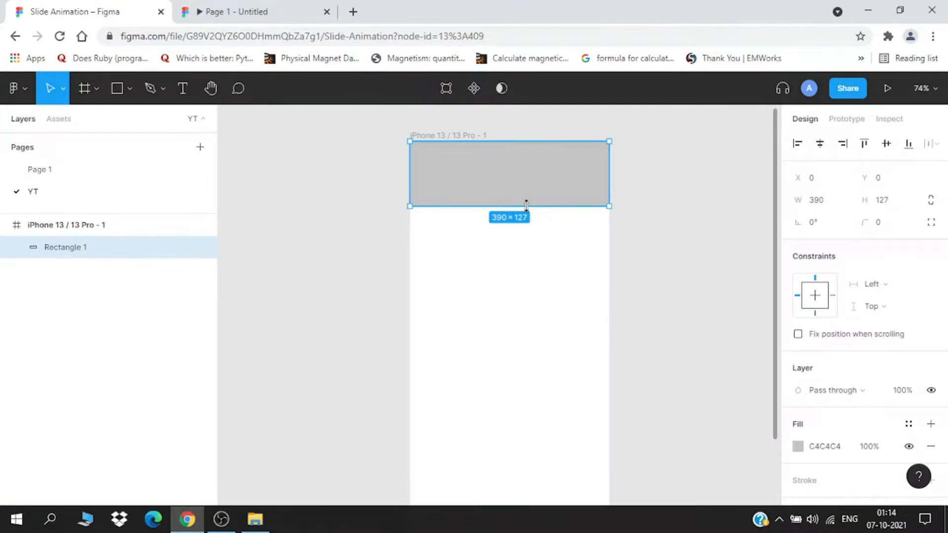
pyautogui.moveTo(527, 206); pyautogui.dragTo(527, 210)
pyautogui.click(668, 272)
pyautogui.click(557, 191)
# Check the header colour in the ticket prototype and set the header rectangle's fill to 51DFFE
pyautogui.click(271, 12)
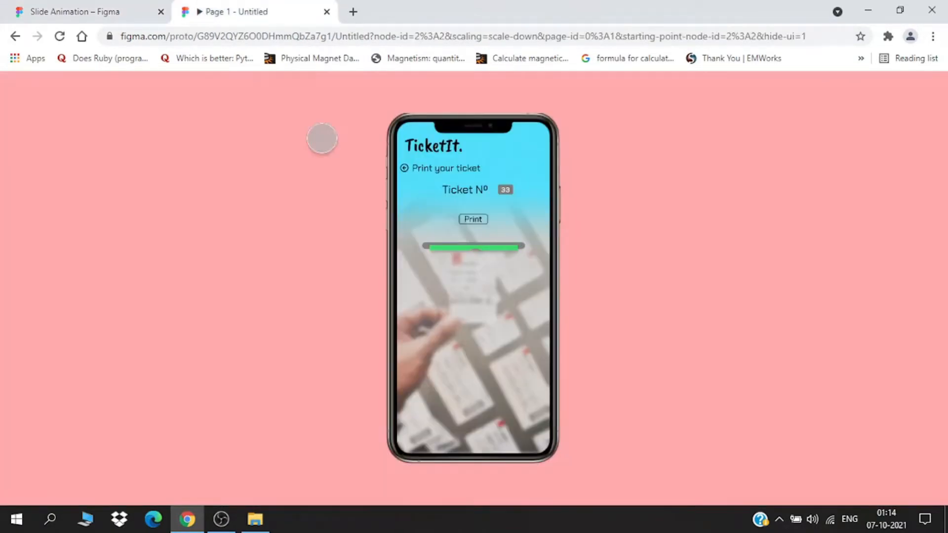
pyautogui.click(146, 9)
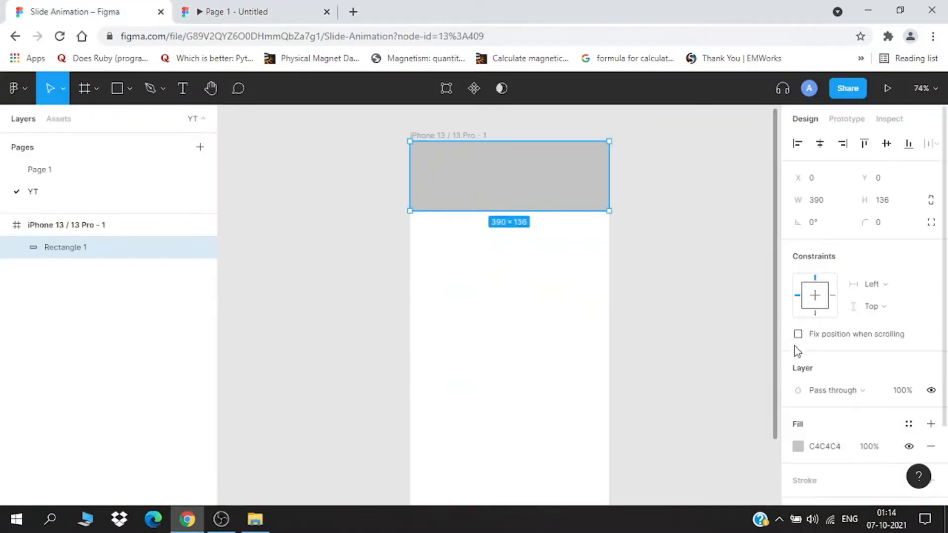
pyautogui.scroll(-2, 798, 351)
pyautogui.click(836, 378)
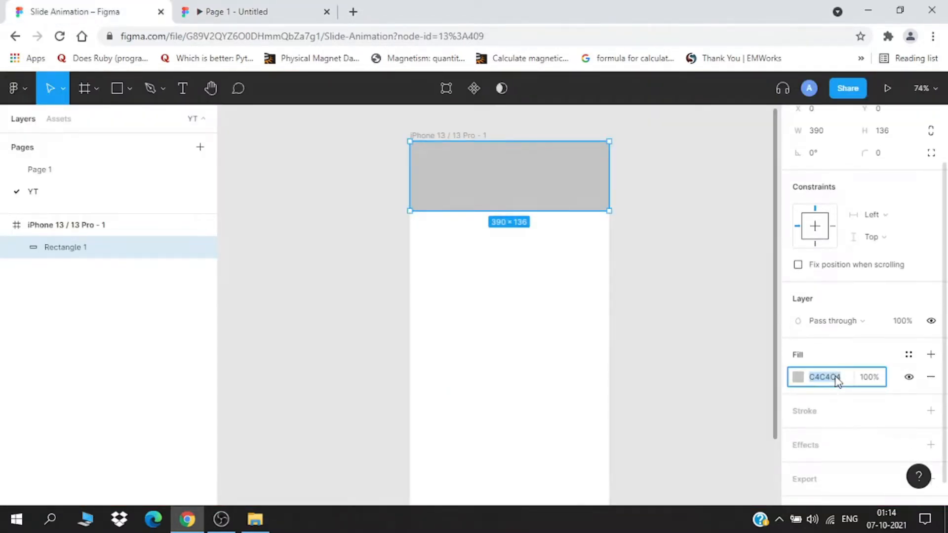
pyautogui.write('51dffe')
pyautogui.press('Return')
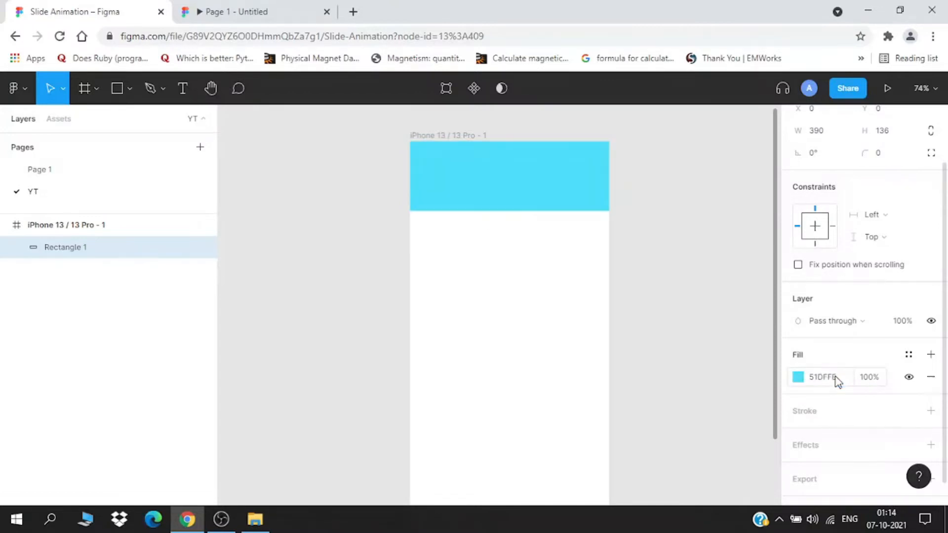
pyautogui.click(724, 253)
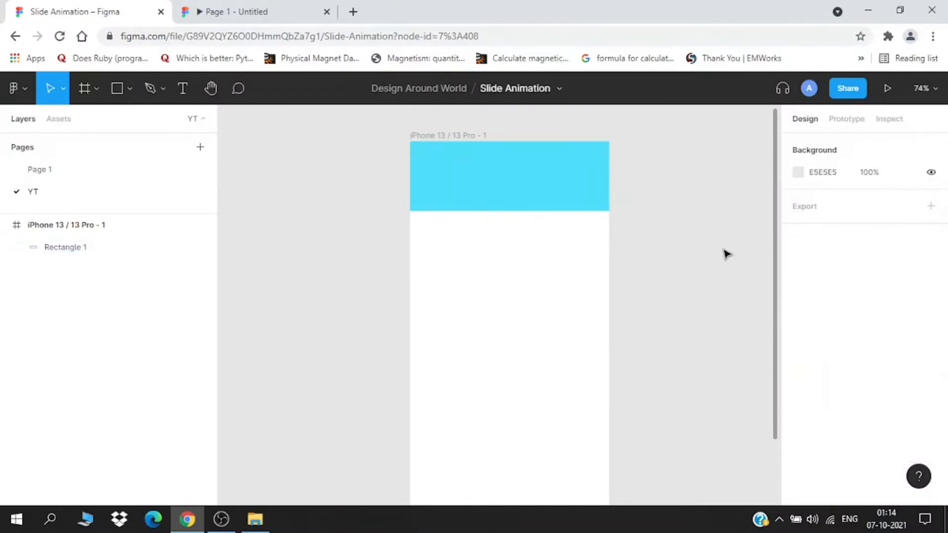
# Select the phone frame and search the Unsplash plugin for "tickets"
pyautogui.click(536, 195)
pyautogui.scroll(-2, 807, 344)
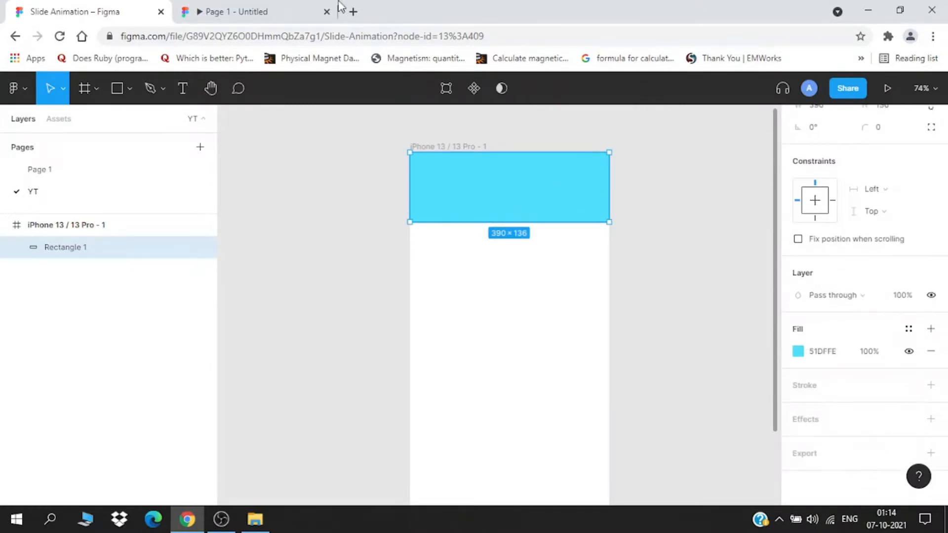
pyautogui.click(265, 15)
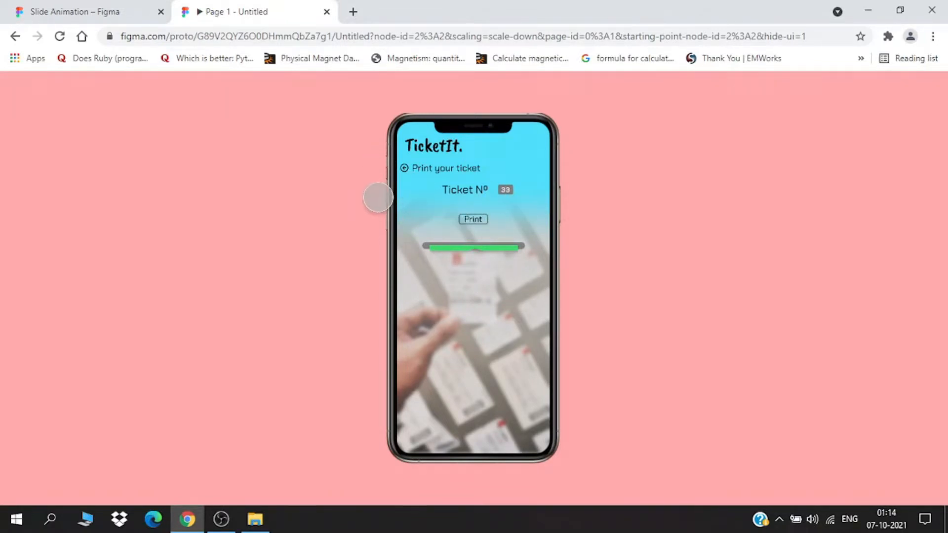
pyautogui.click(118, 12)
pyautogui.click(464, 144)
pyautogui.click(461, 146)
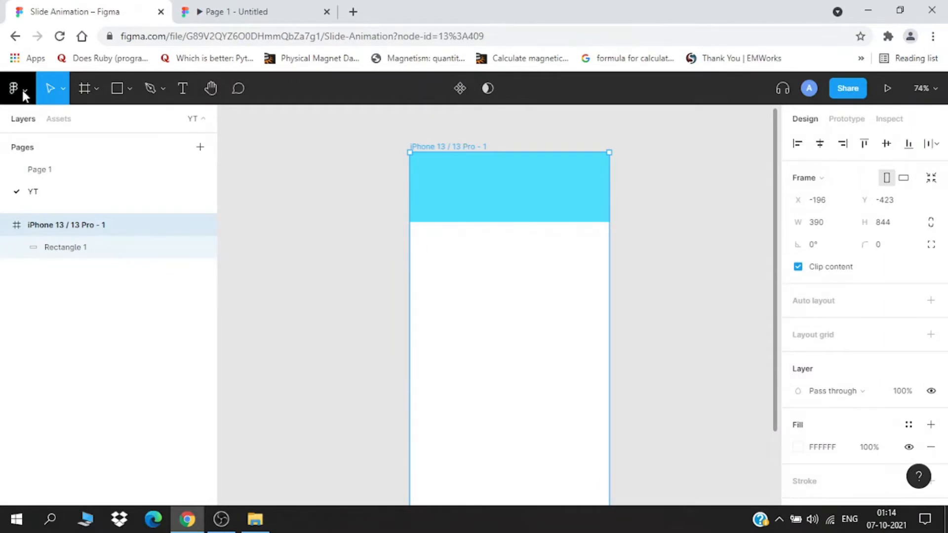
pyautogui.click(22, 90)
pyautogui.moveTo(102, 309)
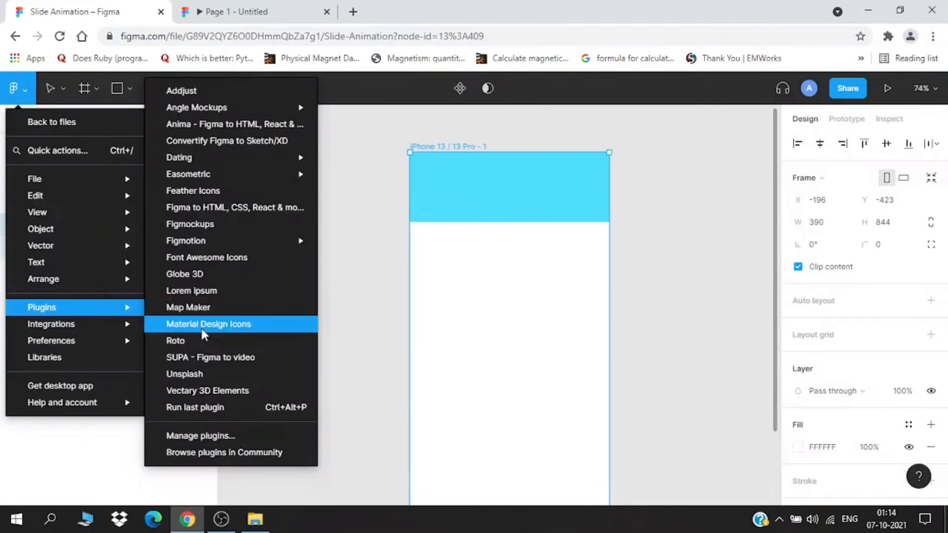
pyautogui.click(227, 375)
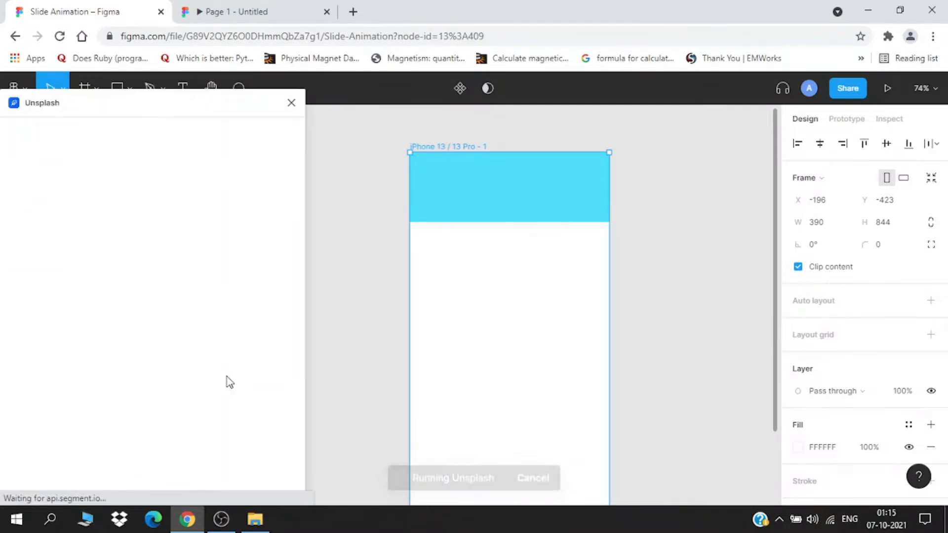
pyautogui.click(125, 173)
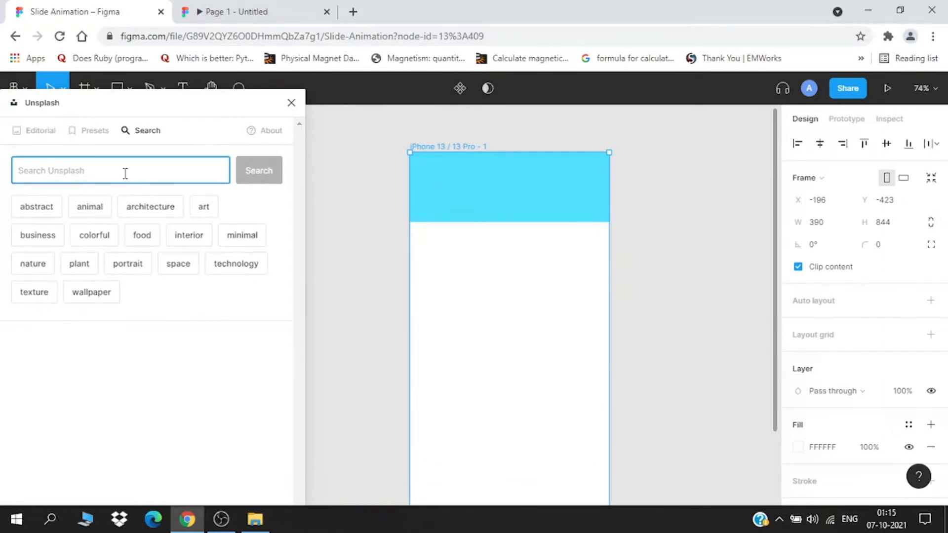
pyautogui.write('tickets')
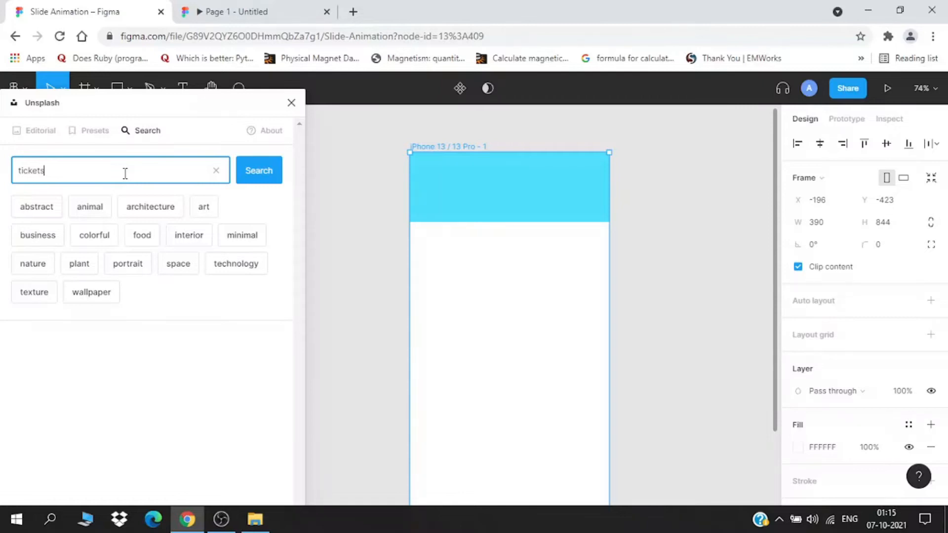
pyautogui.press('Return')
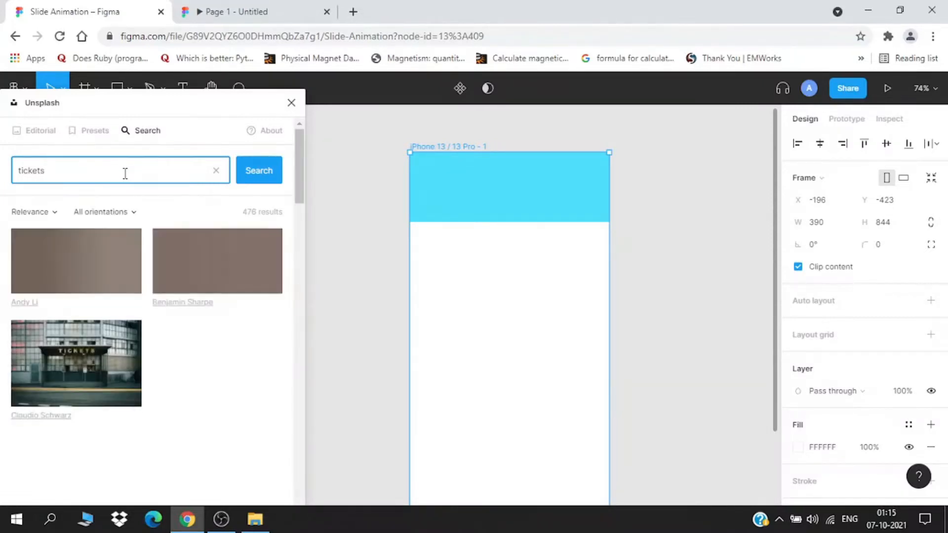
# Filter the Unsplash photos to portrait orientation and fill the frame with the photo of a hand holding a ticket
pyautogui.scroll(-3, 188, 278)
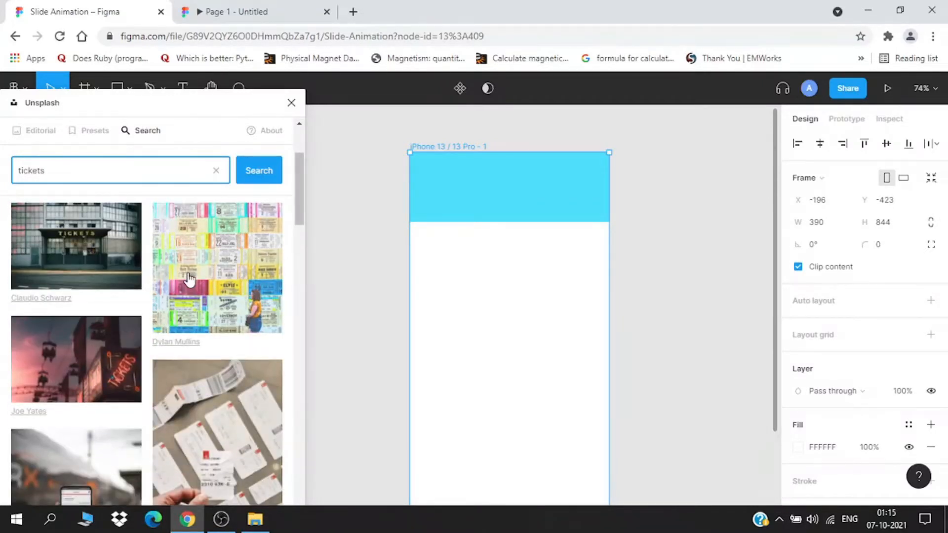
pyautogui.scroll(3, 187, 278)
pyautogui.click(126, 212)
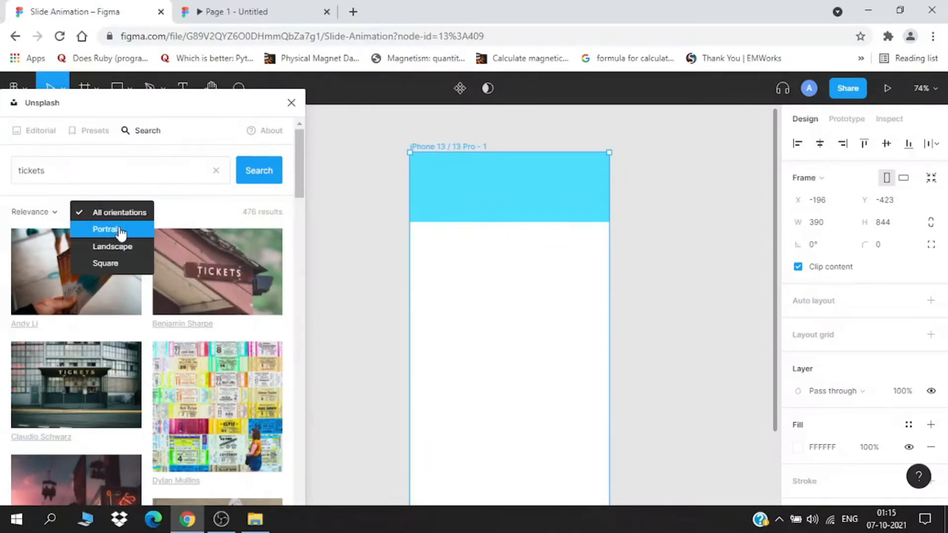
pyautogui.click(118, 229)
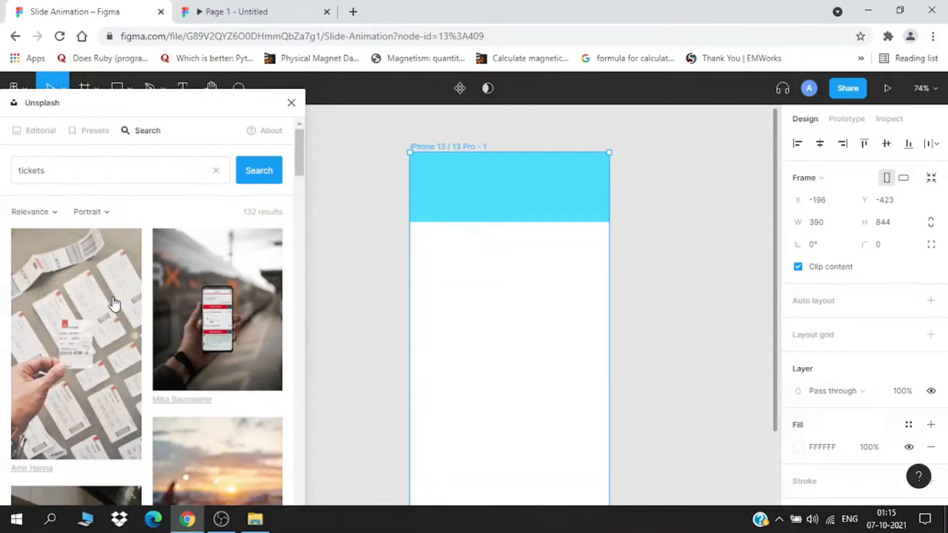
pyautogui.click(115, 305)
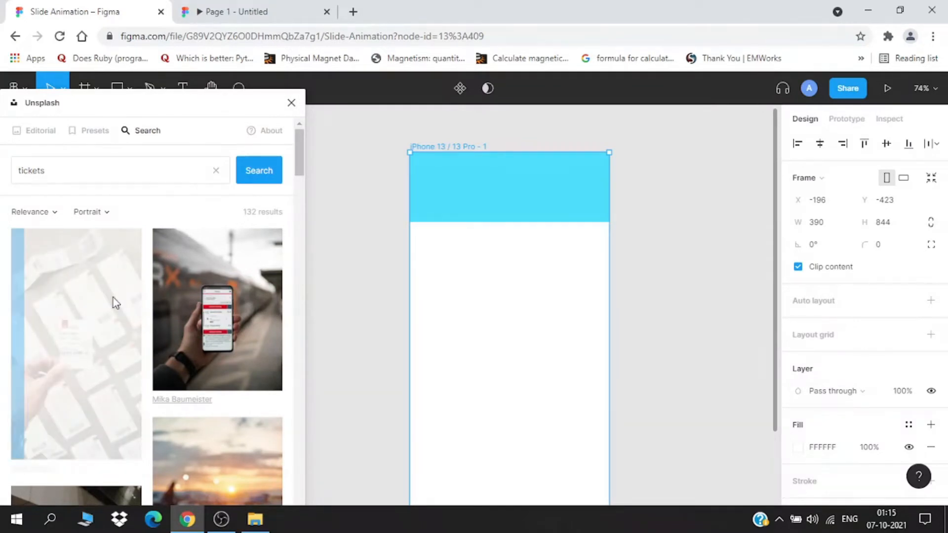
pyautogui.click(355, 283)
pyautogui.click(291, 102)
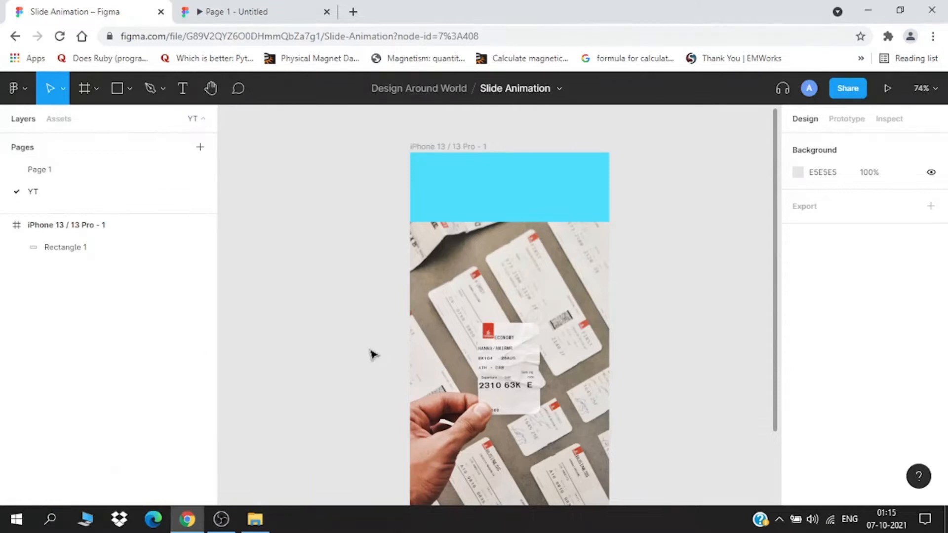
# Draw a 390 × 844 rectangle covering the whole phone frame and place its layer below the header rectangle
pyautogui.scroll(-1, 374, 355)
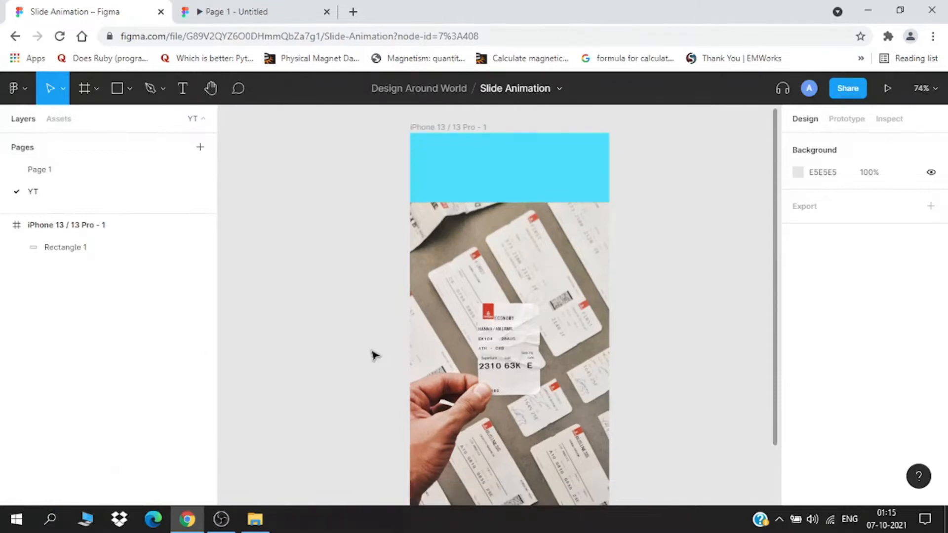
pyautogui.click(123, 88)
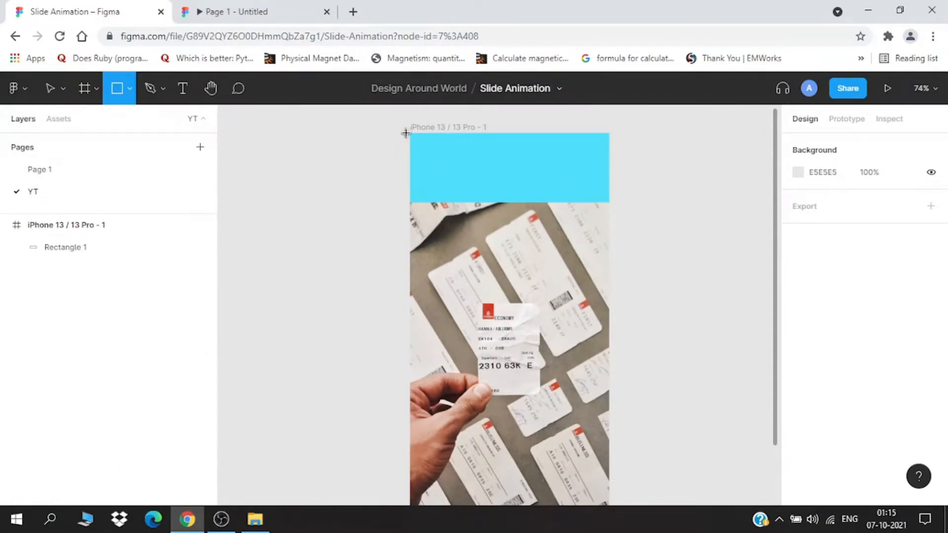
pyautogui.moveTo(411, 133); pyautogui.dragTo(609, 386)
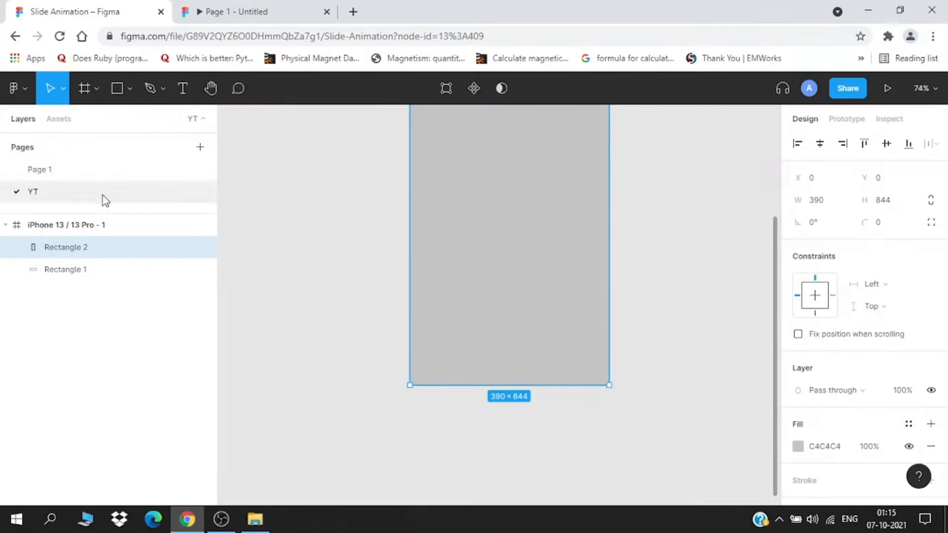
pyautogui.moveTo(79, 251); pyautogui.dragTo(96, 287)
pyautogui.scroll(5, 392, 273)
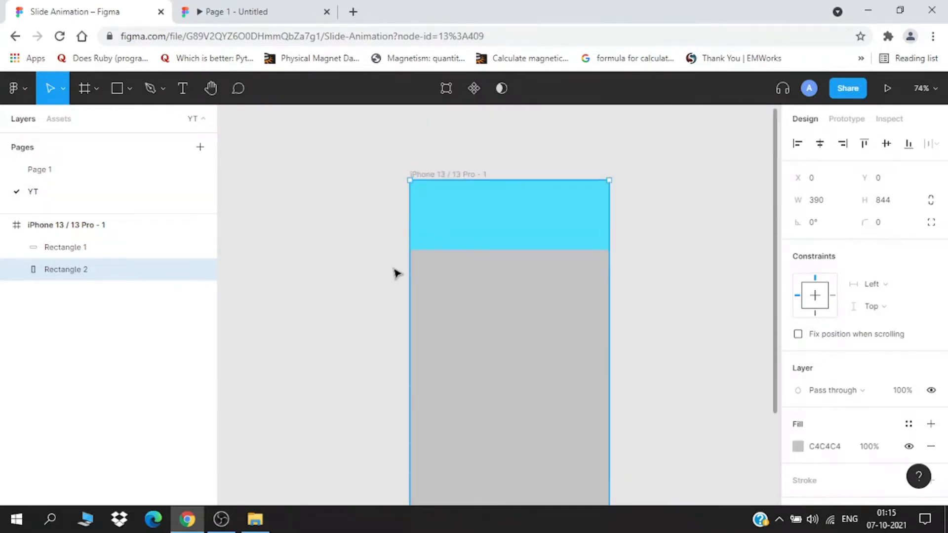
pyautogui.scroll(-2, 858, 428)
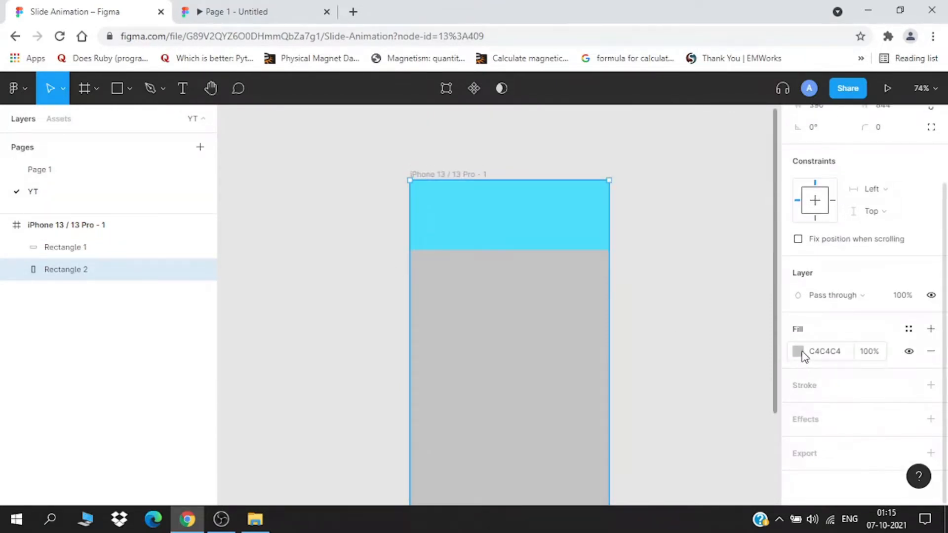
pyautogui.click(798, 351)
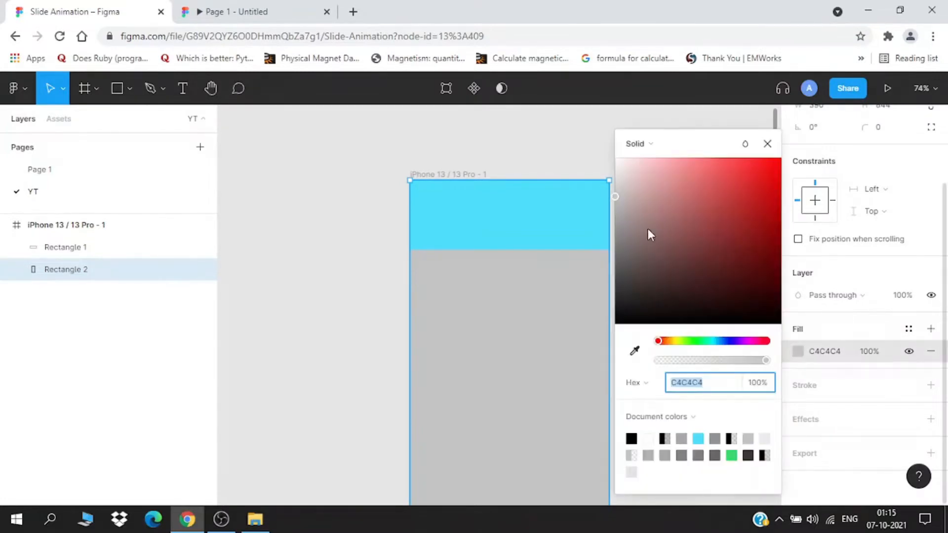
pyautogui.click(636, 138)
pyautogui.click(491, 381)
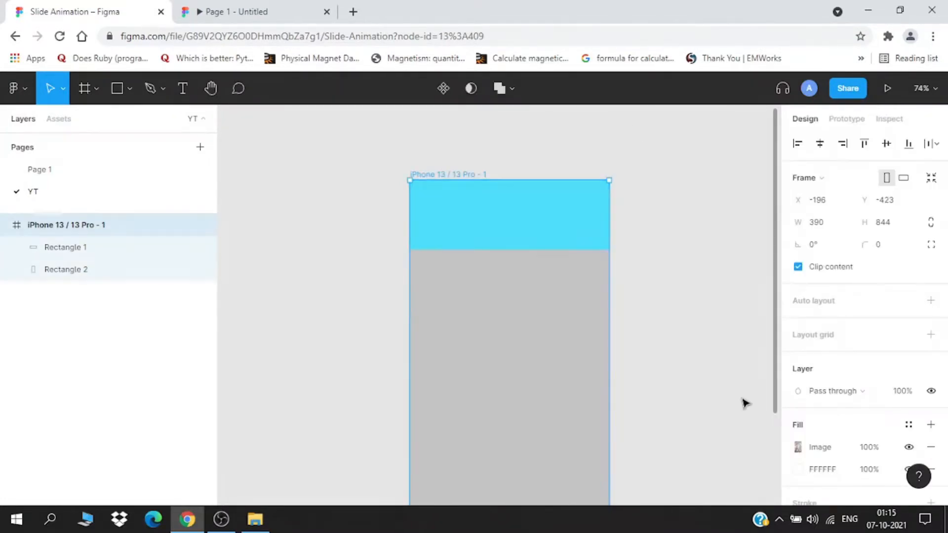
# Change the grey full-frame rectangle's fill from solid to a linear gradient
pyautogui.click(121, 274)
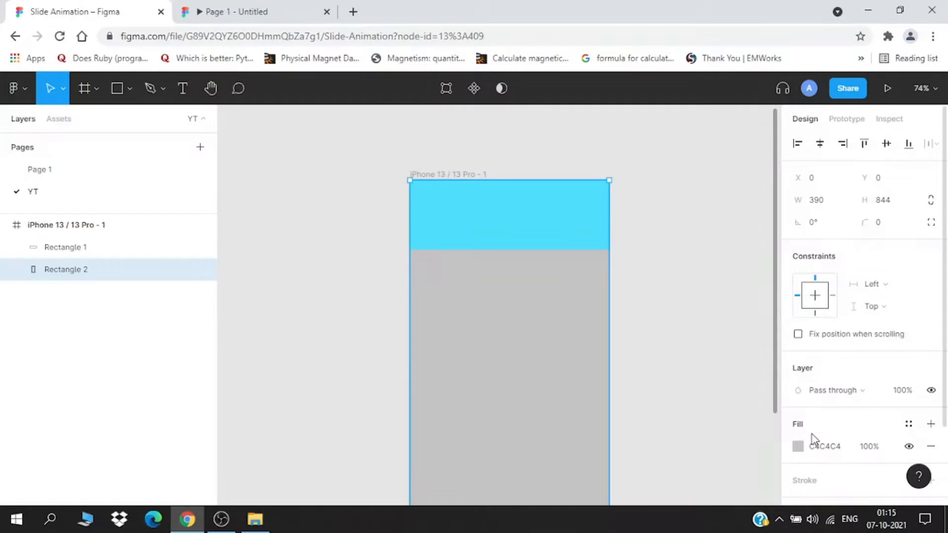
pyautogui.click(798, 447)
pyautogui.scroll(1, 592, 147)
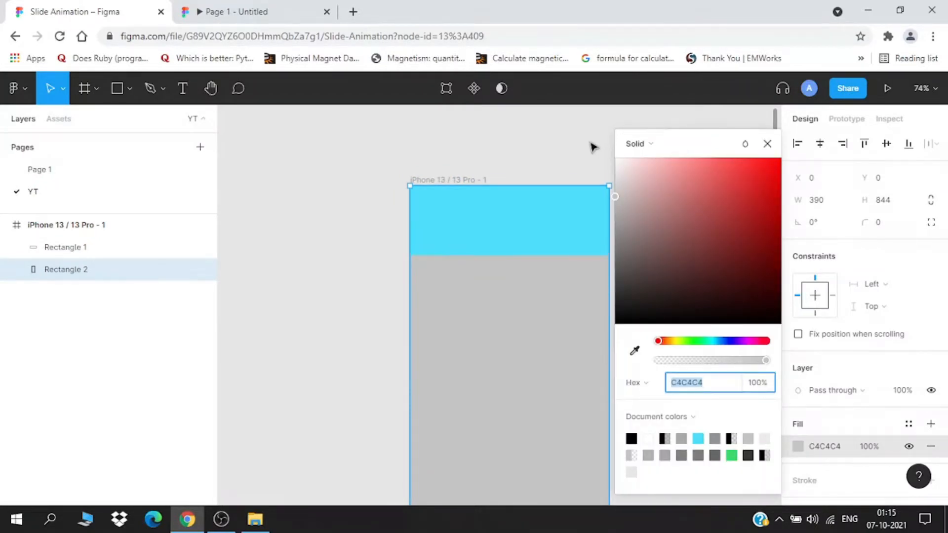
pyautogui.moveTo(564, 148); pyautogui.dragTo(464, 123)
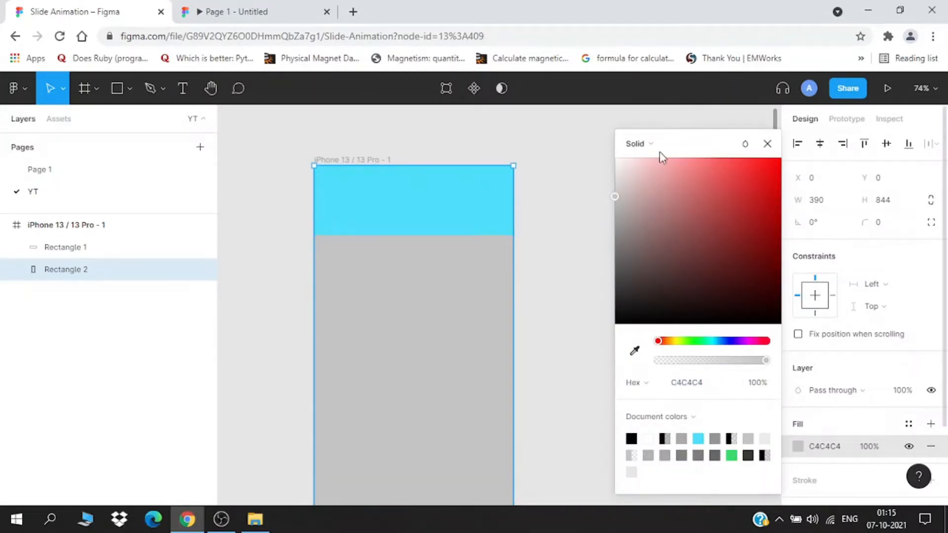
pyautogui.click(658, 148)
pyautogui.click(666, 162)
pyautogui.scroll(-4, 586, 316)
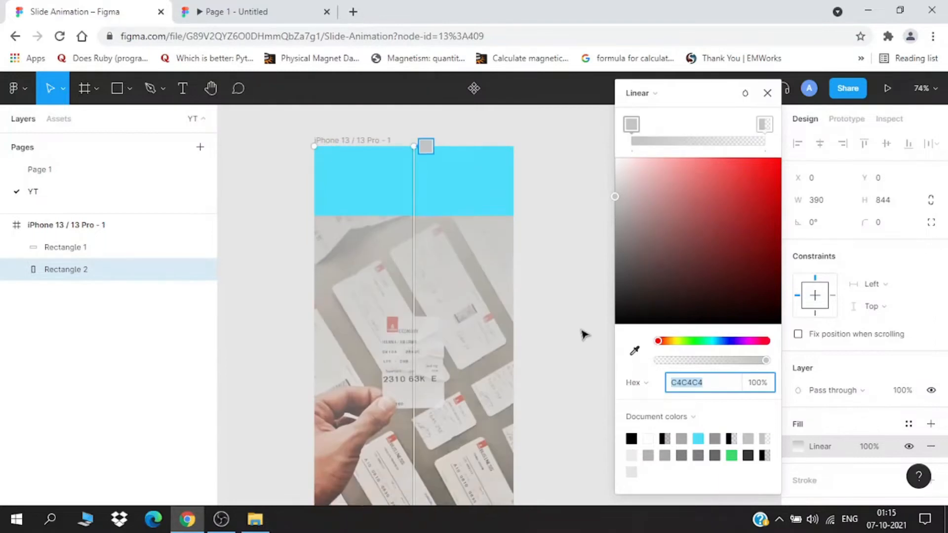
# Extend the end point of the rectangle's linear gradient straight down, well below the phone frame's bottom edge
pyautogui.scroll(-5, 550, 372)
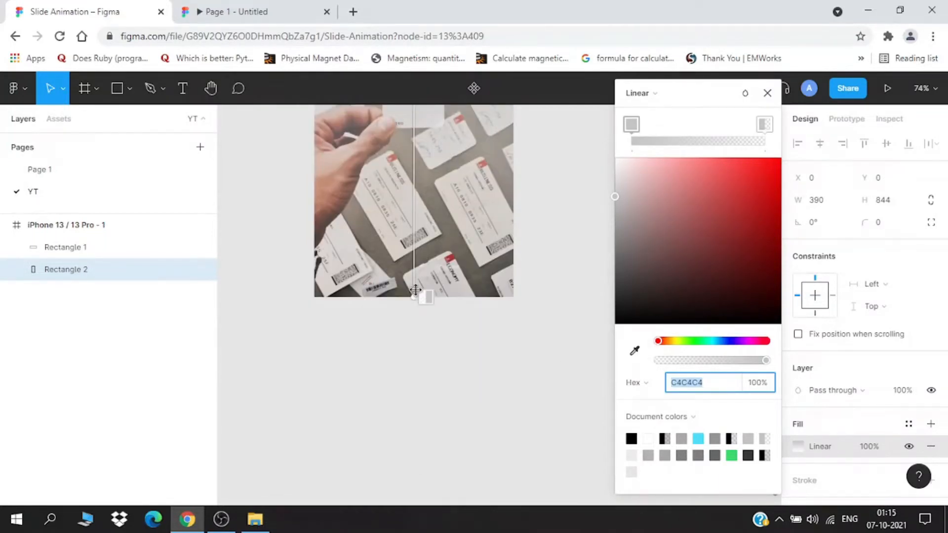
pyautogui.moveTo(415, 296); pyautogui.dragTo(417, 518)
pyautogui.scroll(7, 467, 418)
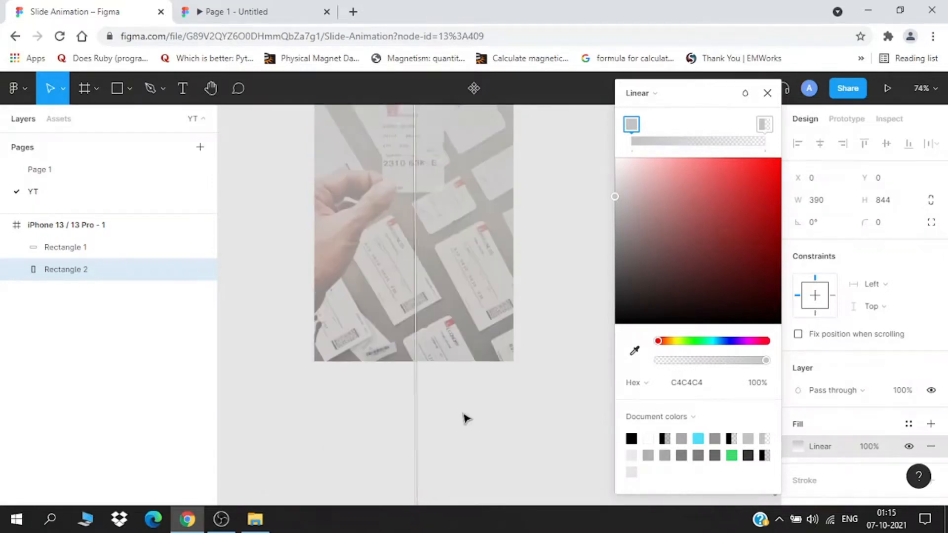
pyautogui.scroll(3, 475, 415)
pyautogui.scroll(-4, 477, 416)
pyautogui.moveTo(534, 423); pyautogui.dragTo(539, 285)
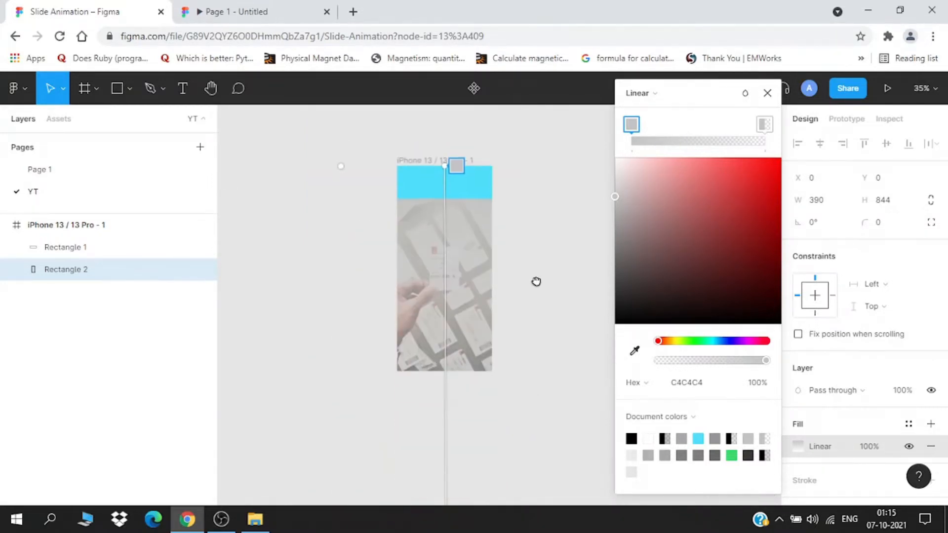
# Adjust the opacity of the gradient's colour stops, making the transparent C4C4C4 end stop partly opaque
pyautogui.moveTo(707, 360); pyautogui.dragTo(756, 366)
pyautogui.click(766, 128)
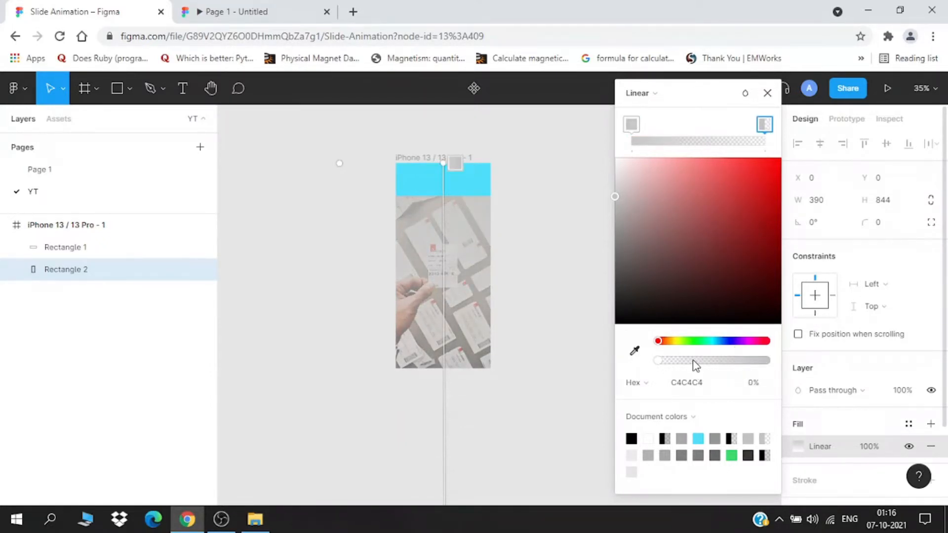
pyautogui.moveTo(695, 366); pyautogui.dragTo(709, 363)
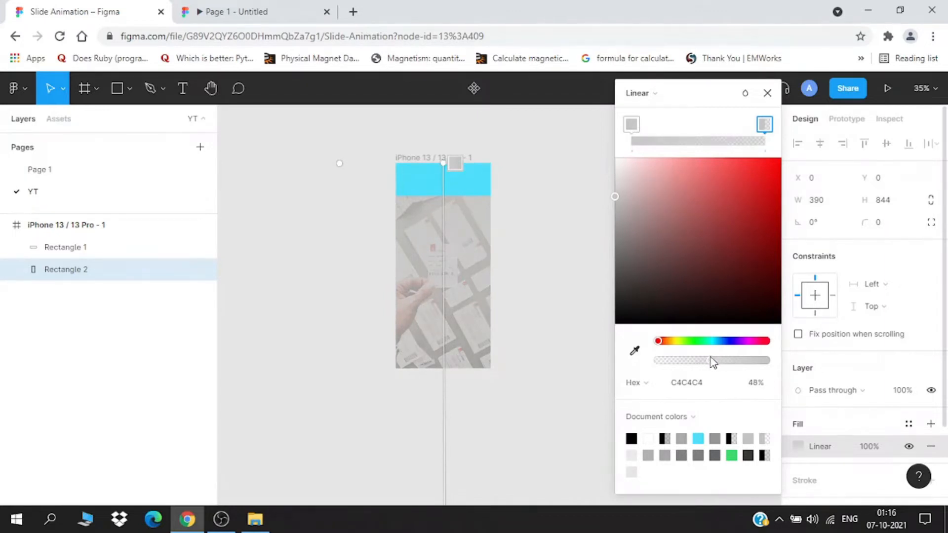
# Add an effect to the full-frame gradient rectangle and change its type to Layer blur
pyautogui.click(848, 420)
pyautogui.scroll(-2, 846, 419)
pyautogui.click(840, 419)
pyautogui.click(844, 440)
pyautogui.click(849, 458)
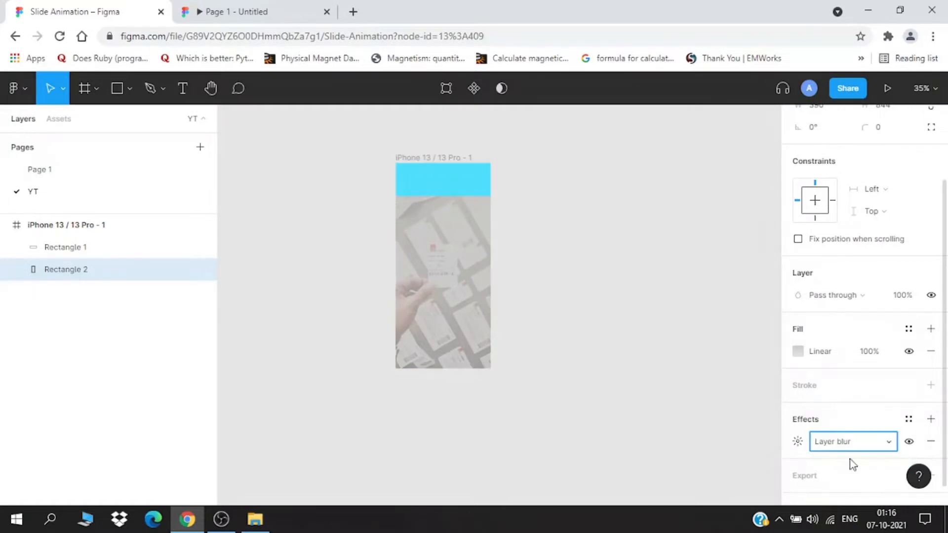
# Set the gradient rectangle's layer blur to 100 and review the faded photo in the phone frame
pyautogui.scroll(5, 576, 380)
pyautogui.click(797, 441)
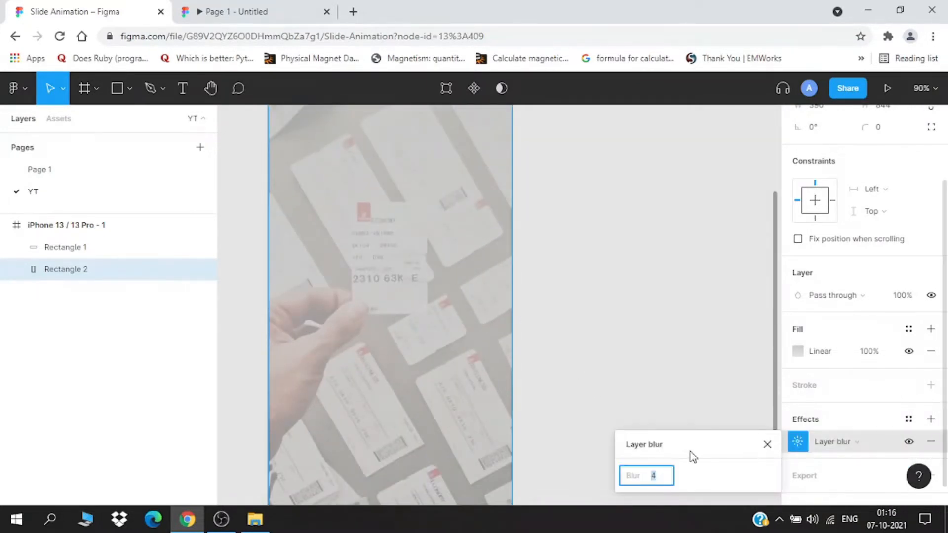
pyautogui.write('100')
pyautogui.press('Return')
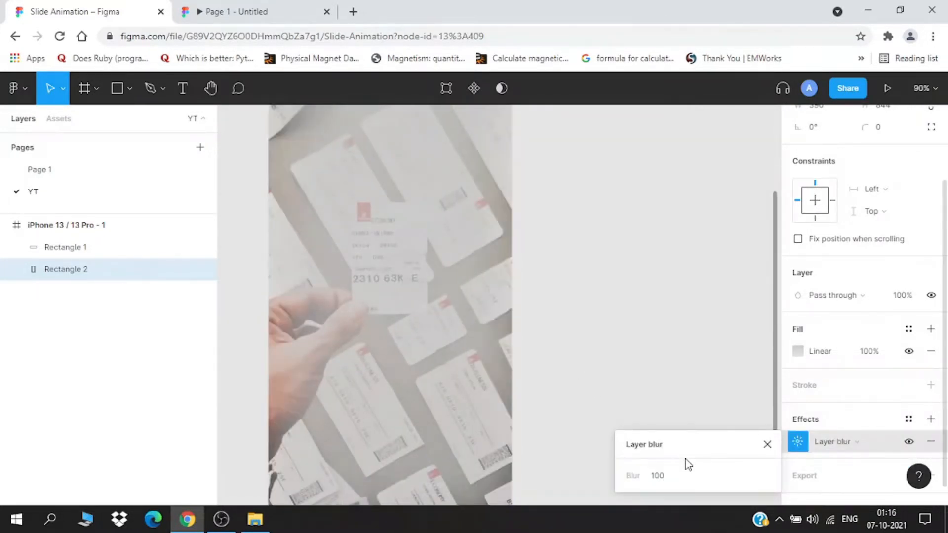
pyautogui.scroll(-3, 593, 376)
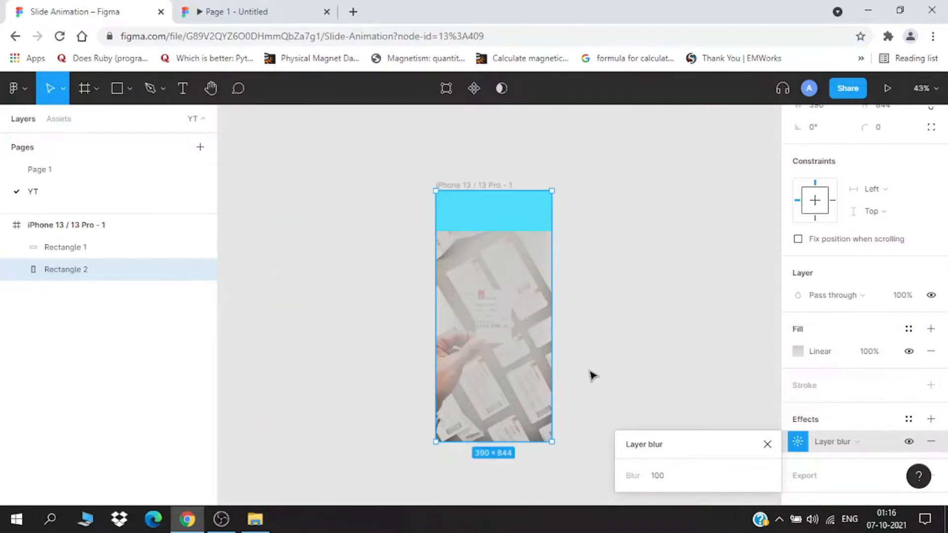
pyautogui.scroll(3, 466, 318)
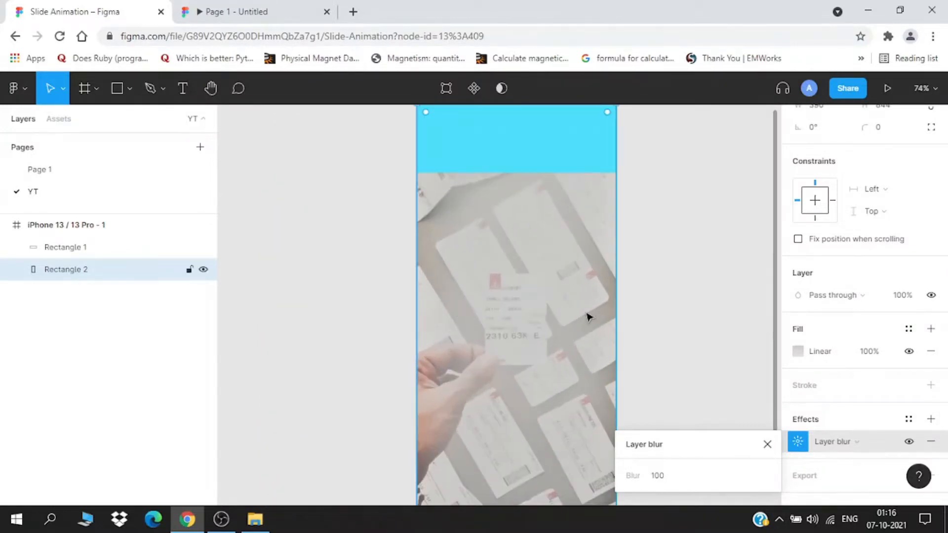
pyautogui.click(694, 303)
pyautogui.scroll(-2, 696, 304)
pyautogui.scroll(-1, 698, 306)
pyautogui.scroll(3, 698, 305)
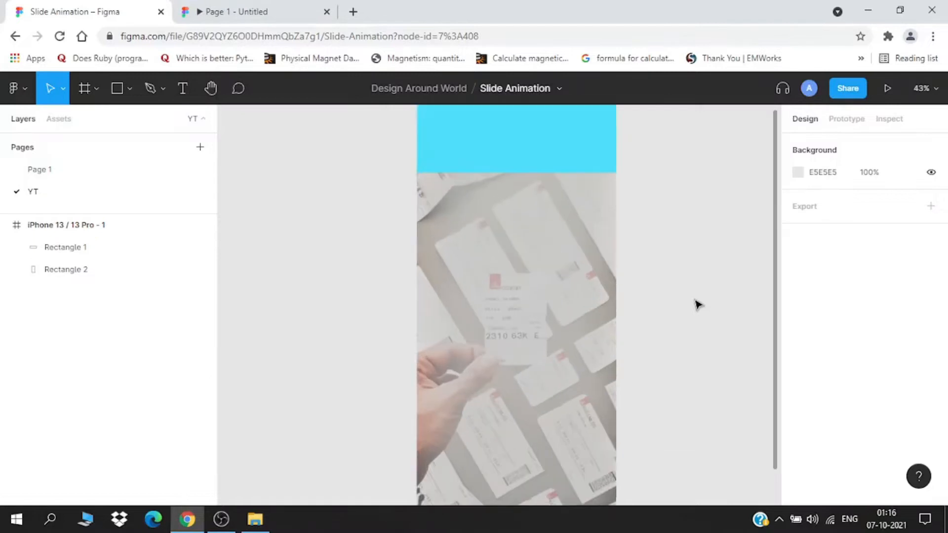
pyautogui.scroll(2, 630, 254)
# Check the header in the ticket prototype and paste a duplicate of the cyan 390 × 136 header rectangle
pyautogui.click(515, 261)
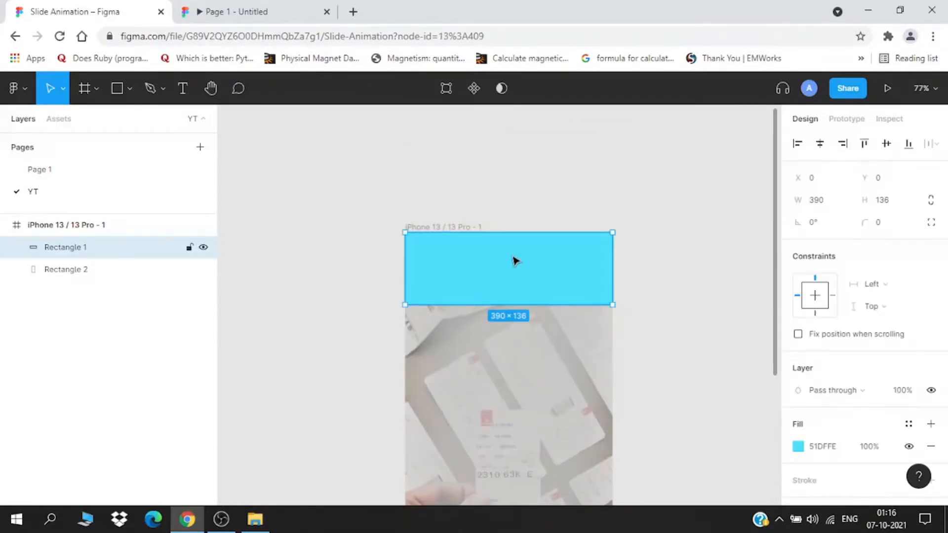
pyautogui.scroll(2, 513, 302)
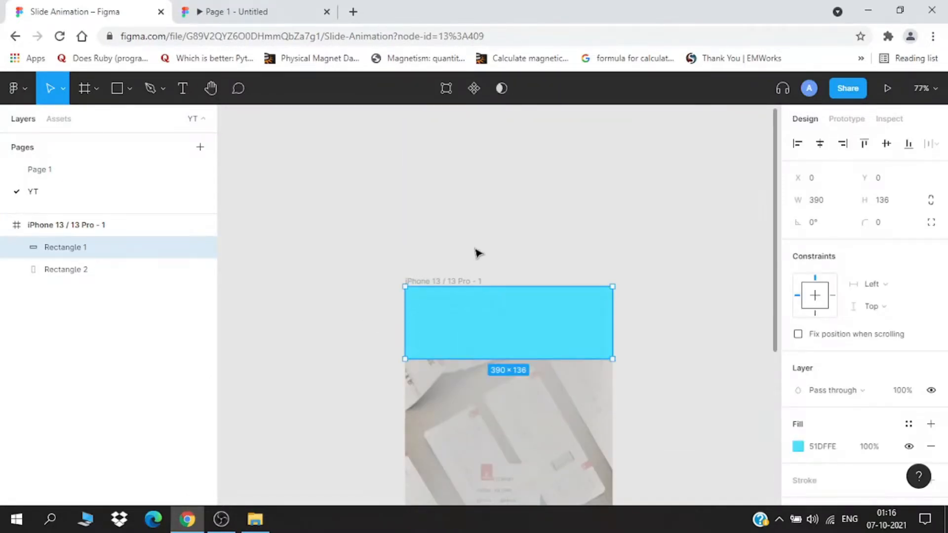
pyautogui.click(232, 12)
pyautogui.click(79, 12)
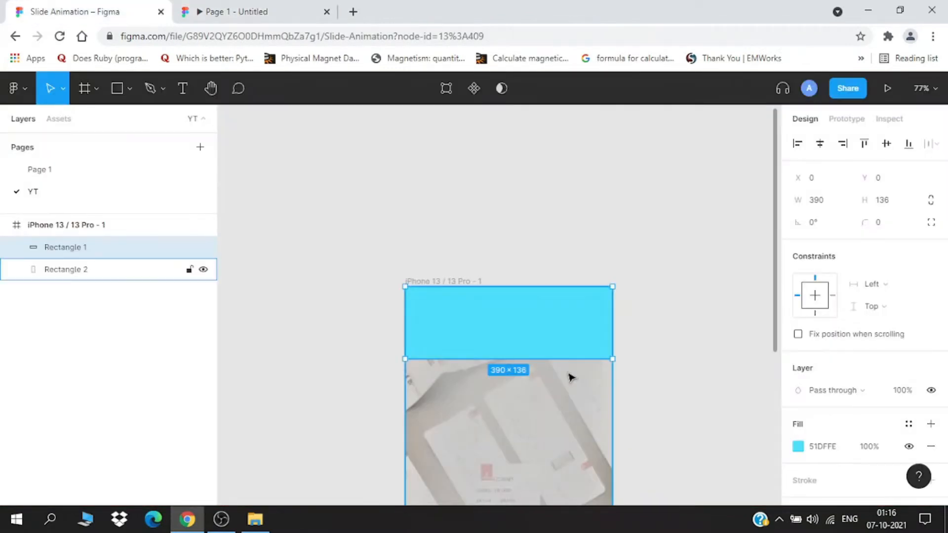
pyautogui.scroll(5, 635, 405)
pyautogui.hotkey('ctrl', 'v')
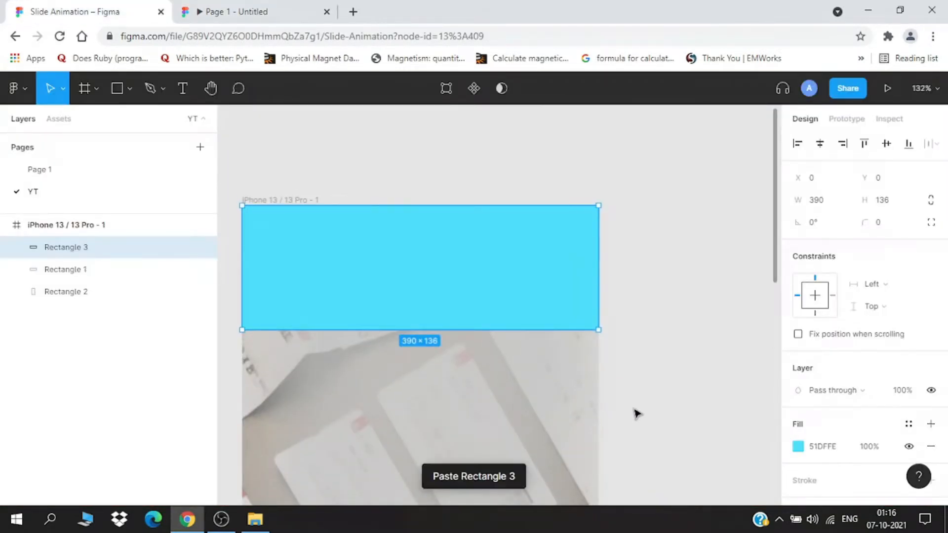
# Move the duplicated cyan rectangle straight down within the frame to Y 120
pyautogui.hotkey('shift', 'Down')
pyautogui.hotkey('shift', 'Down')
pyautogui.hotkey('shift', 'Down')
pyautogui.hotkey('shift', 'Down')
pyautogui.hotkey('shift', 'Down')
pyautogui.hotkey('shift', 'Down')
pyautogui.hotkey('shift', 'Down')
pyautogui.hotkey('shift', 'Down')
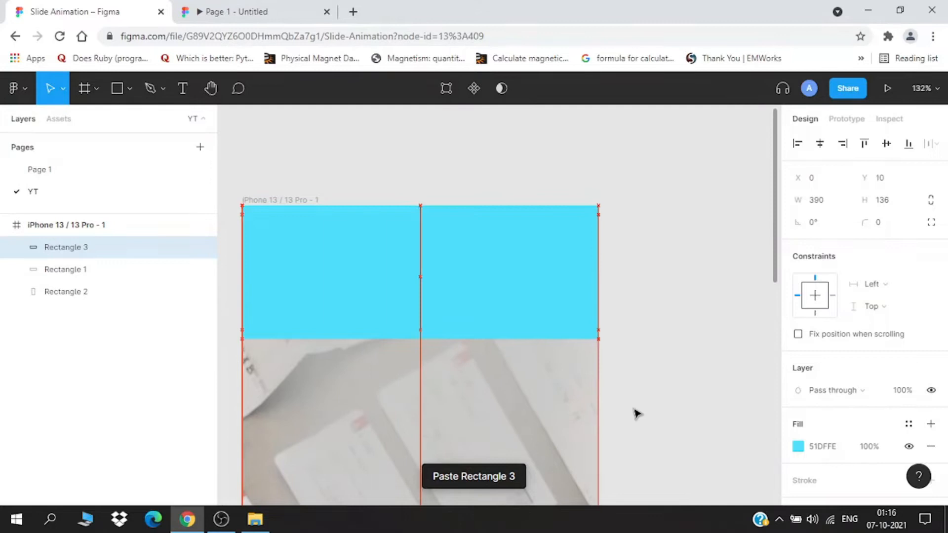
pyautogui.hotkey('shift', 'Down')
pyautogui.hotkey('shift', 'Down')
pyautogui.hotkey('shift', 'Down')
pyautogui.hotkey('shift', 'Down')
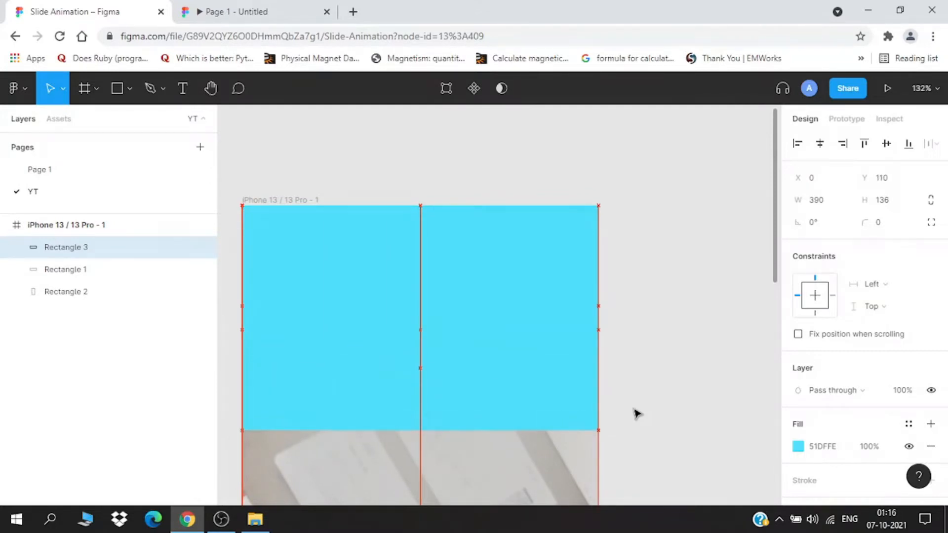
pyautogui.scroll(-1, 679, 435)
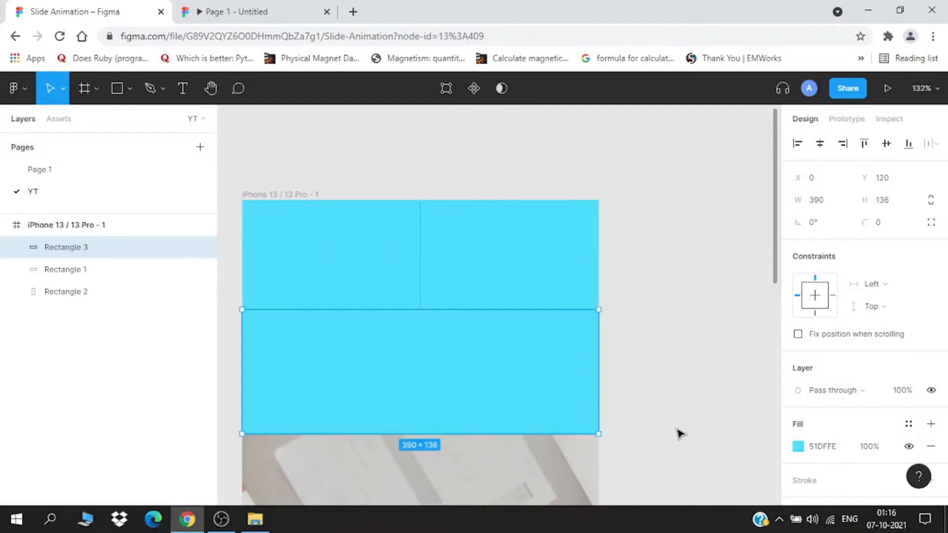
# Add a Layer blur effect with a value of 100 to the lower cyan rectangle
pyautogui.moveTo(694, 415); pyautogui.dragTo(668, 224)
pyautogui.scroll(-2, 737, 294)
pyautogui.scroll(-2, 838, 409)
pyautogui.click(830, 430)
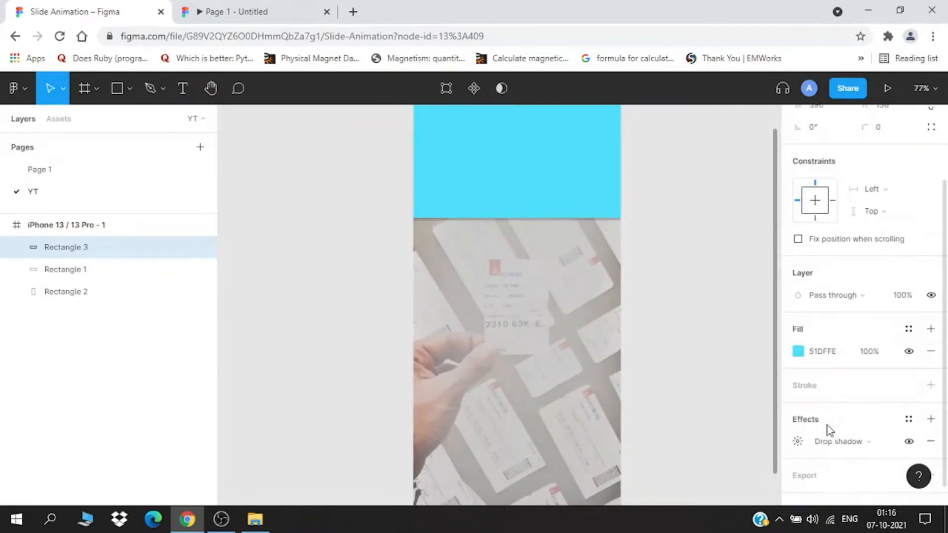
pyautogui.click(825, 442)
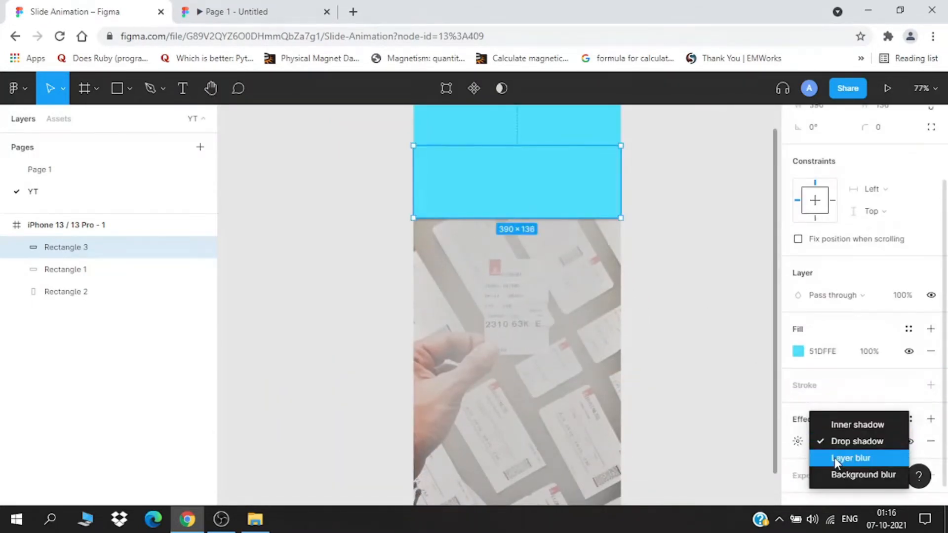
pyautogui.click(835, 457)
pyautogui.scroll(5, 472, 186)
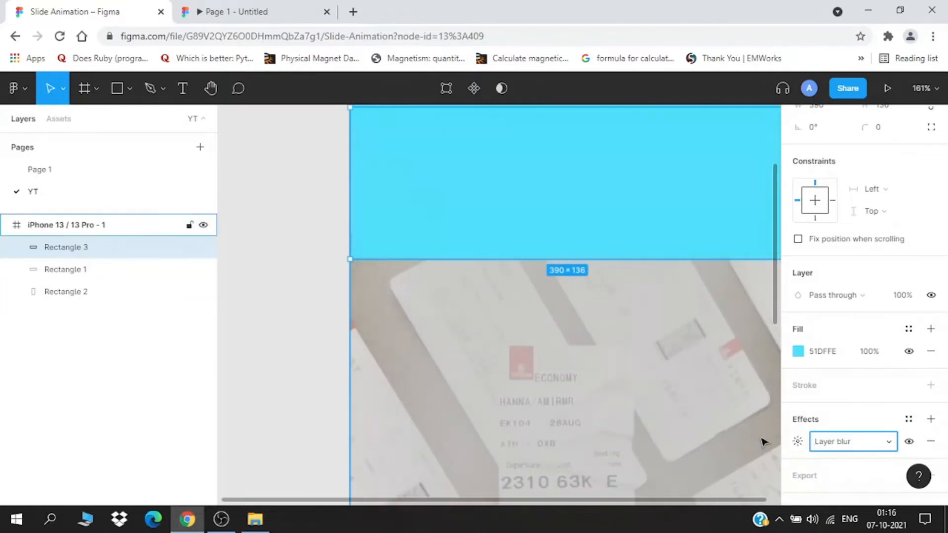
pyautogui.click(798, 442)
pyautogui.press('Return')
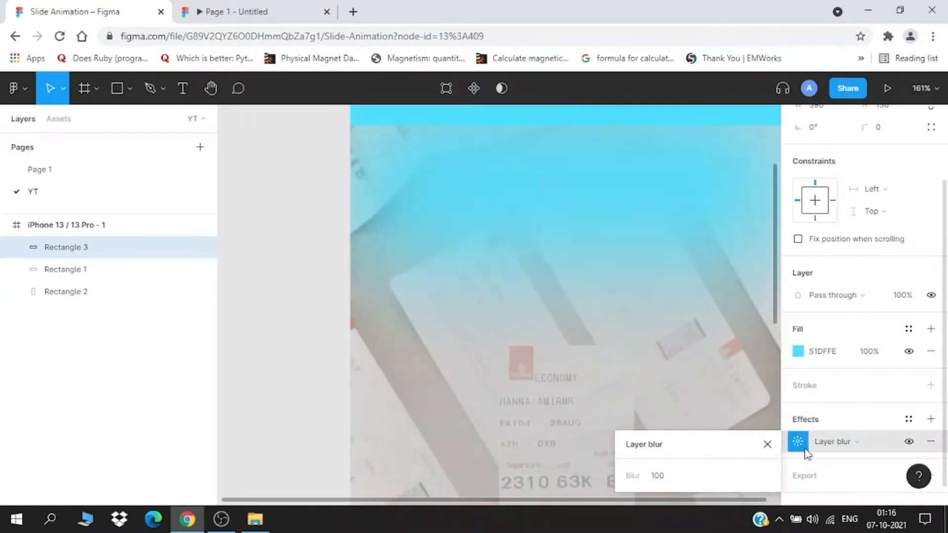
# Nudge the blurred cyan rectangle up under the header and set its layer blur to 70
pyautogui.scroll(-3, 593, 366)
pyautogui.moveTo(482, 340); pyautogui.dragTo(333, 371)
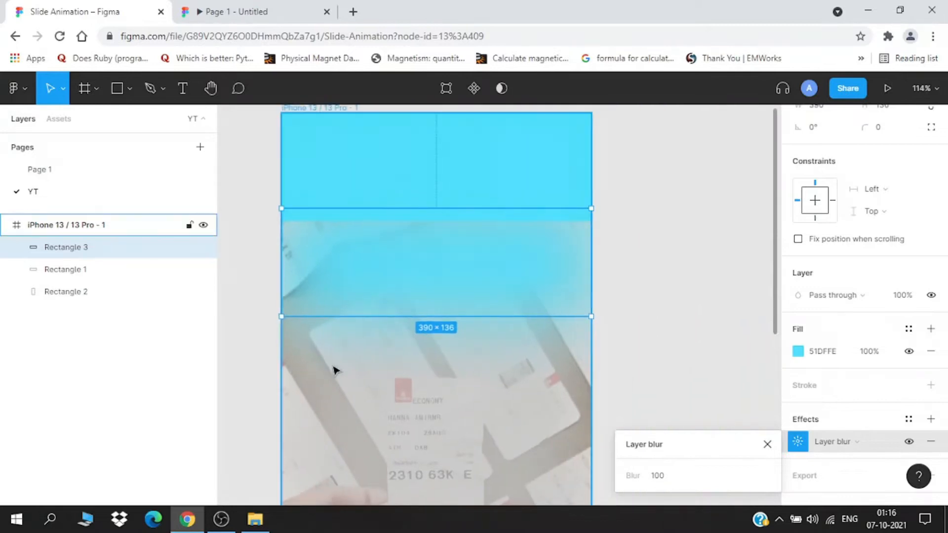
pyautogui.press('Up')
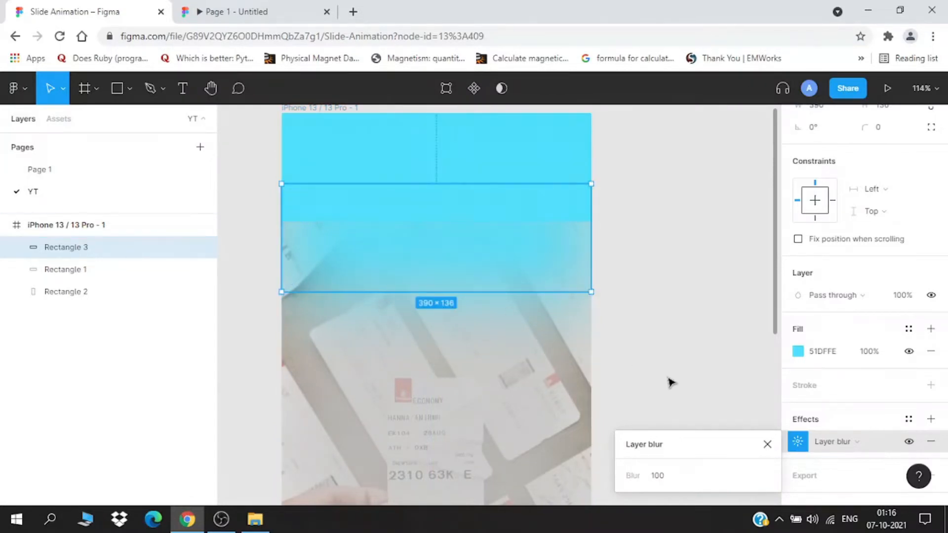
pyautogui.click(668, 484)
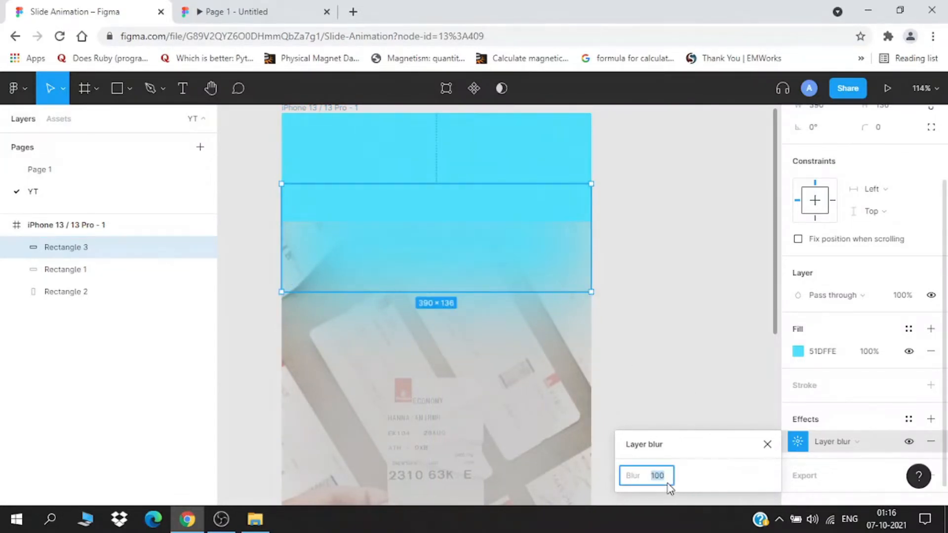
pyautogui.press('Return')
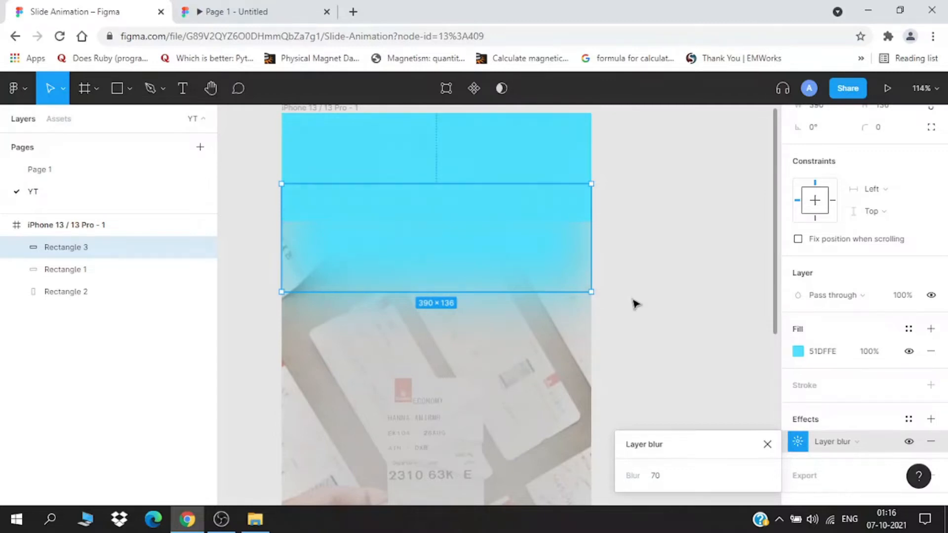
# Widen the blurred cyan rectangle past the frame's side edges and compare the header fade with the finished ticket prototype
pyautogui.moveTo(595, 245); pyautogui.dragTo(627, 250)
pyautogui.click(671, 341)
pyautogui.scroll(-5, 671, 341)
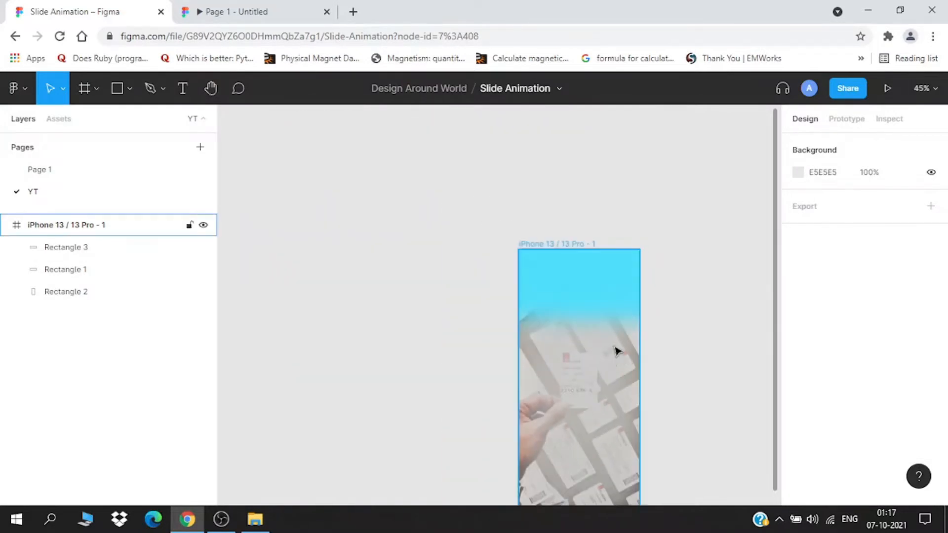
pyautogui.scroll(4, 617, 351)
pyautogui.click(232, 12)
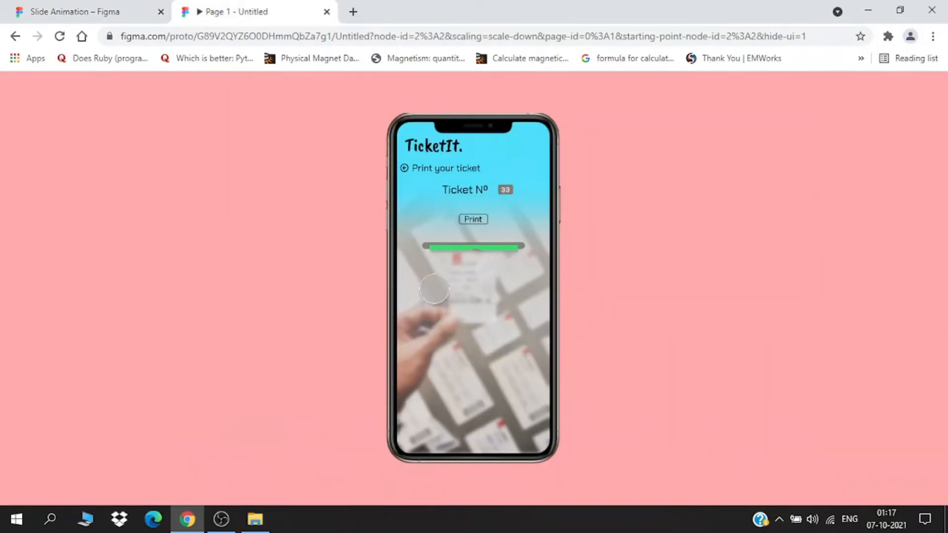
pyautogui.click(126, 10)
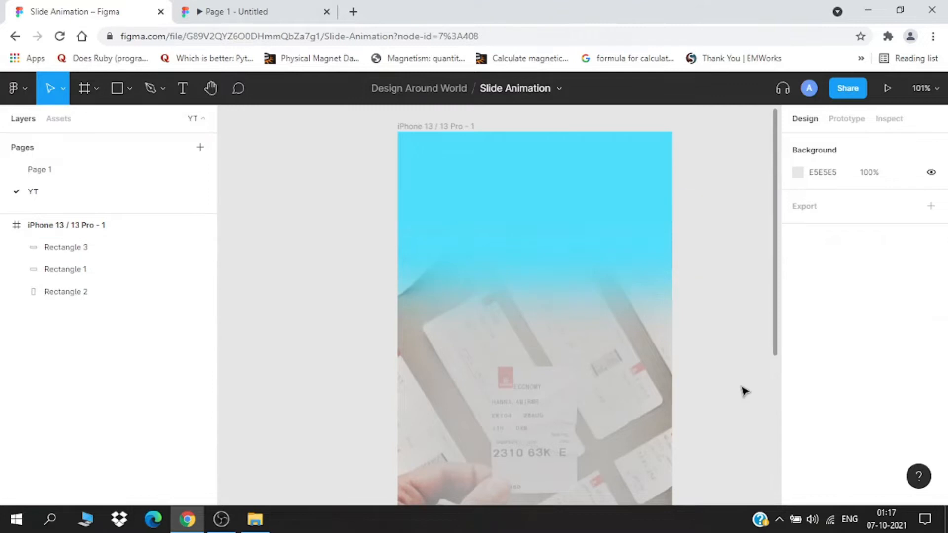
# Lock the full-frame gradient rectangle, the header rectangle and the blurred cyan rectangle
pyautogui.click(620, 267)
pyautogui.click(99, 277)
pyautogui.click(105, 292)
pyautogui.click(189, 292)
pyautogui.click(188, 269)
pyautogui.click(189, 247)
pyautogui.click(283, 273)
# Check the title text at the top of the finished ticket prototype against the phone frame's header
pyautogui.scroll(-2, 692, 313)
pyautogui.moveTo(696, 310); pyautogui.dragTo(535, 297)
pyautogui.scroll(2, 297, 200)
pyautogui.scroll(1, 306, 199)
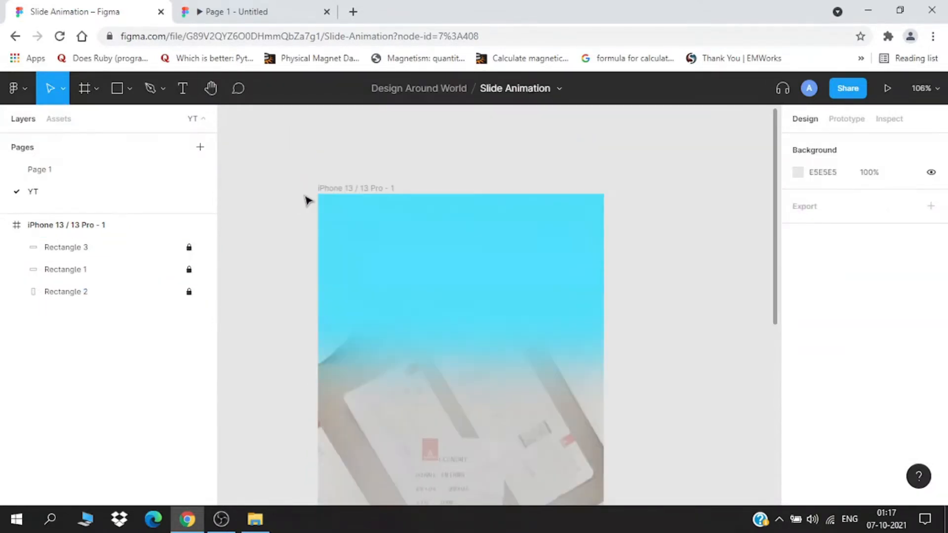
pyautogui.click(198, 6)
pyautogui.click(124, 10)
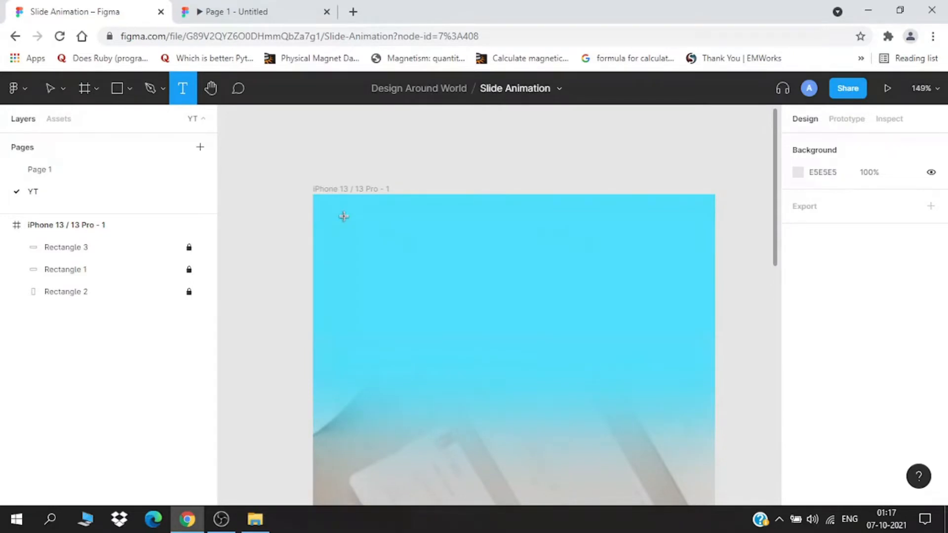
# Add the title text "TicketIt." near the upper corner of the phone frame
pyautogui.click(348, 219)
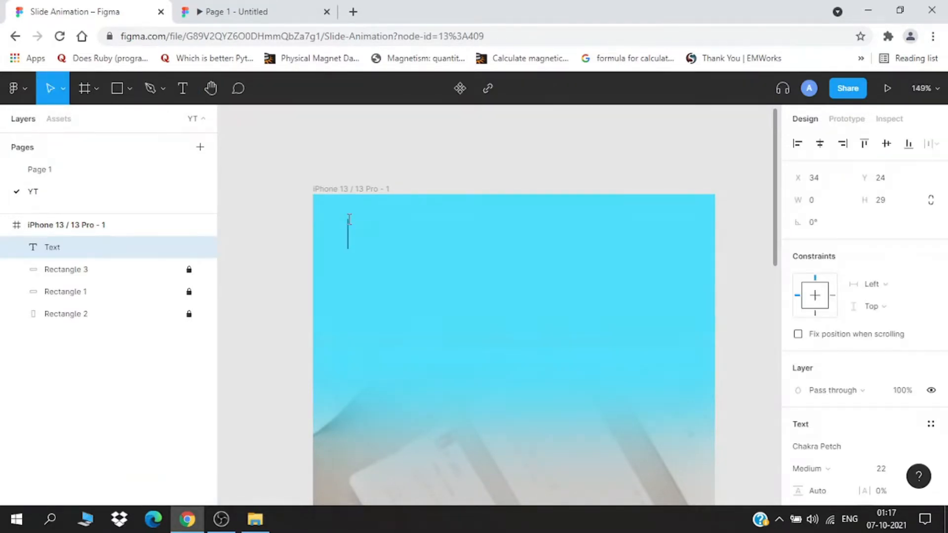
pyautogui.write('Tic')
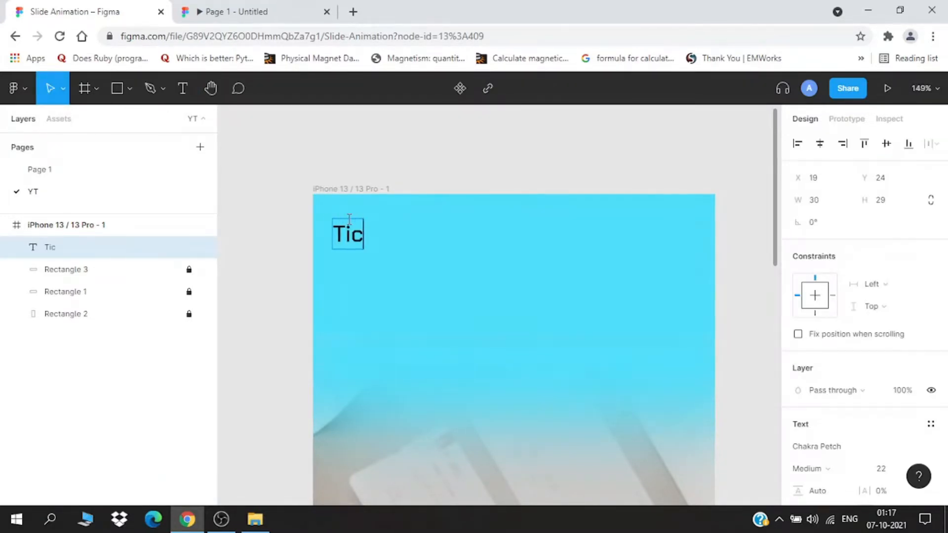
pyautogui.write('ketl')
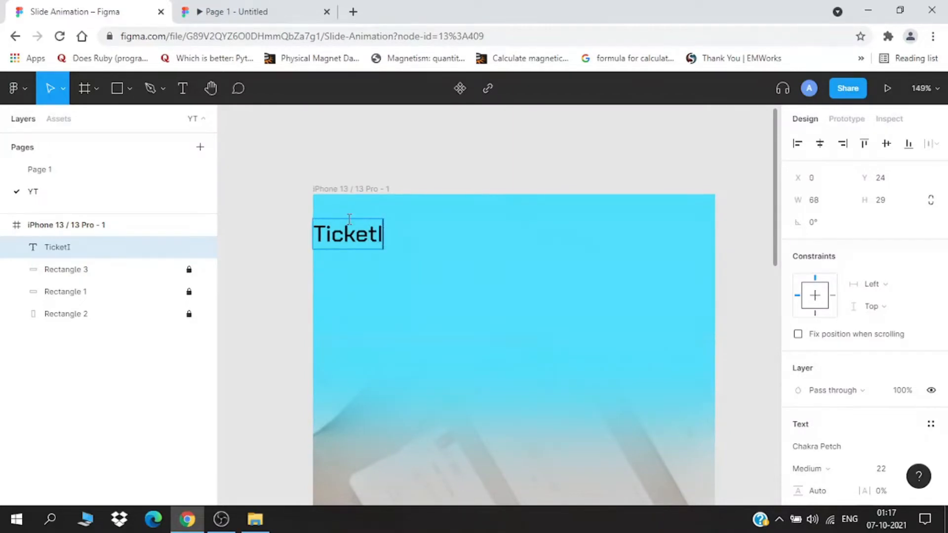
pyautogui.write('t.')
pyautogui.press('Escape')
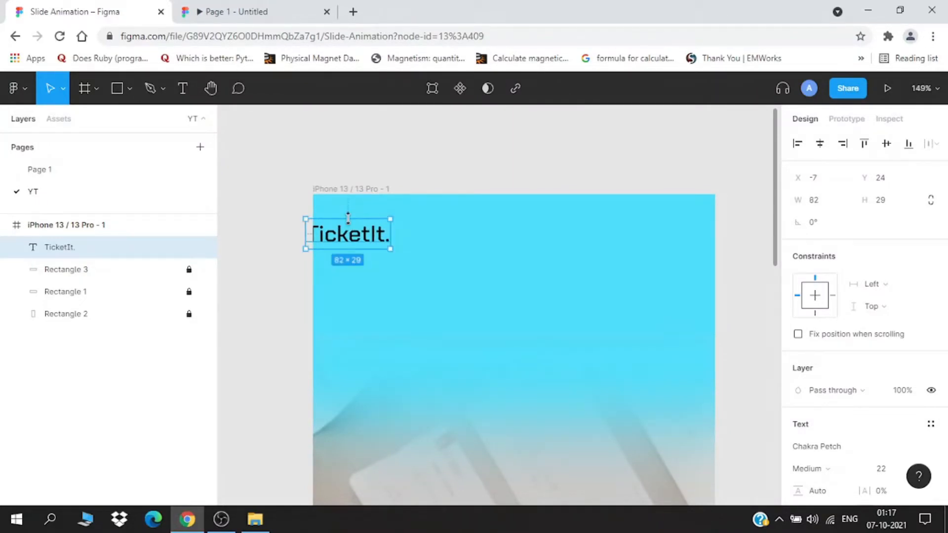
# Set the title's font to Caveat Brush and its size to 40
pyautogui.write('C')
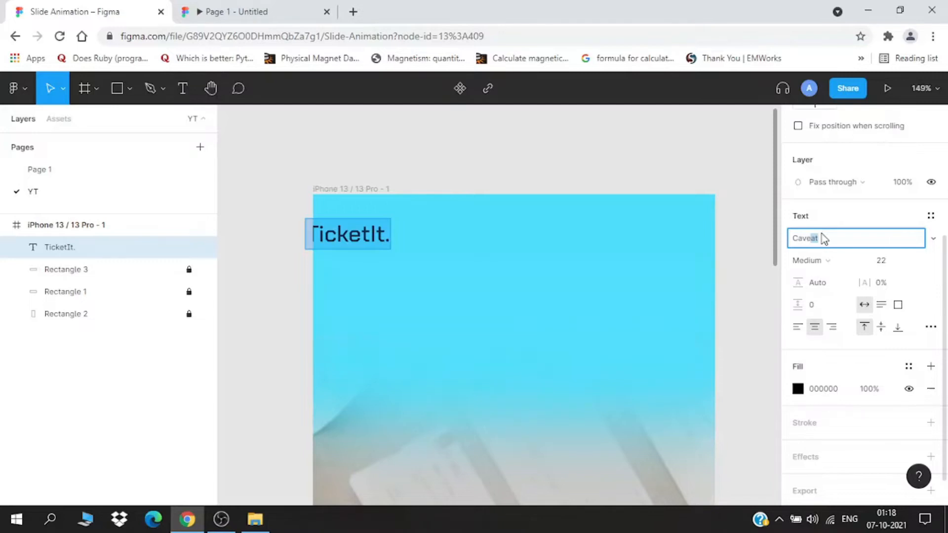
pyautogui.write('aveat')
pyautogui.press('Return')
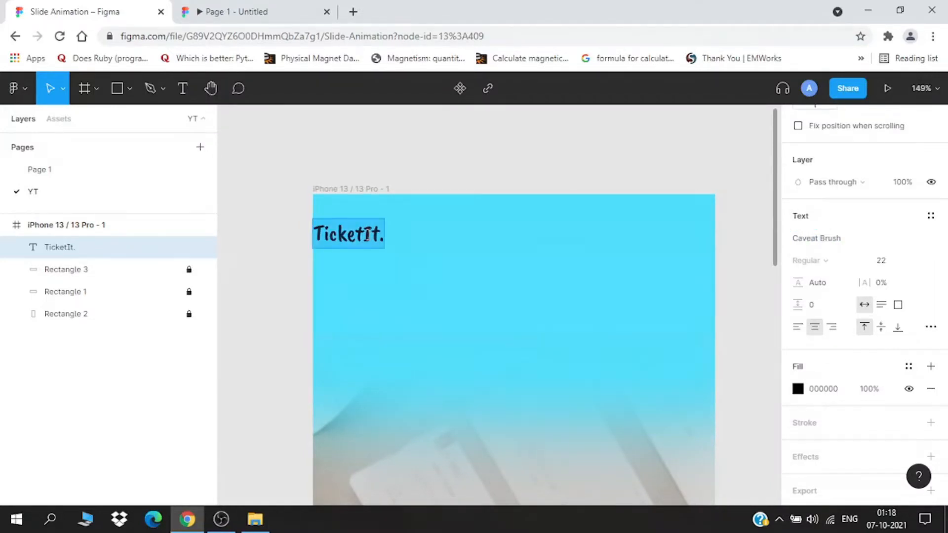
pyautogui.click(899, 264)
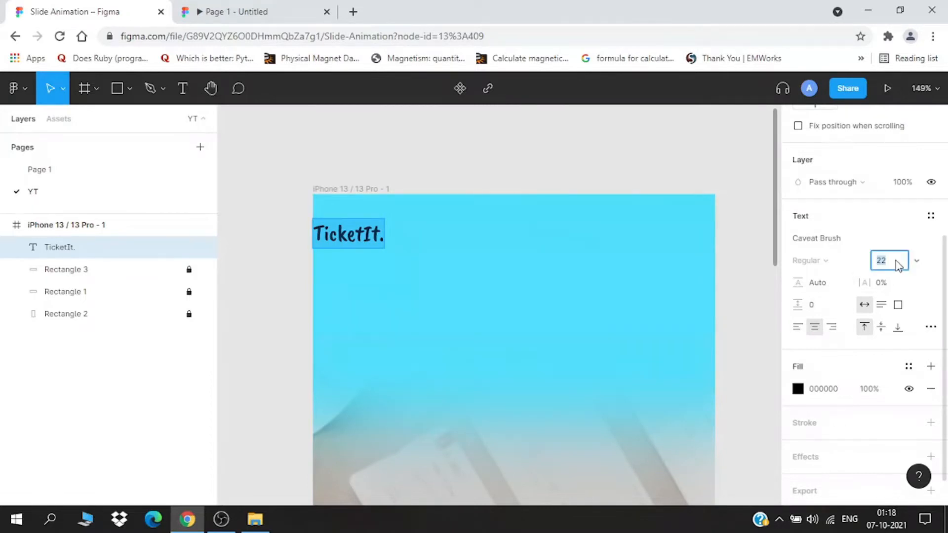
pyautogui.write('40')
pyautogui.press('Return')
# Move the title fully inside the phone frame's header and compare it with the finished ticket prototype
pyautogui.moveTo(378, 263); pyautogui.dragTo(409, 265)
pyautogui.scroll(-2, 423, 295)
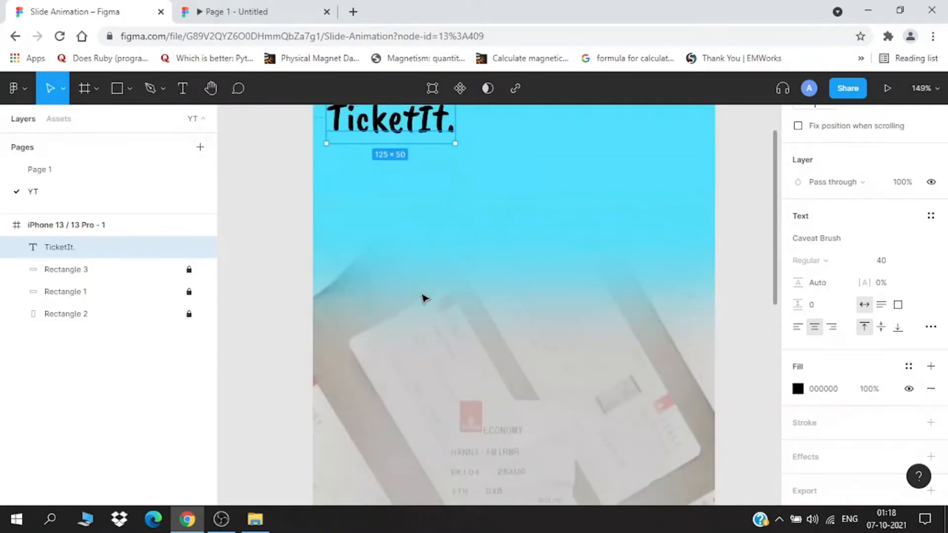
pyautogui.scroll(-2, 451, 272)
pyautogui.moveTo(462, 251); pyautogui.dragTo(462, 309)
pyautogui.click(318, 296)
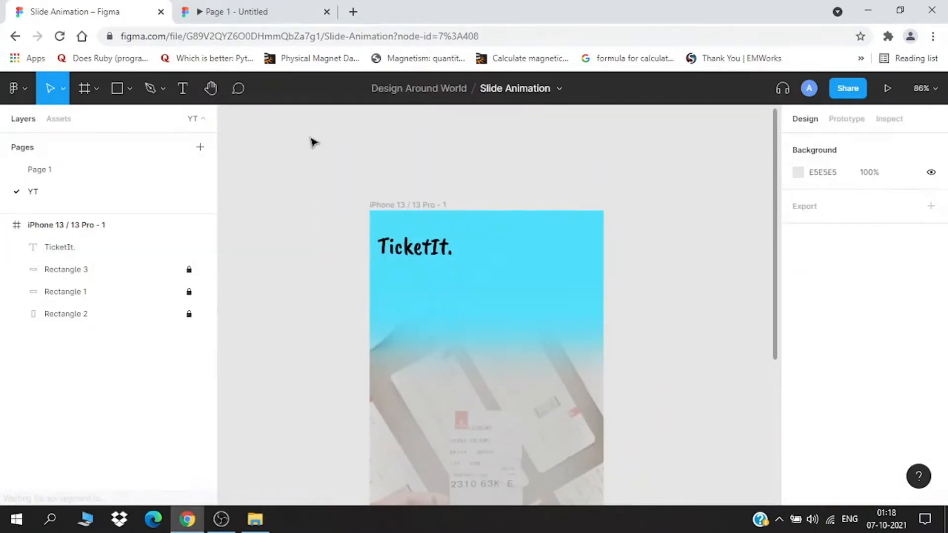
pyautogui.click(294, 8)
pyautogui.click(143, 6)
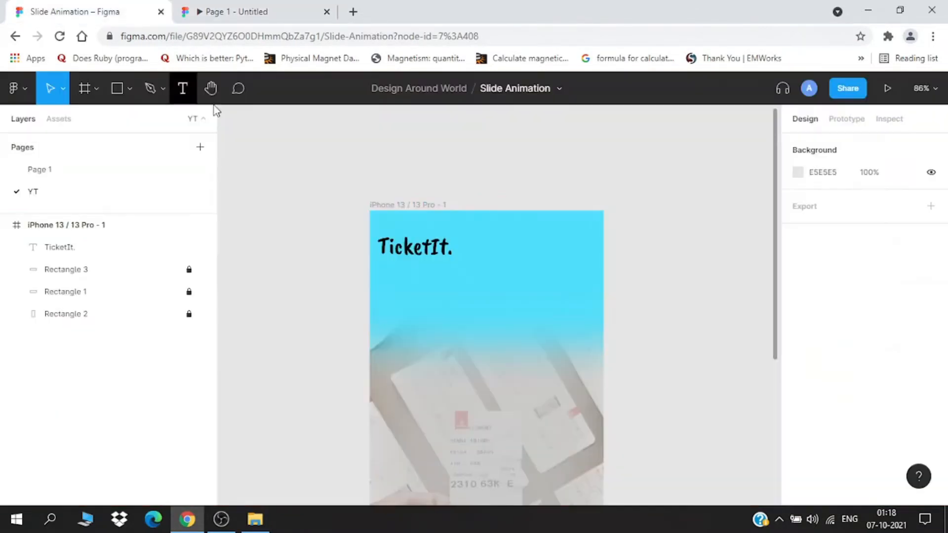
# Search the Feather Icons plugin for "arr" and insert the circled left-arrow icon
pyautogui.scroll(3, 553, 326)
pyautogui.scroll(-2, 550, 325)
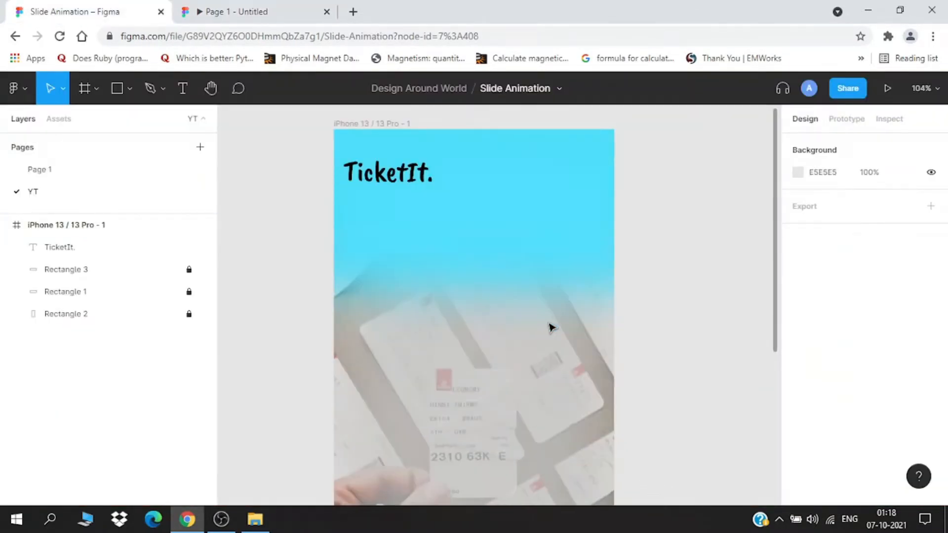
pyautogui.scroll(1, 460, 266)
pyautogui.scroll(1, 405, 249)
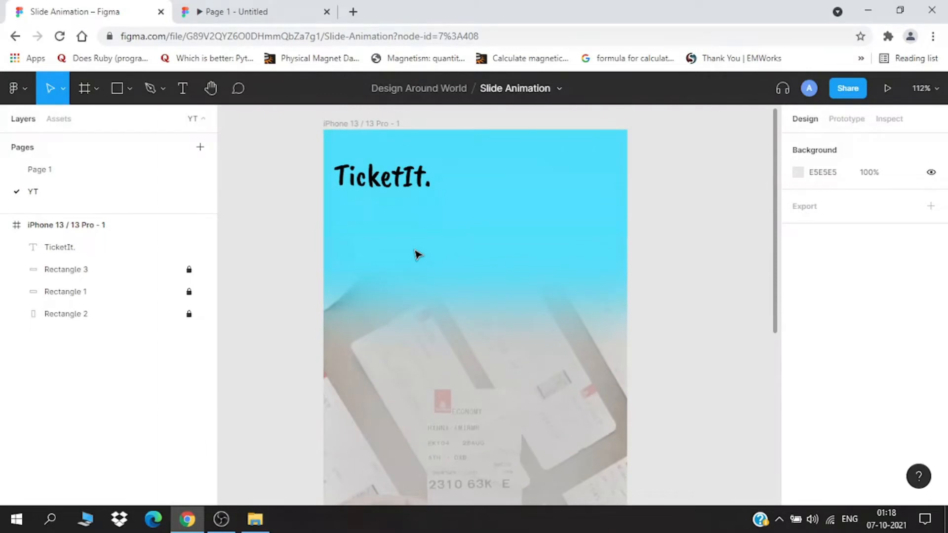
pyautogui.scroll(2, 418, 254)
pyautogui.click(17, 89)
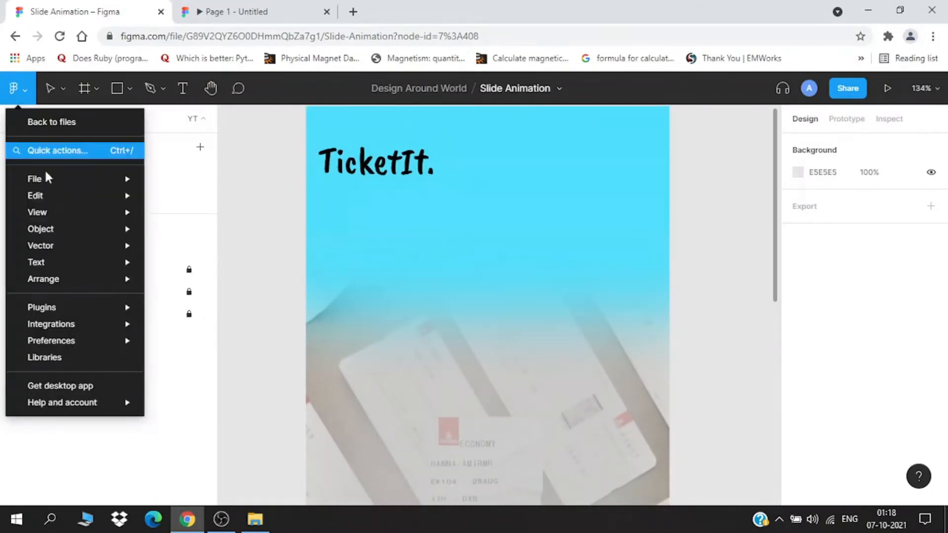
pyautogui.moveTo(85, 311)
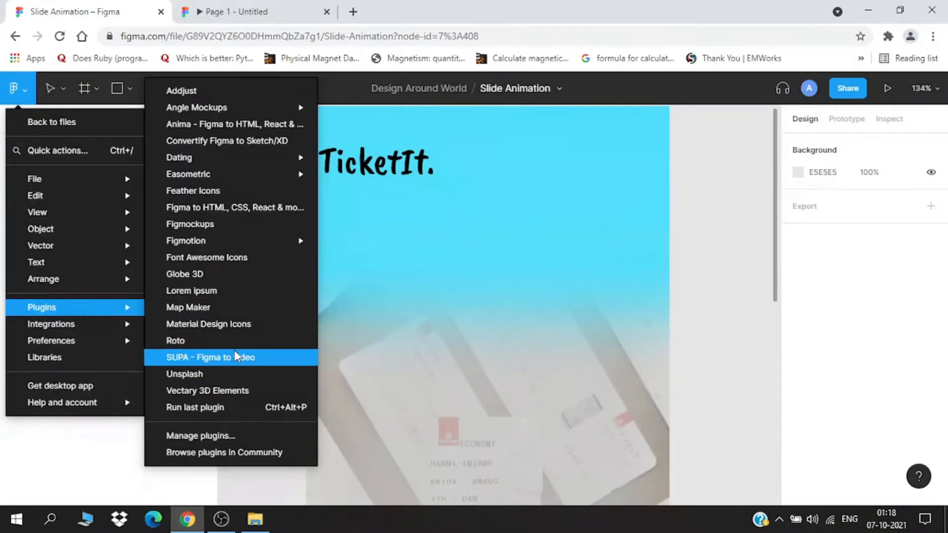
pyautogui.click(209, 191)
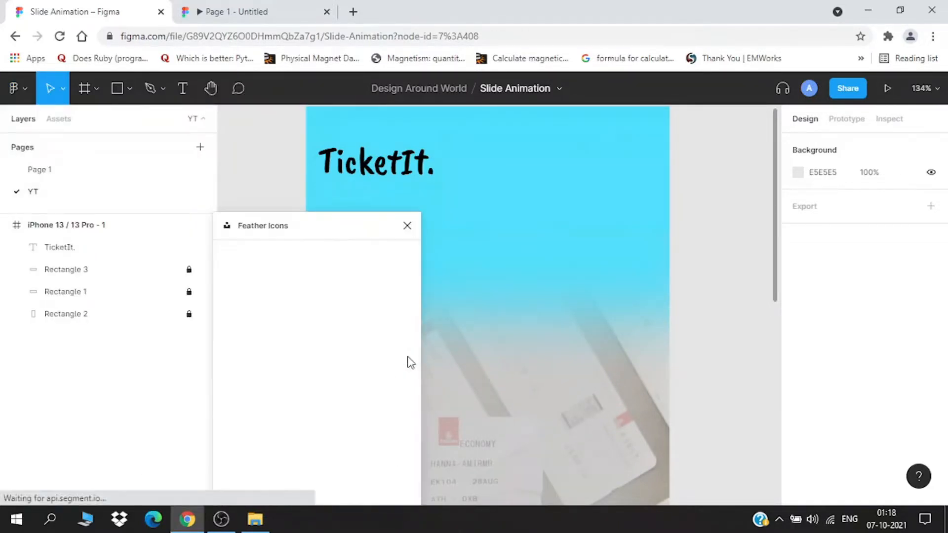
pyautogui.write('arr')
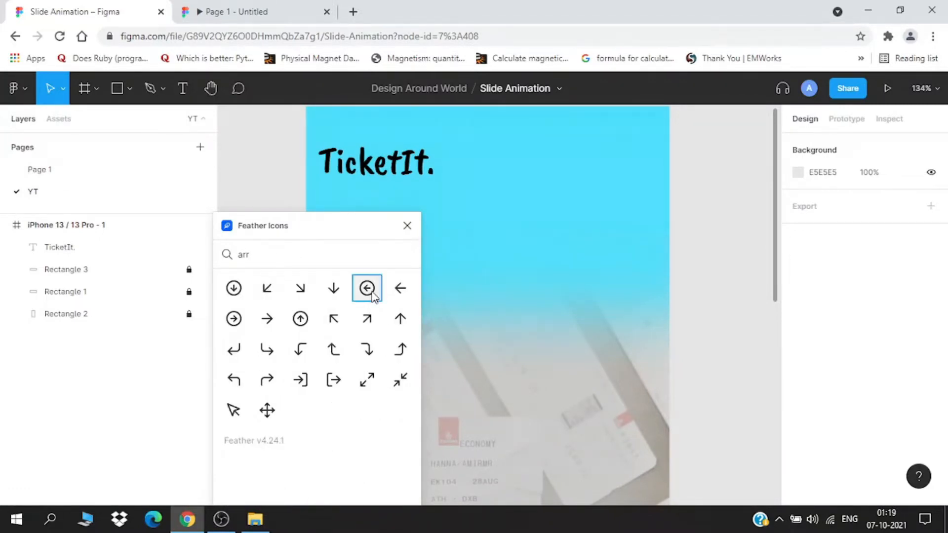
pyautogui.click(371, 294)
pyautogui.click(371, 230)
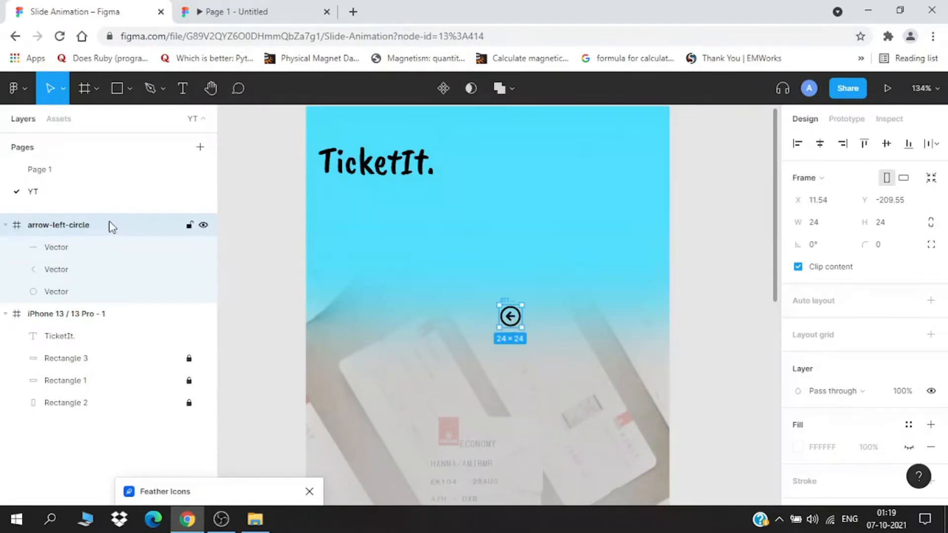
# Nest the arrow-left-circle icon in the iPhone frame and place it below the title at X 13, Y 99
pyautogui.moveTo(103, 233); pyautogui.dragTo(127, 328)
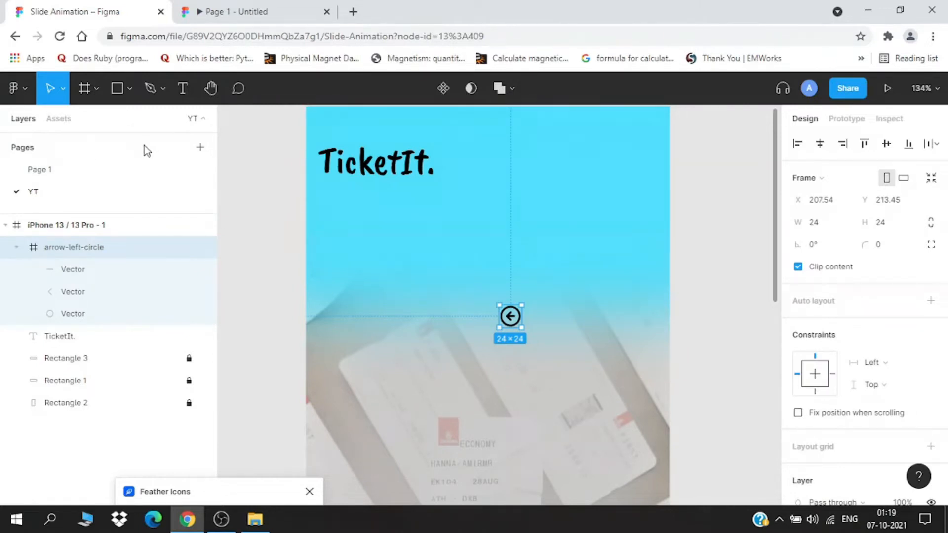
pyautogui.click(202, 119)
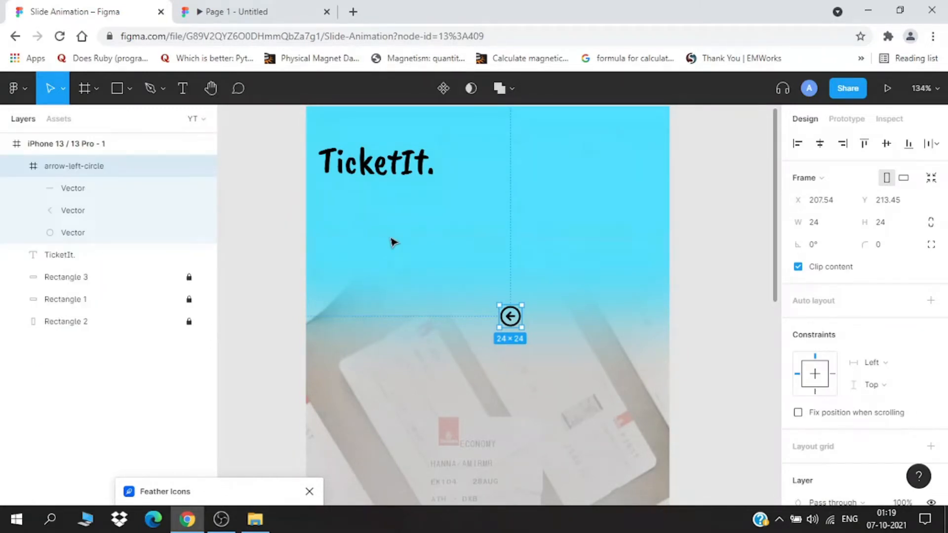
pyautogui.moveTo(510, 315); pyautogui.dragTo(328, 201)
pyautogui.click(360, 231)
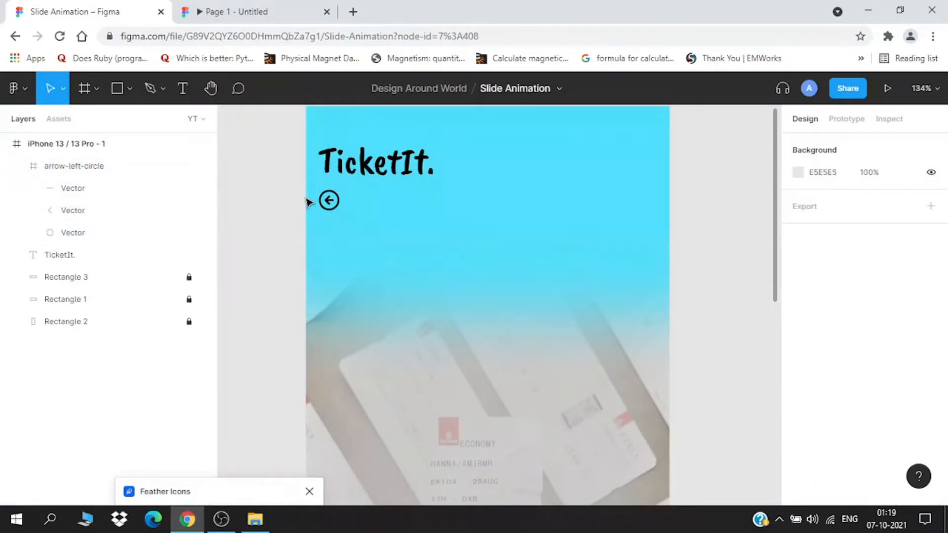
pyautogui.click(334, 203)
pyautogui.hotkey('shift', 'Down')
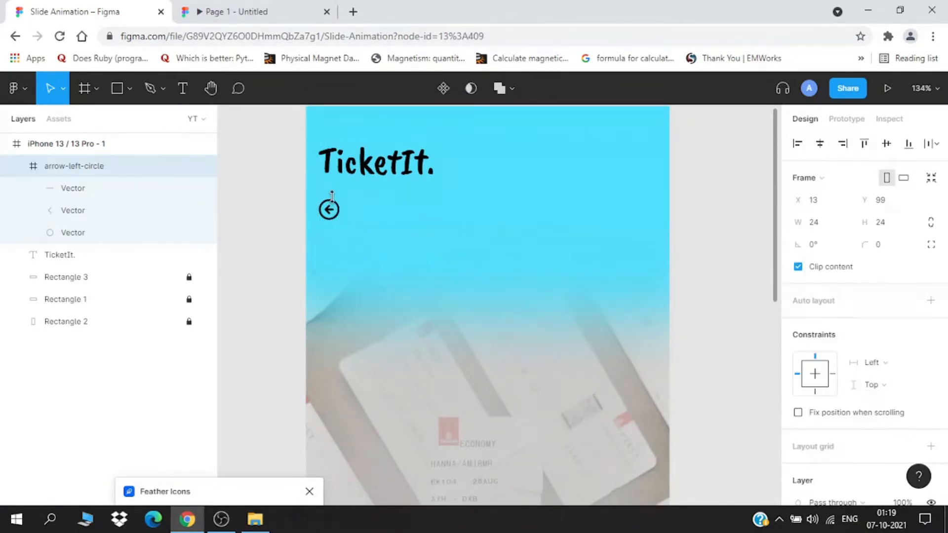
# Check the finished ticket prototype and add the text "Print your ticket" next to the arrow icon
pyautogui.click(237, 11)
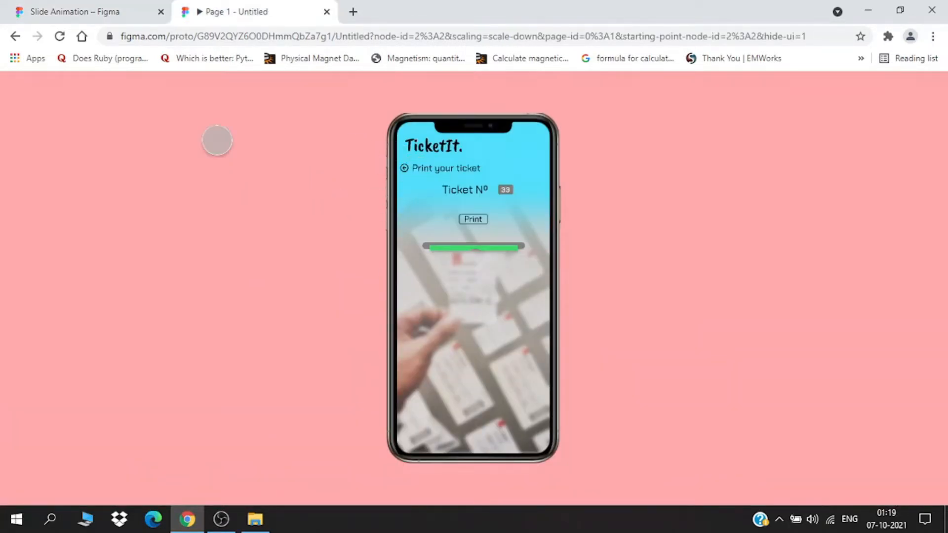
pyautogui.click(118, 10)
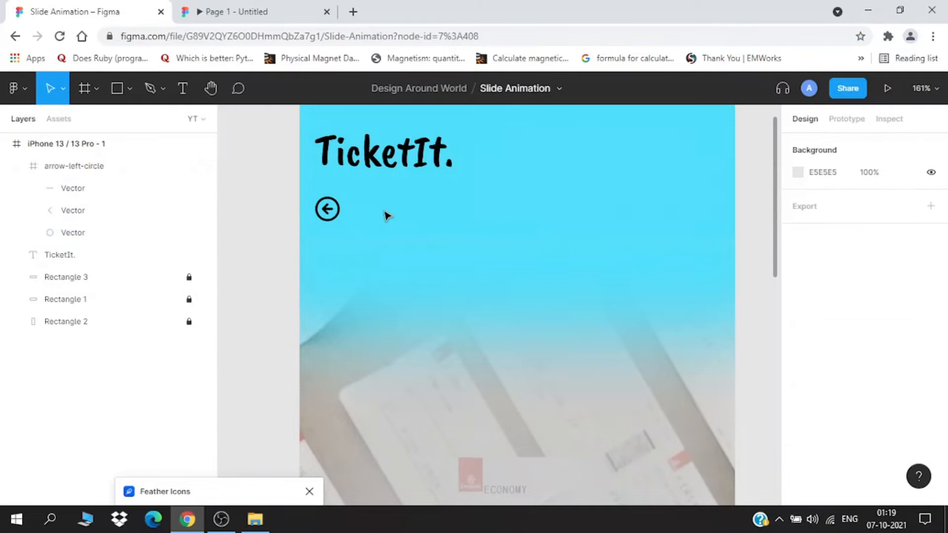
pyautogui.press('t')
pyautogui.click(369, 208)
pyautogui.write('Print your ticket')
# Set the font of the "Print your ticket" text to Chakra Petch
pyautogui.tripleClick(413, 248)
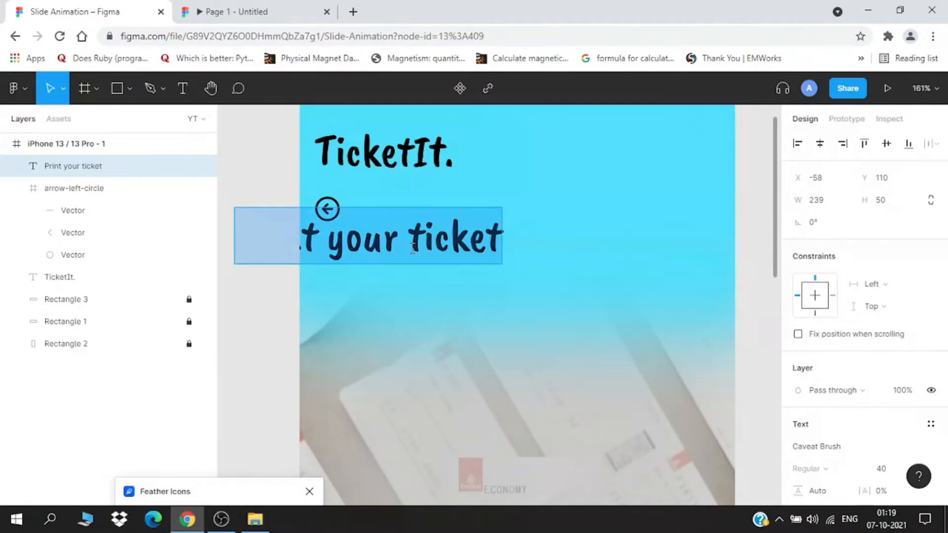
pyautogui.click(858, 453)
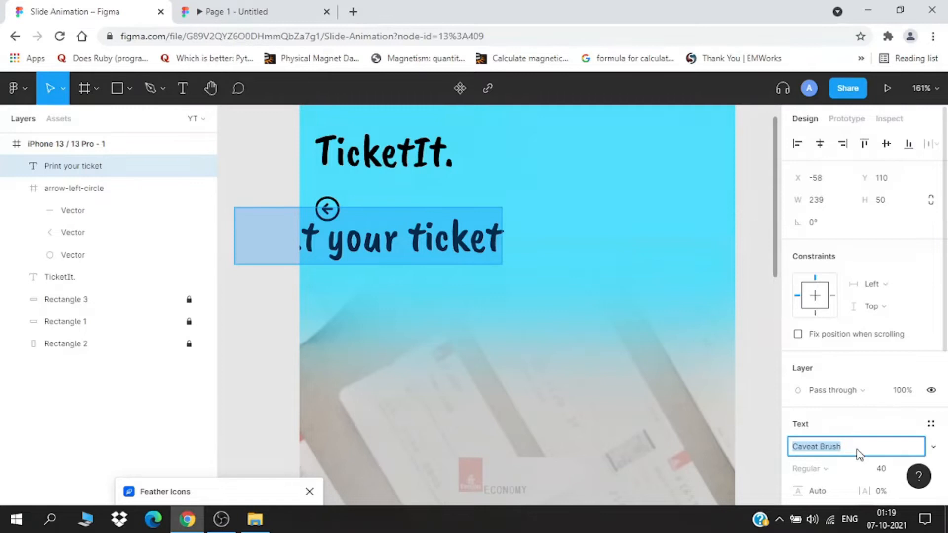
pyautogui.write('Chakra Petch')
pyautogui.press('Return')
# Set the size of the "Print your ticket" text to 20
pyautogui.click(511, 248)
pyautogui.doubleClick(511, 248)
pyautogui.hotkey('ctrl', 'a')
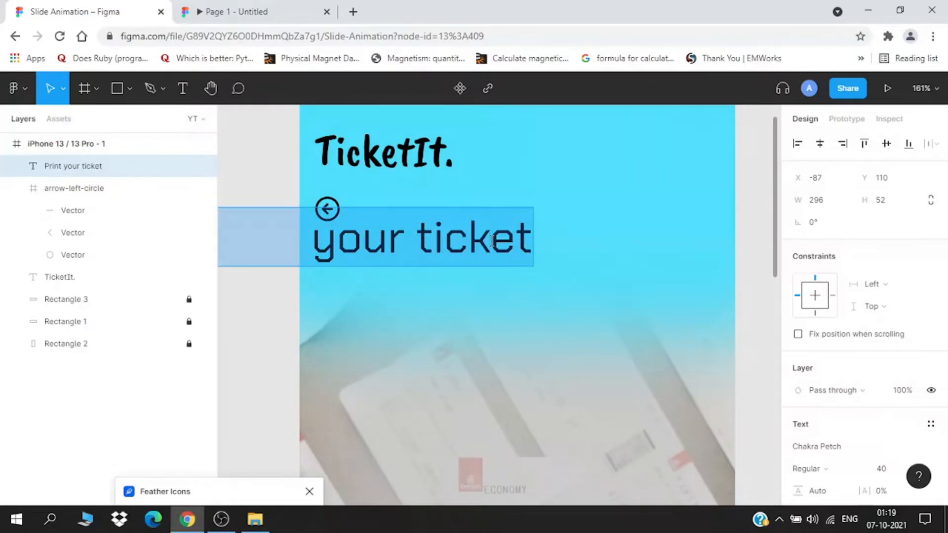
pyautogui.scroll(-3, 824, 394)
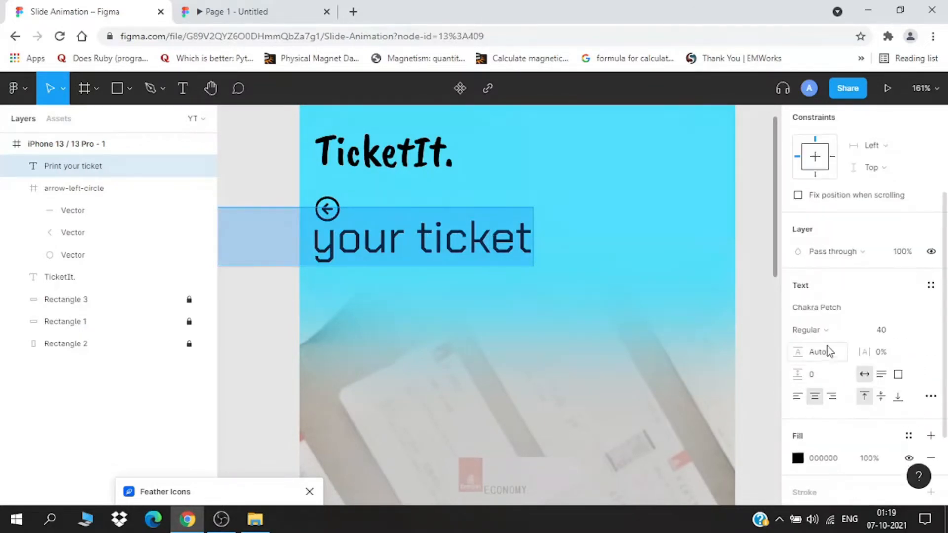
pyautogui.click(911, 330)
pyautogui.click(855, 330)
pyautogui.click(886, 331)
pyautogui.write('20')
pyautogui.press('Return')
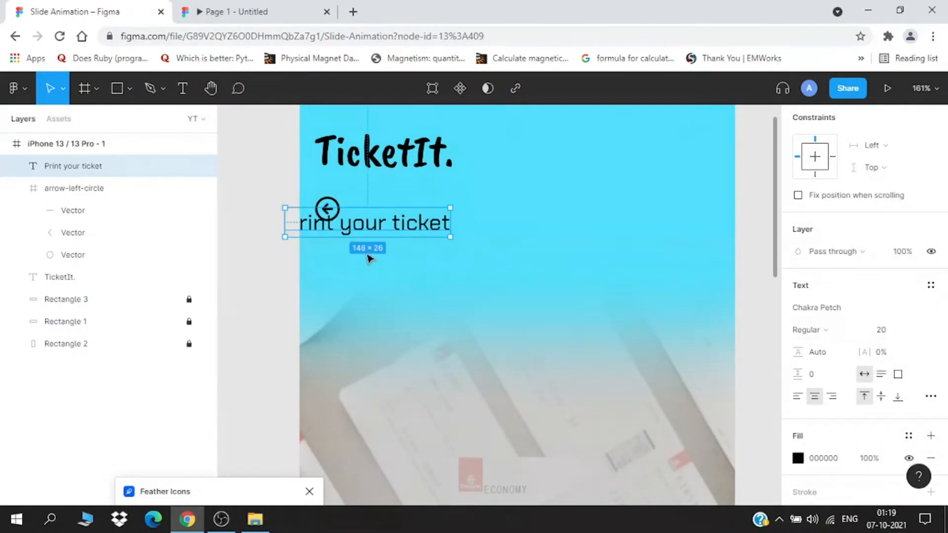
# Move the "Print your ticket" text to the right of the arrow icon, level with it
pyautogui.moveTo(372, 233); pyautogui.dragTo(433, 219)
pyautogui.click(431, 250)
pyautogui.scroll(-3, 430, 242)
pyautogui.scroll(3, 514, 229)
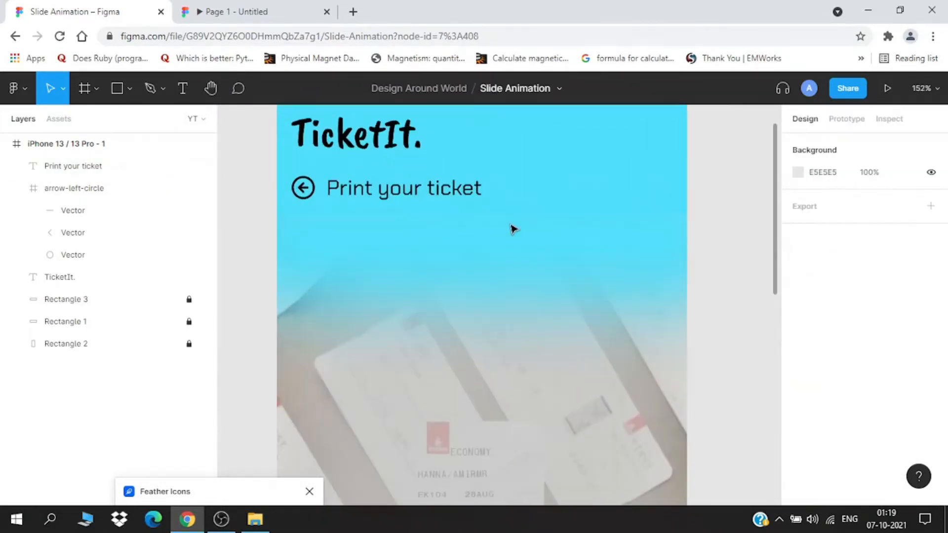
# Duplicate the "Print your ticket" text below the original and replace the copy's wording with "Ticket N"
pyautogui.click(408, 197)
pyautogui.moveTo(407, 198); pyautogui.dragTo(483, 239)
pyautogui.doubleClick(480, 237)
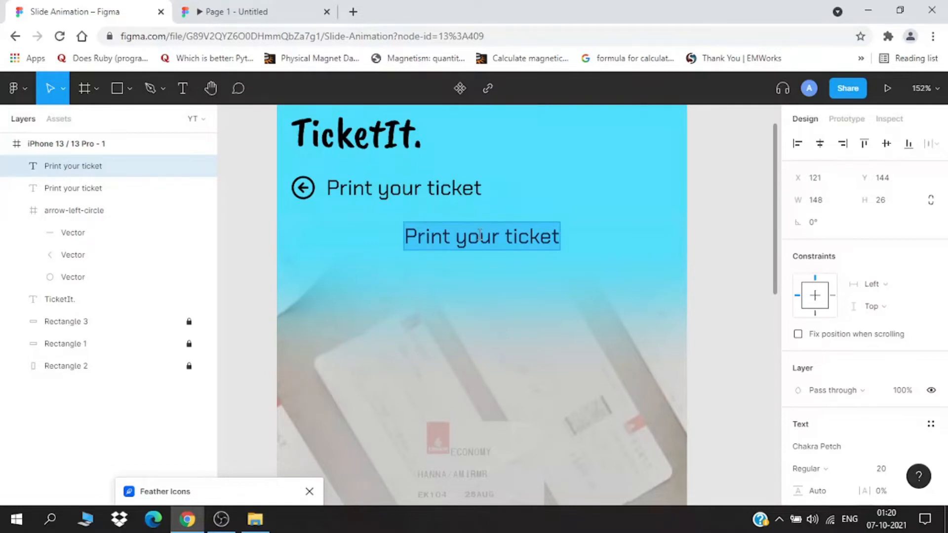
pyautogui.hotkey('shift', 'Left')
pyautogui.hotkey('shift', 'Left')
pyautogui.hotkey('shift', 'Left')
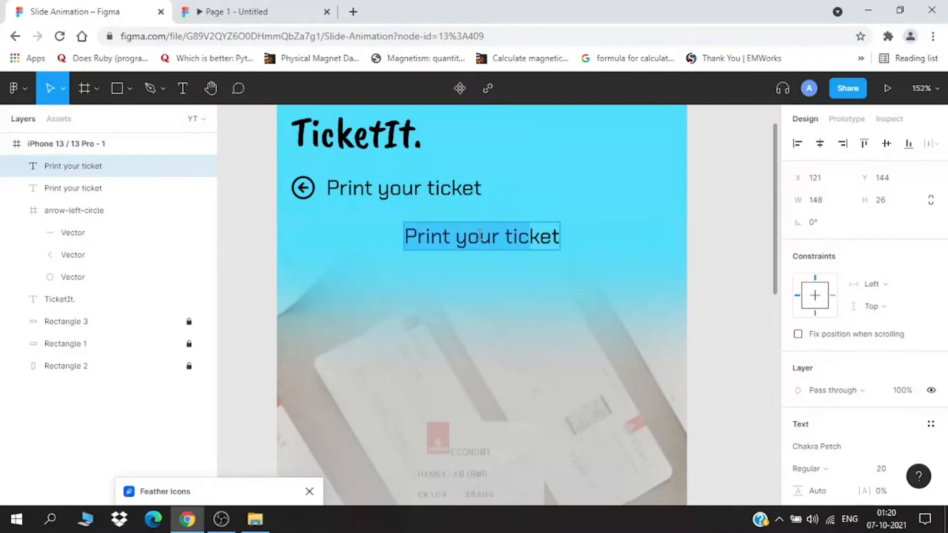
pyautogui.press('Right')
pyautogui.doubleClick(480, 236)
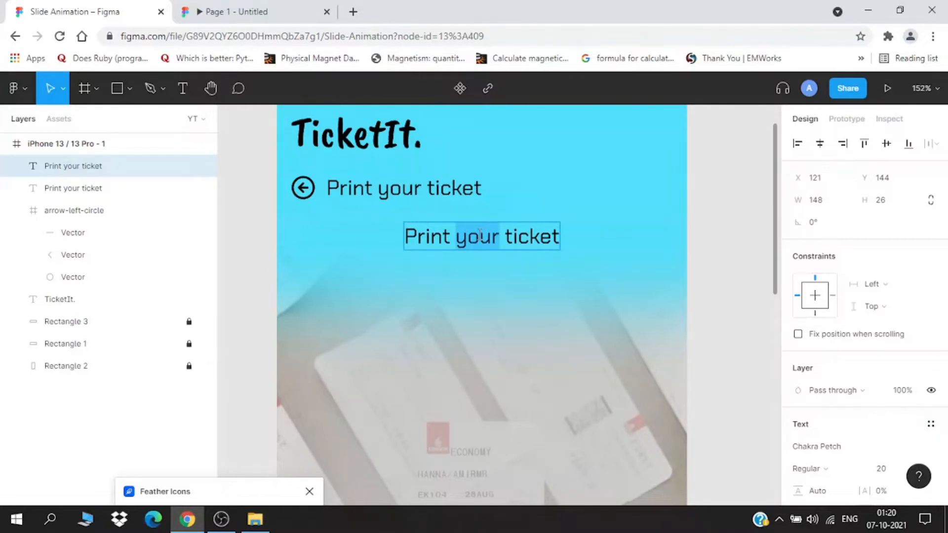
pyautogui.tripleClick(480, 236)
pyautogui.write('T')
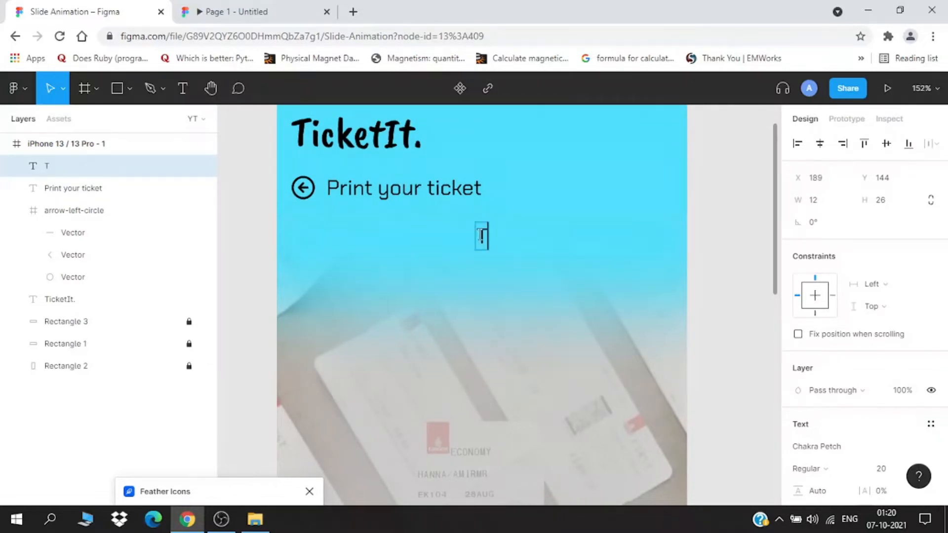
pyautogui.write('icket N')
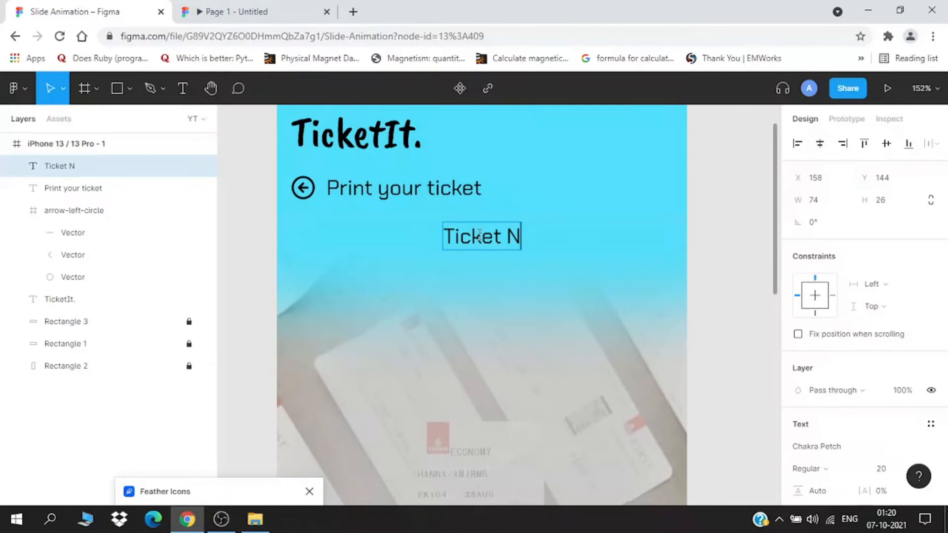
# Append a superscript 0 to the "Ticket N" text and shift the text slightly to the left
pyautogui.scroll(-4, 918, 415)
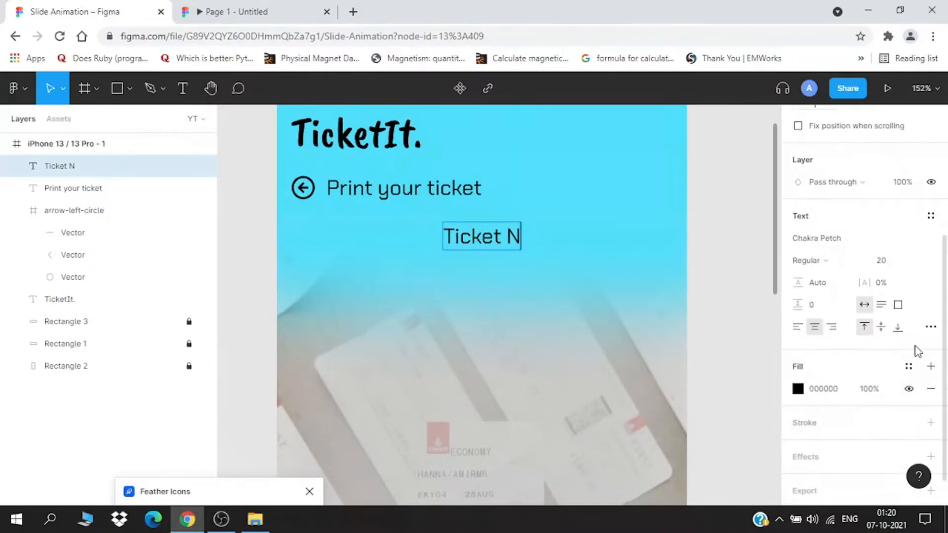
pyautogui.click(931, 327)
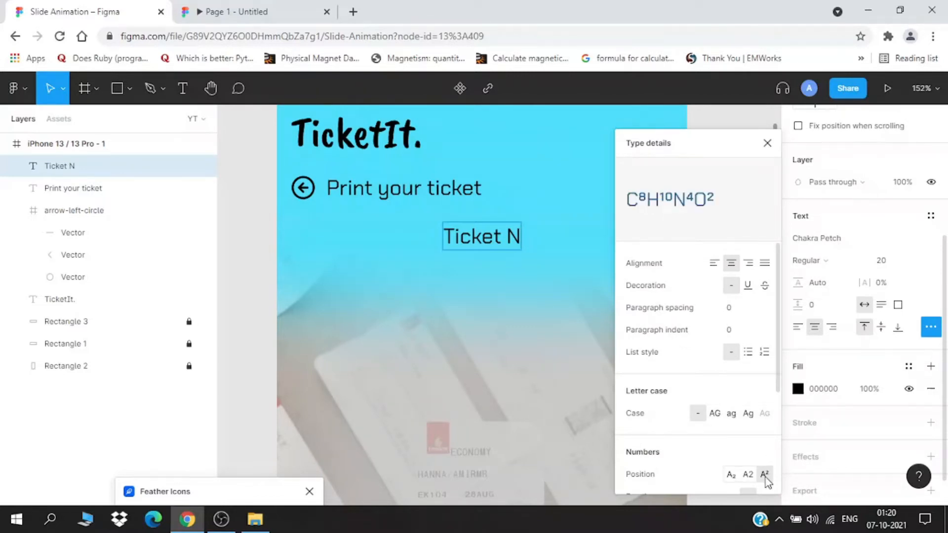
pyautogui.write('o')
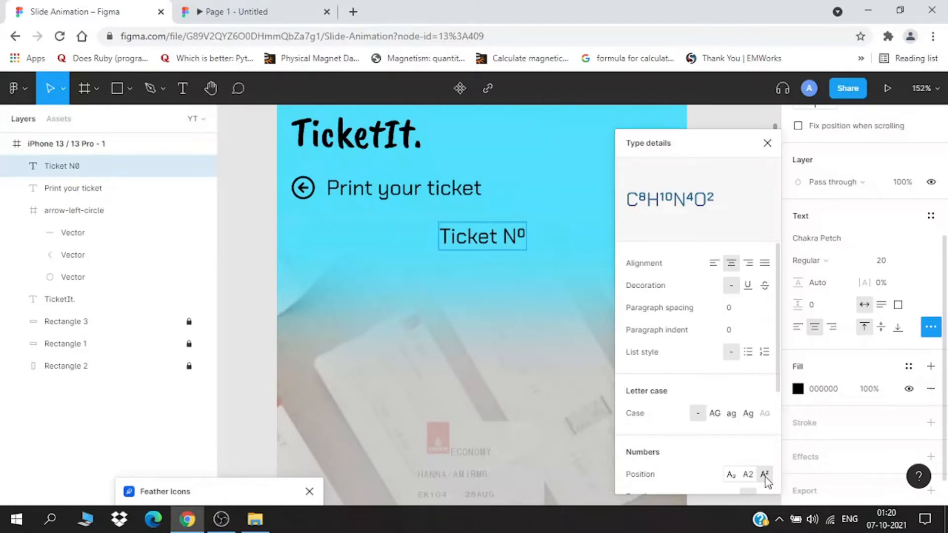
pyautogui.click(765, 475)
pyautogui.press('Escape')
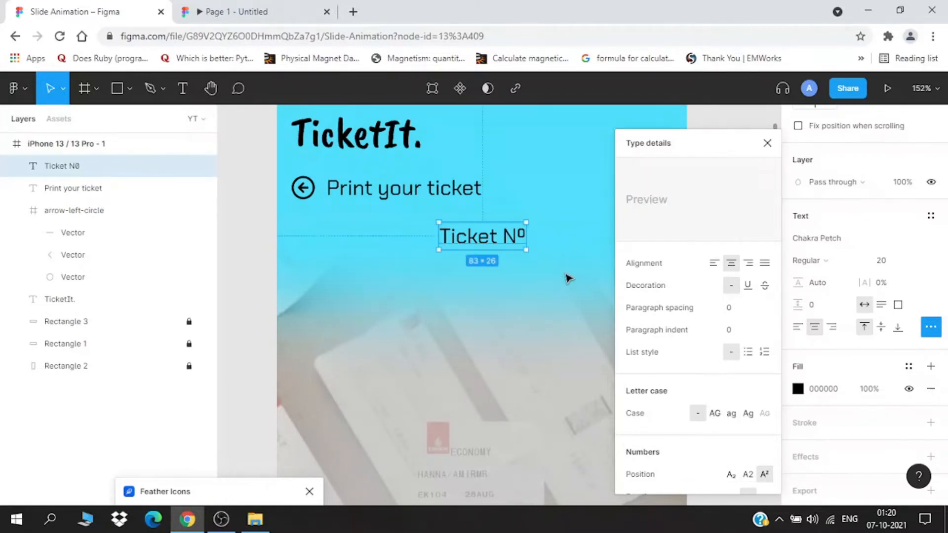
pyautogui.click(539, 254)
pyautogui.scroll(3, 538, 254)
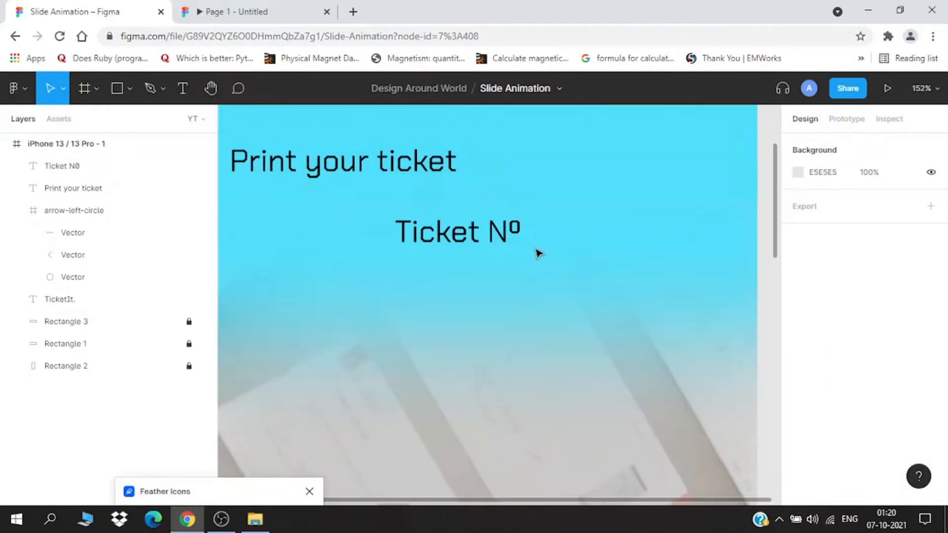
pyautogui.moveTo(498, 237); pyautogui.dragTo(499, 240)
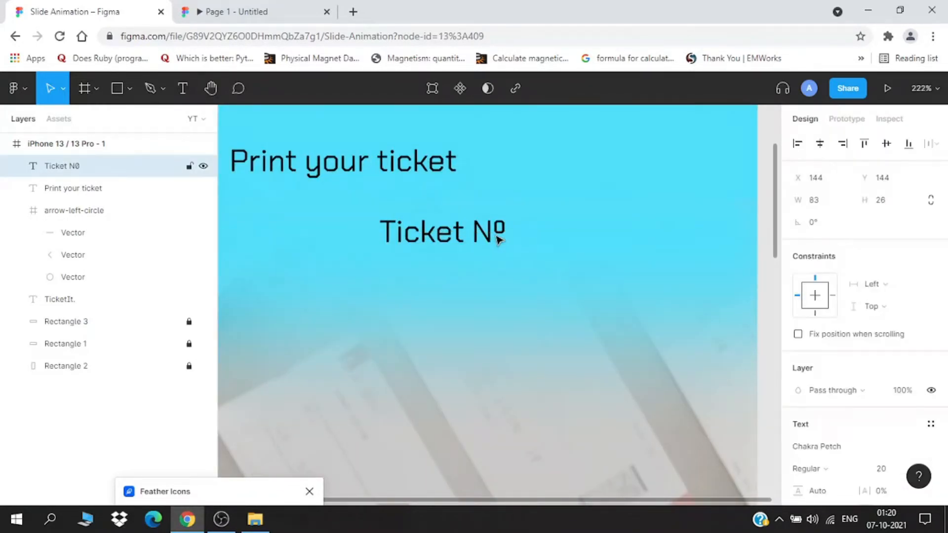
# Draw a rectangle about 52 × 28 to the right of the ticket number label with a corner radius of 5
pyautogui.click(102, 84)
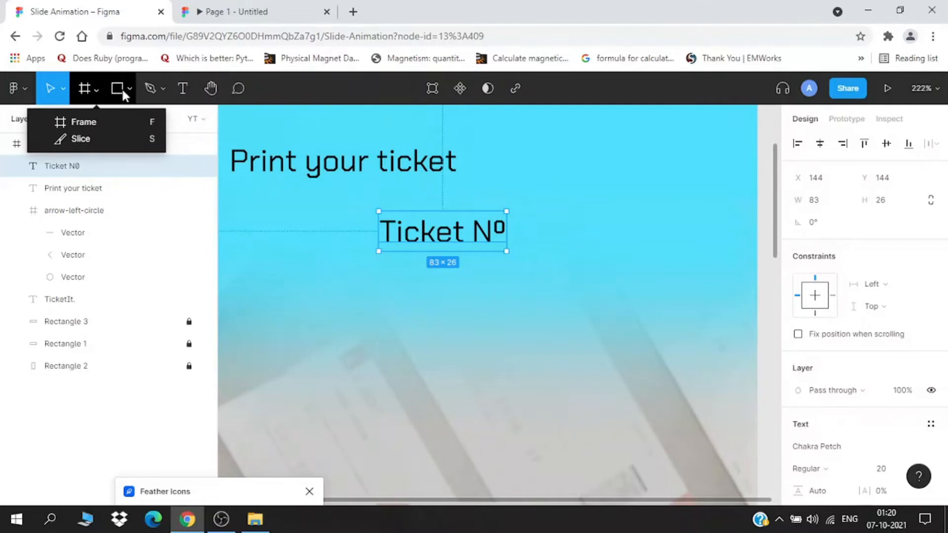
pyautogui.click(123, 90)
pyautogui.moveTo(584, 209)
pyautogui.mouseDown()
pyautogui.moveTo(631, 247)
pyautogui.moveTo(663, 251)
pyautogui.mouseUp()
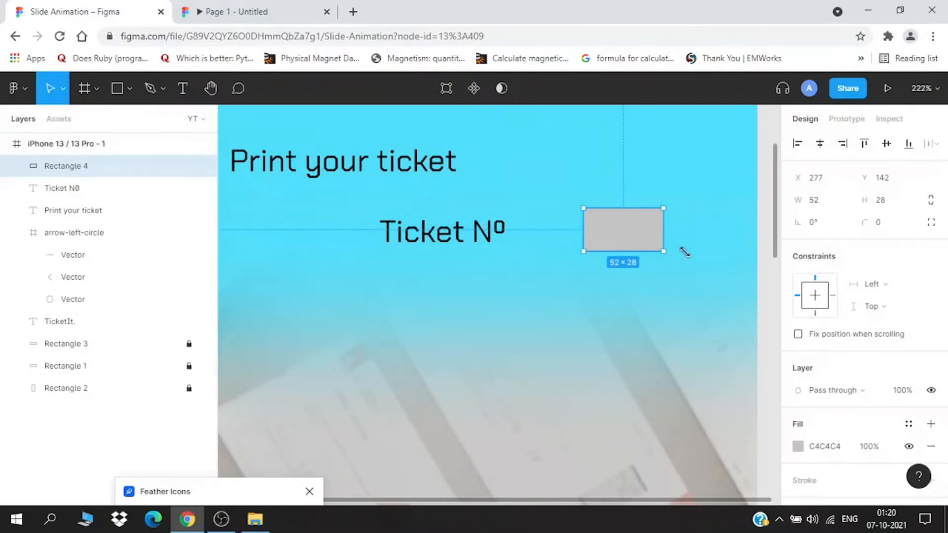
pyautogui.click(896, 226)
pyautogui.write('5')
pyautogui.press('Return')
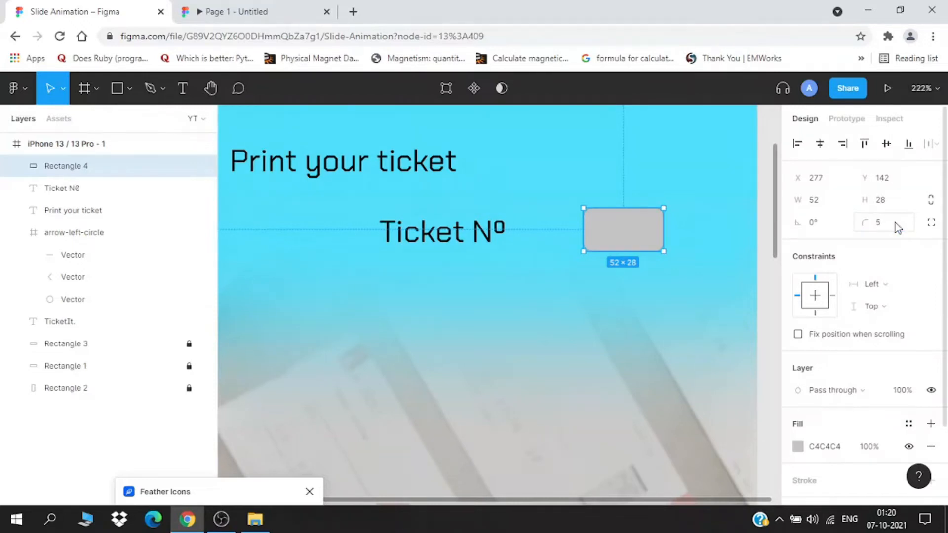
# Align the ticket number label and the rounded rectangle on their vertical centres
pyautogui.click(671, 281)
pyautogui.click(493, 245)
pyautogui.keyDown('shift'); pyautogui.click(612, 233); pyautogui.keyUp('shift')
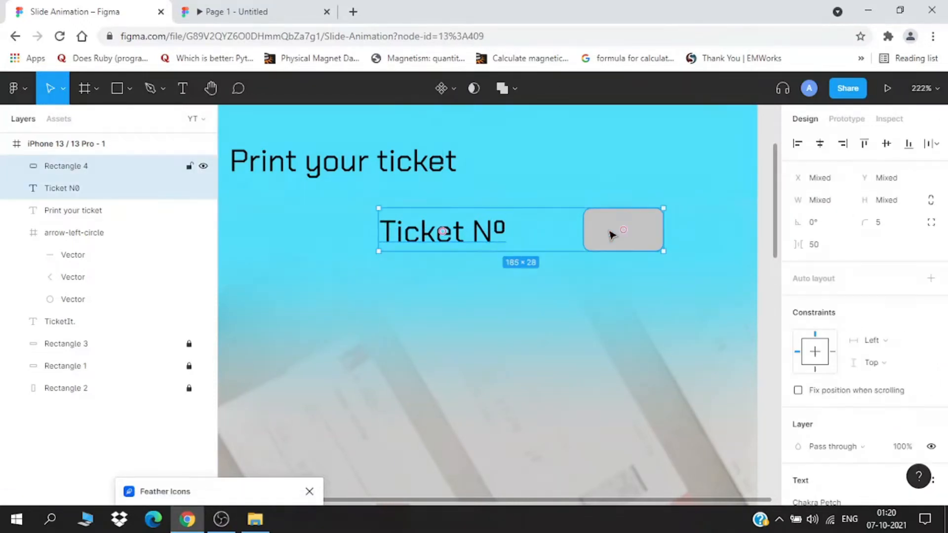
pyautogui.click(887, 144)
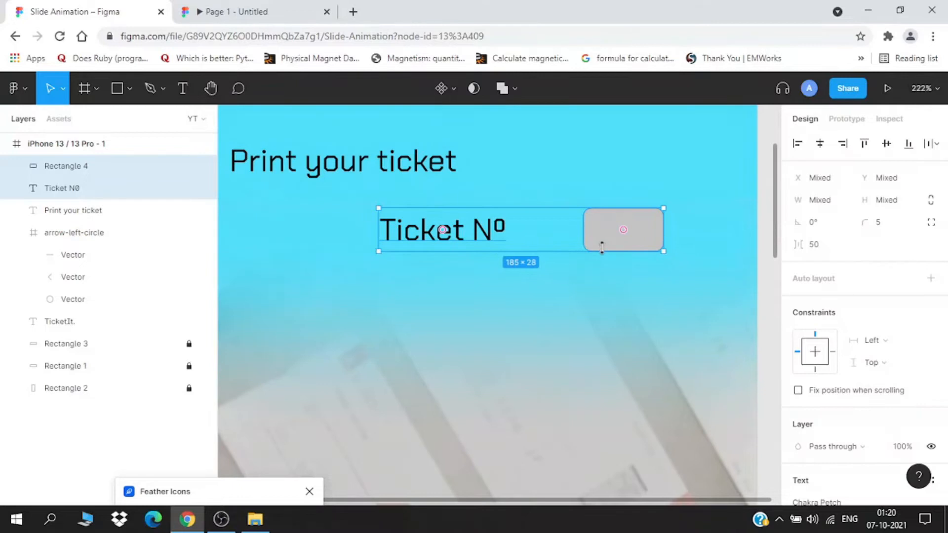
# Change the rounded rectangle's fill to a muted reddish brown
pyautogui.scroll(3, 614, 243)
pyautogui.click(613, 239)
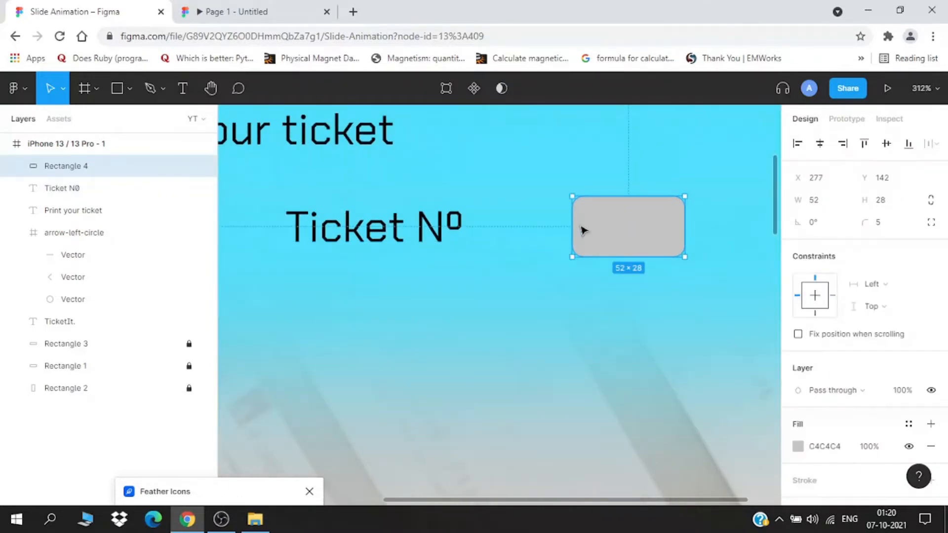
pyautogui.click(798, 446)
pyautogui.moveTo(666, 288); pyautogui.dragTo(650, 254)
pyautogui.click(557, 297)
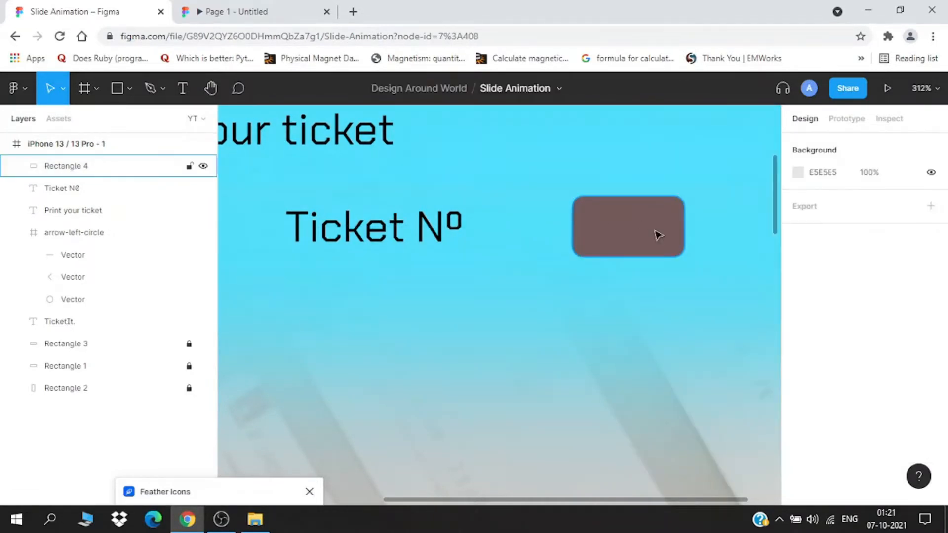
# Add the text "33" on the brown rounded rectangle
pyautogui.scroll(3, 659, 236)
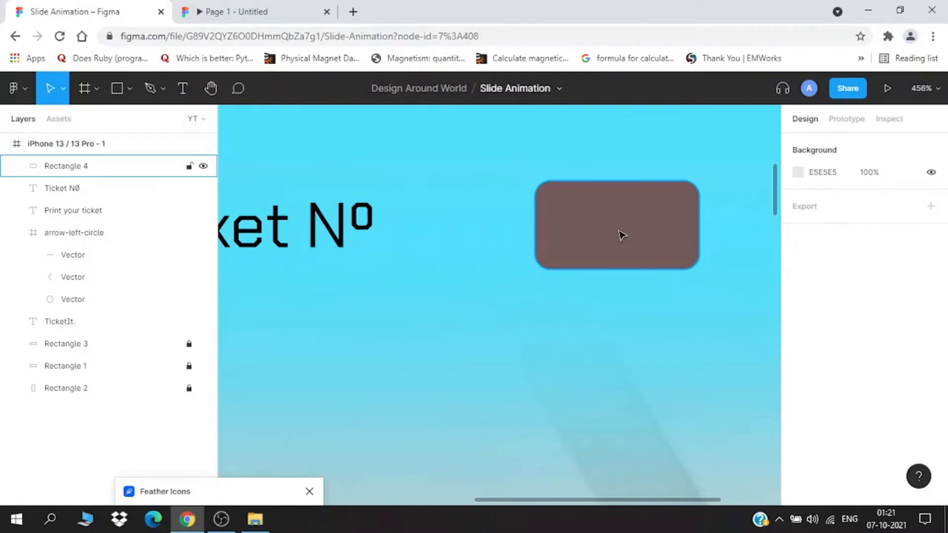
pyautogui.press('t')
pyautogui.click(589, 221)
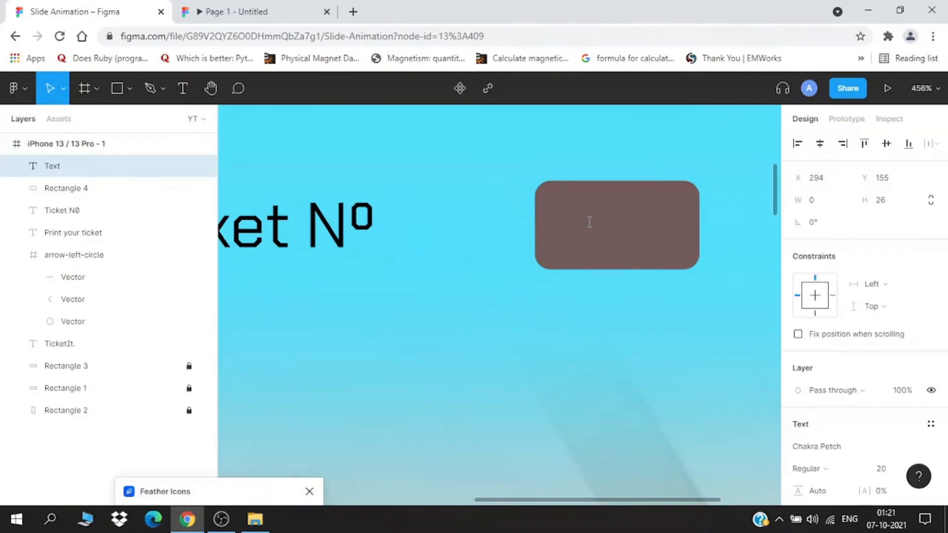
pyautogui.write('33')
# Set the font size of the "33" text to 30
pyautogui.hotkey('ctrl', 'a')
pyautogui.click(882, 470)
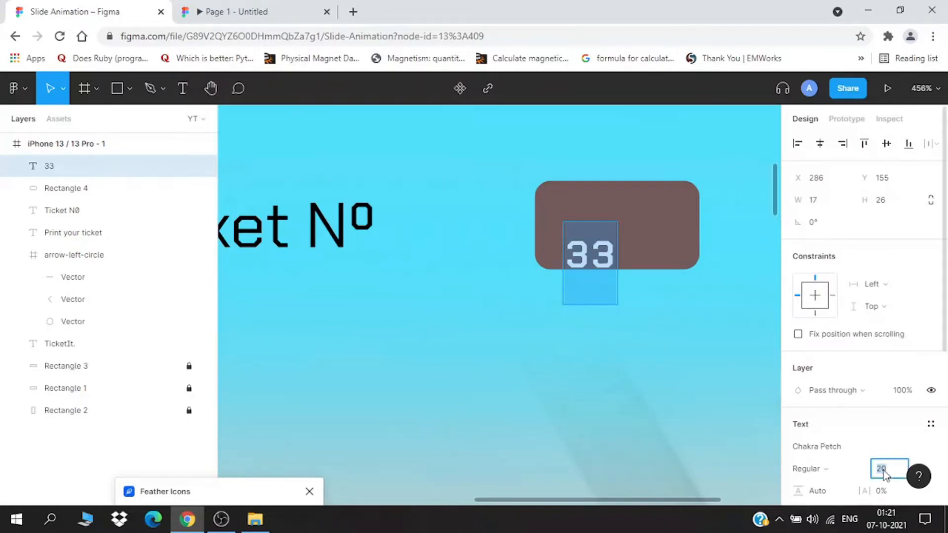
pyautogui.write('25')
pyautogui.press('Return')
pyautogui.click(881, 470)
pyautogui.write('30')
pyautogui.press('Return')
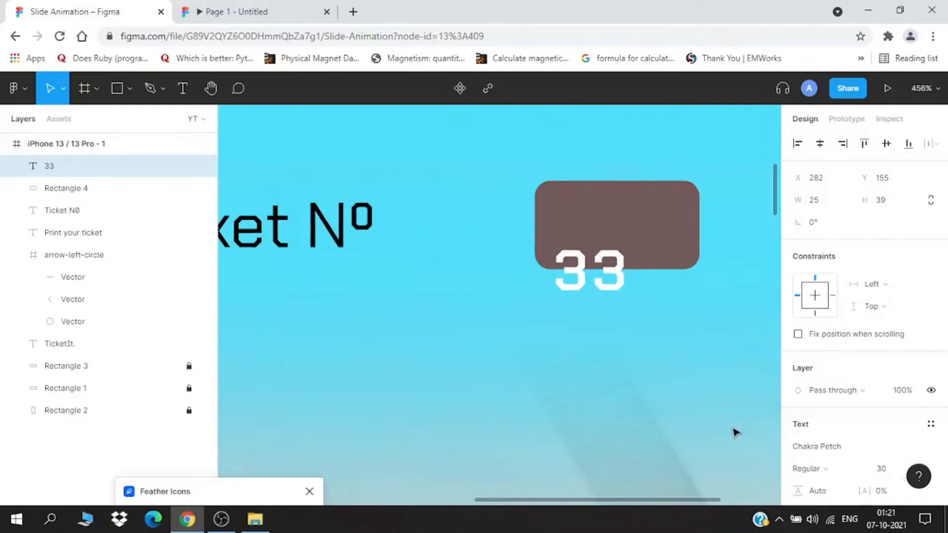
# Reduce the "33" text box to a height of 30 and centre it with the brown rectangle horizontally and vertically
pyautogui.moveTo(617, 346); pyautogui.dragTo(619, 318)
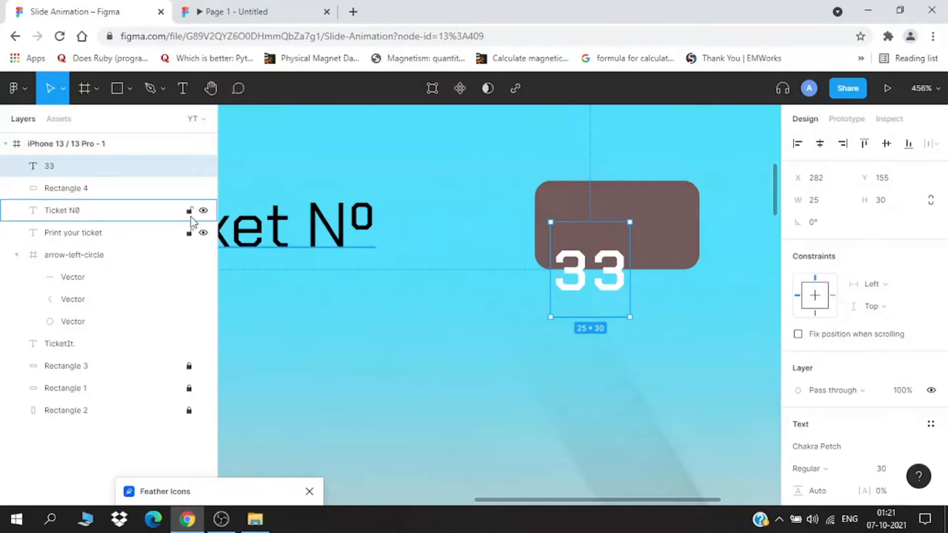
pyautogui.keyDown('shift'); pyautogui.click(99, 197); pyautogui.keyUp('shift')
pyautogui.click(820, 143)
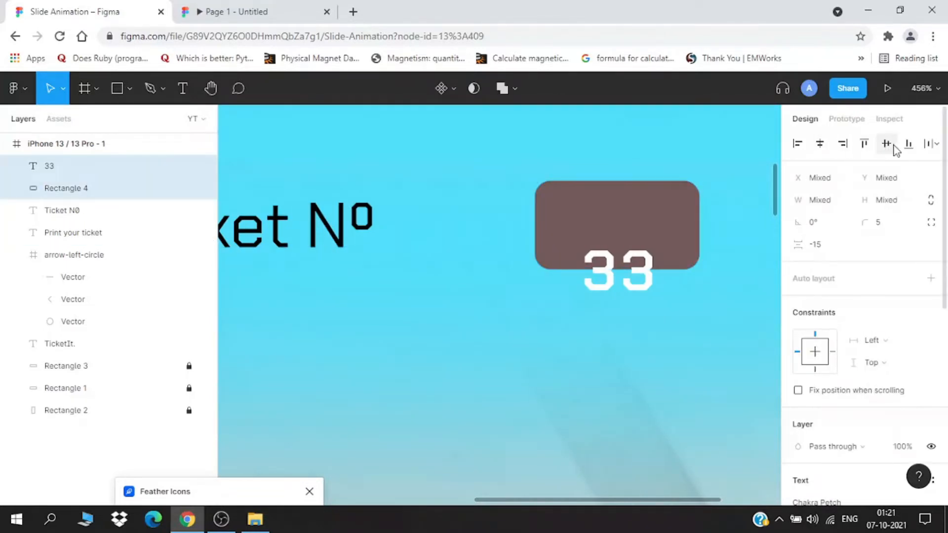
pyautogui.click(889, 144)
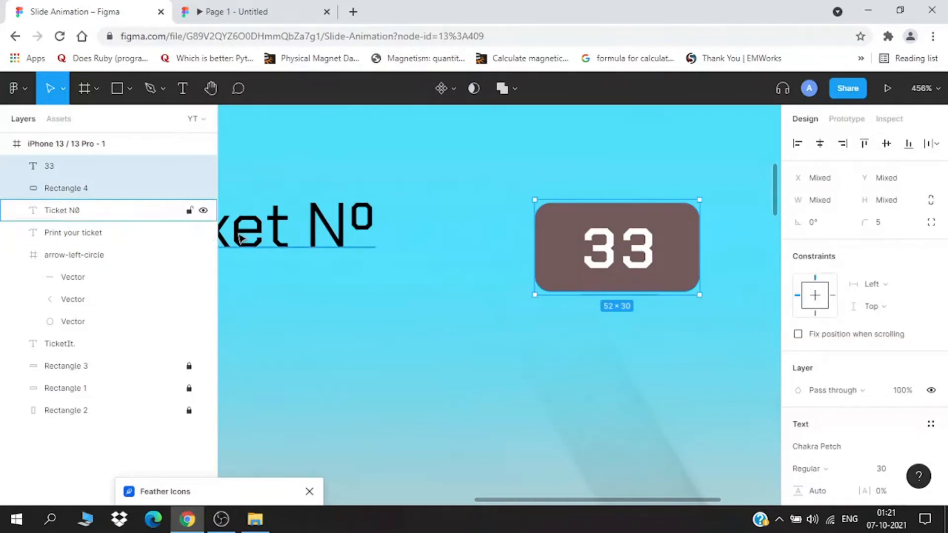
# Align the "33" text, its rectangle and the ticket number label on their vertical centres and group all three
pyautogui.keyDown('shift'); pyautogui.click(70, 212); pyautogui.keyUp('shift')
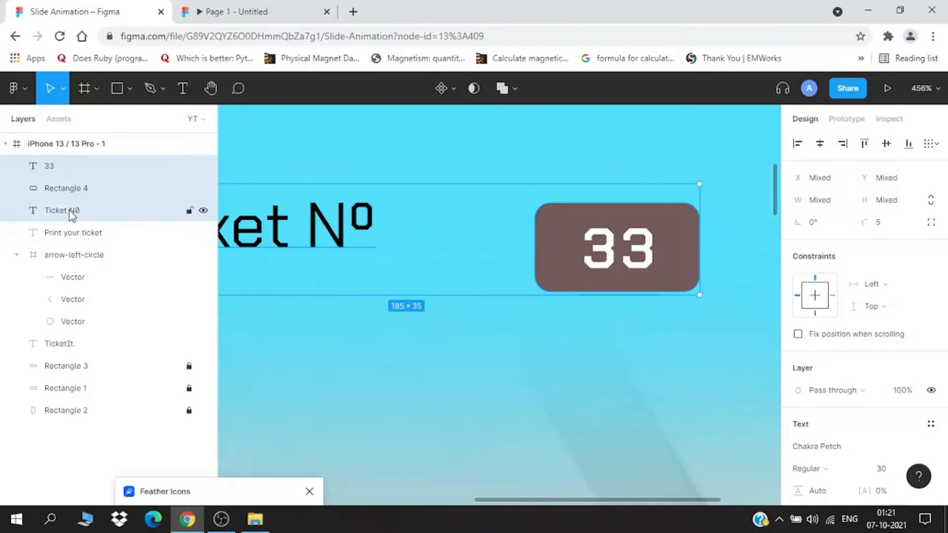
pyautogui.rightClick(70, 214)
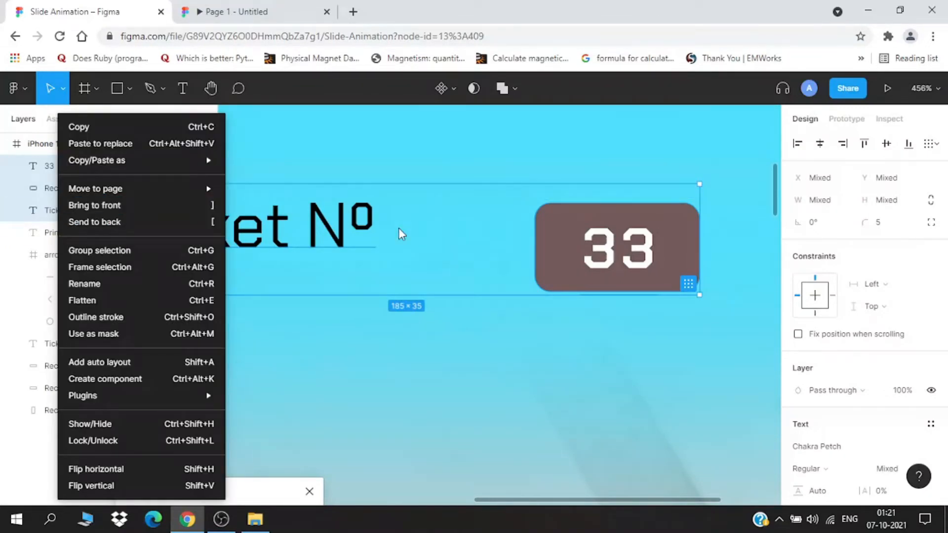
pyautogui.click(887, 143)
pyautogui.click(887, 143)
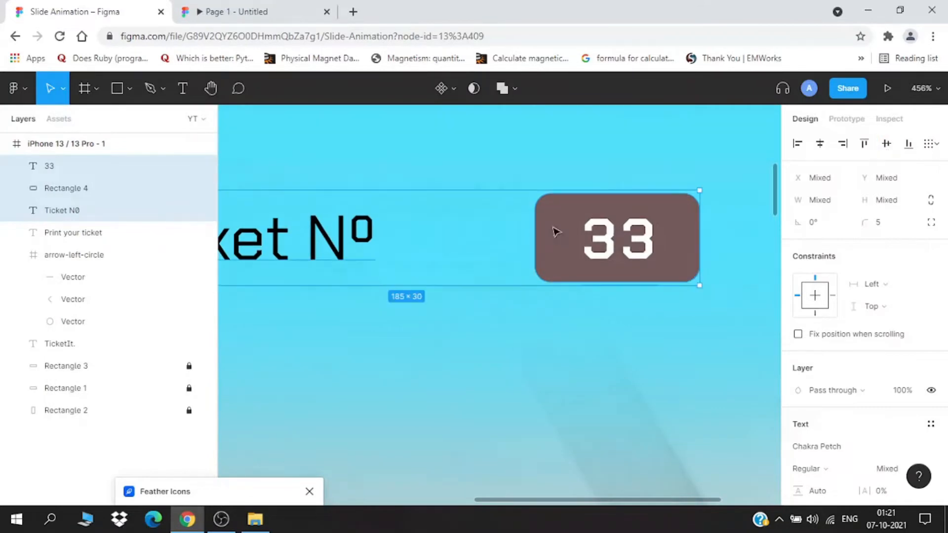
pyautogui.rightClick(78, 186)
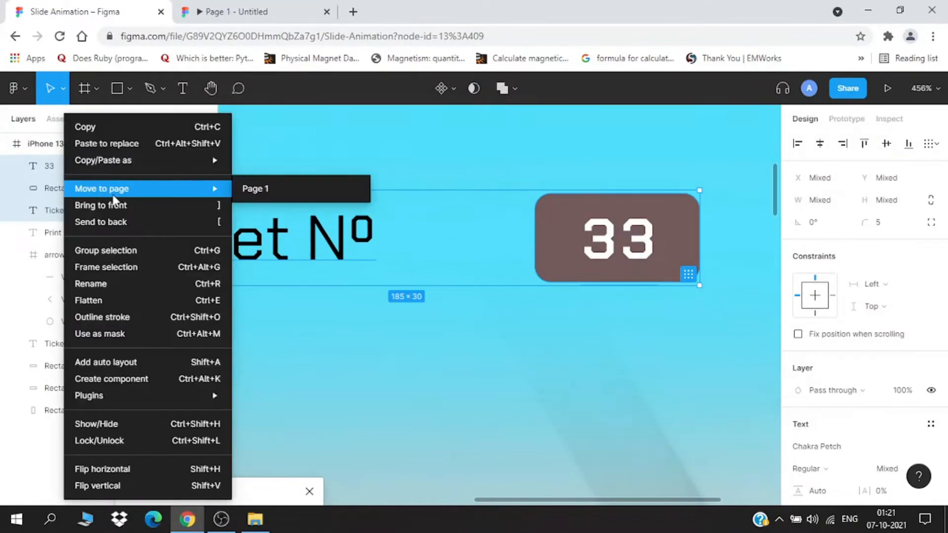
pyautogui.click(123, 250)
# Move the ticket number group up by 10 and centre it horizontally in the phone frame
pyautogui.scroll(-3, 428, 351)
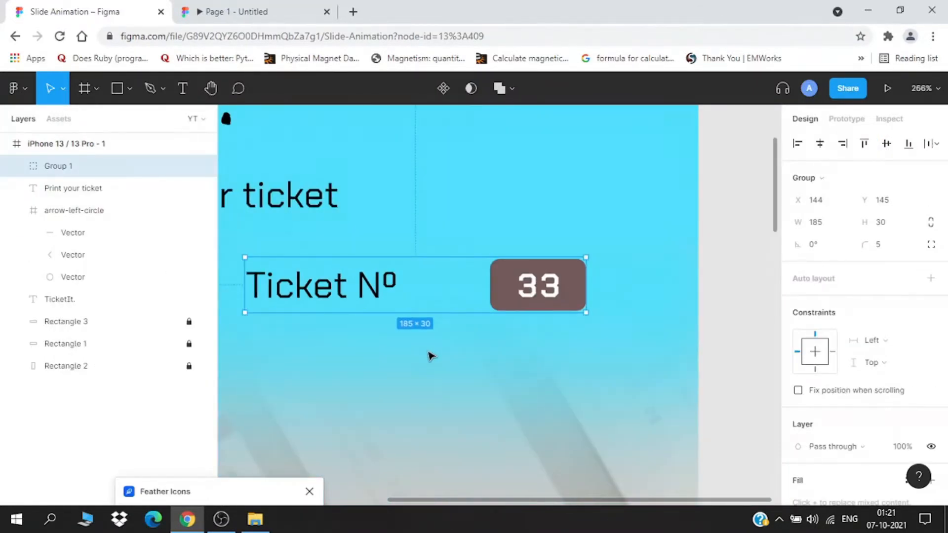
pyautogui.hotkey('shift', 'Up')
pyautogui.scroll(-3, 429, 352)
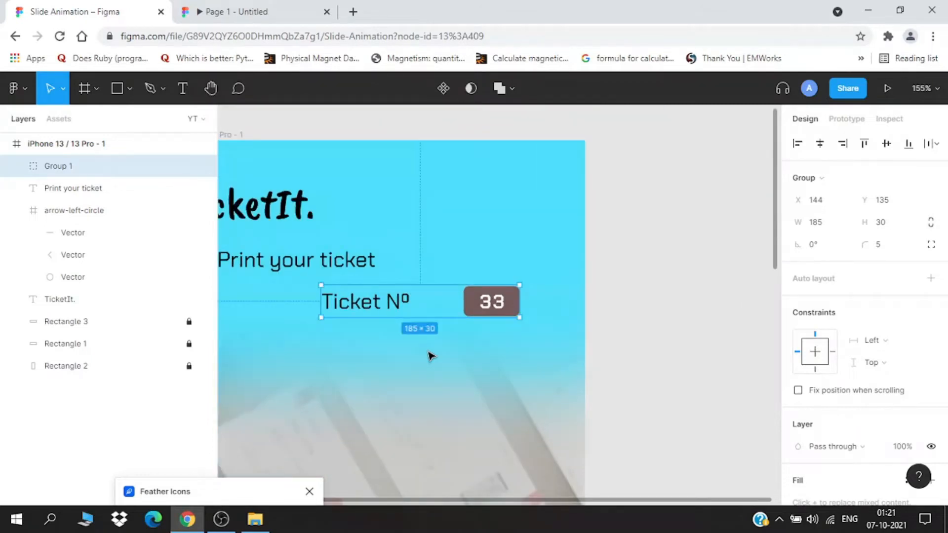
pyautogui.moveTo(412, 352); pyautogui.dragTo(483, 299)
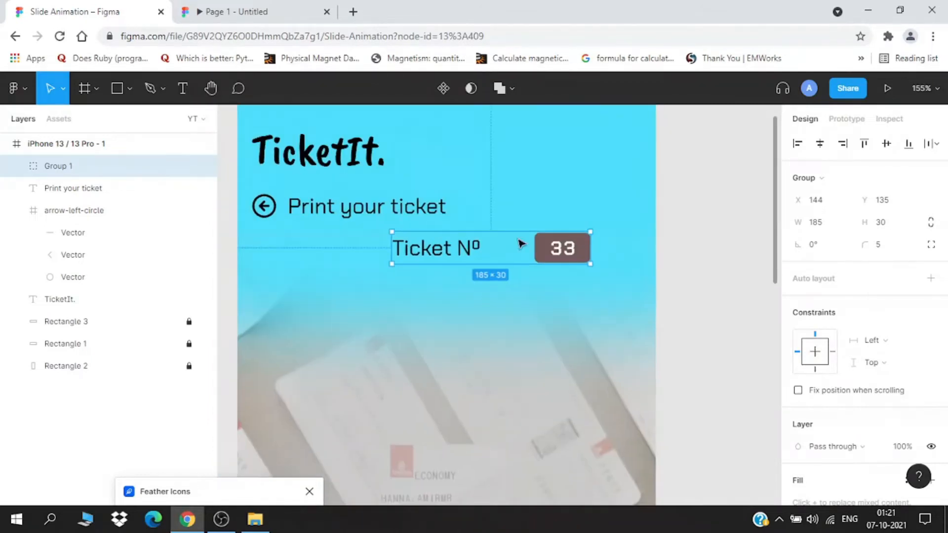
pyautogui.click(821, 144)
pyautogui.click(693, 338)
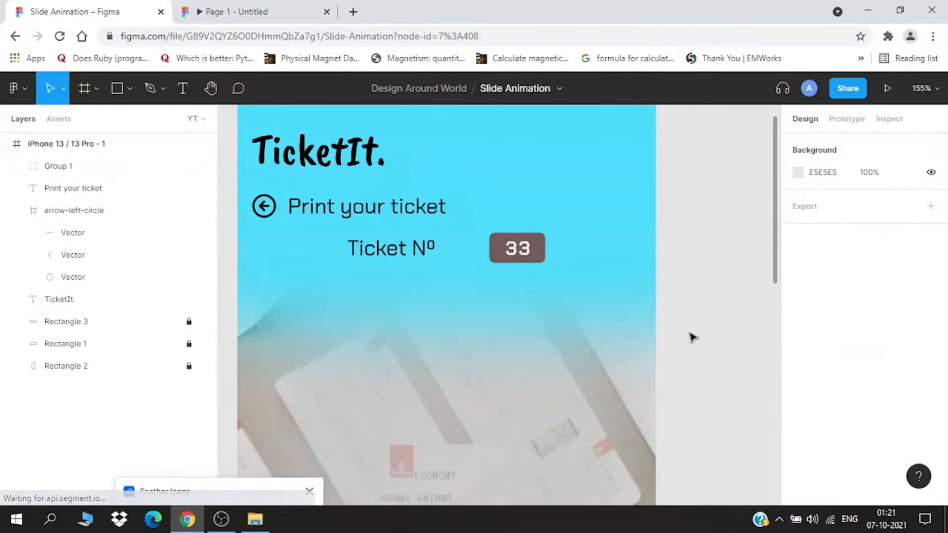
# Compare the ticket number row with the finished ticket prototype in the other browser tab and return to the design file
pyautogui.scroll(-1, 692, 335)
pyautogui.scroll(-2, 430, 297)
pyautogui.click(280, 6)
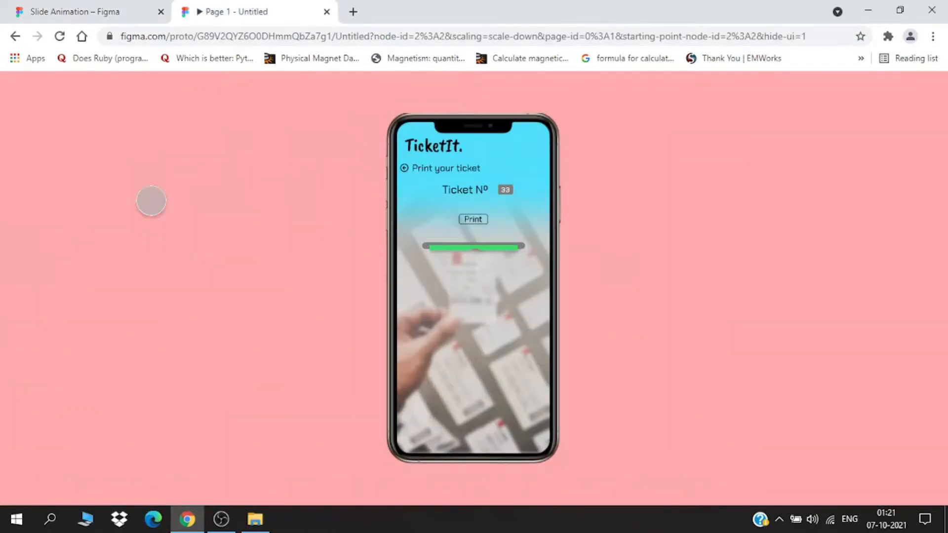
pyautogui.click(126, 11)
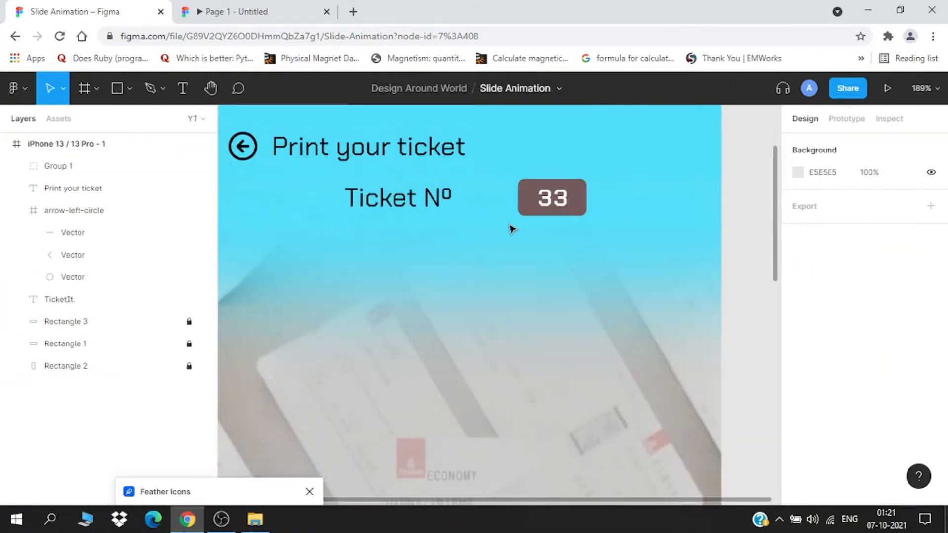
# Draw a rectangle about 75 by 28 below the ticket number row and round its corners to 10
pyautogui.click(128, 92)
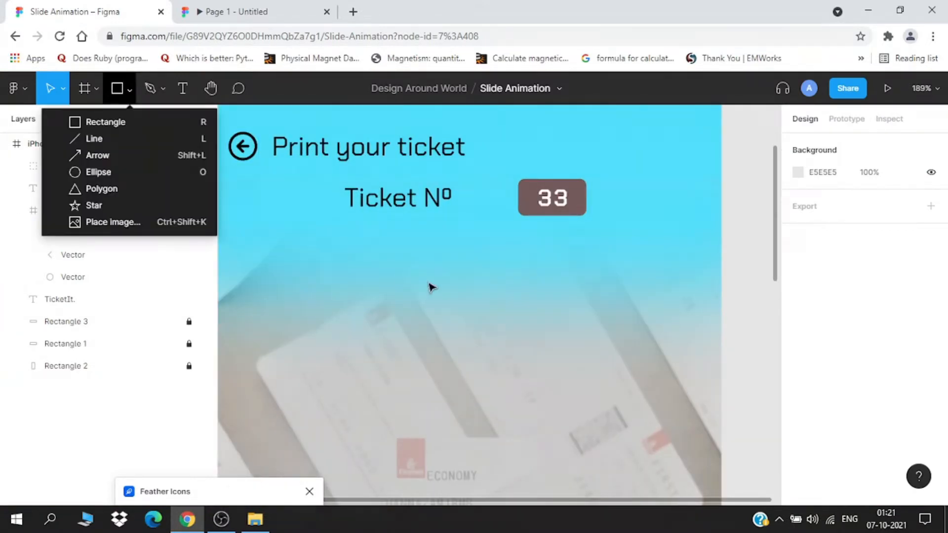
pyautogui.click(173, 122)
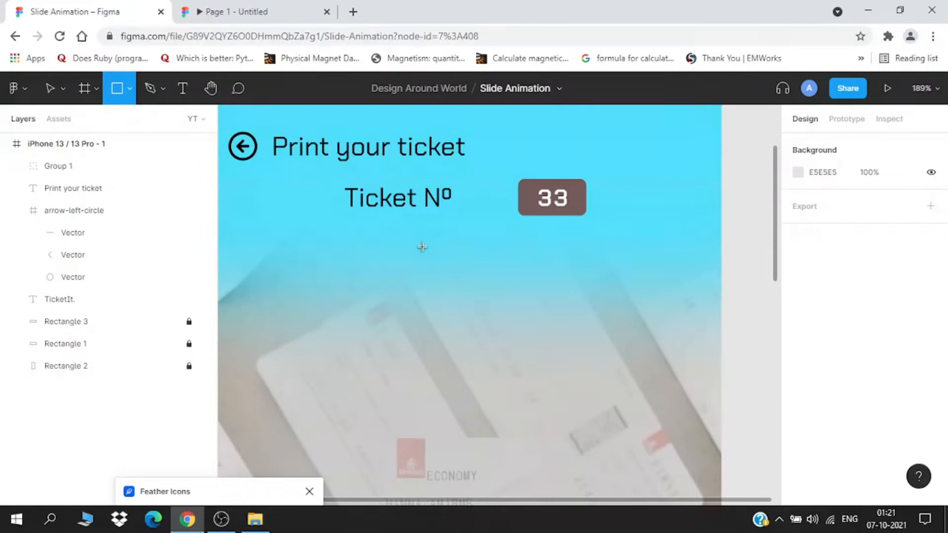
pyautogui.moveTo(420, 247); pyautogui.dragTo(517, 283)
pyautogui.click(889, 223)
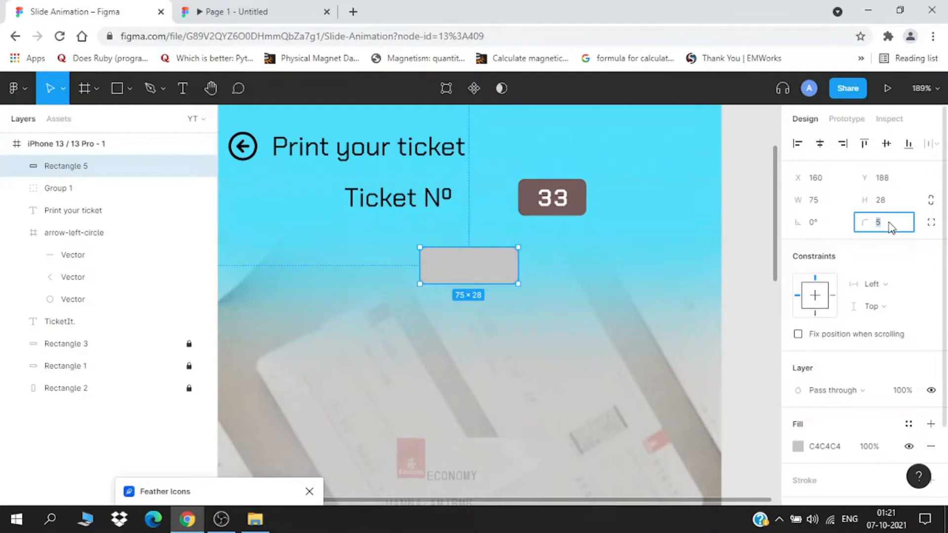
pyautogui.press('Return')
pyautogui.click(549, 301)
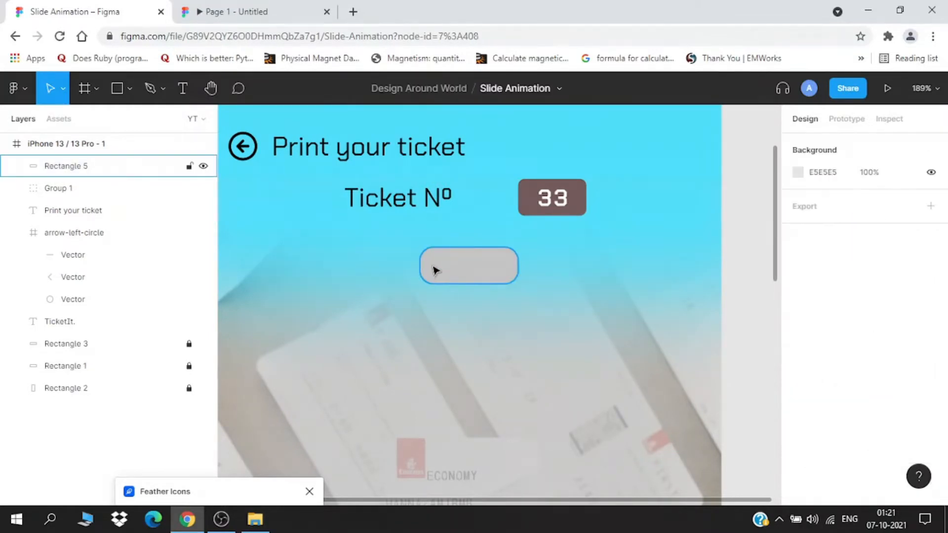
# Give the new rounded rectangle a black 1 px inside stroke and remove its fill, checking against the finished prototype
pyautogui.scroll(2, 434, 268)
pyautogui.click(456, 273)
pyautogui.scroll(-4, 846, 391)
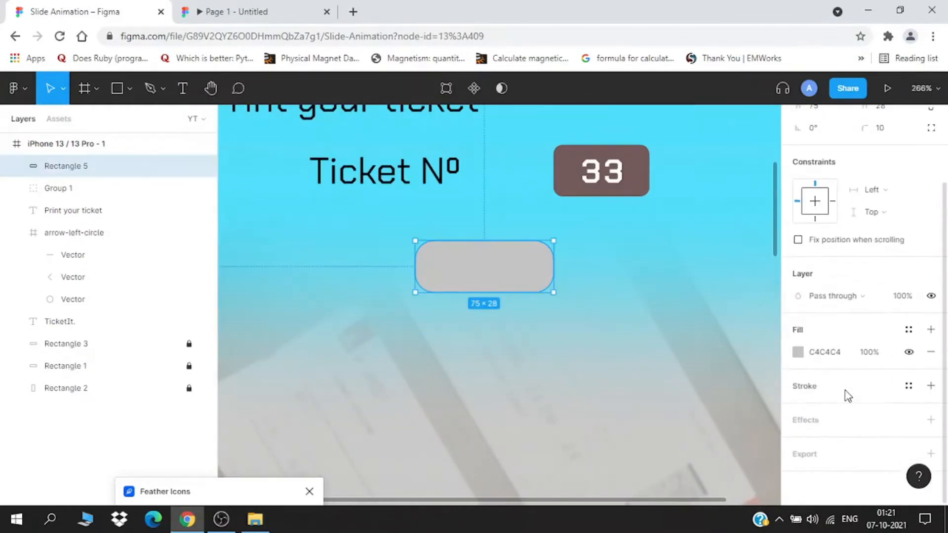
pyautogui.click(820, 387)
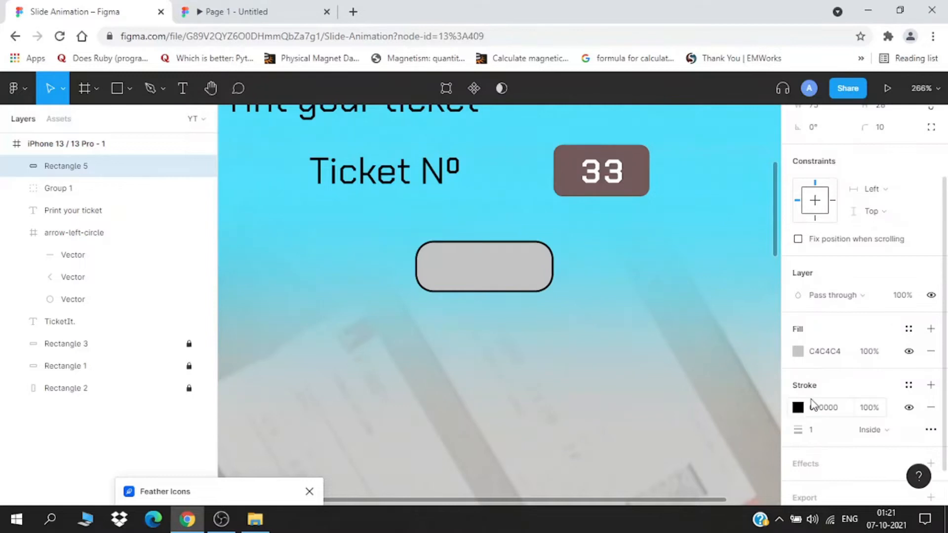
pyautogui.click(931, 351)
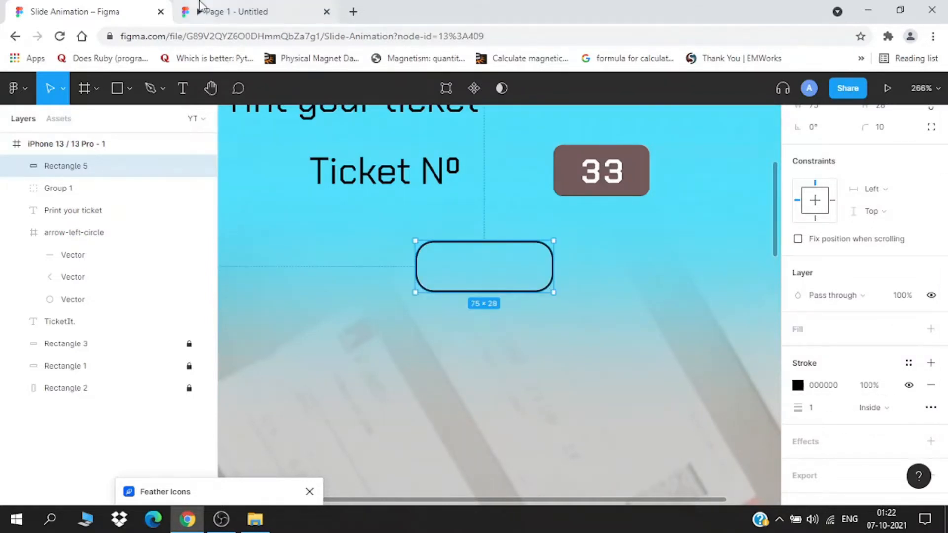
pyautogui.click(227, 11)
pyautogui.click(86, 6)
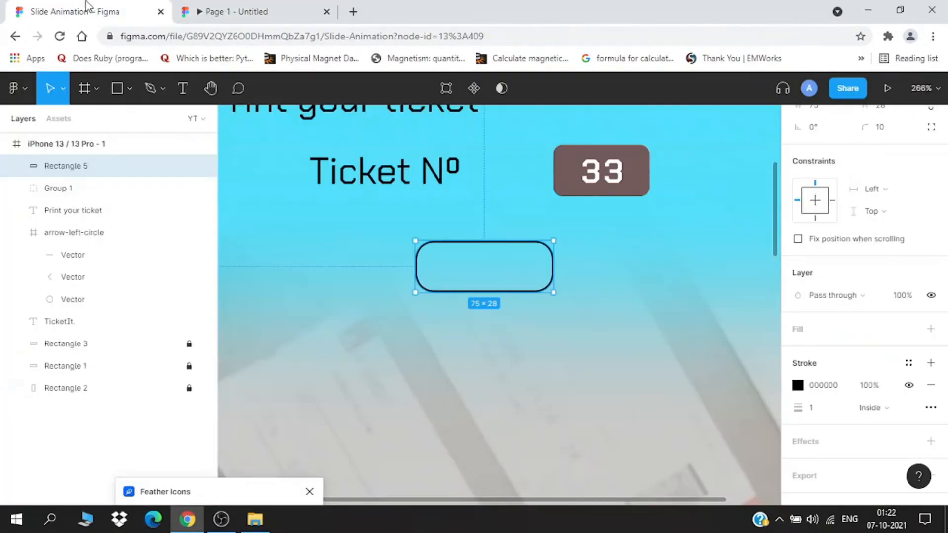
# Add the text "Print" at the outlined rectangle and set its font size to 20
pyautogui.click(469, 281)
pyautogui.press('t')
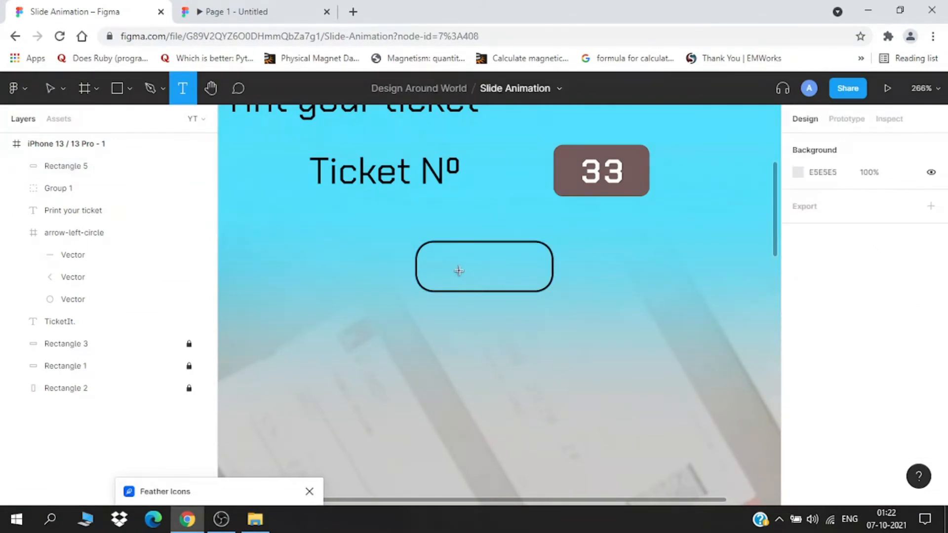
pyautogui.click(459, 270)
pyautogui.write('P')
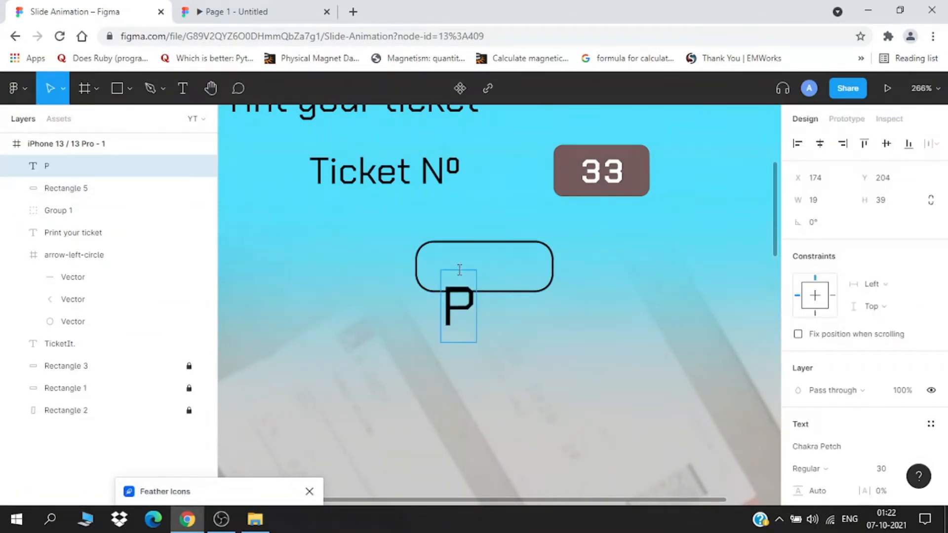
pyautogui.write('rint')
pyautogui.hotkey('ctrl', 'a')
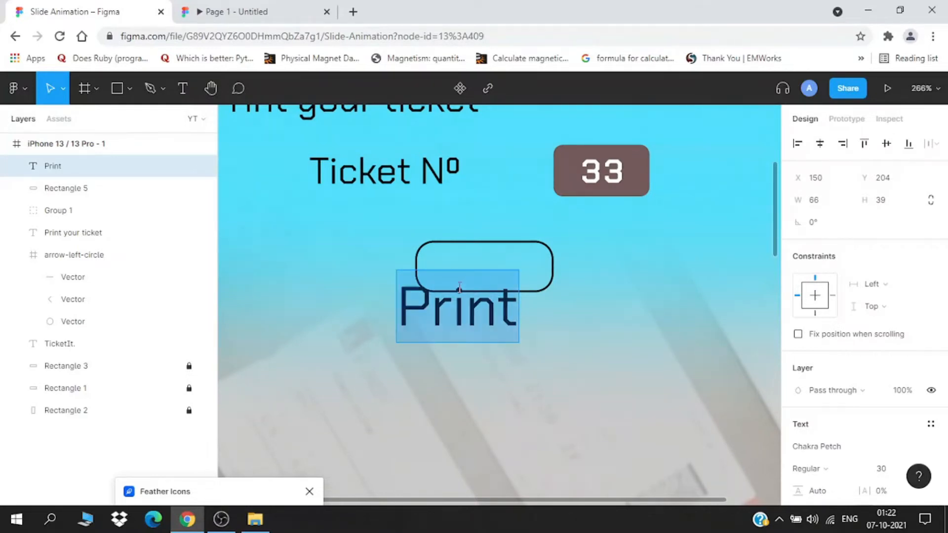
pyautogui.click(893, 467)
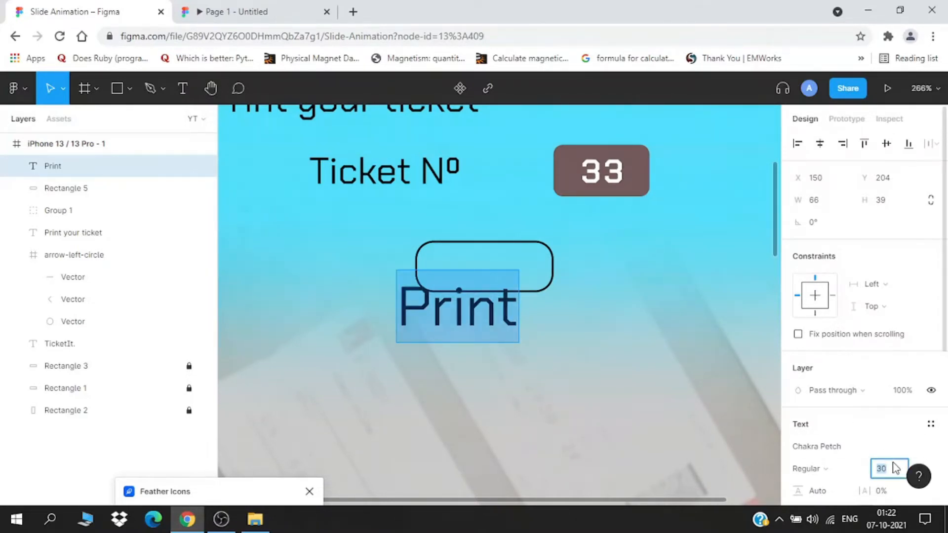
pyautogui.write('20')
pyautogui.press('Return')
pyautogui.press('Escape')
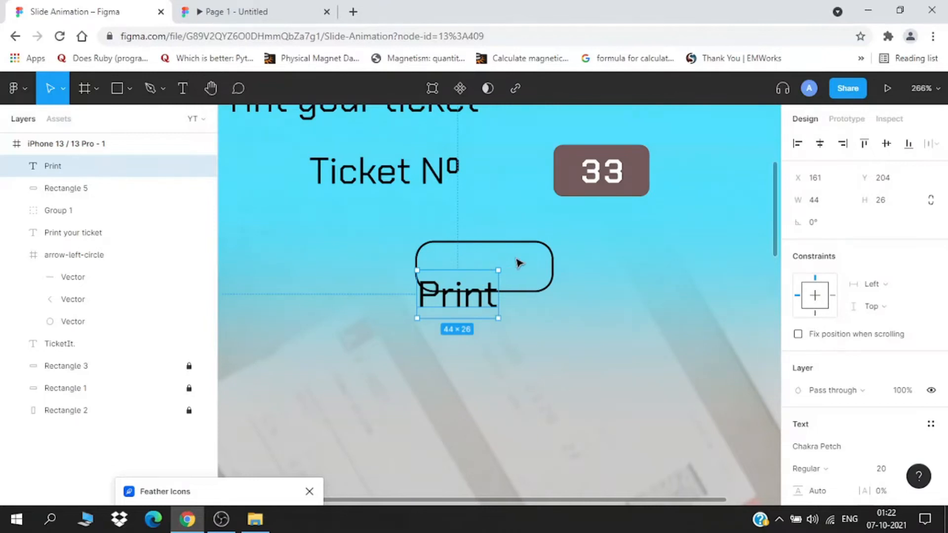
# Centre the "Print" text and the outlined rectangle on each other horizontally and vertically, and group them
pyautogui.keyDown('shift'); pyautogui.click(546, 294); pyautogui.keyUp('shift')
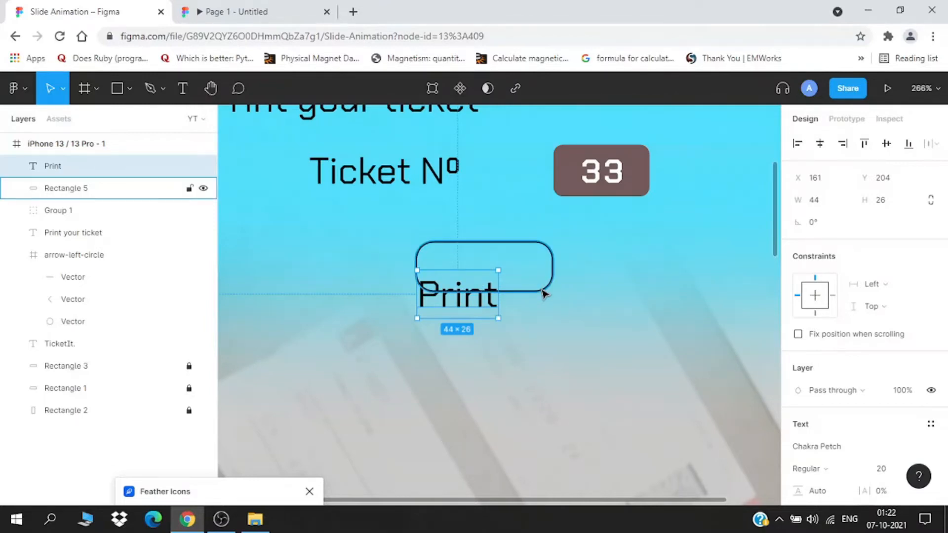
pyautogui.click(820, 144)
pyautogui.click(887, 143)
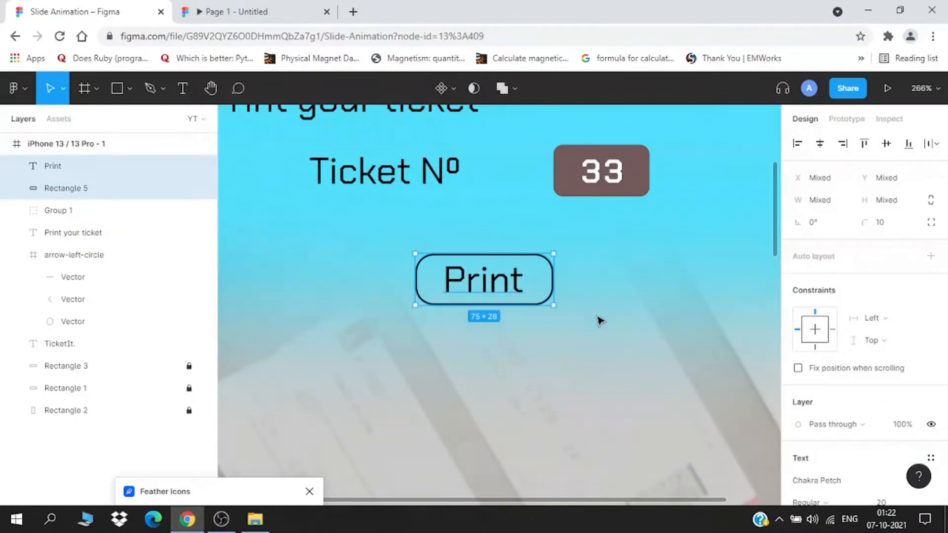
pyautogui.rightClick(74, 171)
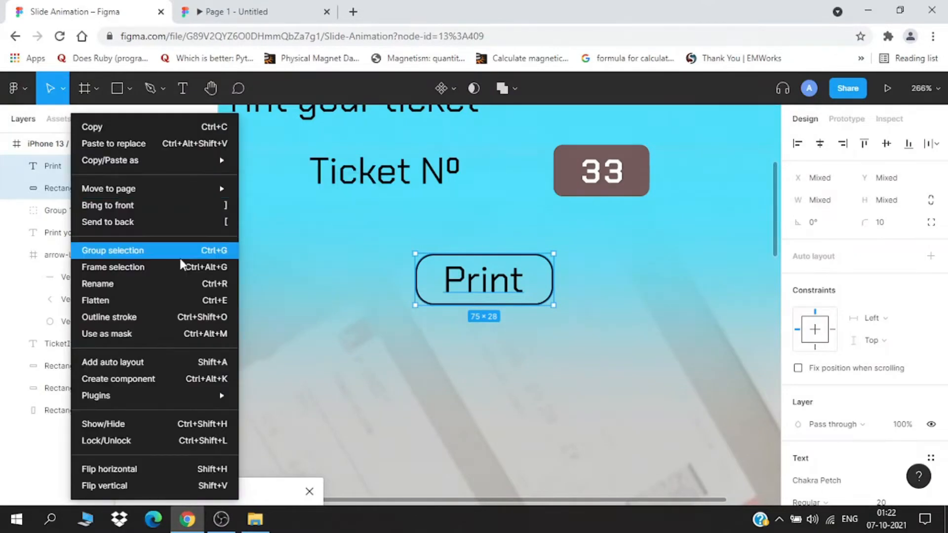
pyautogui.click(159, 253)
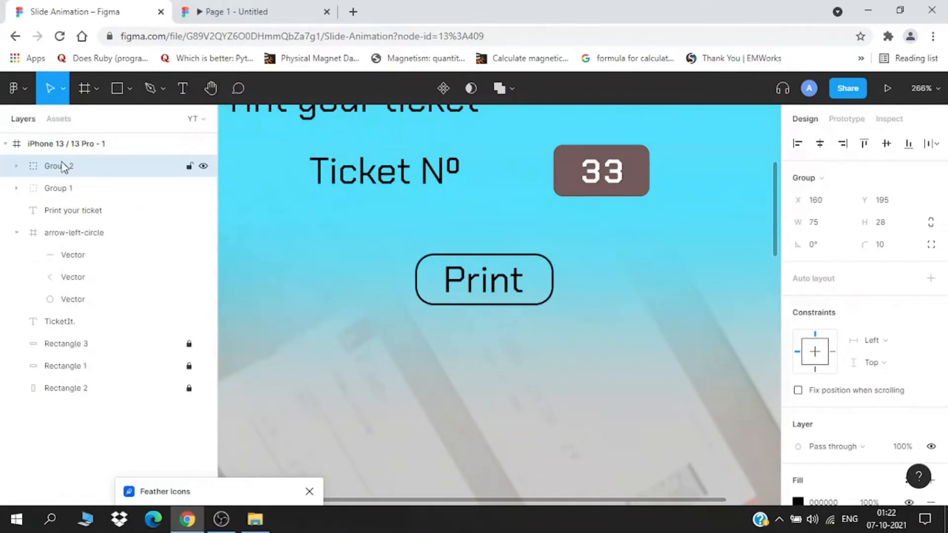
# Move the Print button group up slightly to Y 189, keeping its horizontal position
pyautogui.moveTo(520, 295); pyautogui.dragTo(518, 290)
pyautogui.scroll(-5, 518, 290)
pyautogui.scroll(4, 518, 291)
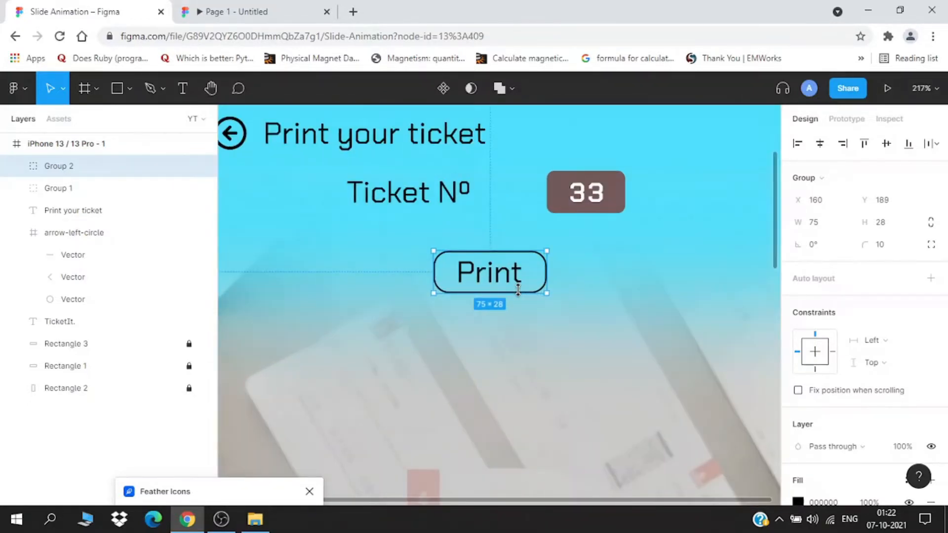
# Add a drop shadow to the Print button group with an X offset of 4
pyautogui.scroll(-5, 855, 413)
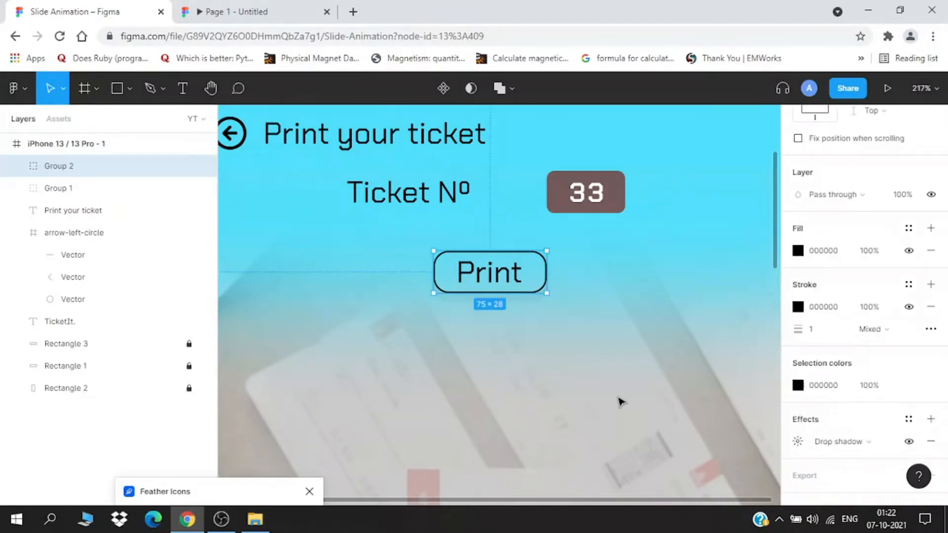
pyautogui.scroll(3, 540, 276)
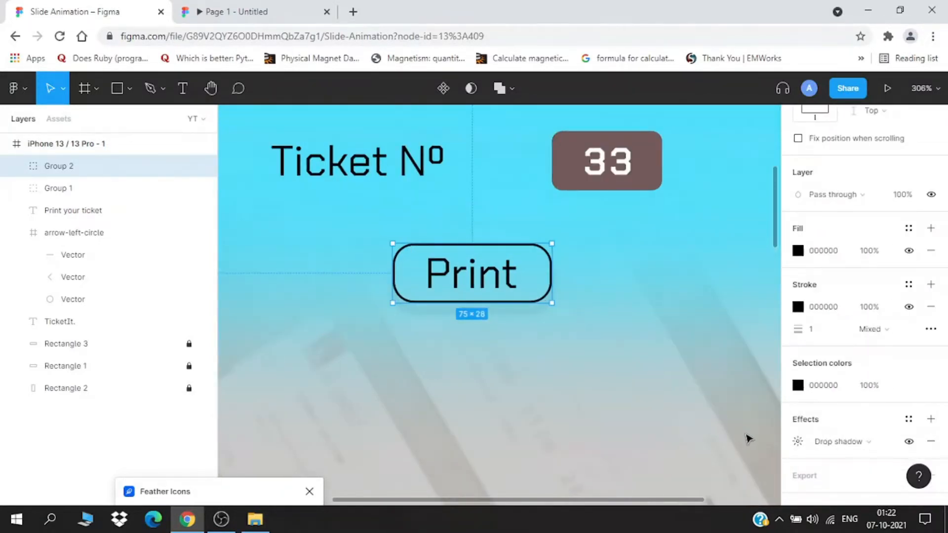
pyautogui.click(798, 442)
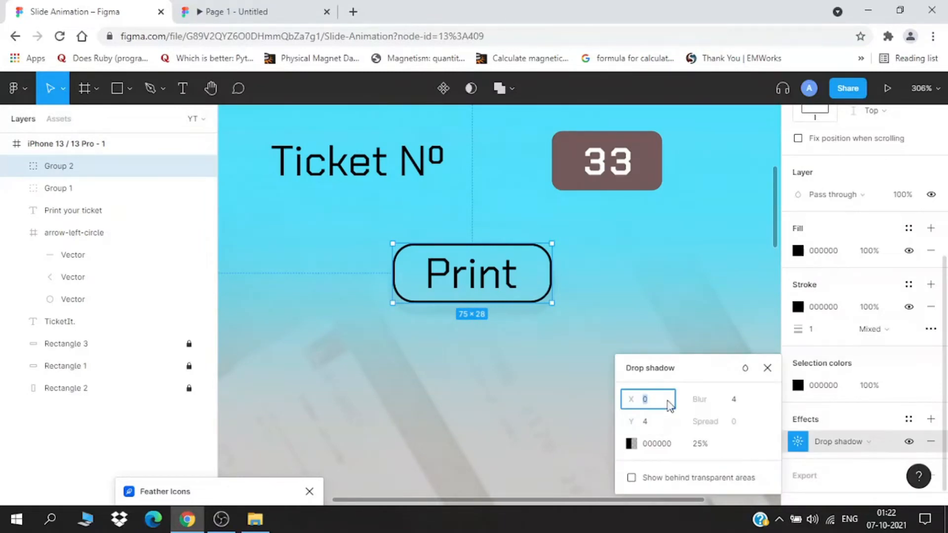
pyautogui.write('4')
pyautogui.press('Return')
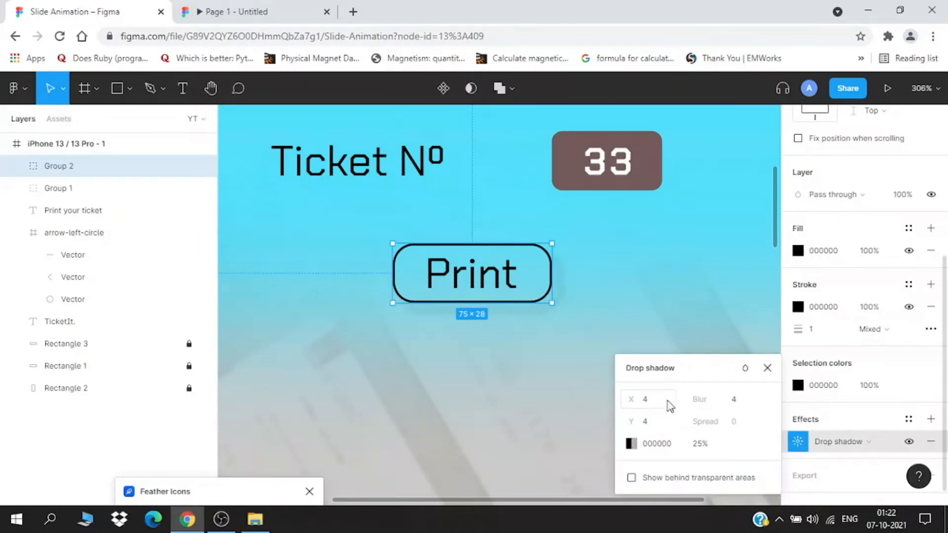
pyautogui.click(558, 396)
# Compare the whole screen with the finished ticket prototype in the other browser tab and return to the design file
pyautogui.scroll(-5, 558, 397)
pyautogui.scroll(-3, 558, 397)
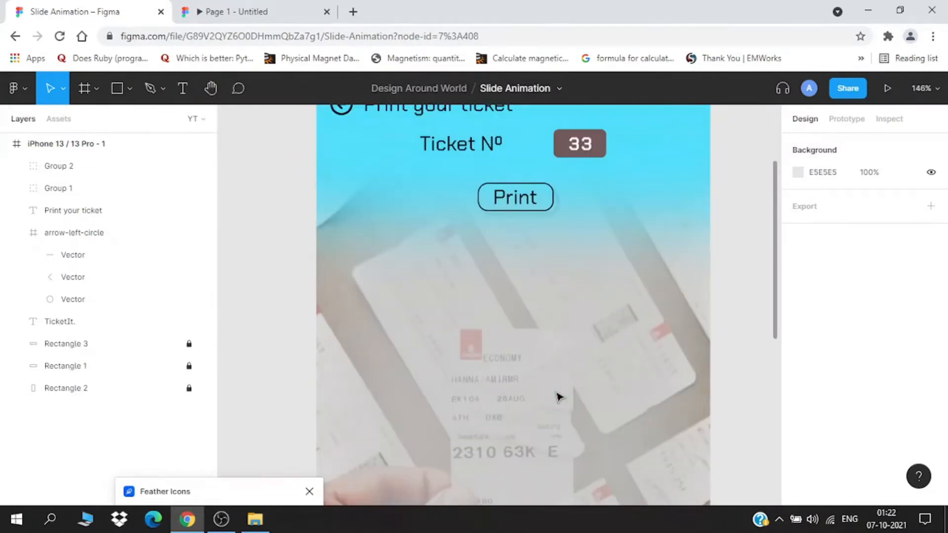
pyautogui.scroll(-5, 559, 397)
pyautogui.click(215, 11)
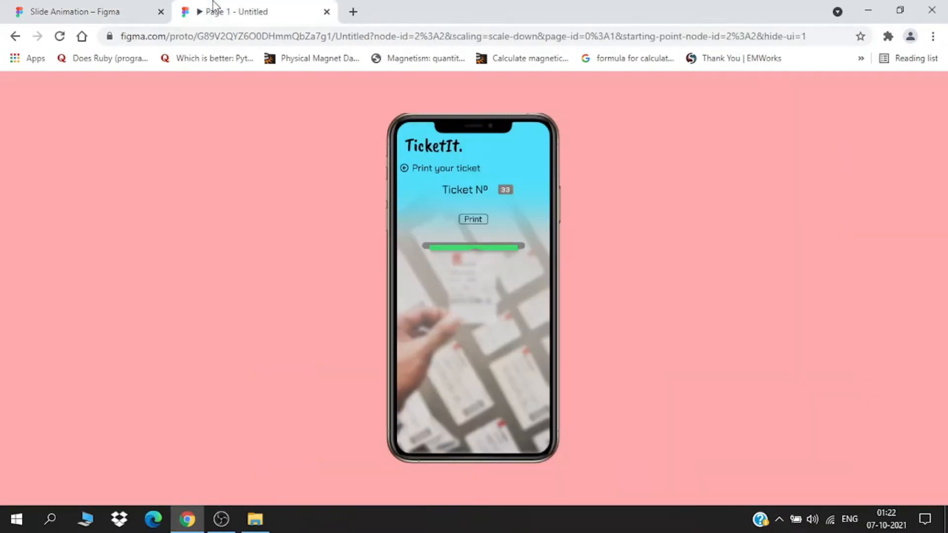
pyautogui.click(139, 10)
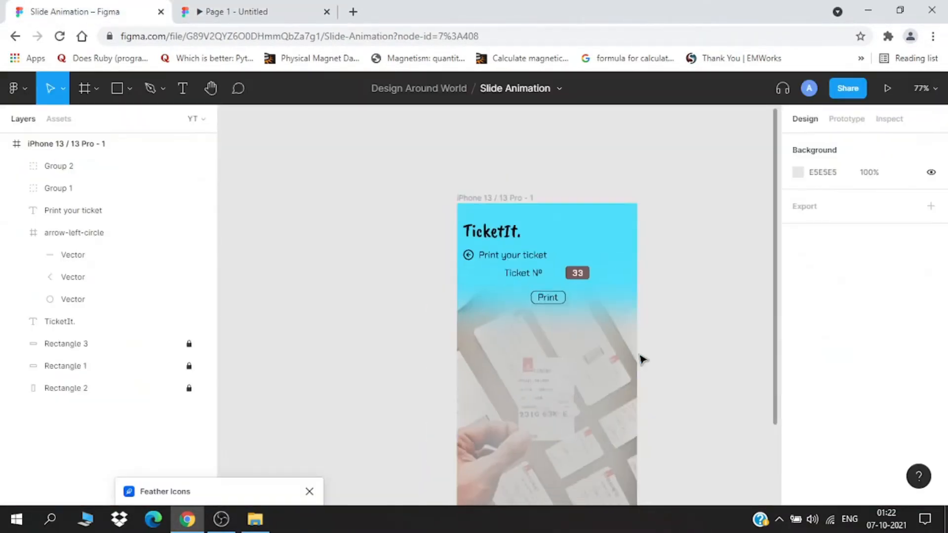
# Draw a bar-shaped rectangle about 239 by 21 below the Print button and centre it horizontally in the phone frame
pyautogui.scroll(-2, 640, 360)
pyautogui.moveTo(681, 341); pyautogui.dragTo(620, 256)
pyautogui.scroll(2, 519, 237)
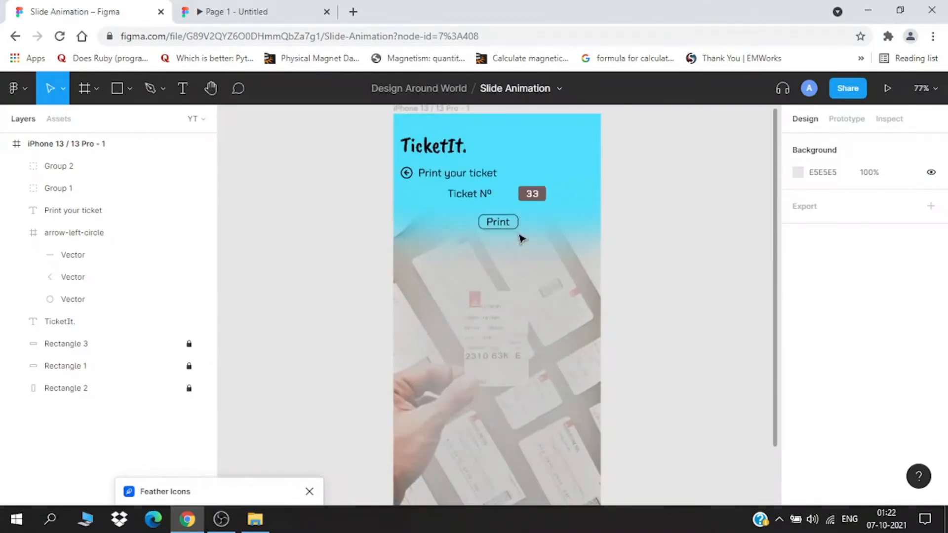
pyautogui.scroll(2, 521, 239)
pyautogui.click(123, 93)
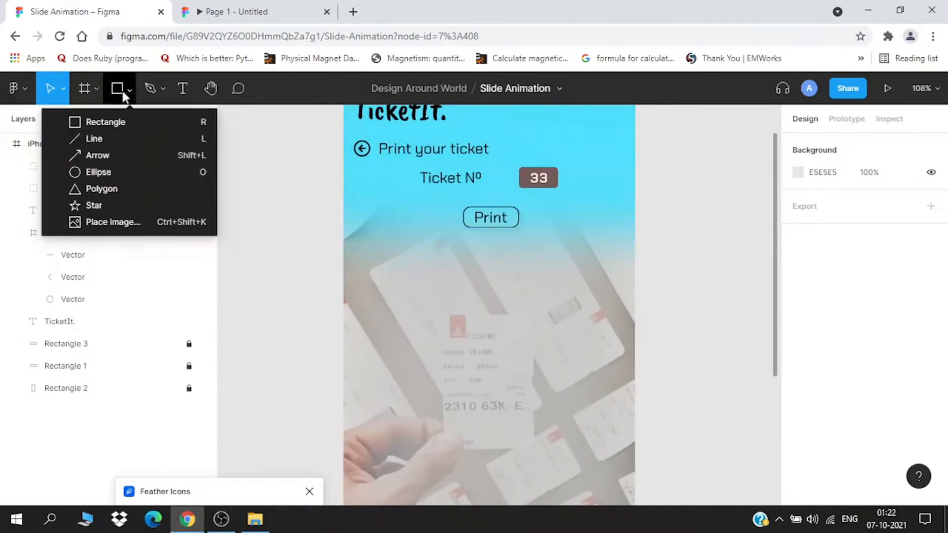
pyautogui.click(123, 124)
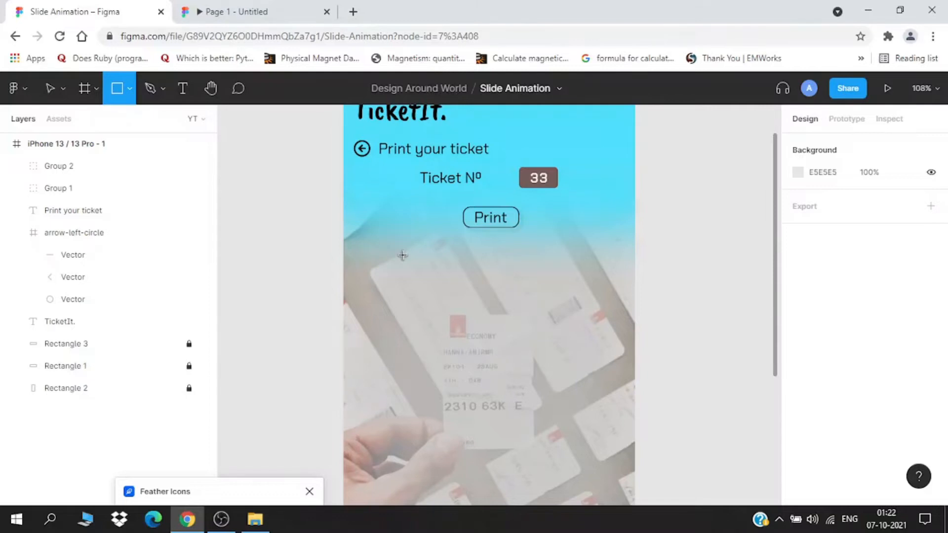
pyautogui.moveTo(396, 253); pyautogui.dragTo(576, 268)
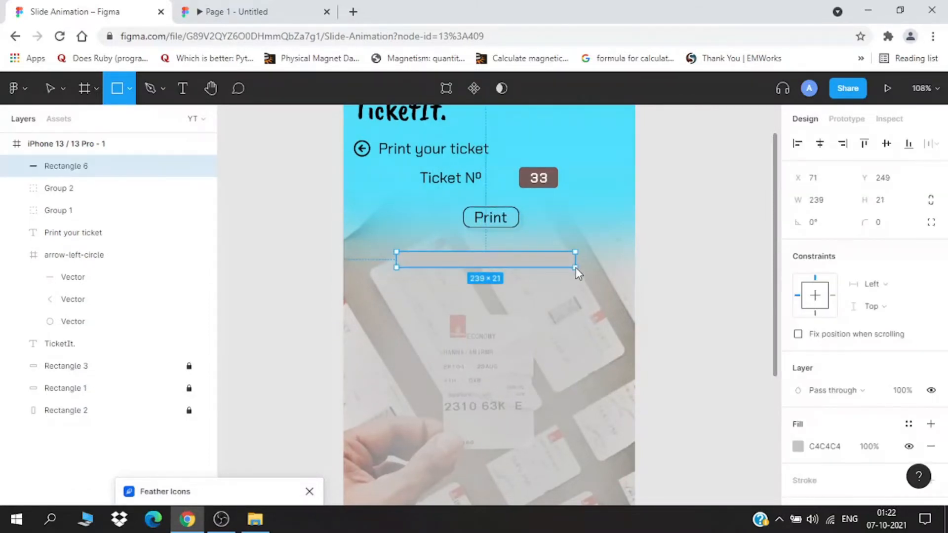
pyautogui.click(820, 144)
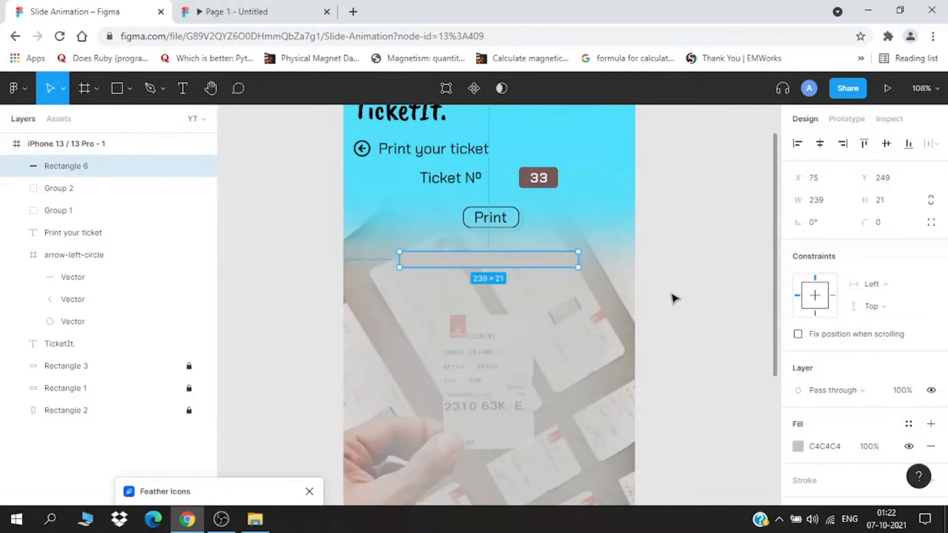
# Set the corner radius of the bar below the Print button to 10
pyautogui.scroll(5, 487, 275)
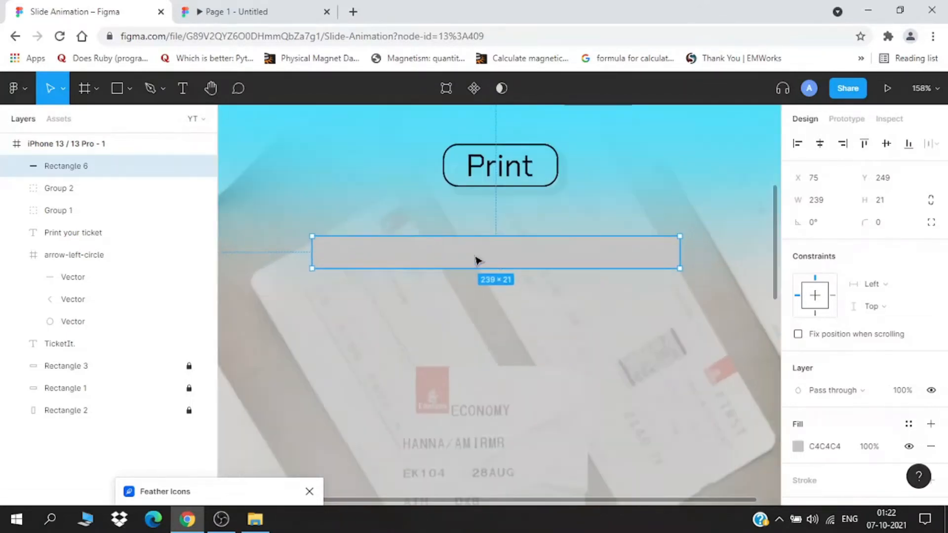
pyautogui.click(890, 226)
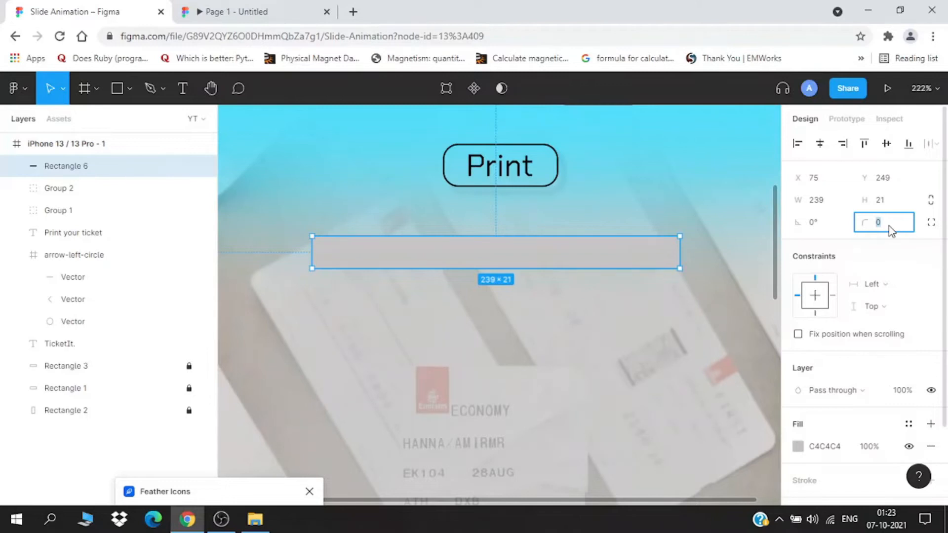
pyautogui.write('10')
pyautogui.press('Return')
pyautogui.click(686, 339)
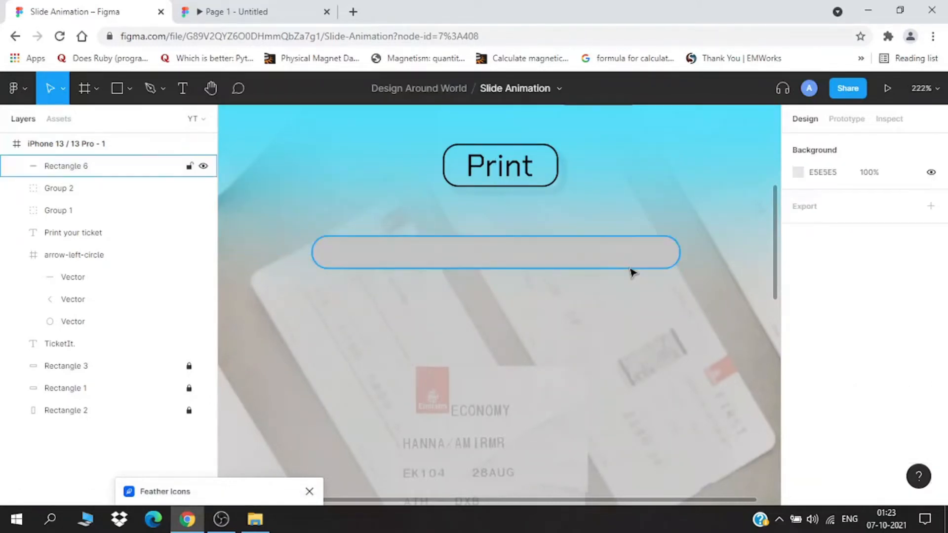
# Select the rounded bar, check the printer slot's look in the finished prototype, and return to the design file
pyautogui.click(619, 255)
pyautogui.click(239, 8)
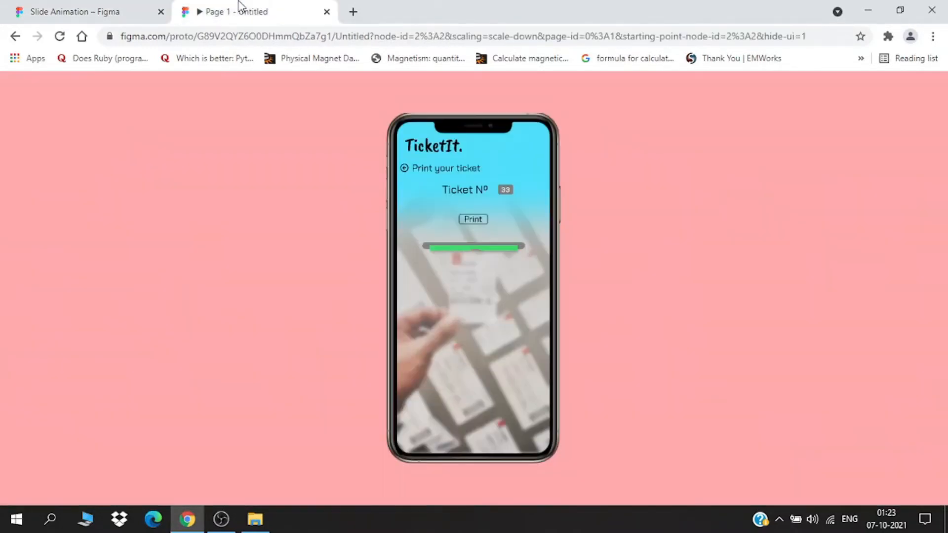
pyautogui.click(137, 7)
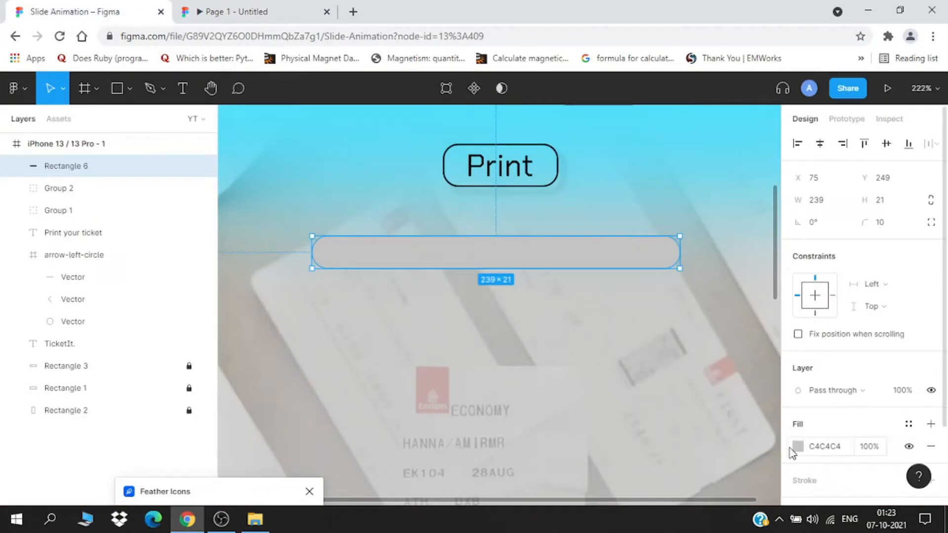
# Fill the rounded bar below the Print button with dark grey 6C6C6C
pyautogui.click(798, 447)
pyautogui.moveTo(654, 245); pyautogui.dragTo(609, 262)
pyautogui.click(562, 351)
# Duplicate the rounded bar and shrink the copy about its centre to about 167 by 9
pyautogui.click(545, 264)
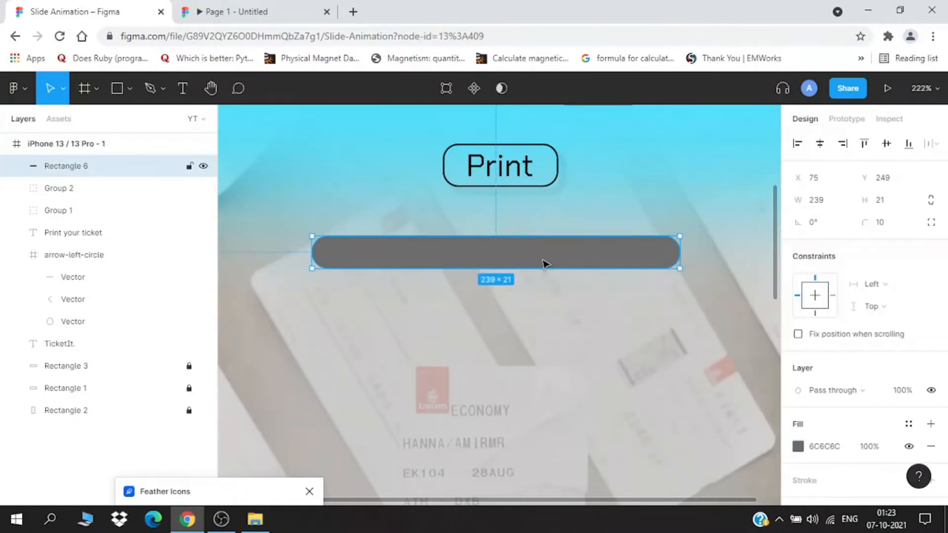
pyautogui.hotkey('ctrl', 'v')
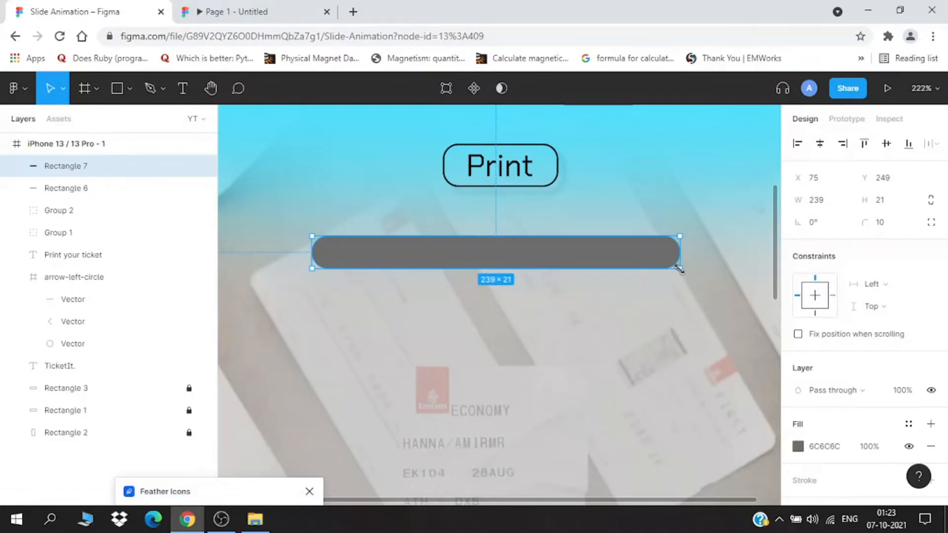
pyautogui.press('alt')
pyautogui.moveTo(670, 268); pyautogui.dragTo(624, 248)
pyautogui.scroll(3, 528, 261)
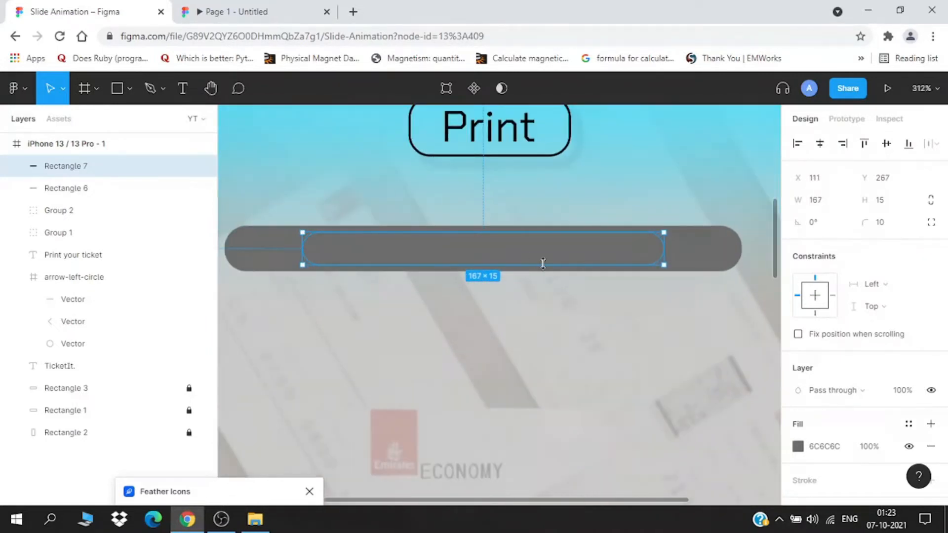
pyautogui.moveTo(546, 263); pyautogui.dragTo(564, 258)
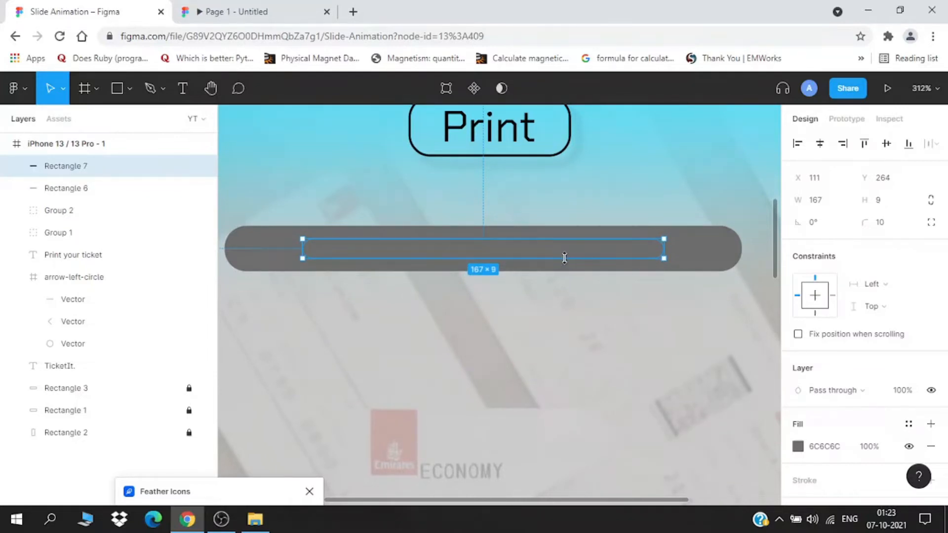
pyautogui.click(573, 305)
pyautogui.click(595, 252)
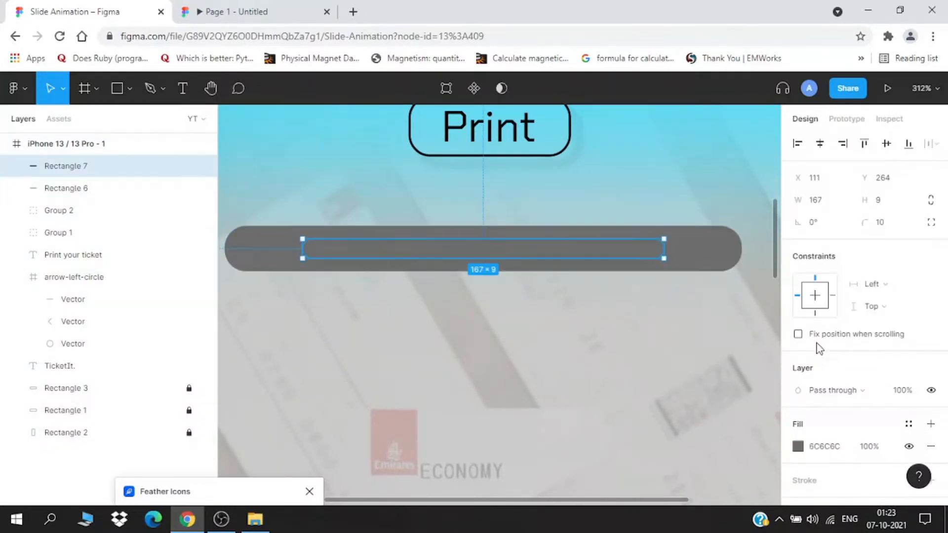
# Fill the inner bar with near-black grey 2F2F2F
pyautogui.scroll(-3, 815, 346)
pyautogui.click(798, 352)
pyautogui.moveTo(649, 309); pyautogui.dragTo(605, 300)
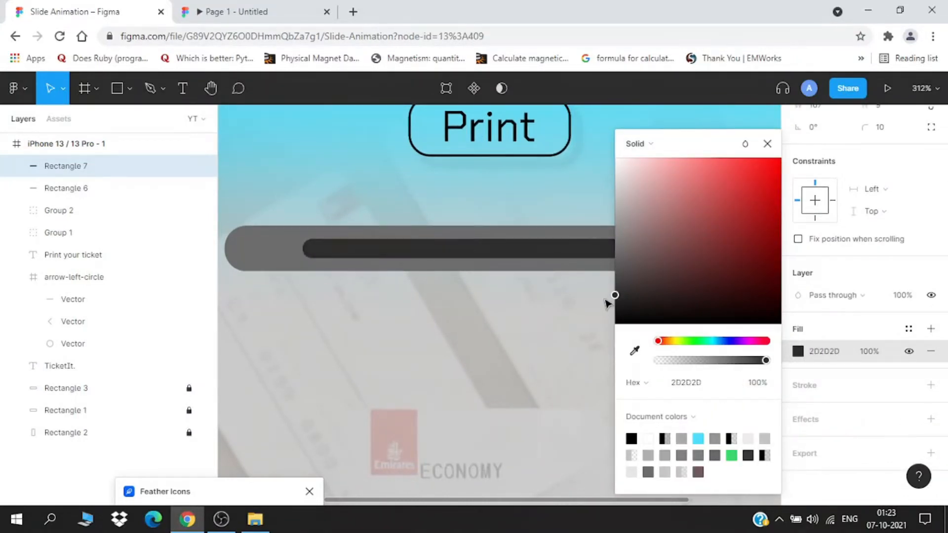
pyautogui.click(579, 341)
pyautogui.scroll(-3, 583, 287)
pyautogui.scroll(2, 579, 280)
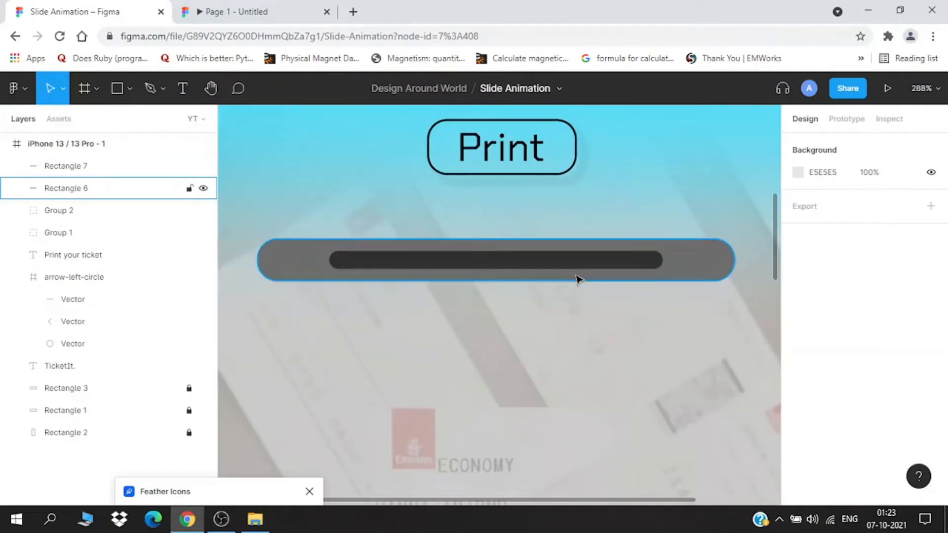
# Resize the inner bar to about 193 by 7, keeping it centred in the outer bar
pyautogui.click(586, 268)
pyautogui.moveTo(594, 273); pyautogui.dragTo(691, 262)
pyautogui.hotkey('ctrl', 'z')
pyautogui.click(688, 316)
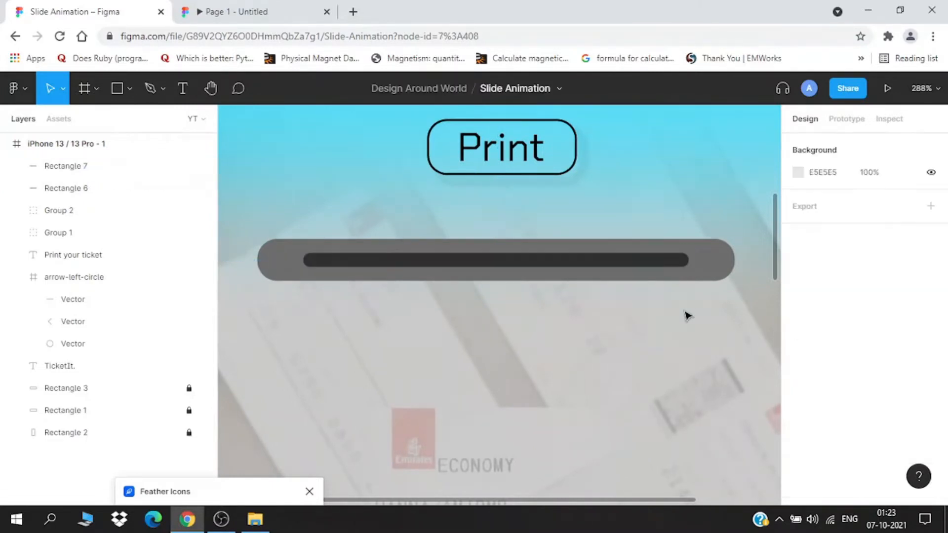
pyautogui.scroll(-5, 688, 315)
pyautogui.scroll(3, 627, 252)
# Reduce the inner bar's height to 5 about its centre
pyautogui.click(558, 217)
pyautogui.scroll(3, 555, 219)
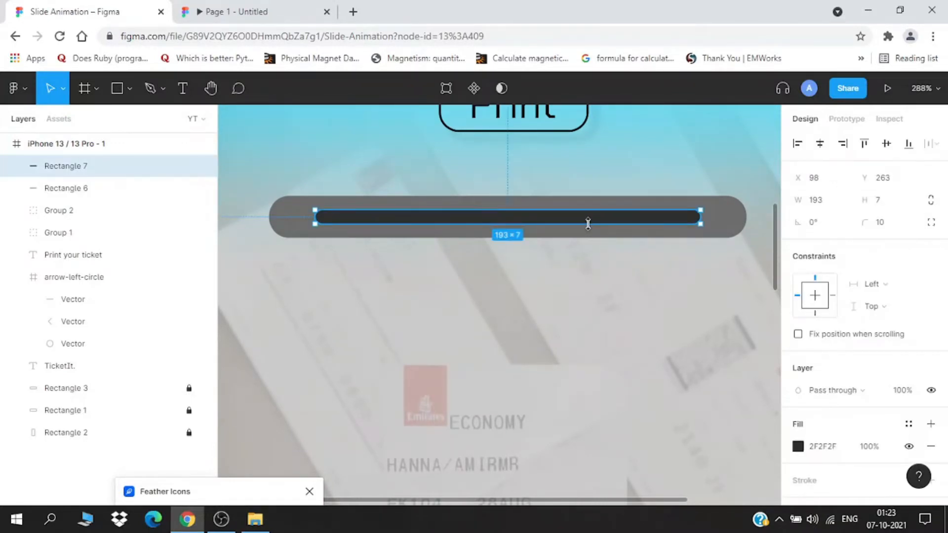
pyautogui.moveTo(594, 223); pyautogui.dragTo(595, 221)
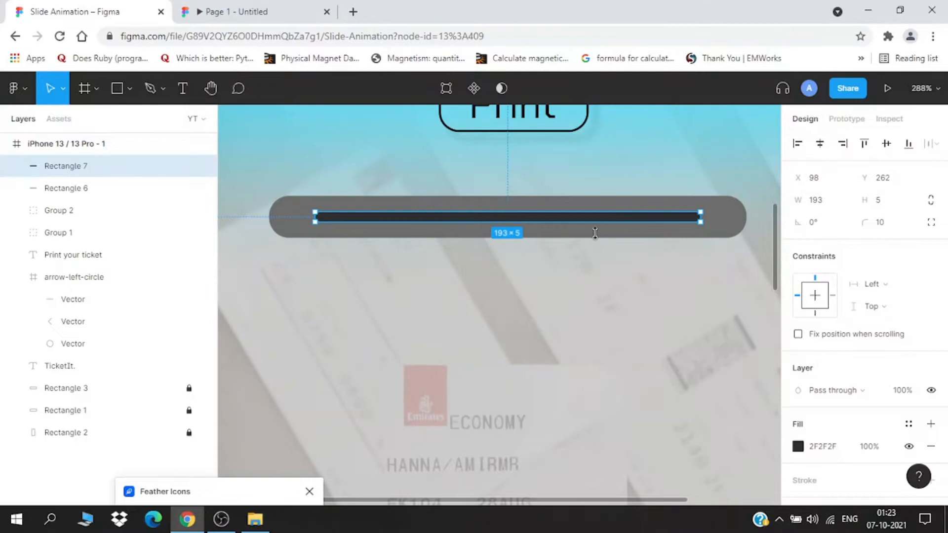
pyautogui.click(598, 302)
# Examine the printer slot and its proportions against the whole phone screen
pyautogui.scroll(-5, 597, 302)
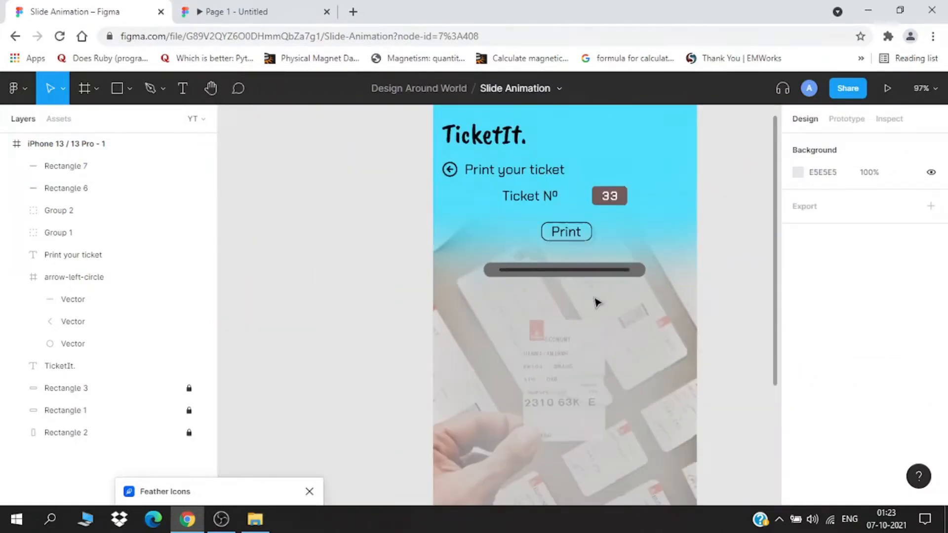
pyautogui.scroll(4, 598, 303)
pyautogui.scroll(-3, 597, 303)
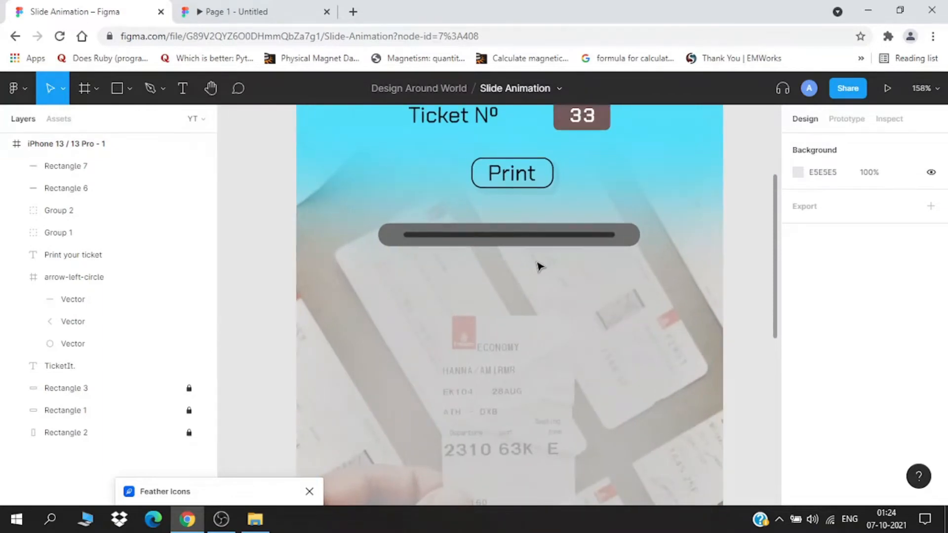
pyautogui.scroll(3, 515, 242)
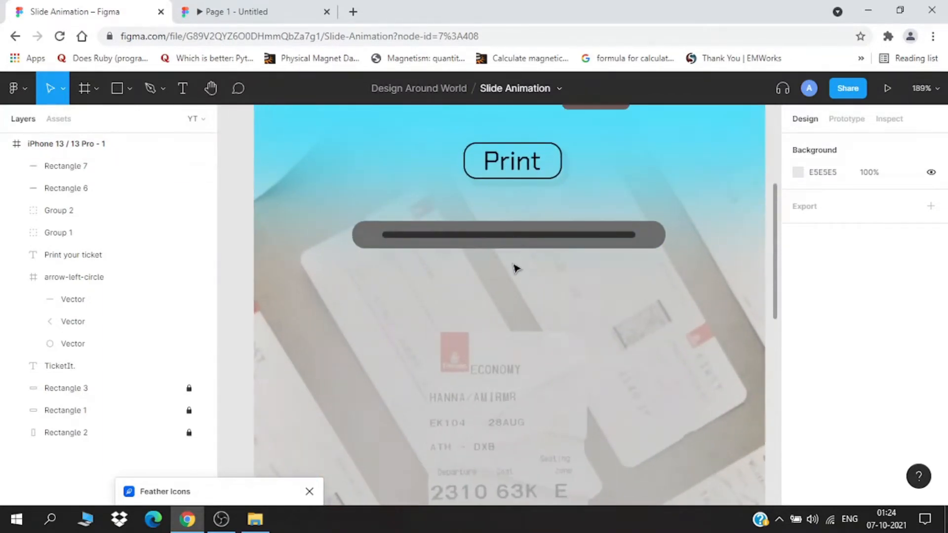
pyautogui.scroll(-4, 515, 269)
pyautogui.scroll(-3, 516, 270)
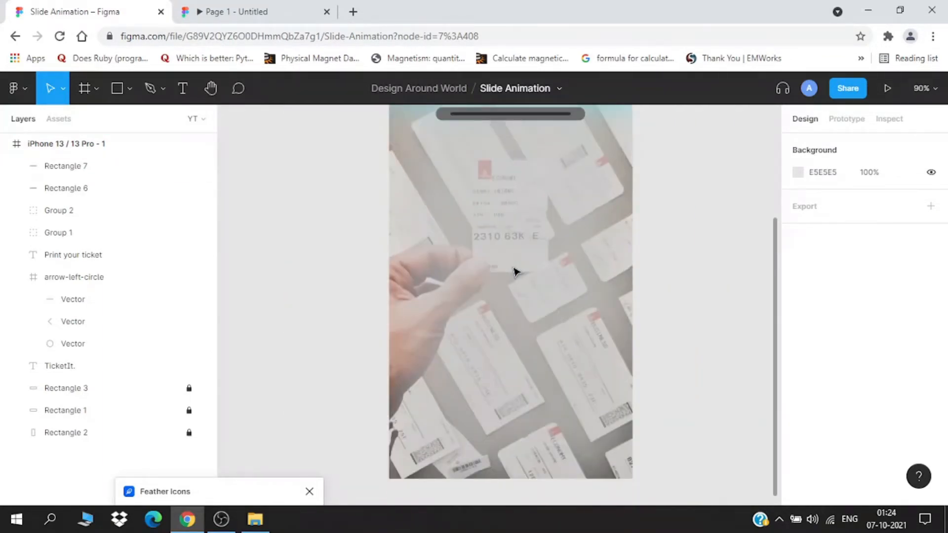
pyautogui.scroll(3, 515, 271)
pyautogui.scroll(-4, 517, 268)
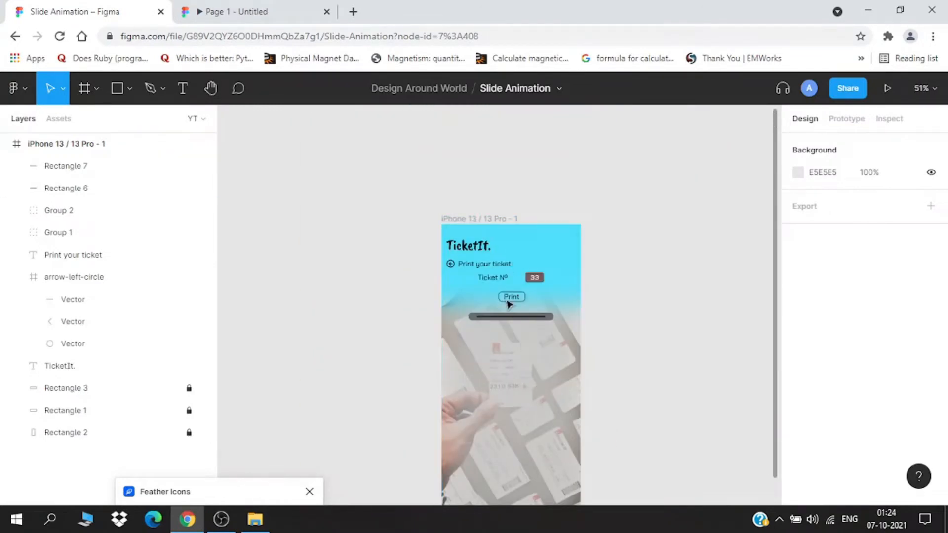
pyautogui.scroll(-3, 516, 415)
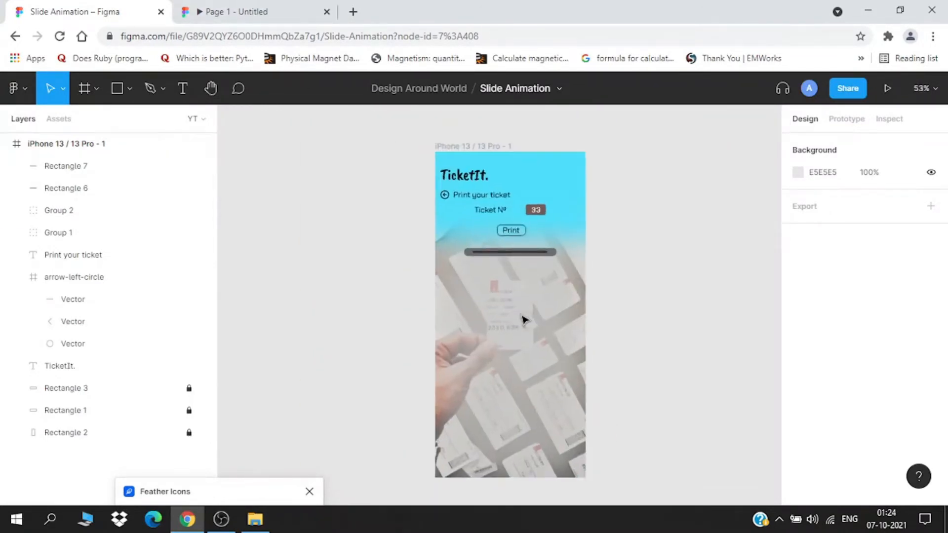
pyautogui.scroll(4, 524, 321)
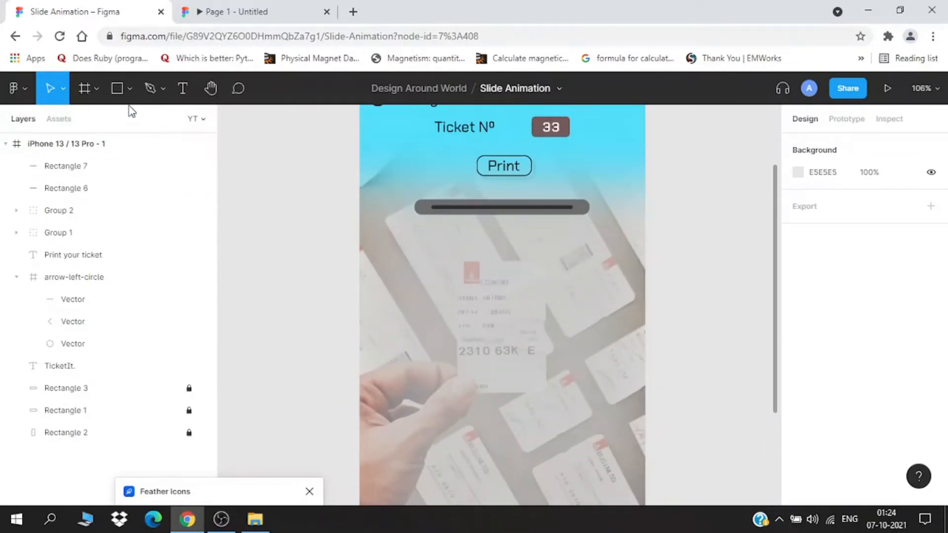
# Group the outer and inner slot bars and lock the group
pyautogui.click(117, 89)
pyautogui.scroll(3, 475, 238)
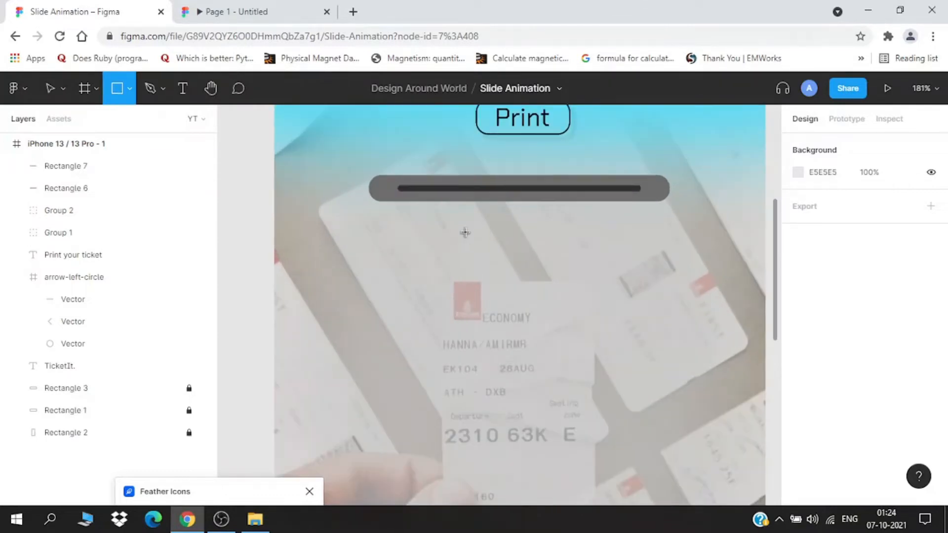
pyautogui.click(57, 173)
pyautogui.click(76, 186)
pyautogui.keyDown('shift'); pyautogui.click(76, 170); pyautogui.keyUp('shift')
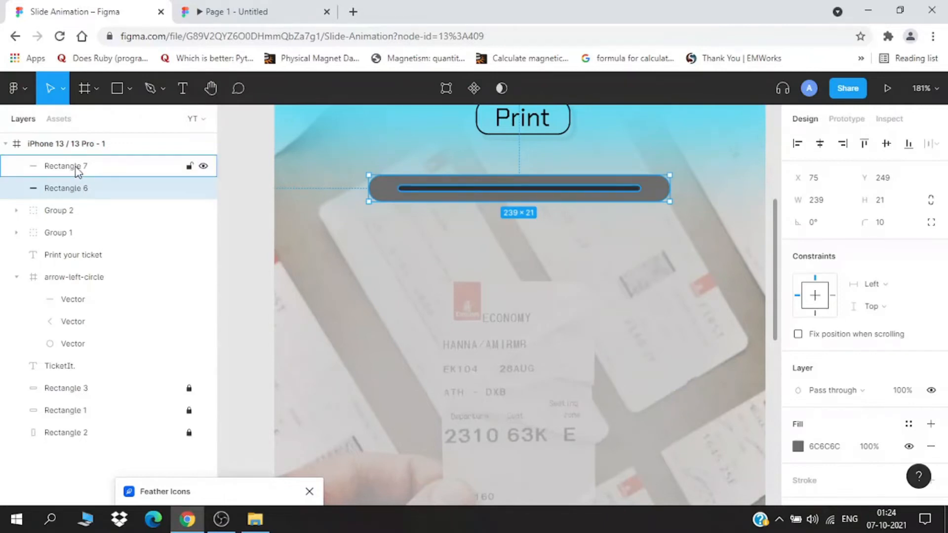
pyautogui.rightClick(78, 171)
pyautogui.click(118, 244)
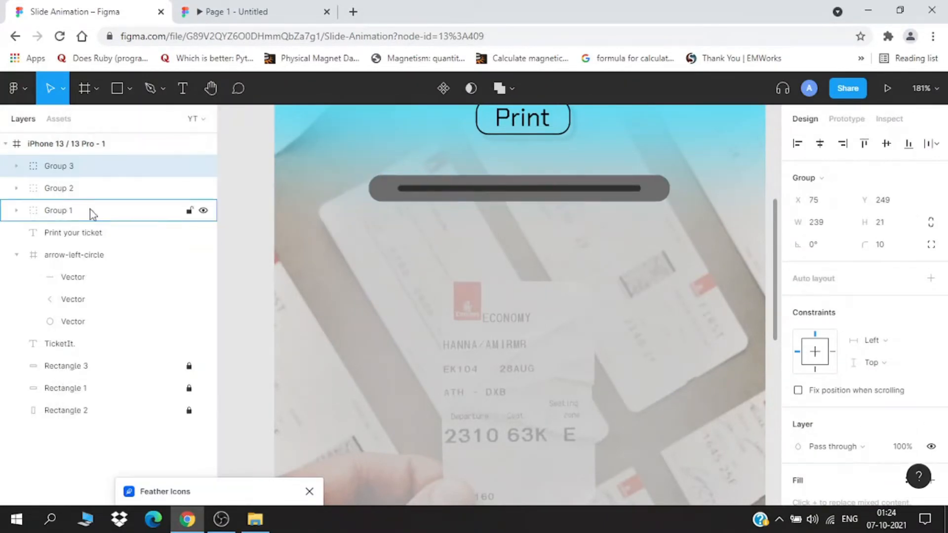
pyautogui.click(190, 167)
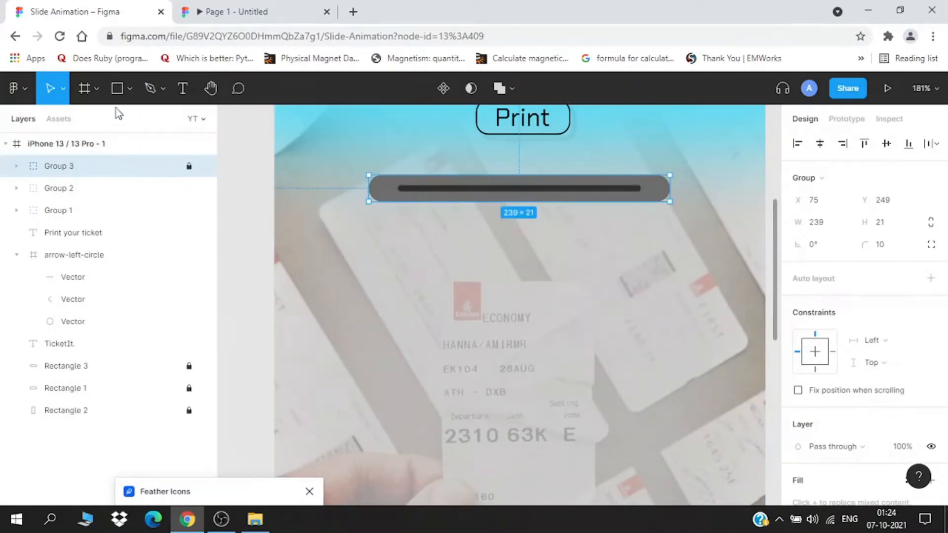
# Place a 100 by 100 rectangle just below the slot's dark line and widen it to about 185
pyautogui.click(123, 97)
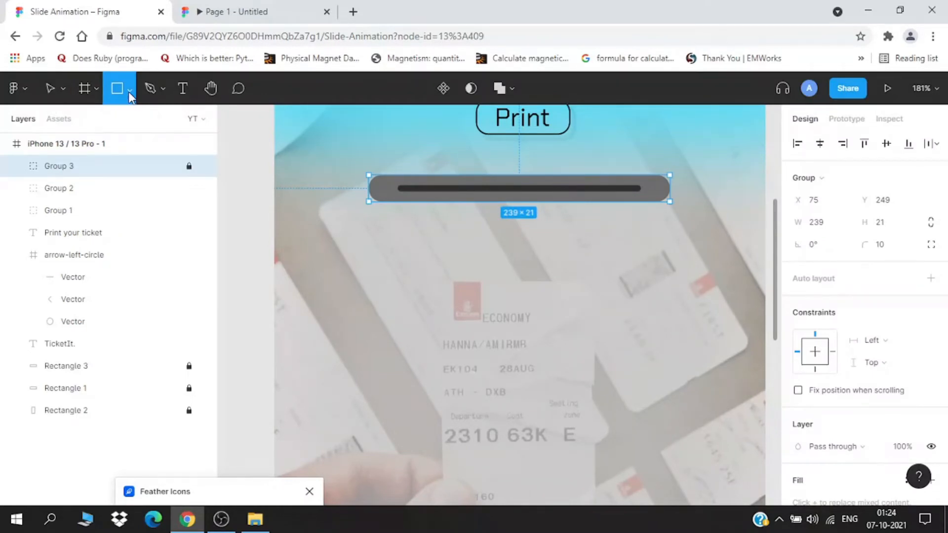
pyautogui.click(355, 265)
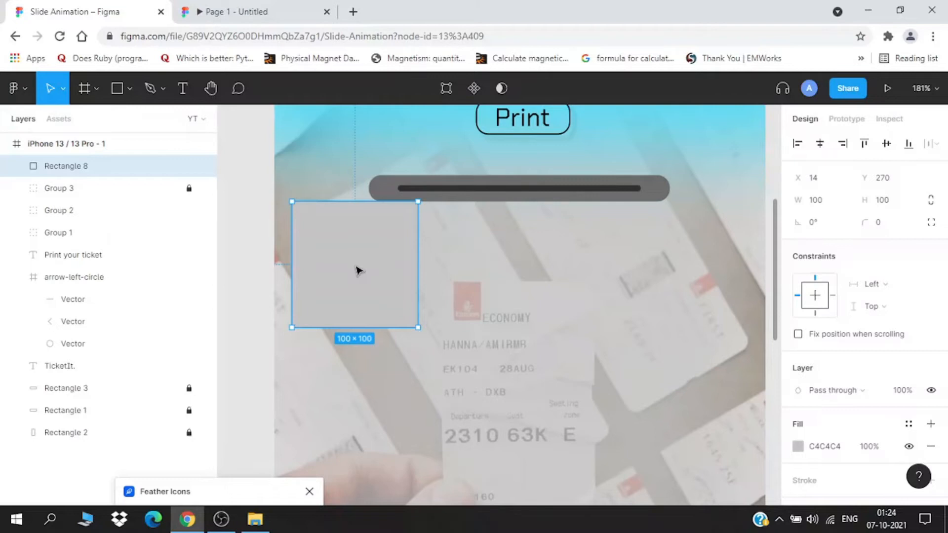
pyautogui.moveTo(360, 275); pyautogui.dragTo(464, 269)
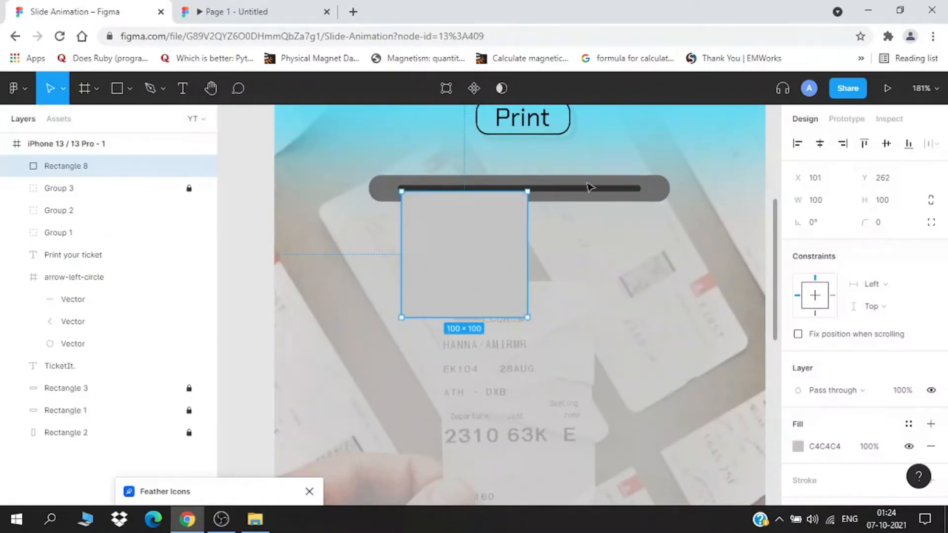
pyautogui.scroll(2, 588, 213)
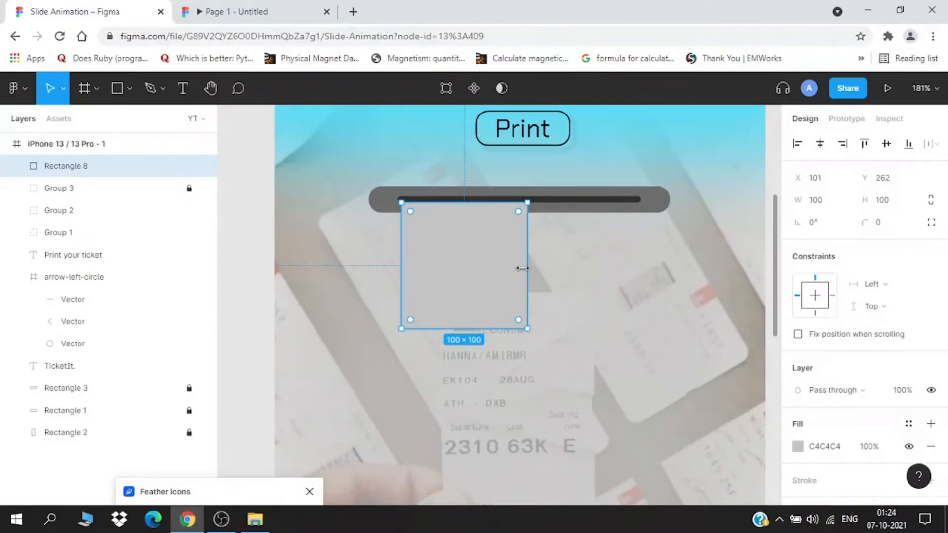
pyautogui.moveTo(527, 268); pyautogui.dragTo(636, 260)
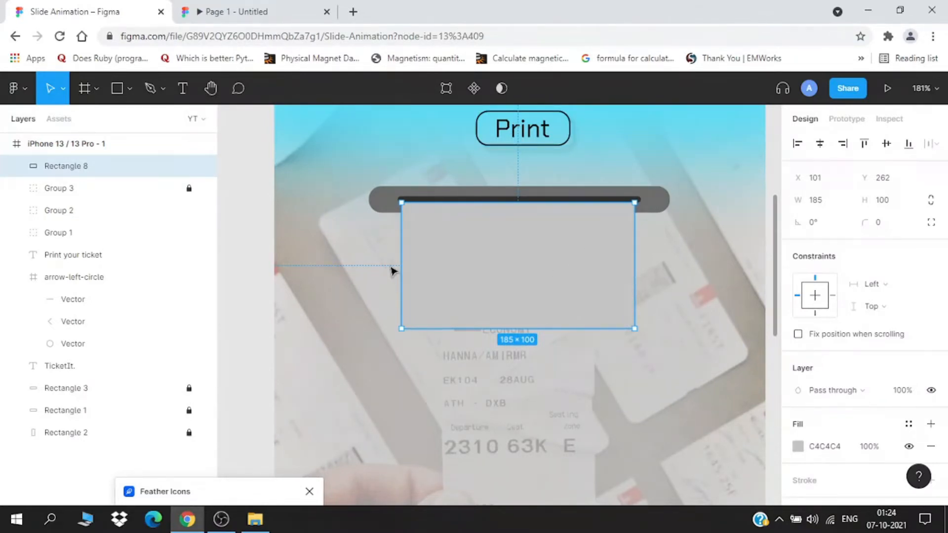
pyautogui.scroll(2, 487, 243)
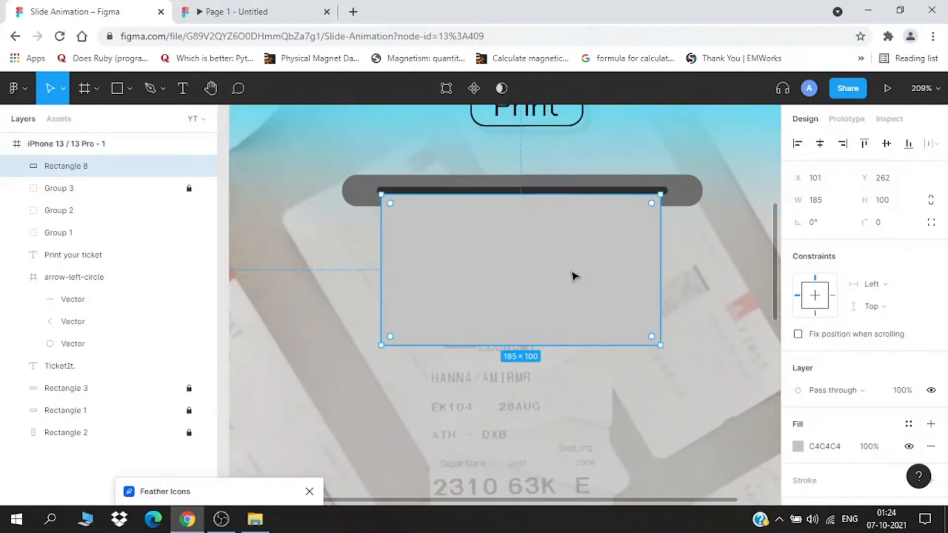
# Play the ticket printing in the finished prototype in the other browser tab and return to the design file
pyautogui.click(232, 11)
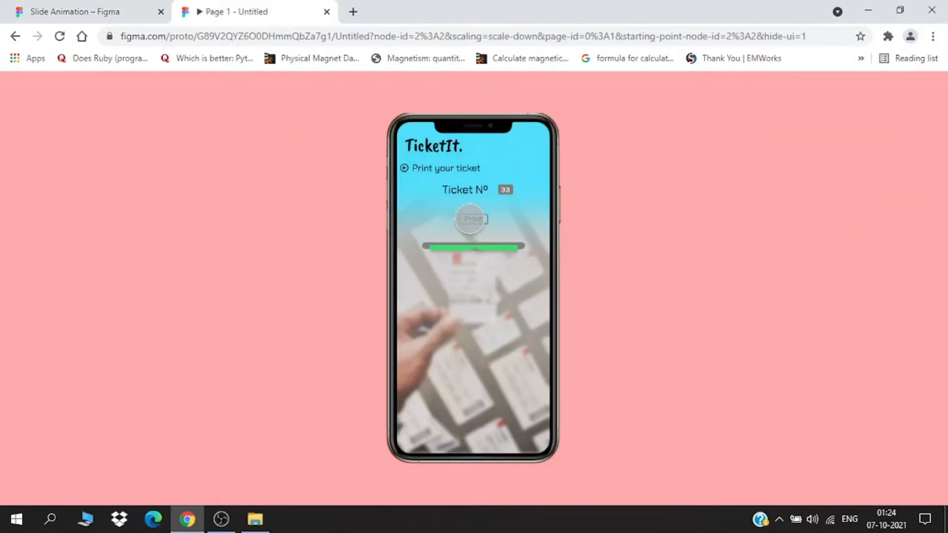
pyautogui.click(472, 219)
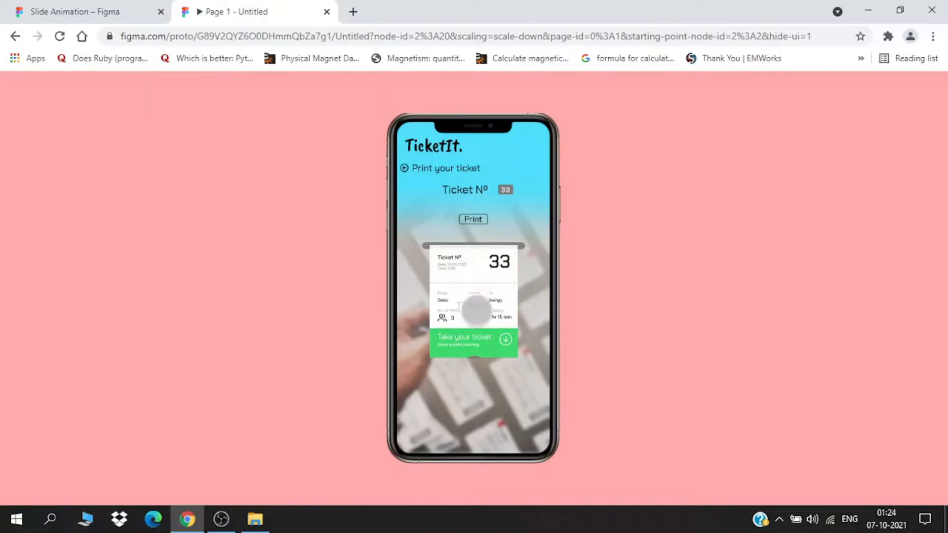
pyautogui.click(115, 14)
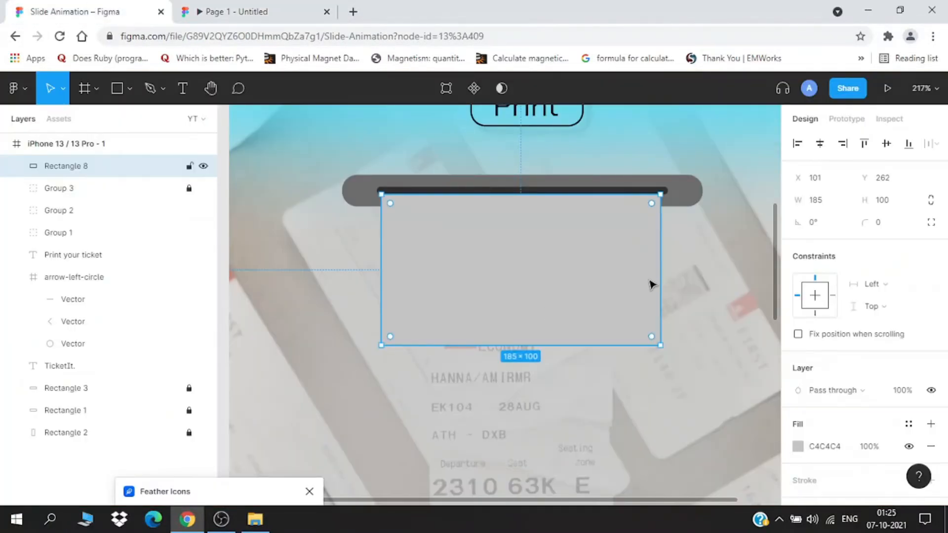
# Extend both sides of the ticket rectangle to match the dark slot's width of 193
pyautogui.scroll(4, 381, 211)
pyautogui.moveTo(386, 209); pyautogui.dragTo(381, 209)
pyautogui.hscroll(5, 324, 243)
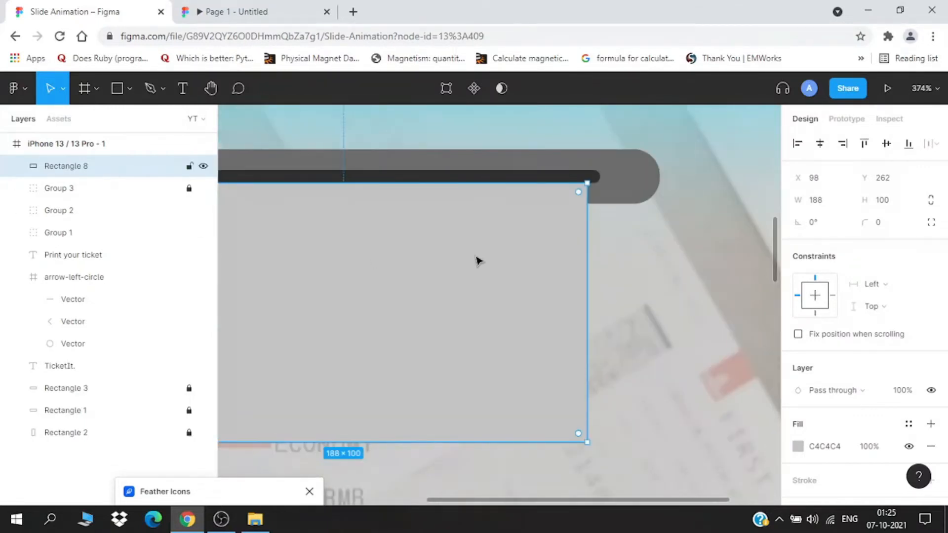
pyautogui.moveTo(587, 277); pyautogui.dragTo(600, 278)
# Nudge the ticket rectangle up to Y 257 so its top edge covers the dark slot
pyautogui.scroll(-3, 594, 304)
pyautogui.scroll(2, 385, 276)
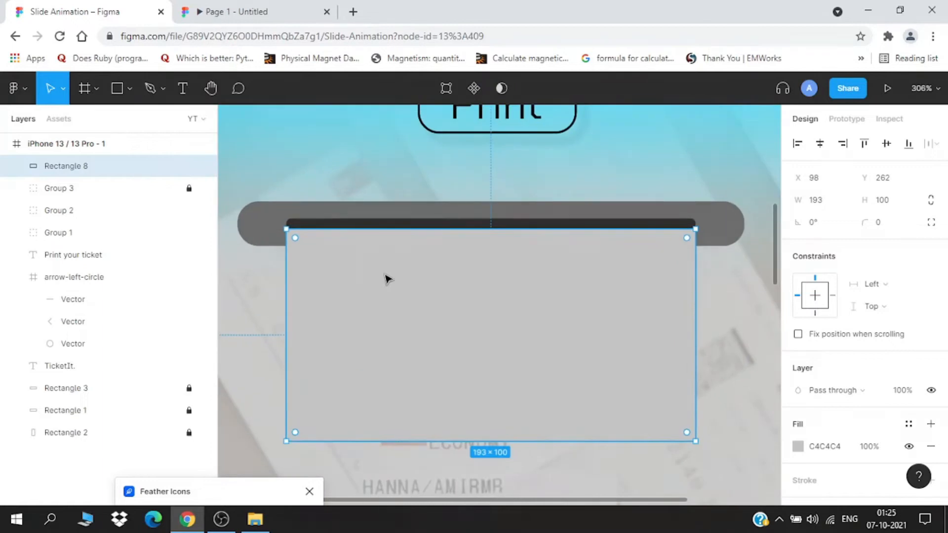
pyautogui.press('Up')
pyautogui.press('Up')
pyautogui.press('Up')
pyautogui.press('Up')
pyautogui.press('Up')
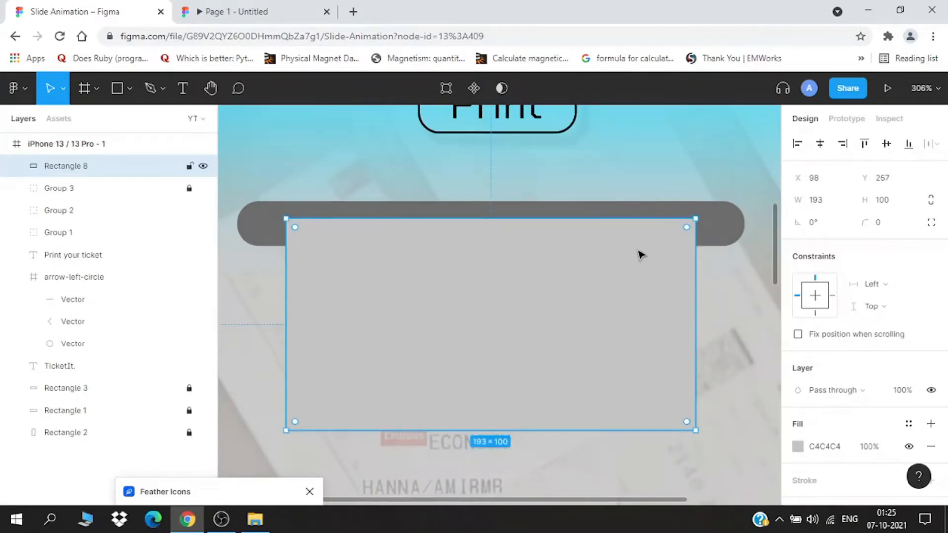
# Set the ticket rectangle's corner radius to 5
pyautogui.scroll(3, 672, 219)
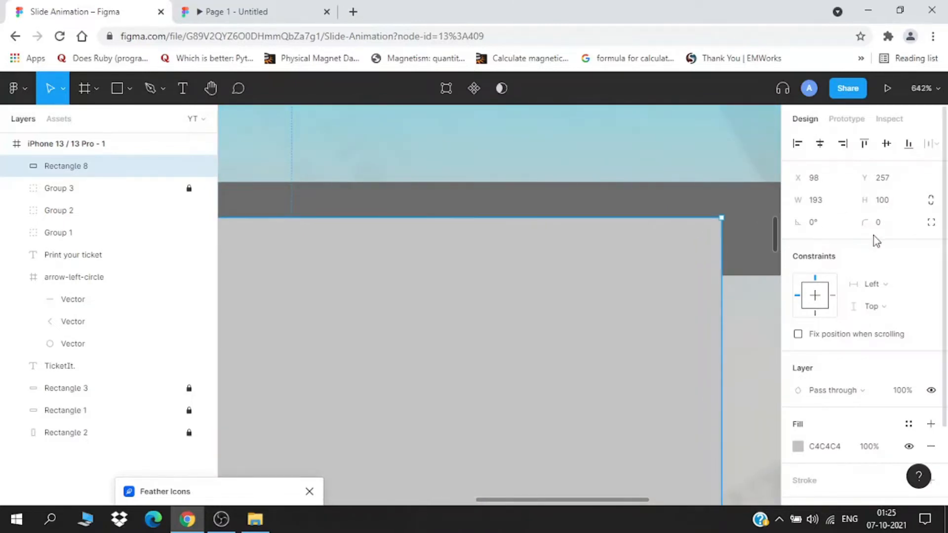
pyautogui.write('5')
pyautogui.press('Return')
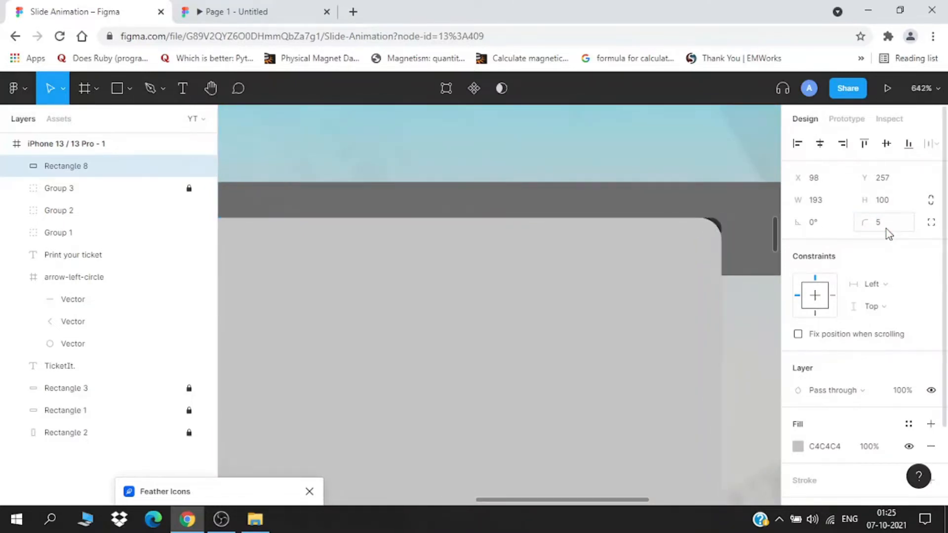
# Set the ticket rectangle's corner radius to 2 and deselect it to check the rounded corners
pyautogui.press('Return')
pyautogui.click(751, 343)
pyautogui.scroll(-3, 752, 347)
pyautogui.click(682, 358)
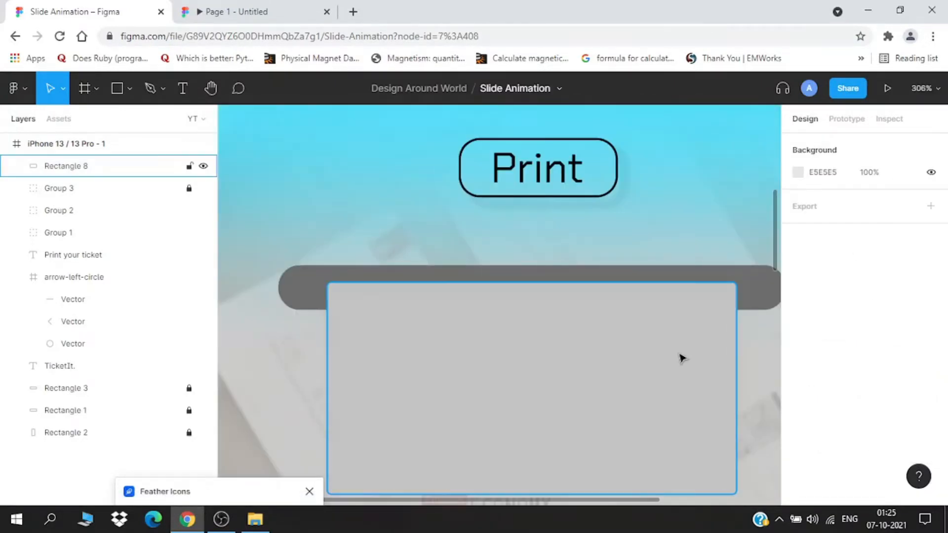
pyautogui.scroll(-3, 491, 375)
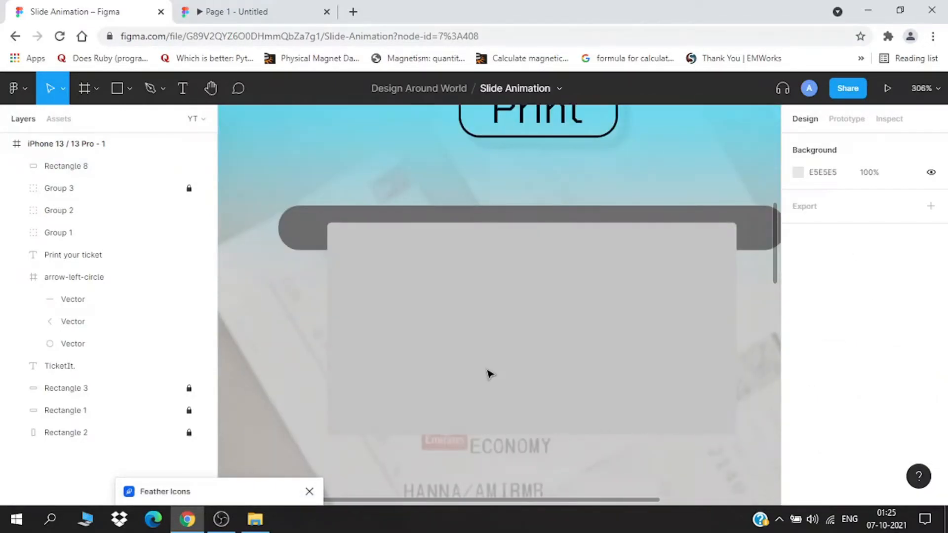
# Duplicate the ticket rectangle in place and shrink the copy to a strip 5 high along the ticket's top edge
pyautogui.click(491, 374)
pyautogui.scroll(2, 432, 312)
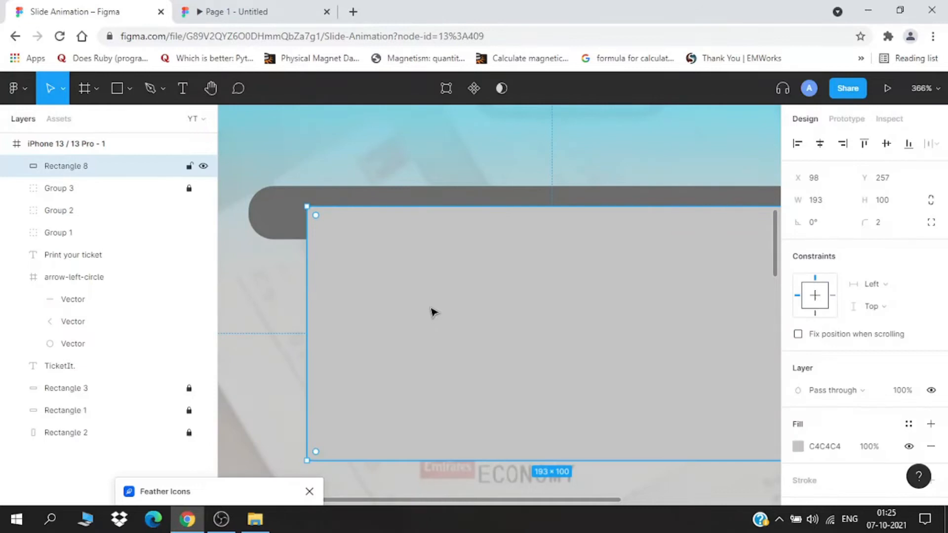
pyautogui.hotkey('ctrl', 'v')
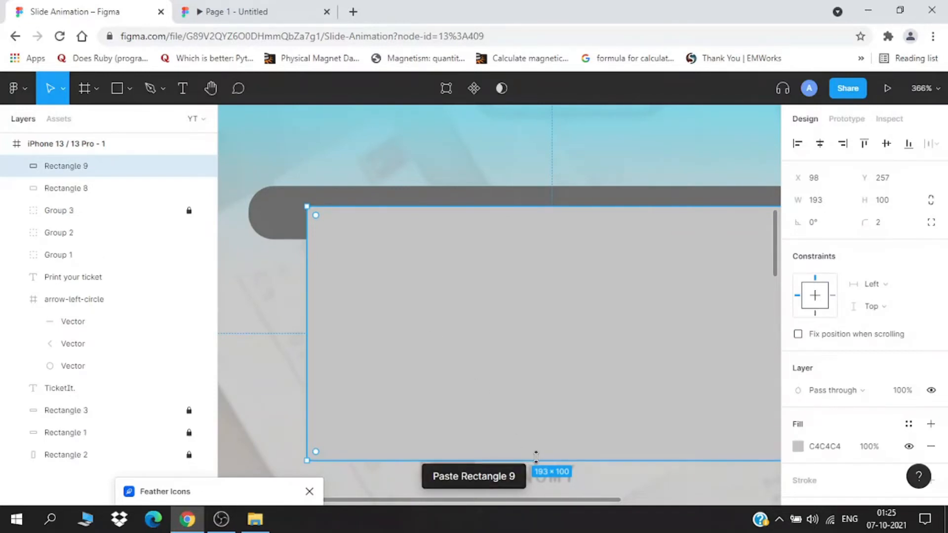
pyautogui.moveTo(538, 456); pyautogui.dragTo(505, 220)
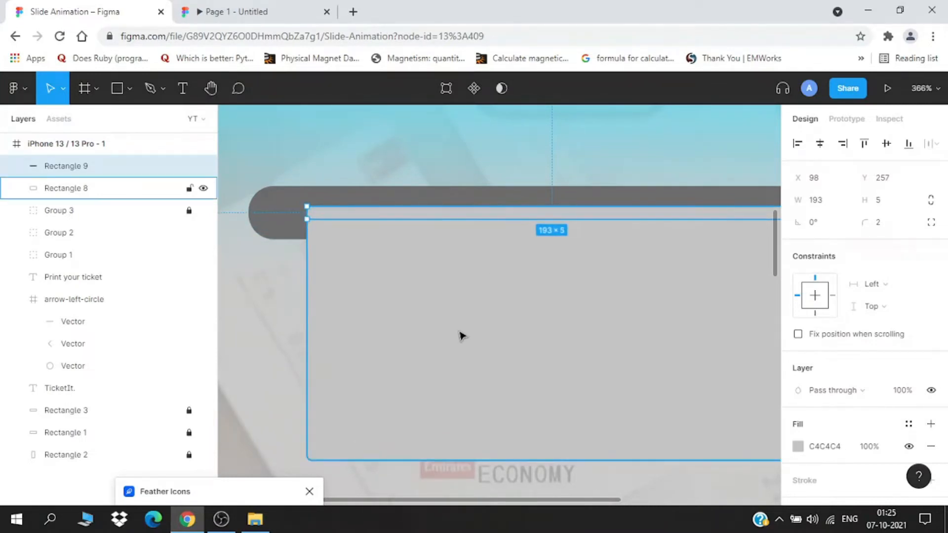
# Fill the ticket rectangle with white, FFFFFF
pyautogui.click(459, 340)
pyautogui.click(798, 447)
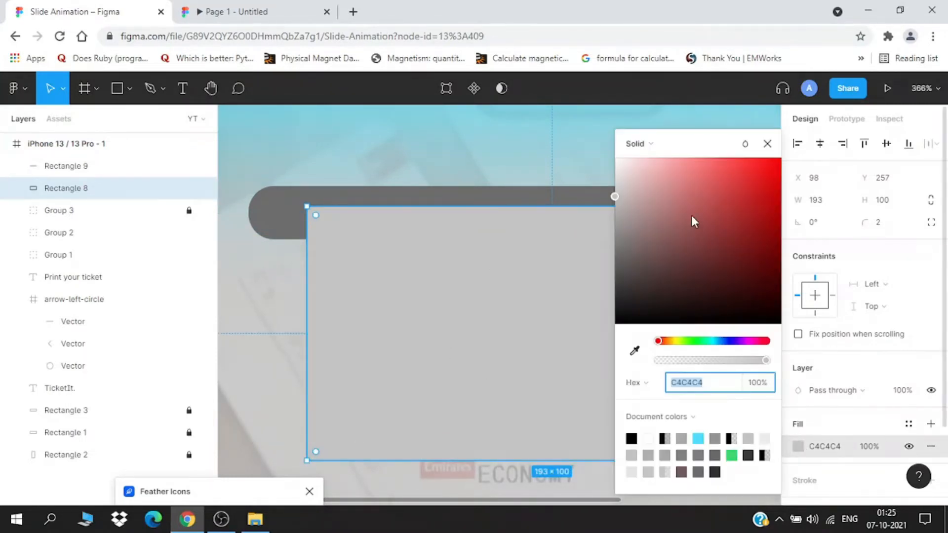
pyautogui.moveTo(692, 218); pyautogui.dragTo(603, 134)
# Fill the thin strip at the top of the ticket with light gray, EDEDED
pyautogui.scroll(2, 536, 272)
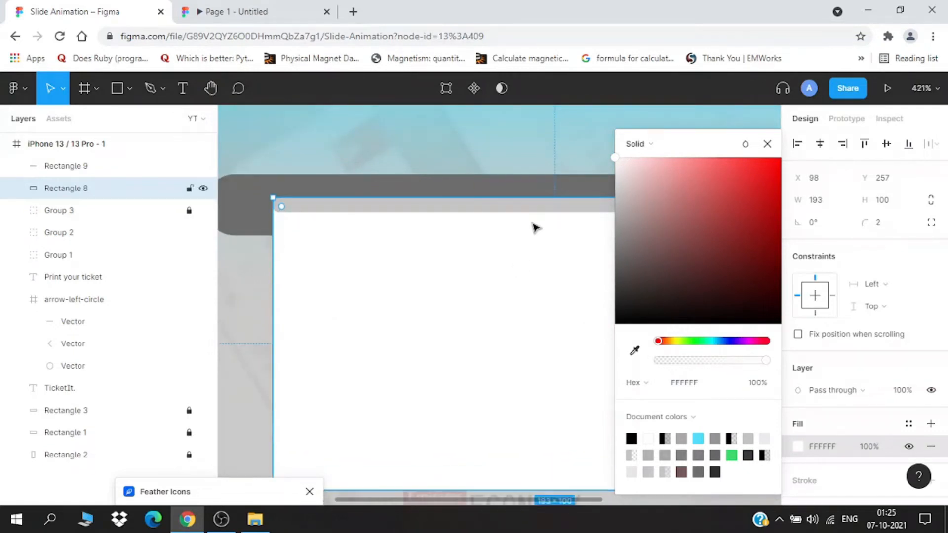
pyautogui.click(536, 214)
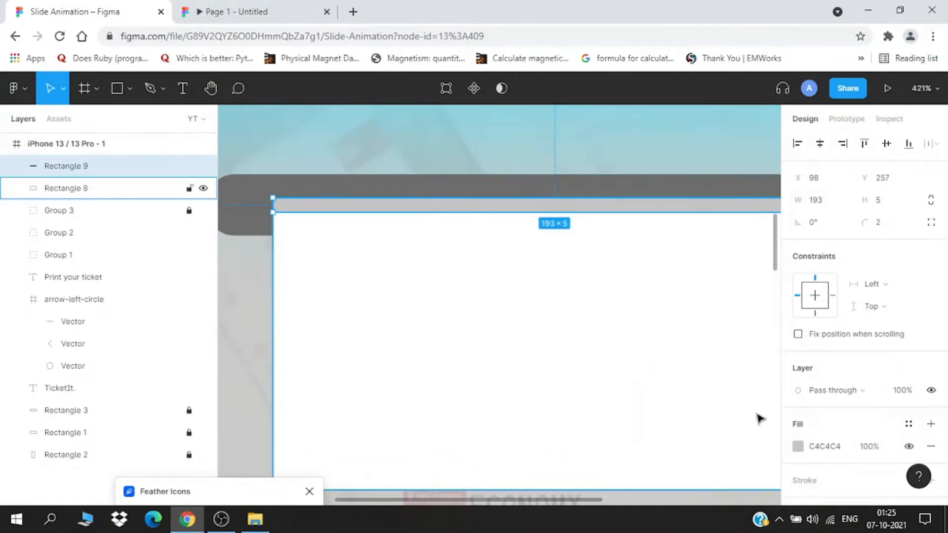
pyautogui.click(799, 447)
pyautogui.moveTo(641, 252); pyautogui.dragTo(589, 179)
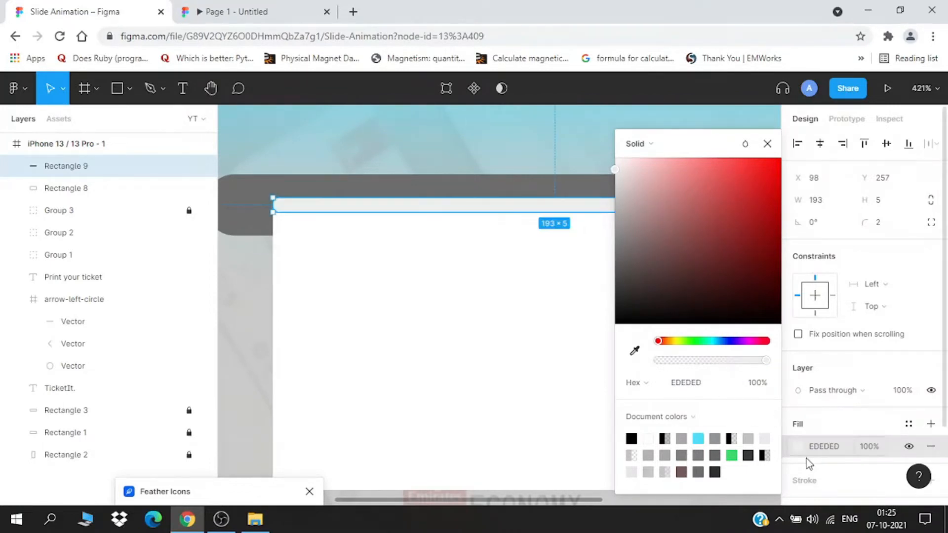
# Add a layer blur effect to the thin gray strip and open the effect's settings
pyautogui.scroll(-2, 816, 423)
pyautogui.click(825, 420)
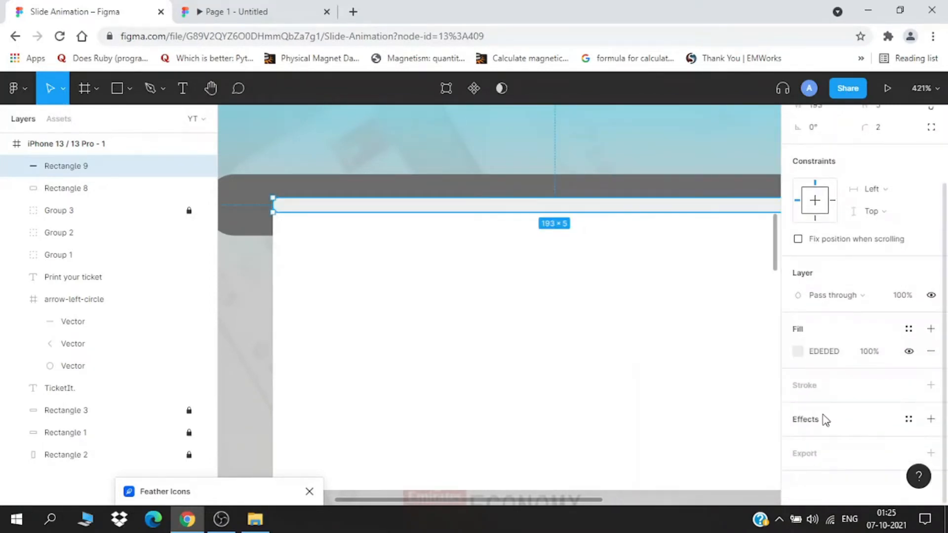
pyautogui.click(824, 420)
pyautogui.click(835, 441)
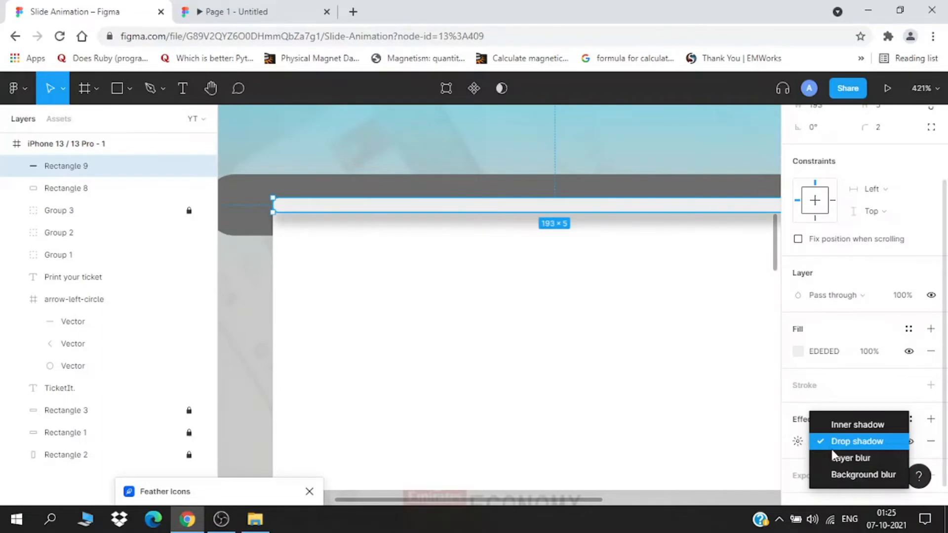
pyautogui.click(831, 457)
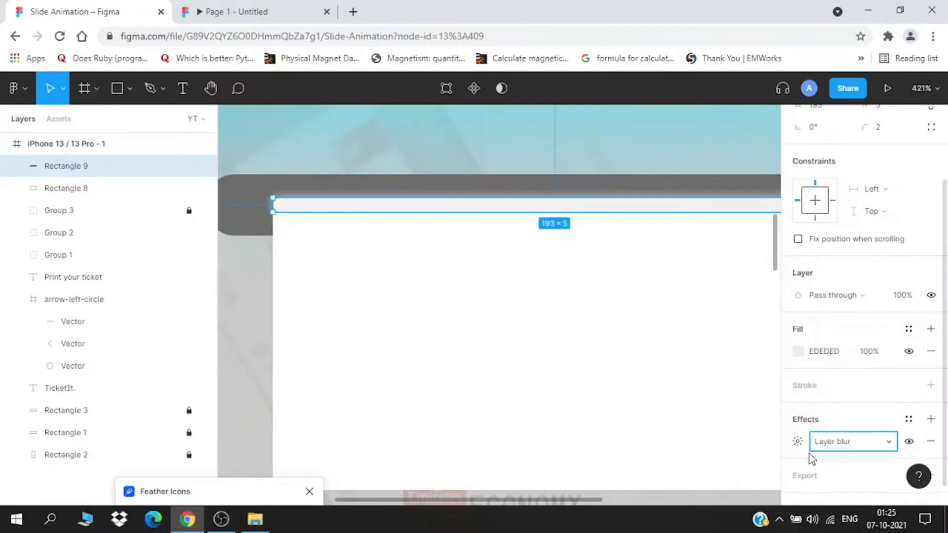
pyautogui.click(801, 444)
# Try layer blur amounts of 5, 10 and 2 on the thin gray strip
pyautogui.write('5')
pyautogui.press('Return')
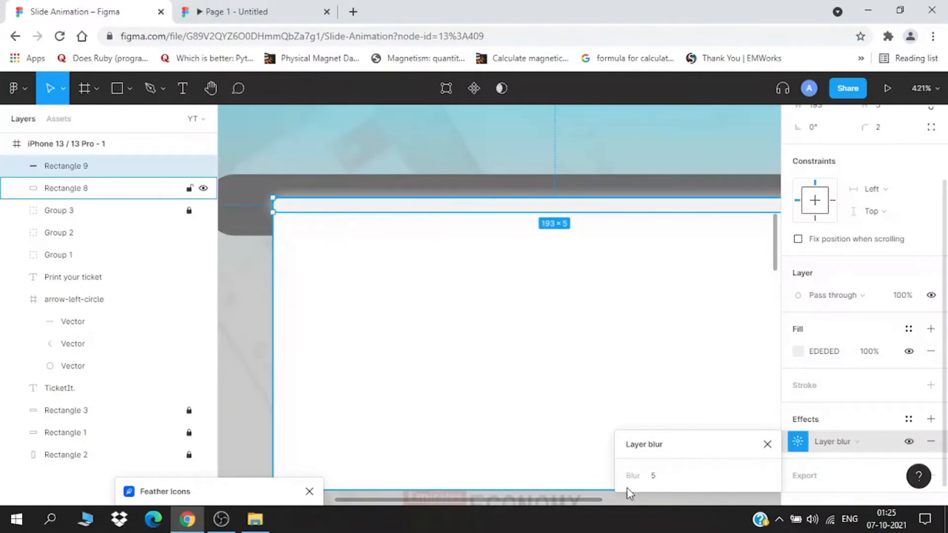
pyautogui.click(672, 482)
pyautogui.write('10')
pyautogui.press('Return')
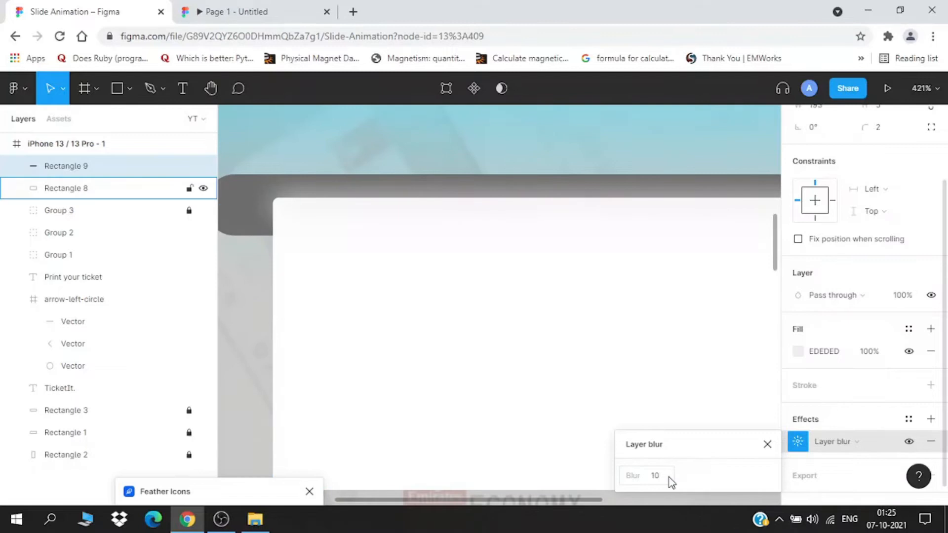
pyautogui.click(671, 482)
pyautogui.write('2')
pyautogui.press('Return')
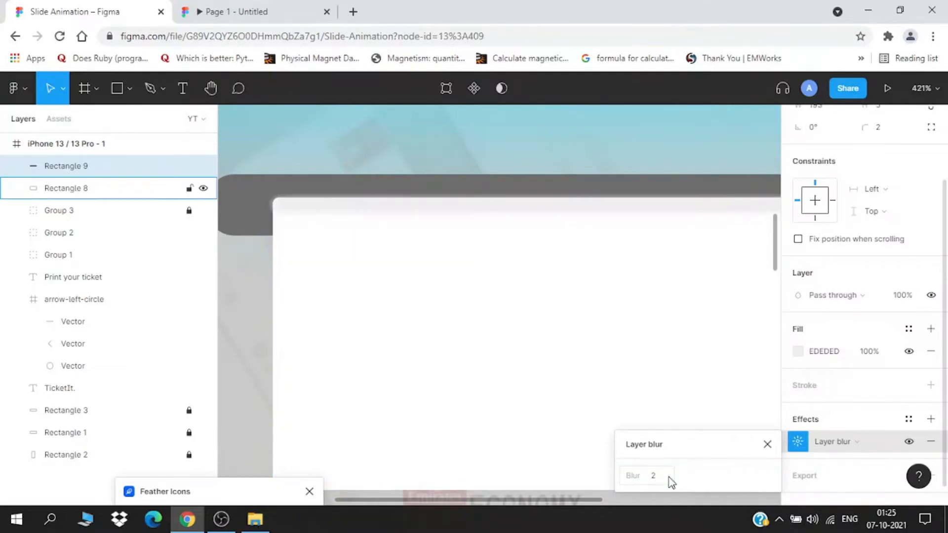
# Set the gray strip's layer blur to 1
pyautogui.click(672, 482)
pyautogui.write('1')
pyautogui.press('Return')
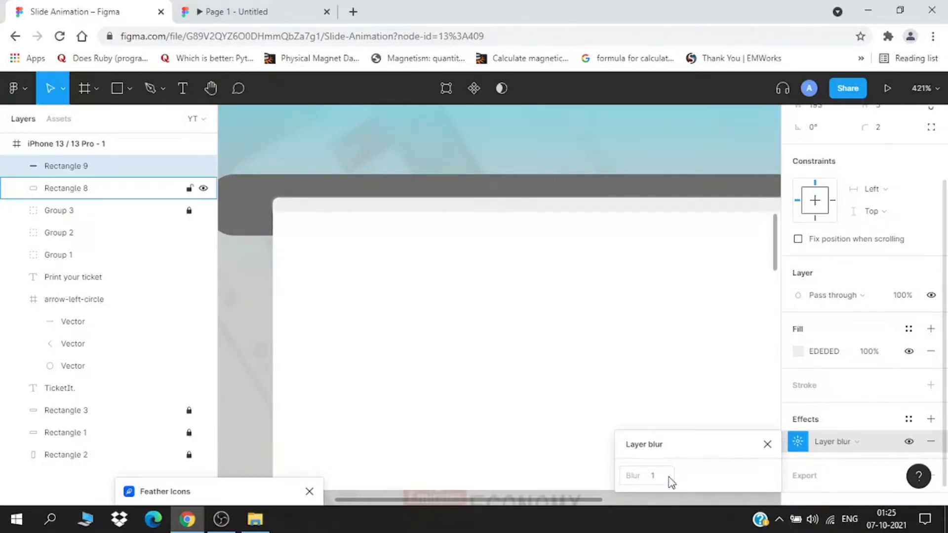
# Examine the white ticket and its blurred top strip against the printer slot at several magnifications
pyautogui.click(543, 389)
pyautogui.scroll(-3, 543, 389)
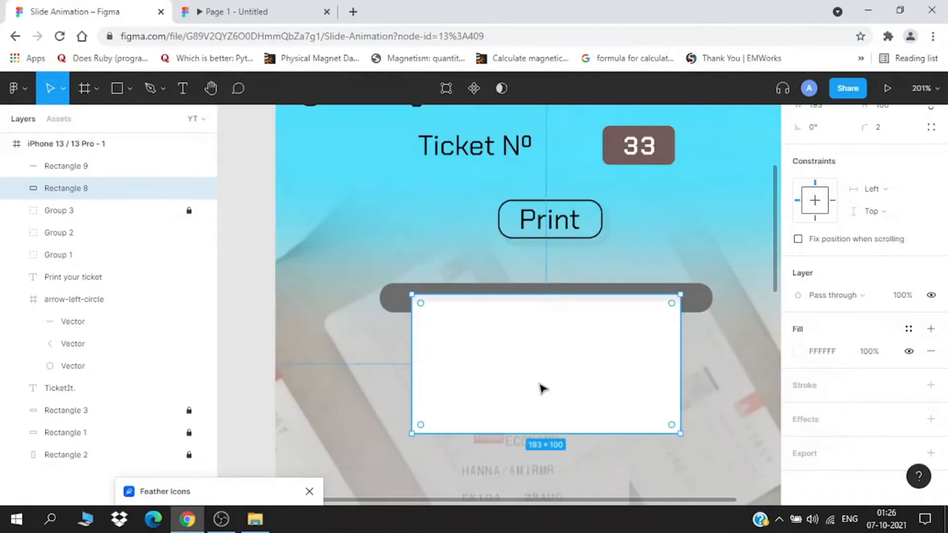
pyautogui.click(345, 391)
pyautogui.scroll(3, 661, 315)
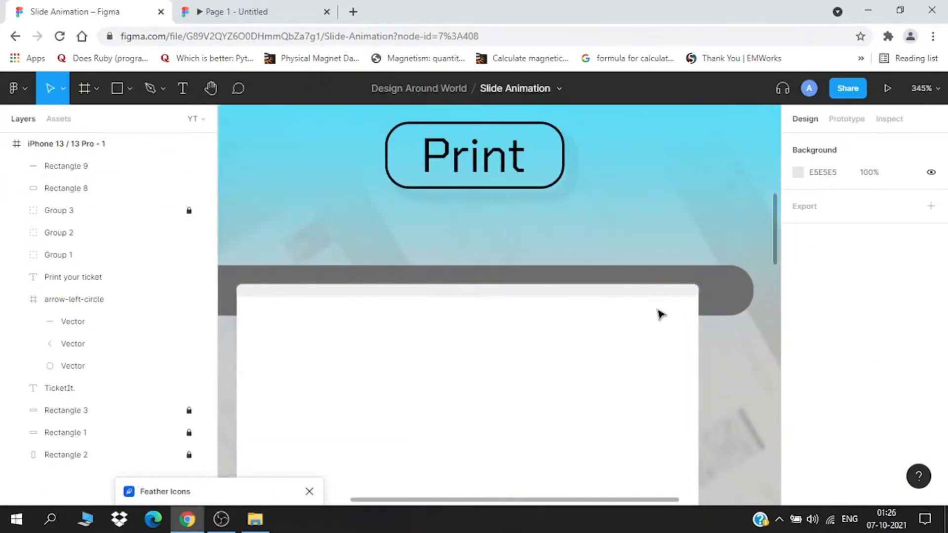
pyautogui.scroll(3, 645, 316)
pyautogui.scroll(-2, 645, 316)
pyautogui.scroll(-1, 644, 316)
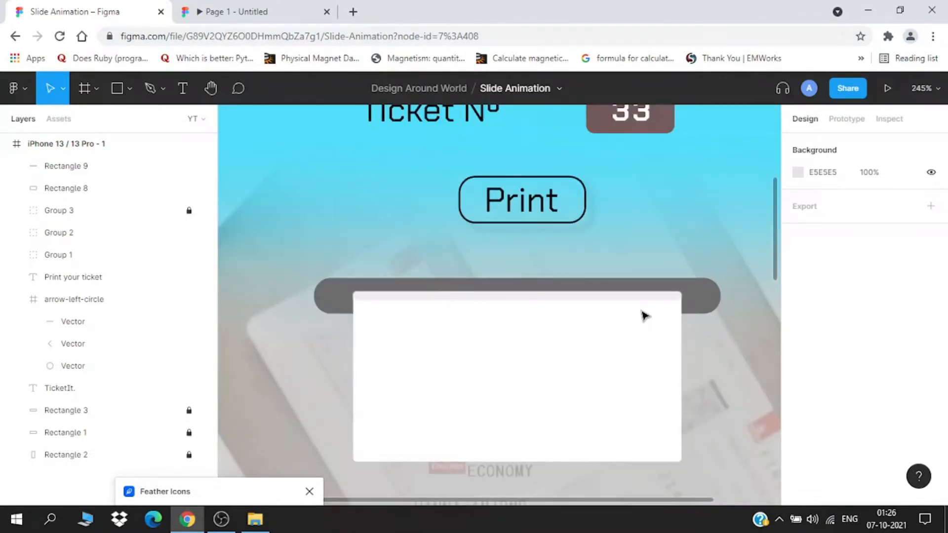
pyautogui.scroll(1, 644, 316)
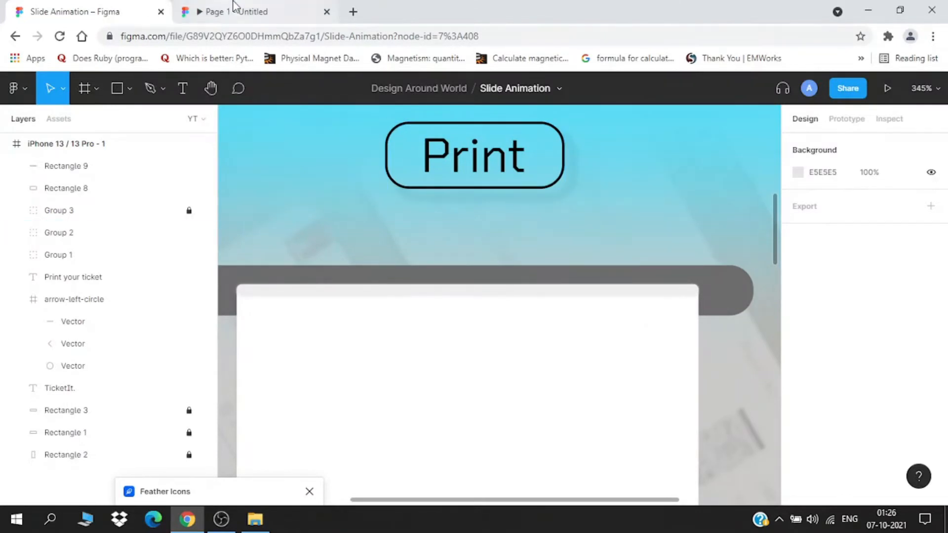
# Compare the ticket and its top strip with the finished prototype in the other browser tab and return to the design file
pyautogui.click(223, 12)
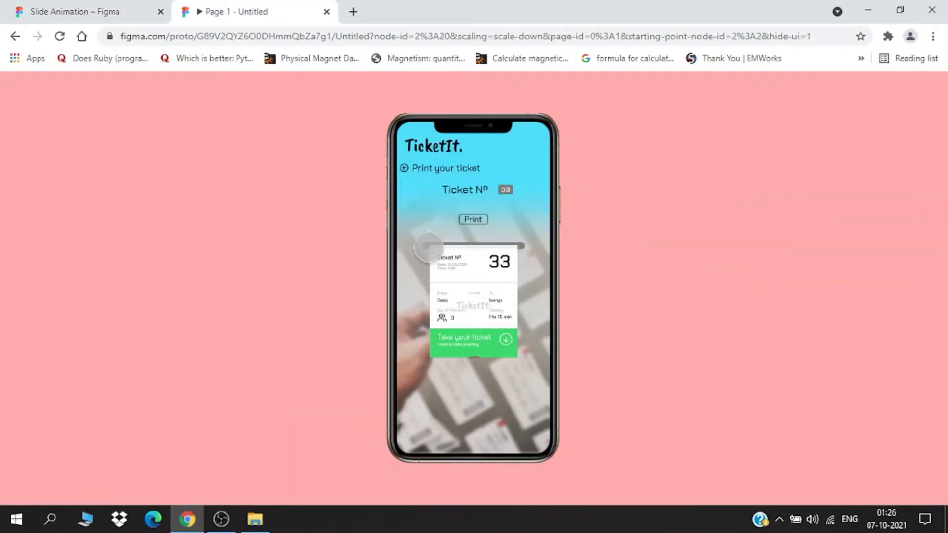
pyautogui.click(118, 10)
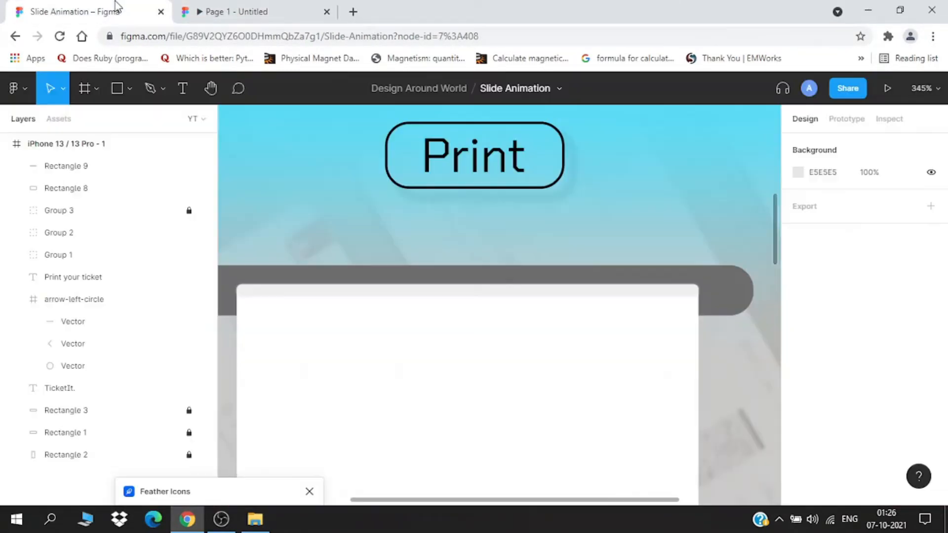
pyautogui.click(410, 301)
pyautogui.scroll(-2, 891, 412)
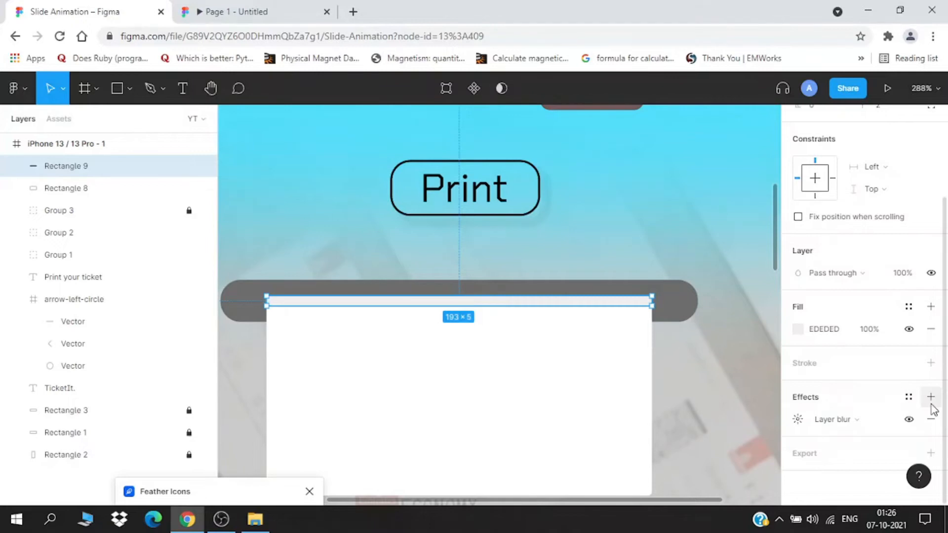
pyautogui.click(511, 380)
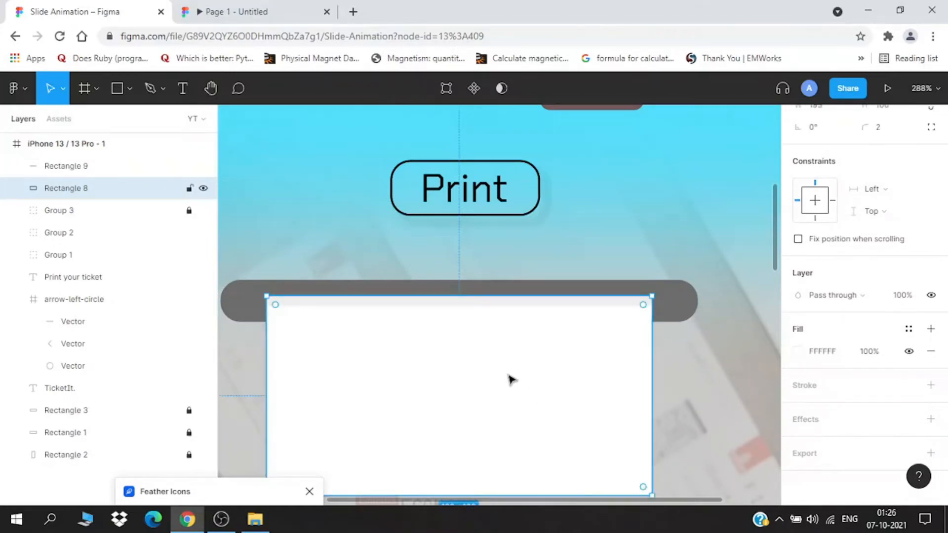
pyautogui.scroll(-2, 511, 379)
pyautogui.scroll(-1, 360, 362)
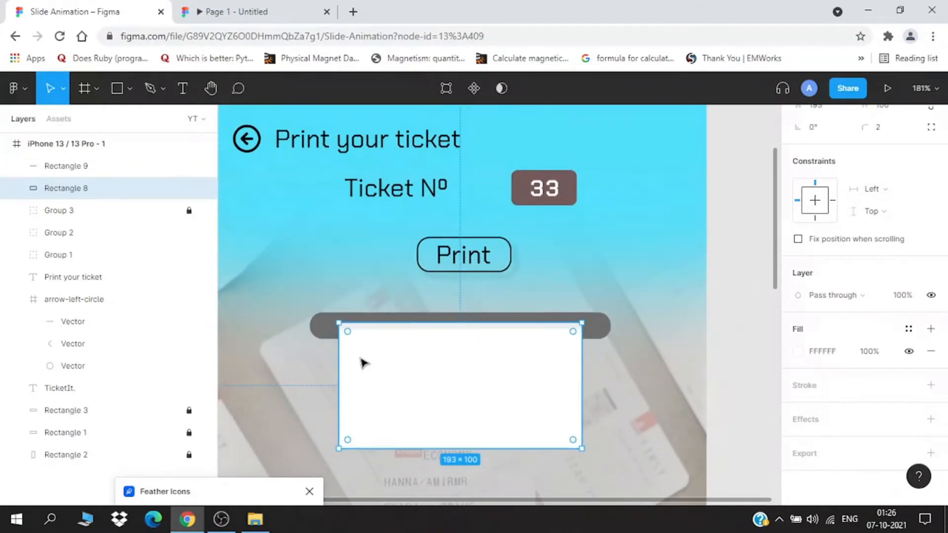
pyautogui.scroll(1, 395, 395)
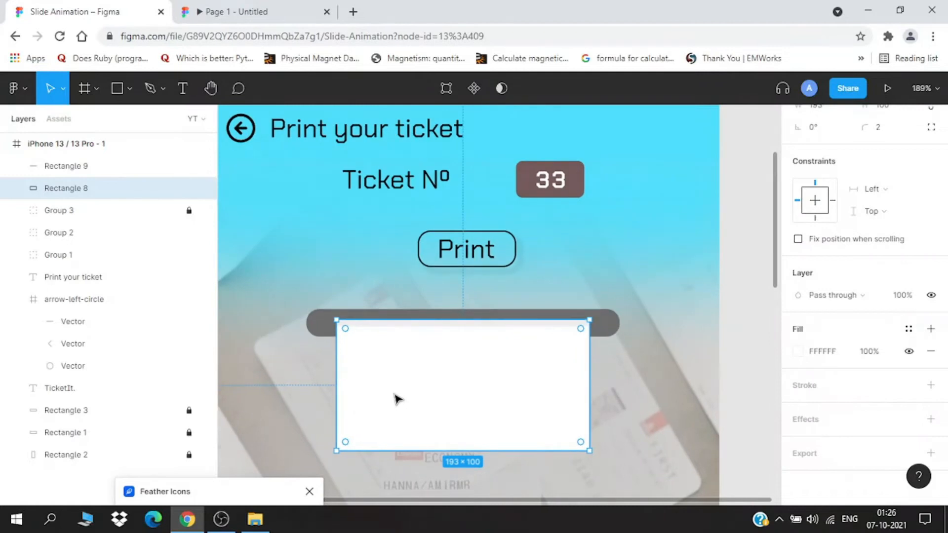
pyautogui.click(203, 7)
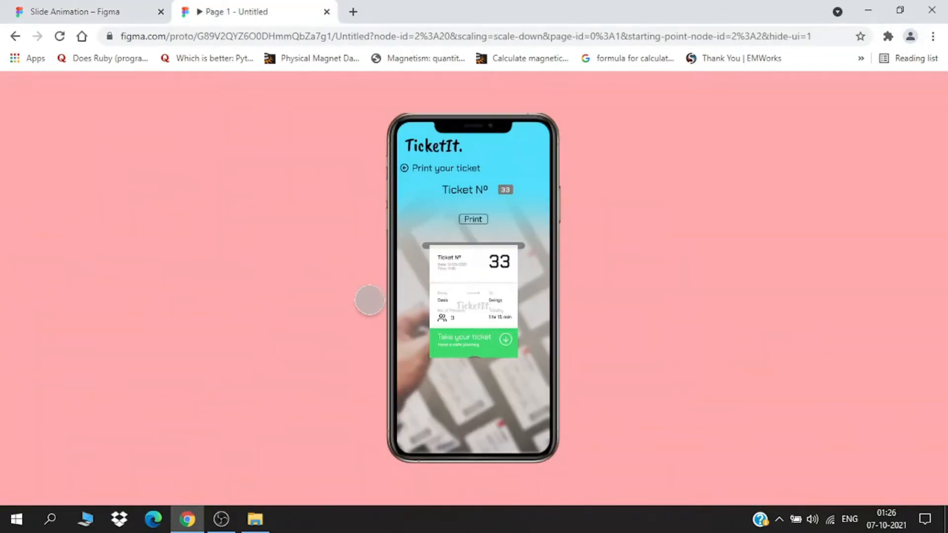
pyautogui.click(105, 10)
# Duplicate the white ticket rectangle and move the copy straight down so it sits directly beneath the original with their edges touching
pyautogui.scroll(-3, 436, 436)
pyautogui.scroll(-1, 437, 436)
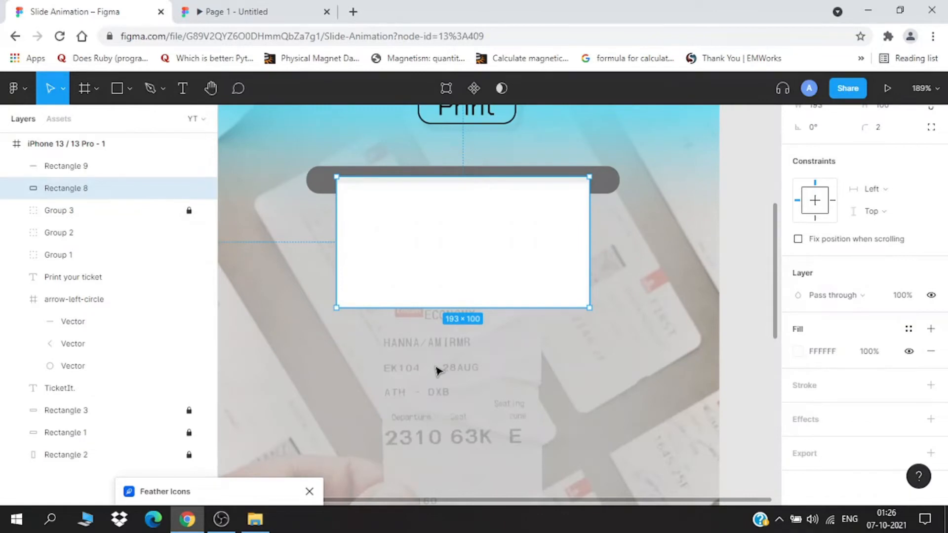
pyautogui.click(476, 282)
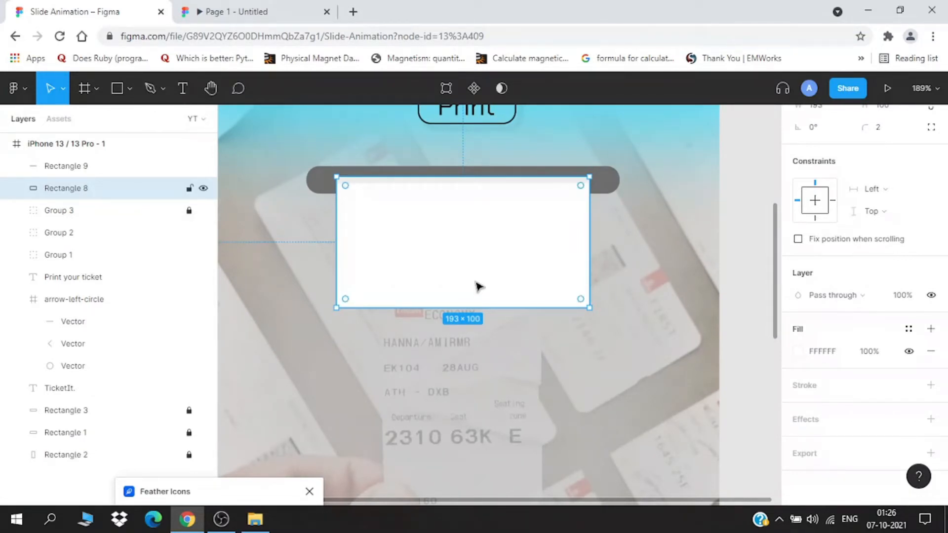
pyautogui.hotkey('ctrl', 'v')
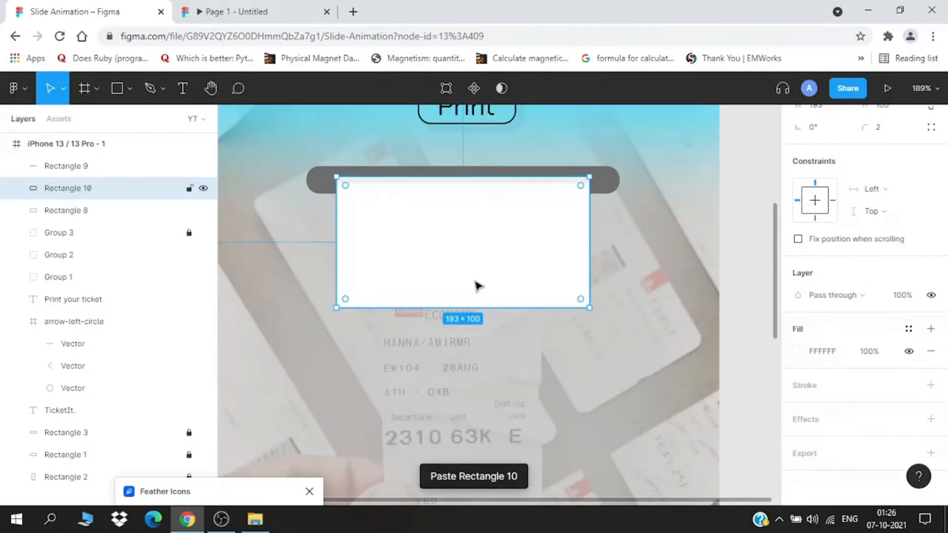
pyautogui.hotkey('shift', 'Down')
pyautogui.hotkey('shift', 'Down')
pyautogui.hotkey('shift', 'Down')
pyautogui.hotkey('shift', 'Down')
pyautogui.hotkey('shift', 'Down')
pyautogui.hotkey('shift', 'Down')
pyautogui.hotkey('shift', 'Down')
pyautogui.hotkey('shift', 'Down')
pyautogui.hotkey('shift', 'Down')
pyautogui.hotkey('shift', 'Down')
pyautogui.hotkey('shift', 'Down')
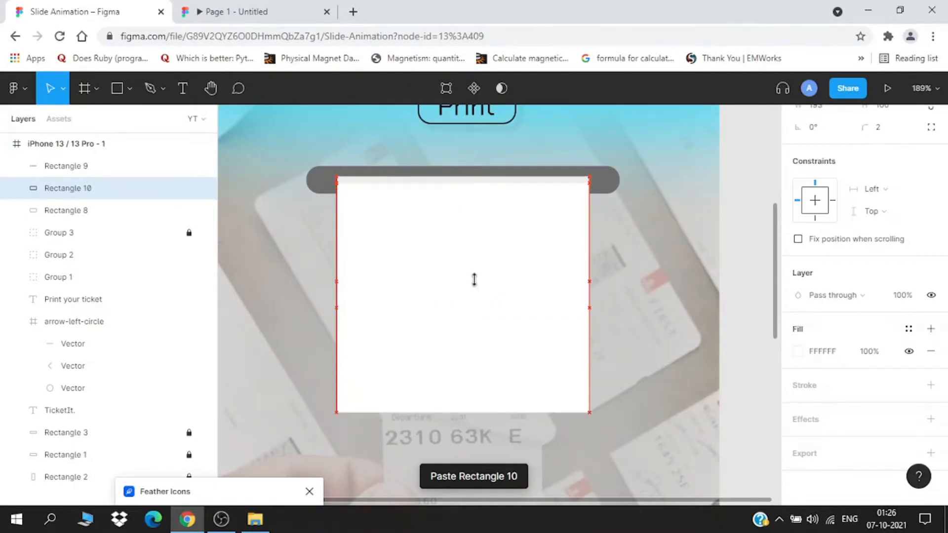
pyautogui.hotkey('shift', 'Up')
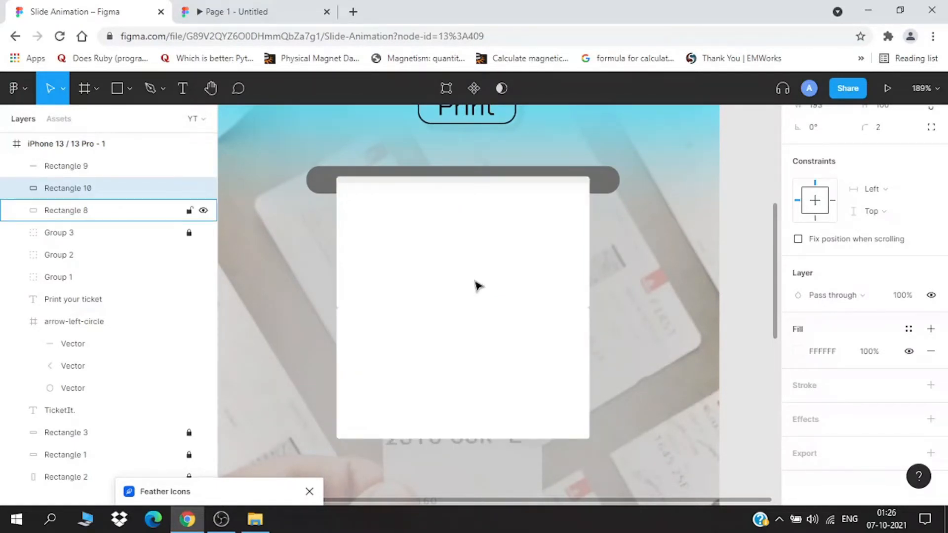
pyautogui.scroll(5, 482, 307)
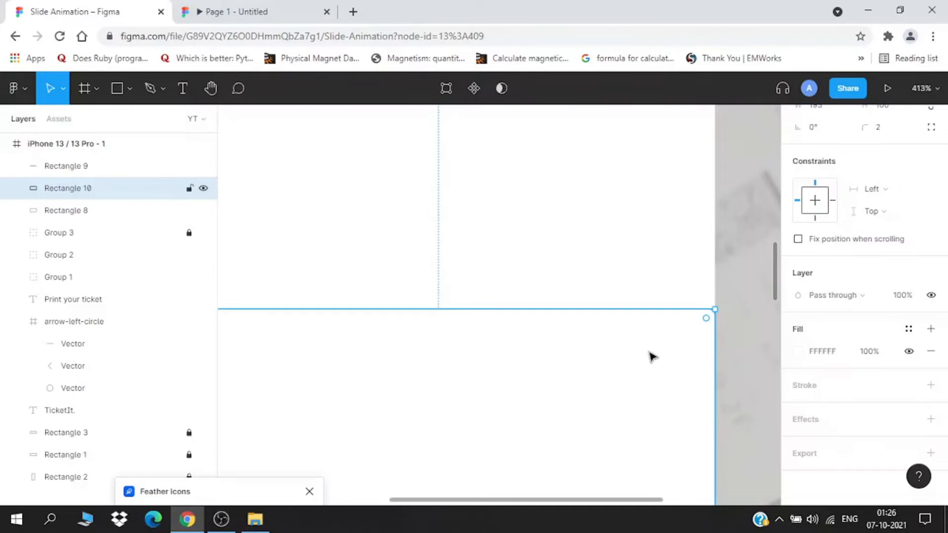
pyautogui.scroll(1, 700, 340)
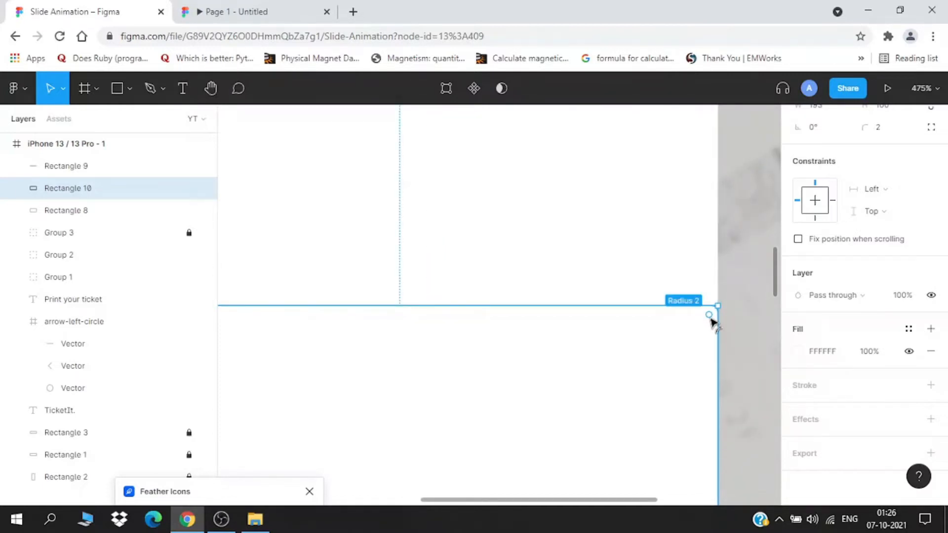
pyautogui.scroll(-5, 712, 321)
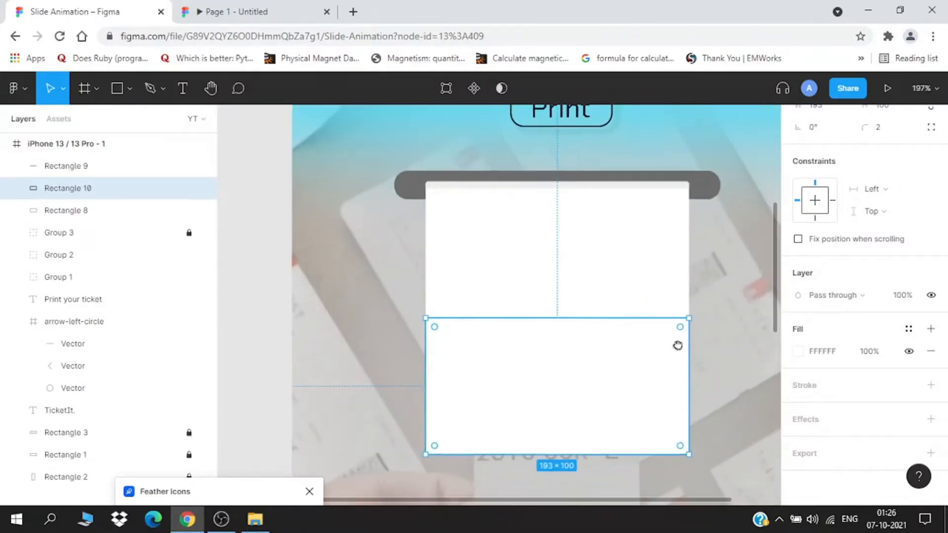
# Increase the corner radius of the lower white ticket rectangle to 4
pyautogui.scroll(1, 663, 342)
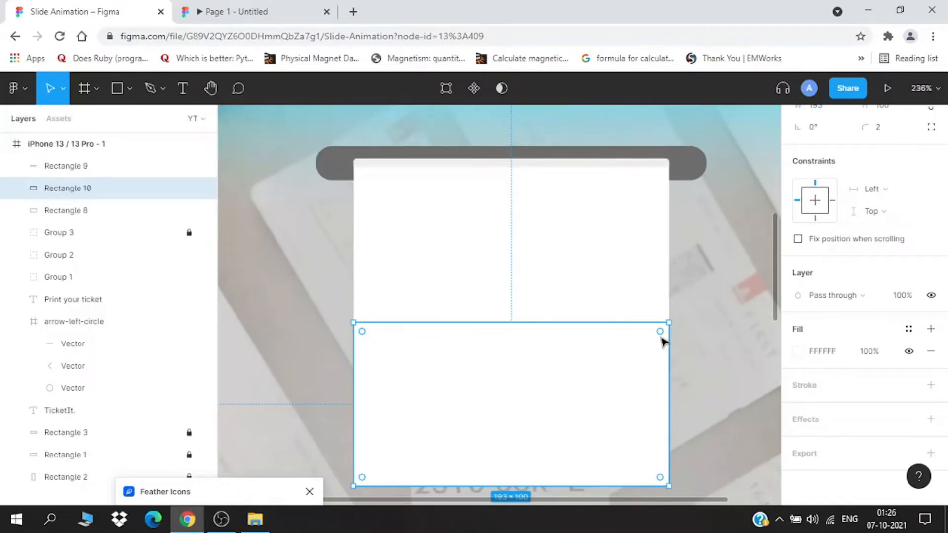
pyautogui.scroll(1, 664, 342)
pyautogui.scroll(1, 663, 341)
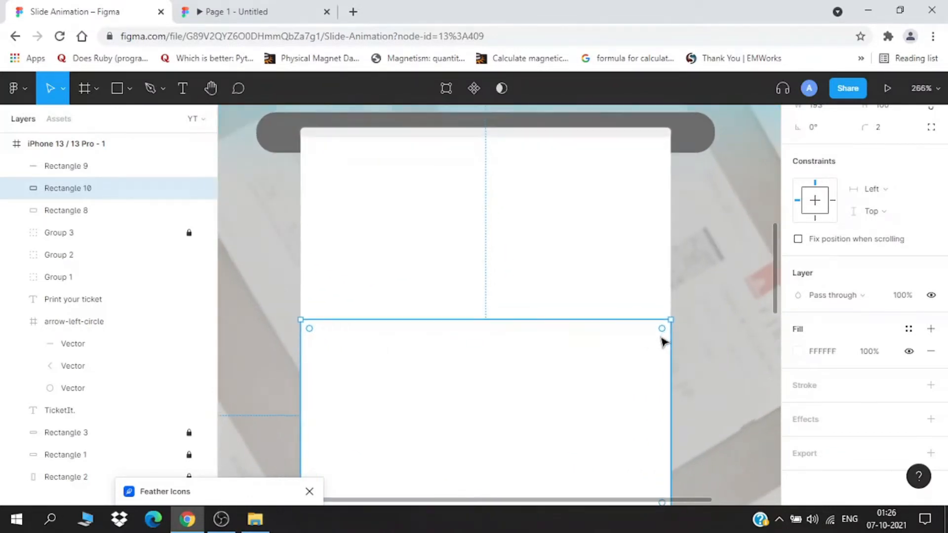
pyautogui.scroll(5, 664, 342)
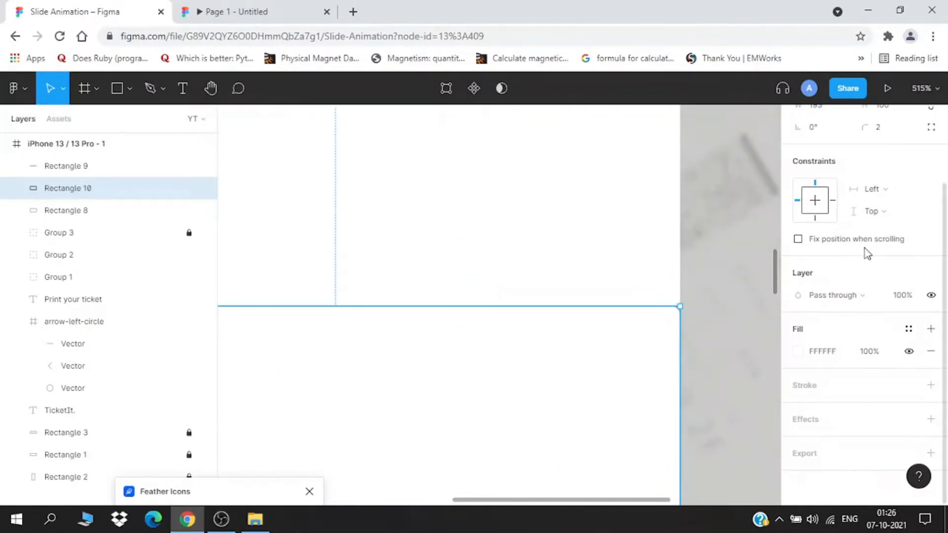
pyautogui.scroll(2, 889, 241)
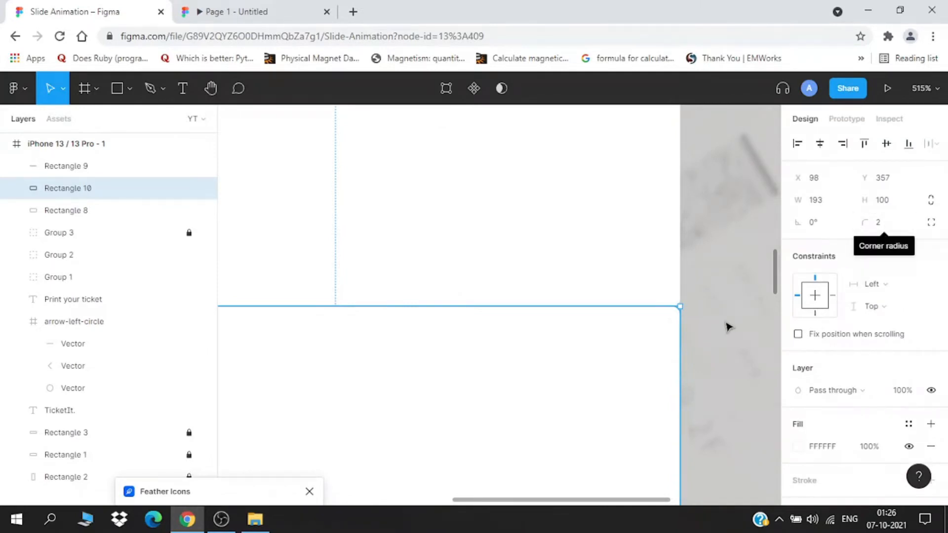
pyautogui.scroll(4, 670, 324)
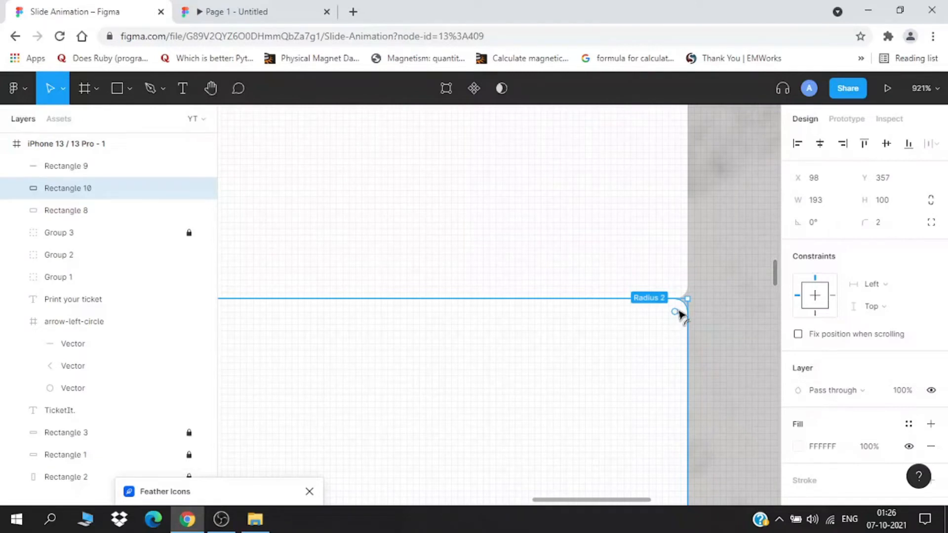
pyautogui.moveTo(678, 313); pyautogui.dragTo(672, 315)
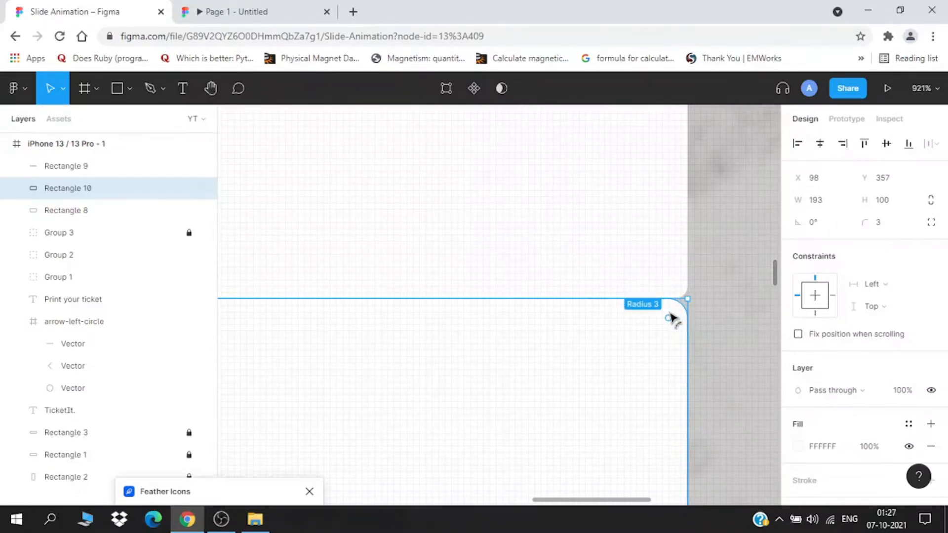
pyautogui.moveTo(664, 315); pyautogui.dragTo(662, 321)
pyautogui.click(720, 377)
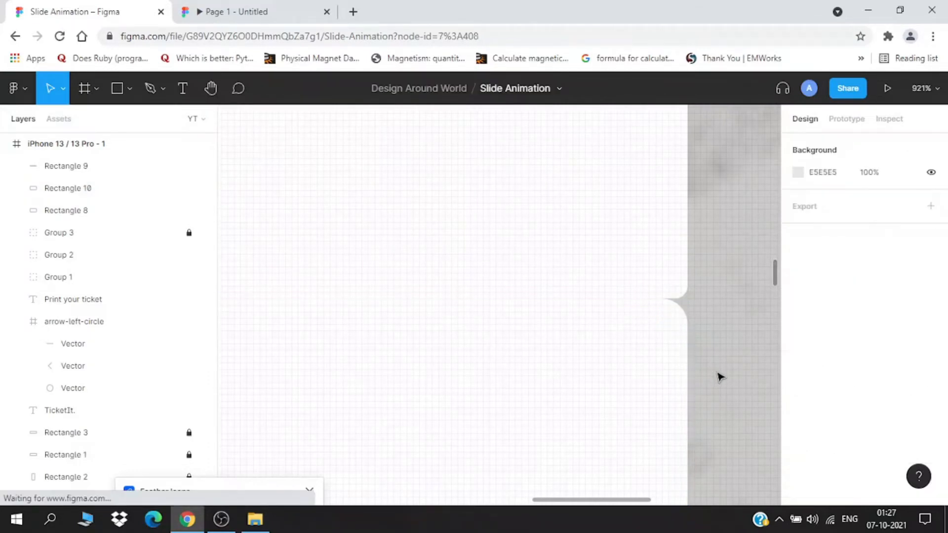
# Shorten the upper white ticket rectangle to a height of 85 by raising its bottom edge
pyautogui.scroll(-3, 719, 377)
pyautogui.scroll(-3, 715, 377)
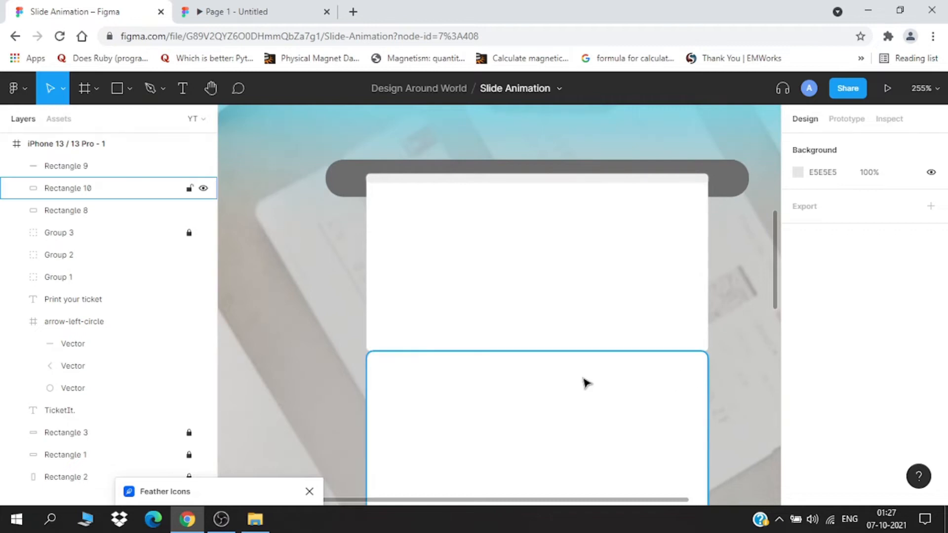
pyautogui.scroll(-2, 584, 383)
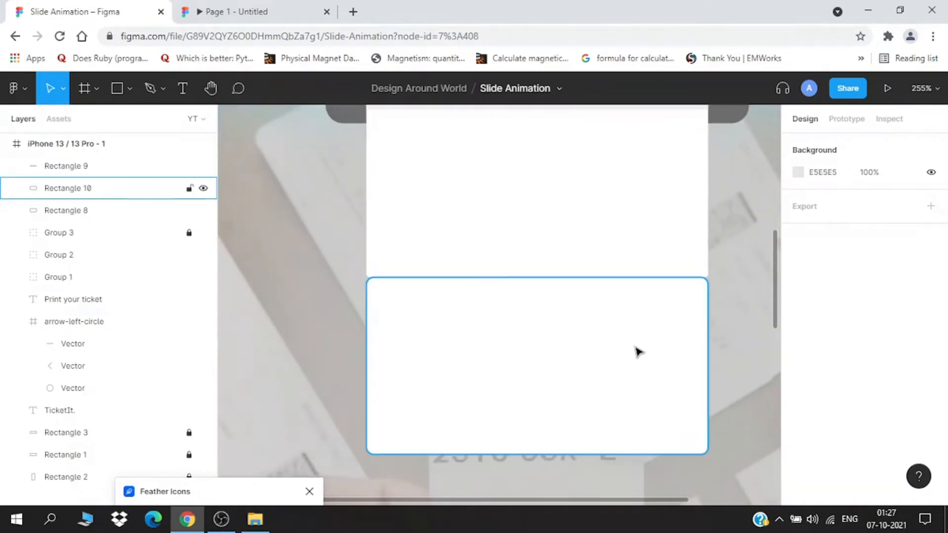
pyautogui.scroll(1, 637, 351)
pyautogui.click(645, 404)
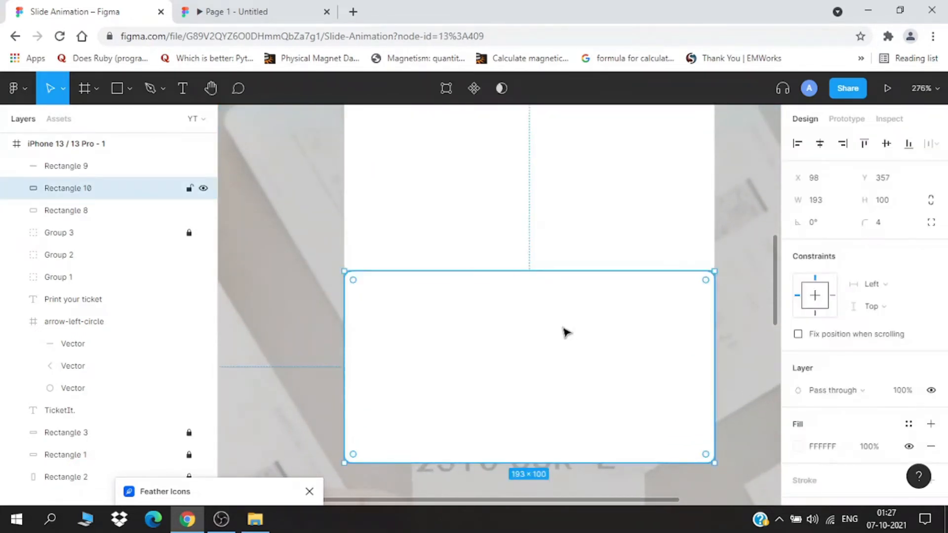
pyautogui.click(468, 328)
pyautogui.moveTo(503, 405); pyautogui.dragTo(506, 374)
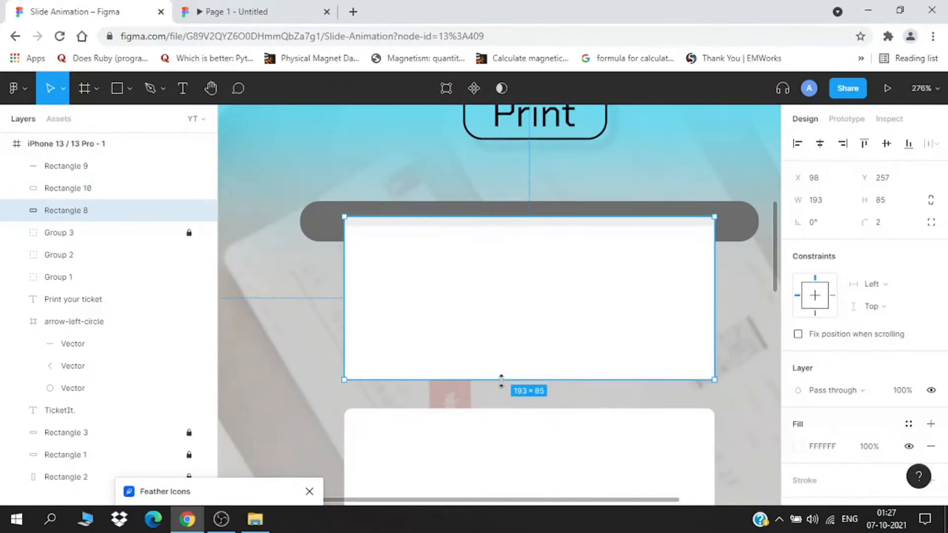
# Move the lower white rectangle straight up to Y 342 so it touches the bottom edge of the upper one
pyautogui.click(528, 462)
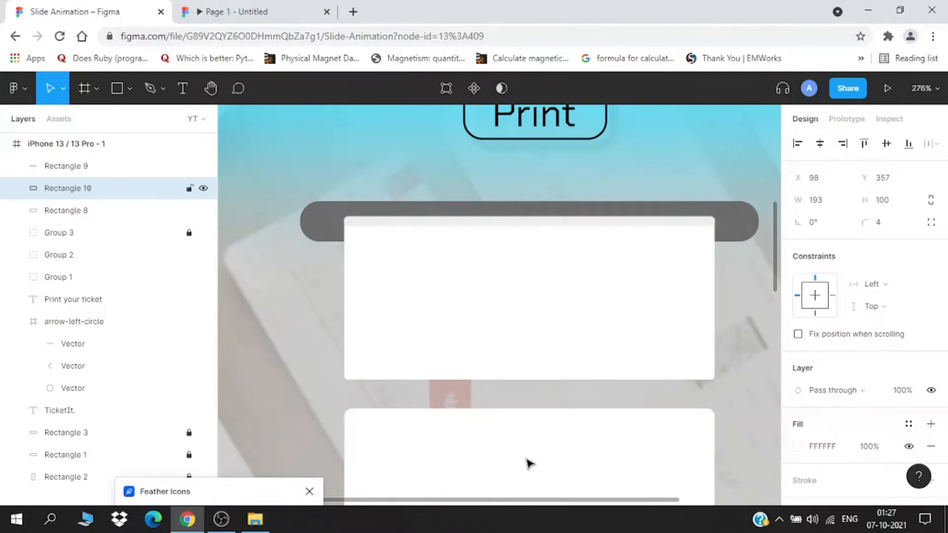
pyautogui.press('Up')
pyautogui.press('Up')
pyautogui.press('Up')
pyautogui.press('Up')
pyautogui.press('Up')
pyautogui.press('Up')
pyautogui.press('Up')
pyautogui.press('Up')
pyautogui.press('Up')
pyautogui.press('Up')
pyautogui.press('Up')
pyautogui.press('Up')
pyautogui.press('Up')
pyautogui.press('Up')
pyautogui.press('Up')
pyautogui.scroll(-3, 529, 462)
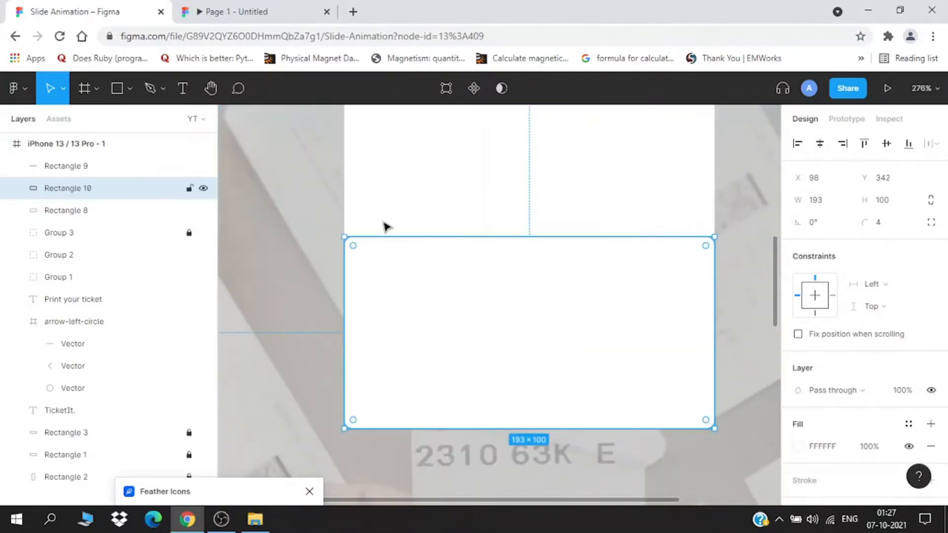
# Compare the two ticket sections with the finished prototype in the other browser tab and return to the design file
pyautogui.click(264, 9)
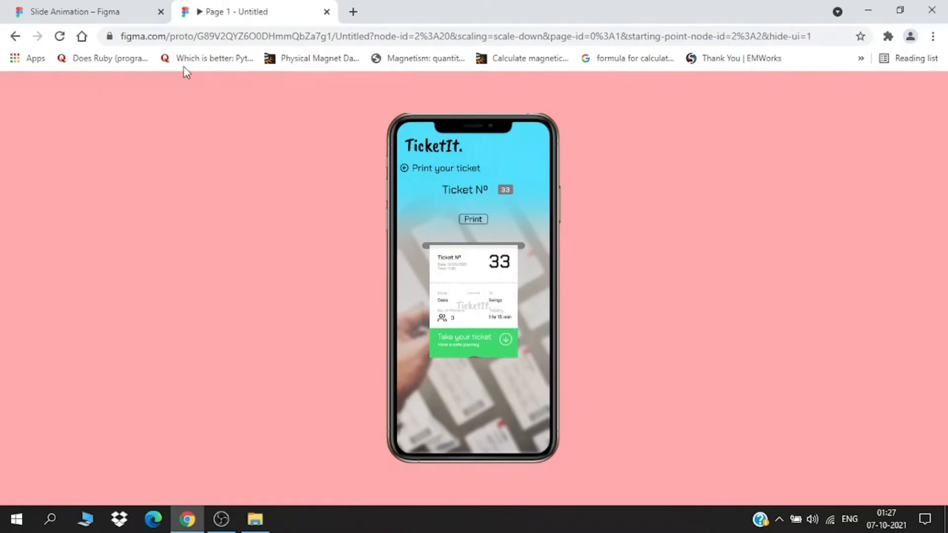
pyautogui.hotkey('ctrl', 'Tab')
pyautogui.scroll(-3, 518, 406)
pyautogui.scroll(-3, 517, 405)
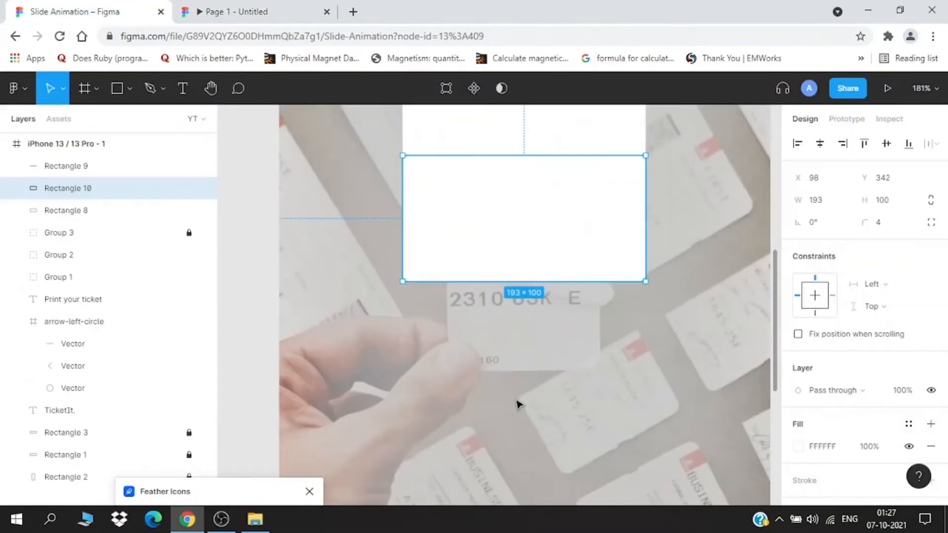
pyautogui.scroll(1, 523, 371)
pyautogui.click(575, 405)
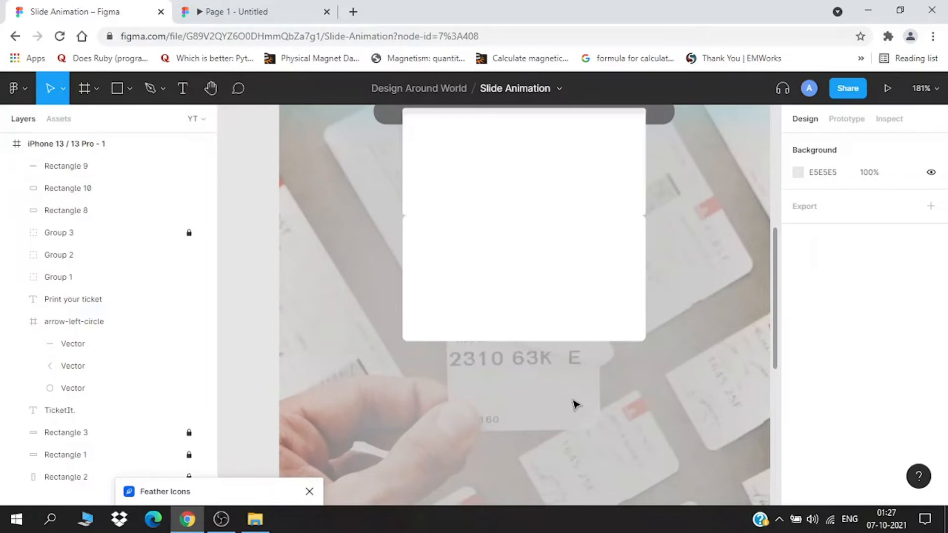
# Duplicate the lower white rectangle and move the copy straight down to Y 442, directly beneath the original
pyautogui.click(542, 324)
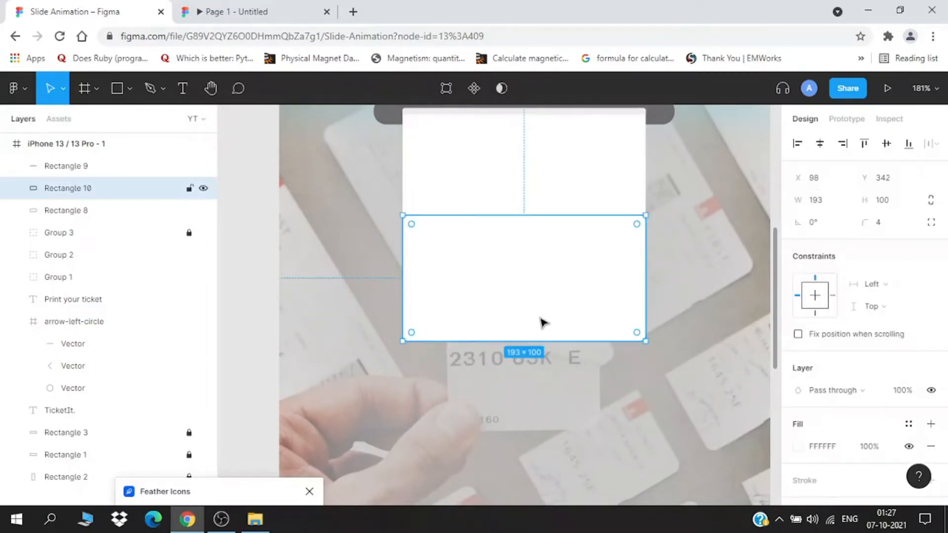
pyautogui.hotkey('ctrl', 'v')
pyautogui.hotkey('shift', 'Down')
pyautogui.hotkey('shift', 'Down')
pyautogui.hotkey('shift', 'Down')
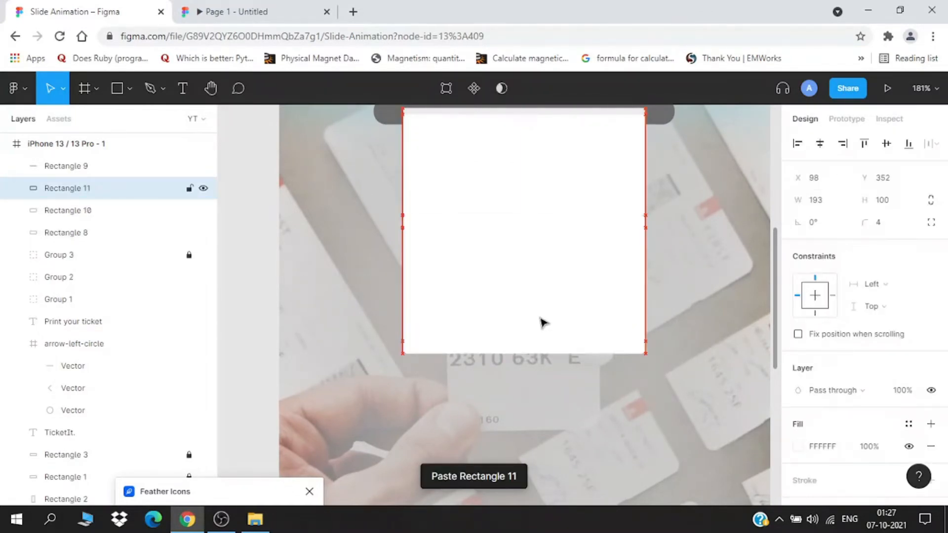
pyautogui.hotkey('shift', 'Down')
pyautogui.hotkey('shift', 'Down')
pyautogui.hotkey('shift', 'Down')
pyautogui.hotkey('shift', 'Down')
pyautogui.hotkey('shift', 'Down')
pyautogui.hotkey('shift', 'Down')
pyautogui.hotkey('shift', 'Down')
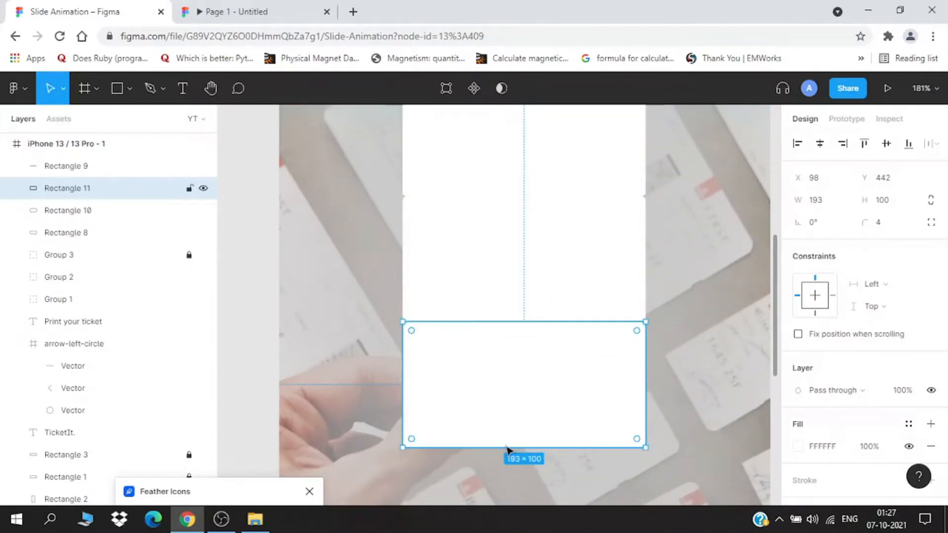
# Shorten the third ticket section to a height of 49 by raising its bottom edge
pyautogui.moveTo(516, 447); pyautogui.dragTo(529, 384)
pyautogui.scroll(-5, 528, 395)
pyautogui.scroll(5, 520, 423)
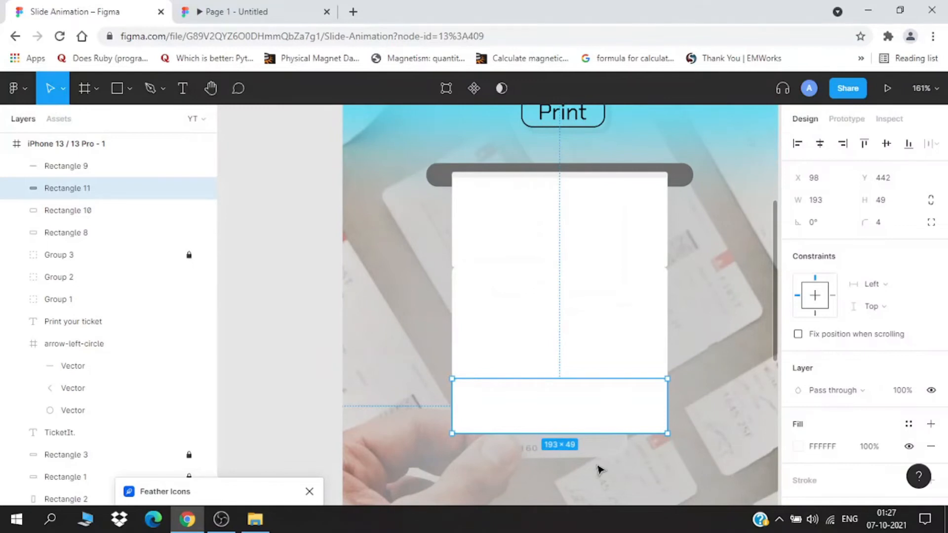
pyautogui.press('Escape')
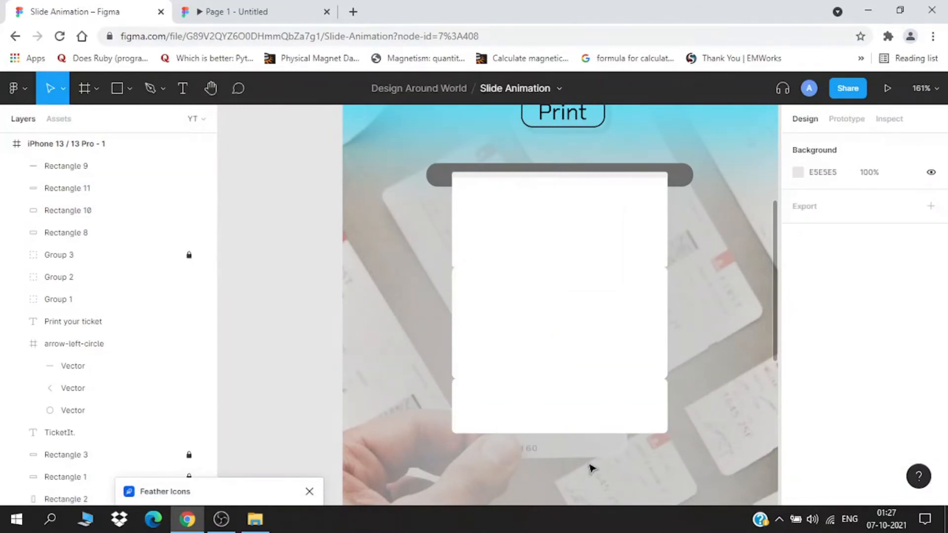
# Change the fill of the bottom ticket section to bright green, 3FFF46
pyautogui.click(582, 419)
pyautogui.click(799, 447)
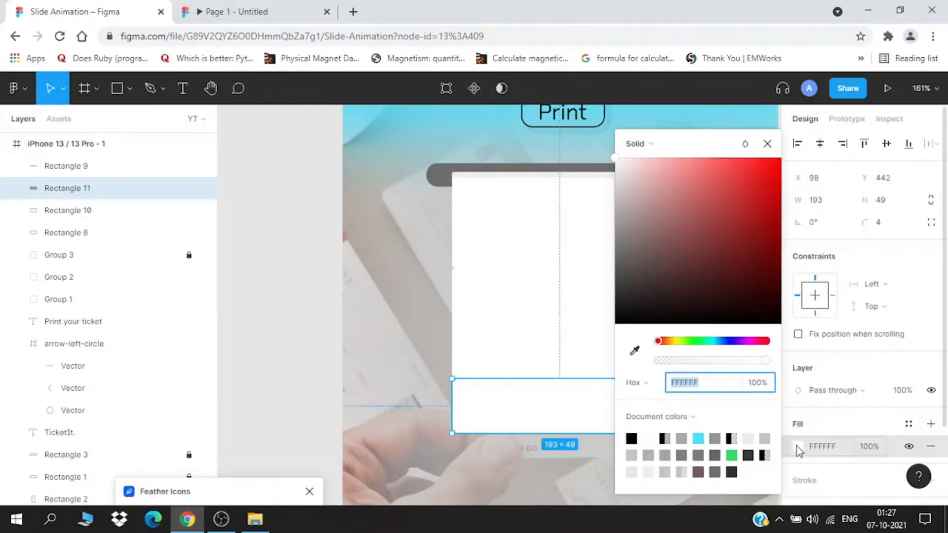
pyautogui.click(695, 340)
pyautogui.moveTo(701, 224); pyautogui.dragTo(736, 158)
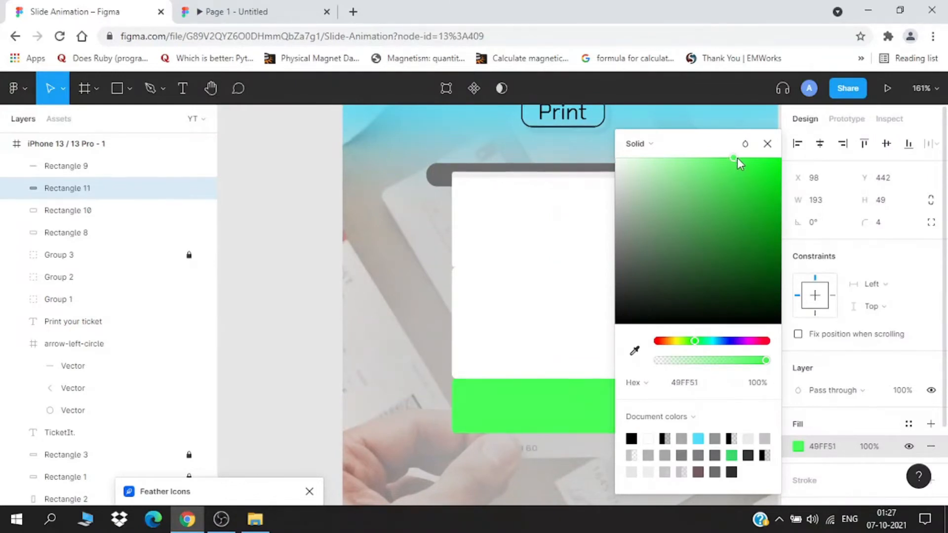
pyautogui.click(504, 456)
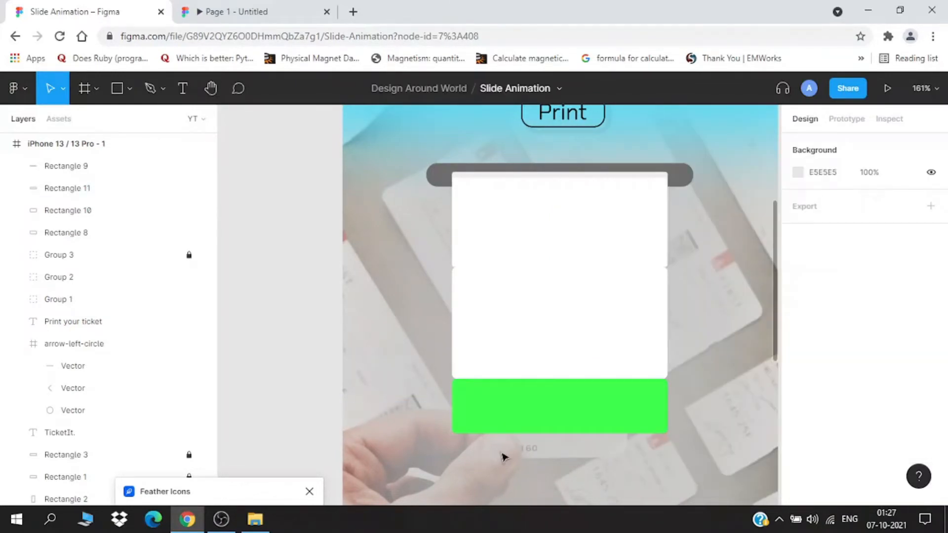
# Check the green bottom section and its lower edge in the finished prototype, then return to the design file
pyautogui.scroll(-2, 504, 456)
pyautogui.scroll(2, 536, 417)
pyautogui.click(293, 7)
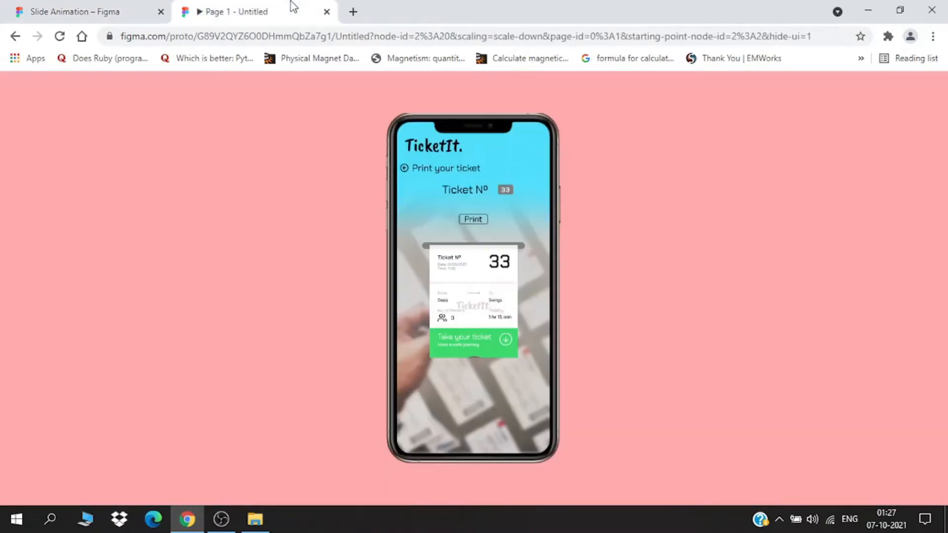
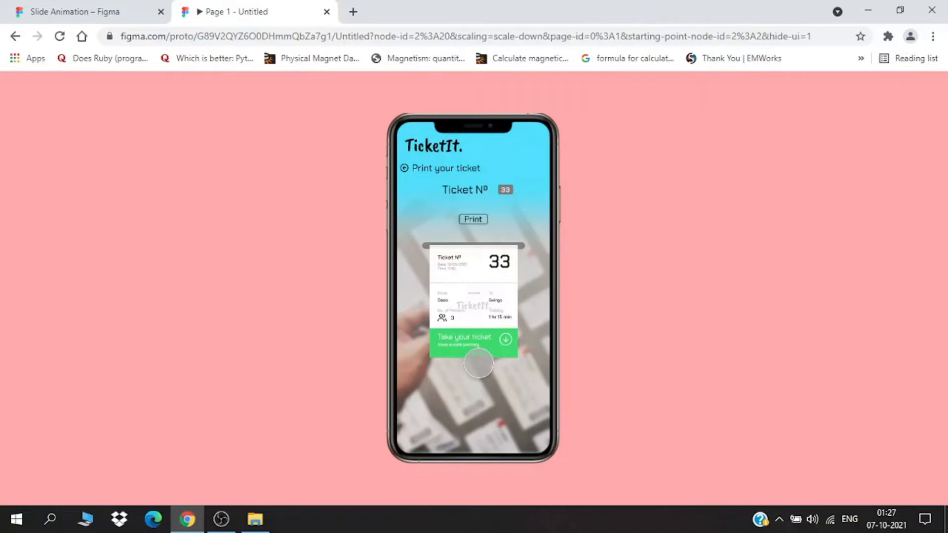
pyautogui.click(104, 6)
pyautogui.scroll(1, 569, 400)
pyautogui.scroll(-4, 570, 400)
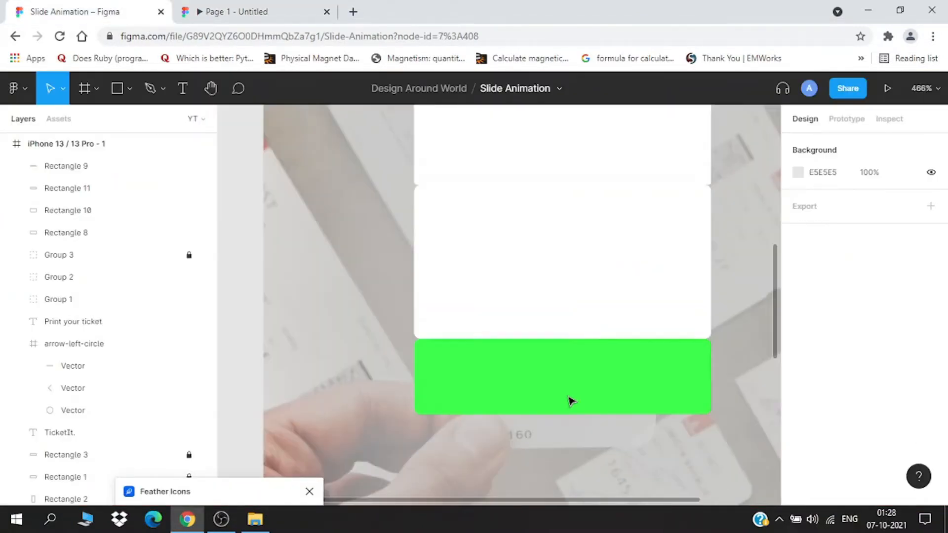
# Add a vector point at the middle of the green section's bottom edge and leave vector editing
pyautogui.moveTo(589, 454); pyautogui.dragTo(514, 379)
pyautogui.scroll(2, 483, 333)
pyautogui.doubleClick(482, 332)
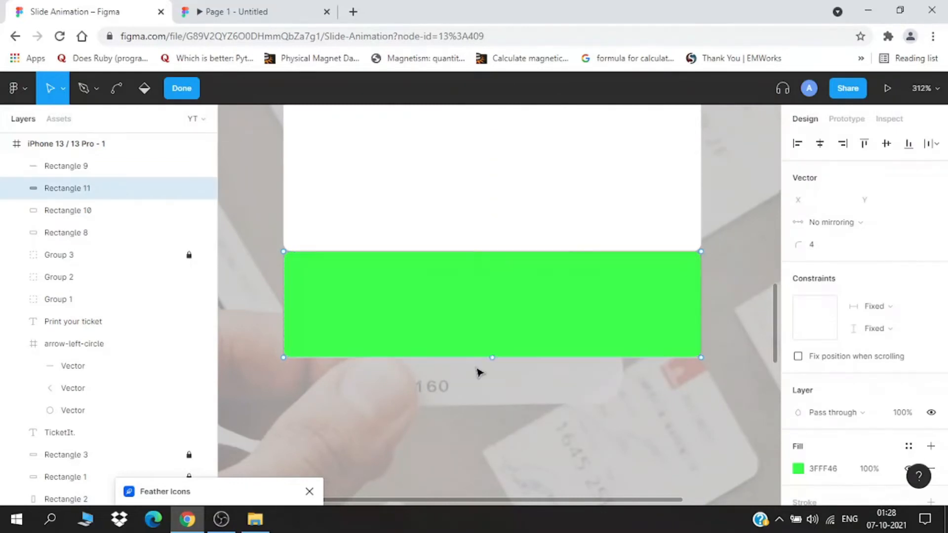
pyautogui.click(492, 357)
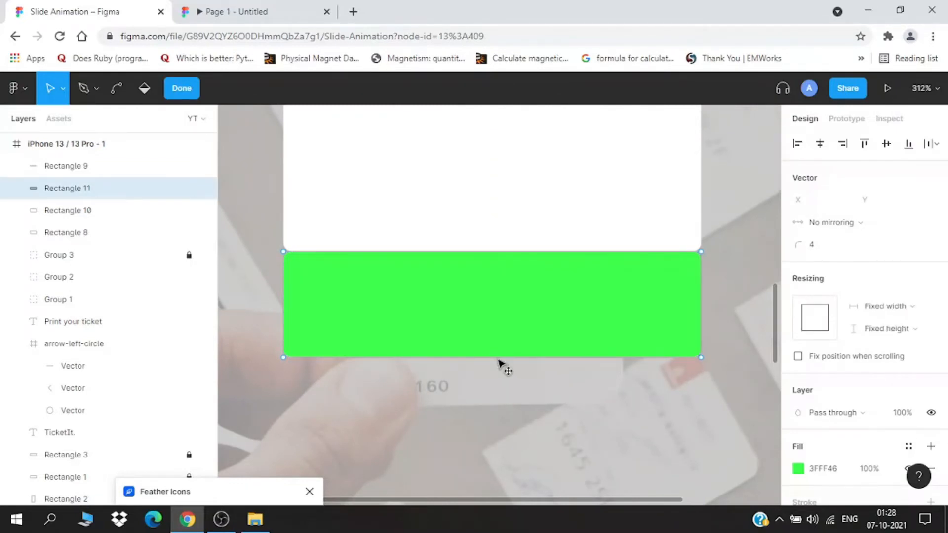
pyautogui.press('Escape')
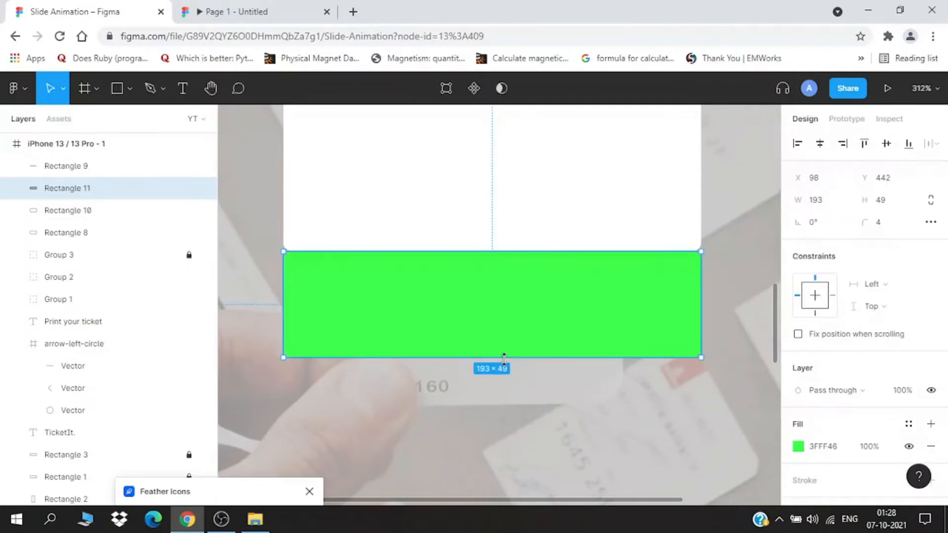
# Reopen the green section for vector editing and delete the left half of its bottom edge, up to the middle point
pyautogui.keyDown('ctrl'); pyautogui.scroll(3, 504, 357); pyautogui.keyUp('ctrl')
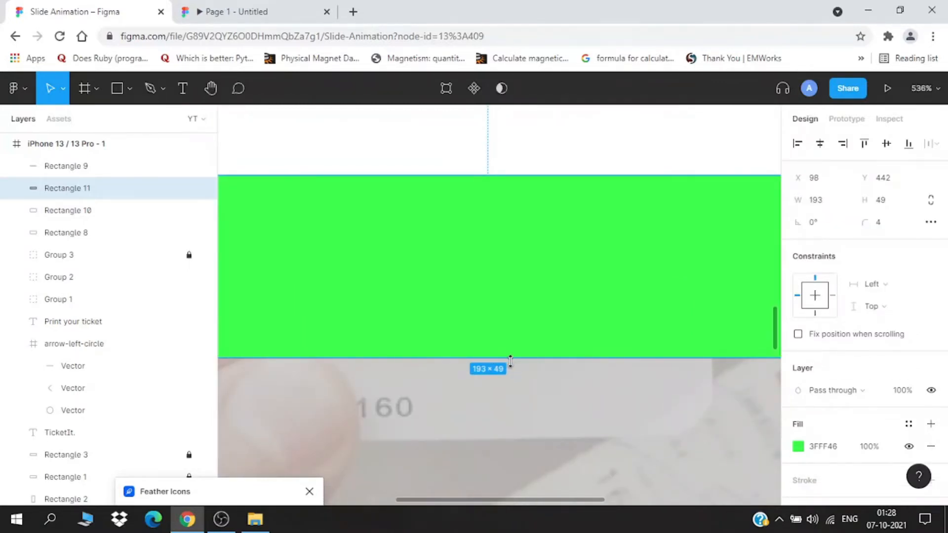
pyautogui.doubleClick(512, 360)
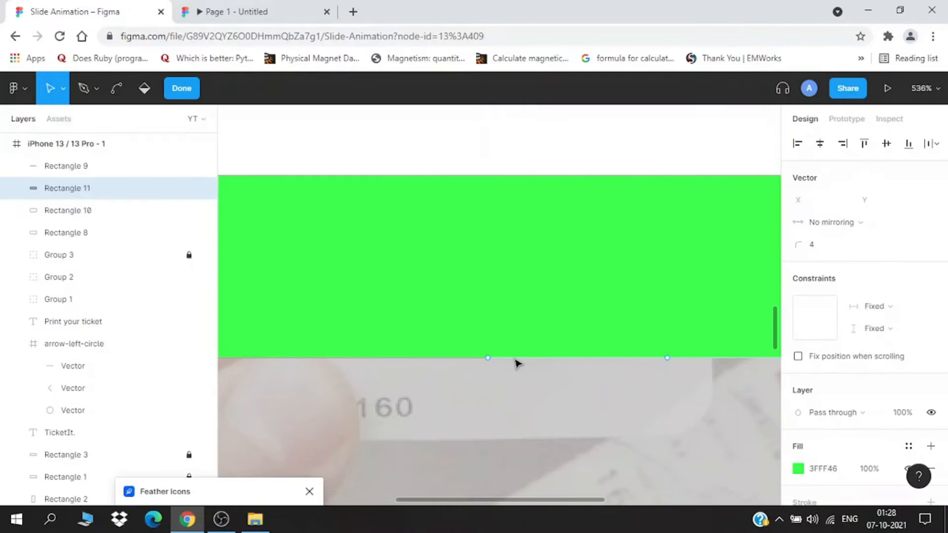
pyautogui.click(473, 363)
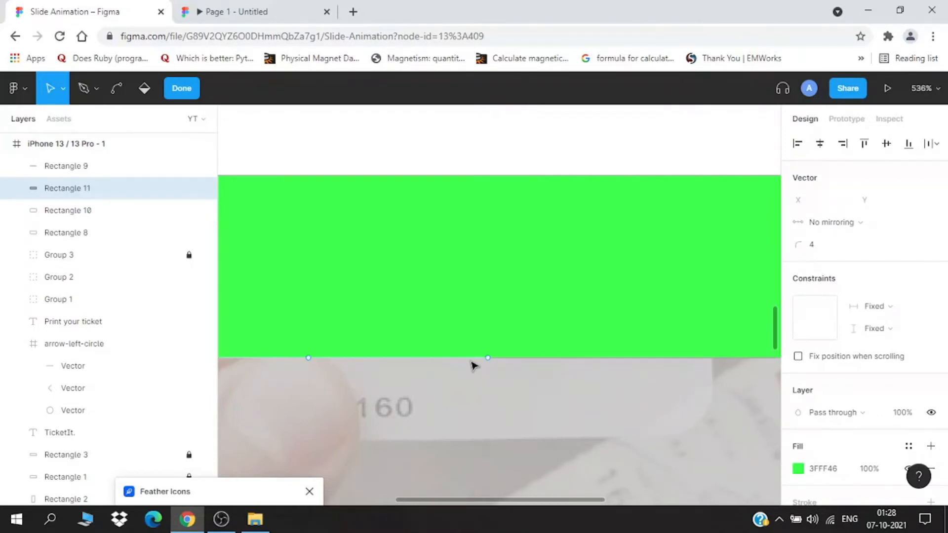
pyautogui.press('Delete')
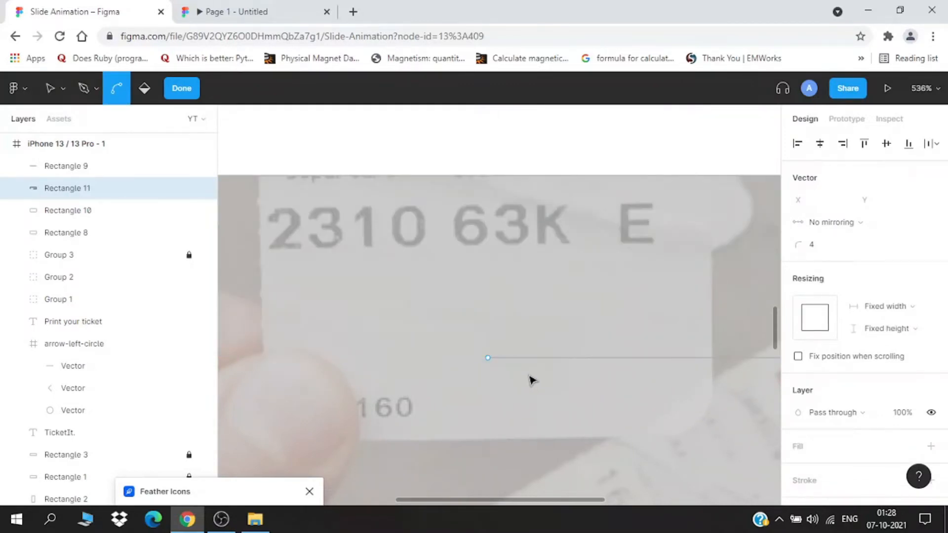
pyautogui.keyDown('ctrl'); pyautogui.scroll(-3, 526, 378); pyautogui.keyUp('ctrl')
pyautogui.keyDown('ctrl'); pyautogui.scroll(2, 525, 390); pyautogui.keyUp('ctrl')
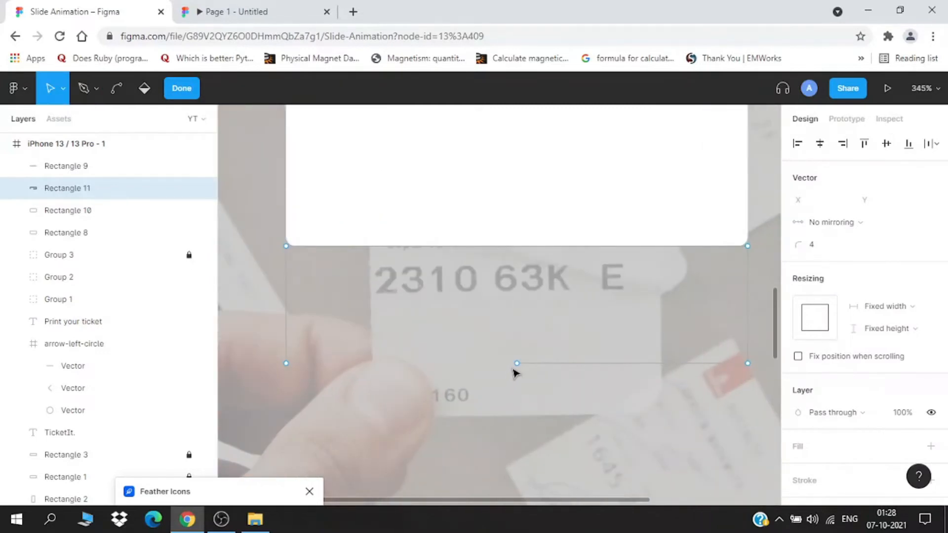
# Shift the middle vector point right to X 222 and redraw the missing bottom edge from the lower-left corner through a new point at X 188
pyautogui.moveTo(518, 364); pyautogui.dragTo(584, 364)
pyautogui.click(94, 90)
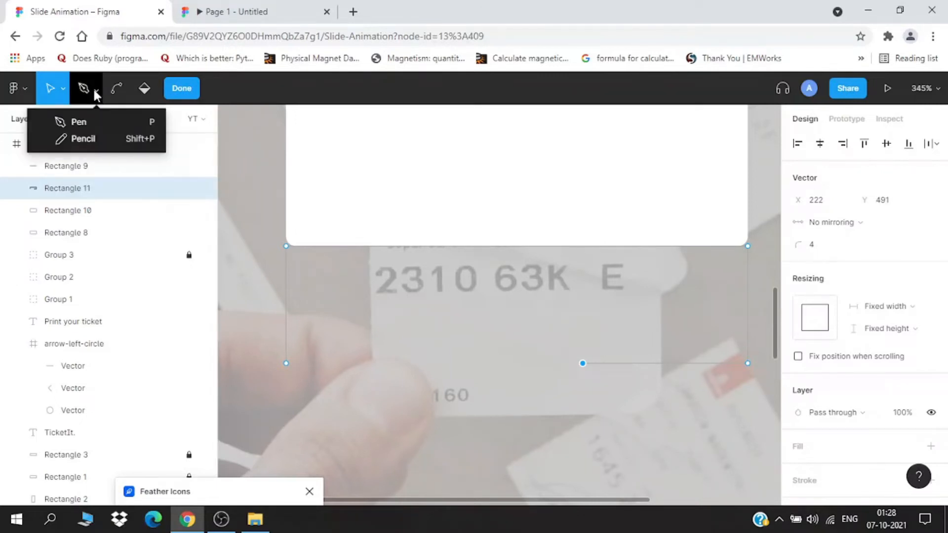
pyautogui.click(94, 118)
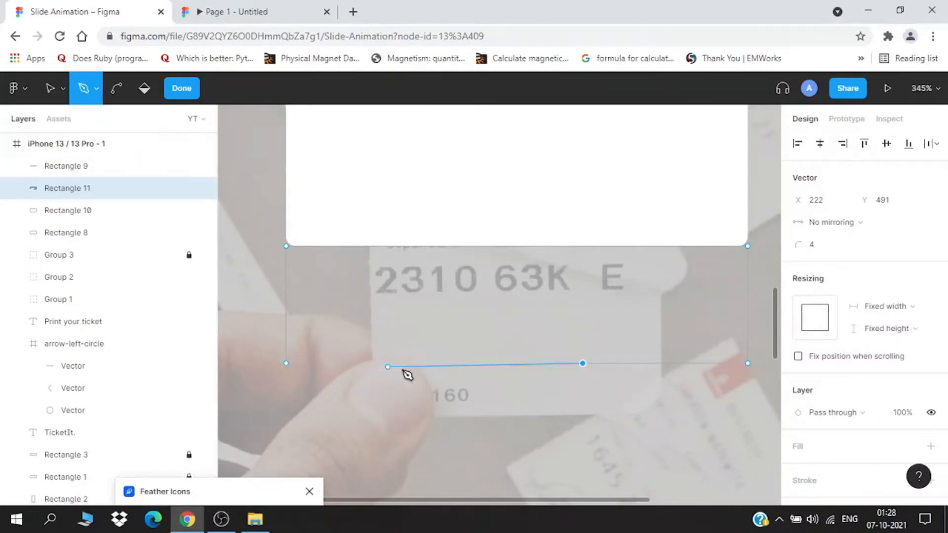
pyautogui.press('Escape')
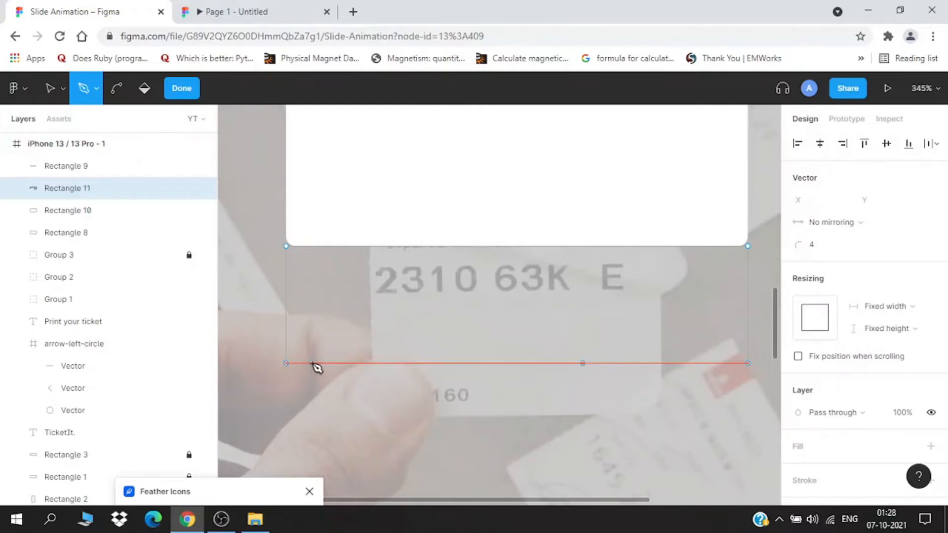
pyautogui.click(286, 364)
pyautogui.click(501, 364)
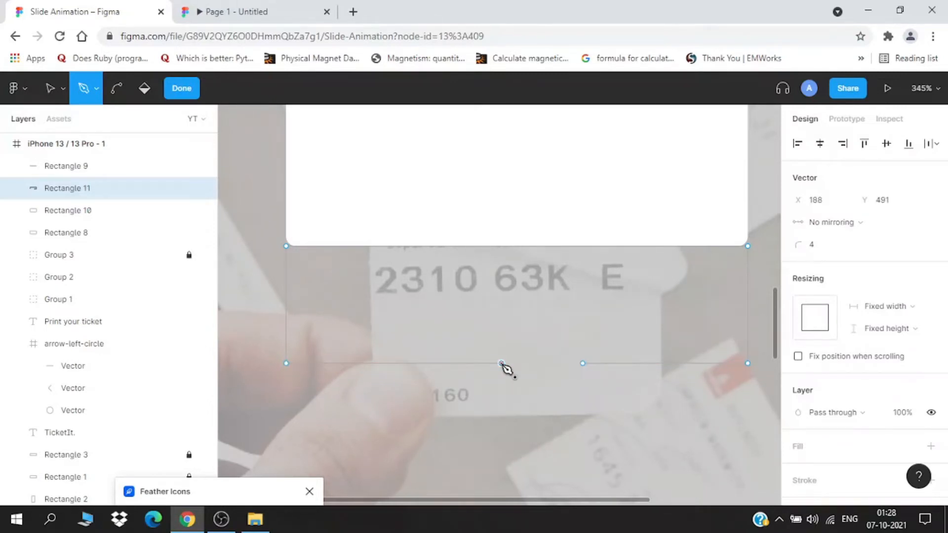
pyautogui.click(584, 364)
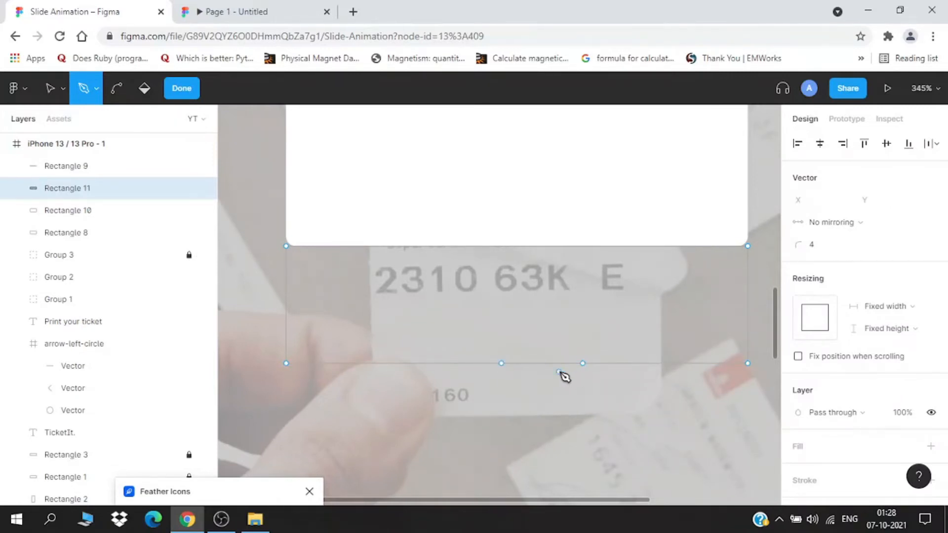
# Bend the short bottom-edge segment between the two inner points upward into a shallow arched notch
pyautogui.click(118, 92)
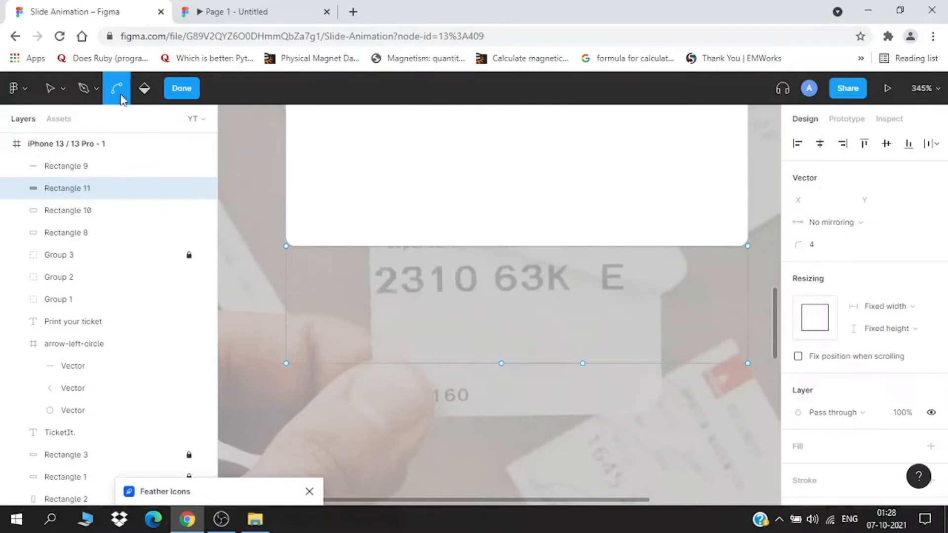
pyautogui.scroll(5, 646, 400)
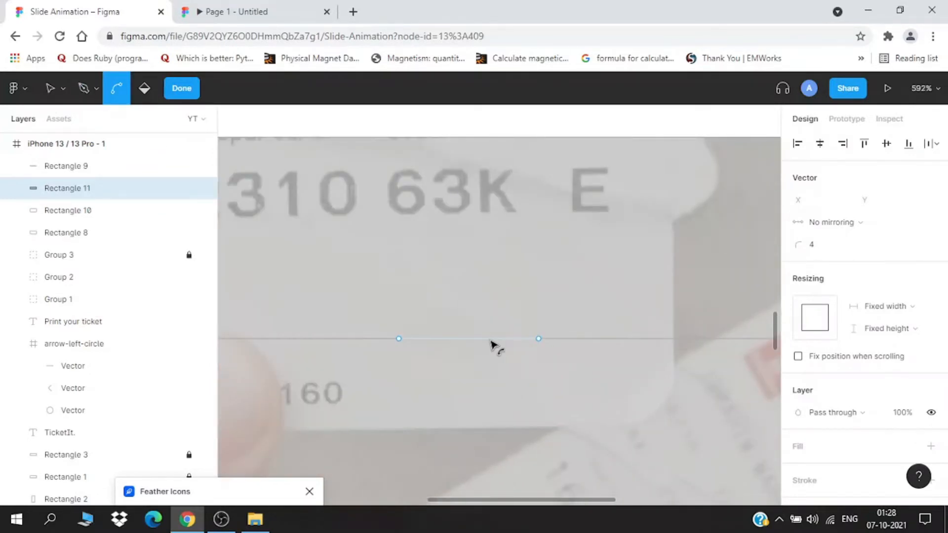
pyautogui.moveTo(491, 341); pyautogui.dragTo(486, 309)
pyautogui.moveTo(463, 304); pyautogui.dragTo(465, 310)
pyautogui.click(482, 395)
pyautogui.moveTo(465, 312); pyautogui.dragTo(458, 312)
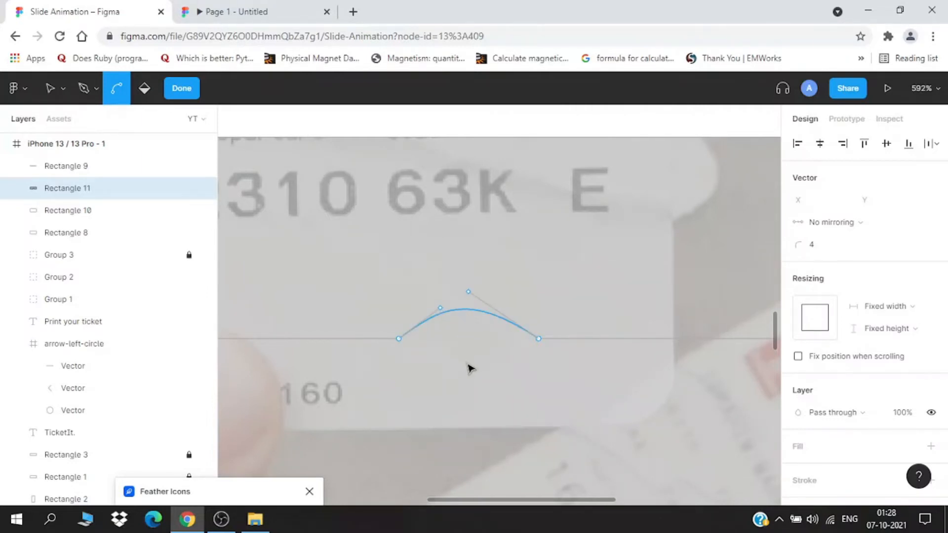
pyautogui.hotkey('ctrl', 'z')
pyautogui.click(469, 374)
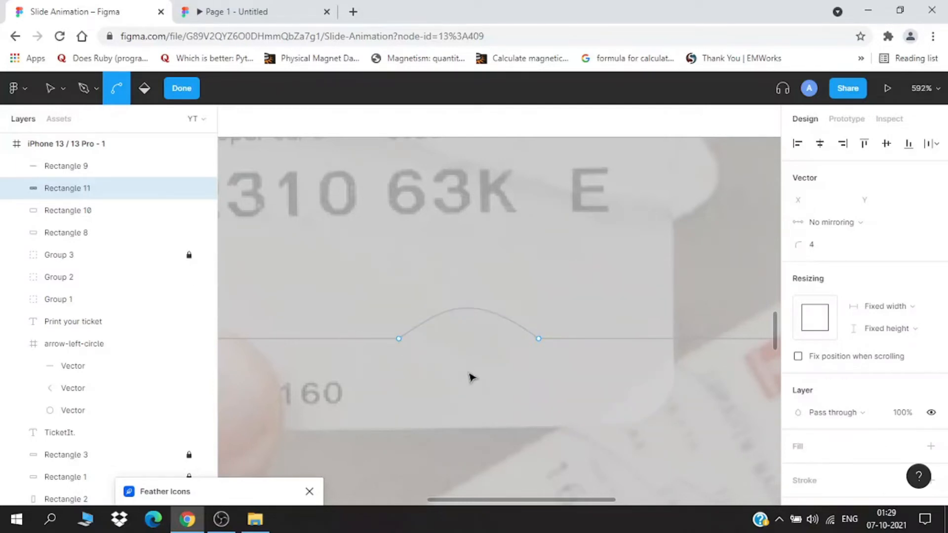
# Nudge the arched notch left to the middle of the section's bottom edge and leave vector editing
pyautogui.scroll(-3, 472, 378)
pyautogui.click(465, 344)
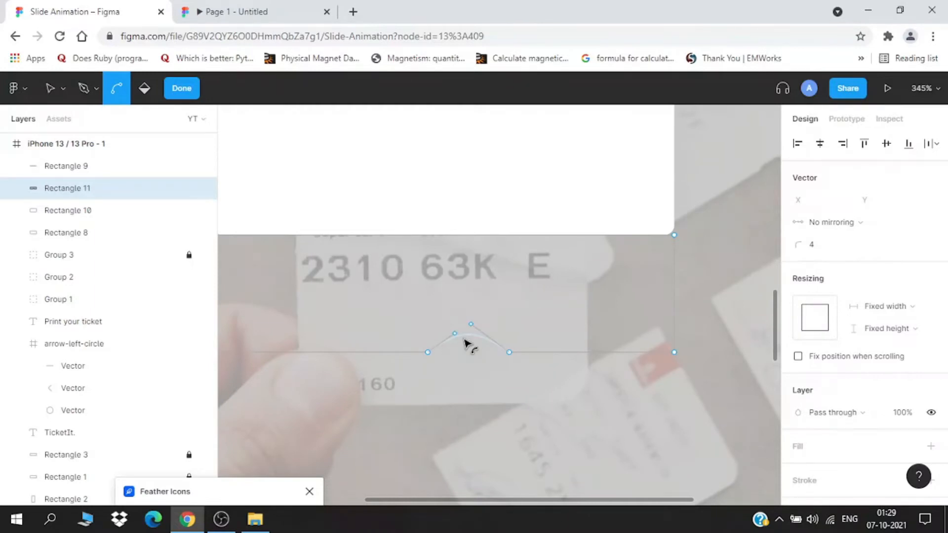
pyautogui.press('Left')
pyautogui.press('Left')
pyautogui.press('Left')
pyautogui.press('Left')
pyautogui.press('Left')
pyautogui.press('Left')
pyautogui.press('Left')
pyautogui.press('Left')
pyautogui.press('Left')
pyautogui.press('Left')
pyautogui.press('Left')
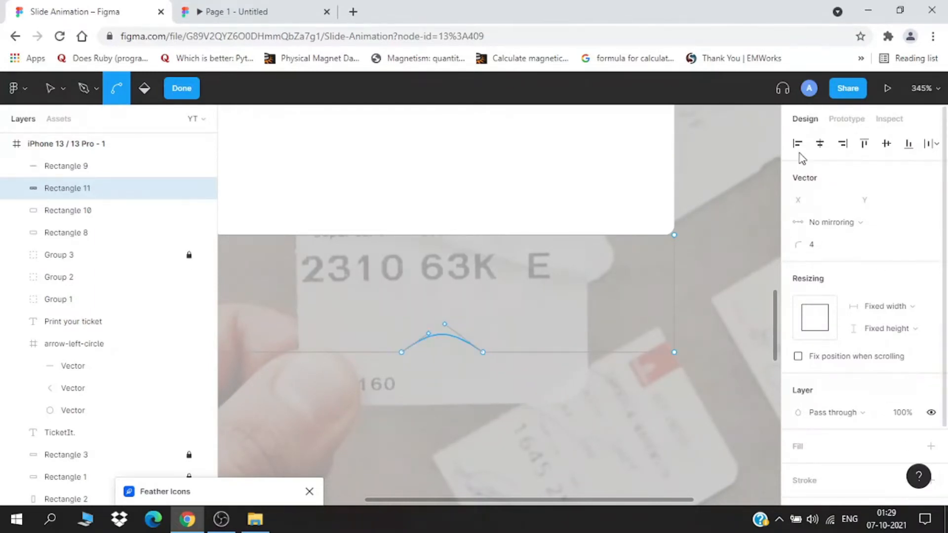
pyautogui.click(820, 144)
pyautogui.hotkey('ctrl', 'z')
pyautogui.scroll(-5, 525, 479)
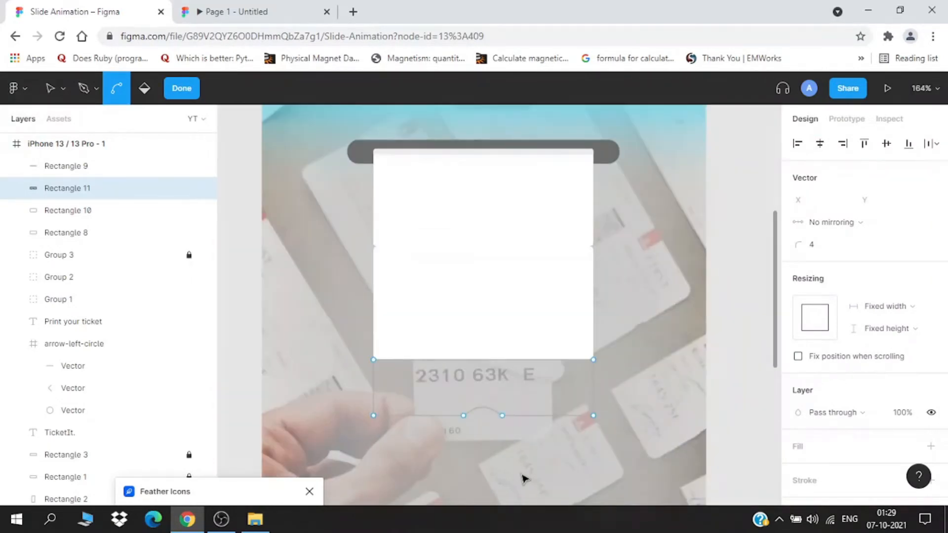
pyautogui.scroll(2, 512, 459)
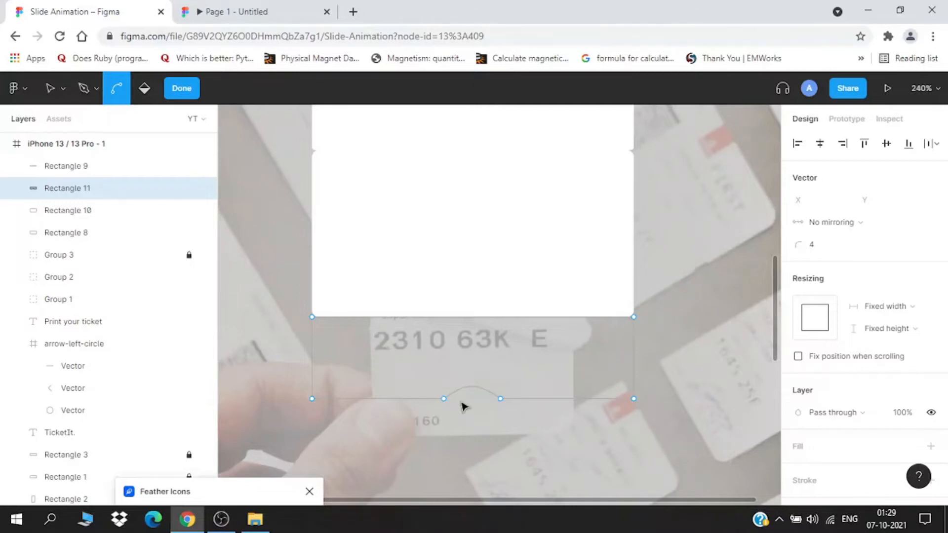
pyautogui.scroll(3, 463, 407)
pyautogui.press('Escape')
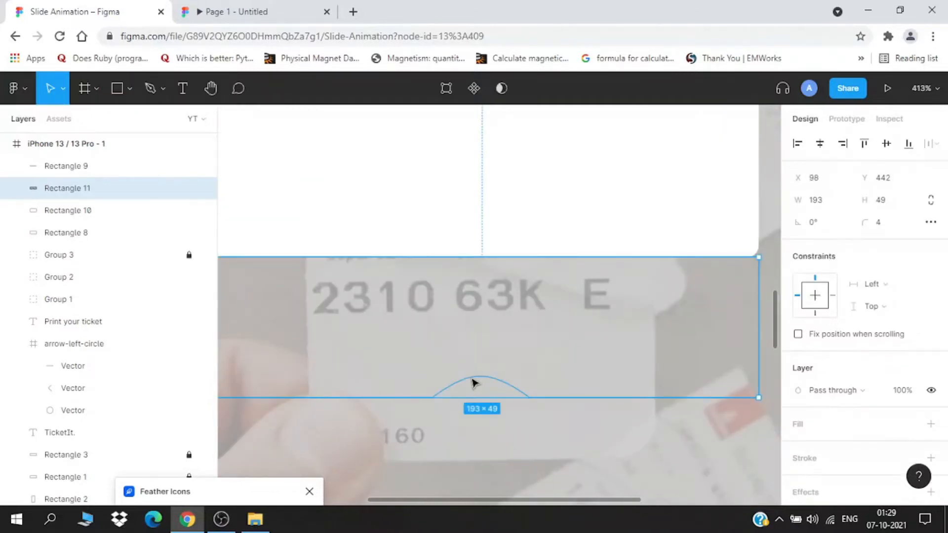
pyautogui.press('Escape')
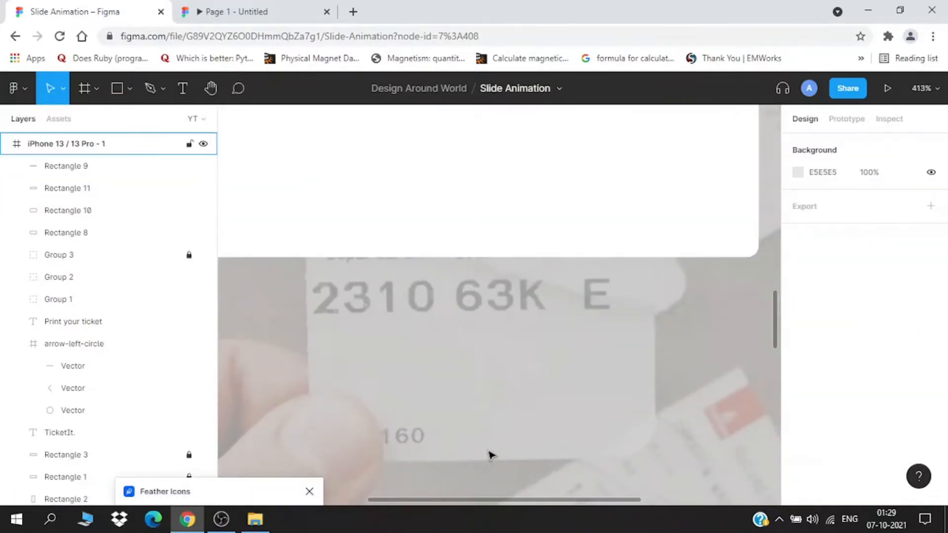
# Move the Rectangle 11 and Rectangle 10 layers above Rectangle 9 in the layer order
pyautogui.click(81, 166)
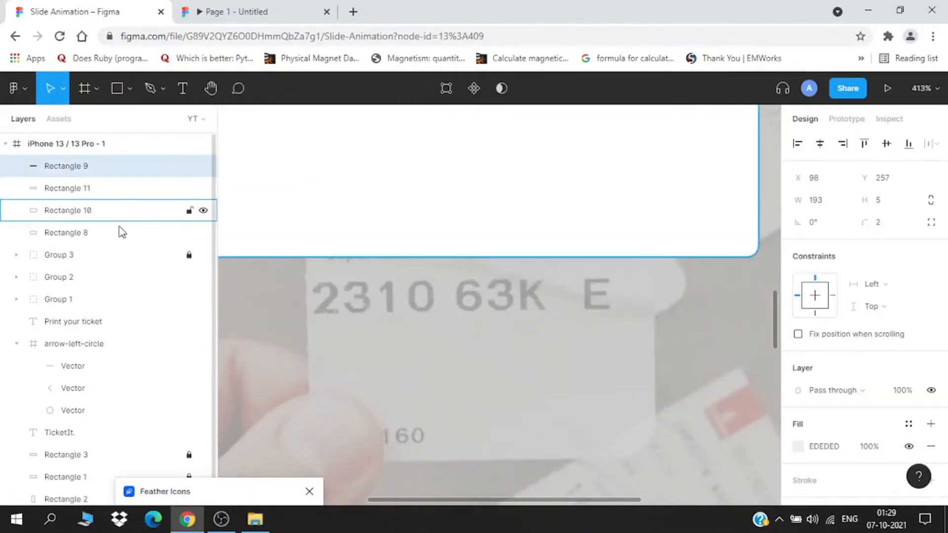
pyautogui.click(74, 194)
pyautogui.click(79, 168)
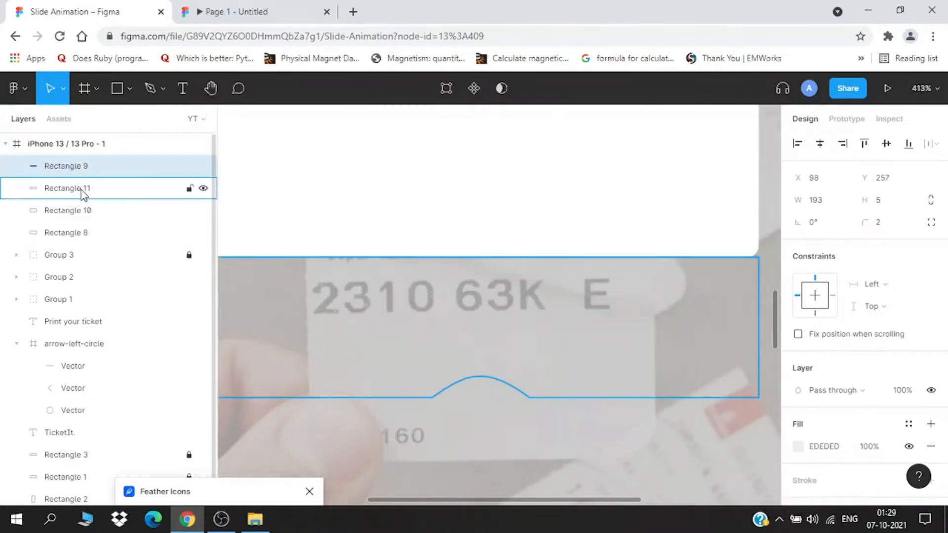
pyautogui.click(80, 191)
pyautogui.click(85, 212)
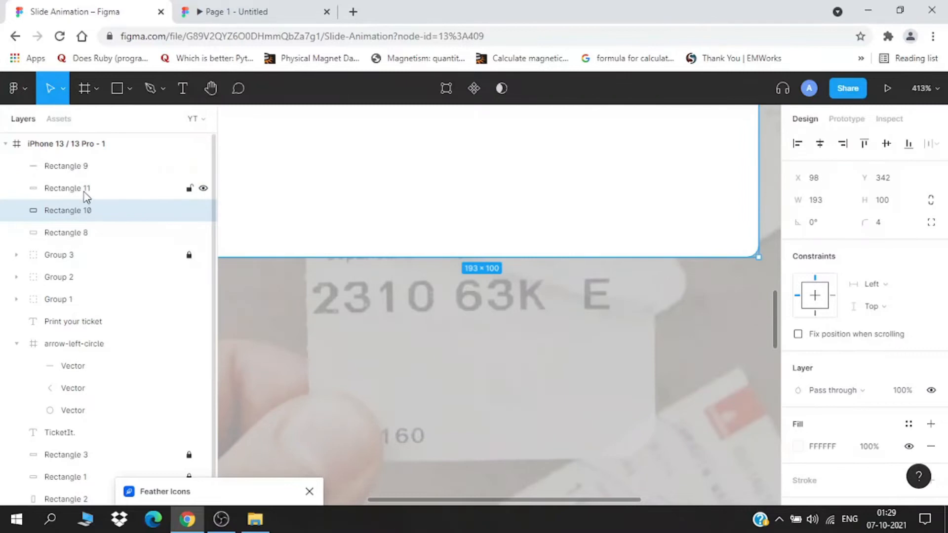
pyautogui.keyDown('shift'); pyautogui.click(82, 189); pyautogui.keyUp('shift')
pyautogui.moveTo(82, 189); pyautogui.dragTo(75, 168)
pyautogui.click(82, 212)
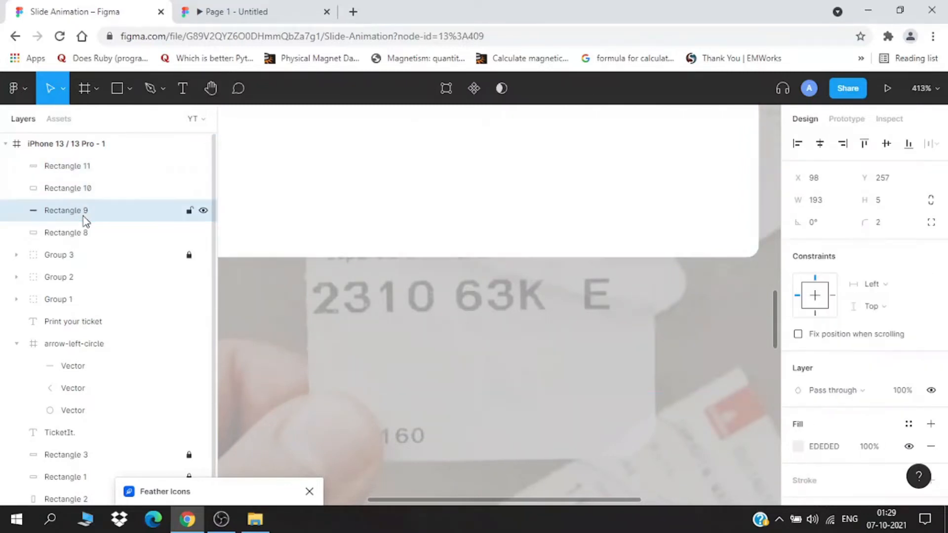
# Add a solid fill to the notched bottom ticket section, Rectangle 11, and colour it bright green
pyautogui.scroll(-5, 372, 265)
pyautogui.scroll(1, 273, 269)
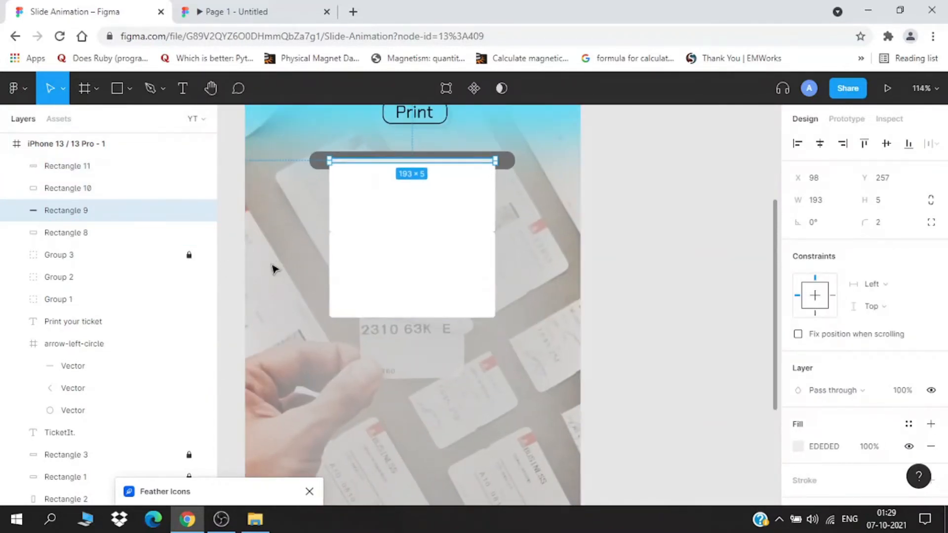
pyautogui.click(74, 166)
pyautogui.scroll(3, 380, 352)
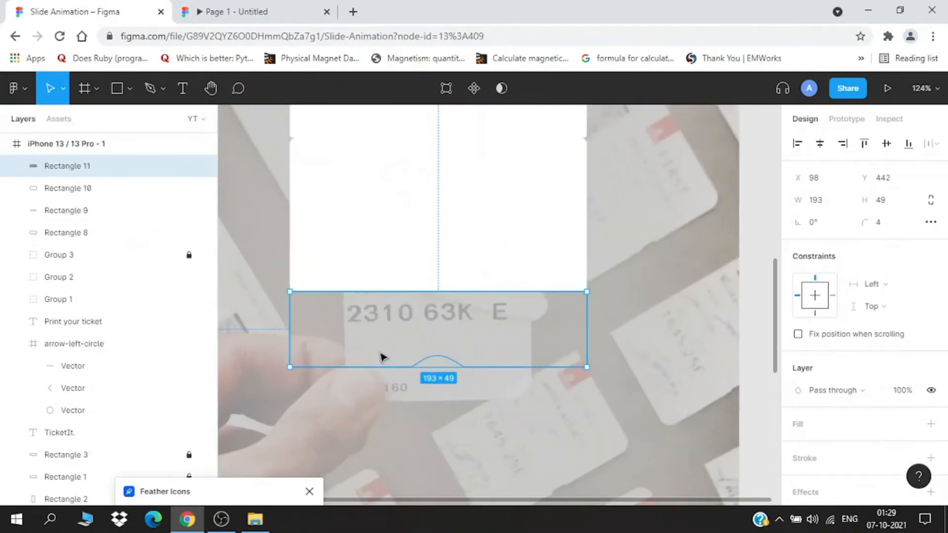
pyautogui.click(427, 411)
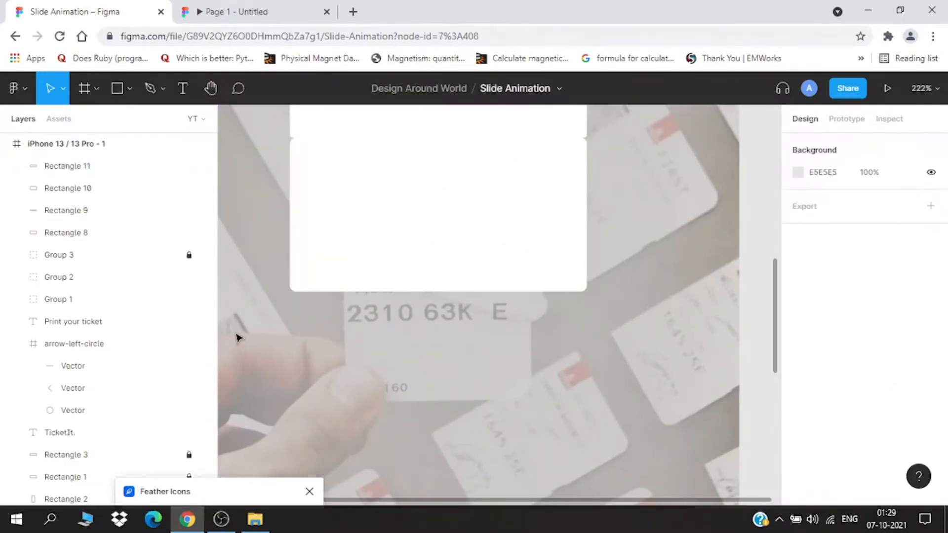
pyautogui.click(95, 166)
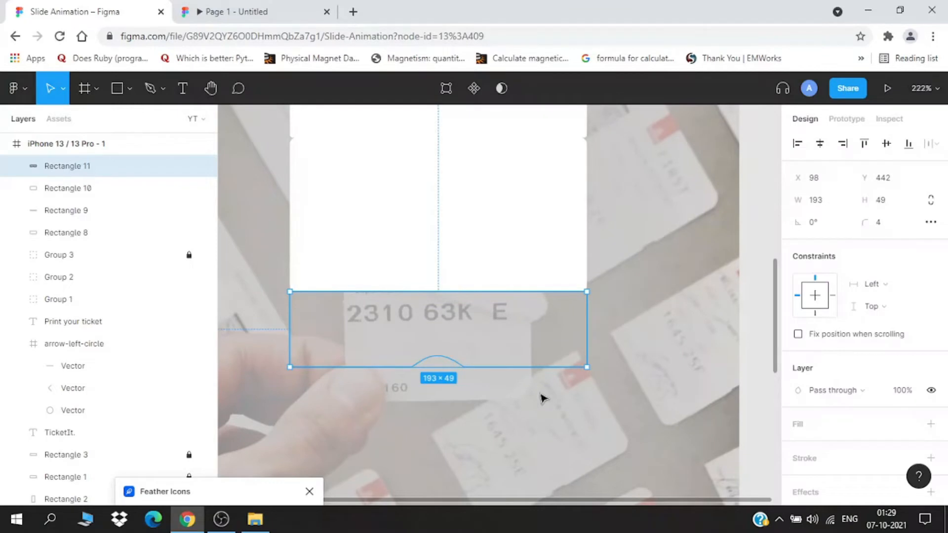
pyautogui.scroll(-2, 812, 399)
pyautogui.click(804, 359)
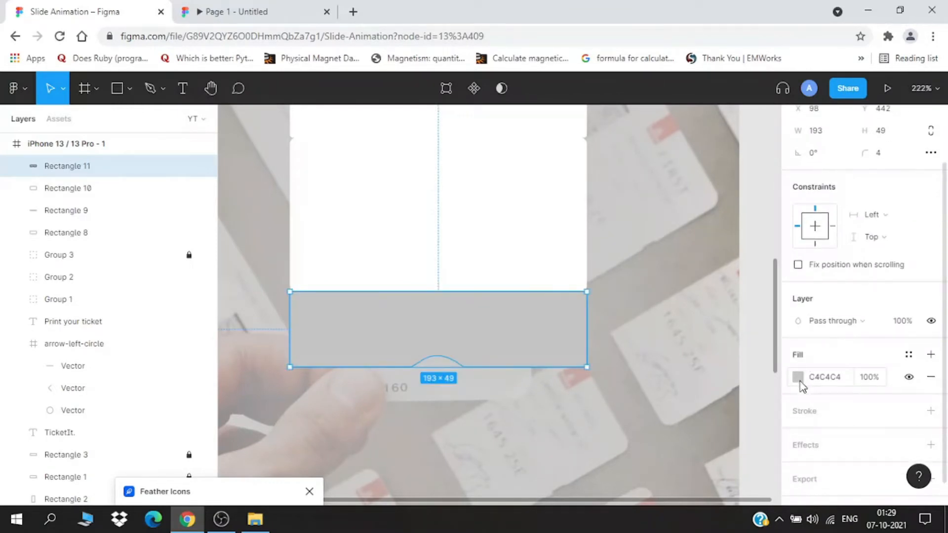
pyautogui.click(799, 378)
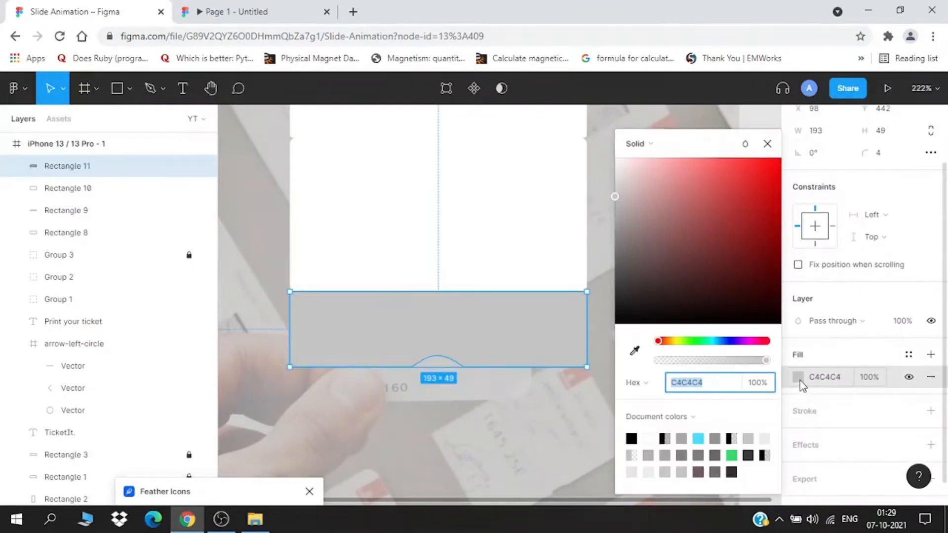
pyautogui.click(695, 341)
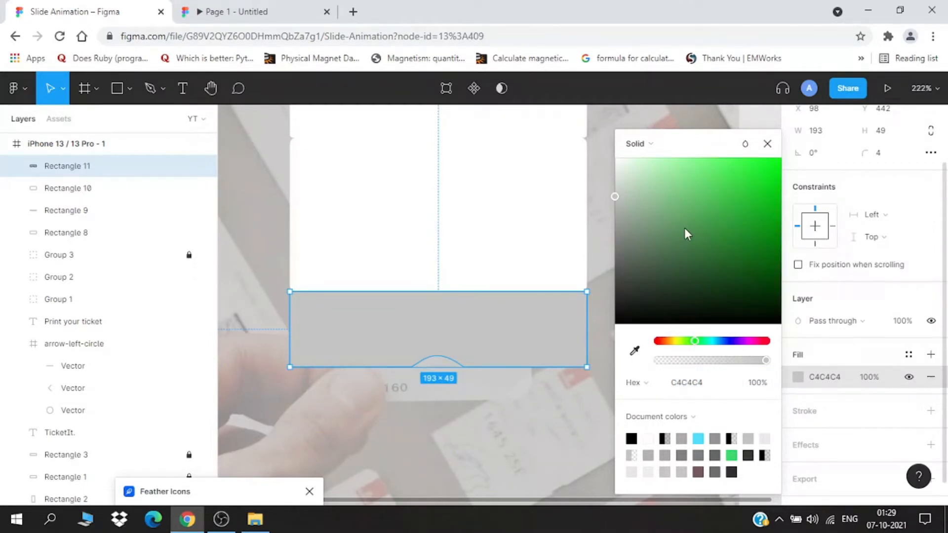
pyautogui.moveTo(686, 218); pyautogui.dragTo(726, 159)
pyautogui.click(582, 409)
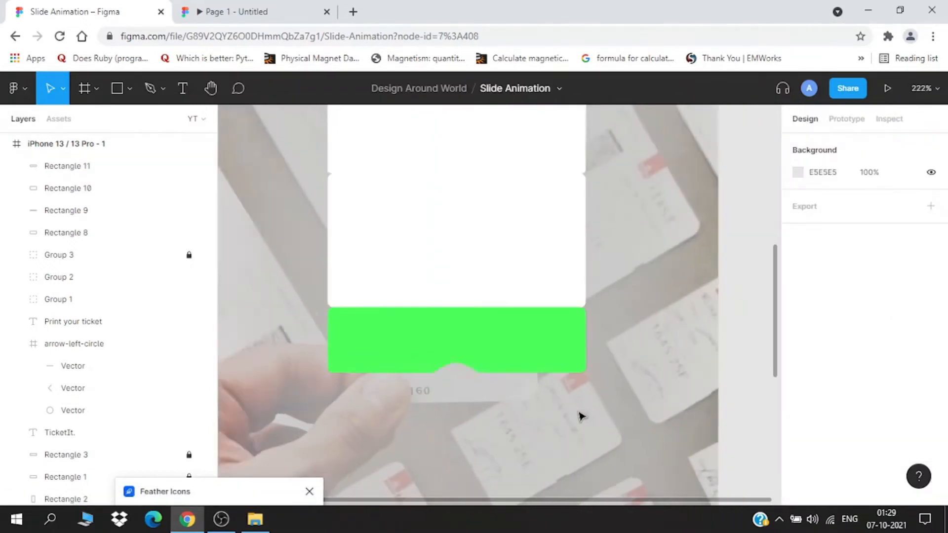
# Review the assembled ticket and compare it with the printed ticket in the finished prototype, then return to the design file
pyautogui.scroll(-3, 493, 409)
pyautogui.scroll(4, 491, 409)
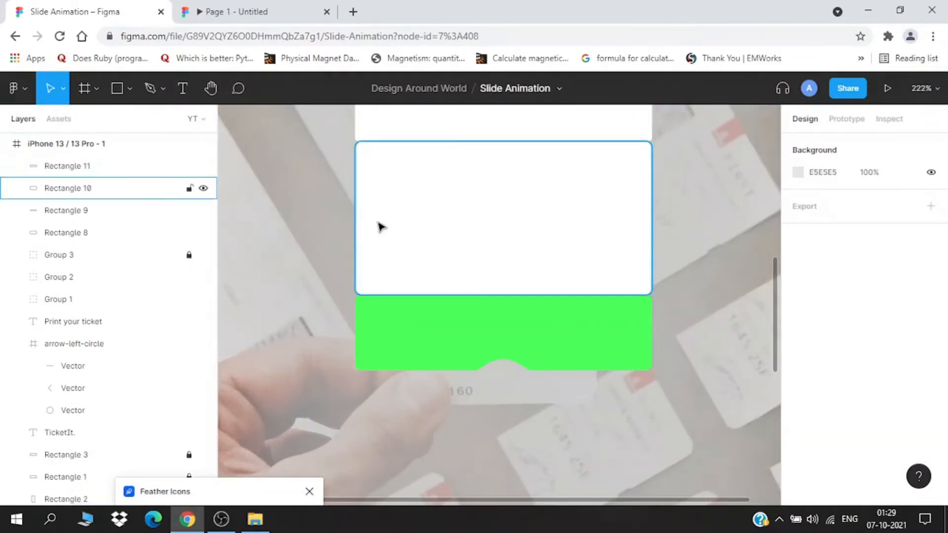
pyautogui.scroll(3, 485, 266)
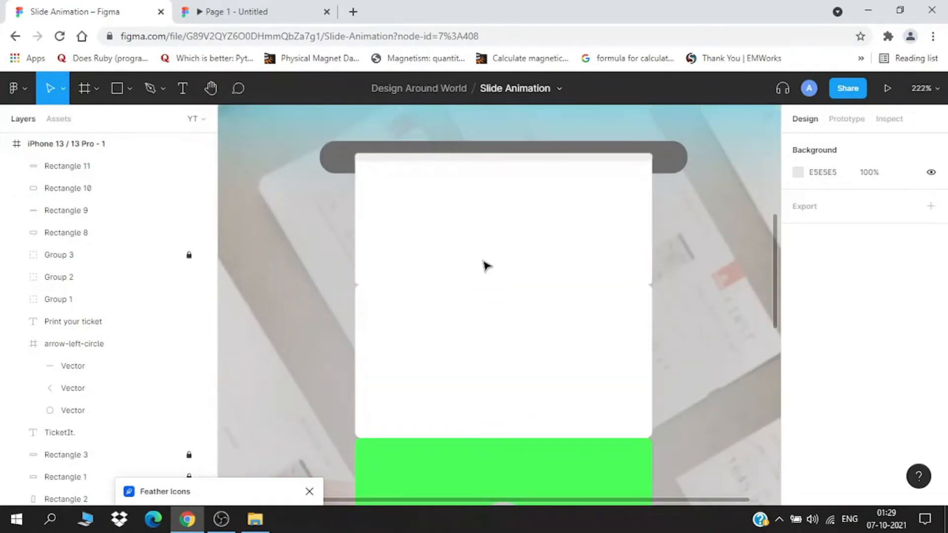
pyautogui.click(232, 12)
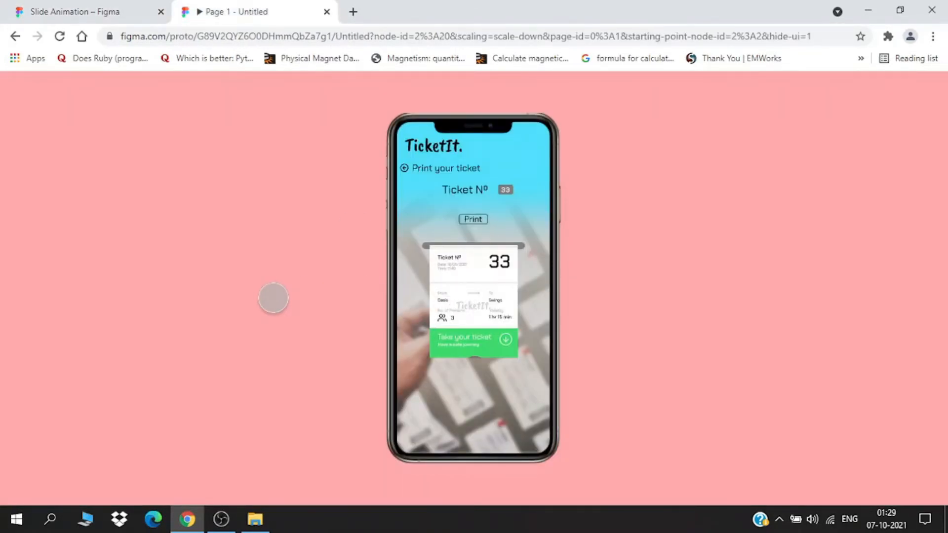
pyautogui.click(74, 12)
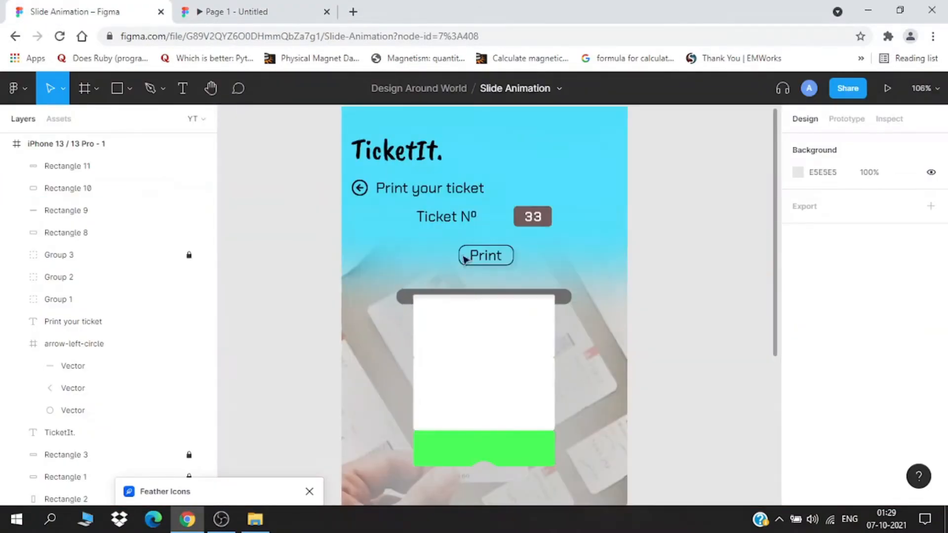
# Duplicate the "Ticket Nº" label onto the upper-left area of the white ticket, bring its layer to the top of the frame and nudge it right
pyautogui.click(464, 219)
pyautogui.doubleClick(464, 221)
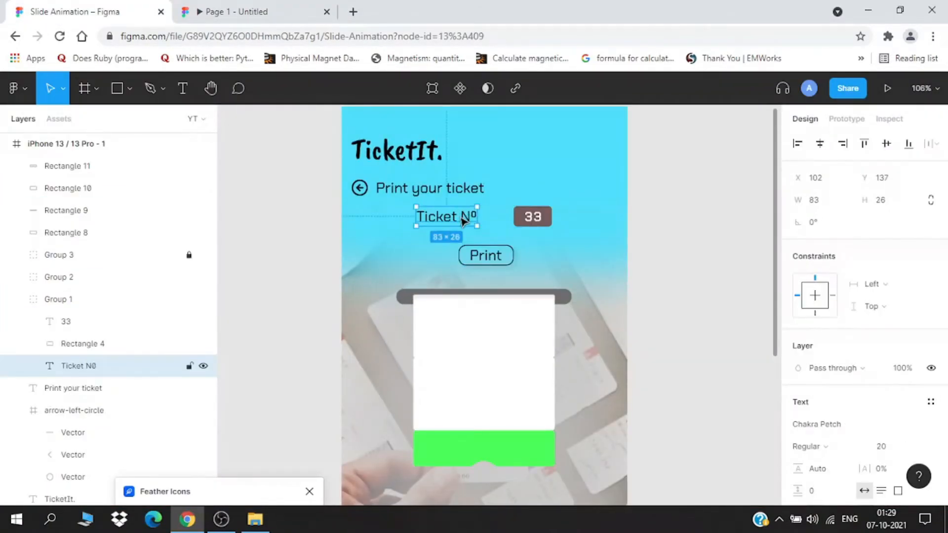
pyautogui.moveTo(464, 221); pyautogui.dragTo(468, 321)
pyautogui.moveTo(90, 368); pyautogui.dragTo(89, 154)
pyautogui.scroll(3, 472, 348)
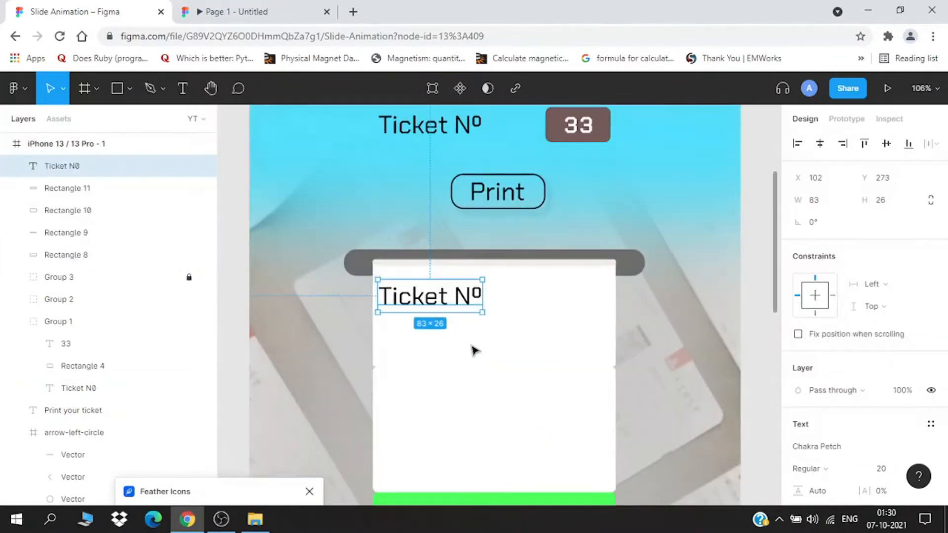
pyautogui.scroll(5, 439, 304)
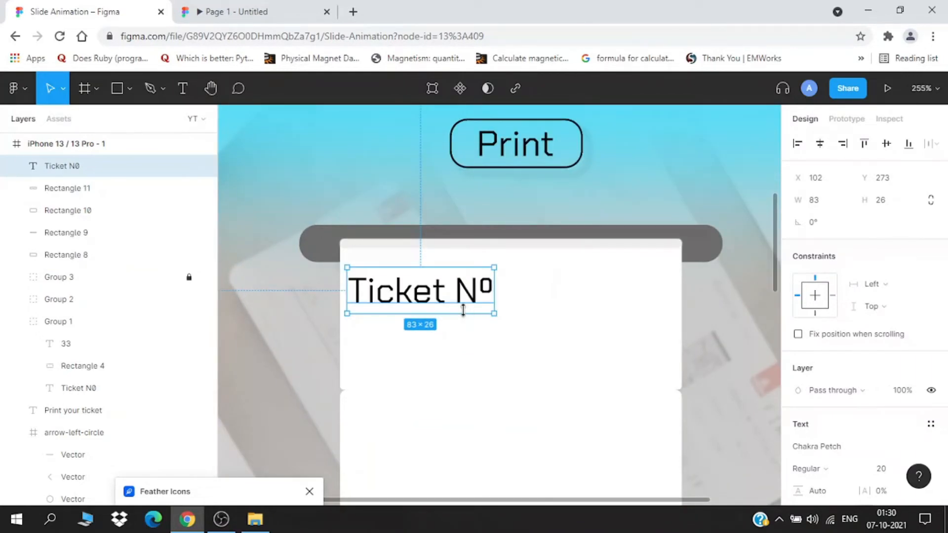
pyautogui.hotkey('shift', 'Right')
# Check the printed ticket in the finished prototype, and set the font size of the ticket's "Ticket Nº" label to 15
pyautogui.click(196, 8)
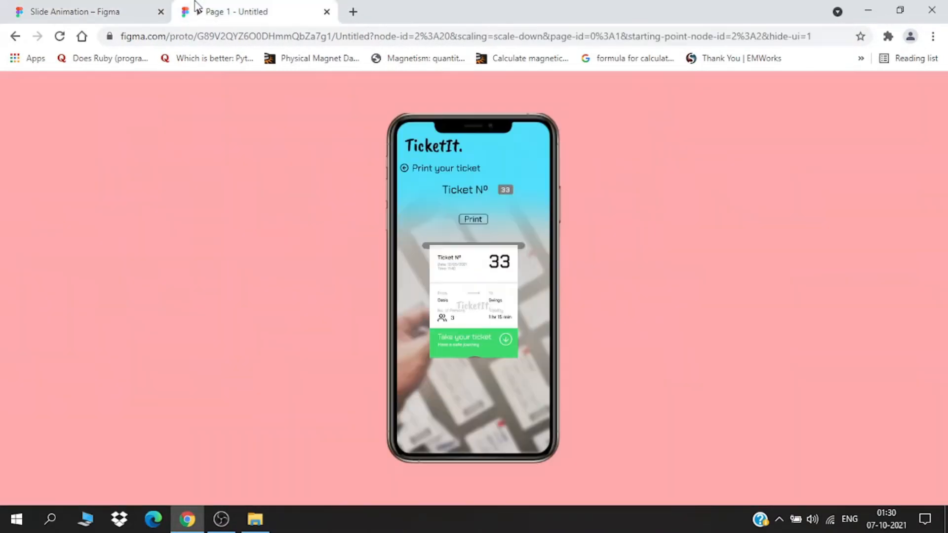
pyautogui.click(74, 11)
pyautogui.doubleClick(433, 296)
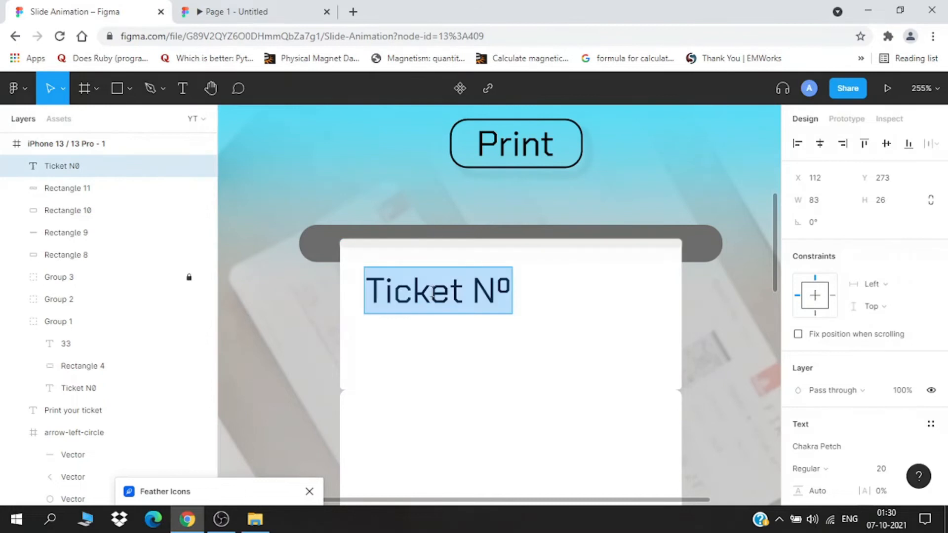
pyautogui.click(895, 469)
pyautogui.write('1')
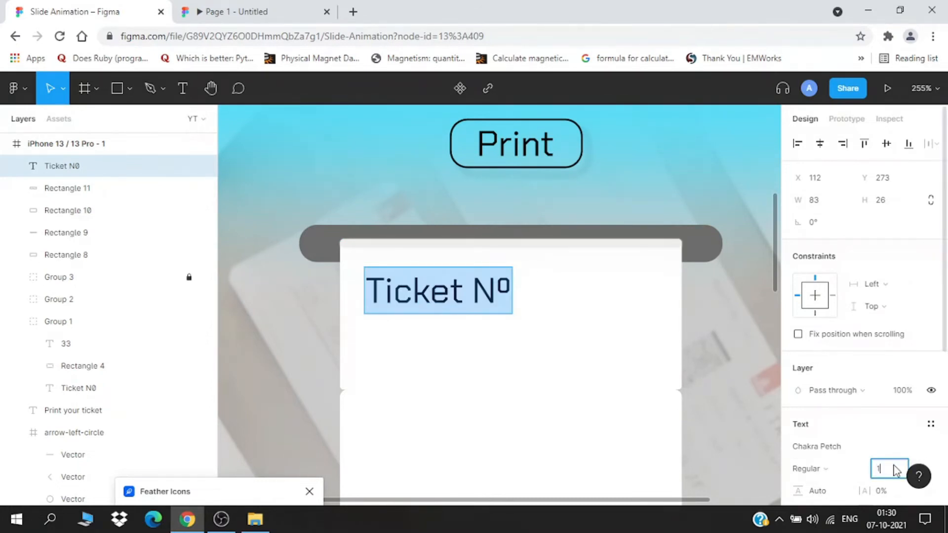
pyautogui.write('5')
pyautogui.press('Return')
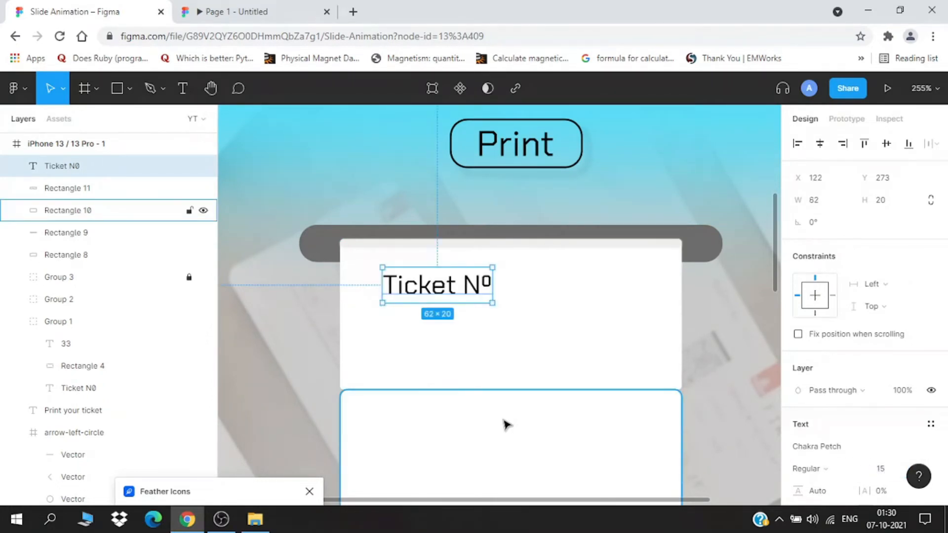
# Nudge the "Ticket Nº" label on the white ticket to X 107 and Y 274
pyautogui.press('Left')
pyautogui.press('Left')
pyautogui.press('Left')
pyautogui.press('Left')
pyautogui.press('Left')
pyautogui.press('Left')
pyautogui.press('Left')
pyautogui.press('Left')
pyautogui.press('Left')
pyautogui.press('Left')
pyautogui.press('Left')
pyautogui.press('Left')
pyautogui.press('Left')
pyautogui.press('Left')
pyautogui.press('Left')
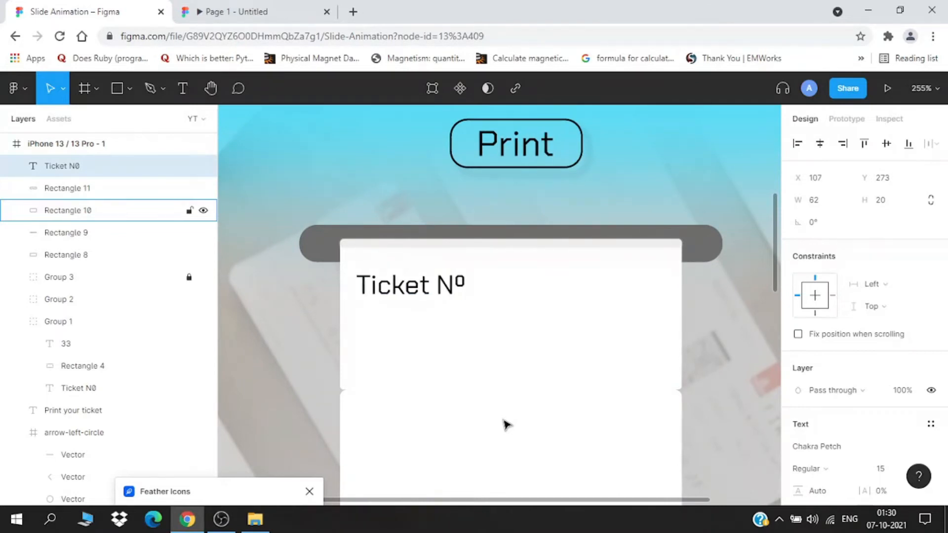
pyautogui.press('Down')
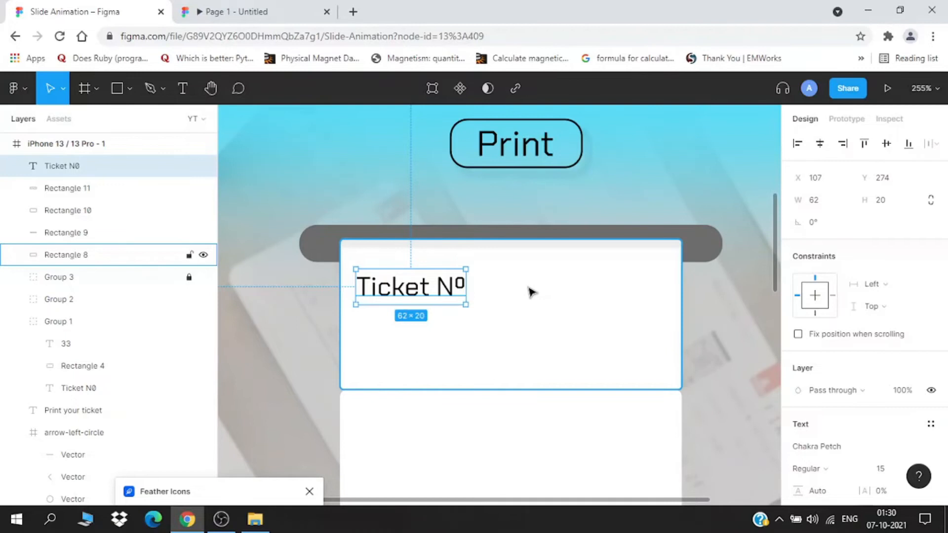
# Duplicate the ticket's "Ticket Nº" label to its right and replace the copy's text with "33"
pyautogui.scroll(1, 531, 292)
pyautogui.moveTo(437, 321); pyautogui.dragTo(622, 324)
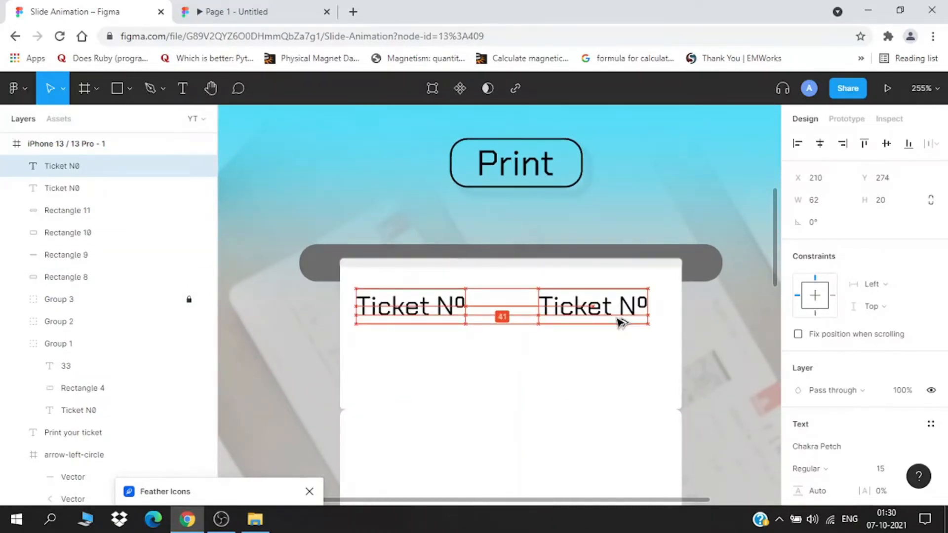
pyautogui.press('Return')
pyautogui.write('33')
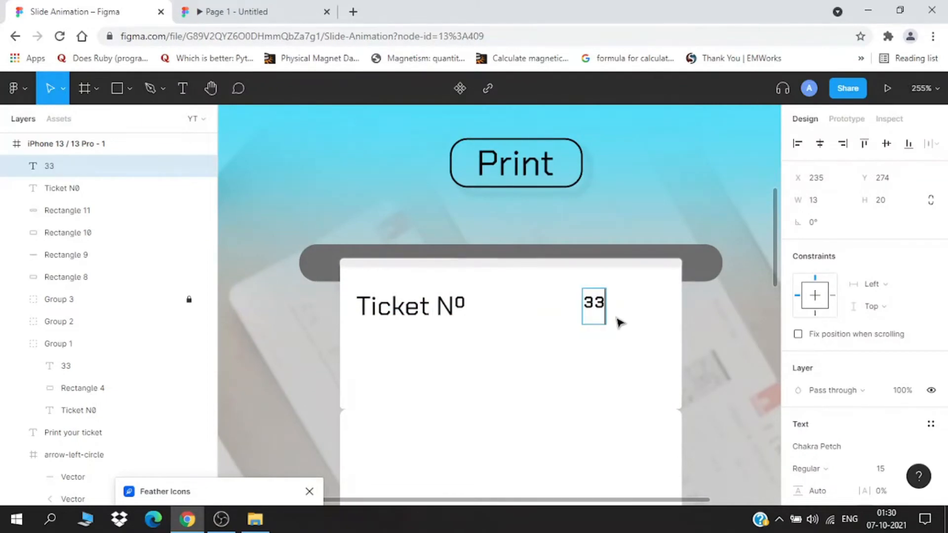
# Set the font size of the ticket's "33" to 50 and shorten its text box to a height of 50
pyautogui.hotkey('ctrl', 'a')
pyautogui.click(888, 473)
pyautogui.write('50')
pyautogui.press('Return')
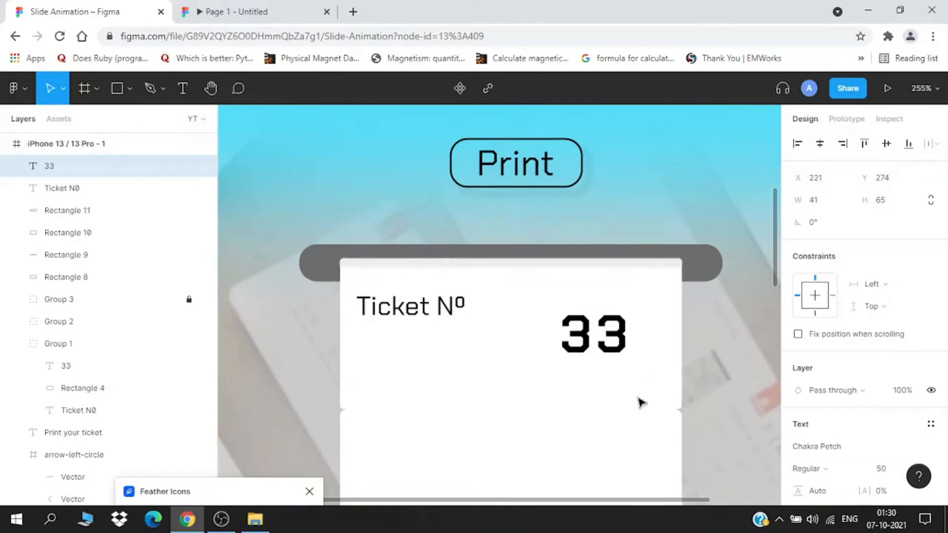
pyautogui.click(600, 386)
pyautogui.press('Escape')
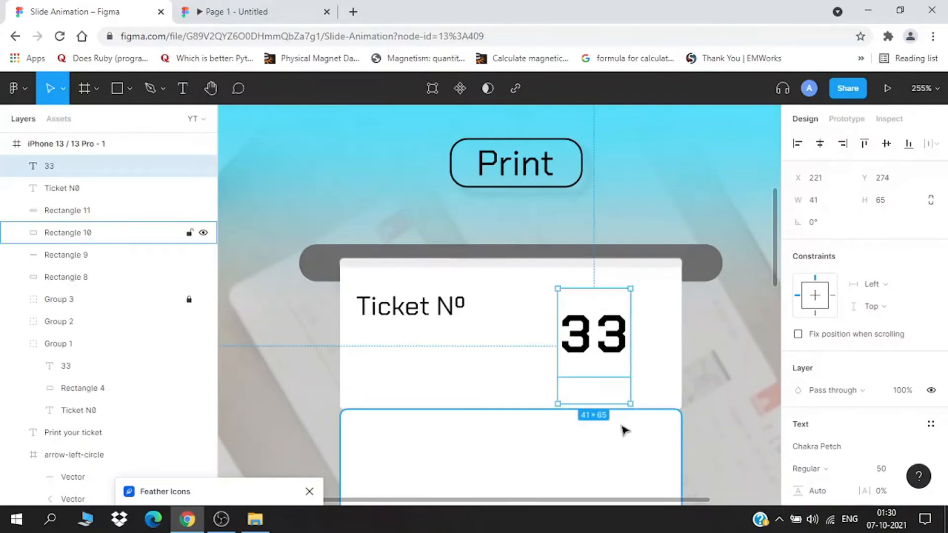
pyautogui.moveTo(615, 402); pyautogui.dragTo(615, 376)
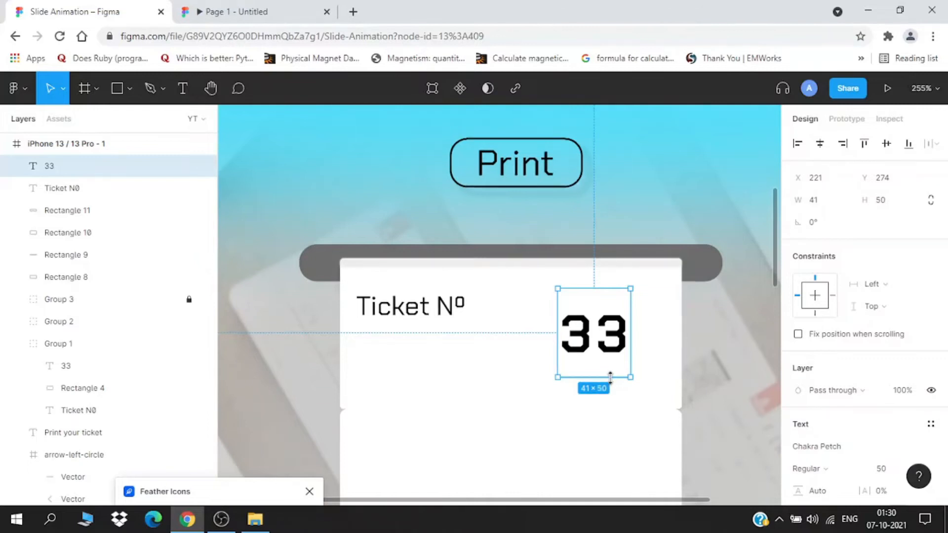
# Check the finished prototype, duplicate the ticket's "Ticket Nº" label directly below itself and change the copy's text to "Date:"
pyautogui.click(512, 398)
pyautogui.click(223, 7)
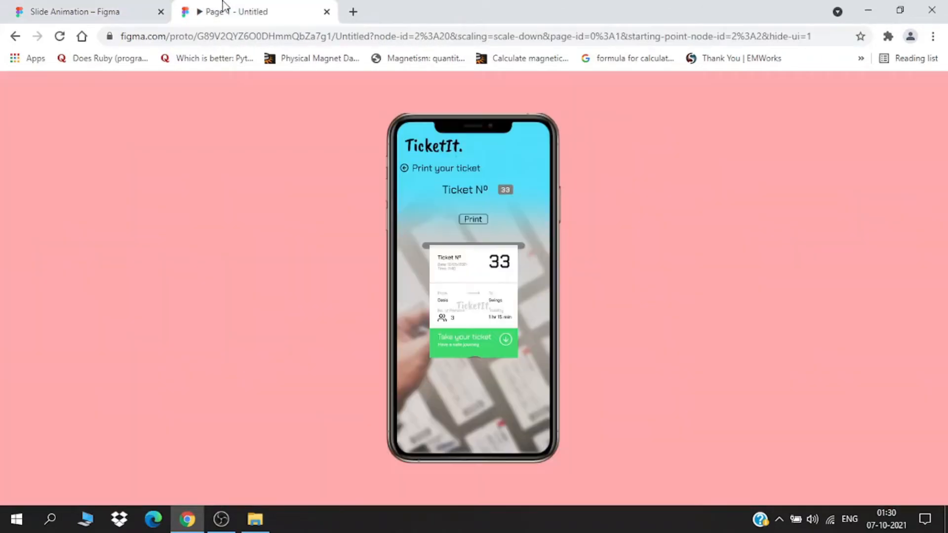
pyautogui.click(117, 9)
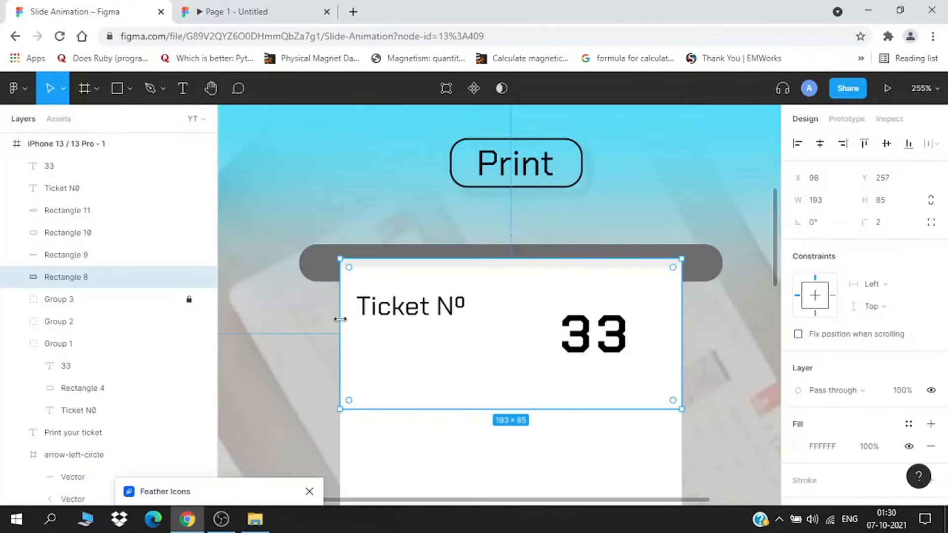
pyautogui.click(281, 364)
pyautogui.keyDown('ctrl'); pyautogui.scroll(3, 379, 366); pyautogui.keyUp('ctrl')
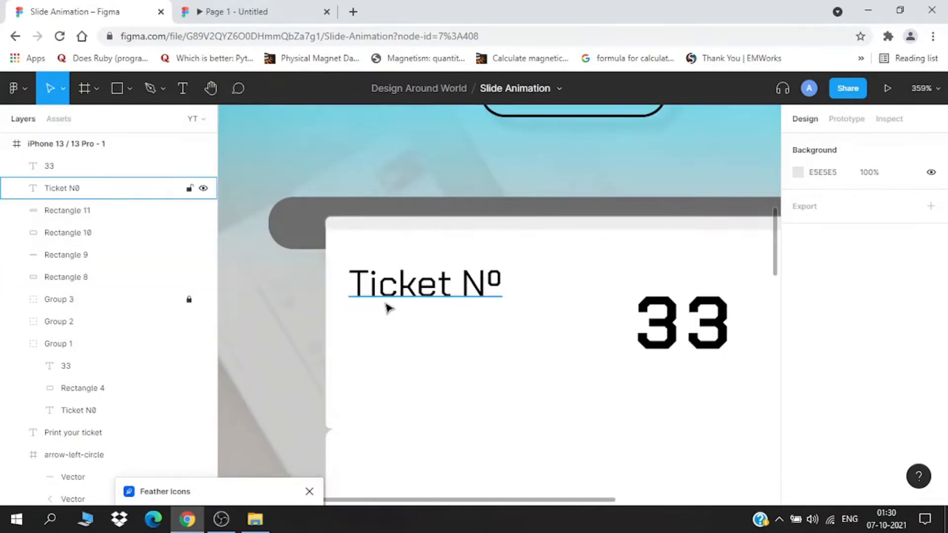
pyautogui.click(394, 290)
pyautogui.keyDown('alt'); pyautogui.moveTo(394, 291); pyautogui.dragTo(393, 330); pyautogui.keyUp('alt')
pyautogui.doubleClick(390, 328)
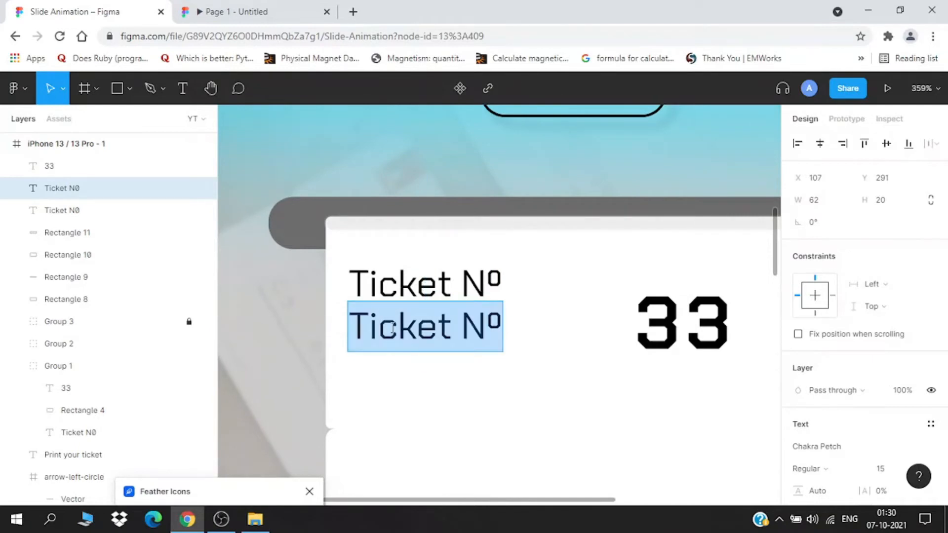
pyautogui.write('Date')
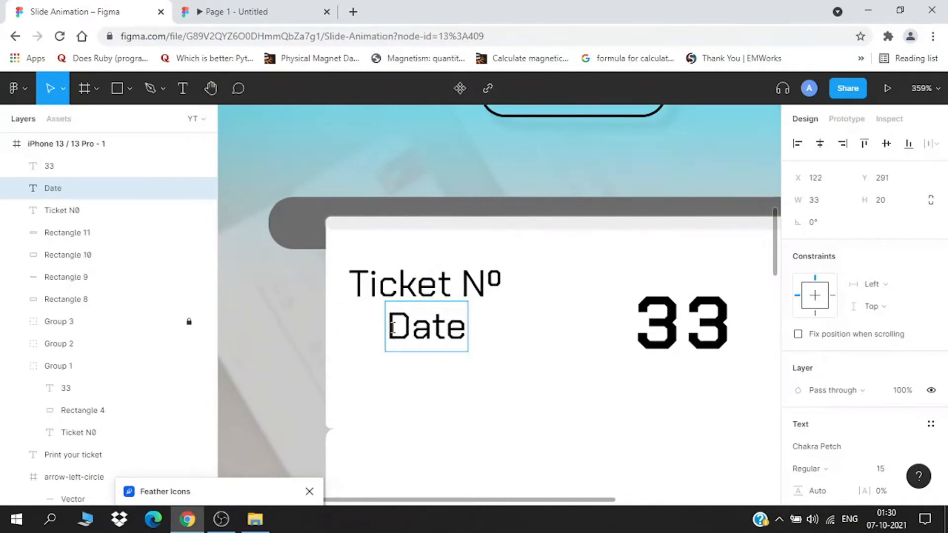
pyautogui.write(':')
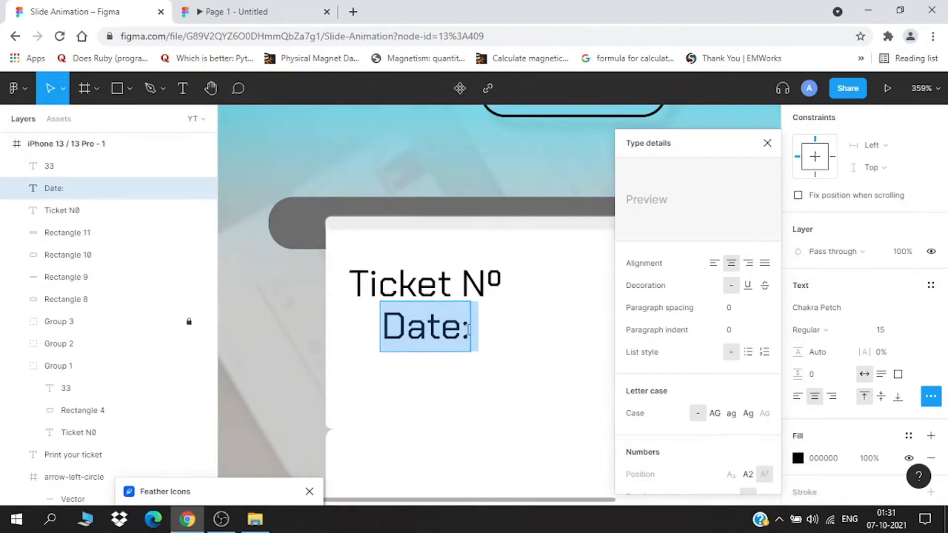
# Complete the line as "Date: 06/07/2021" and set its number position from superscript to normal
pyautogui.click(468, 330)
pyautogui.write('06/07')
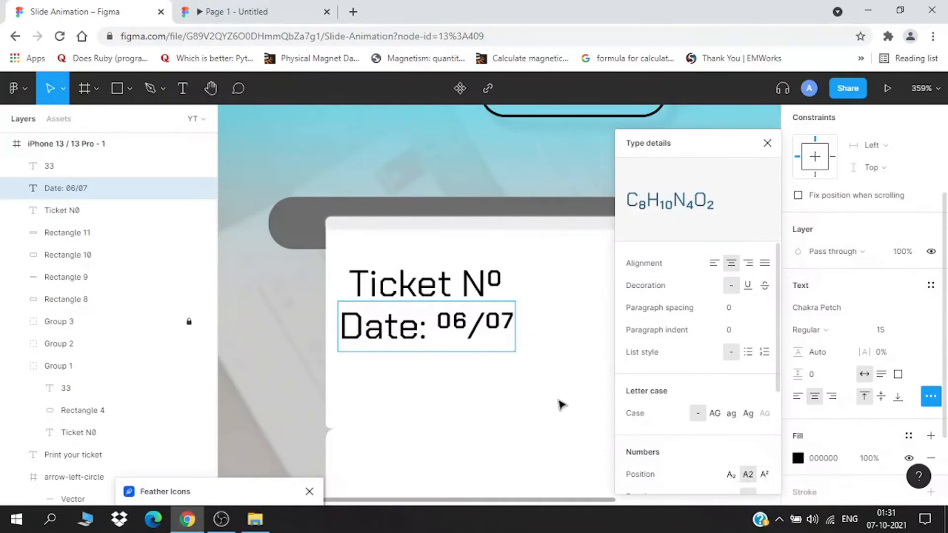
pyautogui.tripleClick(471, 344)
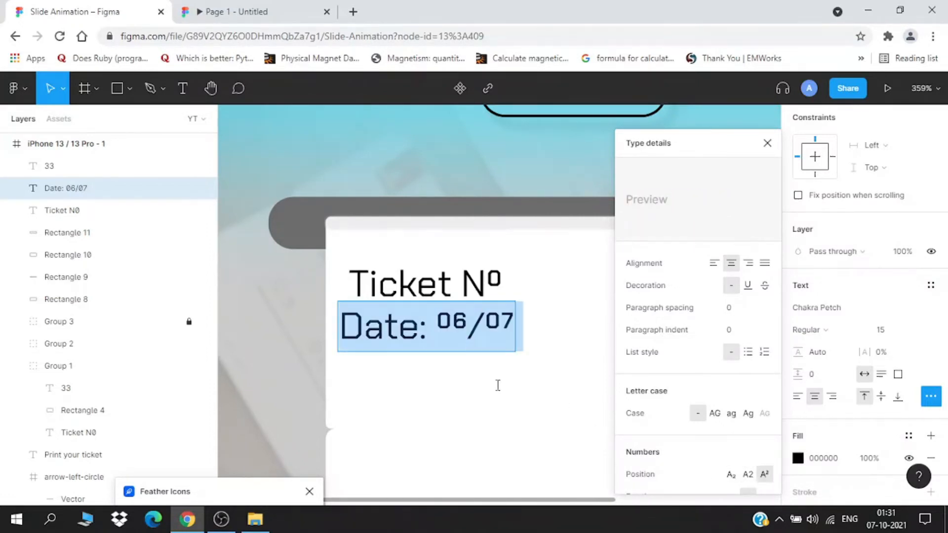
pyautogui.click(748, 476)
pyautogui.press('Escape')
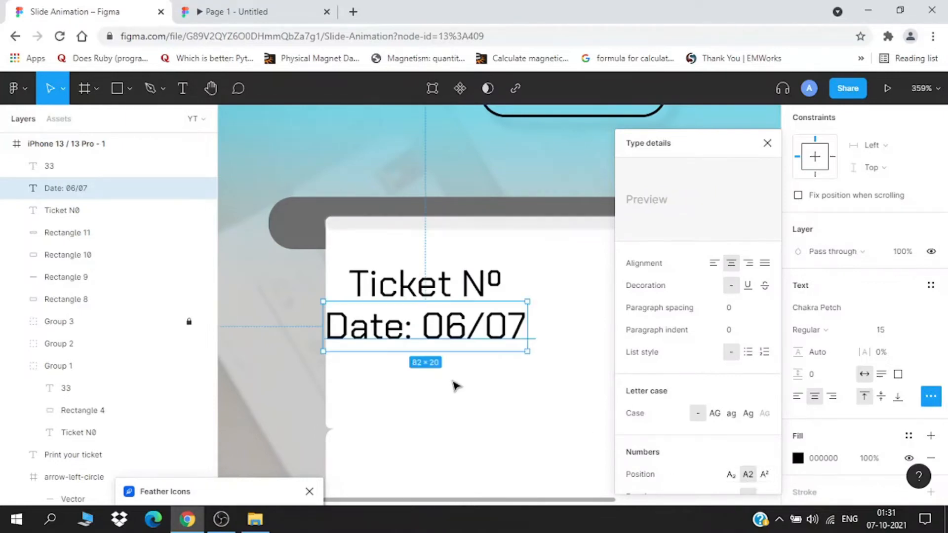
pyautogui.doubleClick(521, 337)
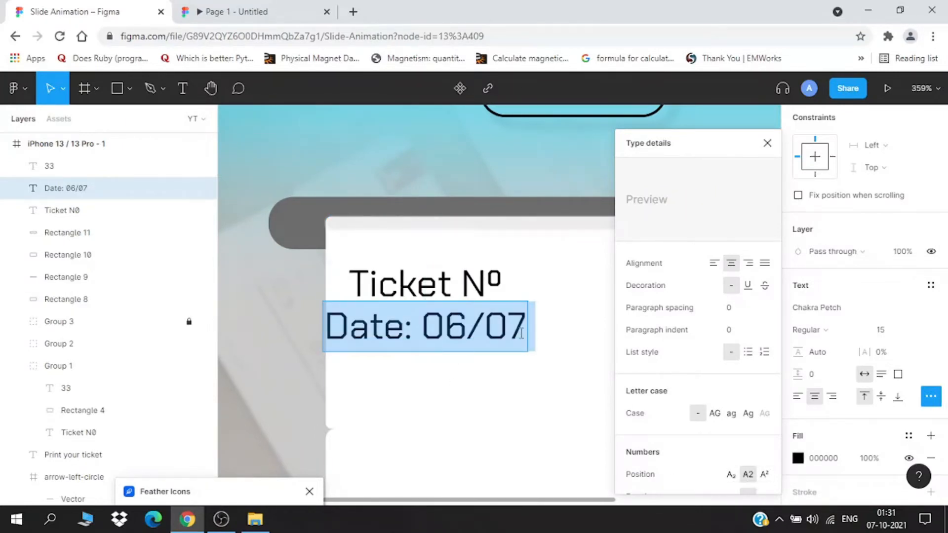
pyautogui.click(522, 334)
pyautogui.write('/2021')
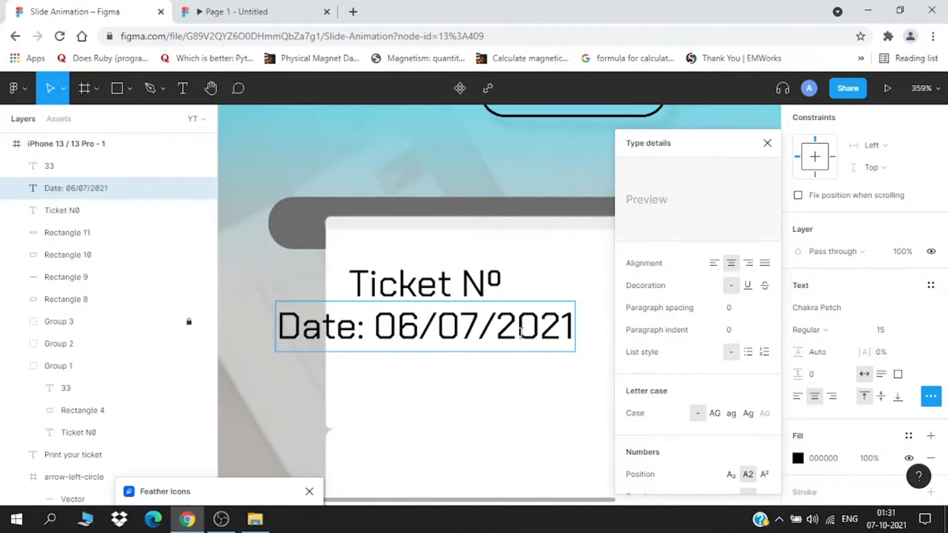
# Try font sizes 10, 8 and 5 on the date line and settle on size 7
pyautogui.scroll(-3, 526, 346)
pyautogui.moveTo(505, 373); pyautogui.dragTo(462, 325)
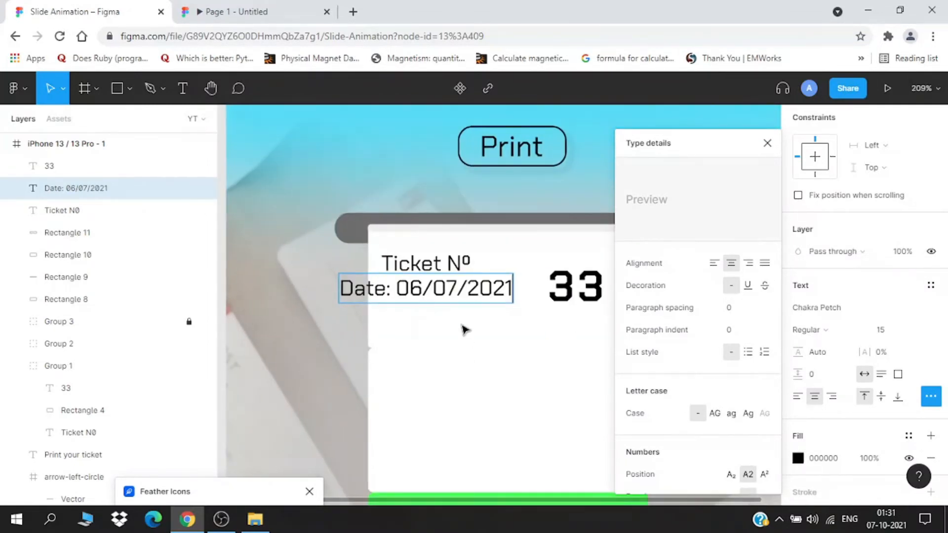
pyautogui.tripleClick(462, 296)
pyautogui.click(900, 336)
pyautogui.write('10')
pyautogui.press('Return')
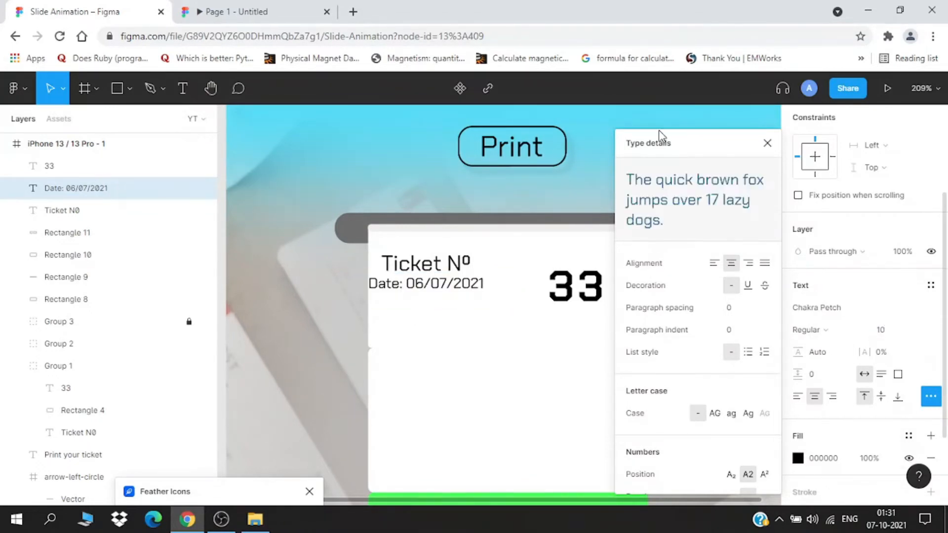
pyautogui.click(768, 142)
pyautogui.click(888, 331)
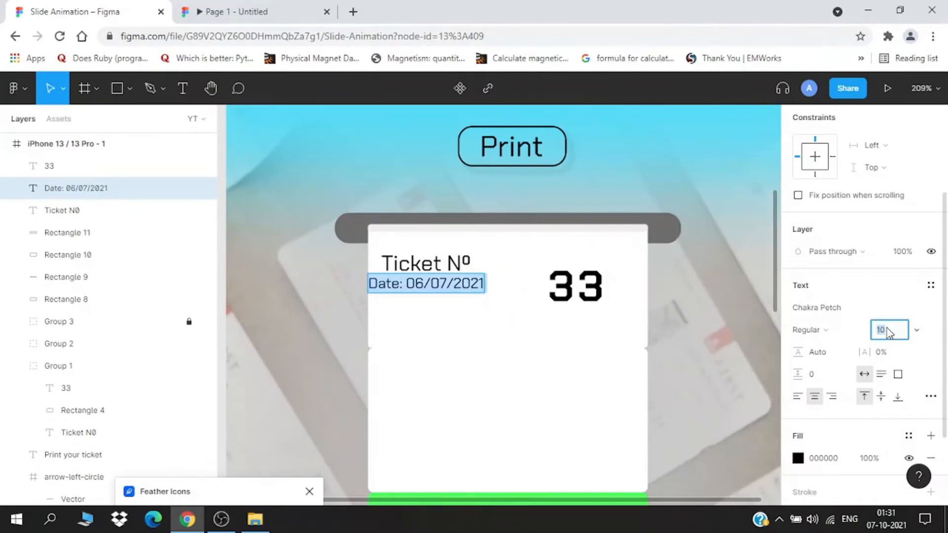
pyautogui.write('8')
pyautogui.press('Return')
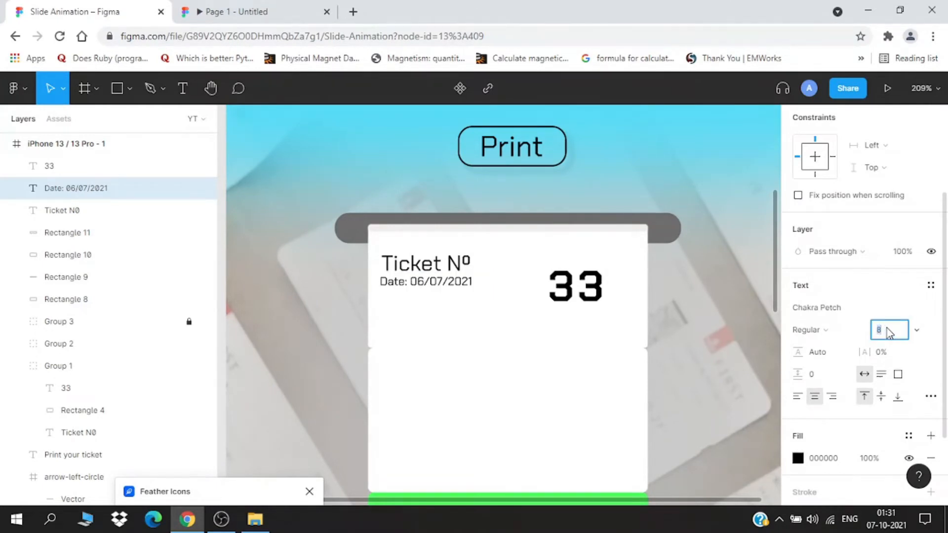
pyautogui.write('5')
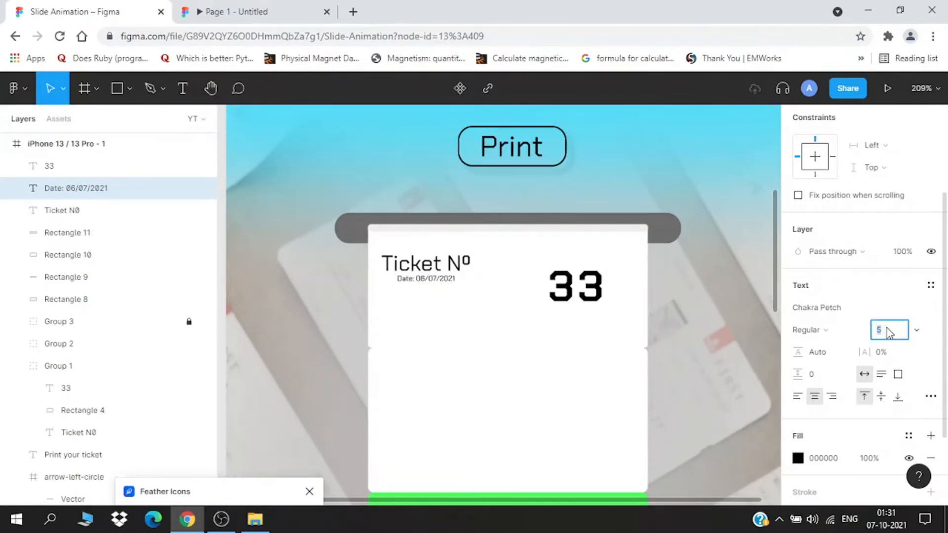
pyautogui.write('4')
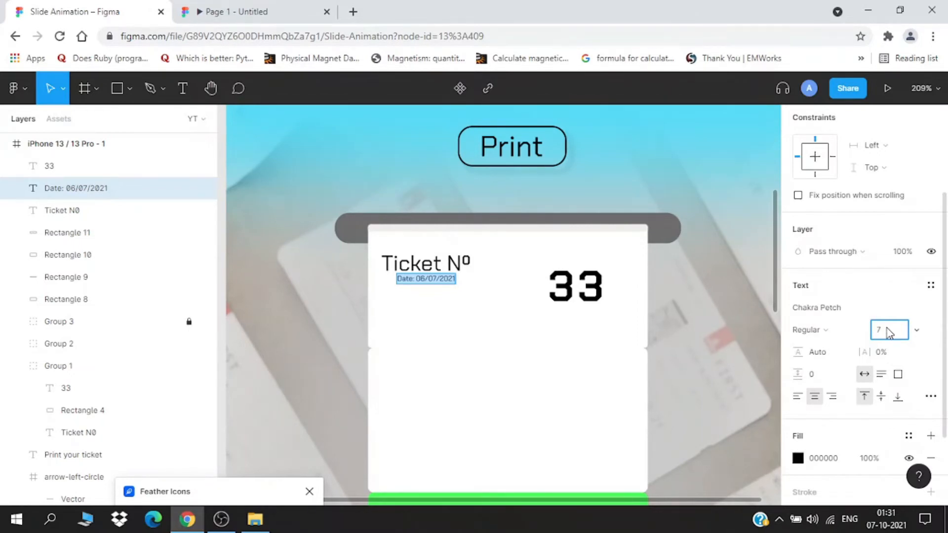
pyautogui.press('Escape')
# Compare with the finished prototype, reduce the font size of the ticket's "Ticket Nº" label and adjust its spacing with the date line below
pyautogui.click(299, 7)
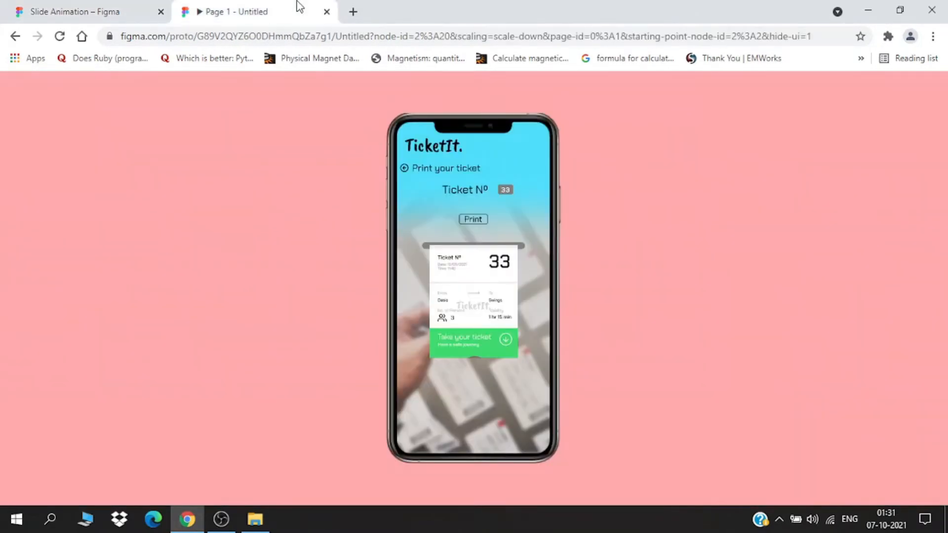
pyautogui.click(42, 7)
pyautogui.scroll(3, 388, 300)
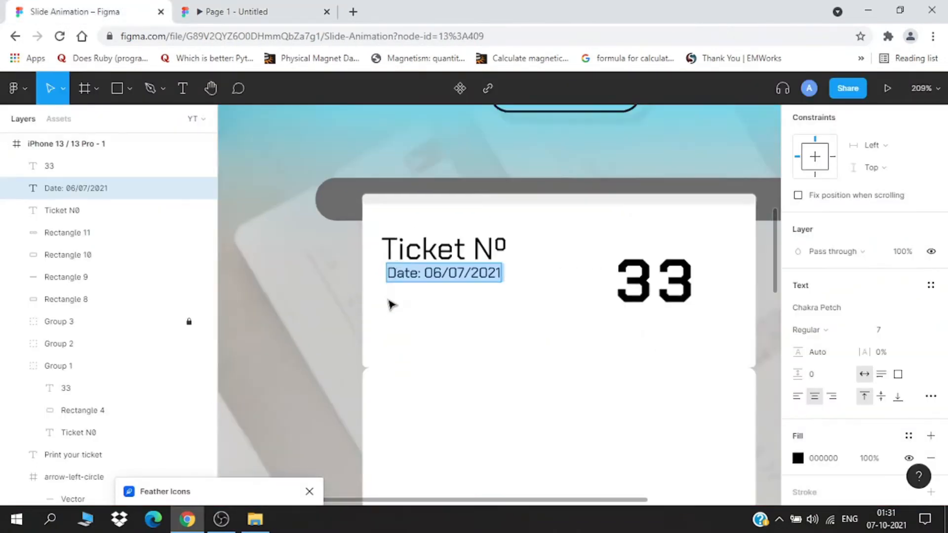
pyautogui.scroll(1, 453, 294)
pyautogui.click(260, 8)
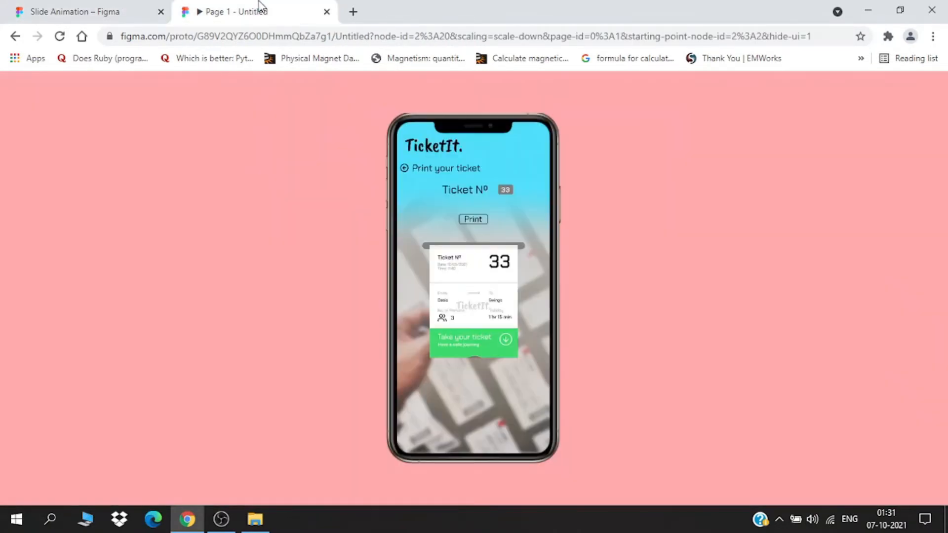
pyautogui.click(133, 9)
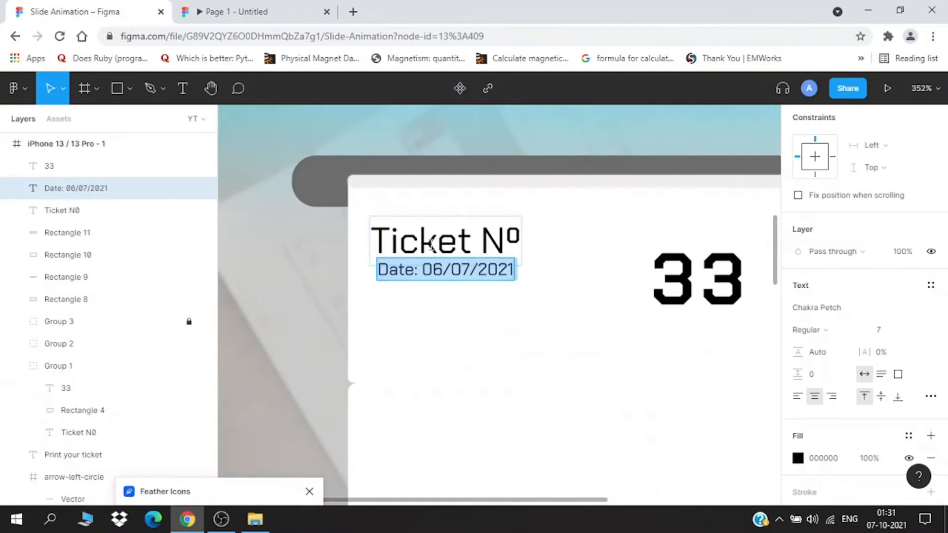
pyautogui.doubleClick(459, 250)
pyautogui.tripleClick(495, 242)
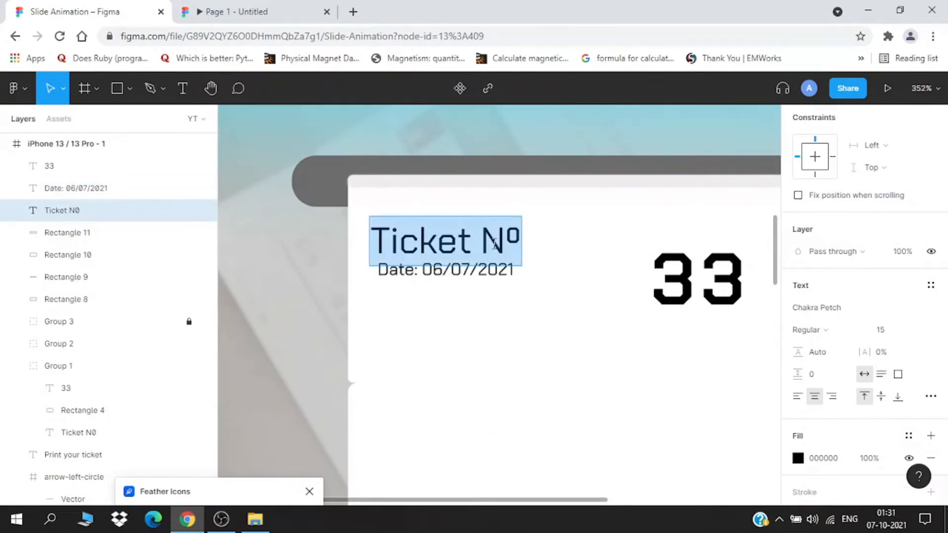
pyautogui.click(883, 332)
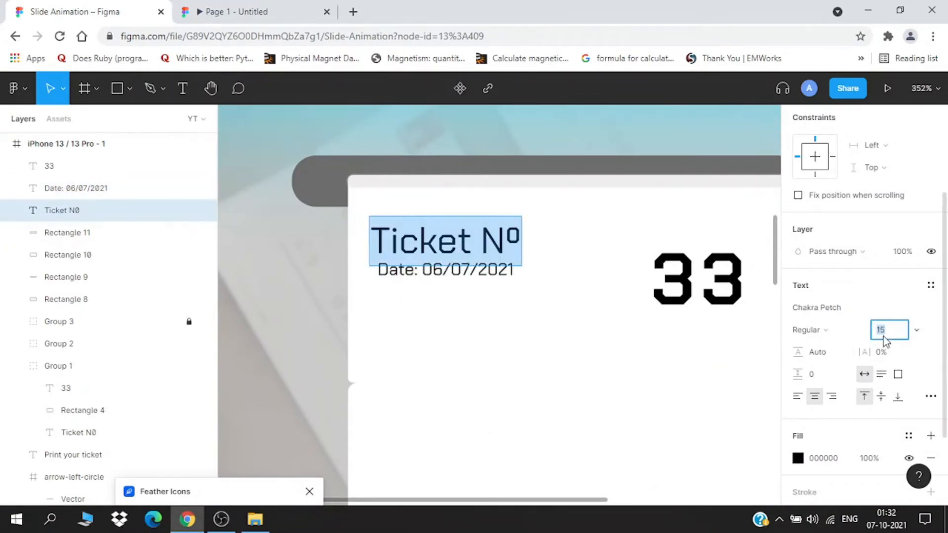
pyautogui.press('Return')
pyautogui.press('Escape')
pyautogui.moveTo(453, 238); pyautogui.dragTo(454, 274)
pyautogui.click(451, 271)
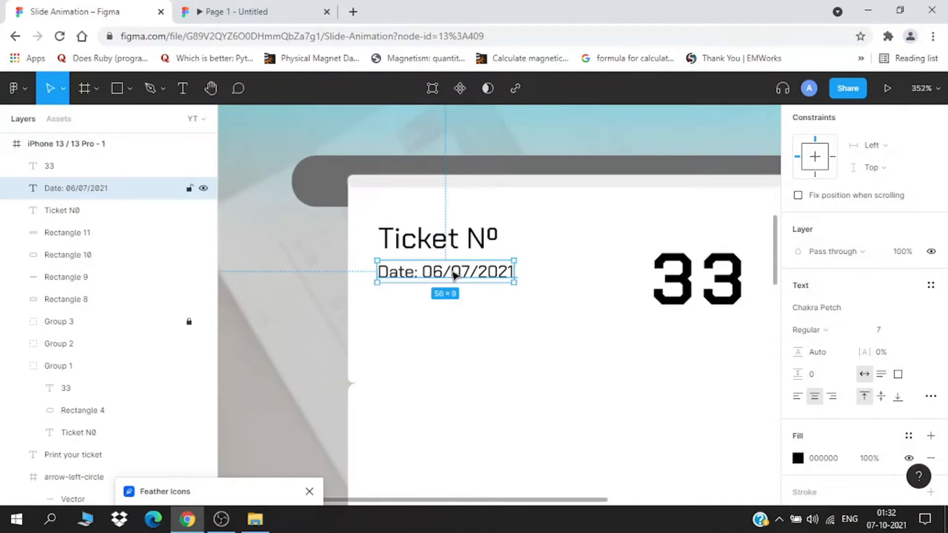
# Set the font size of the ticket's date line to 9
pyautogui.doubleClick(454, 275)
pyautogui.click(898, 336)
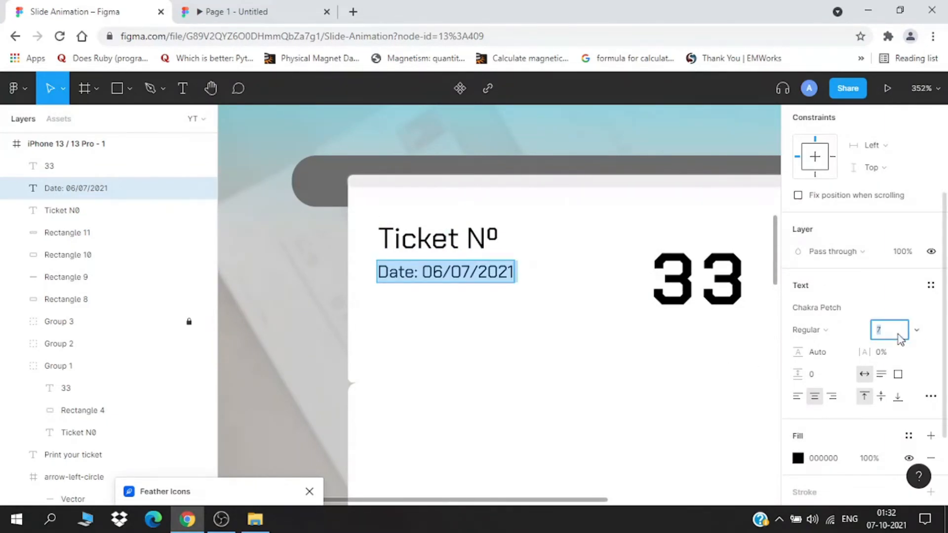
pyautogui.write('9')
pyautogui.press('Return')
pyautogui.press('Escape')
# Recolour the date line's text to grey 949494
pyautogui.moveTo(493, 282); pyautogui.dragTo(510, 277)
pyautogui.doubleClick(510, 277)
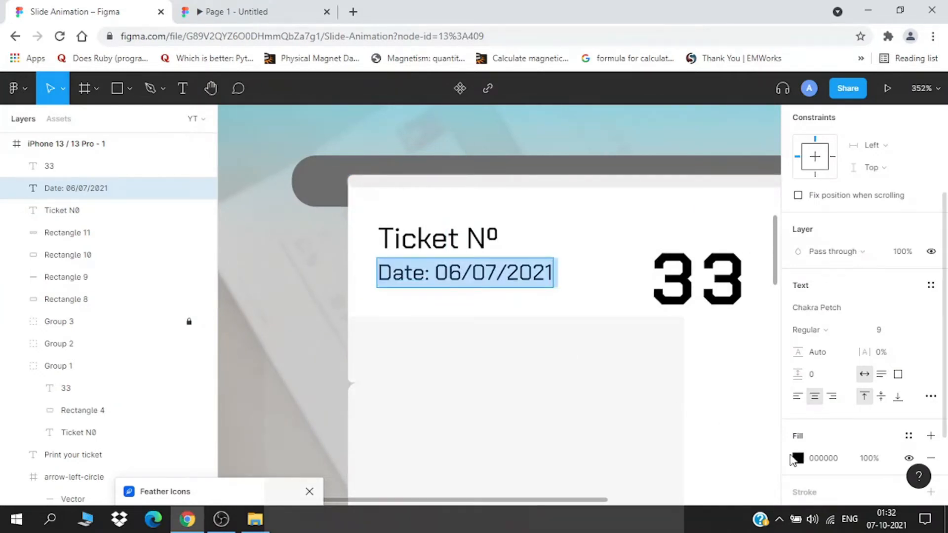
pyautogui.click(797, 458)
pyautogui.moveTo(641, 241); pyautogui.dragTo(614, 232)
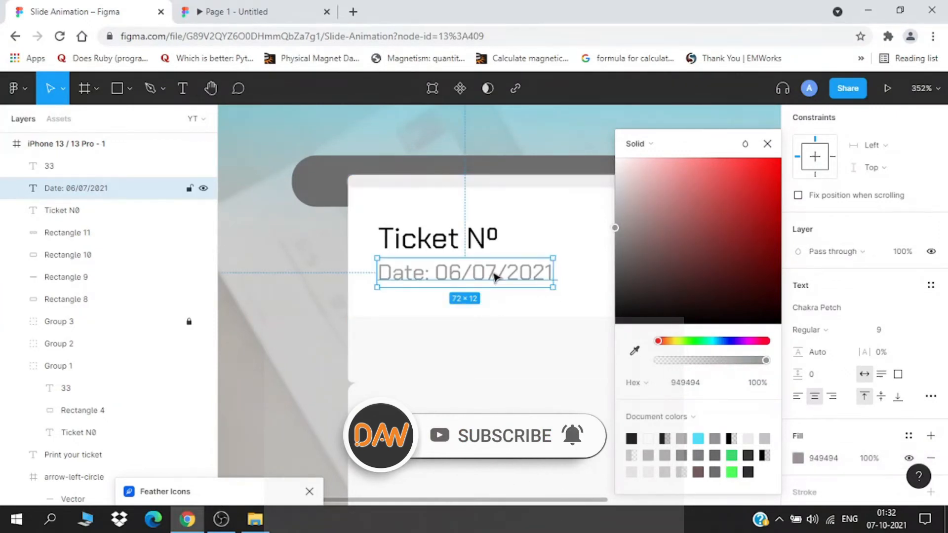
# Duplicate the date line directly below itself and change the copy's text to "Time: 16:05"
pyautogui.moveTo(495, 277); pyautogui.dragTo(496, 304)
pyautogui.doubleClick(494, 303)
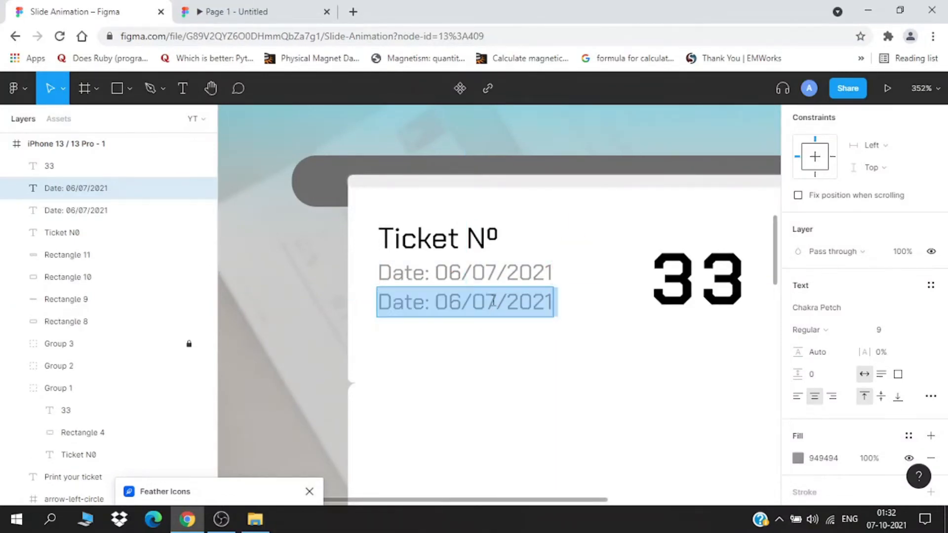
pyautogui.write('Time:')
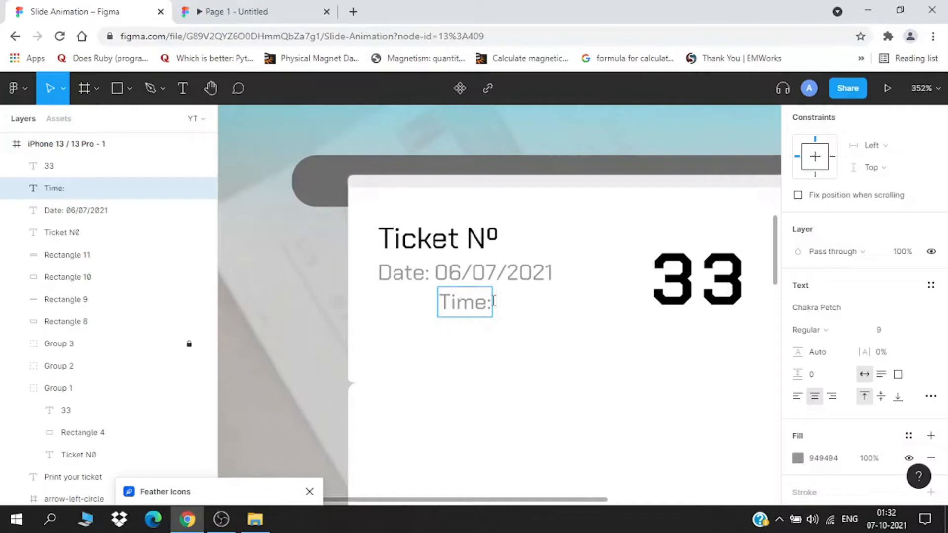
pyautogui.write('16')
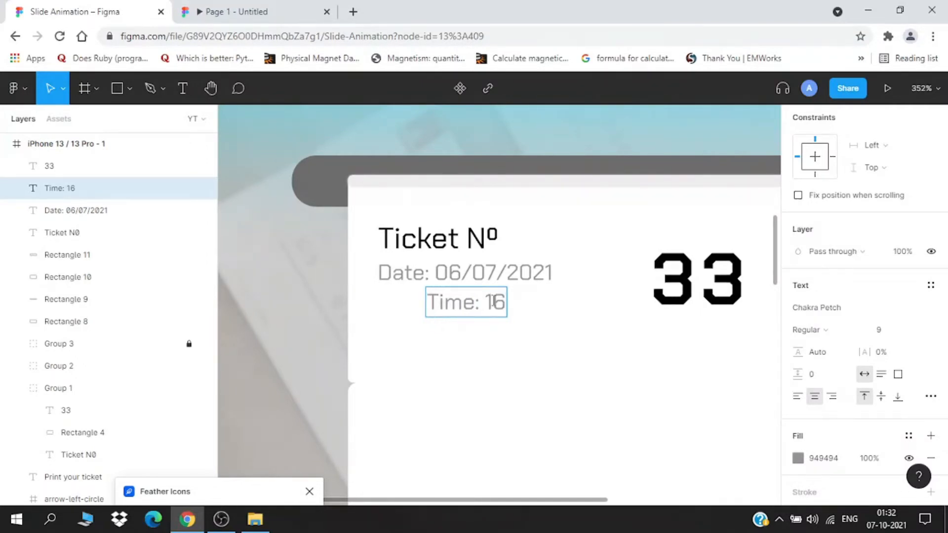
pyautogui.write(':05')
pyautogui.press('Escape')
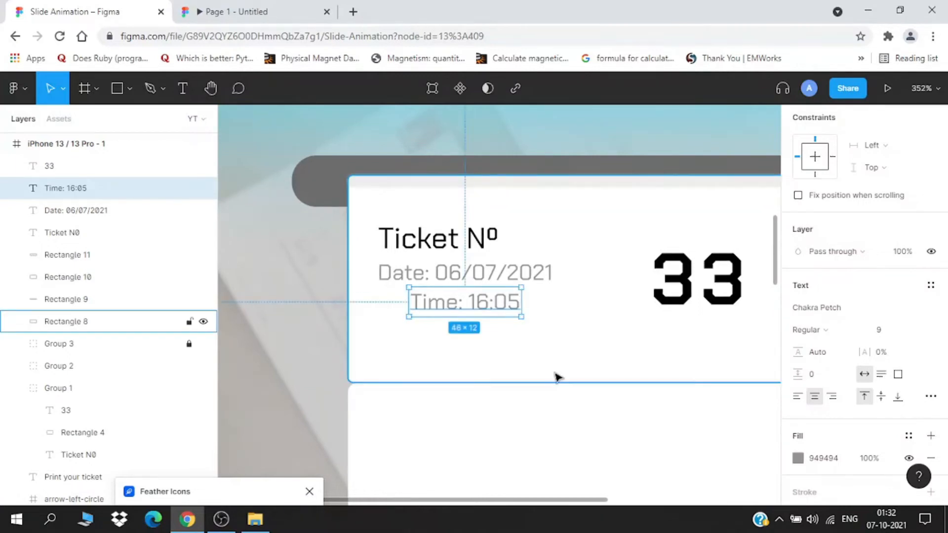
# Shift the time line left to align its left edge with the date line and the "Ticket Nº" label
pyautogui.hotkey('shift', 'Left')
pyautogui.press('Left')
pyautogui.press('Left')
pyautogui.press('Left')
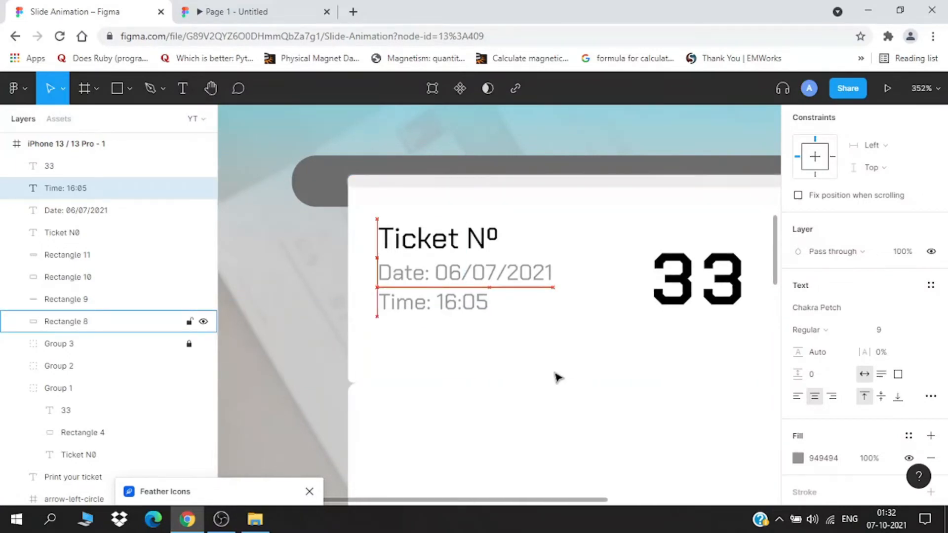
# Set the font size of the large "33" on the printed ticket to 60
pyautogui.scroll(-5, 673, 336)
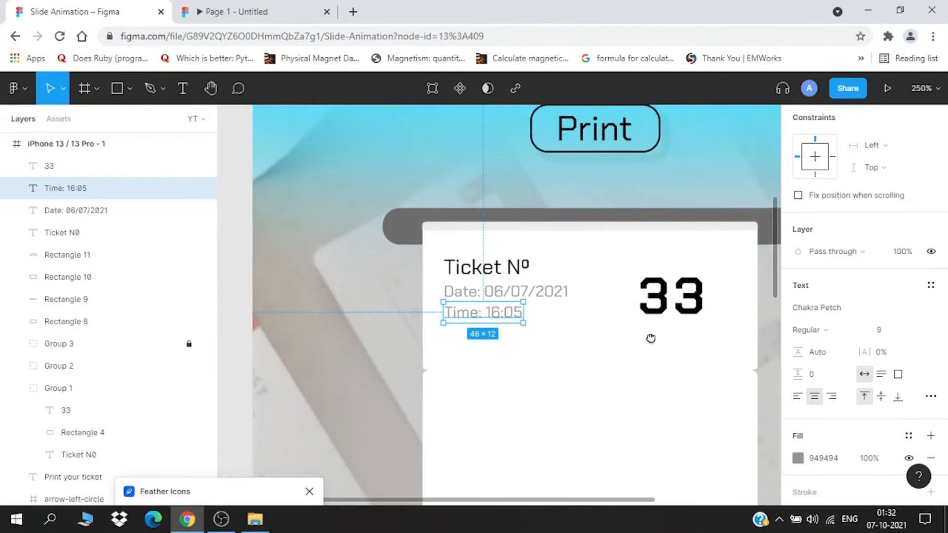
pyautogui.click(574, 376)
pyautogui.doubleClick(575, 376)
pyautogui.click(894, 330)
pyautogui.write('60')
pyautogui.press('Return')
pyautogui.press('Escape')
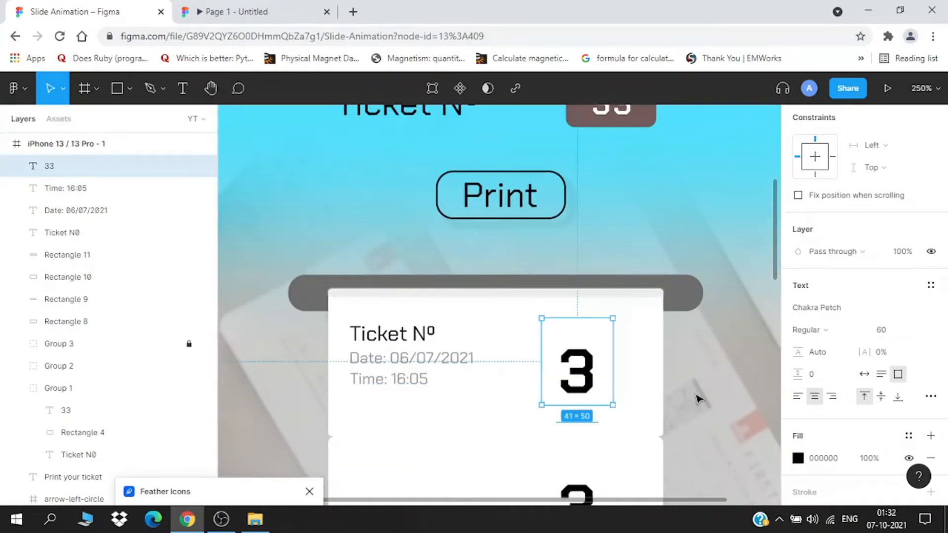
# Widen the text box of the ticket's large "33" to fit both digits on one line and raise it beside the ticket details
pyautogui.click(612, 374)
pyautogui.click(608, 368)
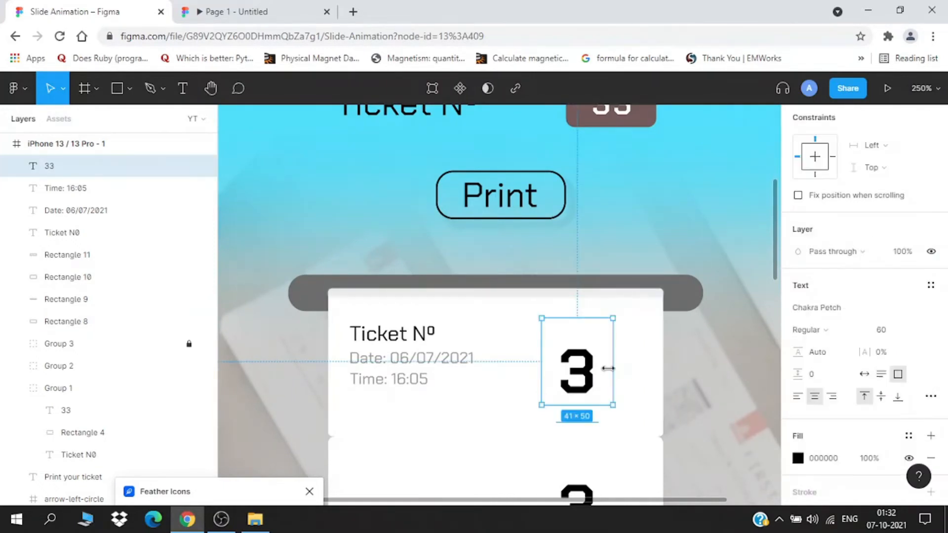
pyautogui.moveTo(613, 369)
pyautogui.mouseDown()
pyautogui.moveTo(621, 371)
pyautogui.moveTo(610, 365)
pyautogui.moveTo(615, 354)
pyautogui.mouseUp()
pyautogui.press('Escape')
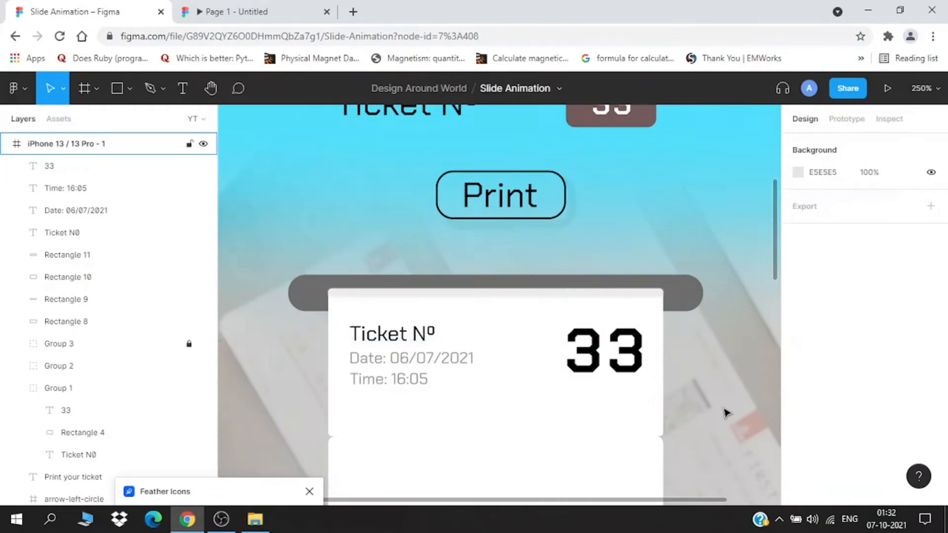
# Compare the whole ticket screen with the finished prototype
pyautogui.scroll(-5, 724, 411)
pyautogui.click(305, 7)
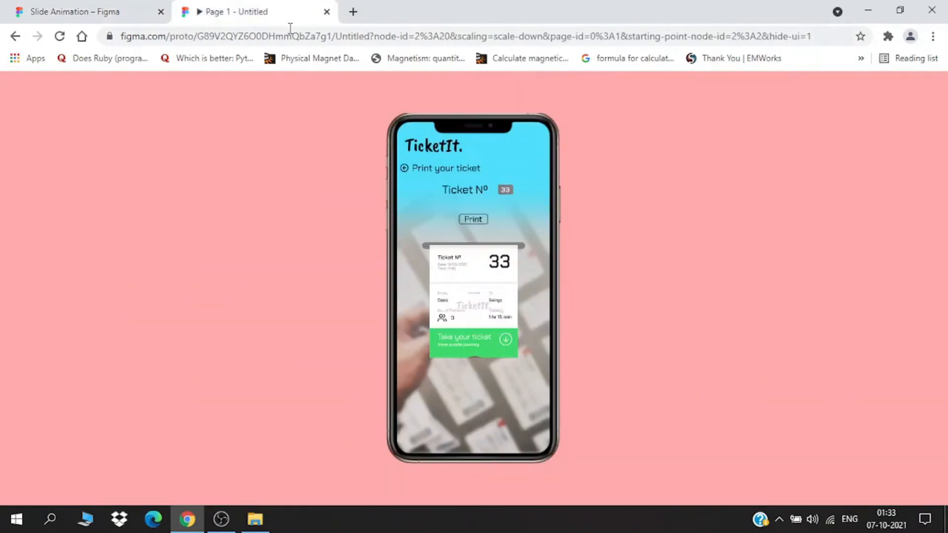
pyautogui.click(97, 9)
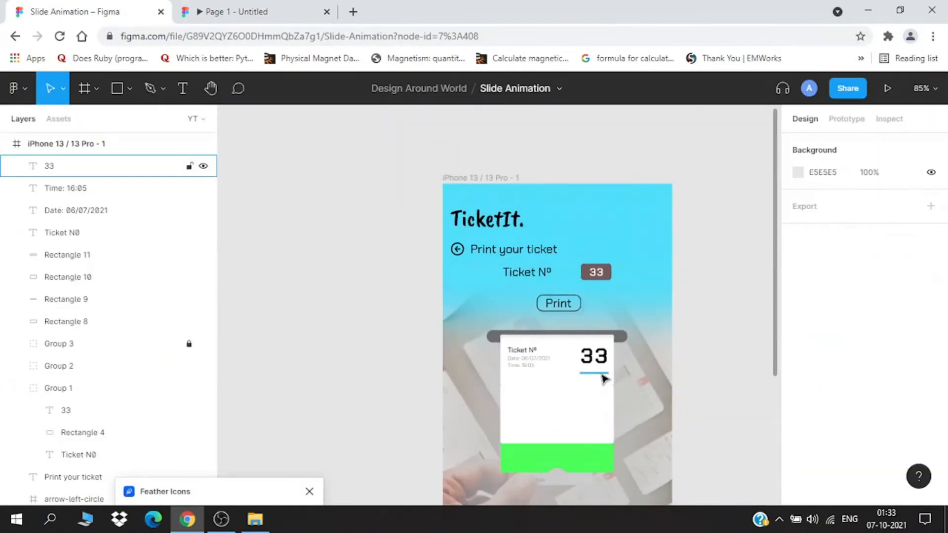
# Shorten the white ticket header rectangle by raising its lower edge to just beneath the date and time text
pyautogui.scroll(5, 566, 374)
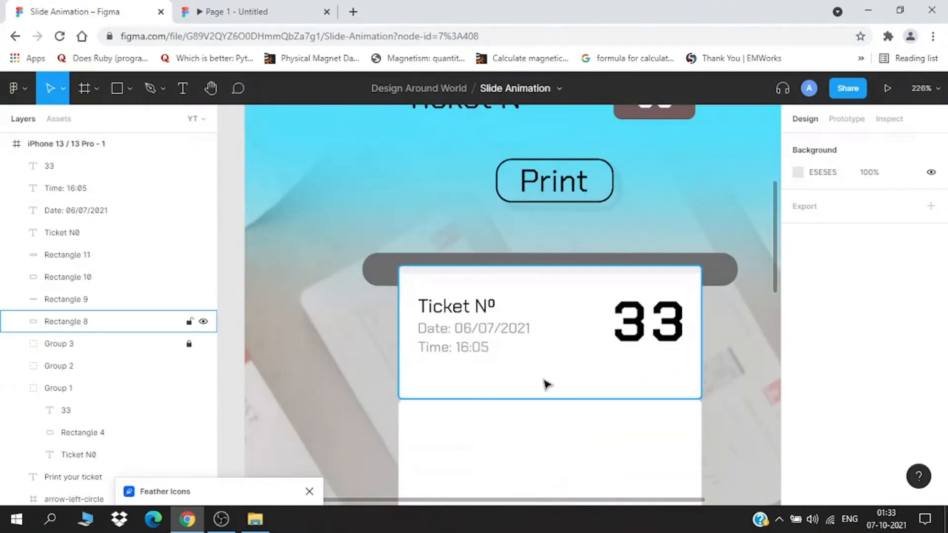
pyautogui.click(548, 386)
pyautogui.moveTo(553, 395); pyautogui.dragTo(553, 377)
pyautogui.press('Return')
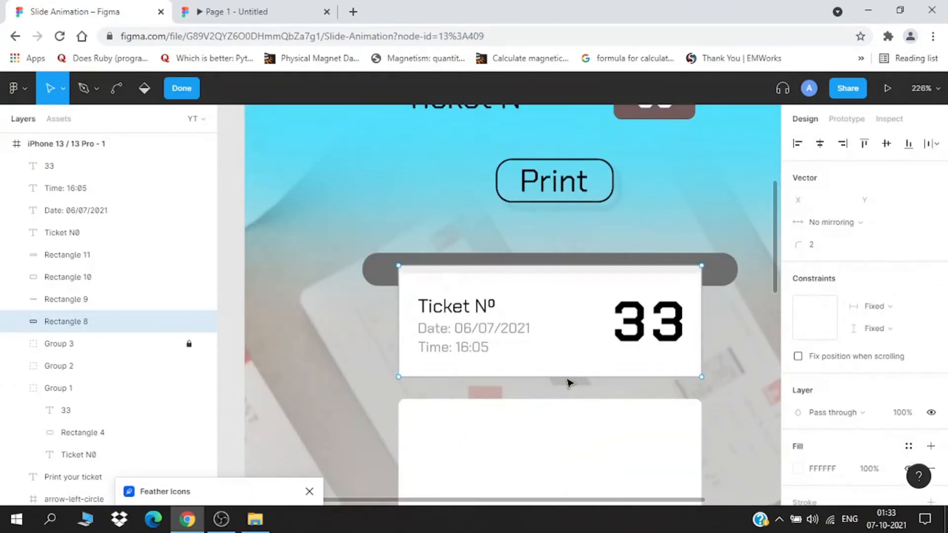
pyautogui.click(567, 379)
# Move the lower white rectangle and the green rectangle up together until they meet the shortened ticket header
pyautogui.scroll(-2, 567, 381)
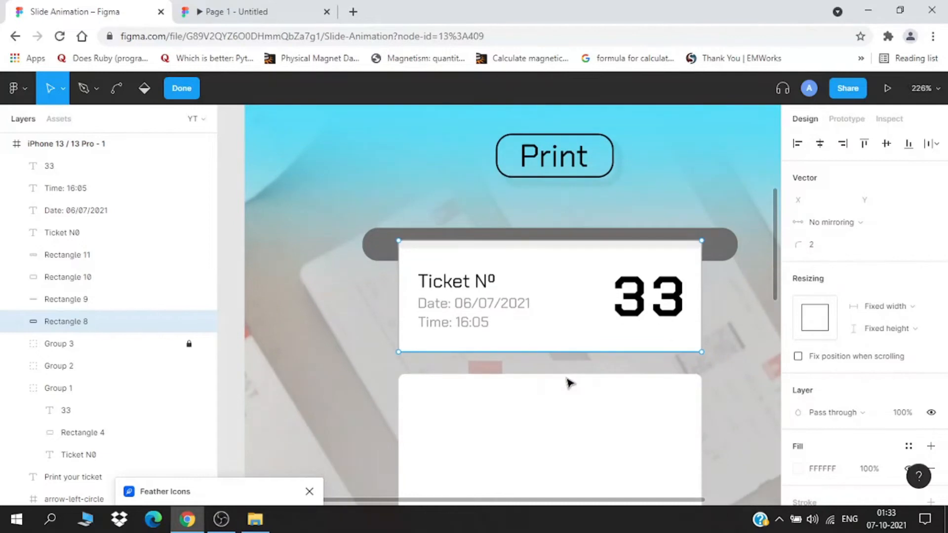
pyautogui.scroll(-5, 571, 405)
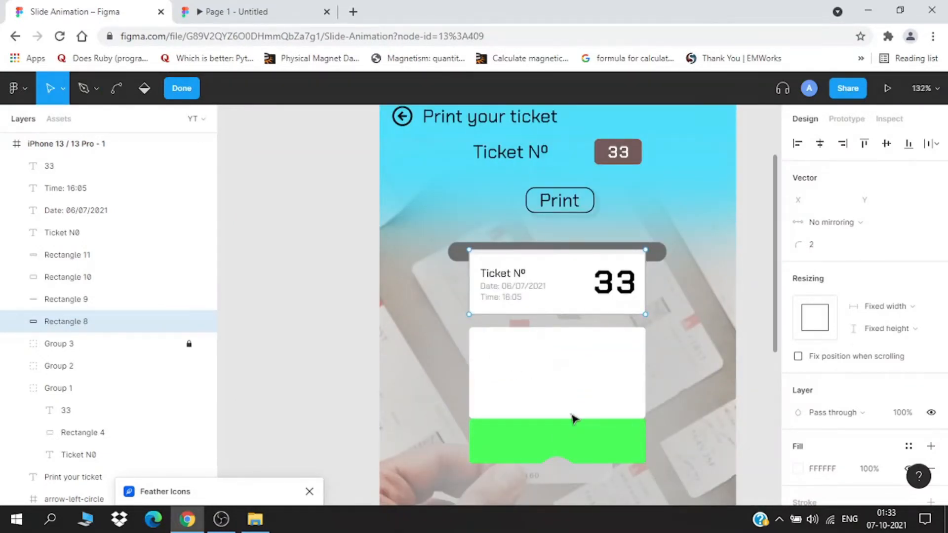
pyautogui.click(78, 299)
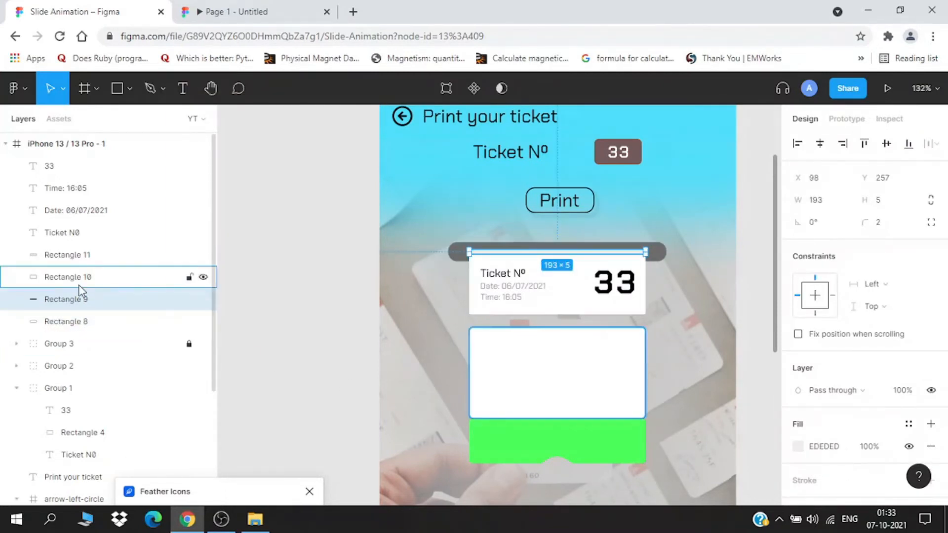
pyautogui.click(99, 258)
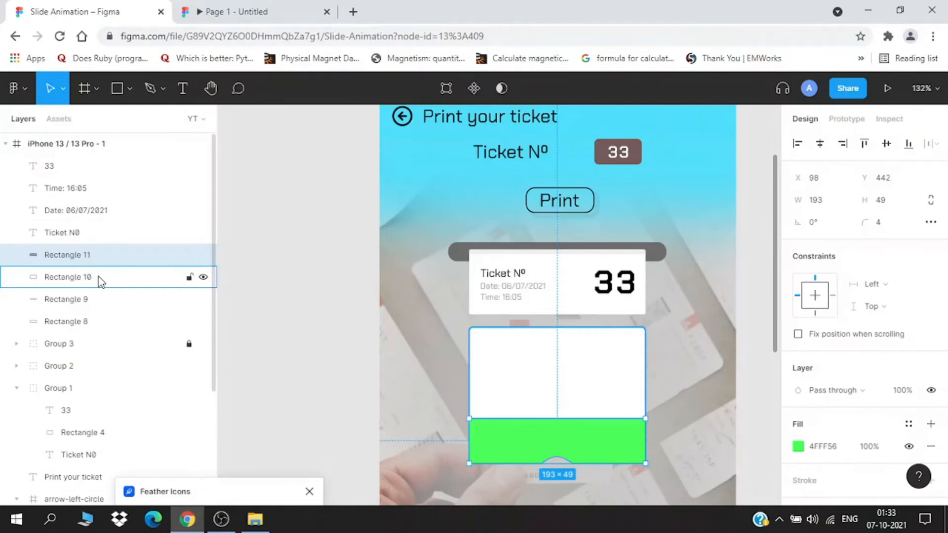
pyautogui.keyDown('shift'); pyautogui.click(101, 281); pyautogui.keyUp('shift')
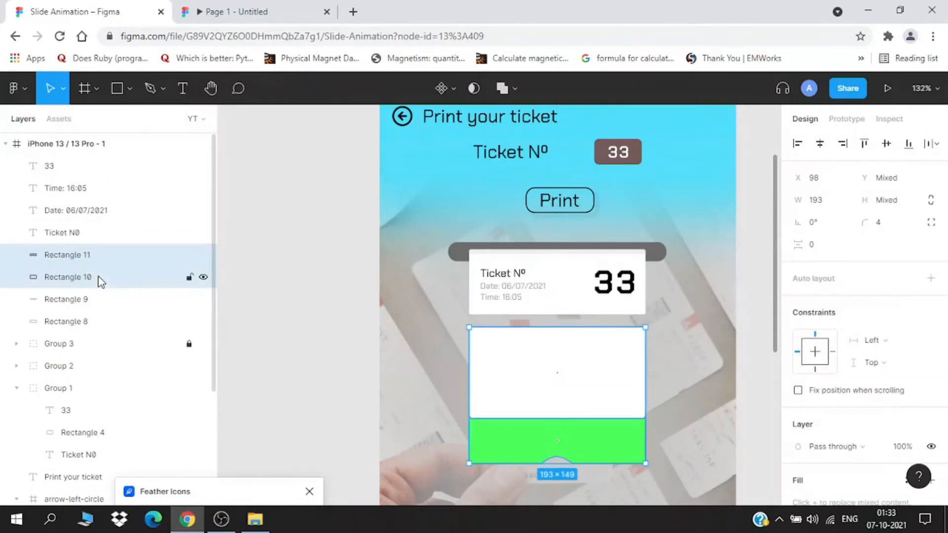
pyautogui.press('Up')
pyautogui.press('Up')
pyautogui.press('Up')
pyautogui.press('Up')
pyautogui.press('Up')
pyautogui.press('Up')
pyautogui.press('Up')
pyautogui.press('Up')
pyautogui.press('Up')
pyautogui.press('Up')
pyautogui.press('Up')
pyautogui.press('Up')
pyautogui.press('Up')
pyautogui.press('Up')
pyautogui.press('Up')
pyautogui.press('Up')
pyautogui.press('Up')
pyautogui.press('Up')
pyautogui.press('Up')
pyautogui.press('Up')
pyautogui.press('Up')
pyautogui.press('Up')
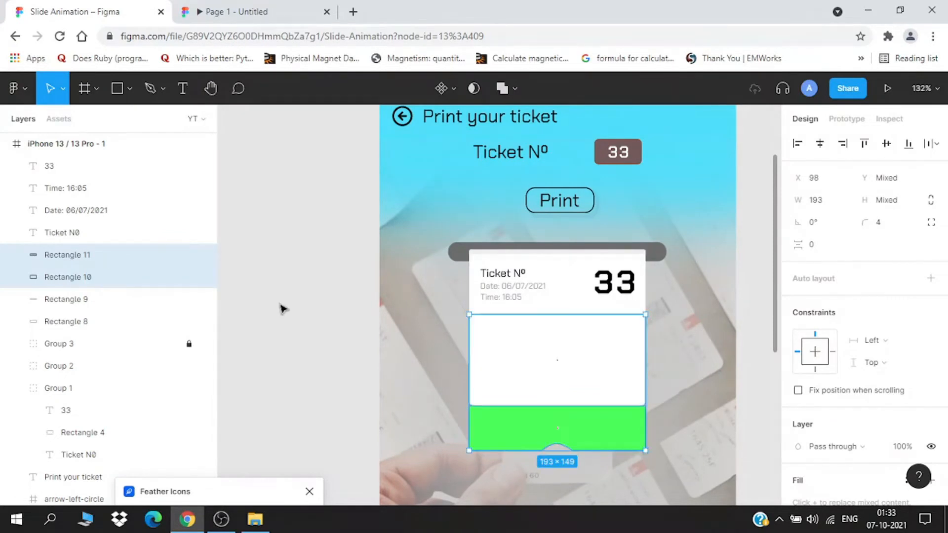
pyautogui.scroll(3, 603, 332)
pyautogui.click(745, 371)
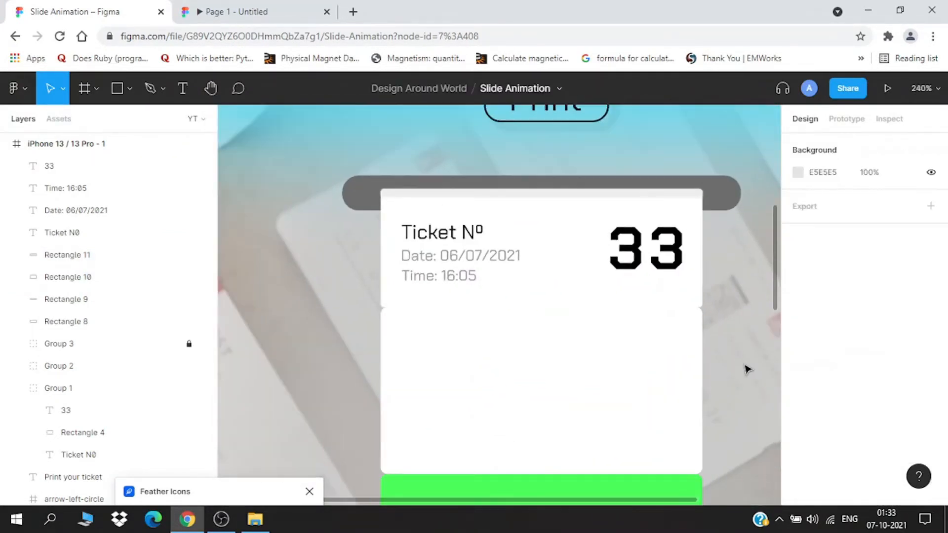
# After checking the reference prototype, duplicate the "Ticket Nº" label into the lower white card and change its text to "From"
pyautogui.moveTo(745, 371); pyautogui.dragTo(683, 291)
pyautogui.click(275, 11)
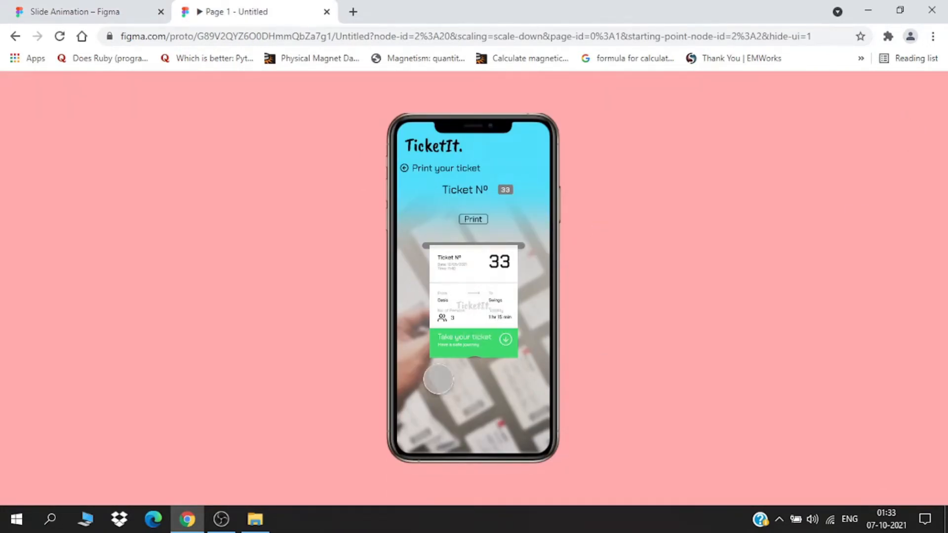
pyautogui.click(112, 6)
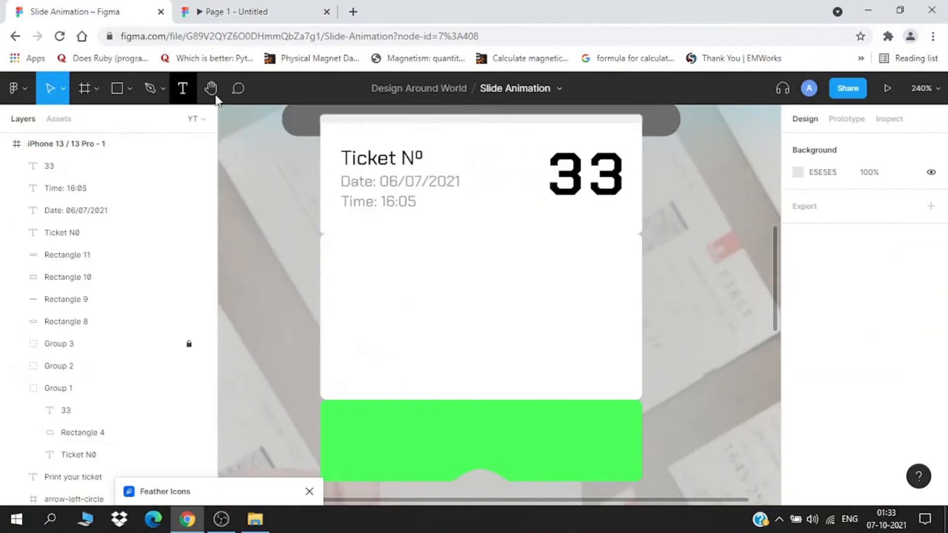
pyautogui.click(374, 161)
pyautogui.keyDown('alt'); pyautogui.moveTo(374, 162); pyautogui.dragTo(375, 268); pyautogui.keyUp('alt')
pyautogui.doubleClick(372, 262)
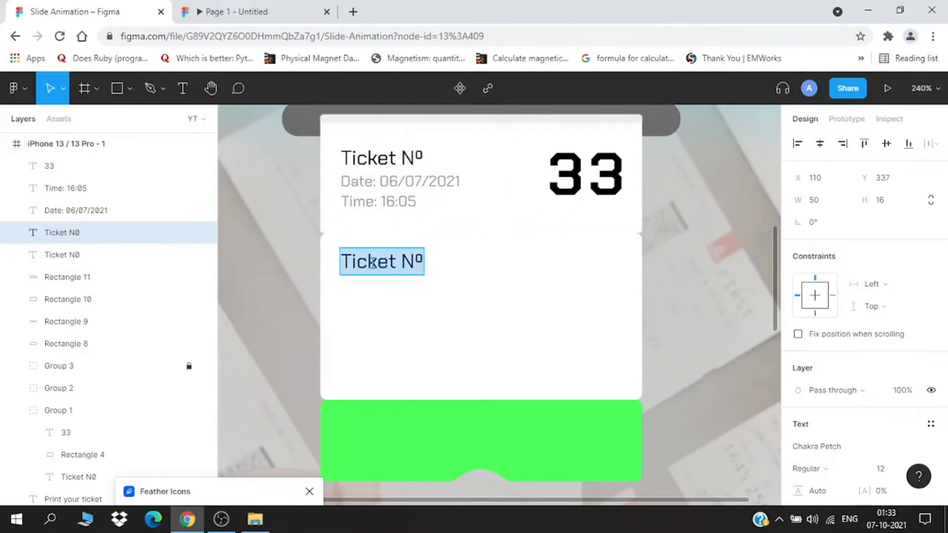
pyautogui.write('From')
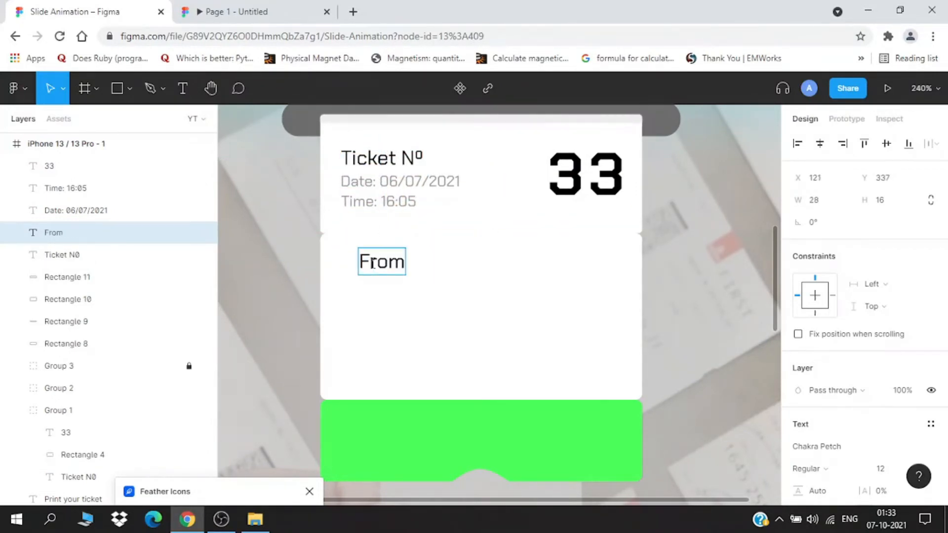
pyautogui.press('Escape')
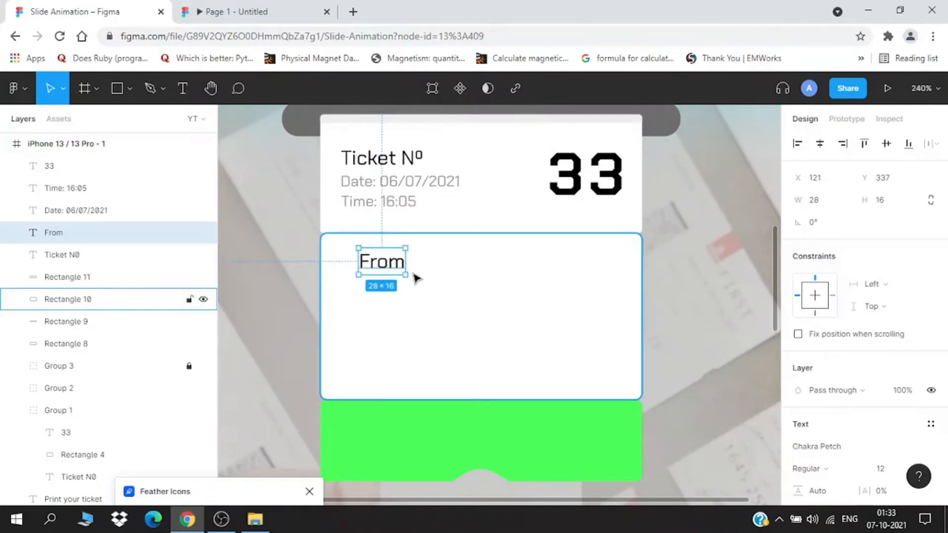
# Duplicate the "From" label across to the card's opposite side, beneath the large 33, and change its text to "To"
pyautogui.moveTo(390, 272); pyautogui.dragTo(573, 271)
pyautogui.doubleClick(573, 271)
pyautogui.write('To')
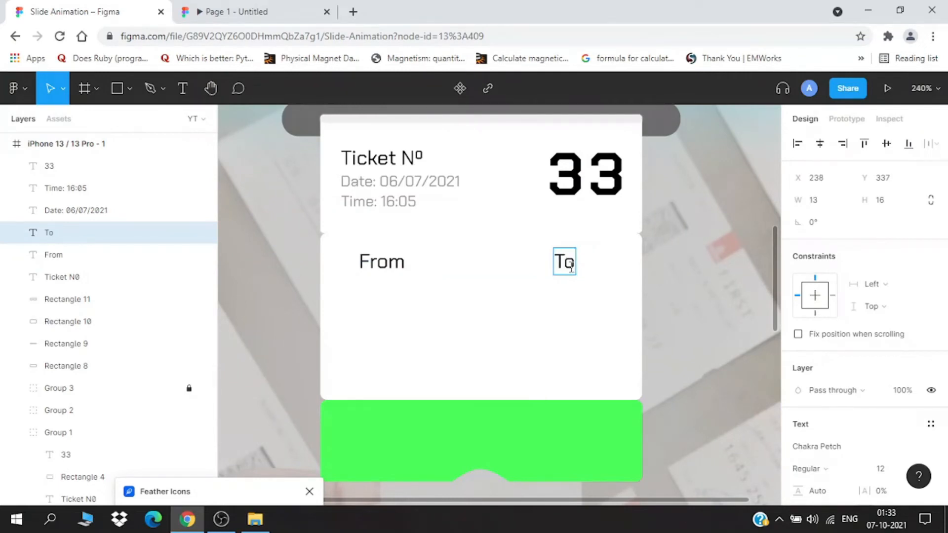
pyautogui.press('Escape')
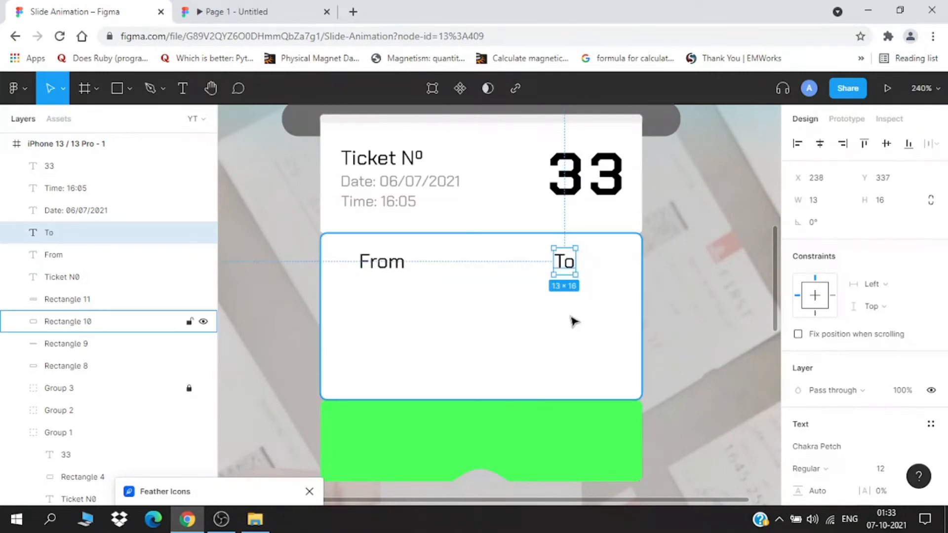
pyautogui.click(248, 339)
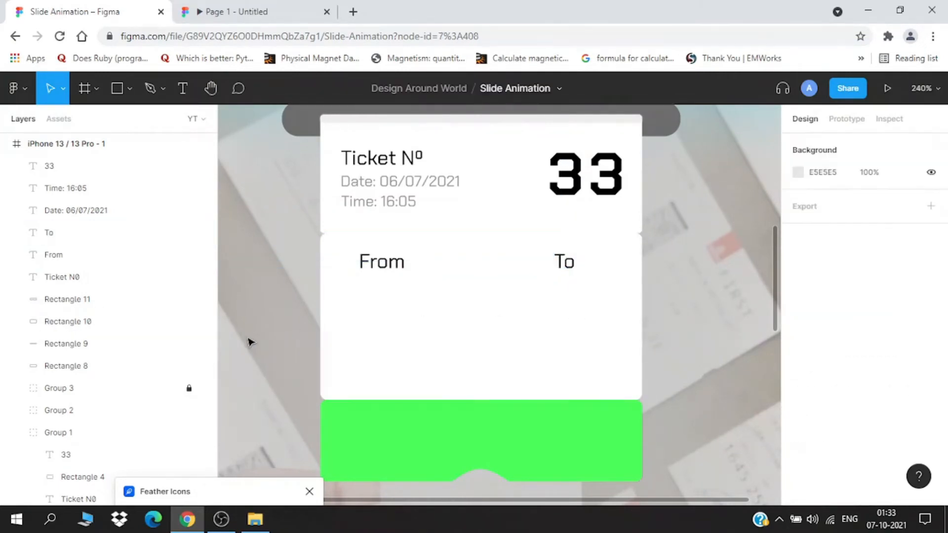
# Duplicate the "From" label directly beneath itself and change the copy's text to "Oasis"
pyautogui.click(387, 265)
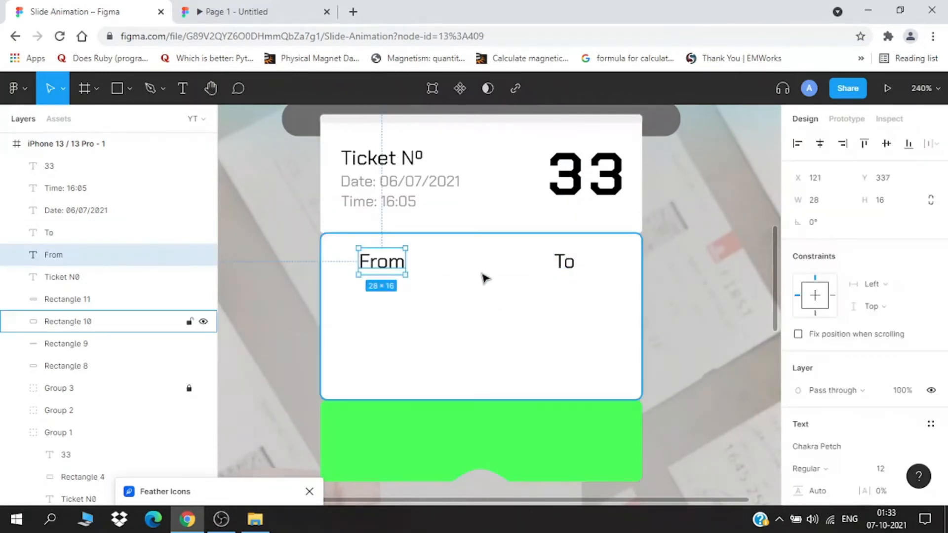
pyautogui.moveTo(392, 267); pyautogui.dragTo(391, 288)
pyautogui.doubleClick(391, 288)
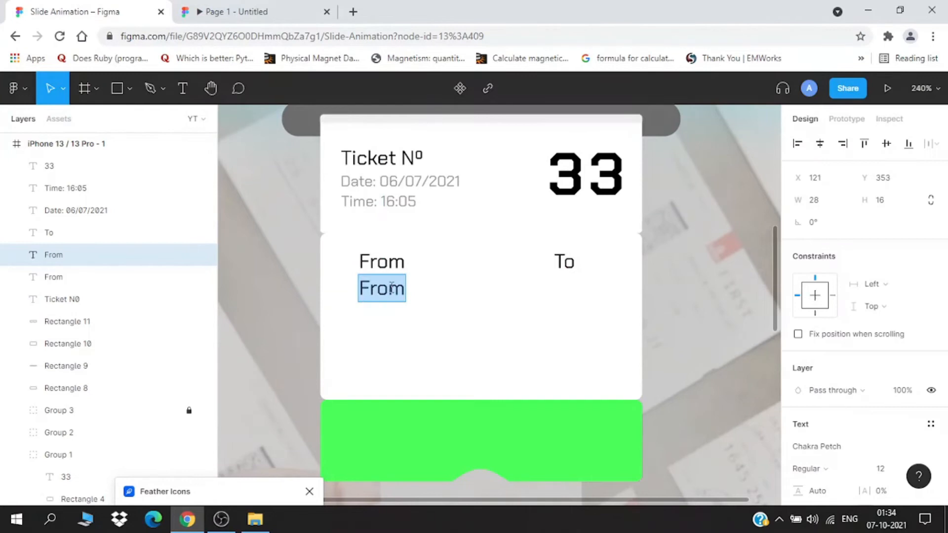
pyautogui.write('Oasis')
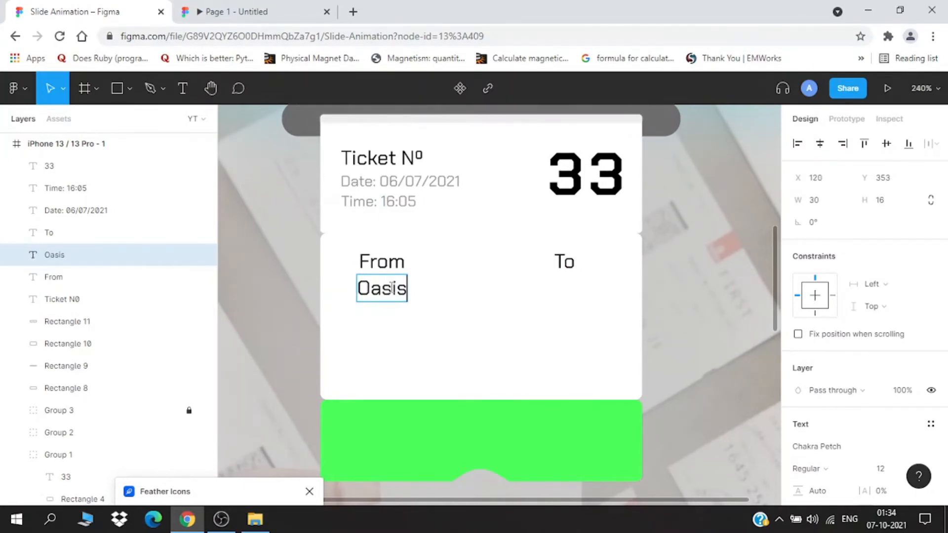
pyautogui.press('Escape')
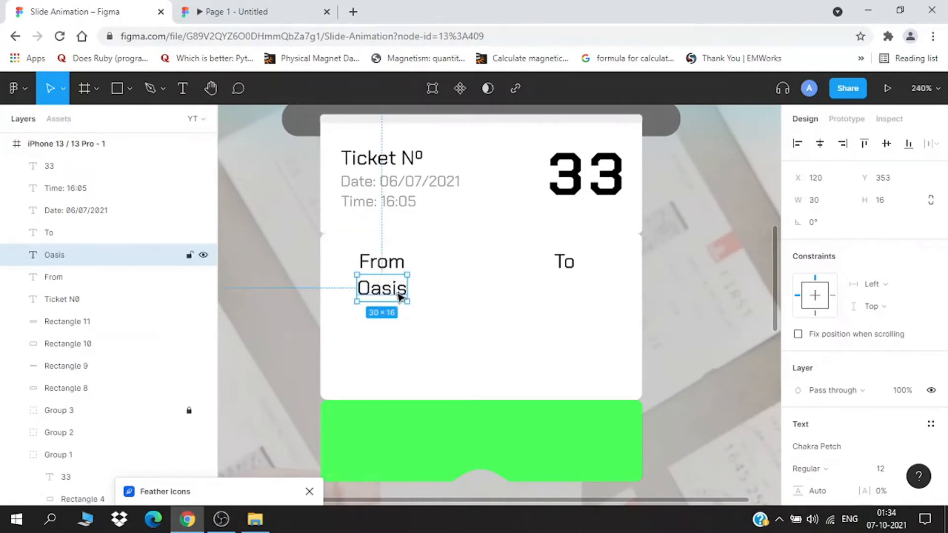
# Duplicate the "Oasis" text across to beneath the "To" label and change the copy's text to "Spring"
pyautogui.moveTo(400, 296); pyautogui.dragTo(598, 298)
pyautogui.doubleClick(584, 296)
pyautogui.write('Spring')
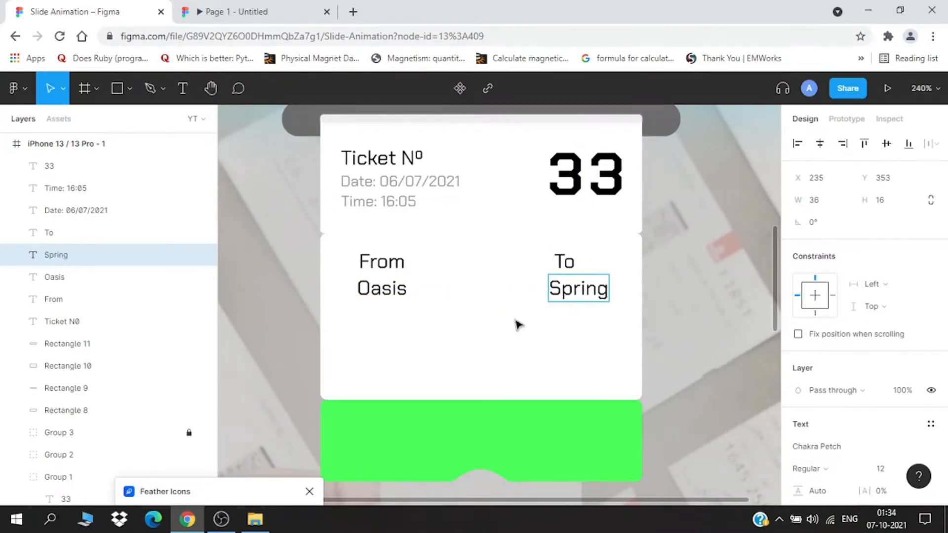
pyautogui.press('Escape')
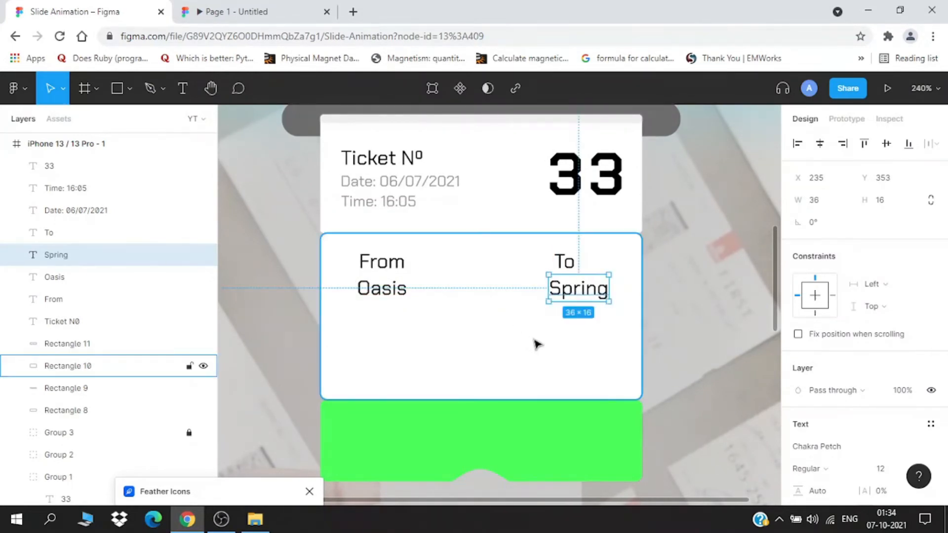
# Set the font size of both the "Oasis" and "Spring" texts to 10
pyautogui.click(389, 290)
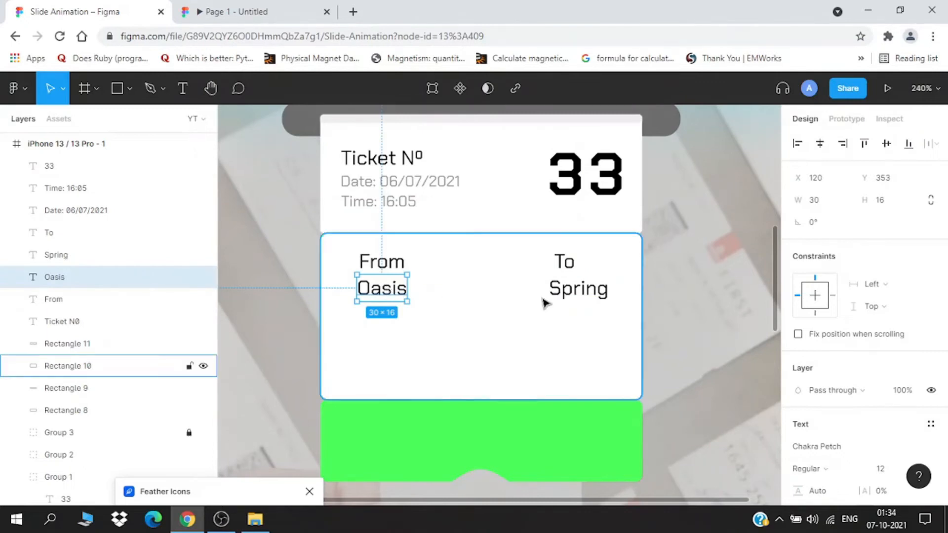
pyautogui.doubleClick(400, 296)
pyautogui.click(886, 472)
pyautogui.write('10')
pyautogui.press('Return')
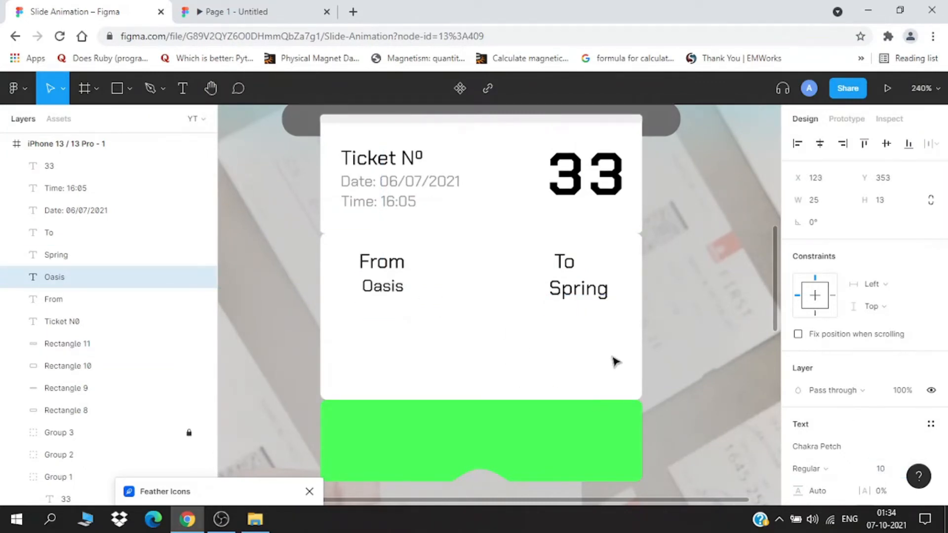
pyautogui.doubleClick(579, 289)
pyautogui.click(890, 473)
pyautogui.write('10')
pyautogui.press('Return')
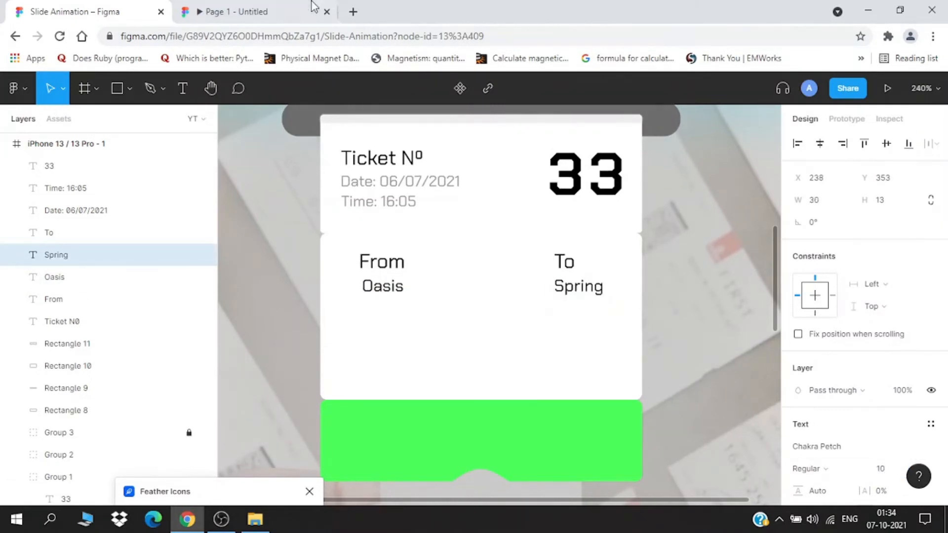
# Check the label colours in the reference prototype and change the "From" label's fill to a mid grey
pyautogui.click(284, 10)
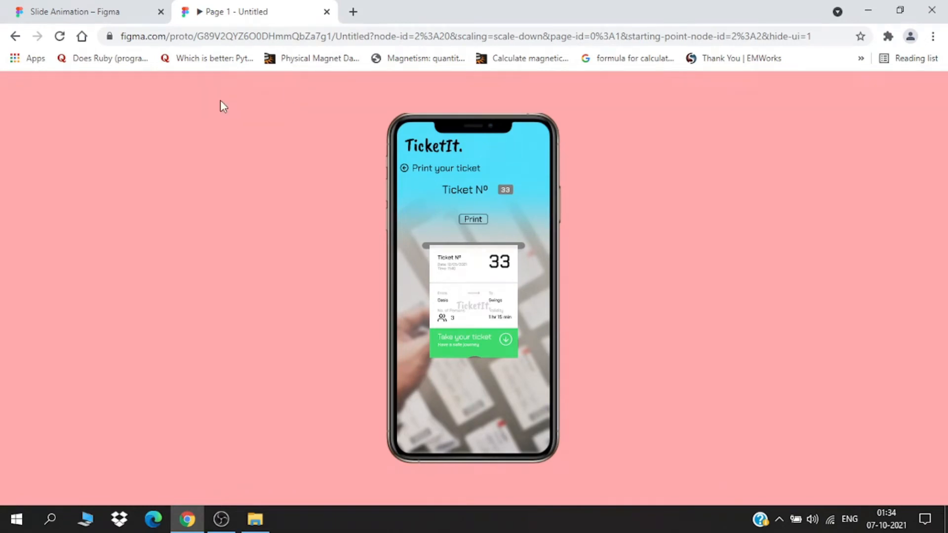
pyautogui.click(88, 10)
pyautogui.click(378, 262)
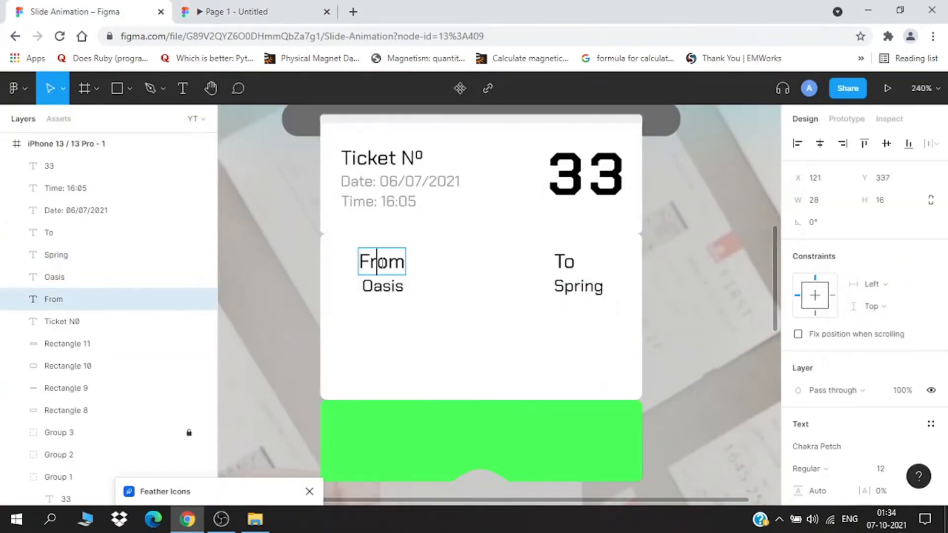
pyautogui.doubleClick(381, 263)
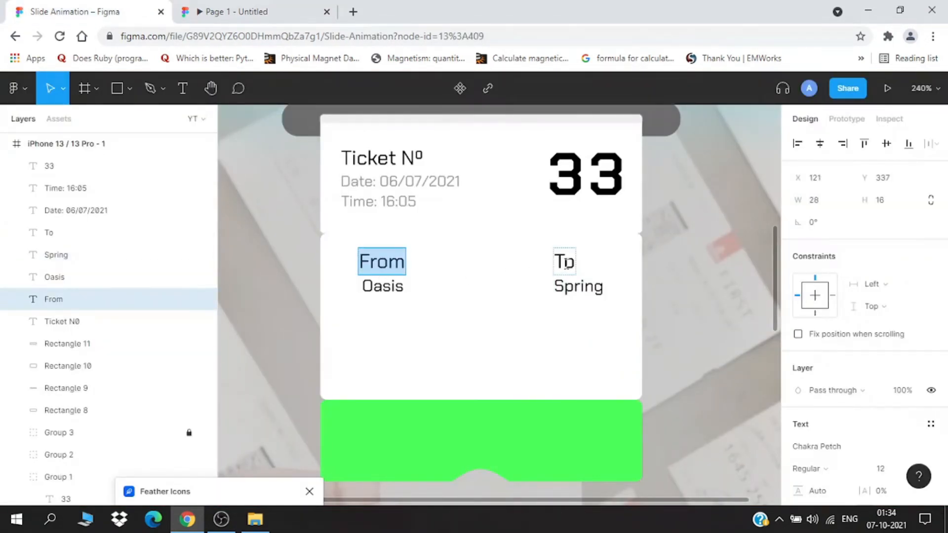
pyautogui.doubleClick(566, 263)
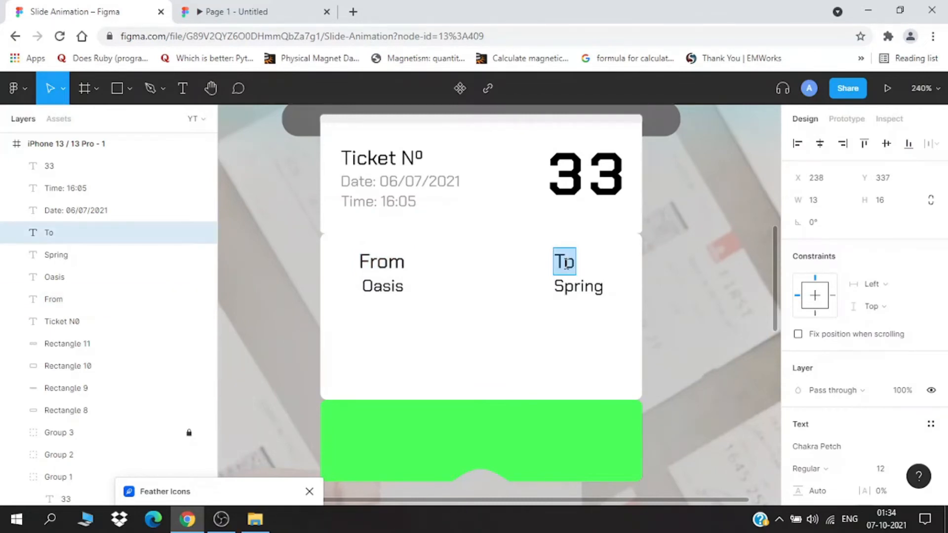
pyautogui.doubleClick(363, 264)
pyautogui.scroll(-4, 810, 465)
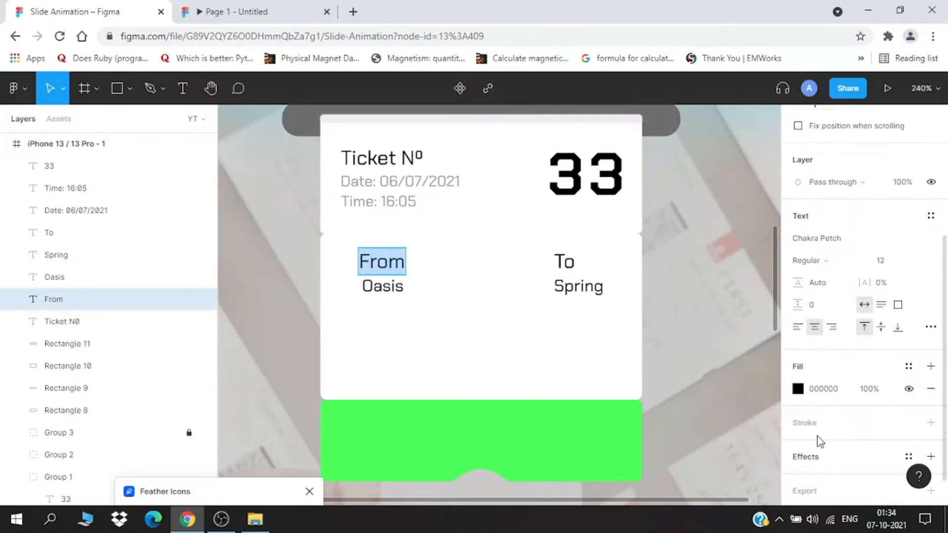
pyautogui.click(798, 389)
pyautogui.click(616, 238)
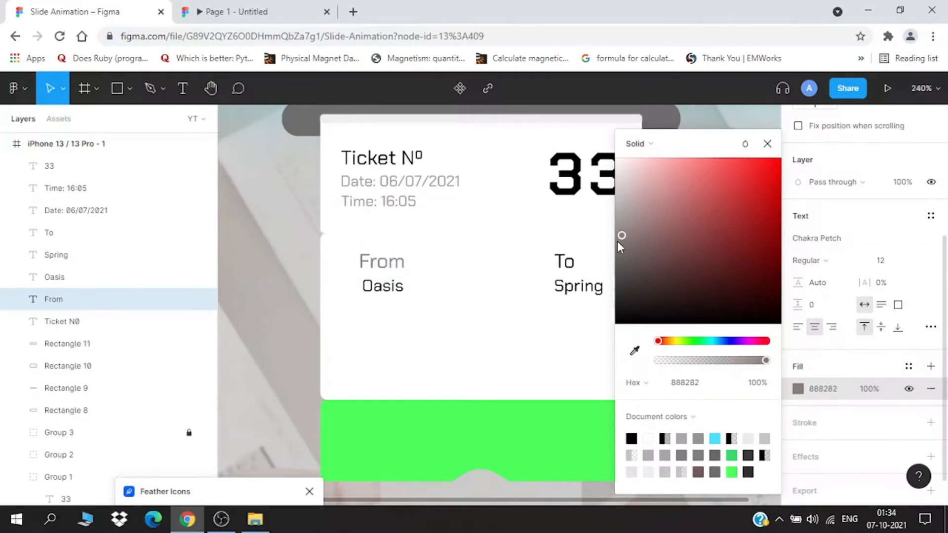
# Set the fill colour of the "To" label to grey 848484
pyautogui.doubleClick(568, 263)
pyautogui.click(822, 390)
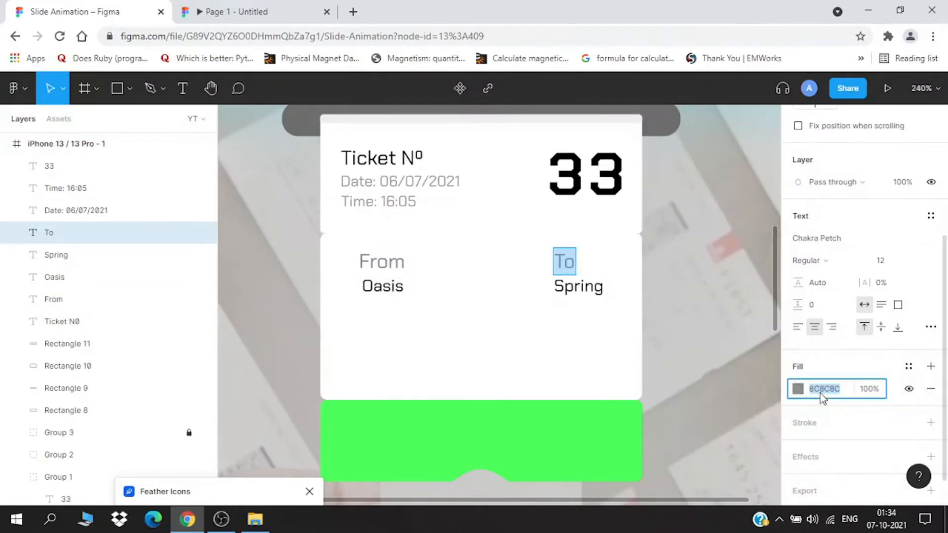
pyautogui.write('8484')
pyautogui.press('Return')
# Close the Feather Icons plugin and draw a horizontal arrow about 34 px long between the "From" and "To" labels
pyautogui.scroll(3, 548, 316)
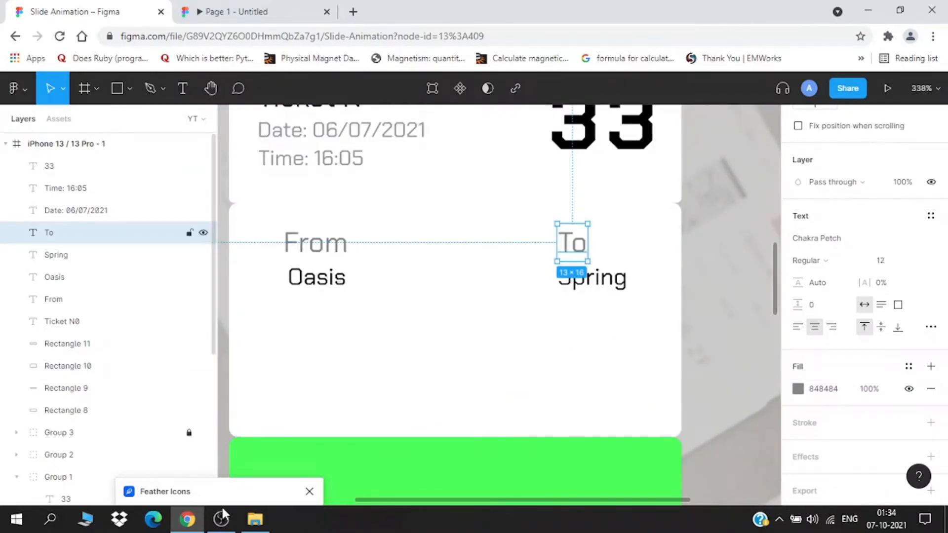
pyautogui.click(222, 492)
pyautogui.moveTo(231, 425); pyautogui.dragTo(160, 219)
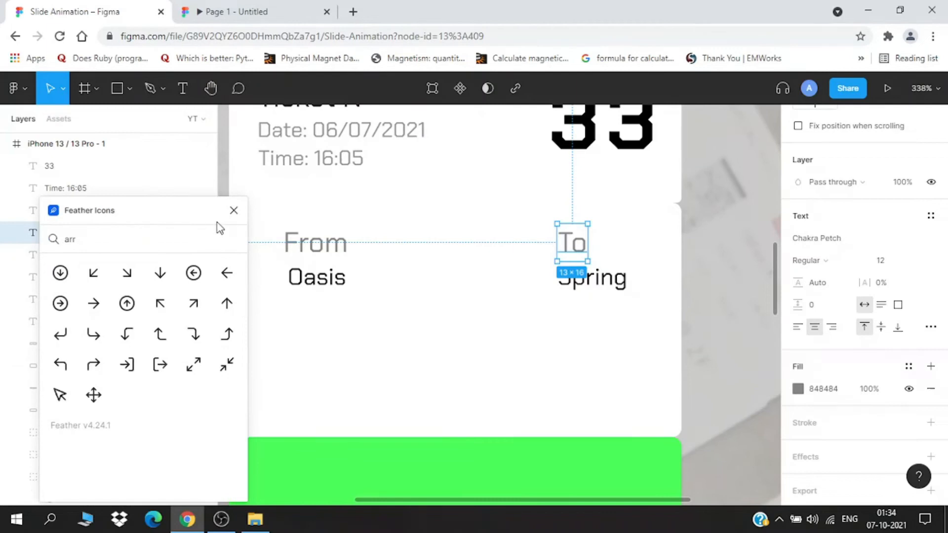
pyautogui.click(234, 211)
pyautogui.click(130, 89)
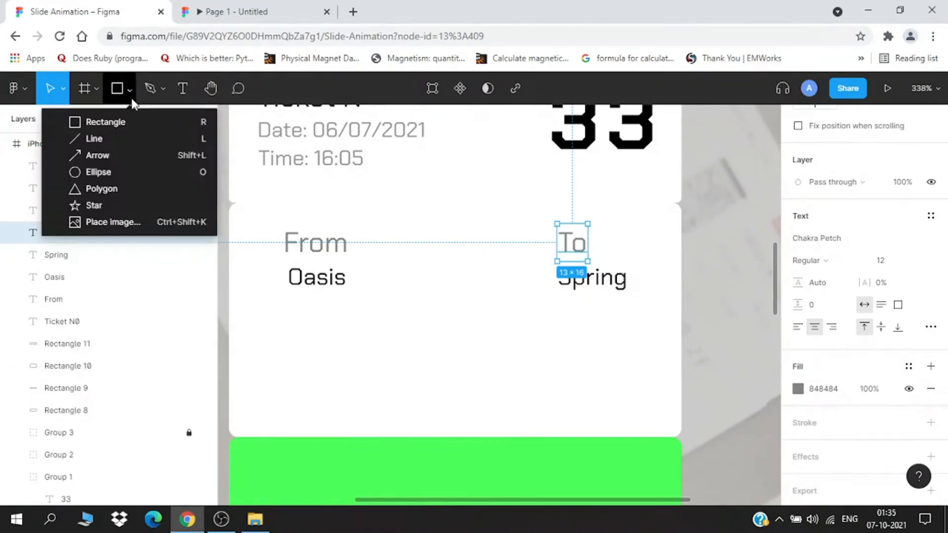
pyautogui.click(138, 155)
pyautogui.moveTo(430, 245)
pyautogui.mouseDown()
pyautogui.moveTo(506, 249)
pyautogui.moveTo(445, 267)
pyautogui.moveTo(509, 250)
pyautogui.moveTo(508, 296)
pyautogui.moveTo(513, 193)
pyautogui.moveTo(516, 262)
pyautogui.moveTo(493, 256)
pyautogui.moveTo(510, 248)
pyautogui.mouseUp()
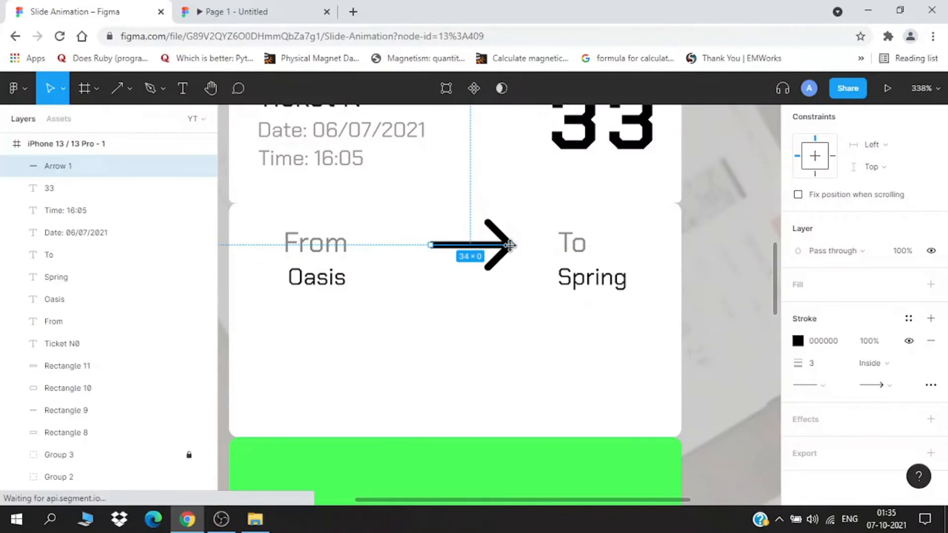
# Set the arrow's stroke width to 1 and centre the arrow horizontally in the frame
pyautogui.click(810, 366)
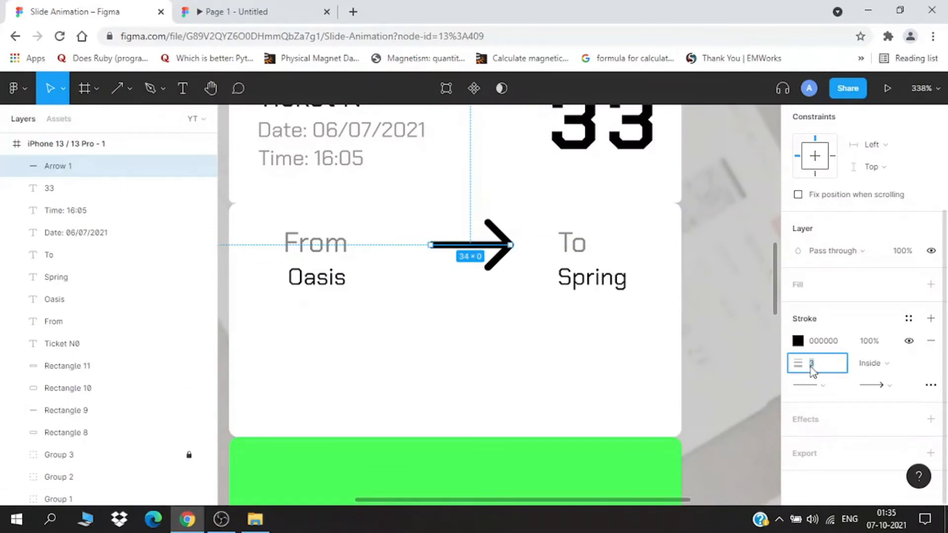
pyautogui.press('Return')
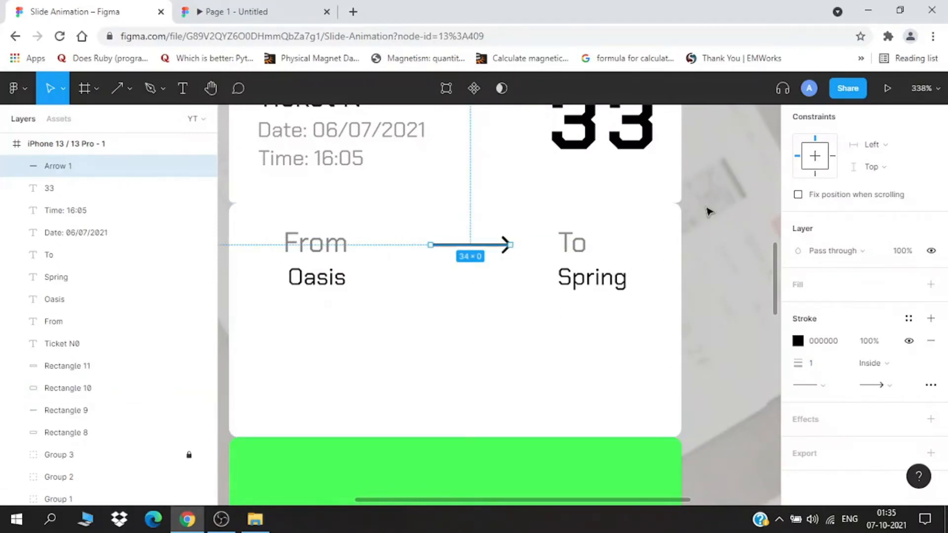
pyautogui.scroll(3, 871, 177)
pyautogui.click(820, 144)
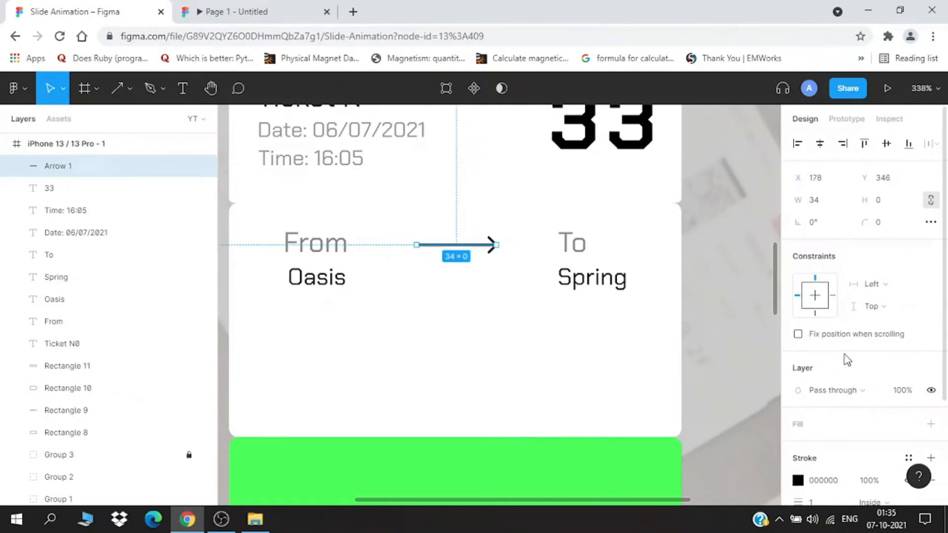
# Change the arrow's stroke colour to light grey AAAAAA
pyautogui.scroll(-3, 847, 360)
pyautogui.click(797, 343)
pyautogui.moveTo(641, 242); pyautogui.dragTo(612, 226)
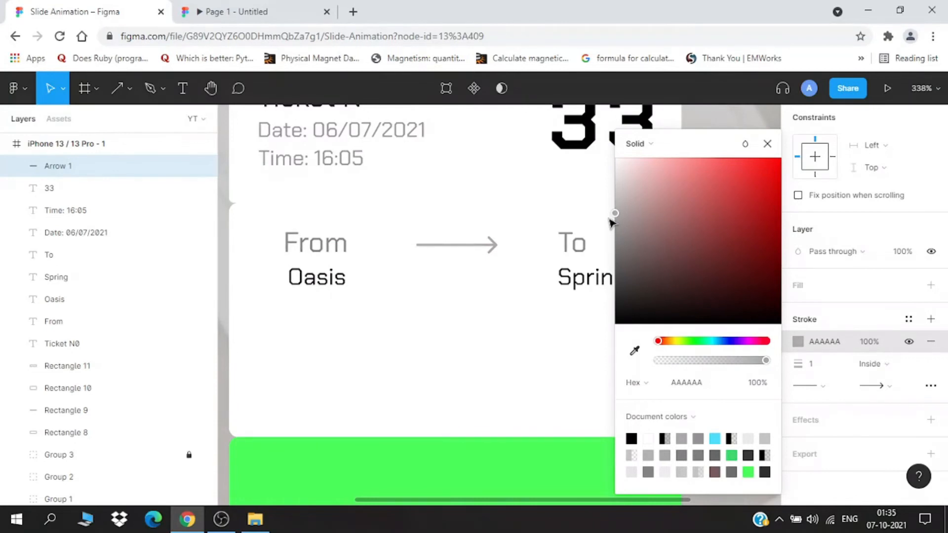
pyautogui.click(565, 373)
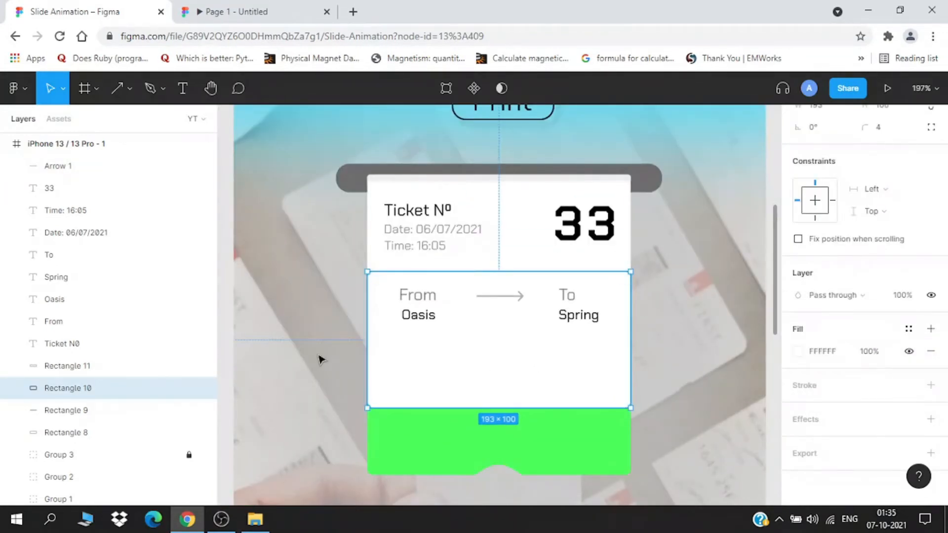
# Check the ticket layout in the reference prototype and duplicate the "From" label to below the "Oasis" text
pyautogui.click(238, 7)
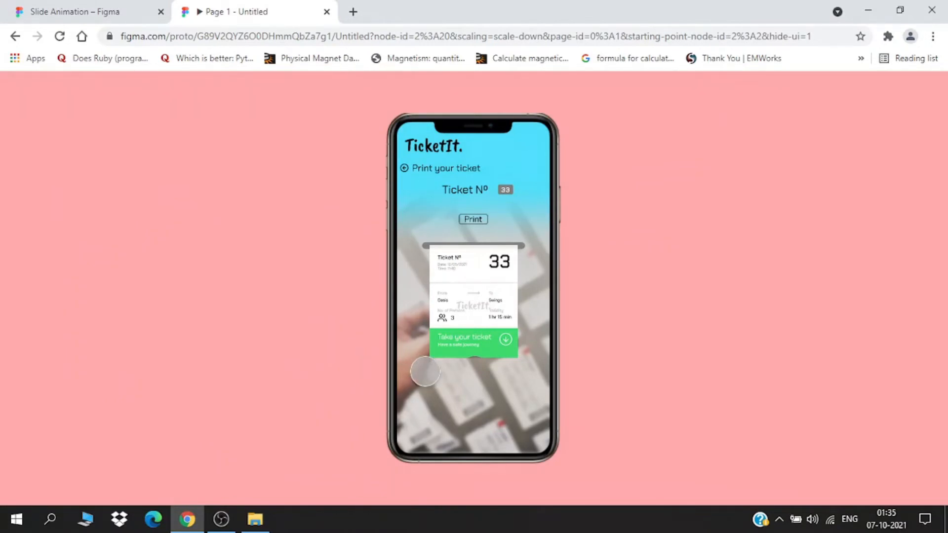
pyautogui.click(74, 11)
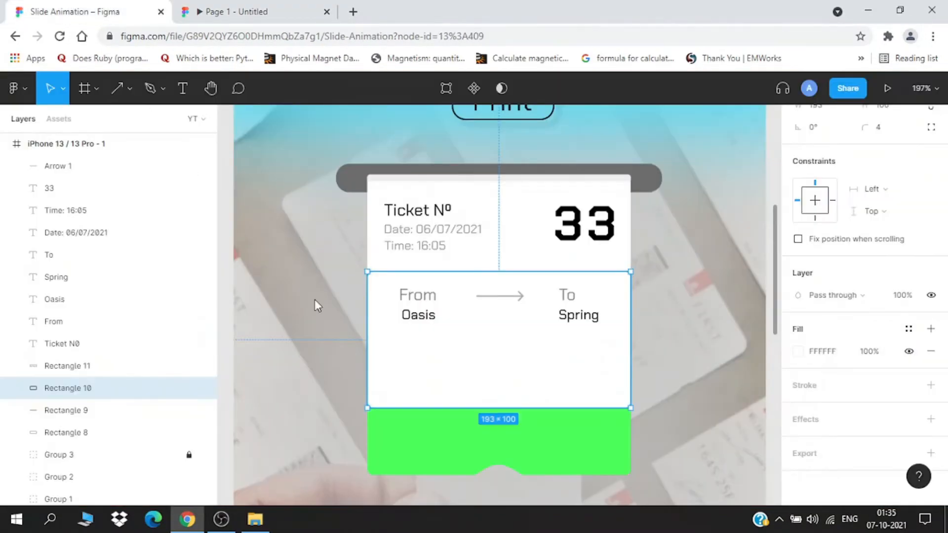
pyautogui.click(419, 299)
pyautogui.moveTo(420, 301); pyautogui.dragTo(419, 352)
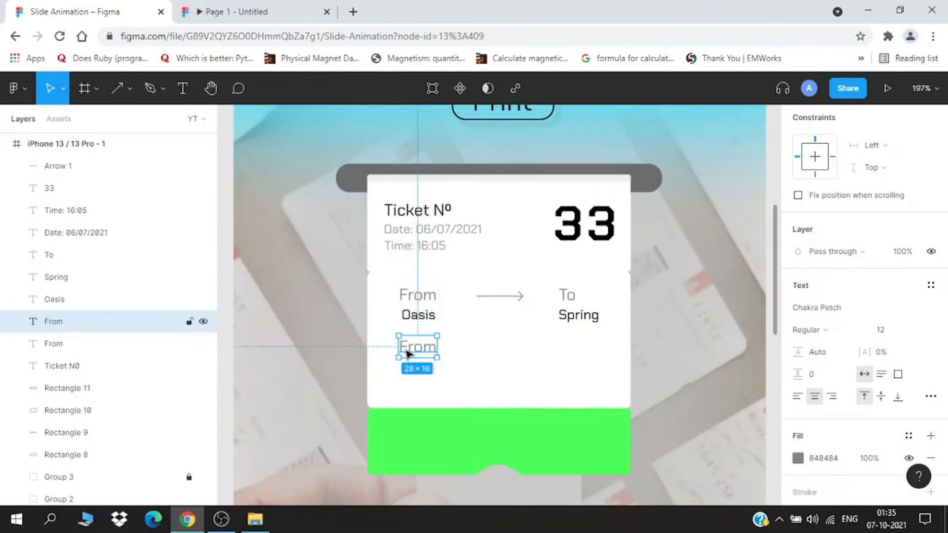
pyautogui.scroll(1, 416, 357)
pyautogui.scroll(4, 416, 359)
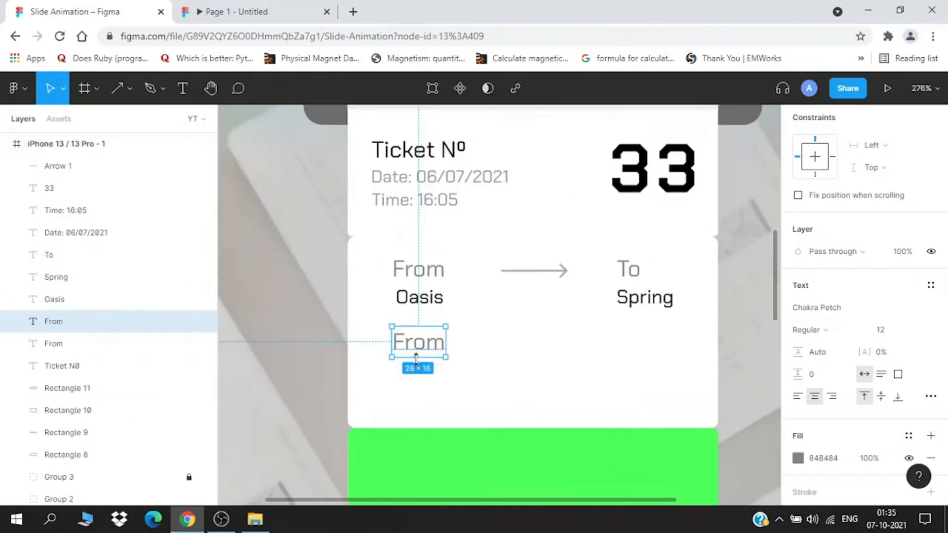
# Change the text of the duplicated label below "Oasis" to "No. of persons"
pyautogui.doubleClick(420, 348)
pyautogui.write('N')
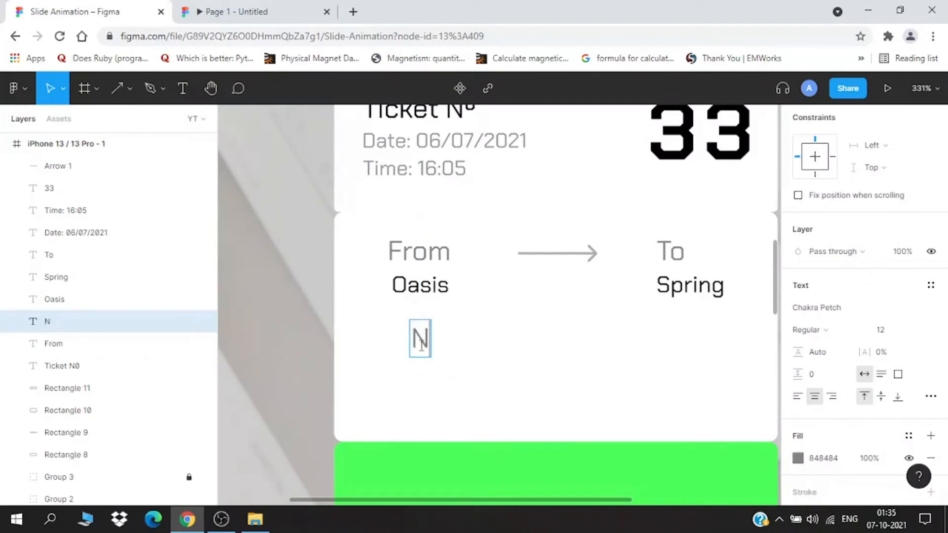
pyautogui.write('o. of p')
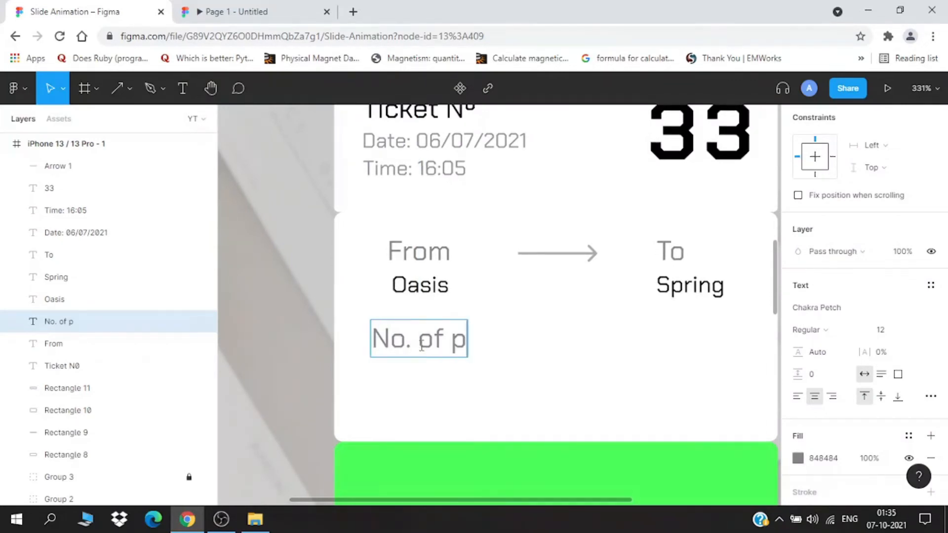
pyautogui.write('er')
pyautogui.write('sosn')
pyautogui.press('BackSpace')
pyautogui.press('BackSpace')
pyautogui.write('ns')
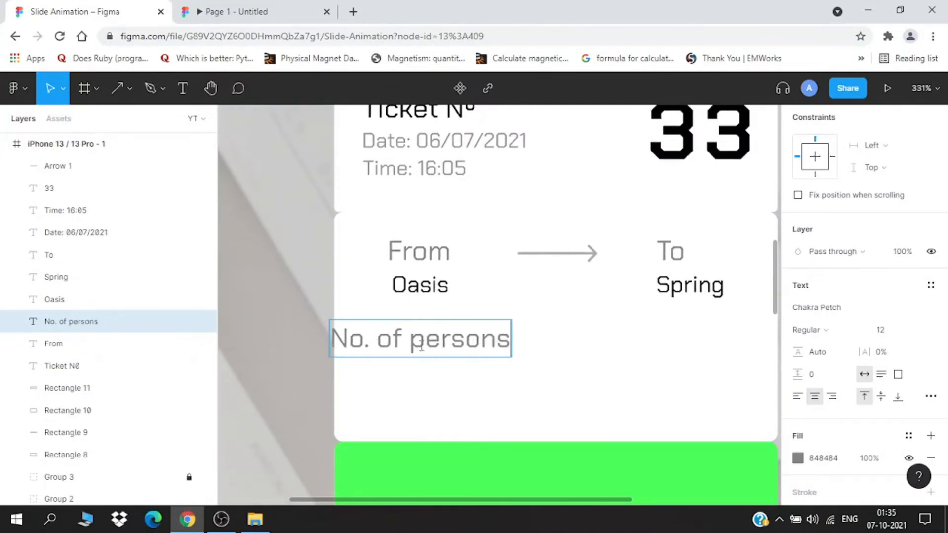
pyautogui.press('Escape')
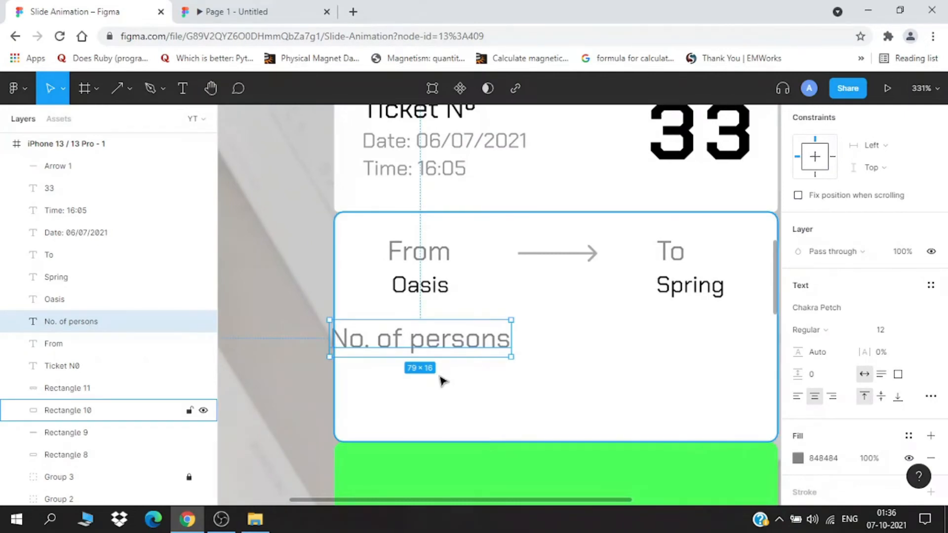
# Move the "No. of persons" label right until its start lines up with the "From" label
pyautogui.hotkey('shift', 'Right')
pyautogui.hotkey('shift', 'Right')
pyautogui.press('Right')
pyautogui.press('Right')
pyautogui.press('Right')
pyautogui.press('Right')
pyautogui.press('Right')
pyautogui.press('Right')
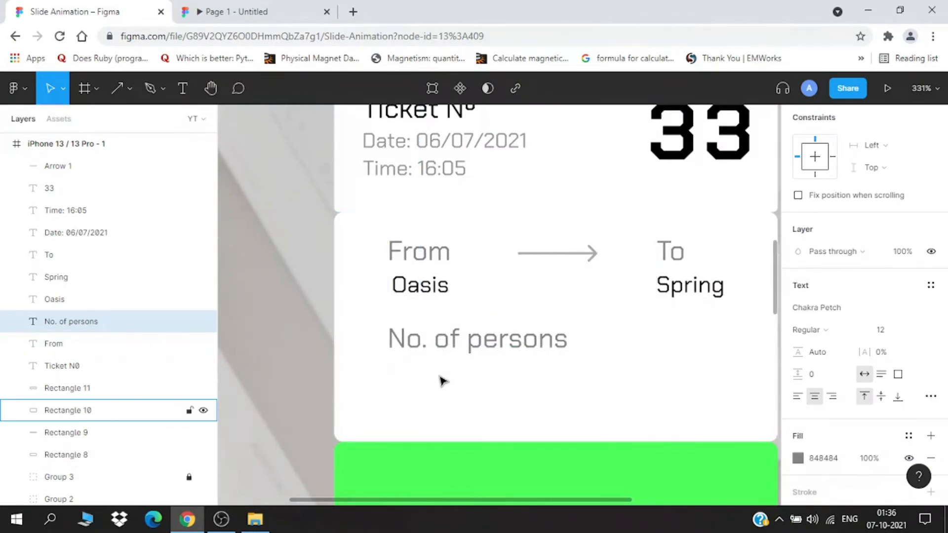
# Compare with the reference prototype and set the font size of the "From", "Oasis", "To" and "Spring" texts to 10
pyautogui.click(276, 6)
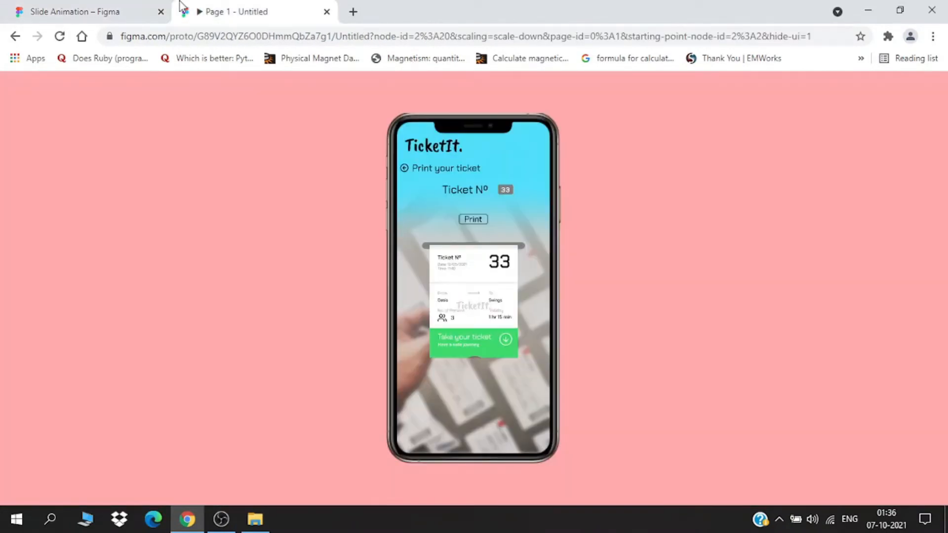
pyautogui.click(106, 11)
pyautogui.scroll(3, 558, 397)
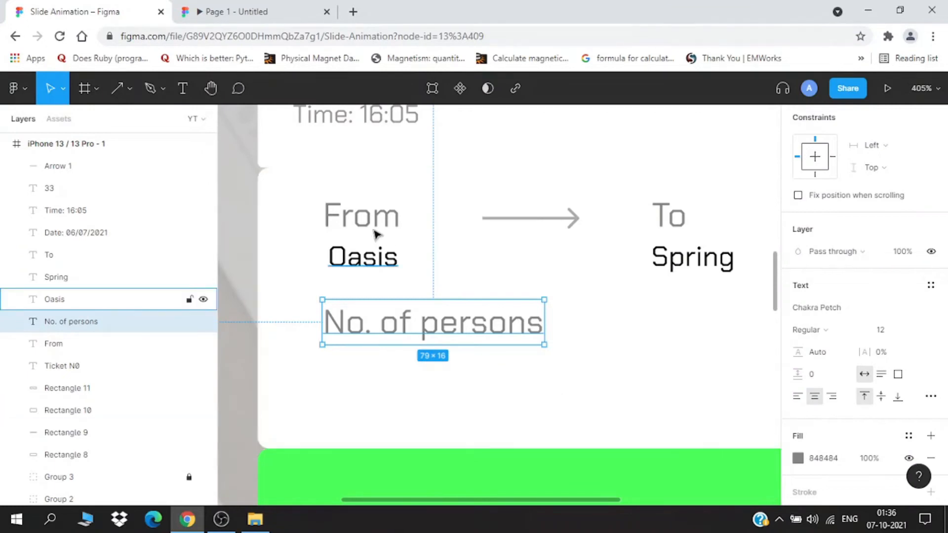
pyautogui.click(362, 216)
pyautogui.keyDown('shift'); pyautogui.click(374, 261); pyautogui.keyUp('shift')
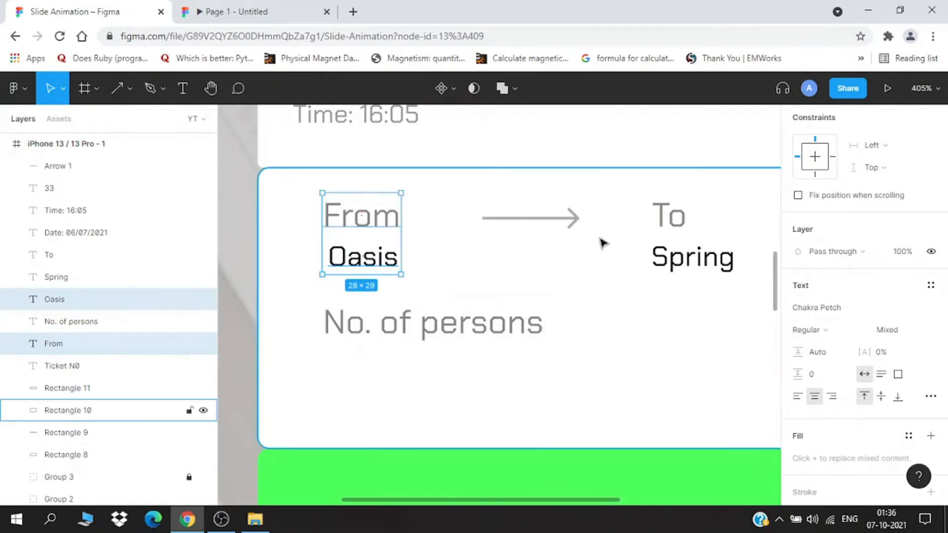
pyautogui.keyDown('shift'); pyautogui.click(658, 227); pyautogui.keyUp('shift')
pyautogui.keyDown('shift'); pyautogui.click(719, 259); pyautogui.keyUp('shift')
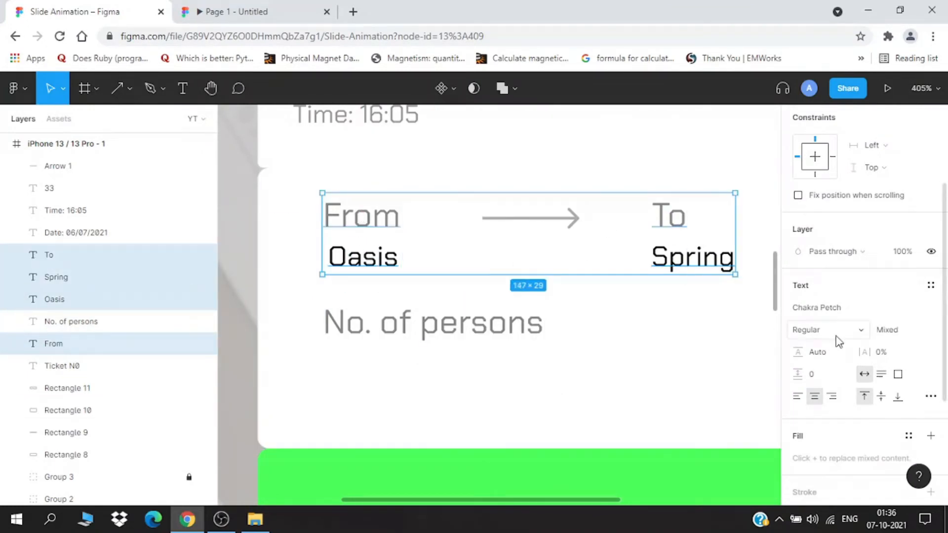
pyautogui.scroll(-2, 877, 350)
pyautogui.click(899, 261)
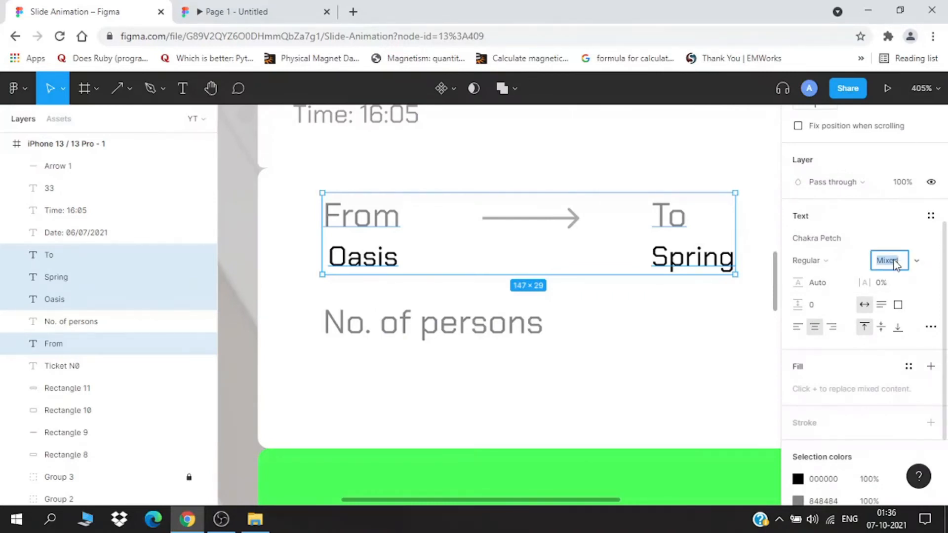
pyautogui.write('10')
pyautogui.press('Return')
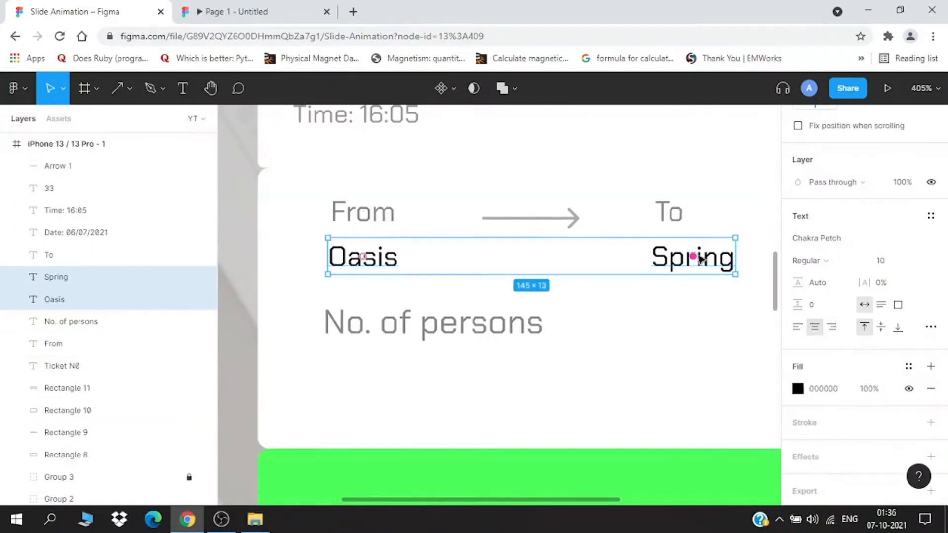
# Nudge the "Oasis" and "Spring" texts up together, closer to the labels above them
pyautogui.press('Up')
pyautogui.press('Up')
pyautogui.press('Up')
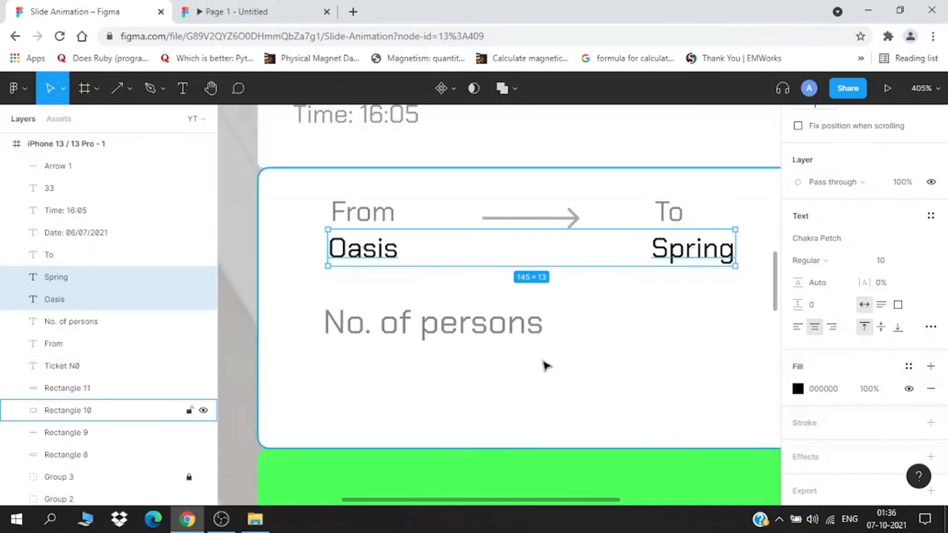
# Set the font size of the "No. of persons" label to 10
pyautogui.click(371, 214)
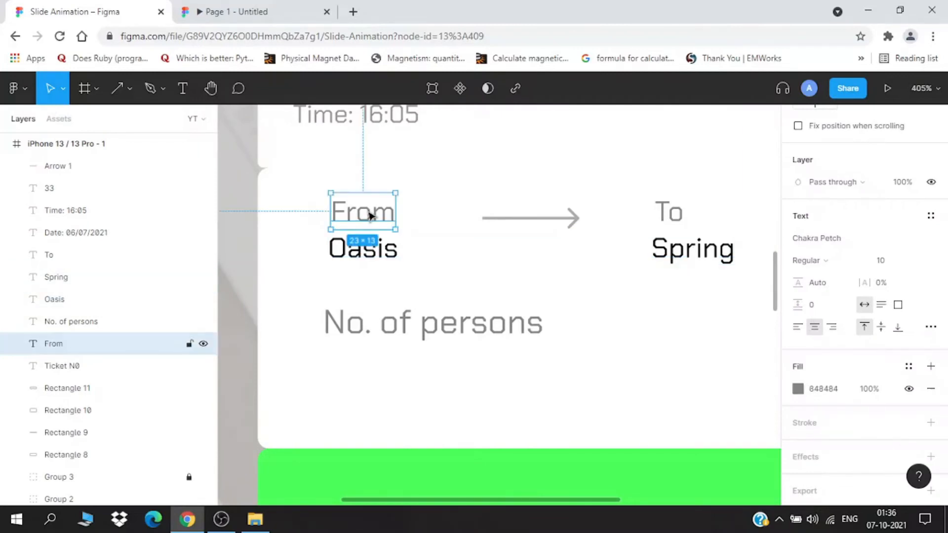
pyautogui.click(417, 316)
pyautogui.click(878, 263)
pyautogui.doubleClick(880, 264)
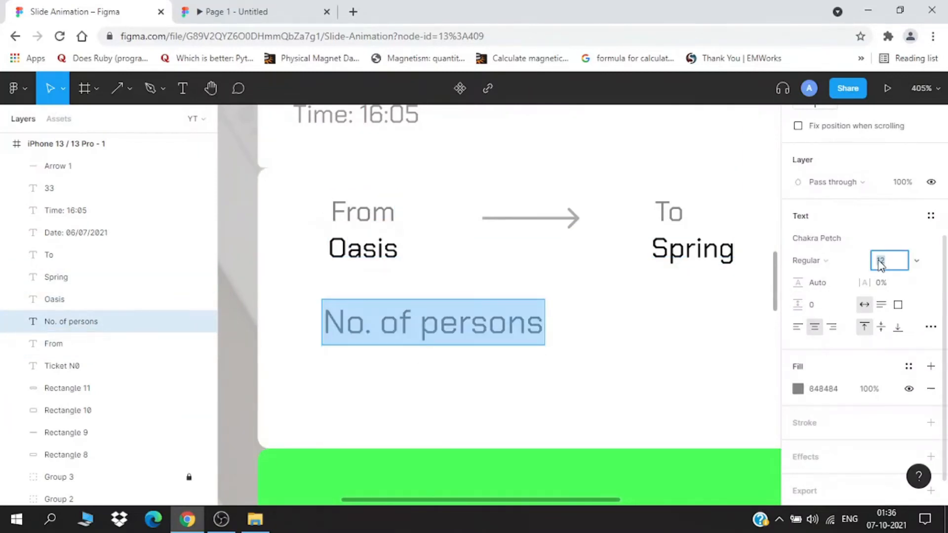
pyautogui.write('10')
pyautogui.press('Return')
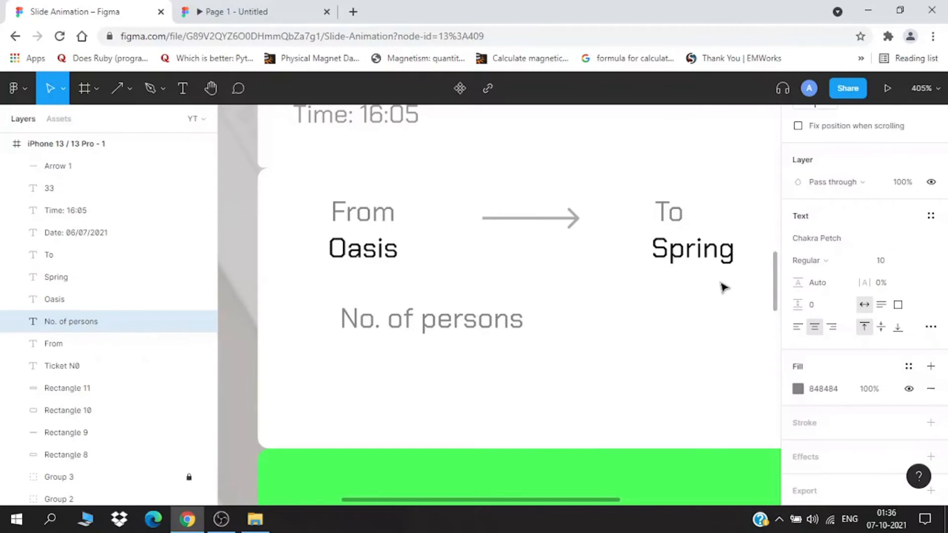
# Nudge the "No. of persons" label left so that its left edge aligns with the "From" label
pyautogui.press('Escape')
pyautogui.press('Left')
pyautogui.press('Left')
pyautogui.press('Left')
pyautogui.press('Left')
pyautogui.press('Left')
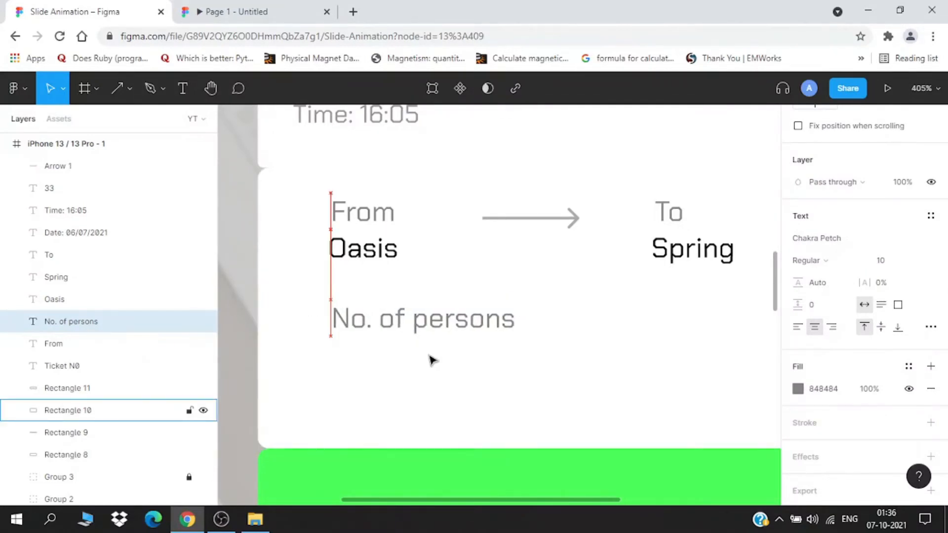
pyautogui.press('Right')
pyautogui.press('Right')
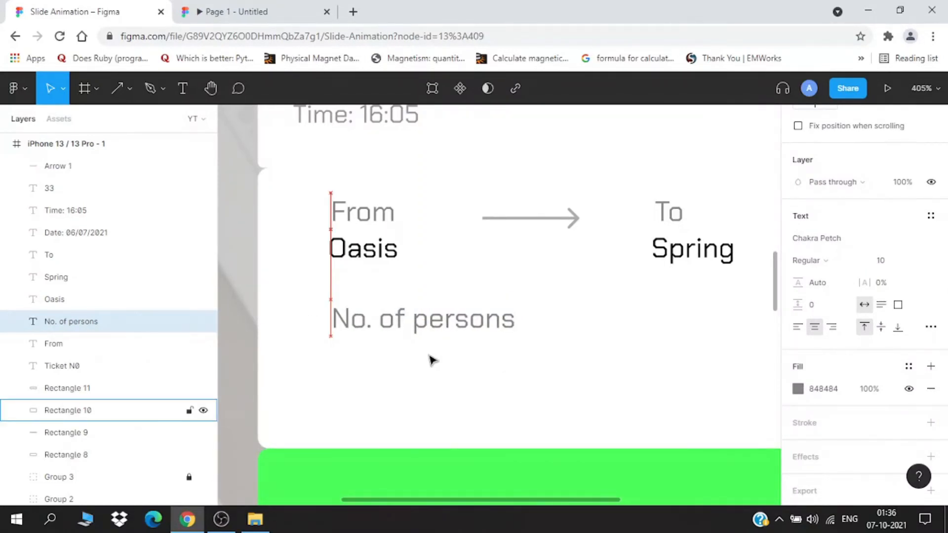
# Nudge the "Oasis" and "Spring" texts right to align their left edges with the "From" and "To" labels
pyautogui.click(349, 254)
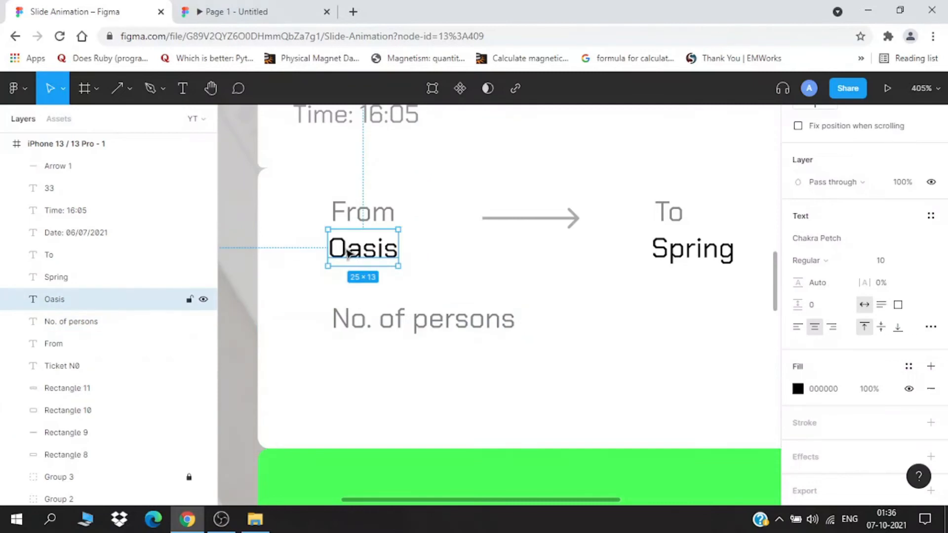
pyautogui.click(693, 253)
pyautogui.press('Right')
pyautogui.press('Right')
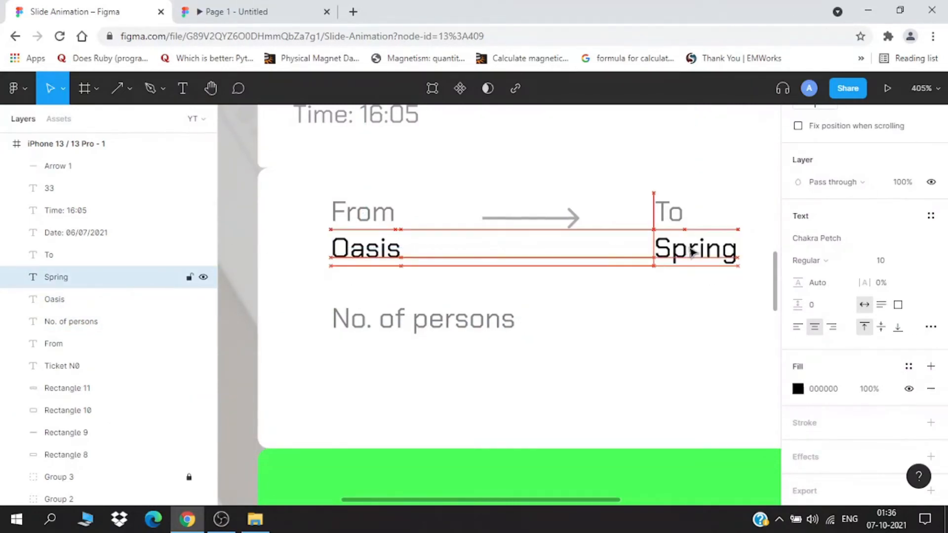
pyautogui.click(435, 372)
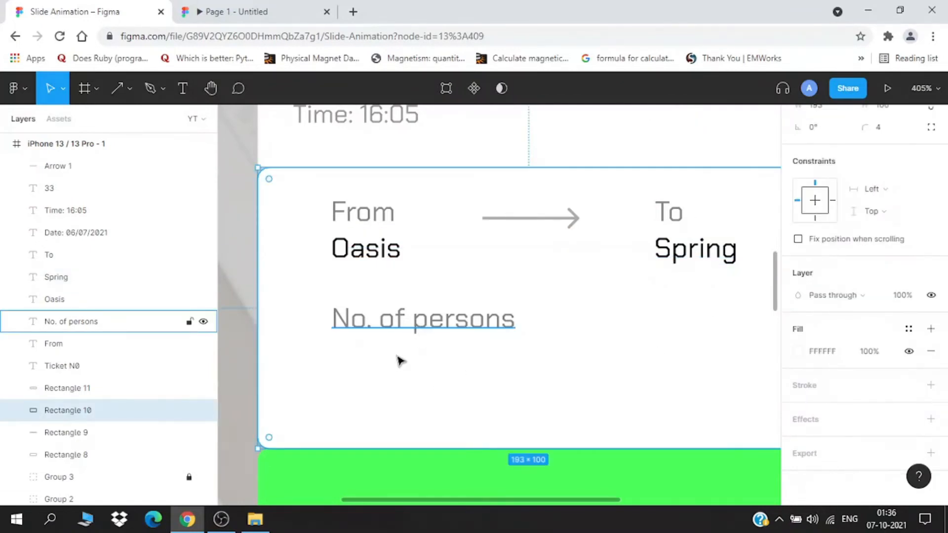
# Search the Feather Icons plugin for "user" and insert the two-person users icon
pyautogui.click(18, 89)
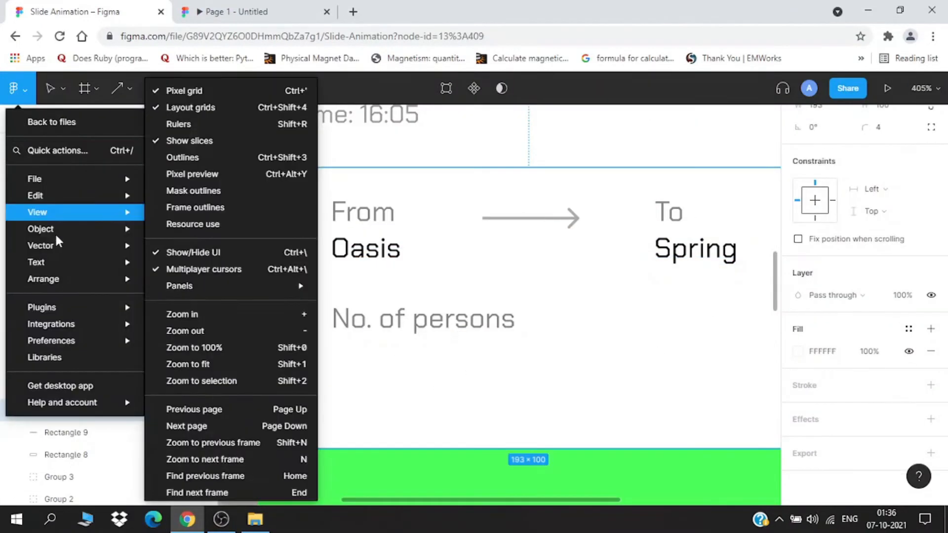
pyautogui.moveTo(75, 300)
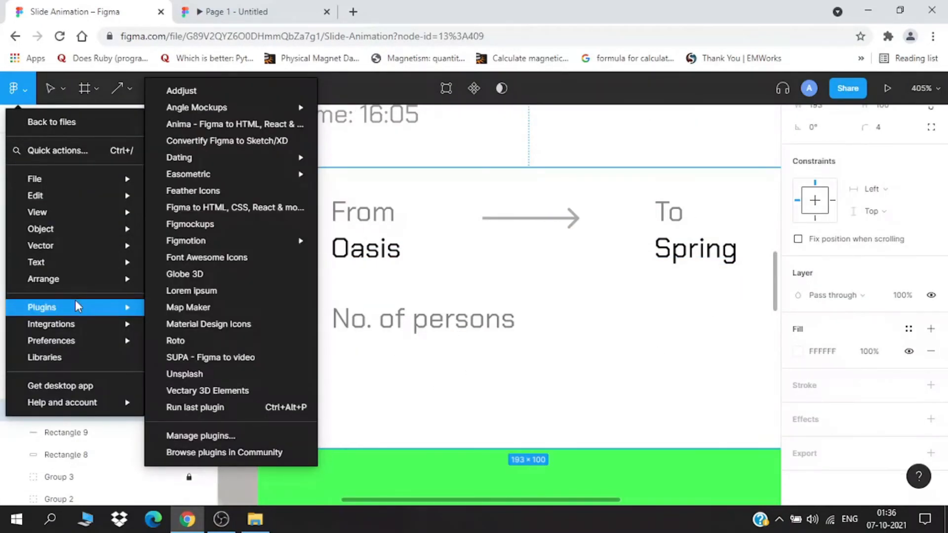
pyautogui.click(236, 192)
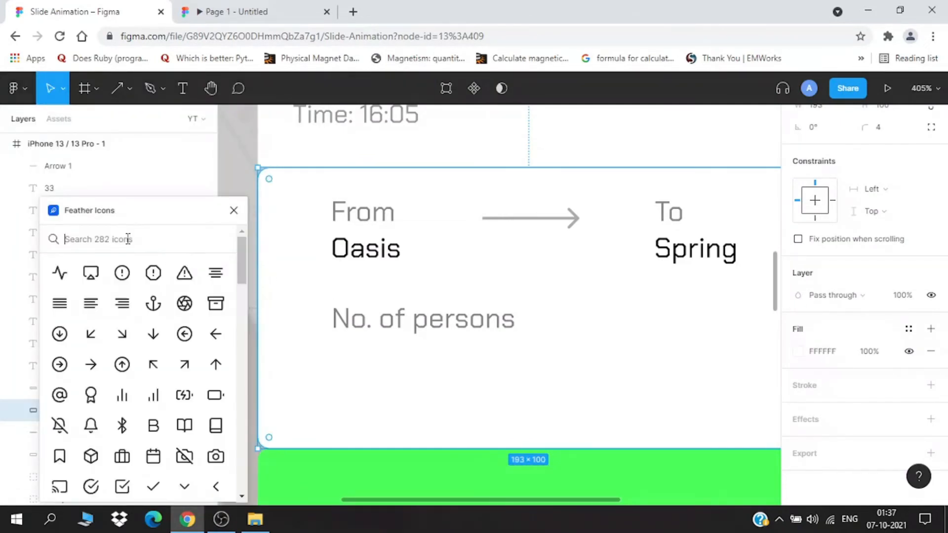
pyautogui.write('user')
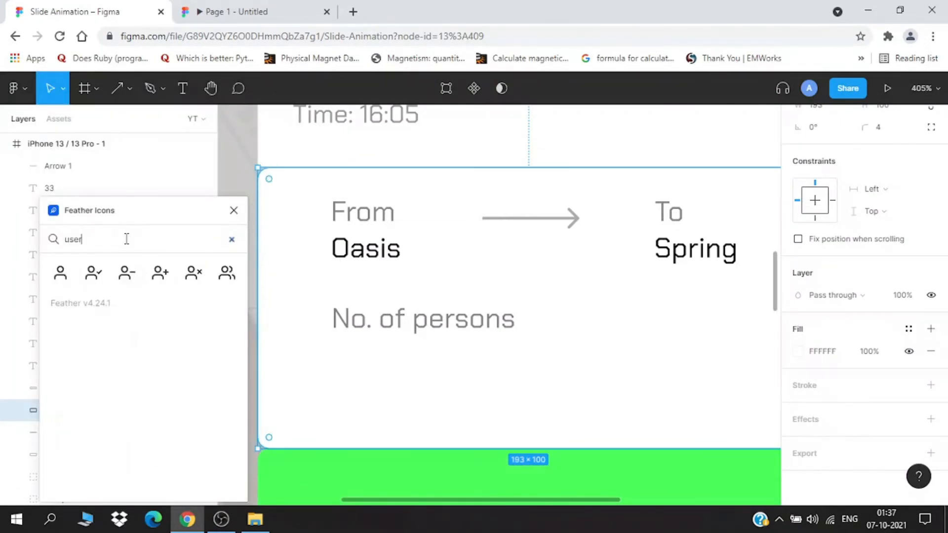
pyautogui.click(227, 273)
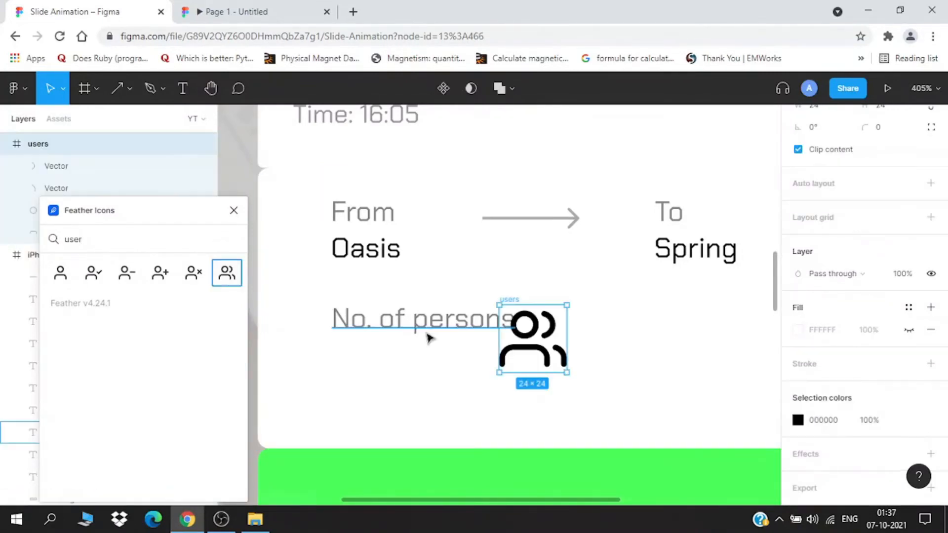
pyautogui.click(234, 211)
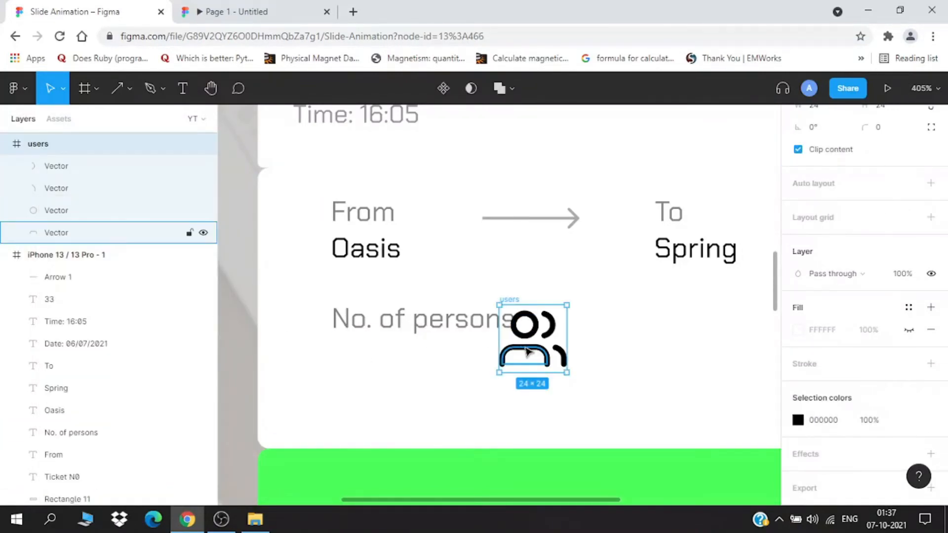
# Move the users icon into the iPhone 13 frame, scale it to 18 × 18, and left-align it beneath the "No. of persons" label
pyautogui.moveTo(105, 148); pyautogui.dragTo(122, 275)
pyautogui.moveTo(533, 341); pyautogui.dragTo(363, 371)
pyautogui.moveTo(398, 403); pyautogui.dragTo(390, 395)
pyautogui.press('Left')
pyautogui.press('Left')
pyautogui.press('Left')
pyautogui.press('Left')
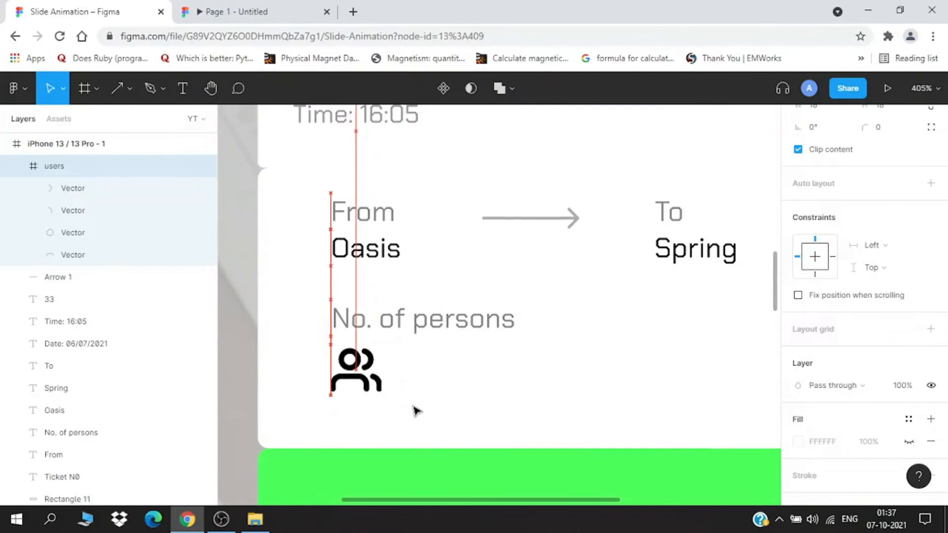
# Add a text reading "3" beside the users icon
pyautogui.scroll(-1, 444, 405)
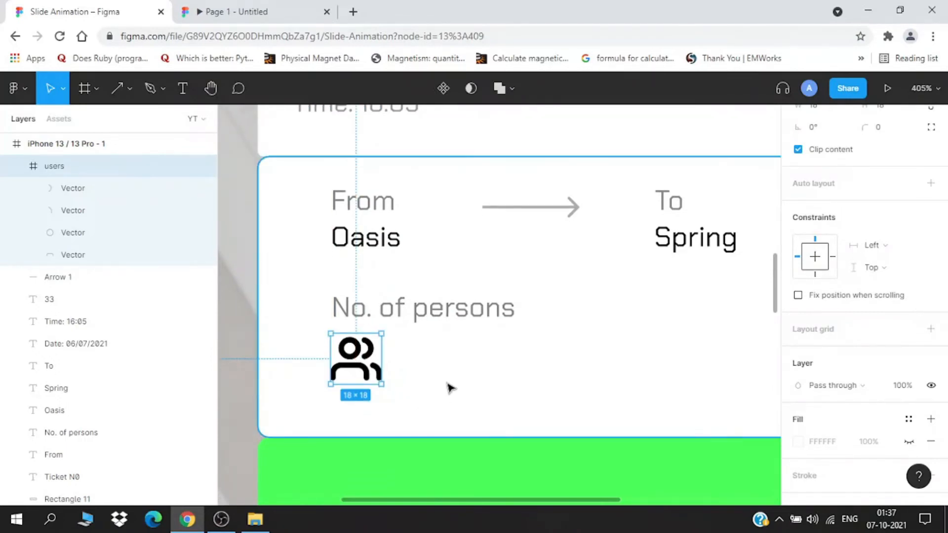
pyautogui.scroll(2, 449, 388)
pyautogui.keyDown('ctrl'); pyautogui.scroll(2, 462, 410); pyautogui.keyUp('ctrl')
pyautogui.click(456, 386)
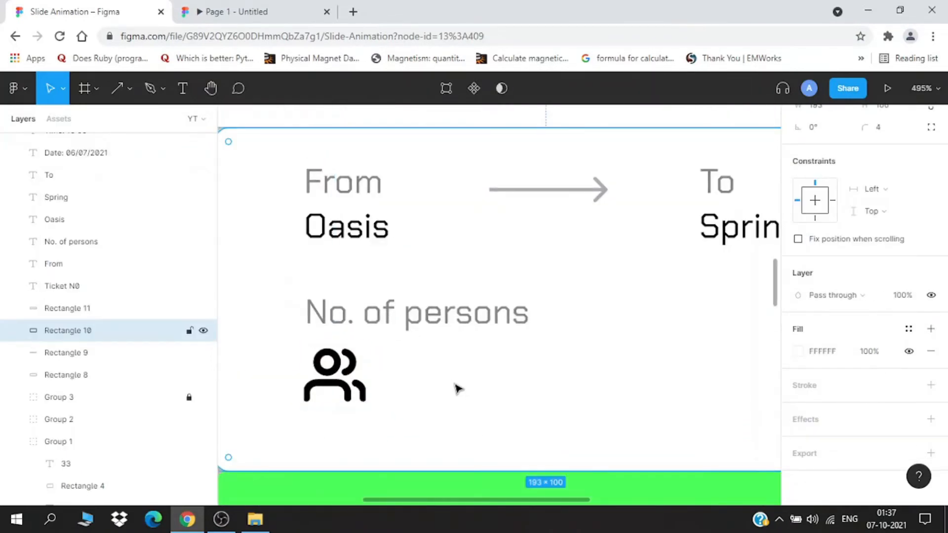
pyautogui.press('t')
pyautogui.click(447, 384)
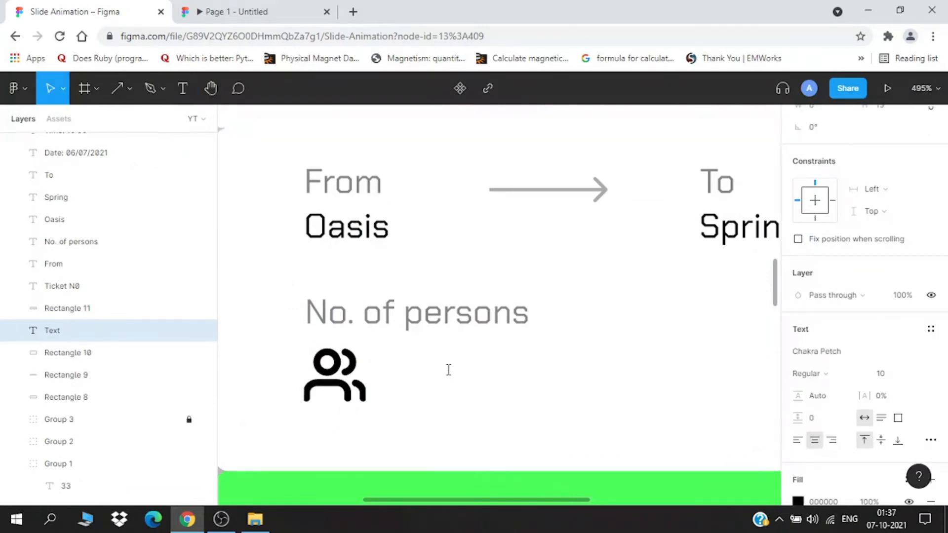
pyautogui.write('3')
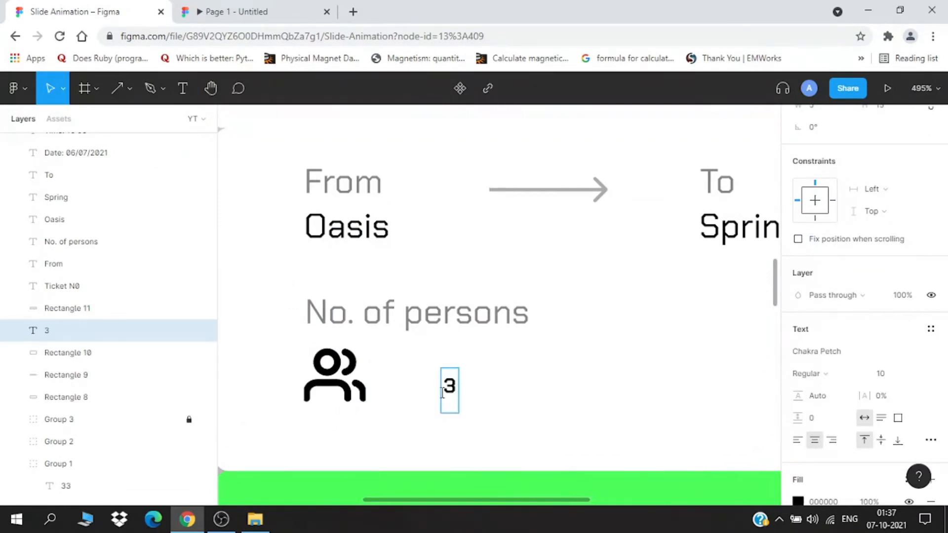
pyautogui.press('Escape')
# Set the font size of the "3" beside the users icon to 20
pyautogui.doubleClick(450, 390)
pyautogui.click(896, 375)
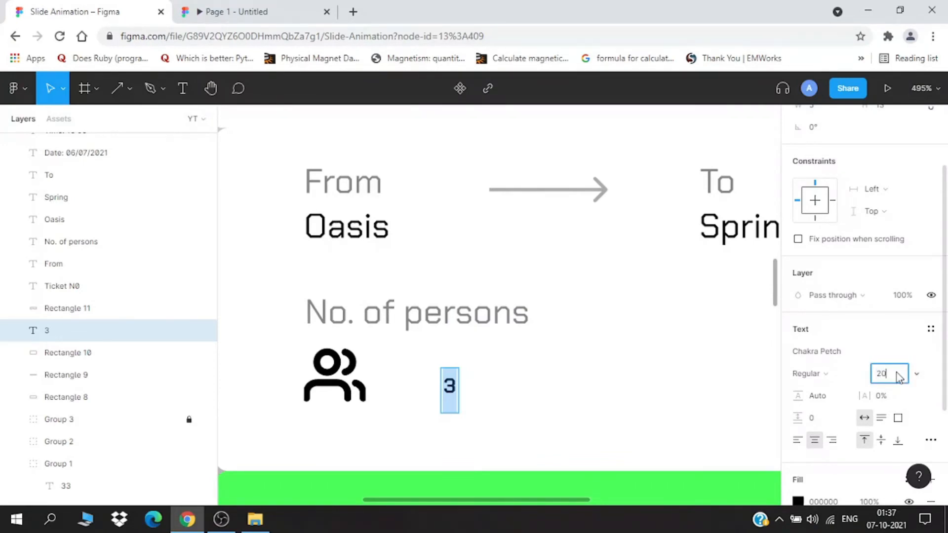
pyautogui.press('Return')
pyautogui.click(569, 448)
# Move the "3" up beside the users icon and align the vertical centers of the two objects
pyautogui.moveTo(453, 411); pyautogui.dragTo(444, 380)
pyautogui.click(359, 381)
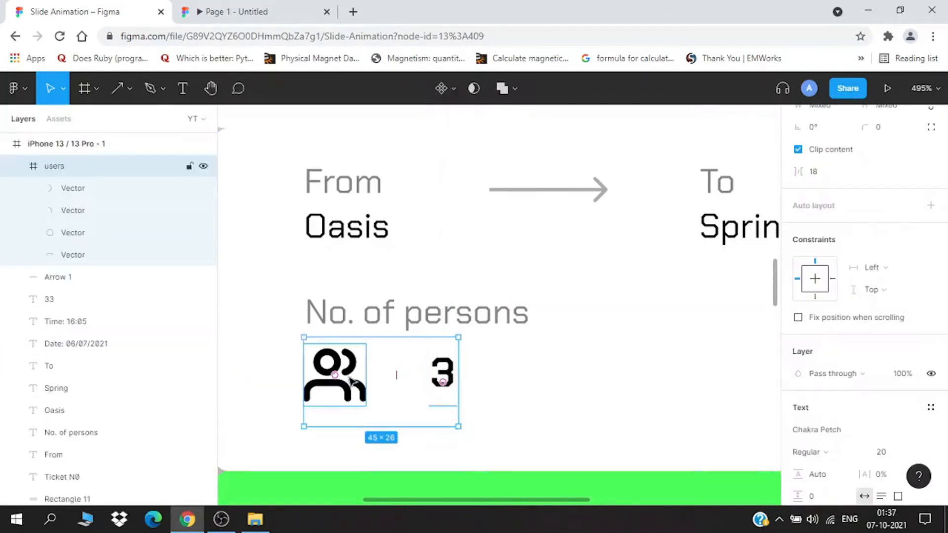
pyautogui.click(535, 390)
pyautogui.click(443, 382)
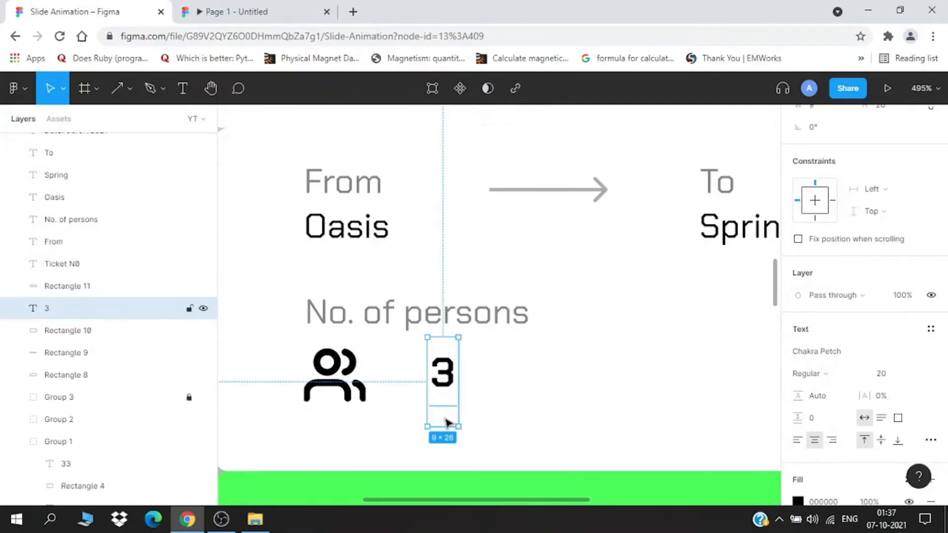
pyautogui.keyDown('shift'); pyautogui.click(341, 378); pyautogui.keyUp('shift')
pyautogui.scroll(3, 823, 180)
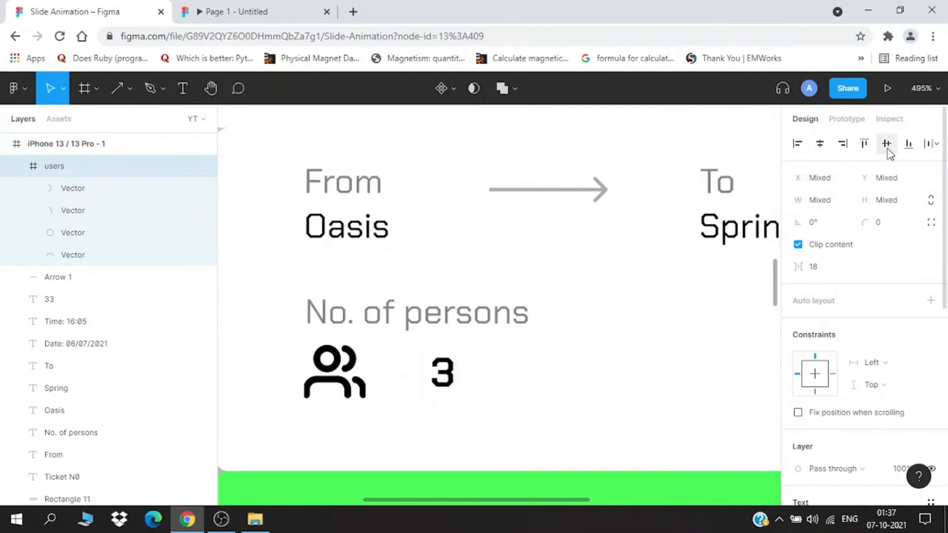
pyautogui.click(608, 369)
# Duplicate the "No. of persons" label under "Spring" and change the copy's text to "Validity"
pyautogui.scroll(-3, 605, 371)
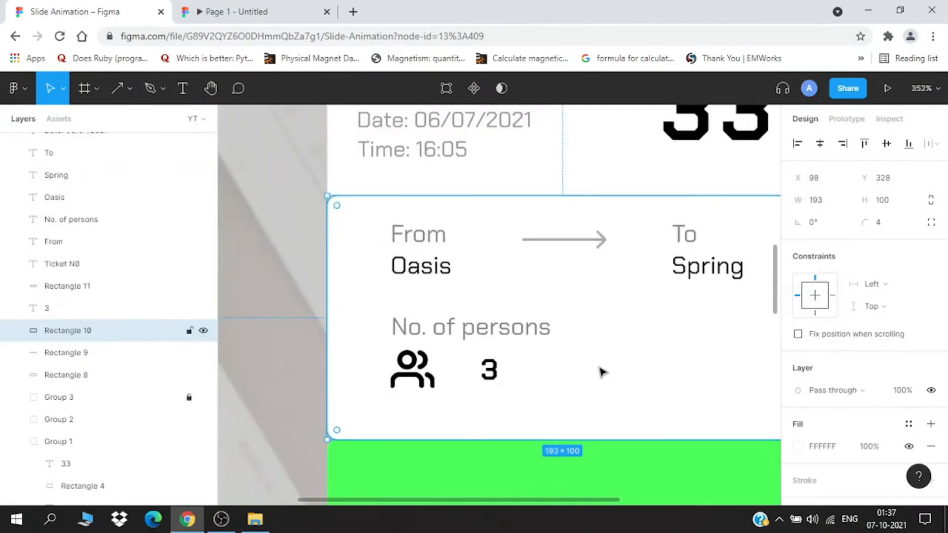
pyautogui.hscroll(3, 601, 373)
pyautogui.click(374, 330)
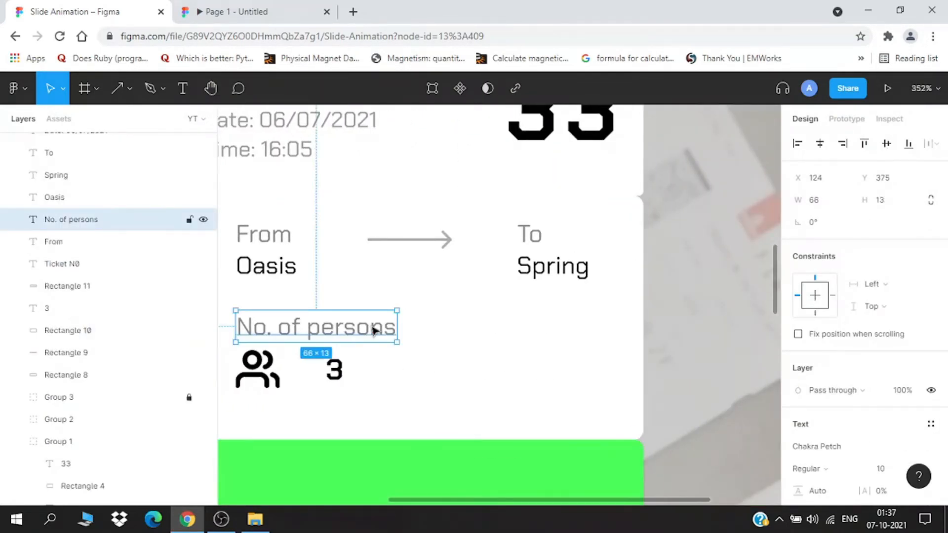
pyautogui.moveTo(369, 329); pyautogui.dragTo(568, 329)
pyautogui.doubleClick(567, 328)
pyautogui.write('V')
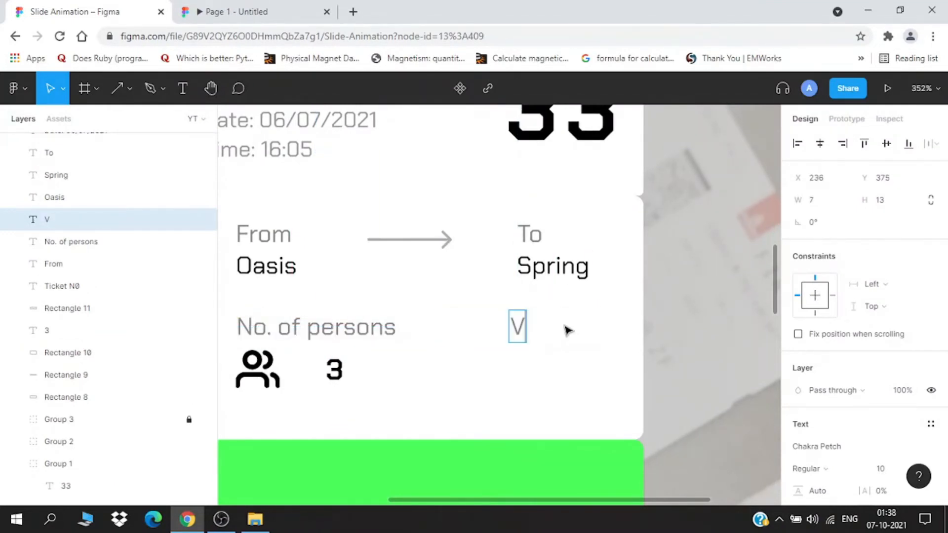
pyautogui.write('alidity')
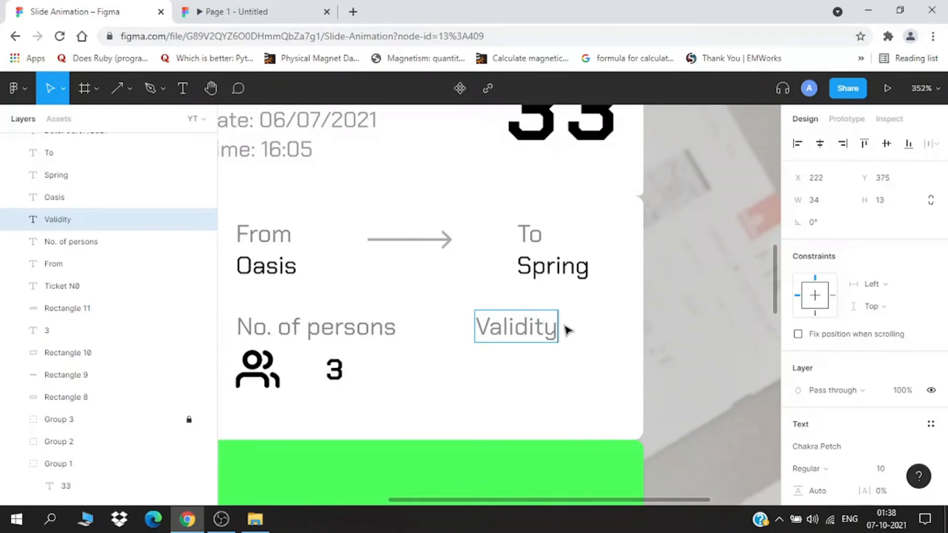
pyautogui.press('Escape')
# Shorten the arrow between "From" and "To" to a width of 18, keeping it centered in place
pyautogui.click(460, 257)
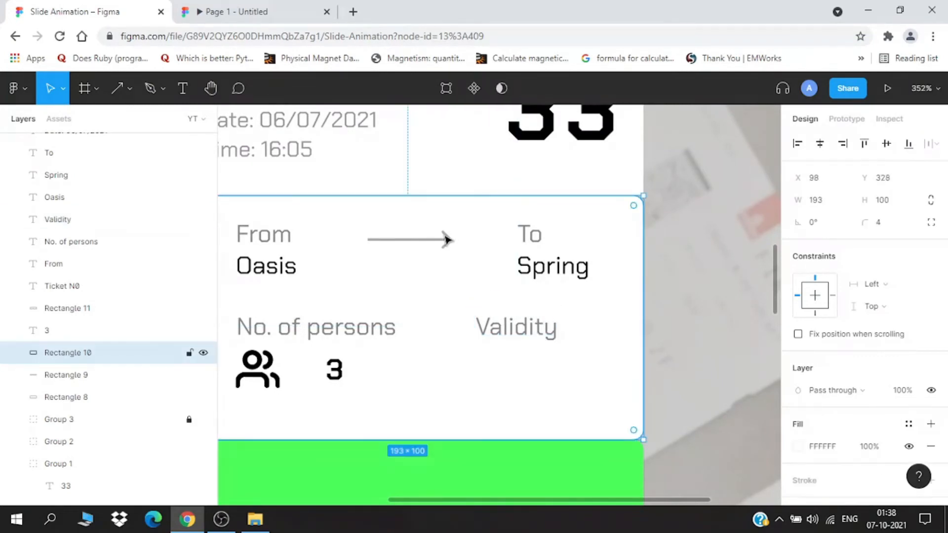
pyautogui.click(449, 241)
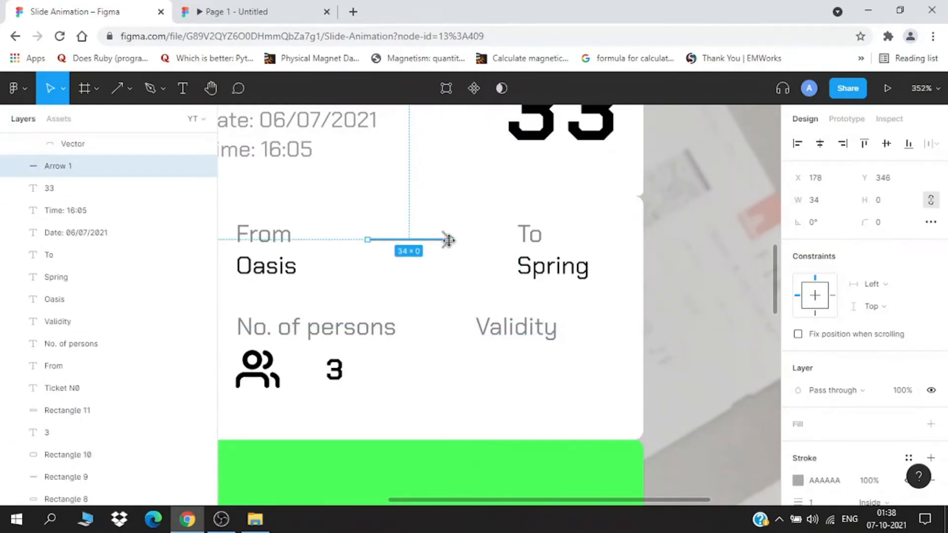
pyautogui.moveTo(449, 240)
pyautogui.mouseDown()
pyautogui.moveTo(434, 254)
pyautogui.moveTo(431, 242)
pyautogui.mouseUp()
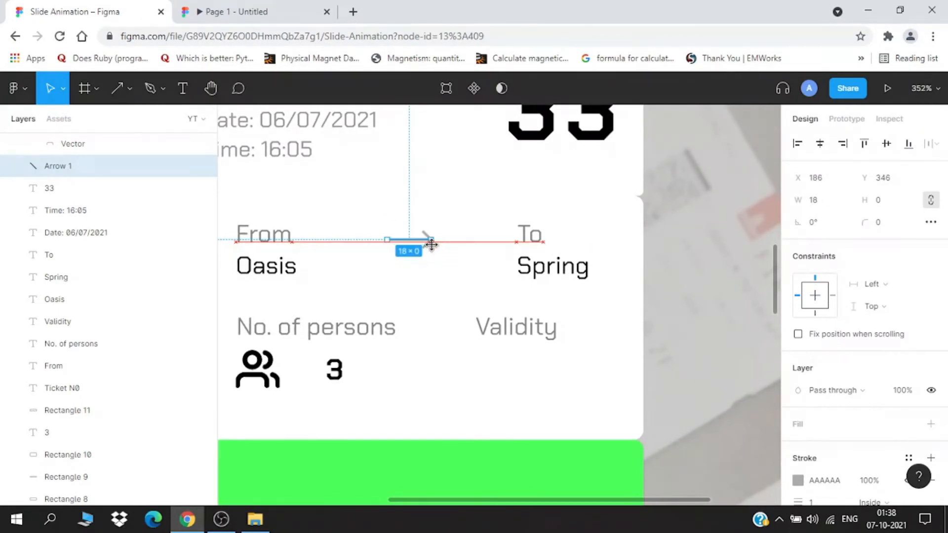
# Nudge the "To" and "Spring" texts left together to X 229
pyautogui.click(530, 245)
pyautogui.keyDown('shift'); pyautogui.click(535, 268); pyautogui.keyUp('shift')
pyautogui.hotkey('shift', 'Left')
pyautogui.hotkey('shift', 'Left')
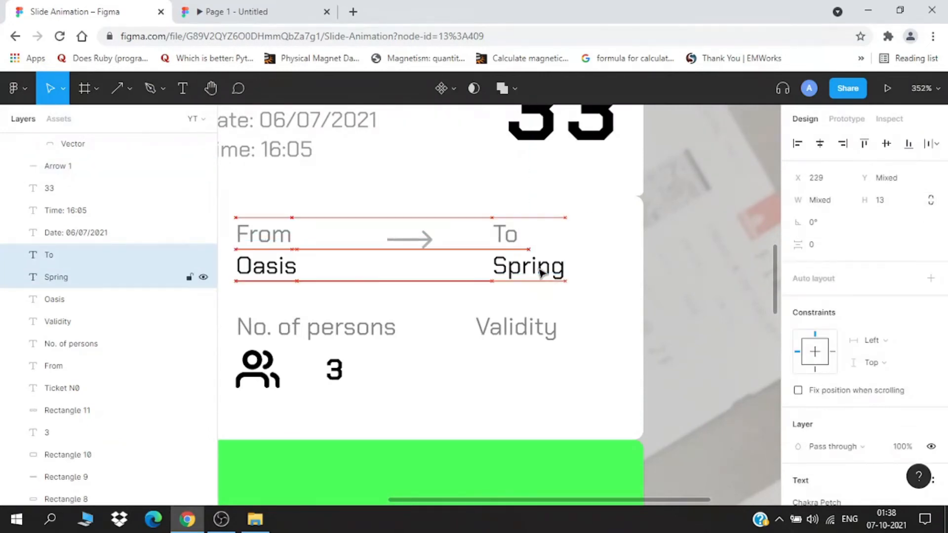
pyautogui.hotkey('shift', 'Right')
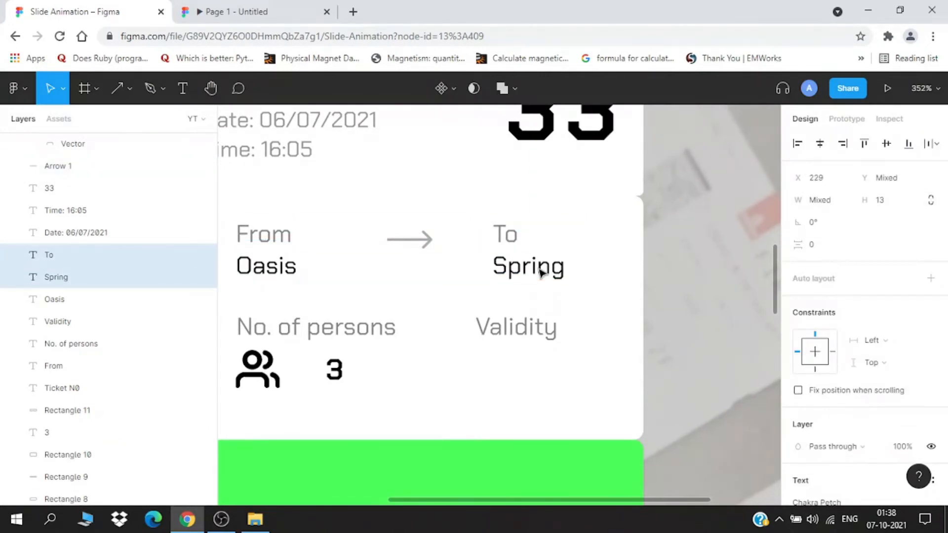
# Nudge the "Validity" label right to X 229 so that its left edge aligns with "To" and "Spring"
pyautogui.click(532, 333)
pyautogui.press('Right')
pyautogui.press('Right')
pyautogui.press('Right')
pyautogui.press('Right')
pyautogui.press('Right')
pyautogui.press('Right')
pyautogui.press('Right')
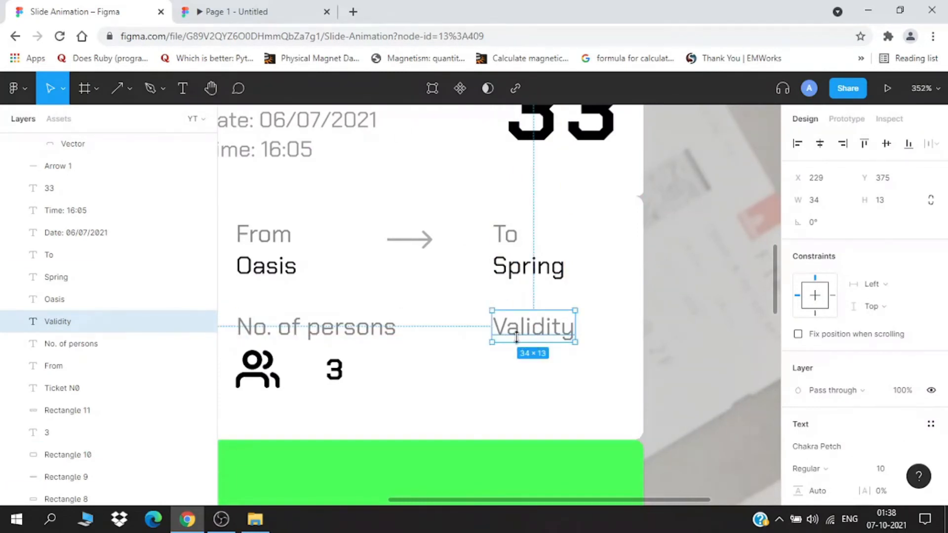
# Duplicate the "Spring" text below the "Validity" label and change the copy's text to "1 hr 15 min"
pyautogui.scroll(-1, 521, 342)
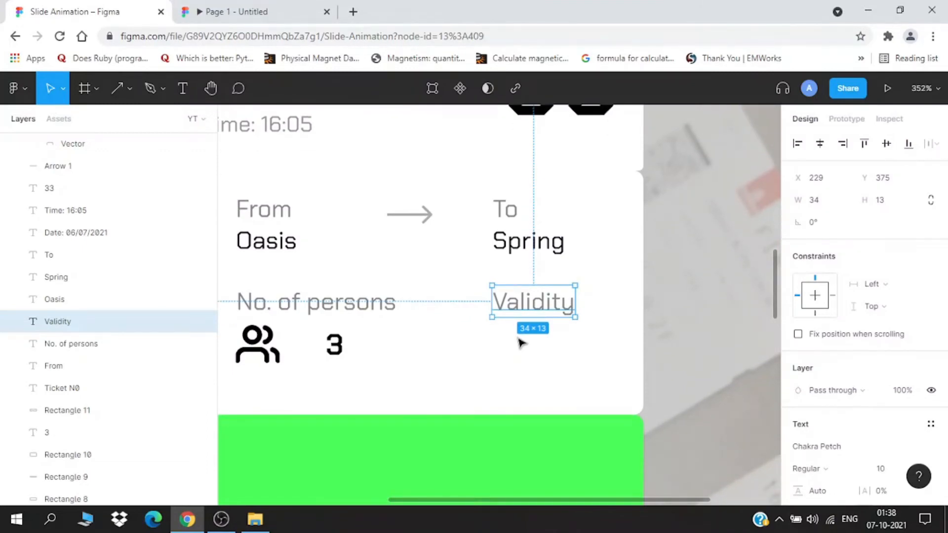
pyautogui.click(533, 335)
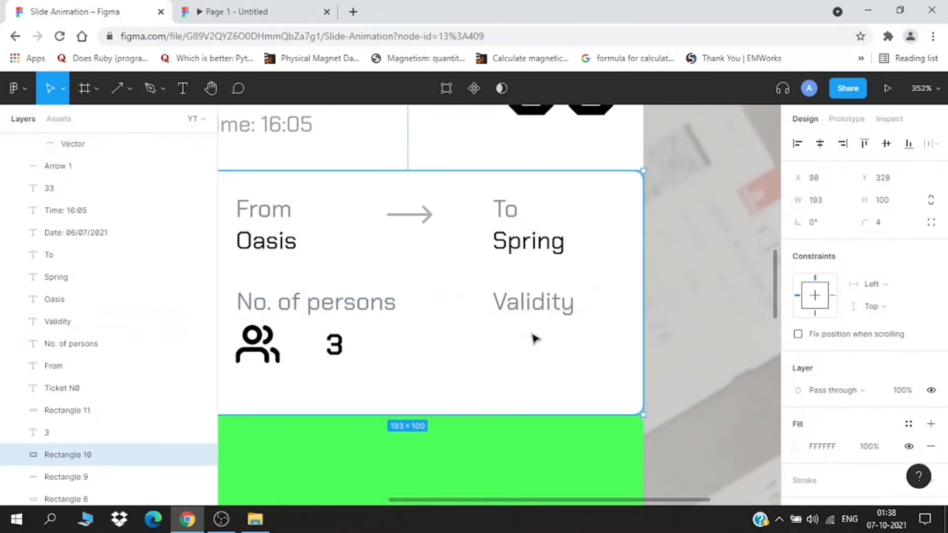
pyautogui.click(527, 252)
pyautogui.keyDown('alt'); pyautogui.moveTo(527, 249); pyautogui.dragTo(527, 344); pyautogui.keyUp('alt')
pyautogui.doubleClick(527, 344)
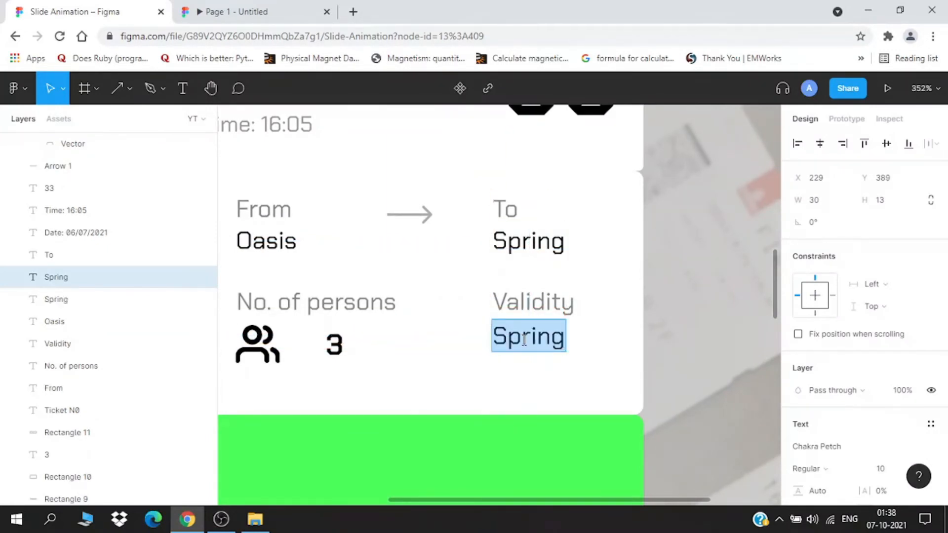
pyautogui.write('1')
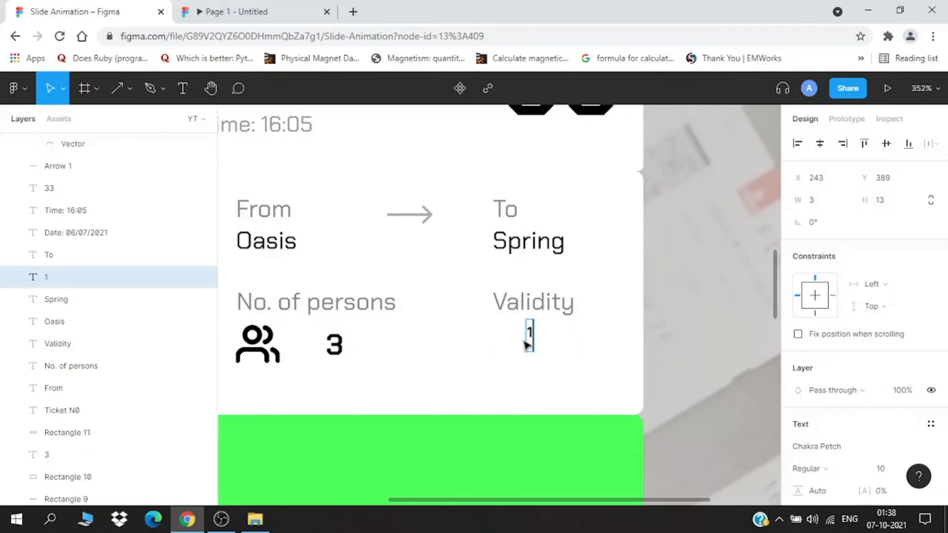
pyautogui.write(' hr')
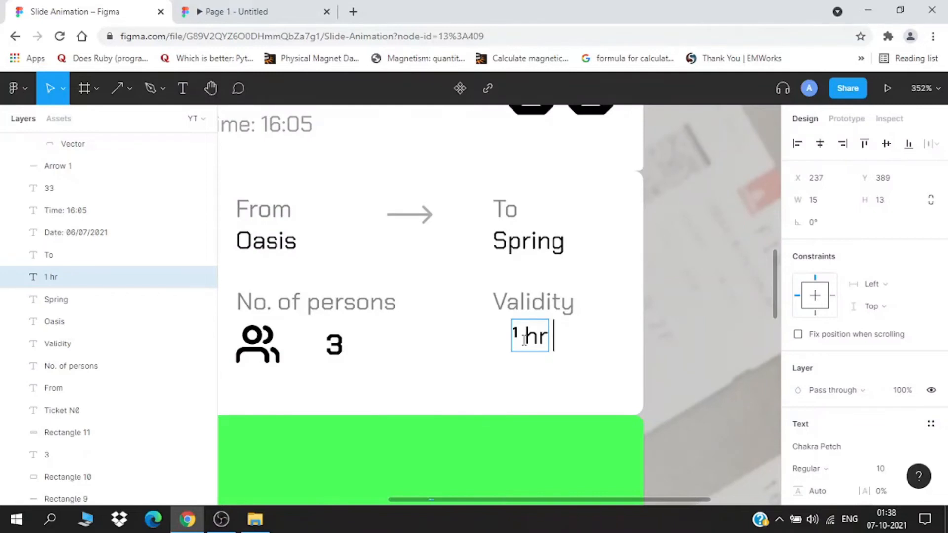
pyautogui.write(' 15 min')
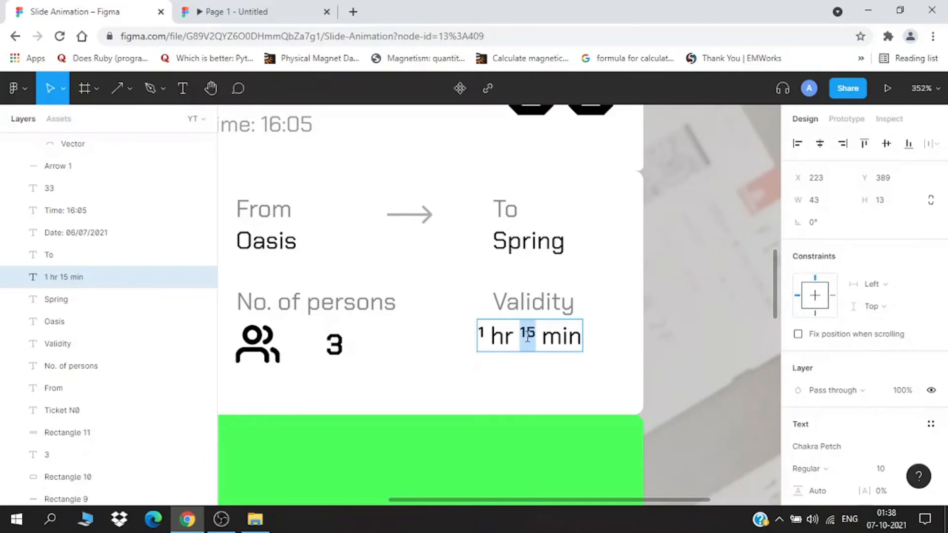
# Change the number position of "15" and "1" in the validity time from superscript to normal
pyautogui.scroll(-5, 828, 425)
pyautogui.click(931, 327)
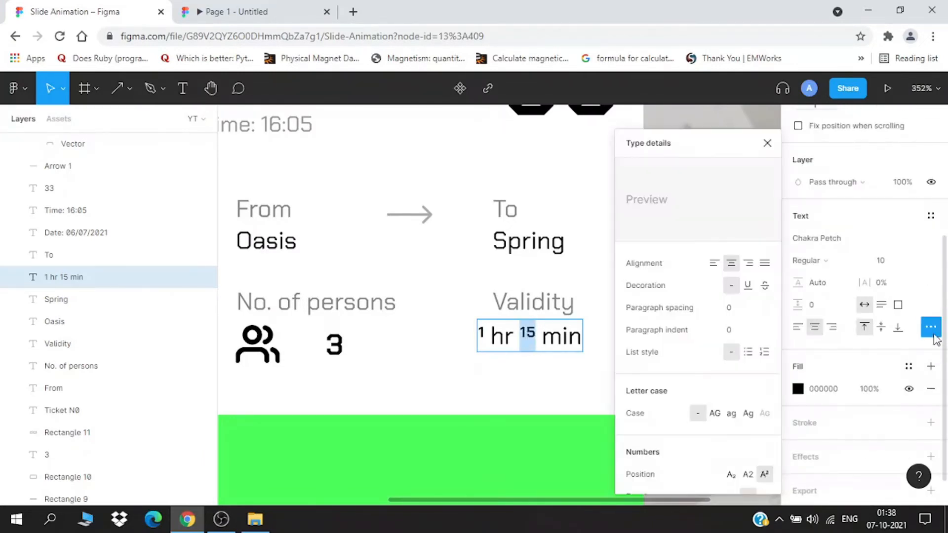
pyautogui.click(748, 474)
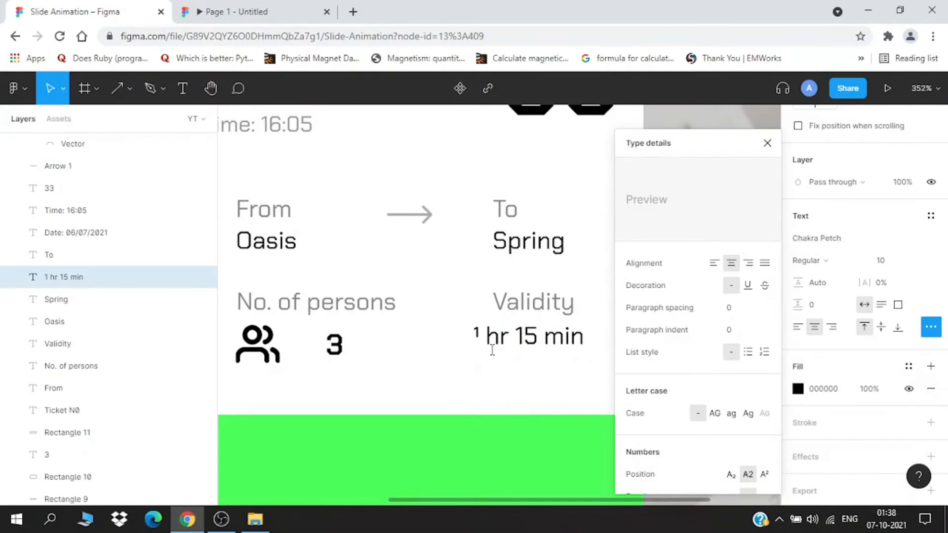
pyautogui.doubleClick(477, 339)
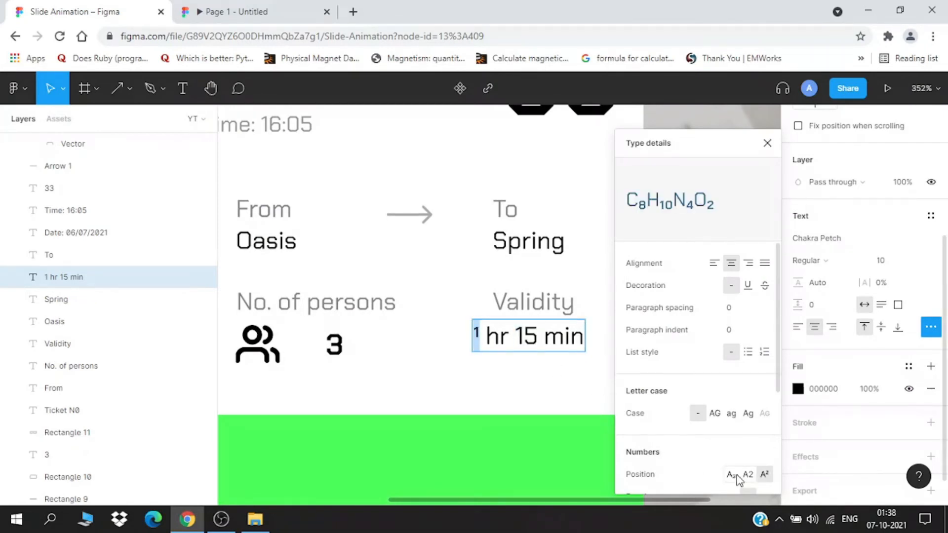
pyautogui.click(749, 474)
pyautogui.press('Escape')
pyautogui.click(535, 391)
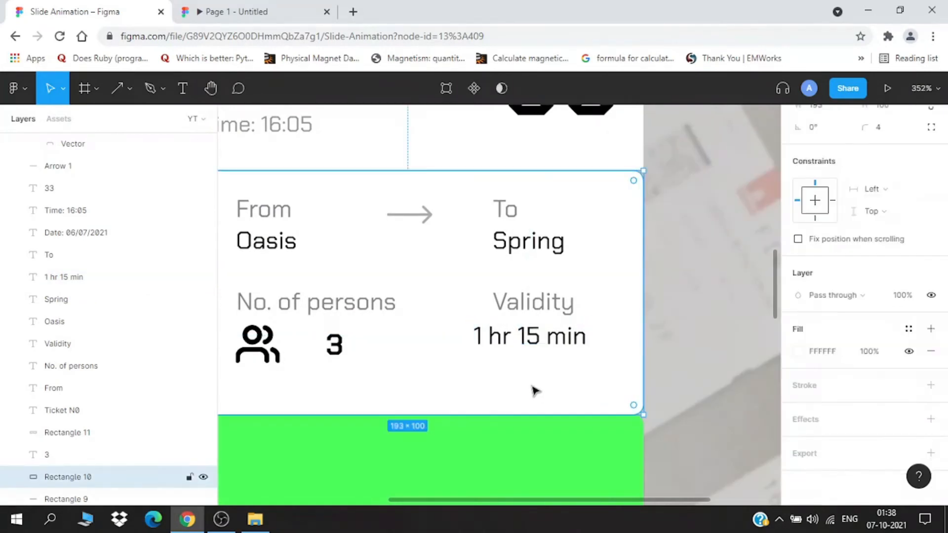
# Nudge the "1 hr 15 min" text right so that its left edge aligns with the "Validity" label
pyautogui.click(535, 345)
pyautogui.press('alt')
pyautogui.press('Right')
pyautogui.press('Right')
pyautogui.press('Right')
pyautogui.press('Right')
pyautogui.press('Right')
pyautogui.press('Right')
pyautogui.press('Right')
pyautogui.press('Right')
pyautogui.press('Right')
pyautogui.press('Right')
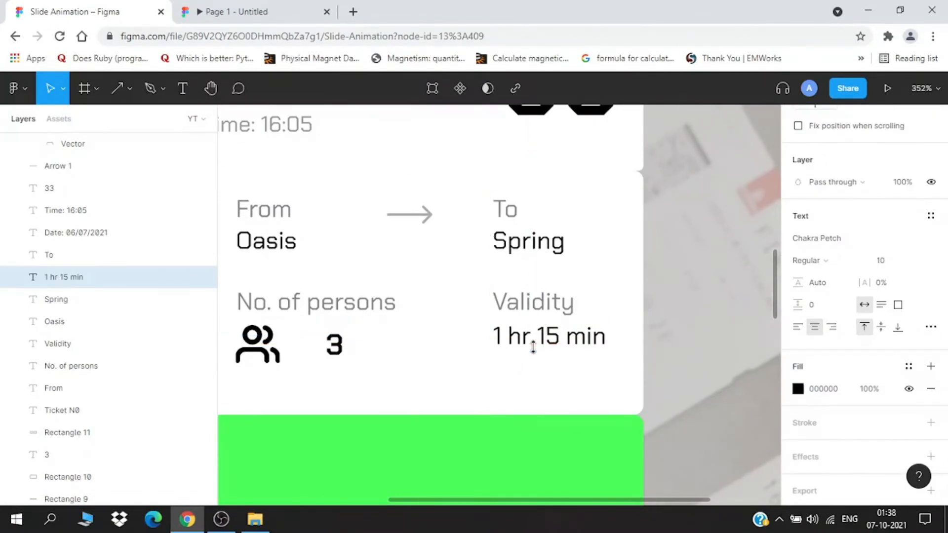
pyautogui.scroll(-5, 533, 347)
pyautogui.press('Escape')
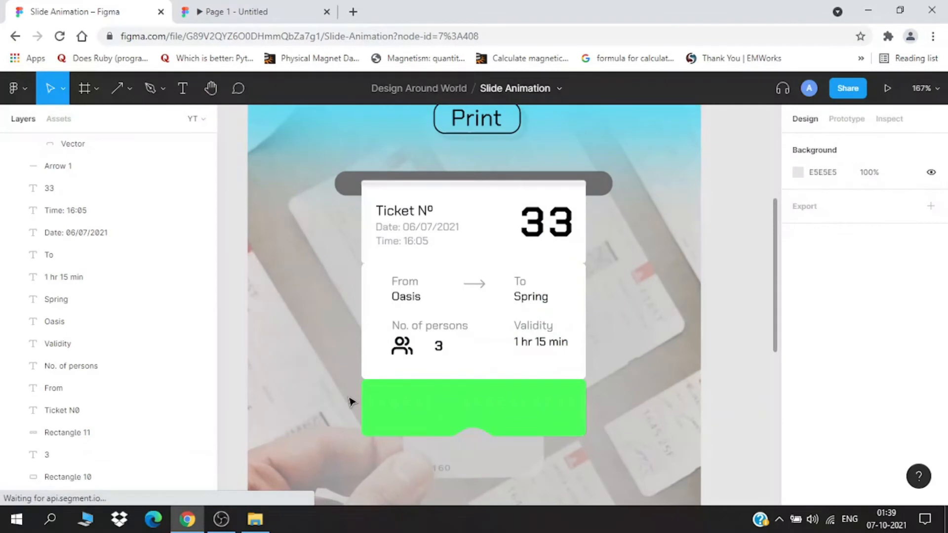
# Duplicate the "TicketIt." title onto the middle of the ticket's journey section at X 128, Y 349
pyautogui.click(261, 9)
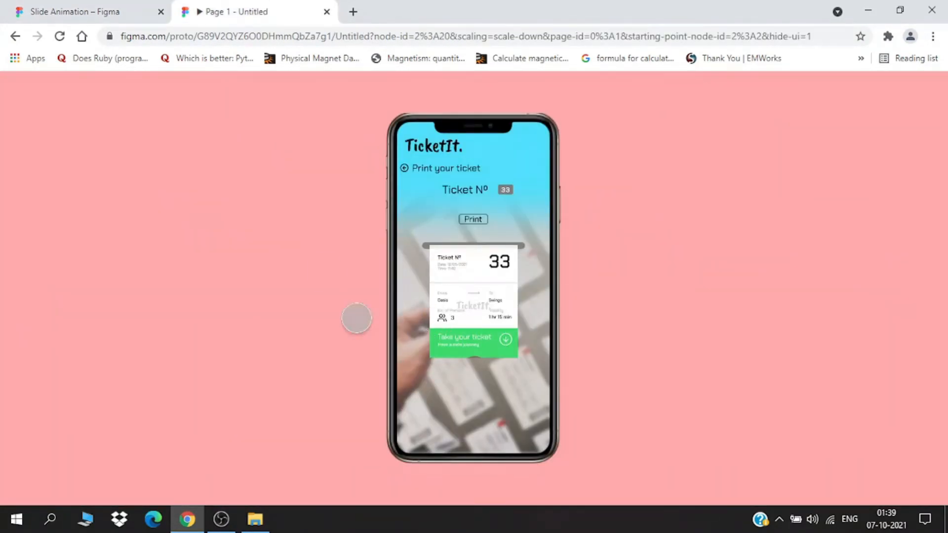
pyautogui.click(123, 9)
pyautogui.scroll(-5, 455, 254)
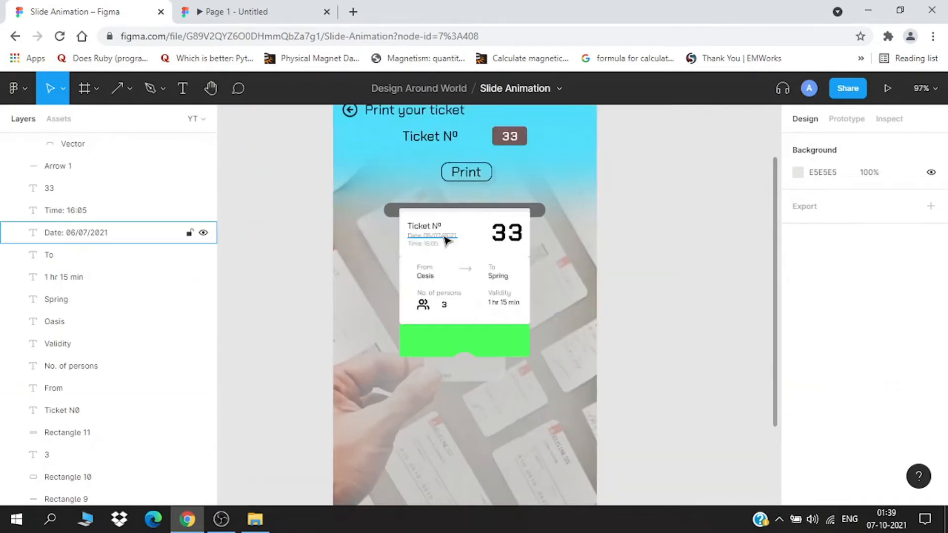
pyautogui.scroll(-1, 477, 279)
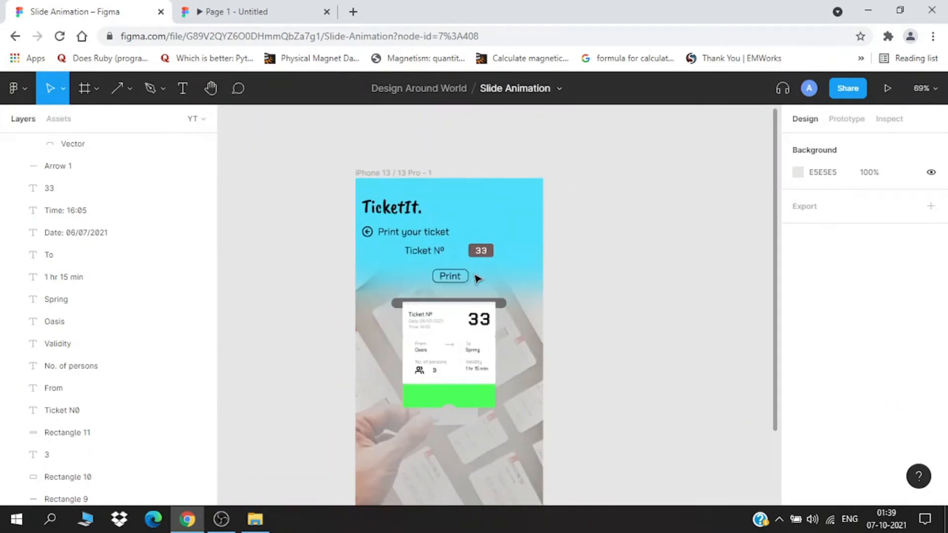
pyautogui.scroll(2, 370, 271)
pyautogui.click(410, 194)
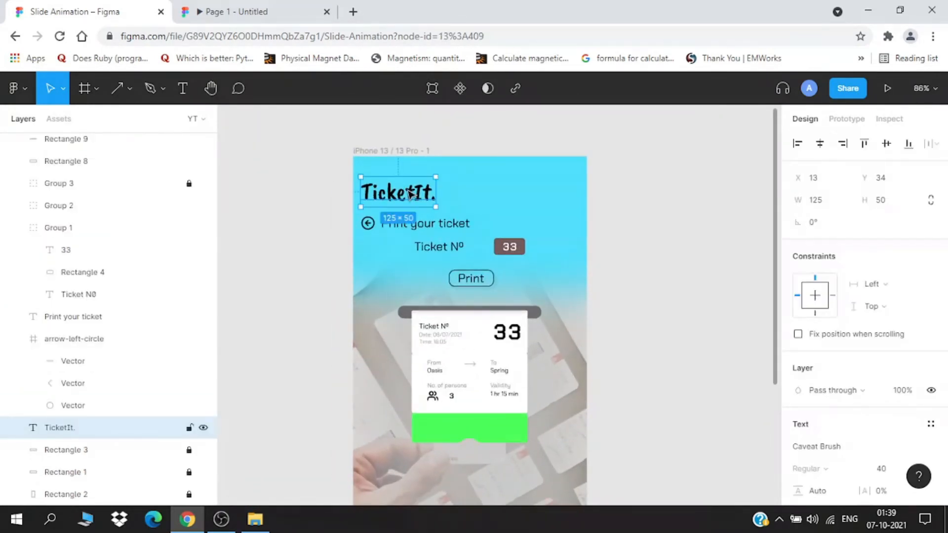
pyautogui.moveTo(412, 195); pyautogui.dragTo(482, 384)
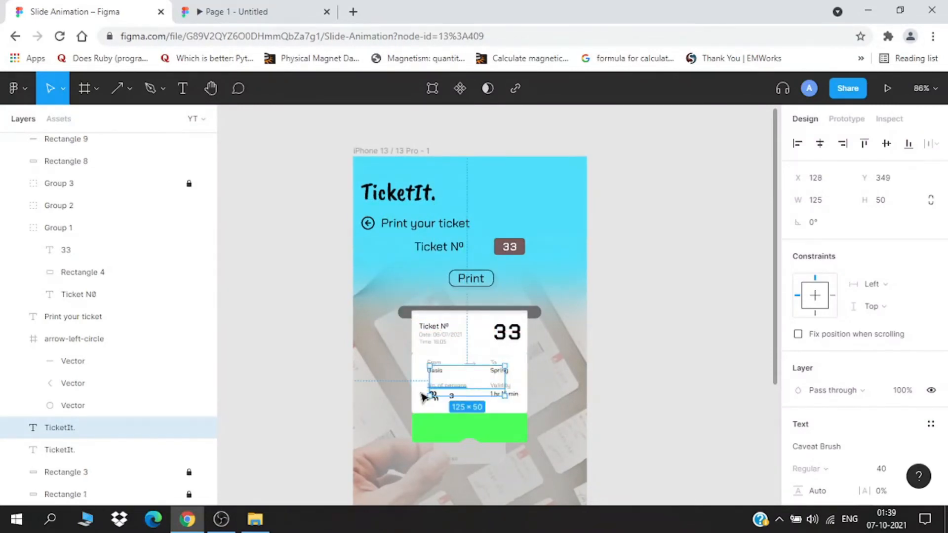
# Reorder the copied "TicketIt." layer so that it sits directly below the "From" layer and above "Ticket N0"
pyautogui.moveTo(90, 429); pyautogui.dragTo(42, 166)
pyautogui.scroll(5, 497, 388)
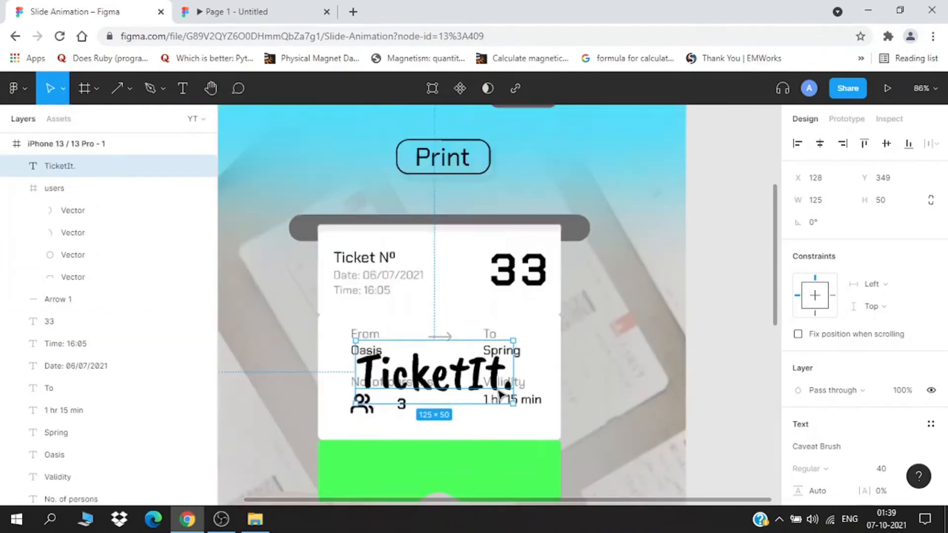
pyautogui.click(17, 188)
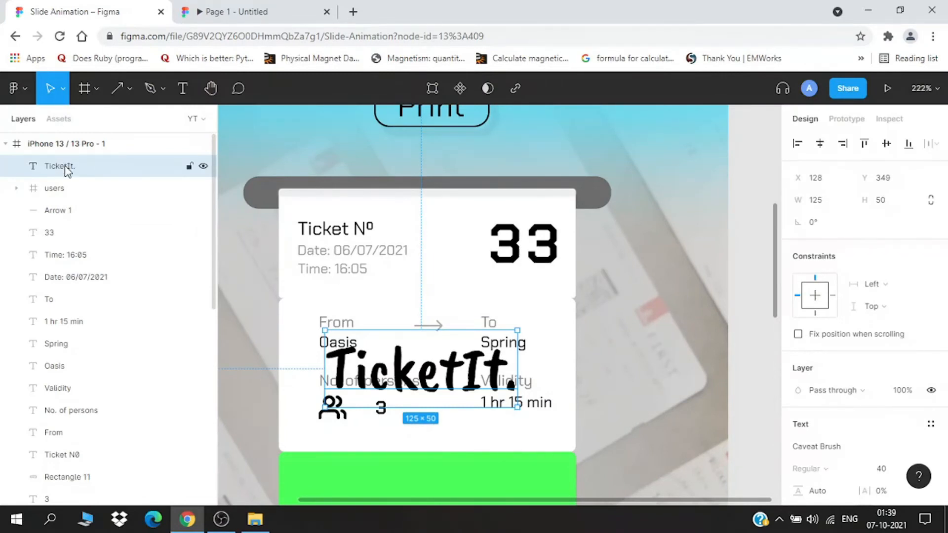
pyautogui.moveTo(67, 174); pyautogui.dragTo(36, 455)
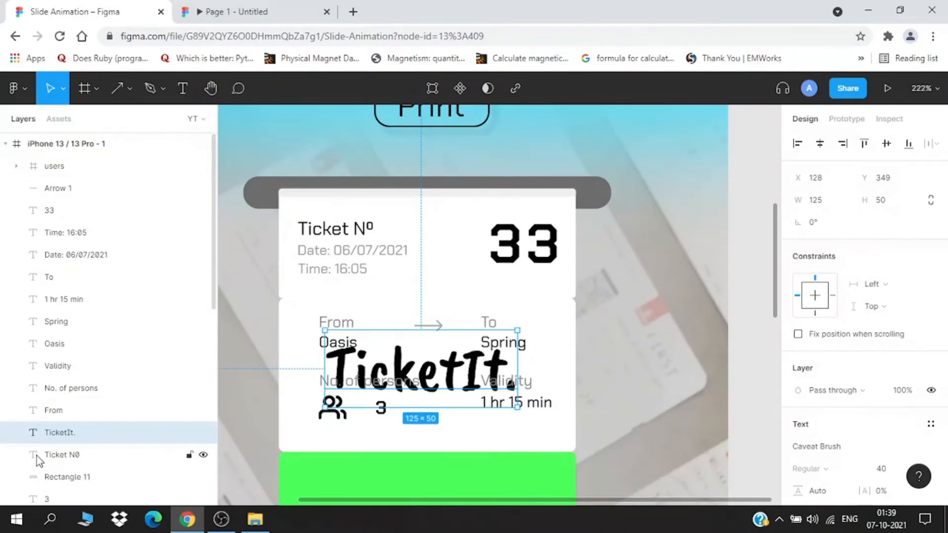
# Set the fill of the copied "TicketIt." text to light grey B8B8B8
pyautogui.scroll(-3, 795, 454)
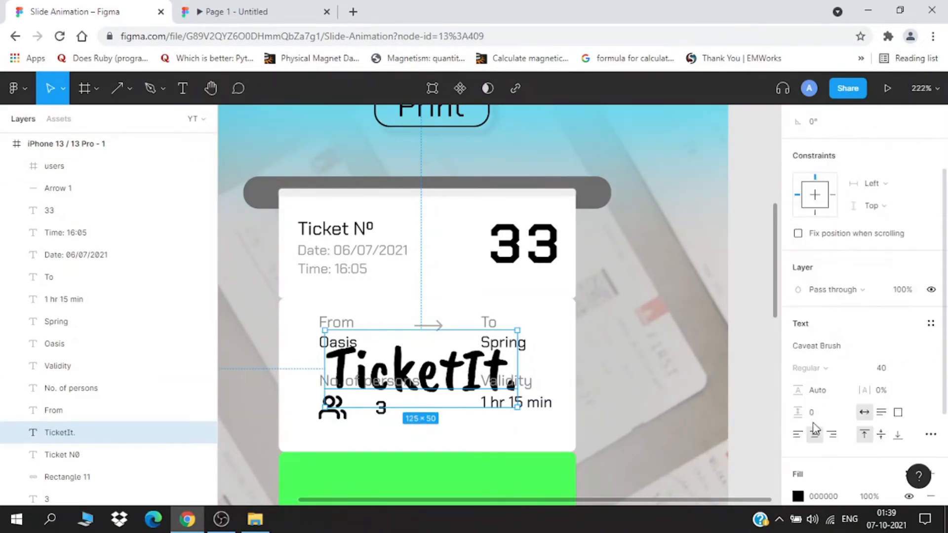
pyautogui.click(798, 459)
pyautogui.moveTo(648, 258); pyautogui.dragTo(611, 211)
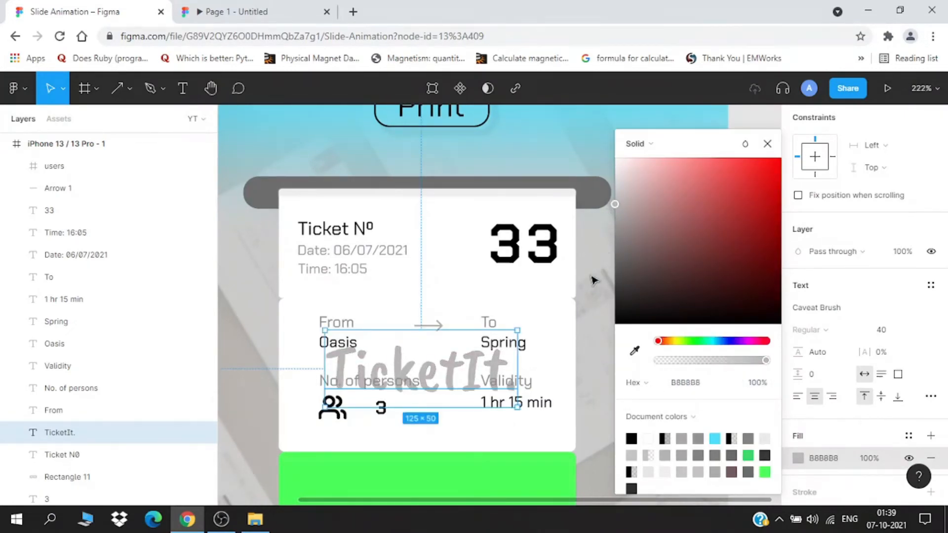
# Shrink the grey "TicketIt." text proportionally with the Scale tool so that it fits between the journey details
pyautogui.moveTo(516, 406); pyautogui.dragTo(490, 398)
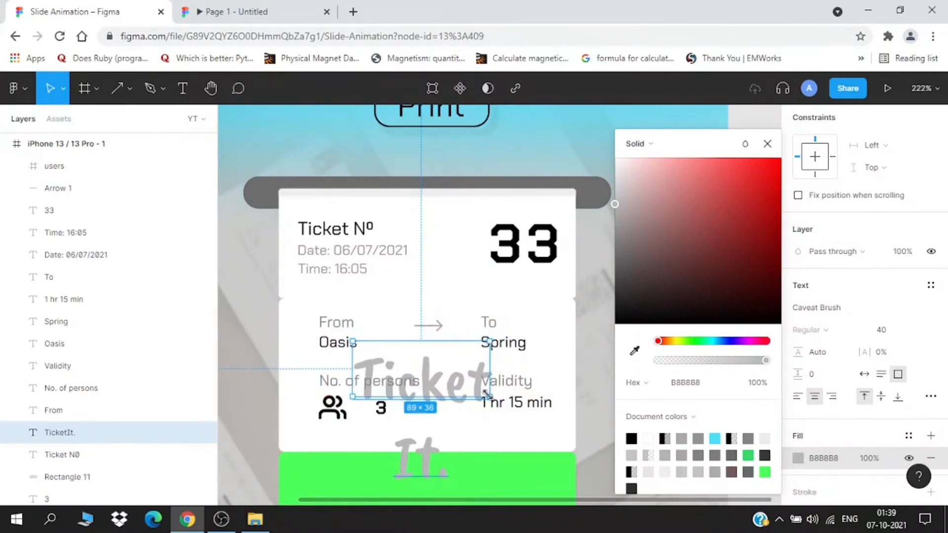
pyautogui.hotkey('ctrl', 'z')
pyautogui.press('k')
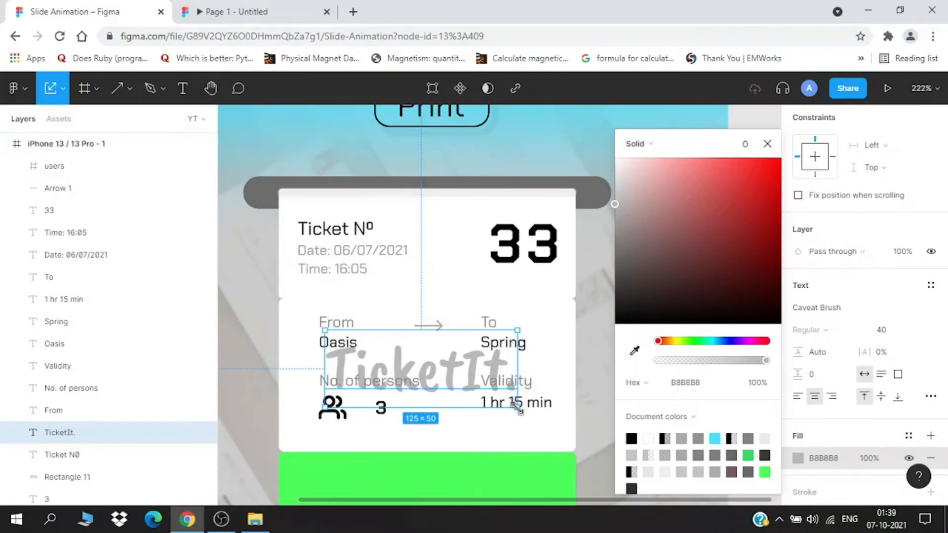
pyautogui.moveTo(517, 408); pyautogui.dragTo(472, 394)
pyautogui.click(484, 451)
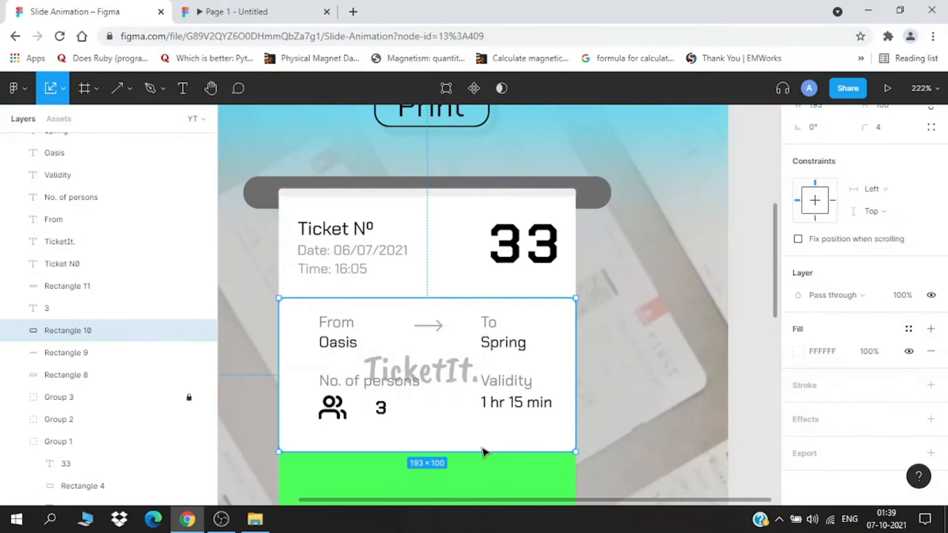
# Move the grey "TicketIt." text slightly up, towards the space between the two rows of journey details
pyautogui.scroll(-1, 700, 416)
pyautogui.click(395, 369)
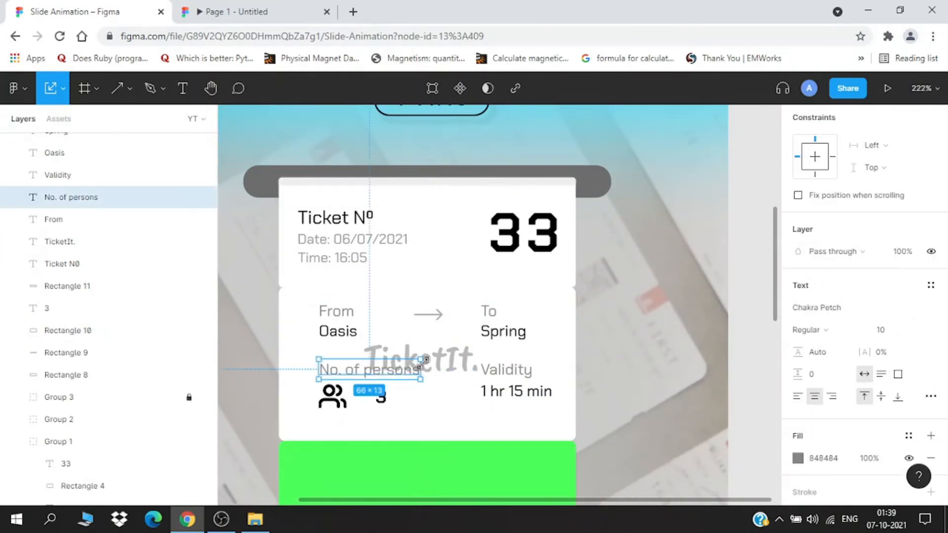
pyautogui.click(451, 364)
pyautogui.moveTo(451, 364); pyautogui.dragTo(451, 358)
pyautogui.click(647, 403)
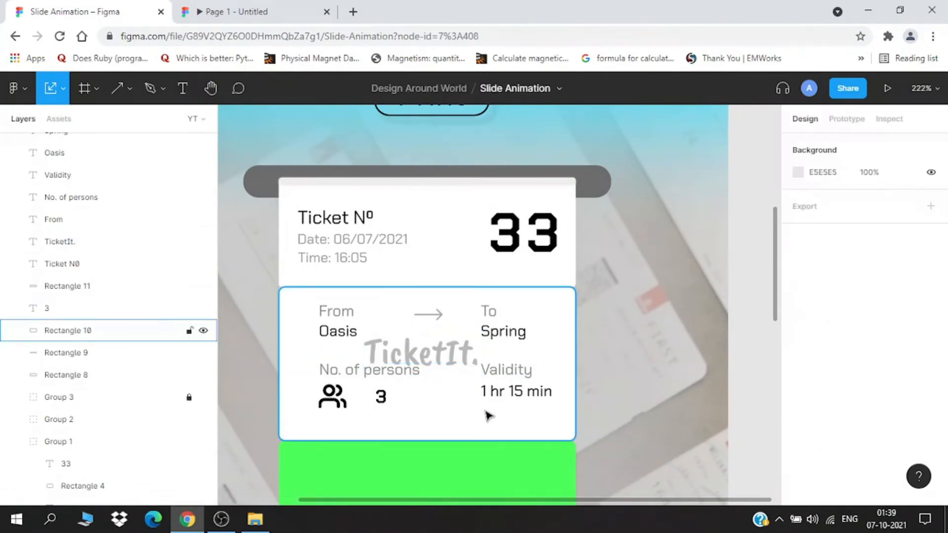
# Reduce the height of the white journey section rectangle to 90, keeping its width at 193
pyautogui.click(487, 414)
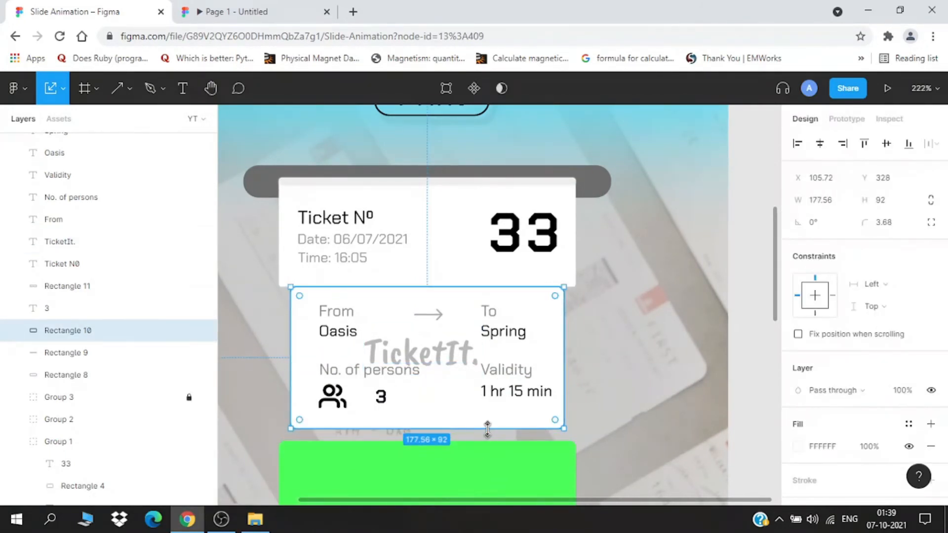
pyautogui.hotkey('ctrl', 'z')
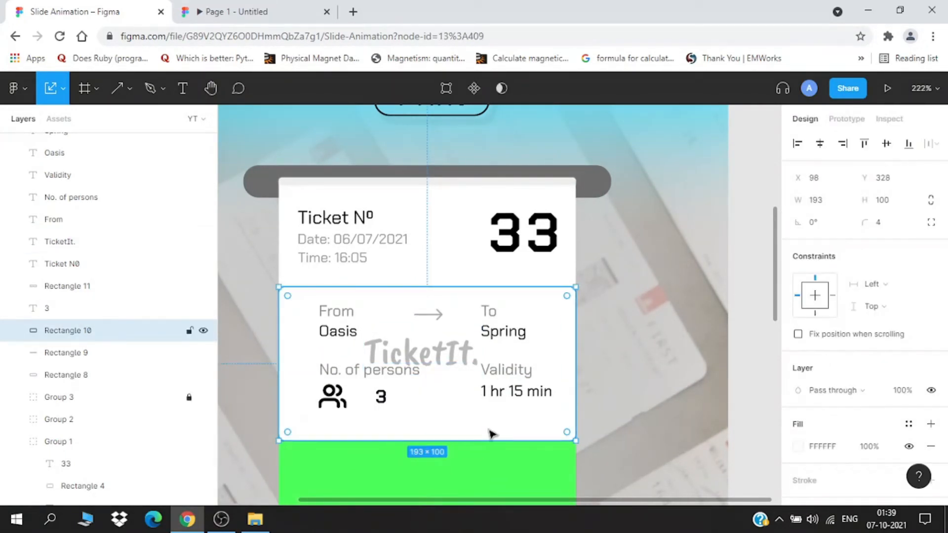
pyautogui.moveTo(455, 441); pyautogui.dragTo(455, 425)
pyautogui.scroll(-2, 454, 425)
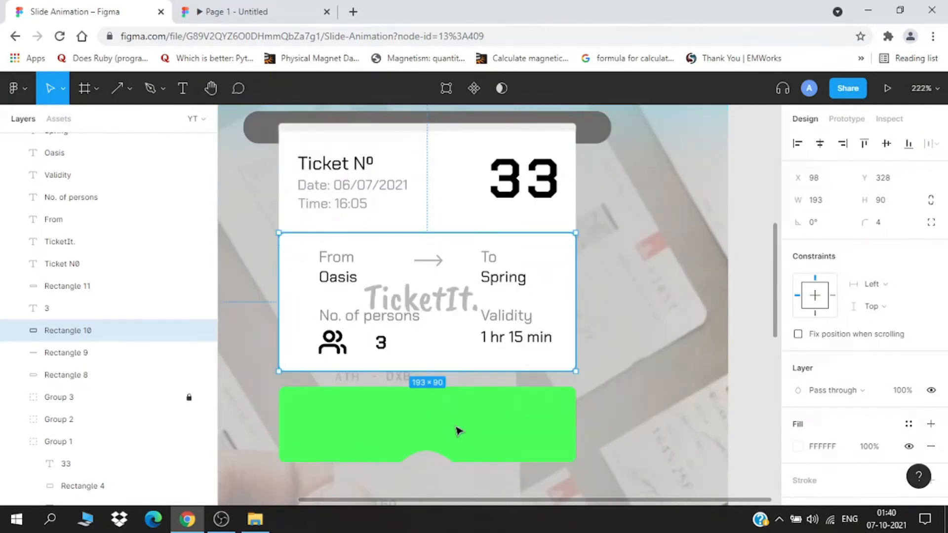
# Nudge the green strip up to Y 418 so that it meets the shortened white journey section
pyautogui.click(458, 431)
pyautogui.press('Up')
pyautogui.press('Up')
pyautogui.press('Up')
pyautogui.press('Up')
pyautogui.press('Up')
pyautogui.press('Up')
pyautogui.press('Up')
pyautogui.press('Up')
pyautogui.press('Up')
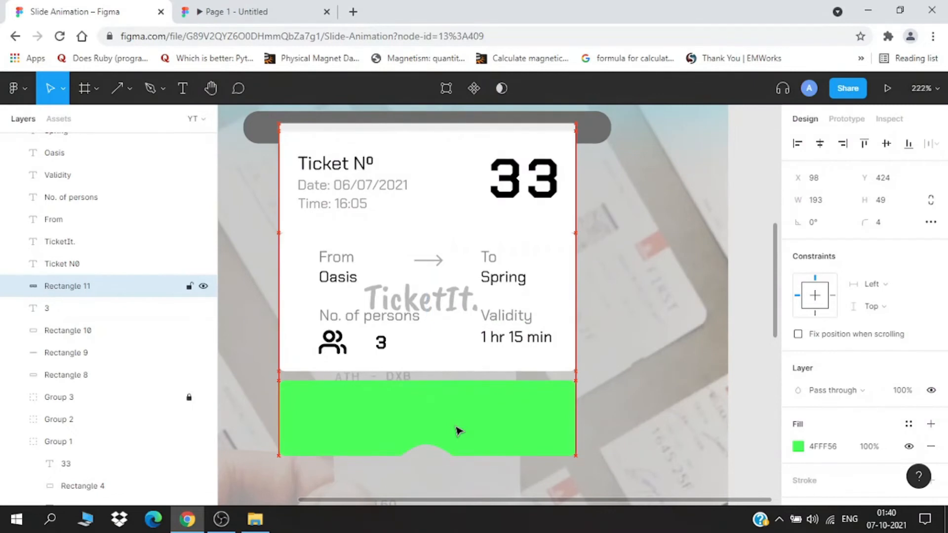
pyautogui.press('Up')
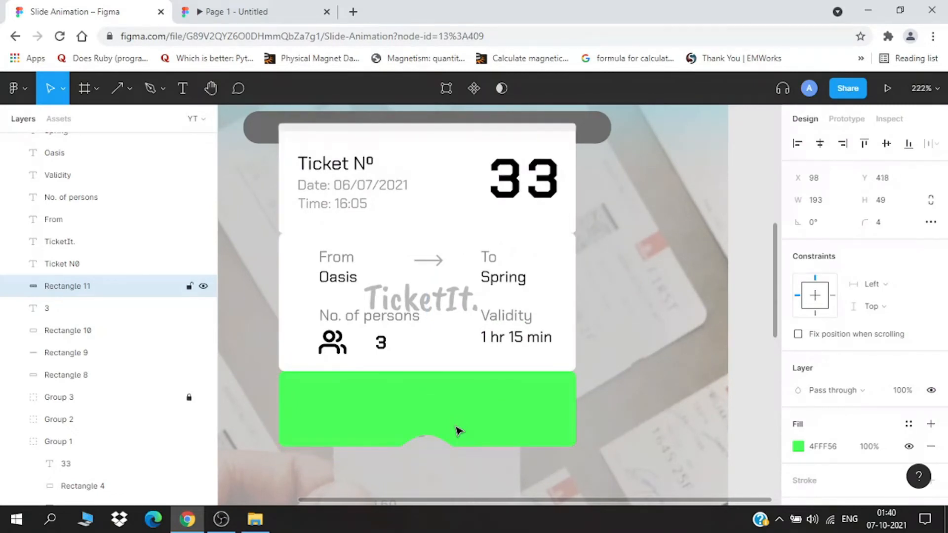
# Duplicate the card's "Ticket Nº" text onto the green strip and change the copy's text to "Take your ticket"
pyautogui.scroll(-5, 457, 431)
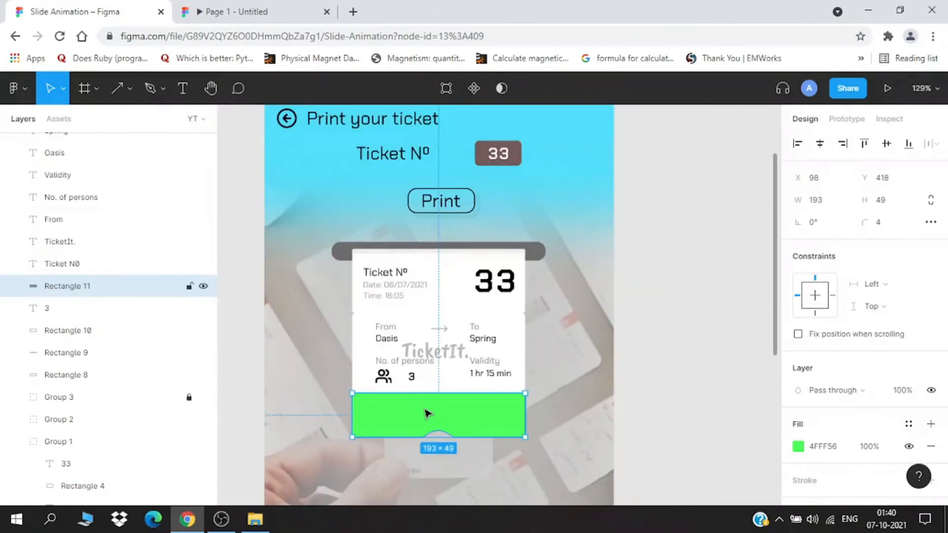
pyautogui.scroll(1, 309, 420)
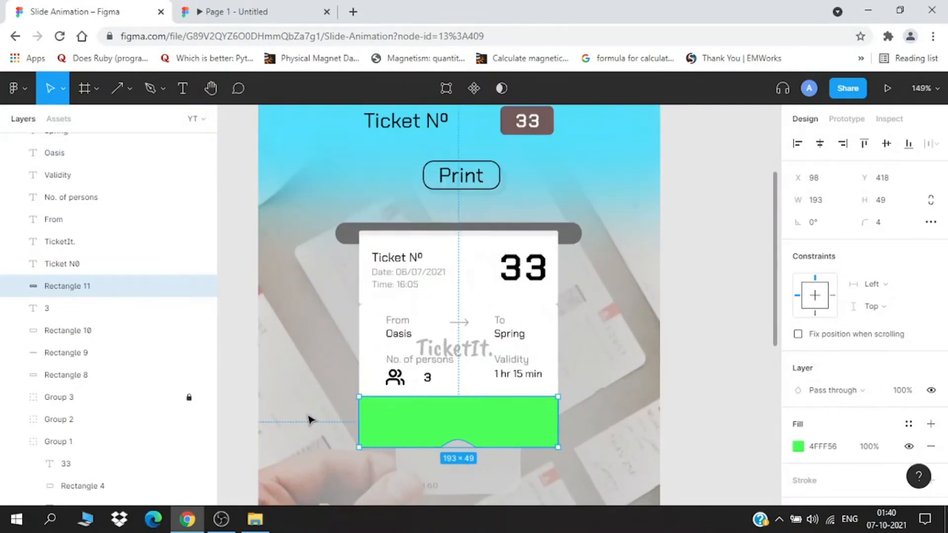
pyautogui.scroll(1, 309, 420)
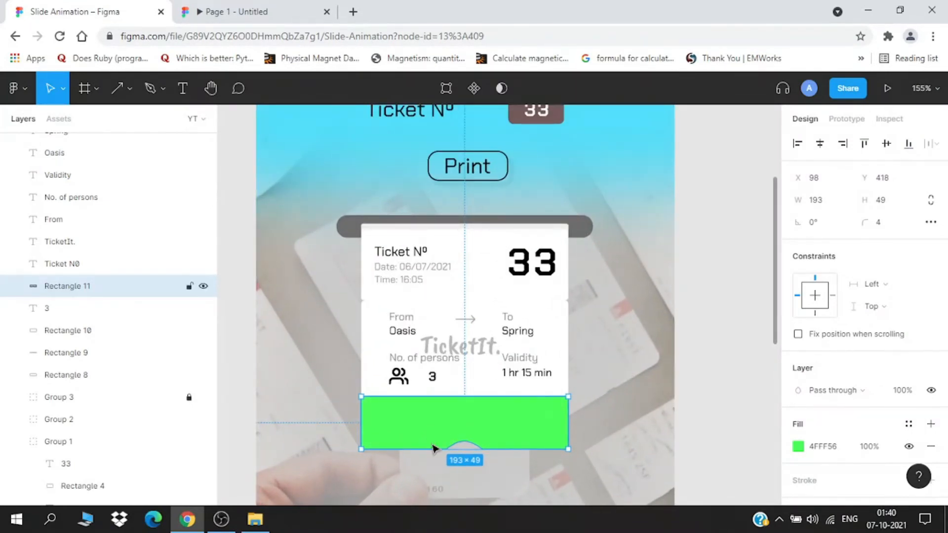
pyautogui.scroll(-1, 433, 448)
pyautogui.click(247, 12)
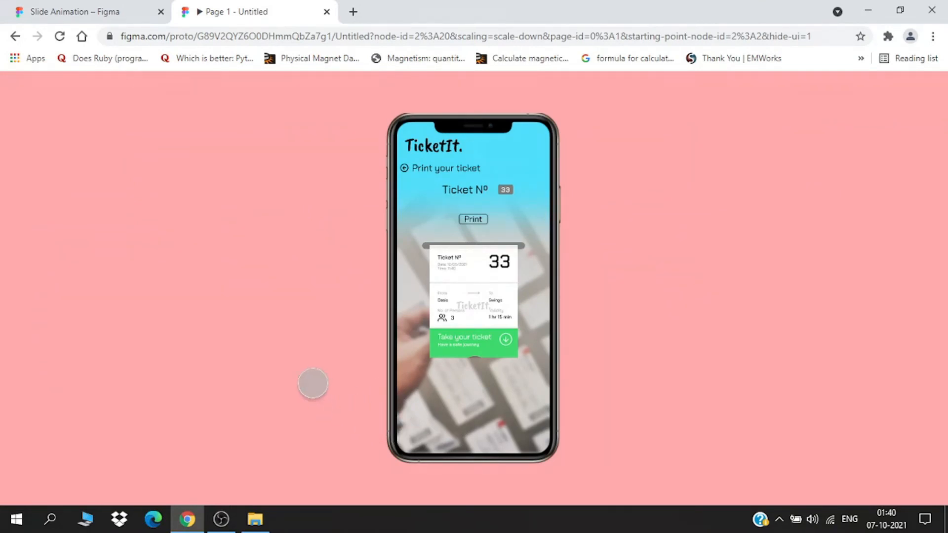
pyautogui.click(85, 10)
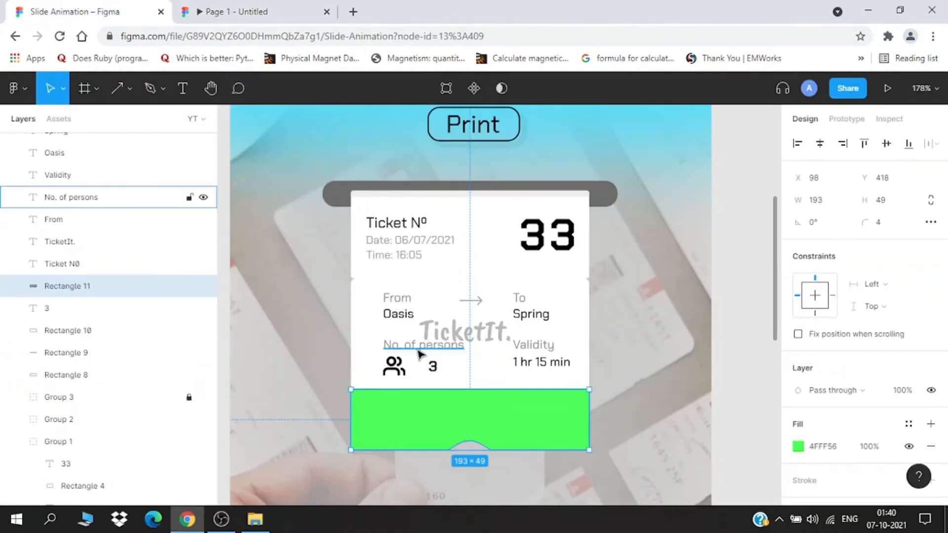
pyautogui.scroll(2, 476, 368)
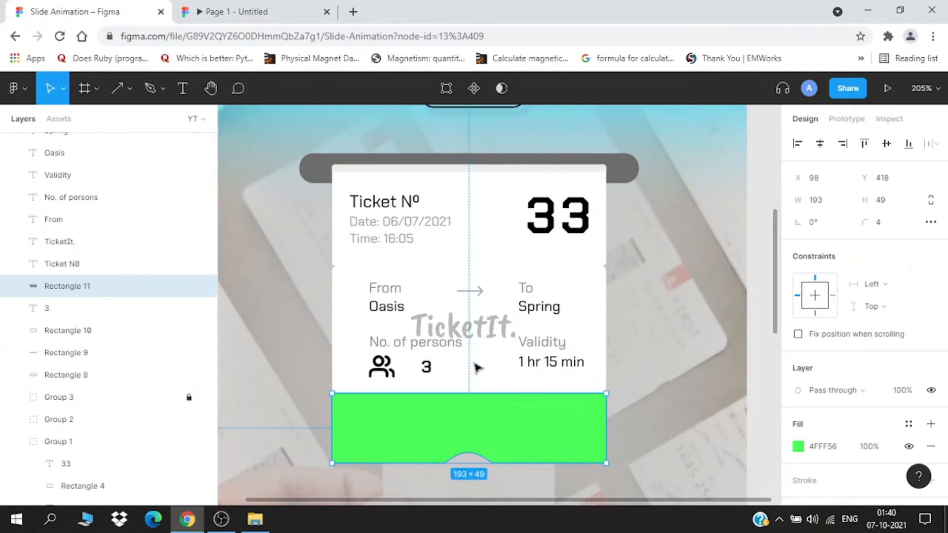
pyautogui.click(386, 204)
pyautogui.moveTo(386, 204); pyautogui.dragTo(387, 418)
pyautogui.doubleClick(386, 417)
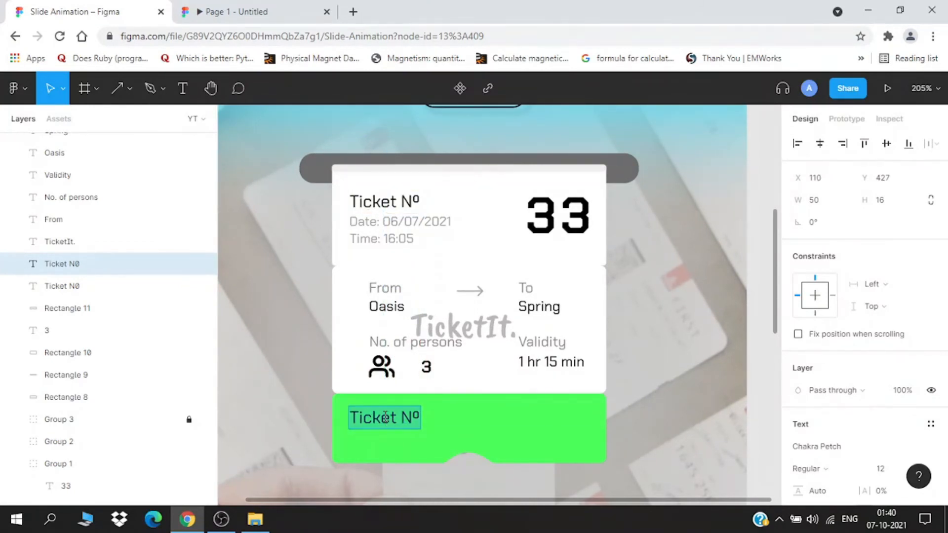
pyautogui.write('Take your')
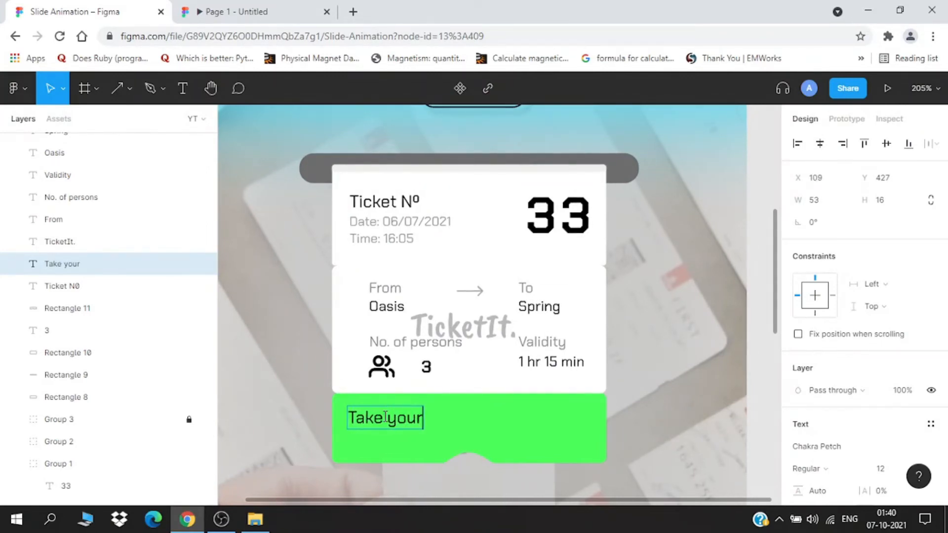
pyautogui.write(' tick')
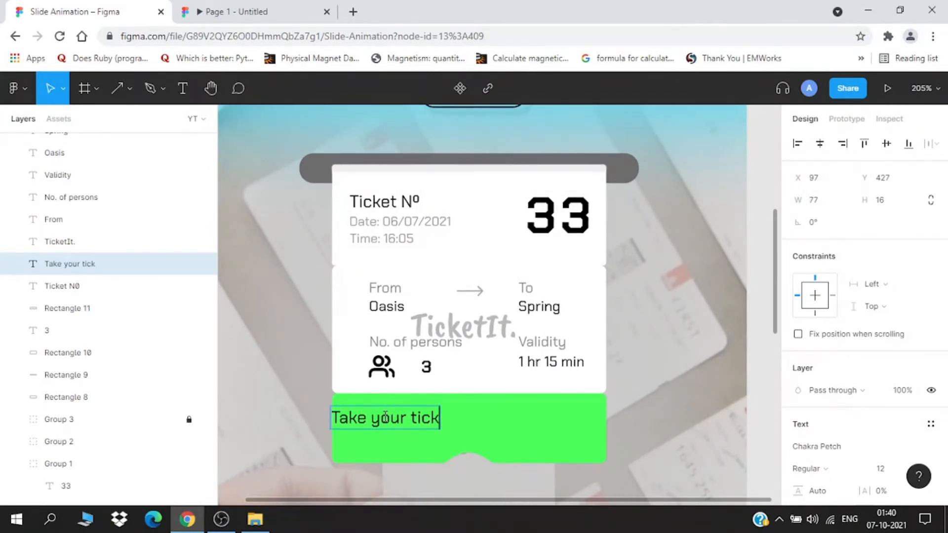
pyautogui.write('et')
# Nudge the "Take your ticket" text right to X 110 so that its left edge aligns with "Ticket Nº"
pyautogui.click(239, 7)
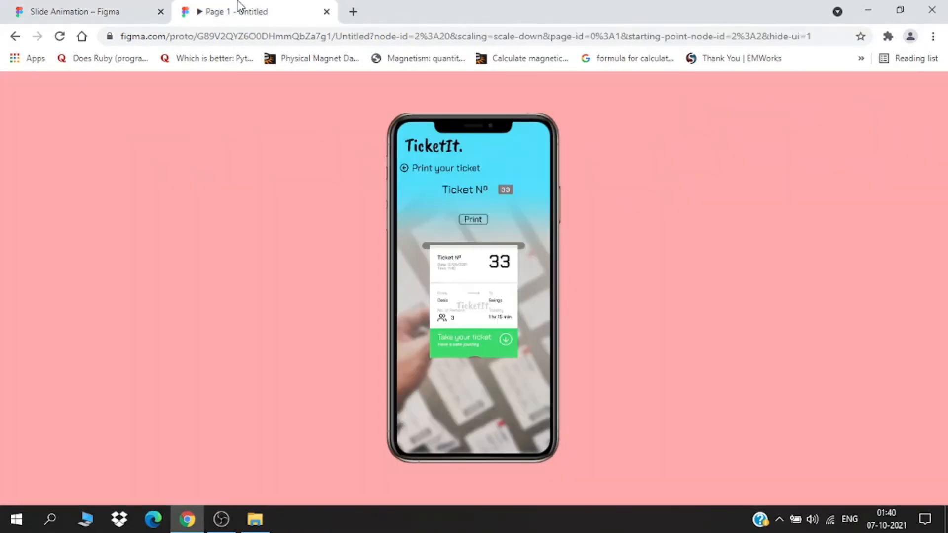
pyautogui.click(163, 11)
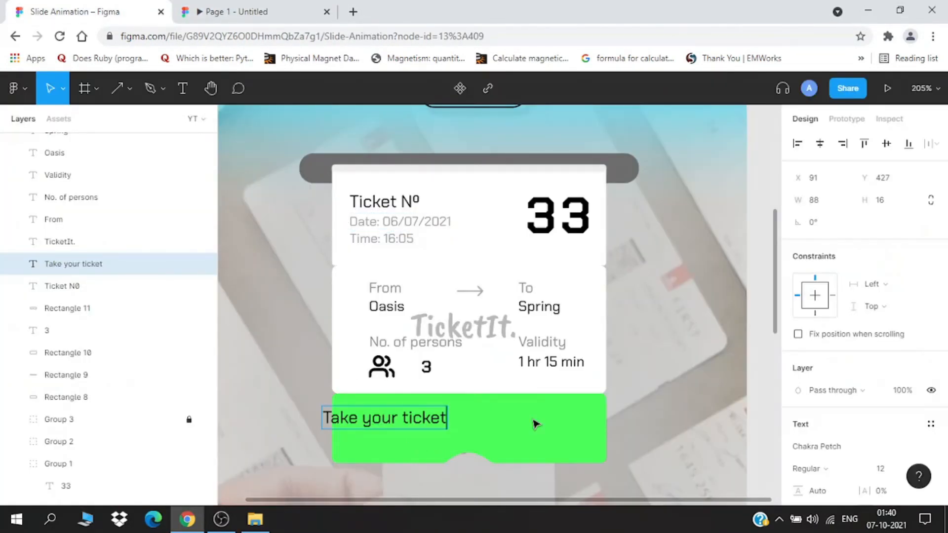
pyautogui.press('Escape')
pyautogui.hotkey('shift', 'Right')
pyautogui.press('Right')
pyautogui.hotkey('shift', 'Right')
pyautogui.press('Right')
pyautogui.press('Right')
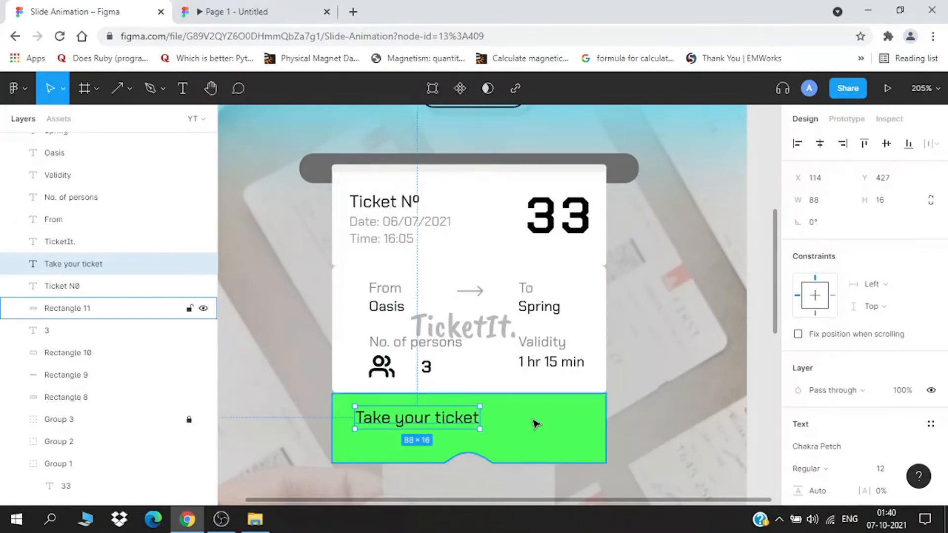
pyautogui.press('Left')
pyautogui.press('Left')
pyautogui.press('Left')
pyautogui.press('Left')
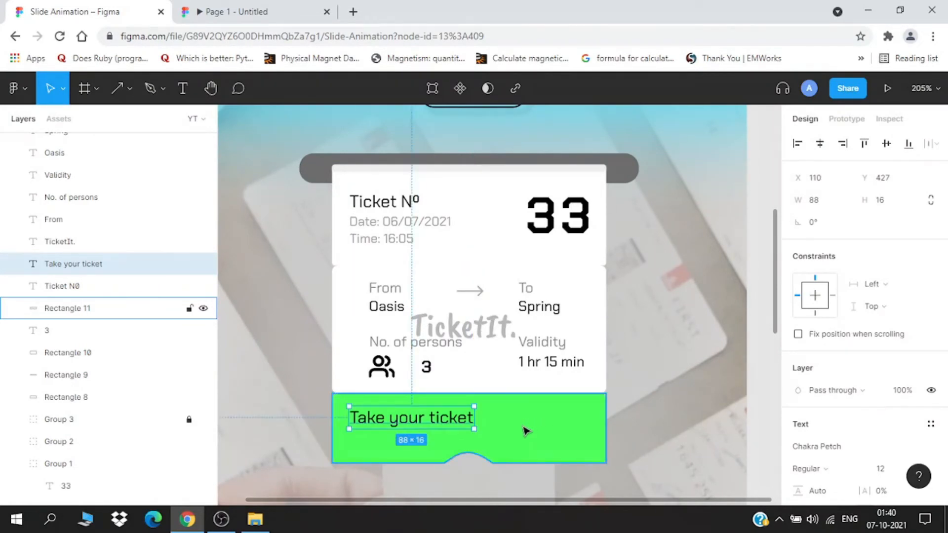
# Set the font size of the "Take your ticket" text on the green strip to 14
pyautogui.scroll(-3, 846, 440)
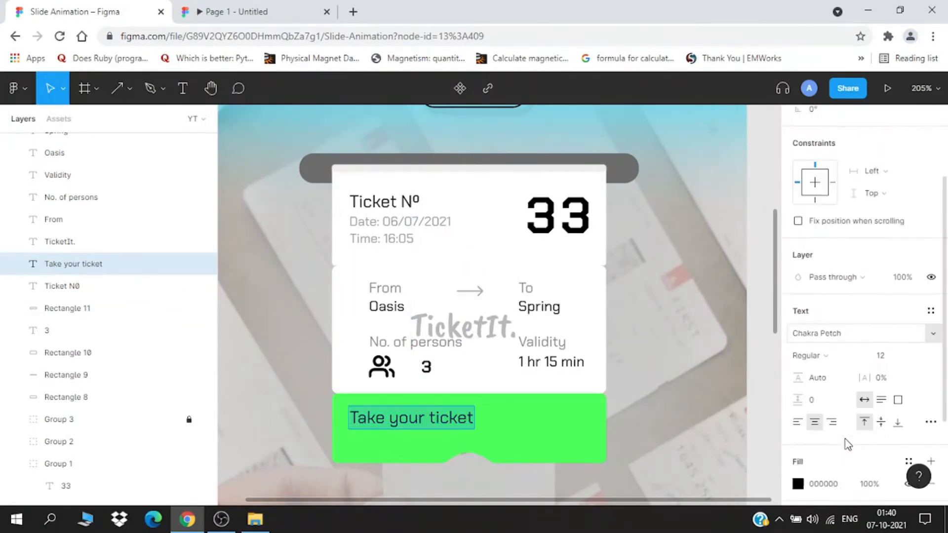
pyautogui.click(911, 336)
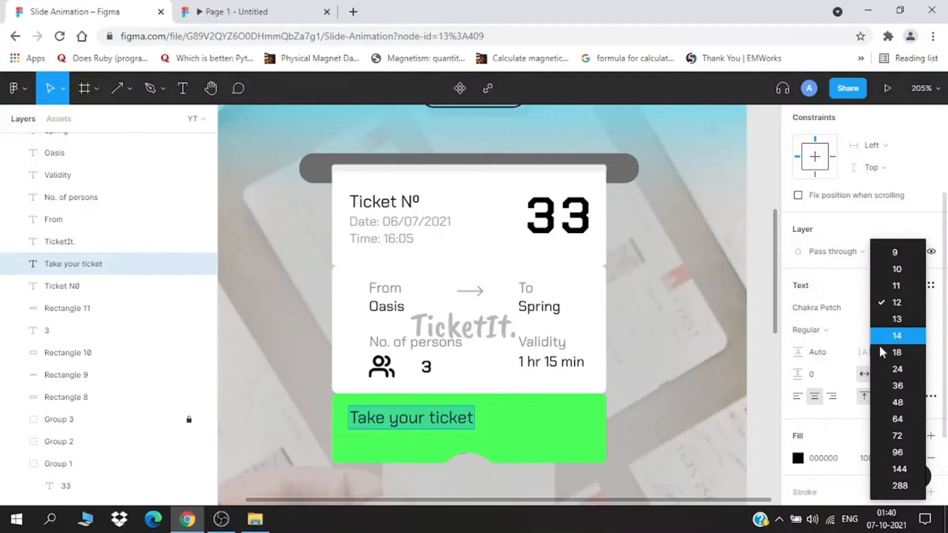
pyautogui.click(897, 337)
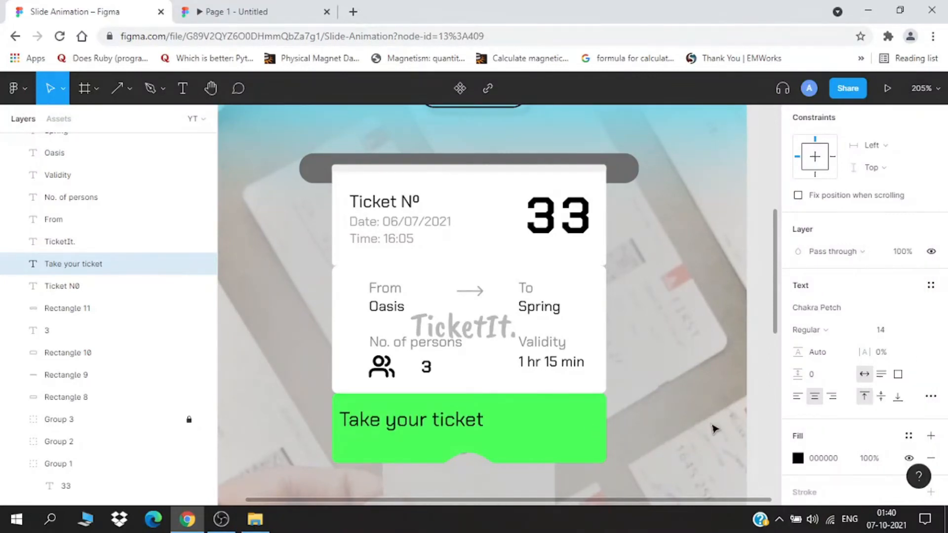
pyautogui.press('Escape')
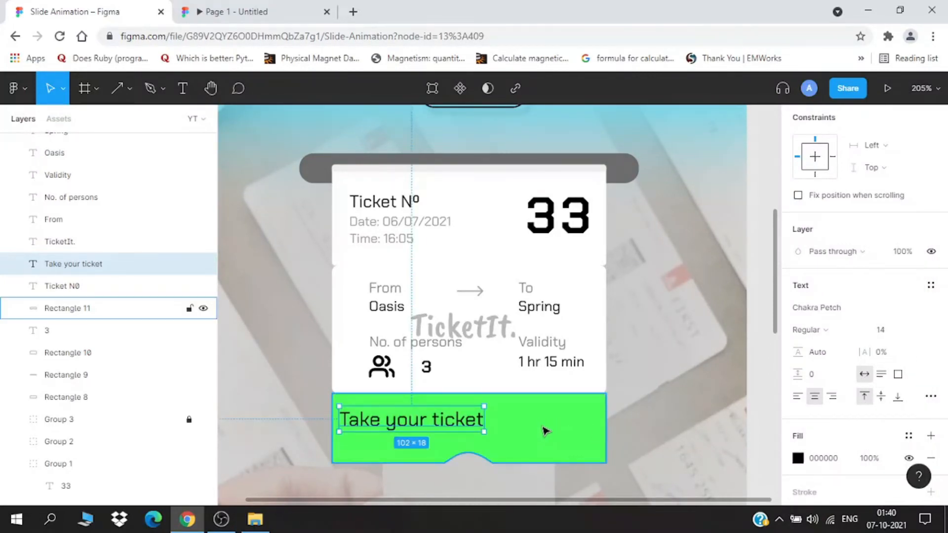
# Nudge the enlarged "Take your ticket" text up and to the right until its left edge aligns with "Ticket Nº"
pyautogui.press('Up')
pyautogui.press('Right')
pyautogui.press('Right')
pyautogui.press('Right')
pyautogui.press('Right')
pyautogui.press('Right')
pyautogui.press('Right')
pyautogui.press('Right')
pyautogui.press('Right')
pyautogui.press('Left')
pyautogui.press('Left')
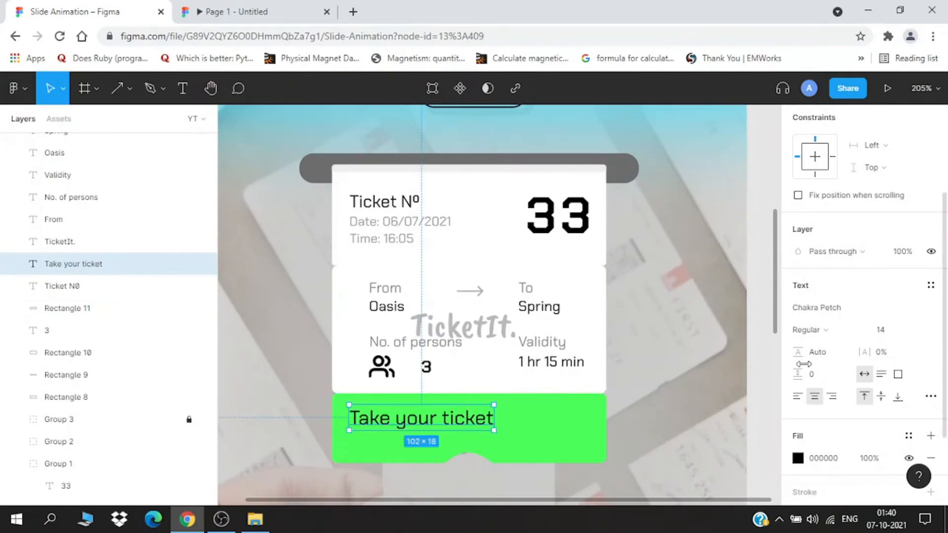
# Change the "Take your ticket" text to SemiBold weight with a white FFFFFF fill
pyautogui.click(816, 330)
pyautogui.click(832, 357)
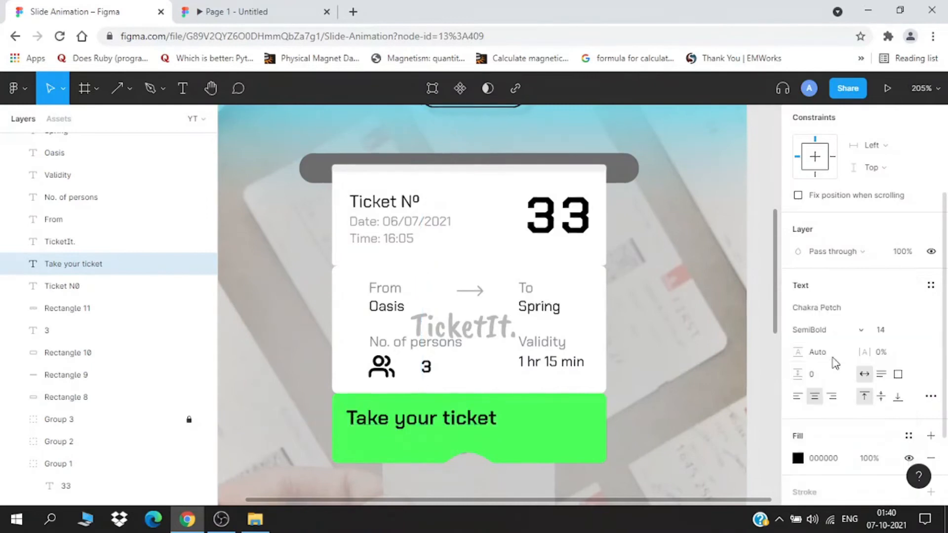
pyautogui.click(798, 459)
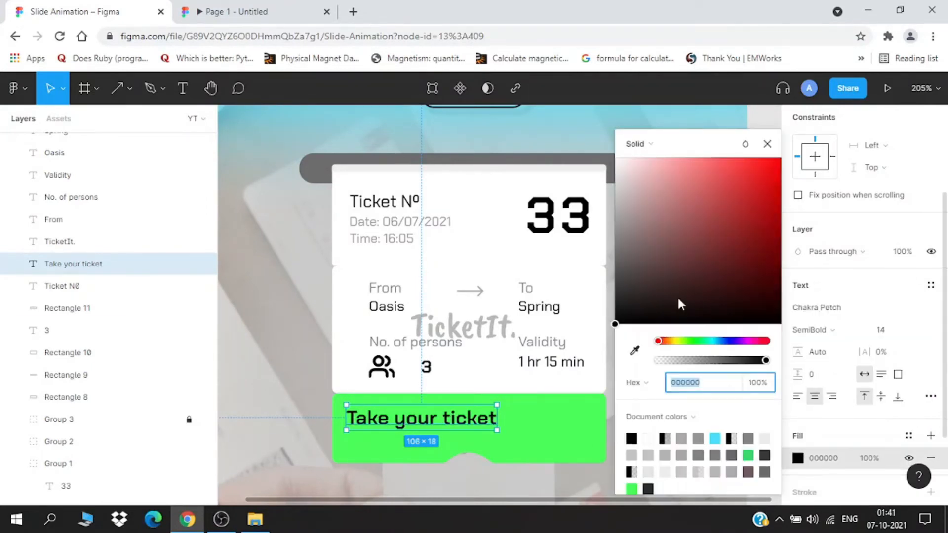
pyautogui.write('ffffff')
pyautogui.press('Return')
pyautogui.click(543, 436)
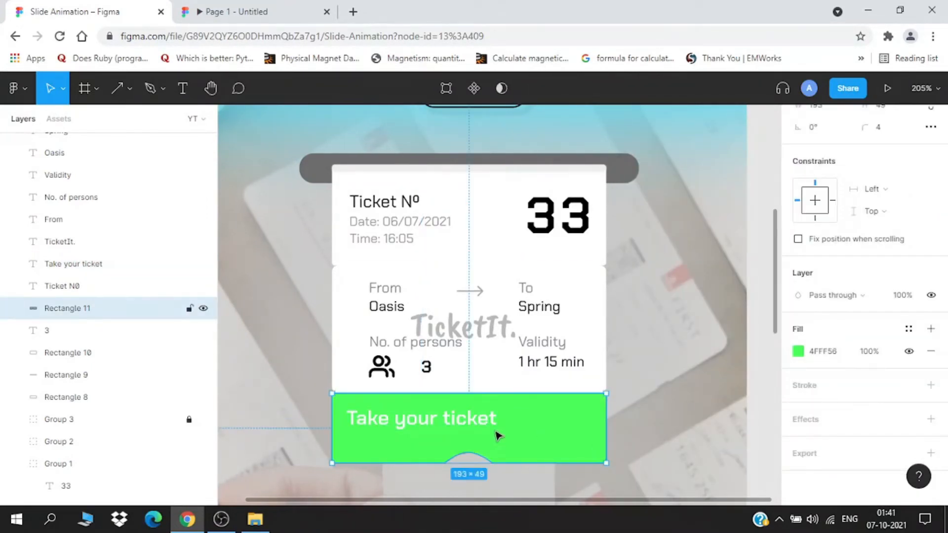
# Shift the white "Take your ticket" text slightly up and right so that it lines up with "Ticket Nº" again
pyautogui.click(442, 428)
pyautogui.moveTo(442, 430); pyautogui.dragTo(442, 431)
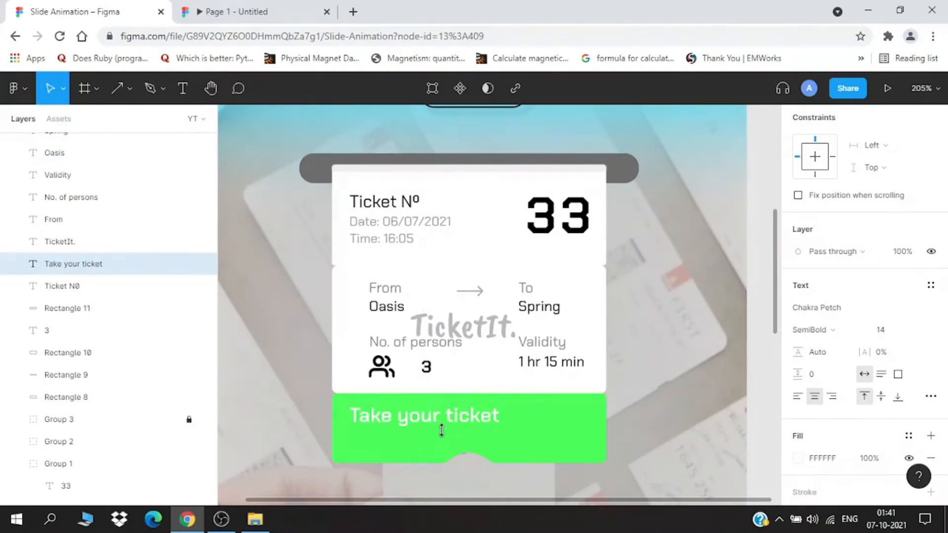
pyautogui.scroll(-2, 442, 429)
pyautogui.scroll(3, 454, 440)
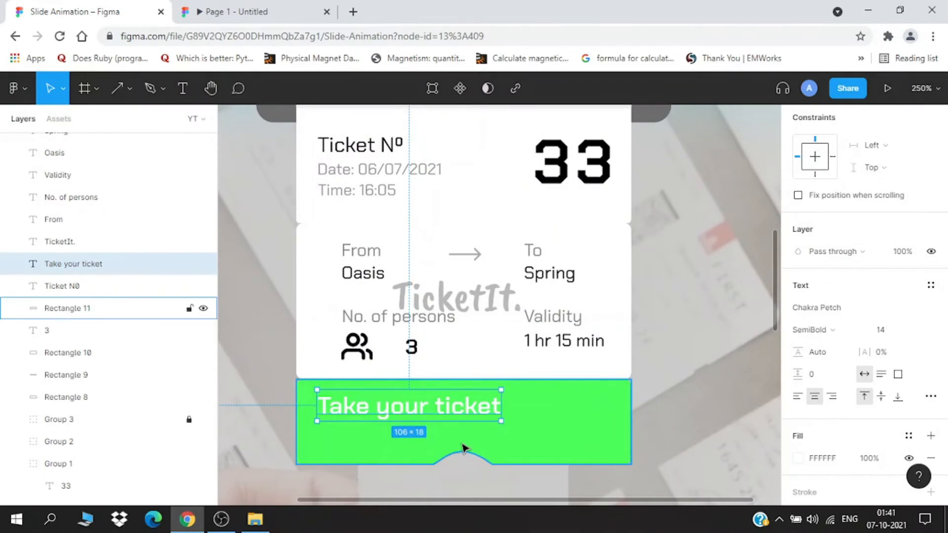
pyautogui.scroll(1, 504, 451)
pyautogui.click(504, 450)
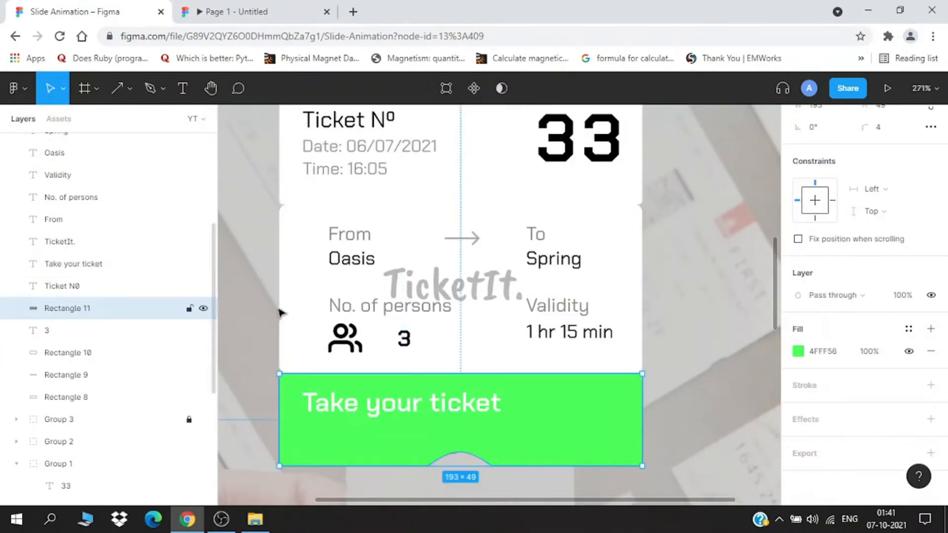
# Duplicate the circled back-arrow icon onto the right end of the green strip and rotate the copy 90° to point down
pyautogui.scroll(-3, 381, 349)
pyautogui.scroll(-3, 395, 420)
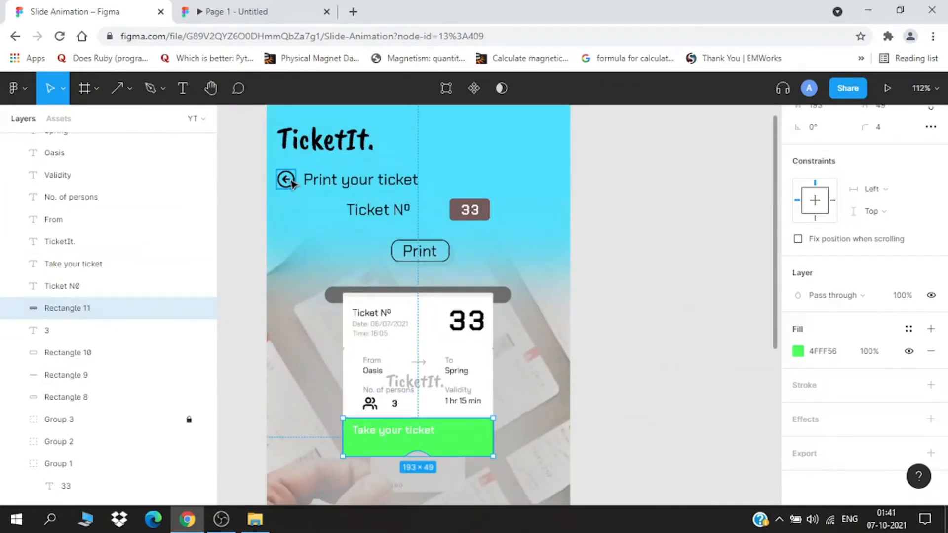
pyautogui.click(292, 183)
pyautogui.moveTo(292, 183); pyautogui.dragTo(486, 438)
pyautogui.moveTo(150, 348); pyautogui.dragTo(45, 163)
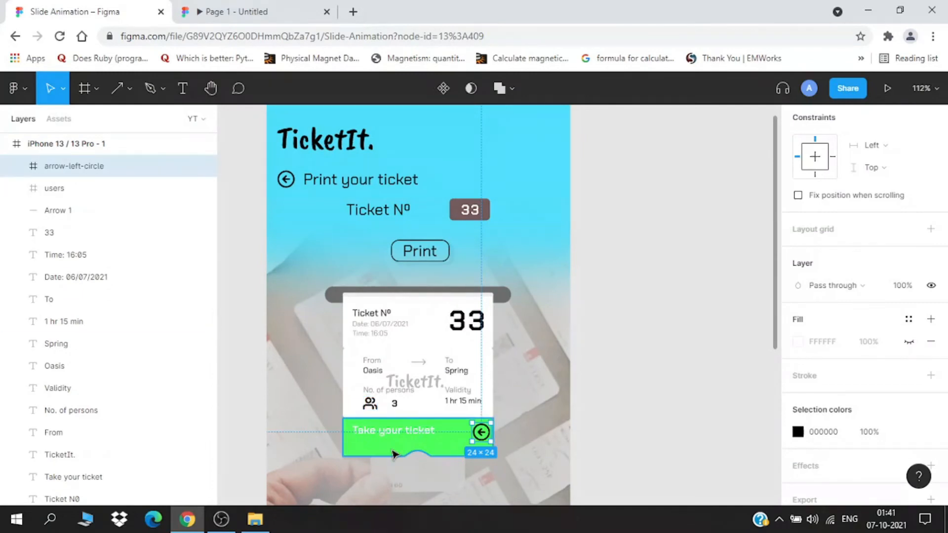
pyautogui.scroll(5, 459, 450)
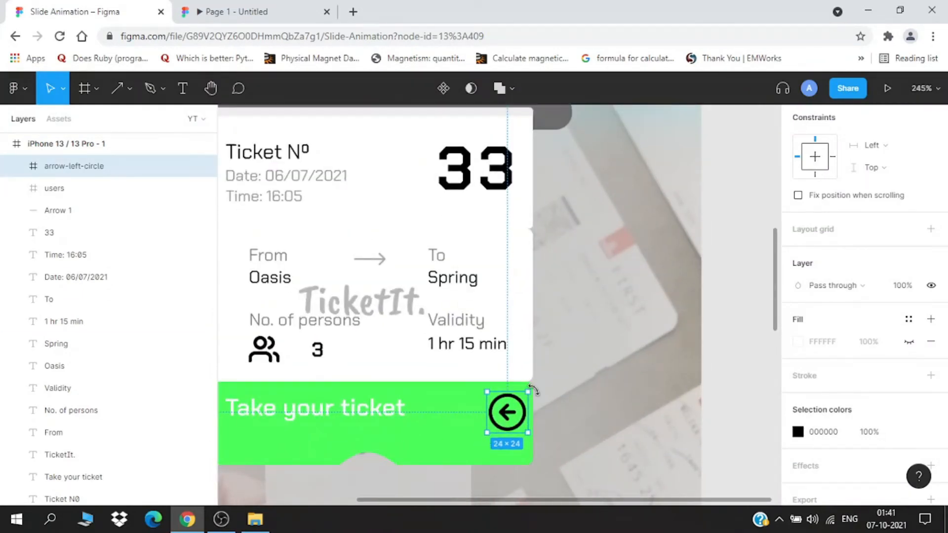
pyautogui.moveTo(533, 390); pyautogui.dragTo(479, 372)
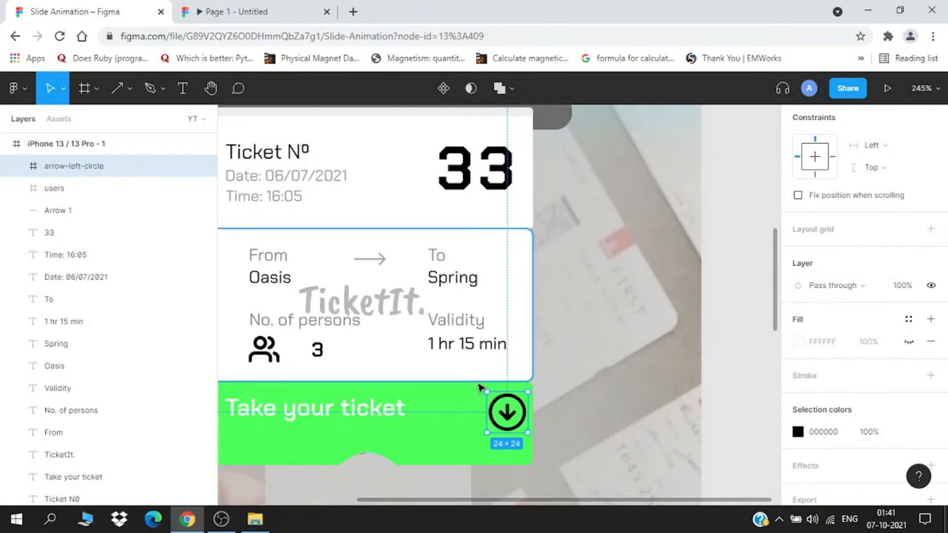
# Align the vertical centers of the down-arrow icon and "Take your ticket", and nudge both slightly up on the strip
pyautogui.scroll(2, 476, 442)
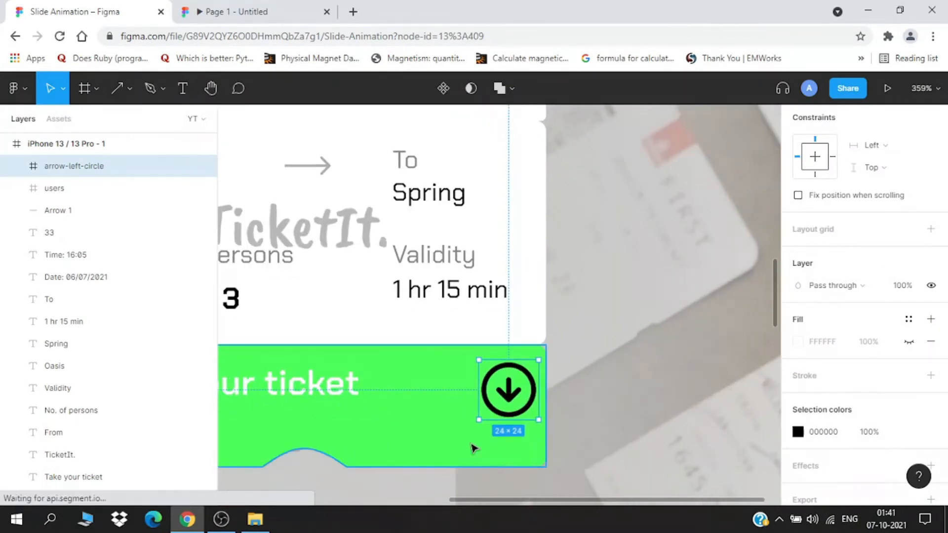
pyautogui.keyDown('shift'); pyautogui.click(318, 390); pyautogui.keyUp('shift')
pyautogui.scroll(5, 838, 187)
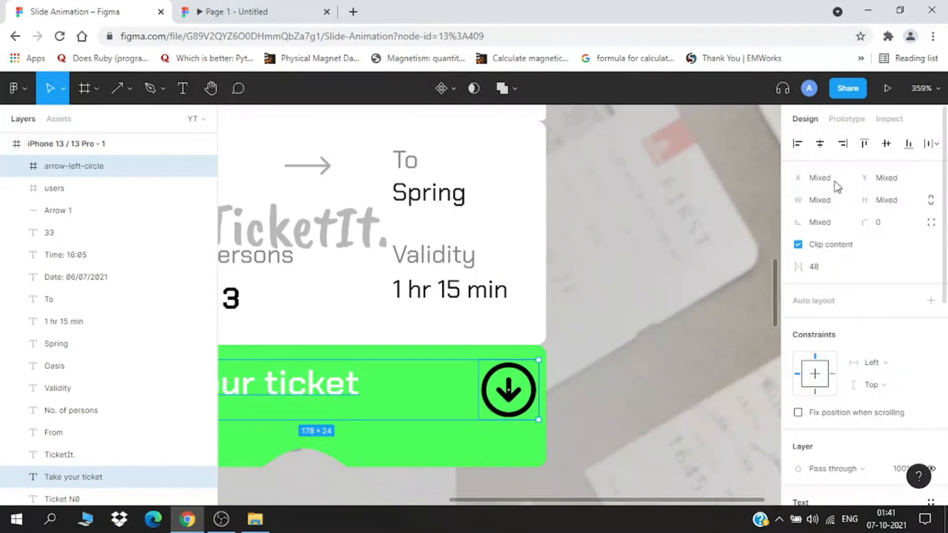
pyautogui.click(892, 150)
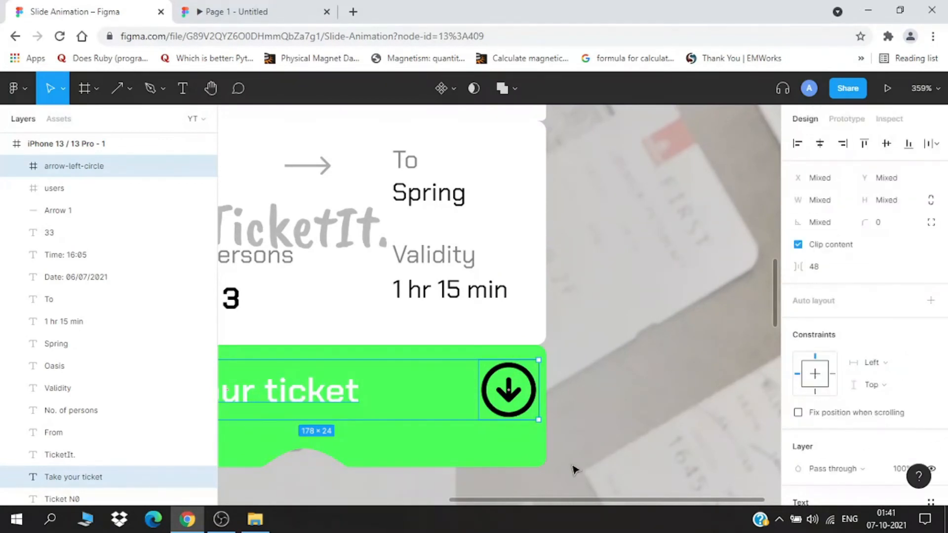
pyautogui.press('Up')
pyautogui.press('Up')
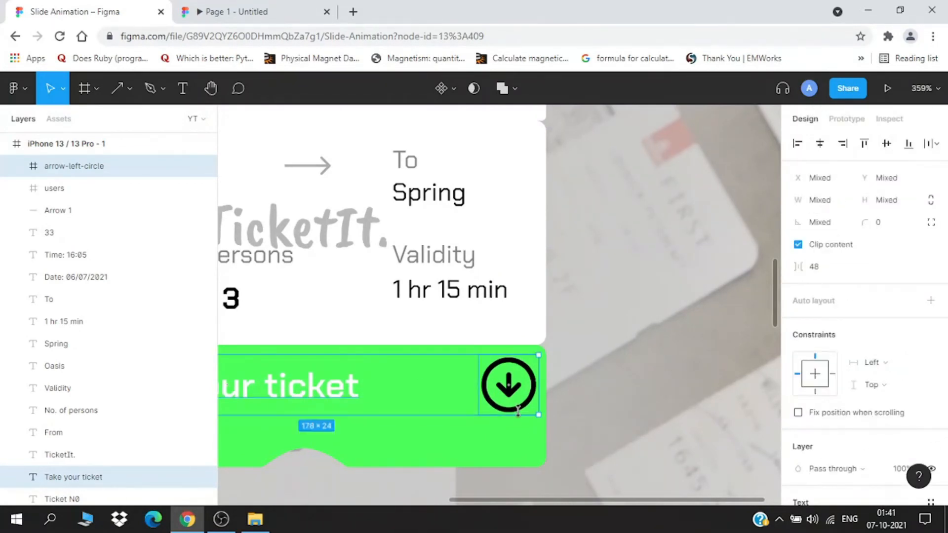
# Change the stroke color of all three vectors in the down-arrow icon to white
pyautogui.click(508, 383)
pyautogui.click(15, 166)
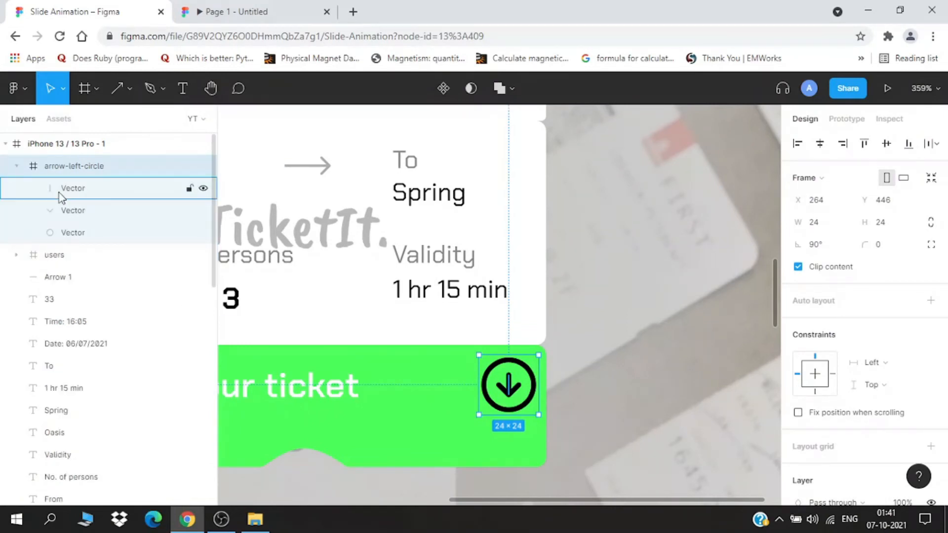
pyautogui.click(70, 188)
pyautogui.keyDown('shift'); pyautogui.click(70, 211); pyautogui.keyUp('shift')
pyautogui.keyDown('shift'); pyautogui.click(70, 233); pyautogui.keyUp('shift')
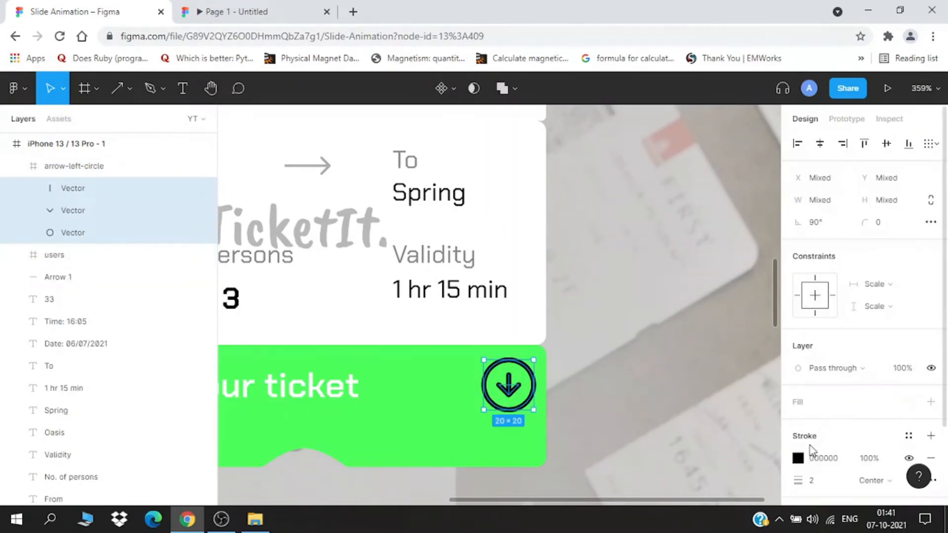
pyautogui.click(798, 458)
pyautogui.moveTo(663, 229); pyautogui.dragTo(586, 131)
pyautogui.click(612, 273)
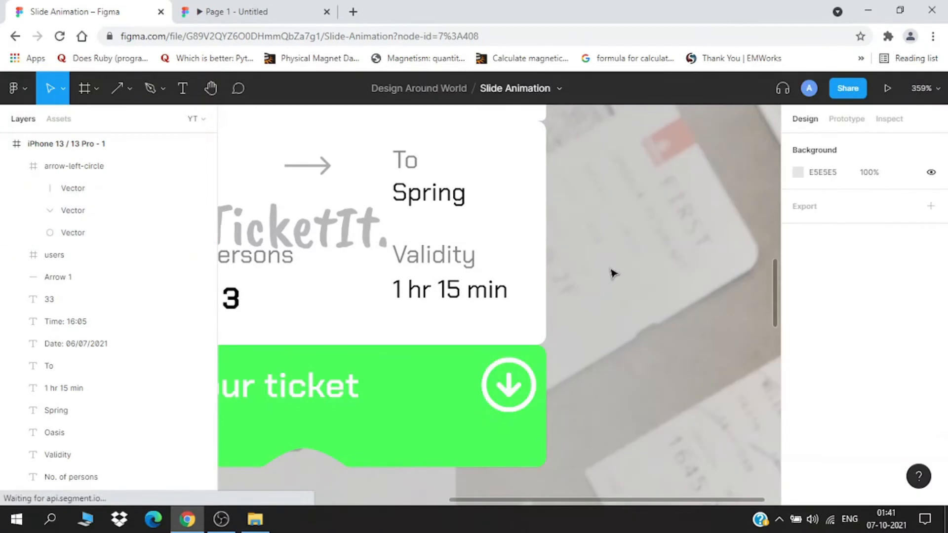
pyautogui.click(15, 167)
# Duplicate the "Take your ticket" text directly below itself and change the copy's text to "Have a safe journey", following the finished prototype
pyautogui.scroll(-5, 519, 402)
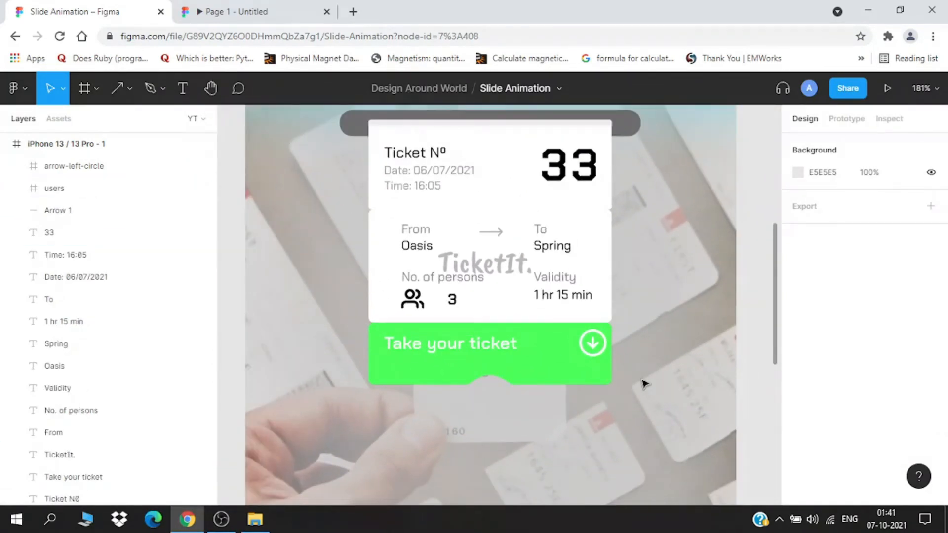
pyautogui.scroll(2, 642, 383)
pyautogui.click(198, 7)
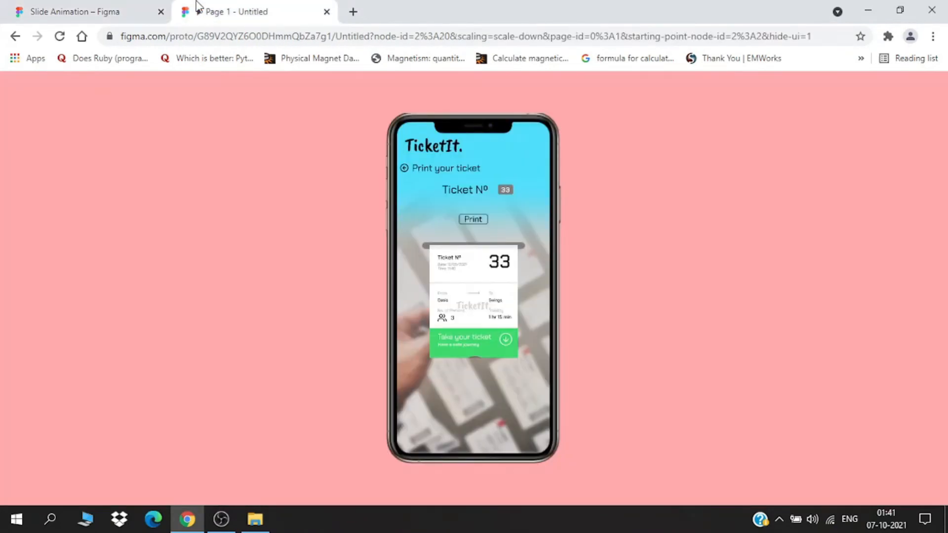
pyautogui.click(133, 8)
pyautogui.scroll(2, 336, 355)
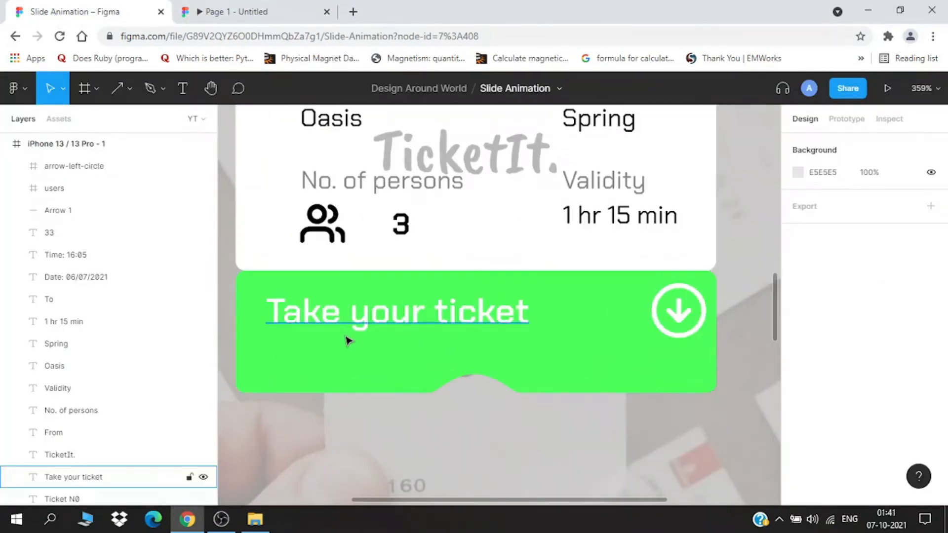
pyautogui.click(353, 328)
pyautogui.moveTo(360, 324); pyautogui.dragTo(365, 359)
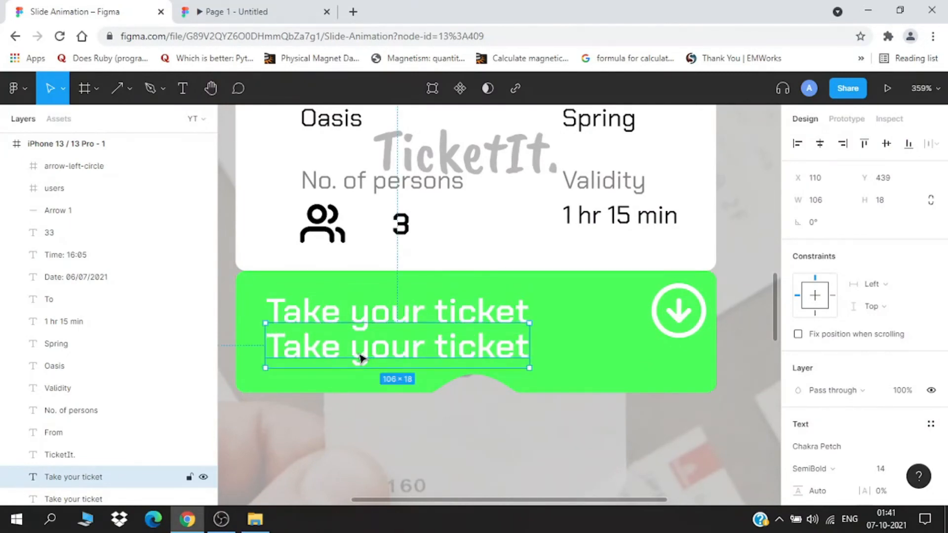
pyautogui.doubleClick(361, 355)
pyautogui.write('Hav')
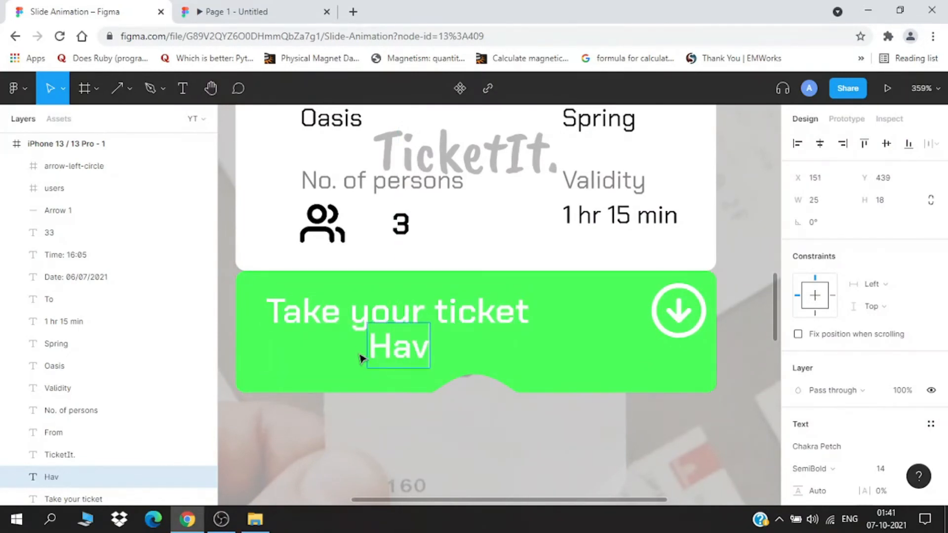
pyautogui.write('e a safe ')
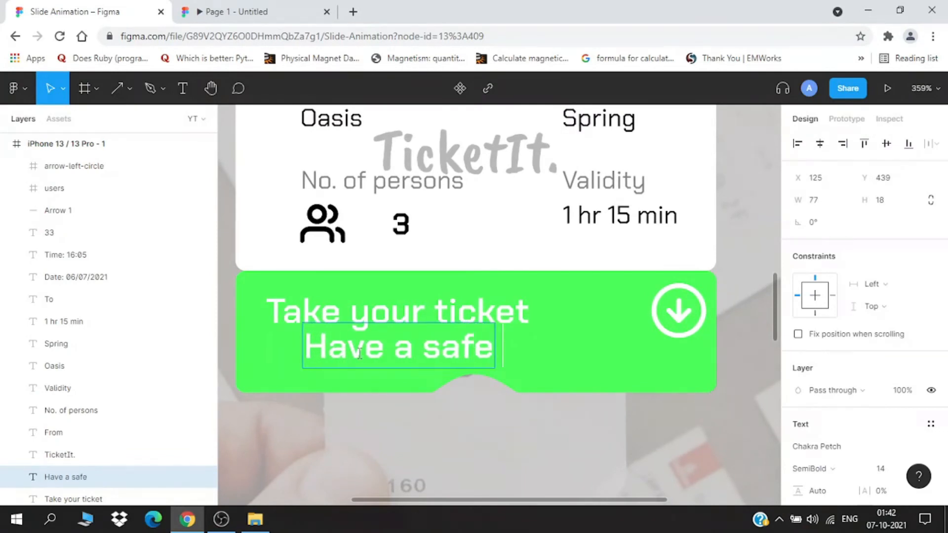
pyautogui.write('journe')
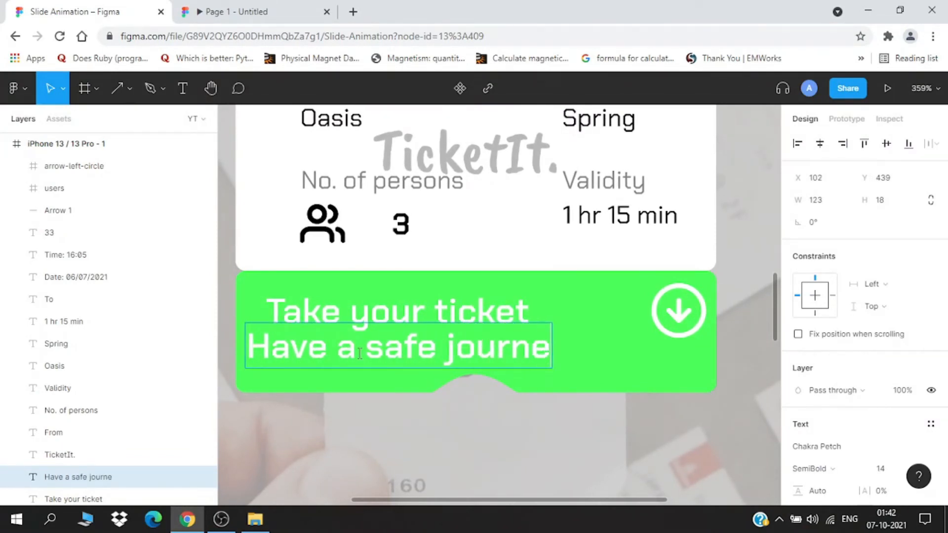
pyautogui.write('y')
# Reduce the font size of the "Have a safe journey" text to 8
pyautogui.tripleClick(360, 352)
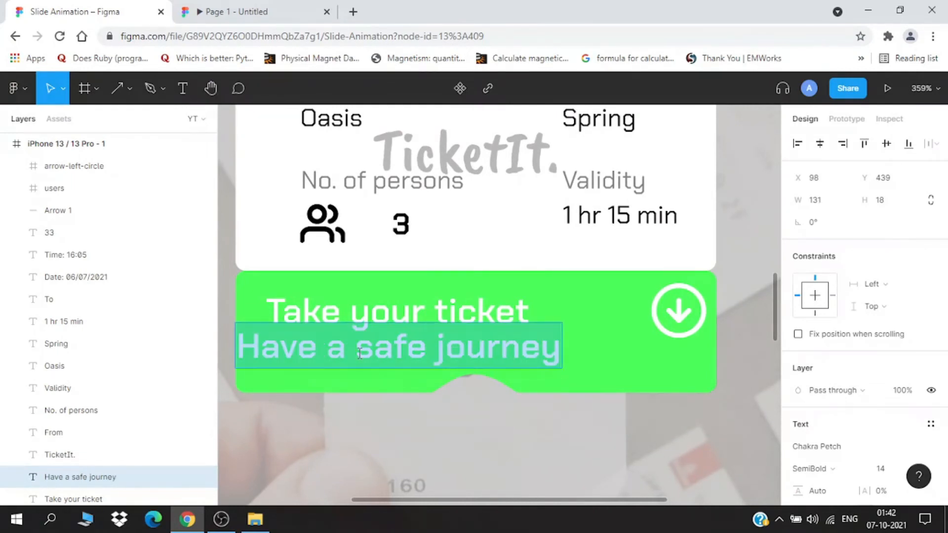
pyautogui.scroll(-3, 902, 345)
pyautogui.click(899, 338)
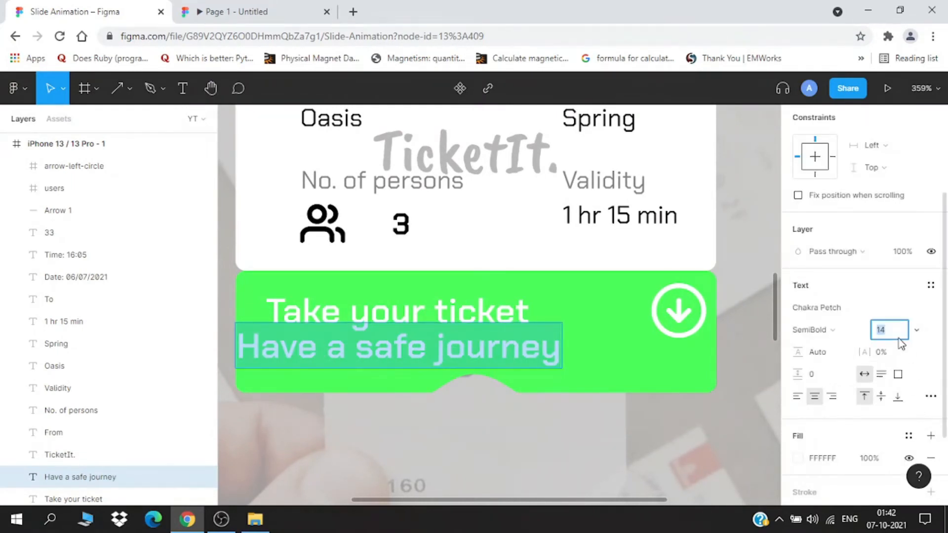
pyautogui.press('Return')
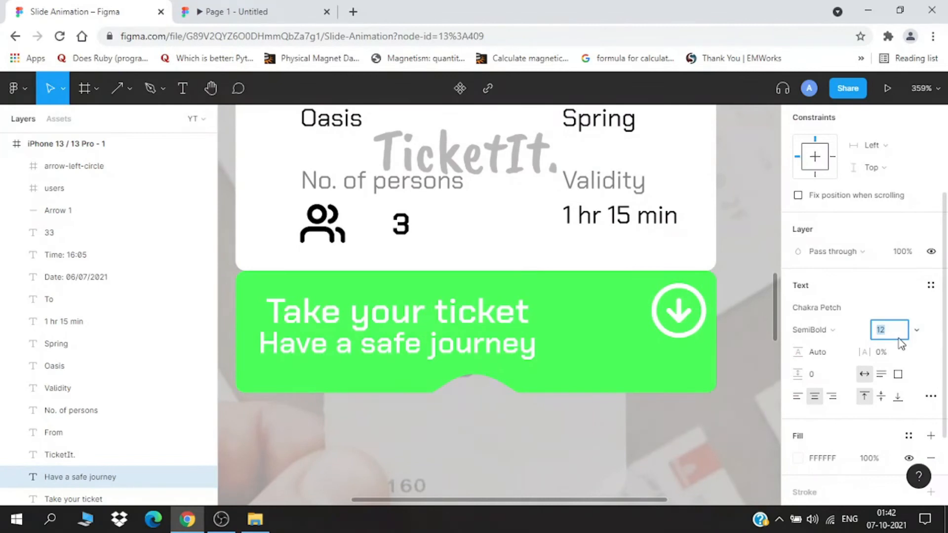
pyautogui.press('Return')
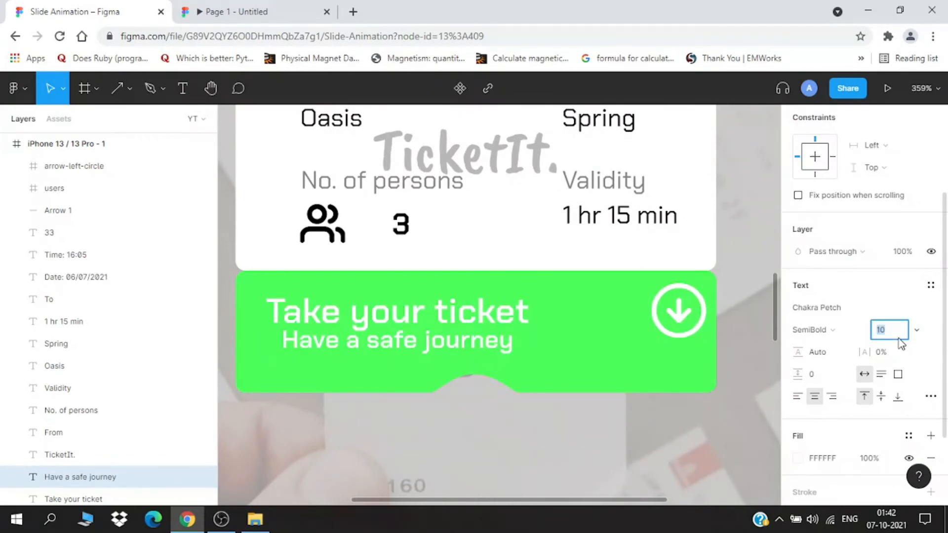
pyautogui.press('Return')
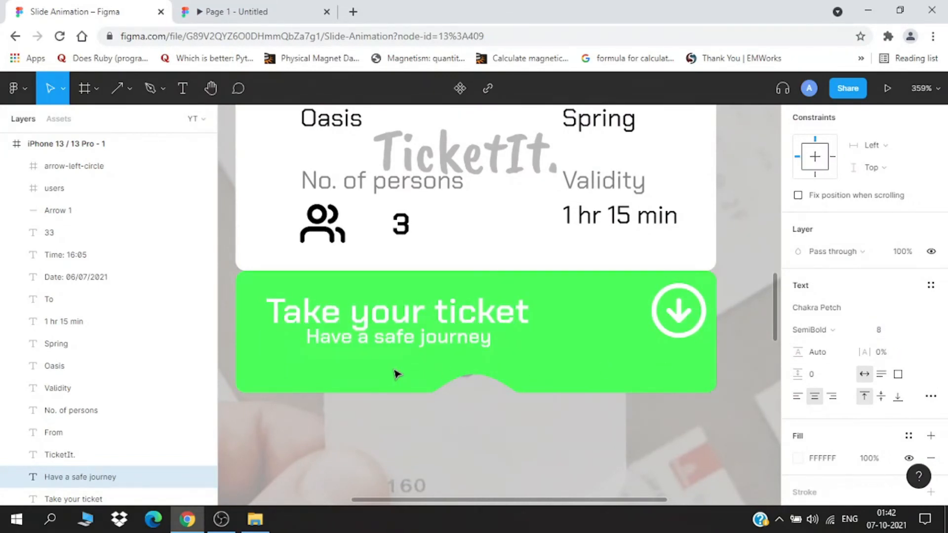
# Nudge "Have a safe journey" down and left so that it sits just below "Take your ticket" with their left edges aligned
pyautogui.press('Down')
pyautogui.press('Down')
pyautogui.press('Down')
pyautogui.press('Left')
pyautogui.press('Left')
pyautogui.press('Left')
pyautogui.press('Left')
pyautogui.press('Left')
pyautogui.press('Left')
pyautogui.press('Left')
pyautogui.press('Left')
pyautogui.press('Left')
pyautogui.press('Left')
pyautogui.press('Left')
pyautogui.press('Left')
pyautogui.press('Left')
pyautogui.press('Left')
pyautogui.press('Left')
pyautogui.press('Left')
pyautogui.press('Left')
pyautogui.press('Left')
pyautogui.press('Left')
pyautogui.press('Left')
pyautogui.press('Right')
pyautogui.press('Right')
pyautogui.press('Right')
pyautogui.press('Right')
pyautogui.press('Right')
pyautogui.press('Right')
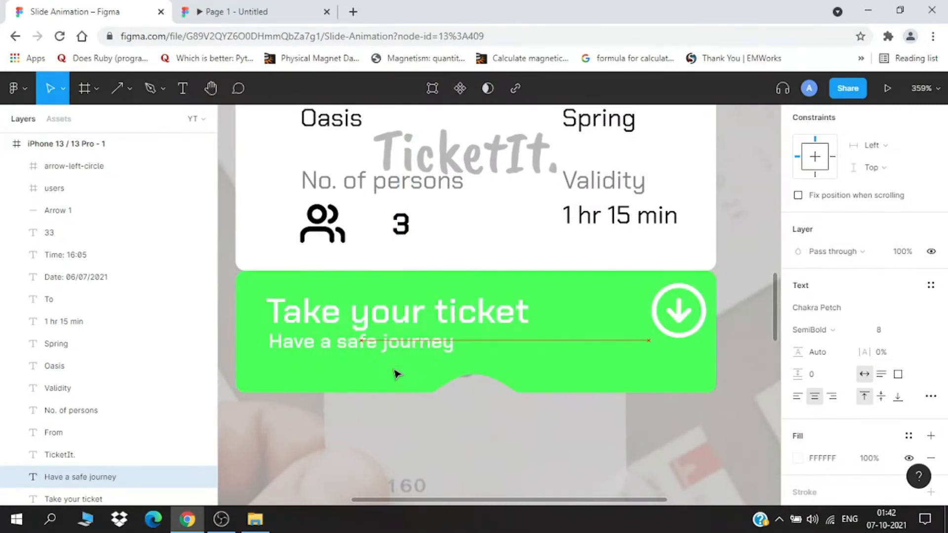
# Nudge the "Have a safe journey" text slightly further down beneath "Take your ticket" and deselect it
pyautogui.press('Down')
pyautogui.press('Down')
pyautogui.press('Down')
pyautogui.scroll(-5, 397, 374)
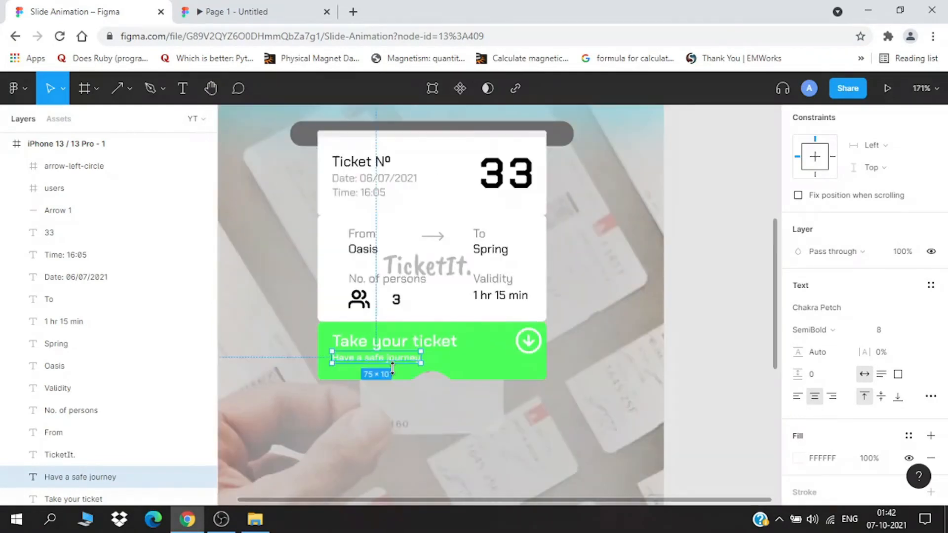
pyautogui.click(442, 423)
pyautogui.scroll(-3, 442, 424)
pyautogui.scroll(-1, 441, 384)
pyautogui.scroll(-1, 440, 385)
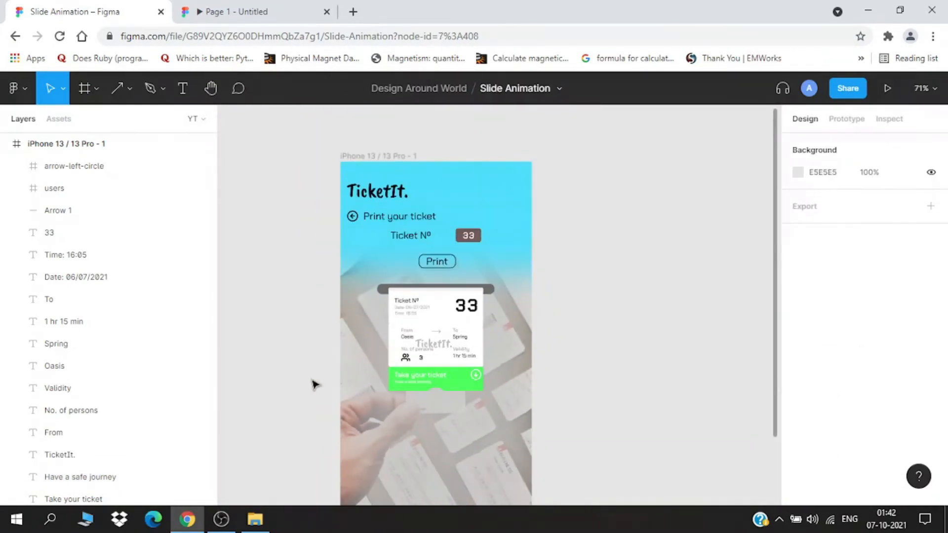
# Group the ticket's top white rectangle and its thin grey strip with the Ticket Nº, date, time and large 33 texts
pyautogui.scroll(1, 603, 404)
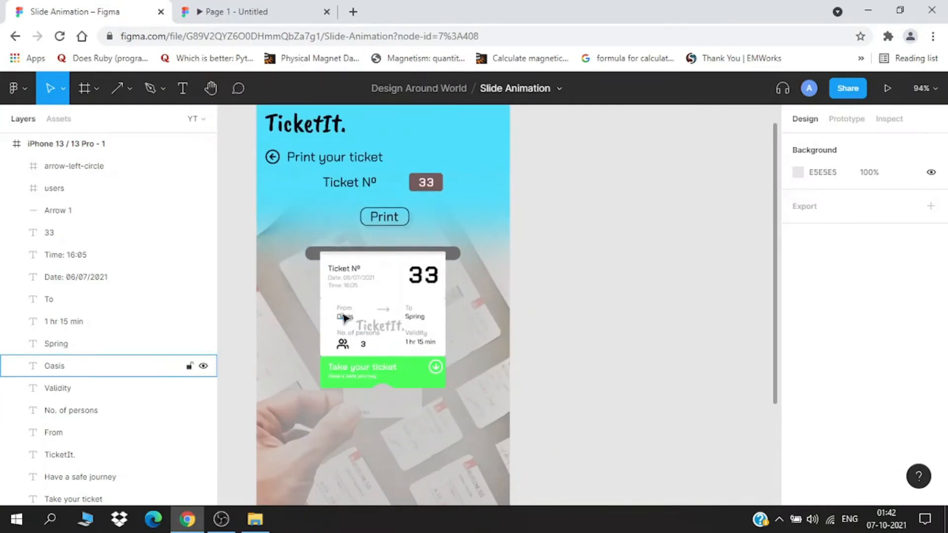
pyautogui.click(402, 287)
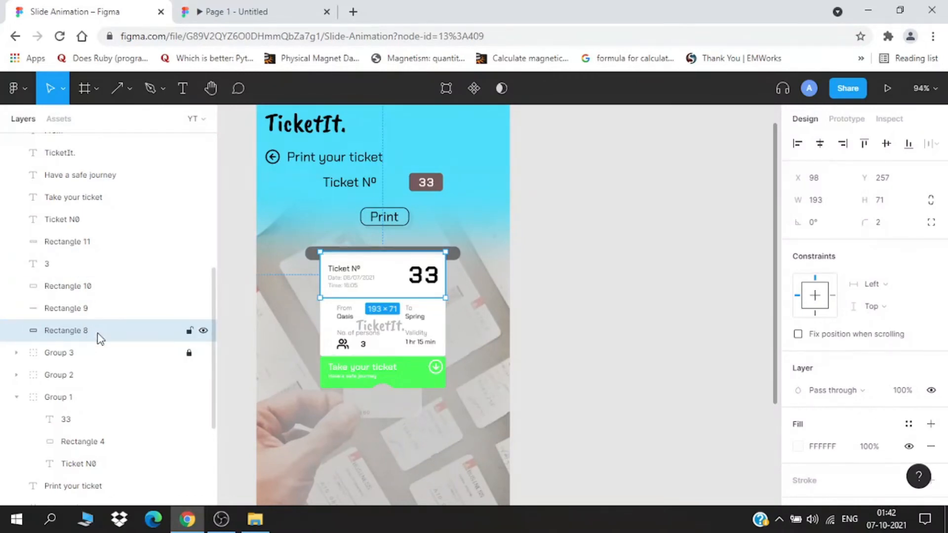
pyautogui.scroll(3, 99, 331)
pyautogui.scroll(3, 99, 330)
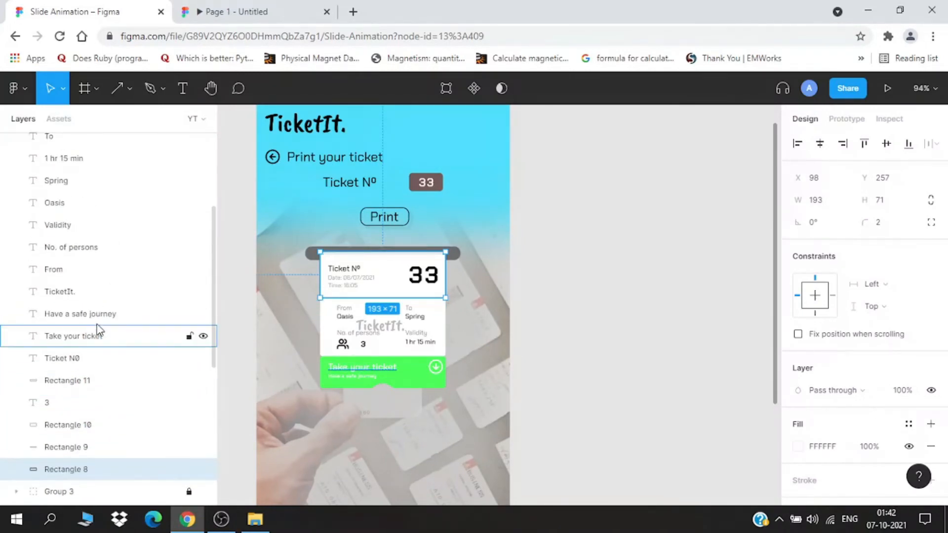
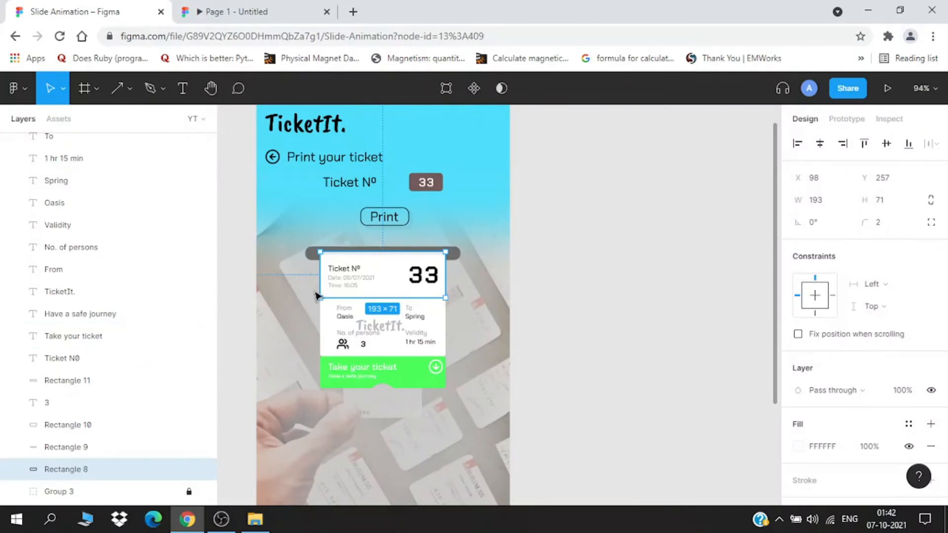
pyautogui.click(349, 265)
pyautogui.keyDown('shift'); pyautogui.click(351, 282); pyautogui.keyUp('shift')
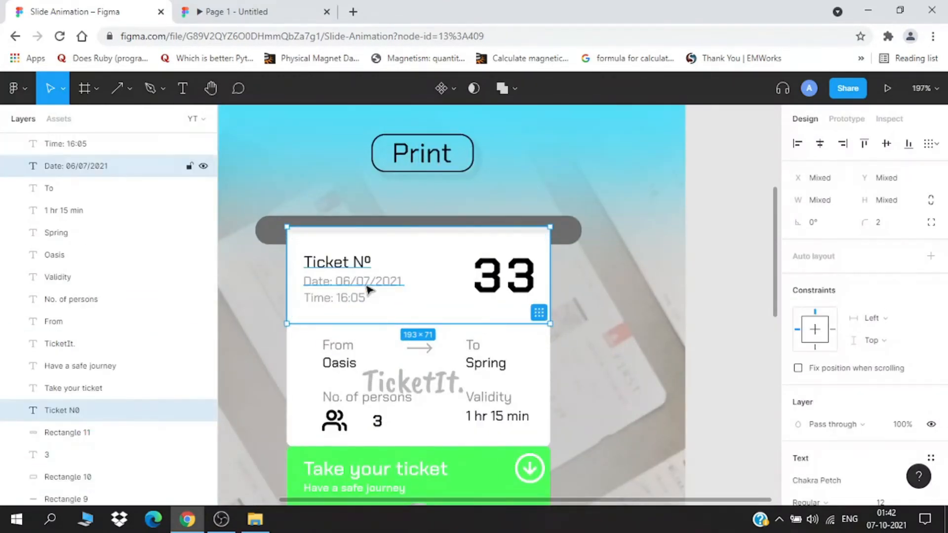
pyautogui.keyDown('shift'); pyautogui.click(353, 303); pyautogui.keyUp('shift')
pyautogui.keyDown('shift'); pyautogui.click(508, 286); pyautogui.keyUp('shift')
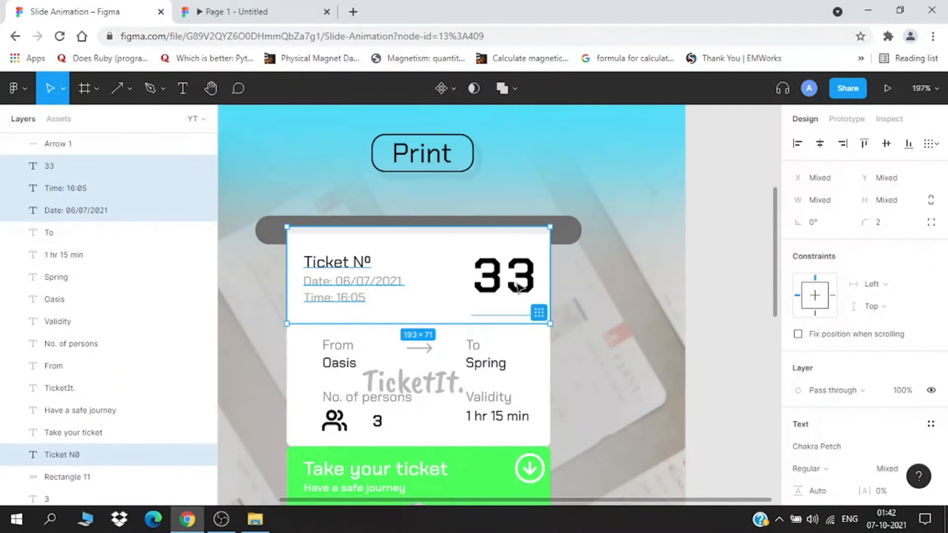
pyautogui.rightClick(448, 240)
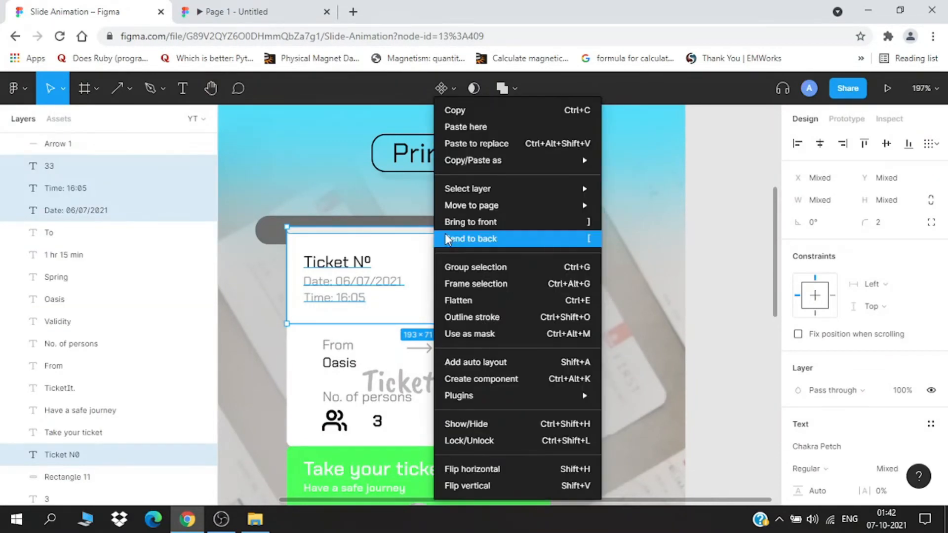
pyautogui.click(463, 269)
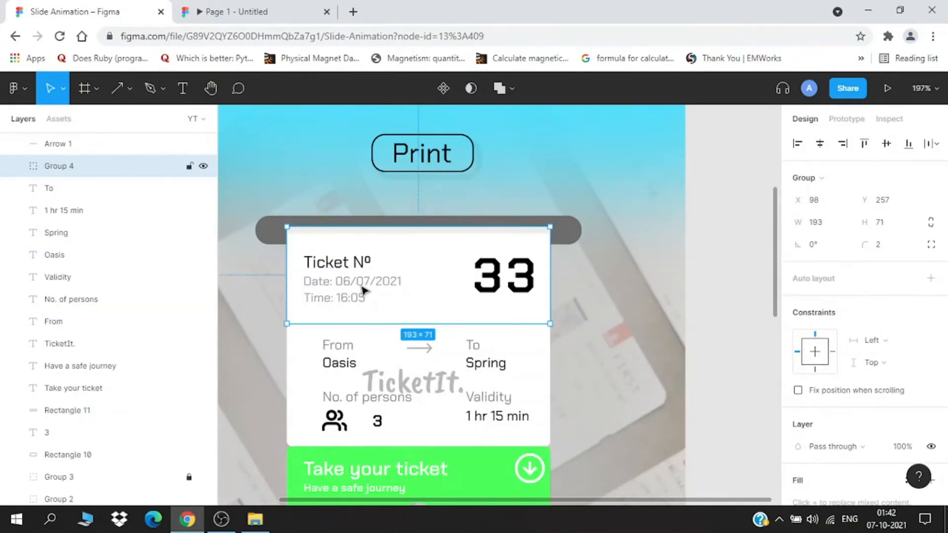
# Group the ticket's middle white rectangle with its route, persons and validity texts, arrow, users icon and TicketIt. watermark
pyautogui.scroll(-1, 541, 319)
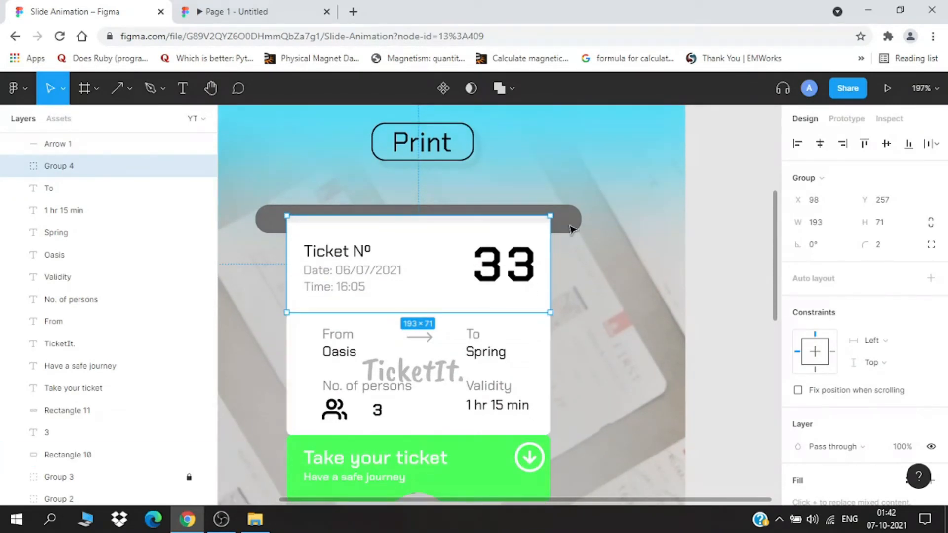
pyautogui.click(588, 353)
pyautogui.click(344, 336)
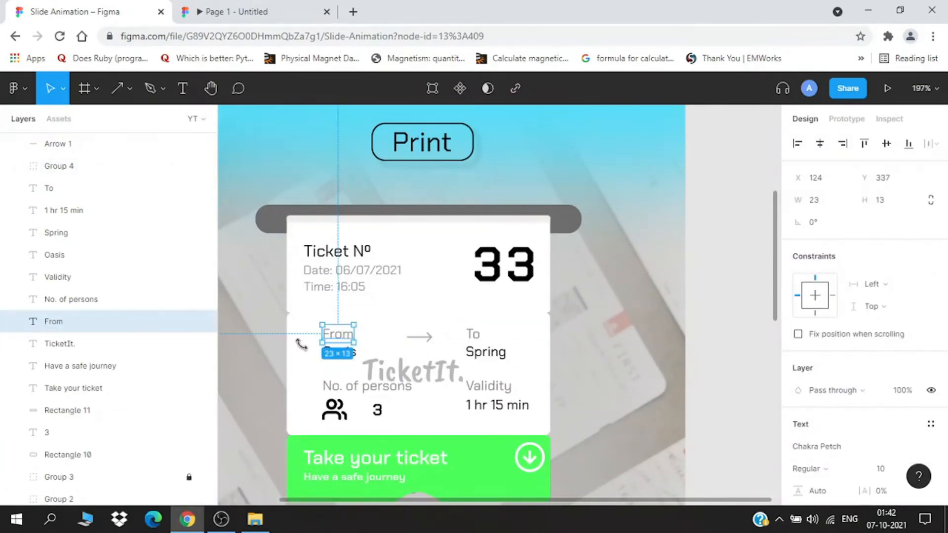
pyautogui.keyDown('shift'); pyautogui.click(296, 357); pyautogui.keyUp('shift')
pyautogui.keyDown('shift'); pyautogui.click(336, 352); pyautogui.keyUp('shift')
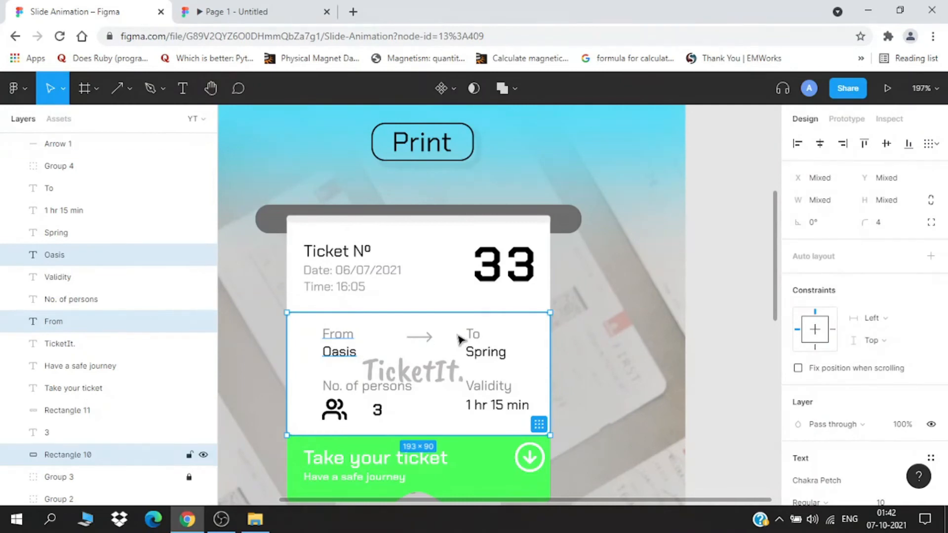
pyautogui.keyDown('shift'); pyautogui.click(430, 338); pyautogui.keyUp('shift')
pyautogui.keyDown('shift'); pyautogui.click(472, 336); pyautogui.keyUp('shift')
pyautogui.keyDown('shift'); pyautogui.click(483, 353); pyautogui.keyUp('shift')
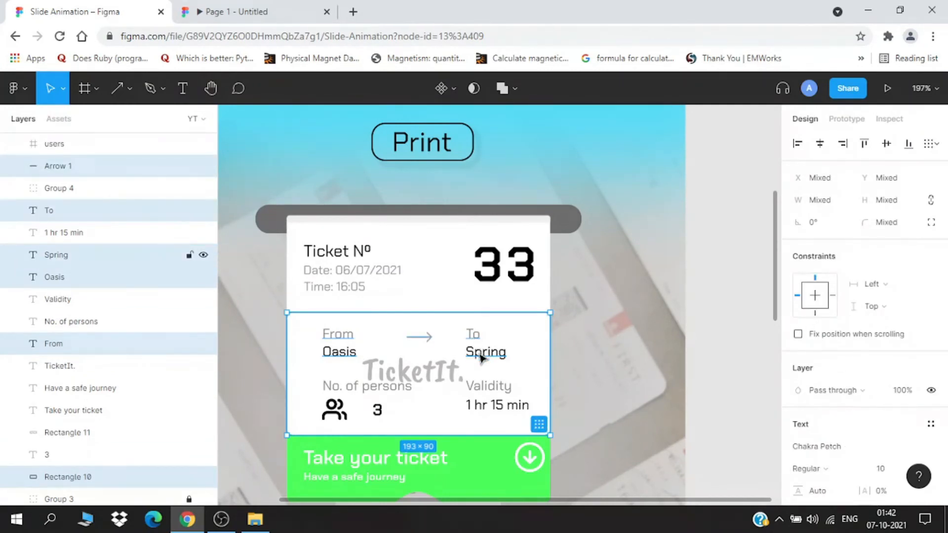
pyautogui.keyDown('shift'); pyautogui.click(437, 377); pyautogui.keyUp('shift')
pyautogui.keyDown('shift'); pyautogui.click(367, 385); pyautogui.keyUp('shift')
pyautogui.keyDown('shift'); pyautogui.click(334, 409); pyautogui.keyUp('shift')
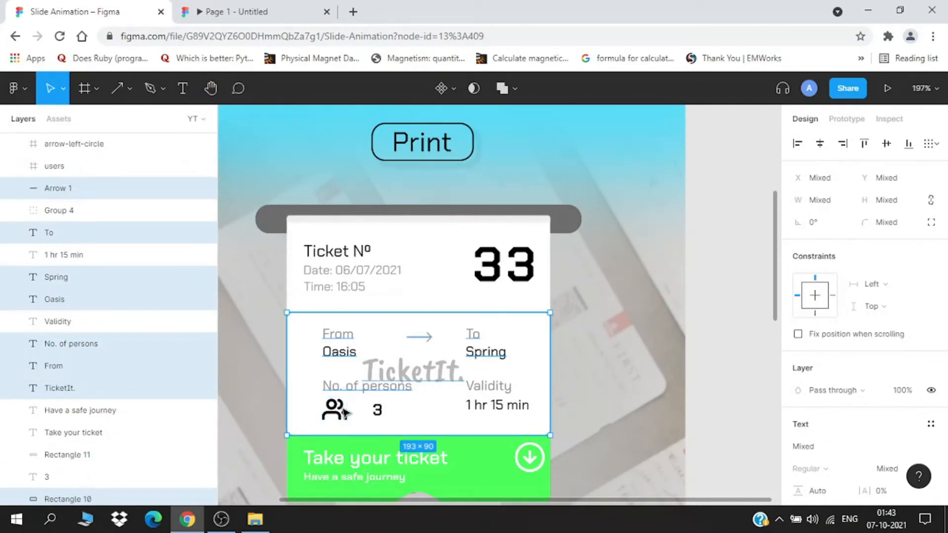
pyautogui.keyDown('shift'); pyautogui.click(381, 416); pyautogui.keyUp('shift')
pyautogui.keyDown('shift'); pyautogui.click(487, 387); pyautogui.keyUp('shift')
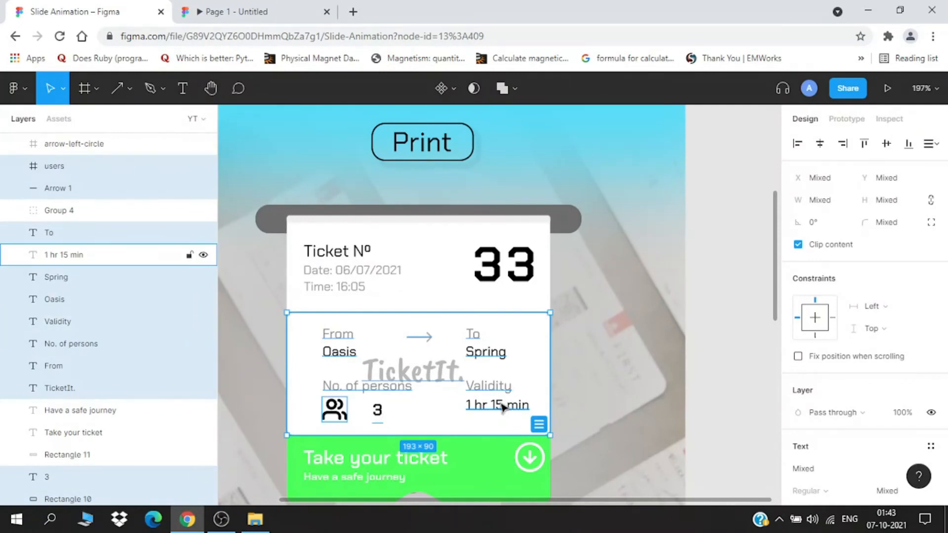
pyautogui.keyDown('shift'); pyautogui.click(500, 405); pyautogui.keyUp('shift')
pyautogui.rightClick(500, 409)
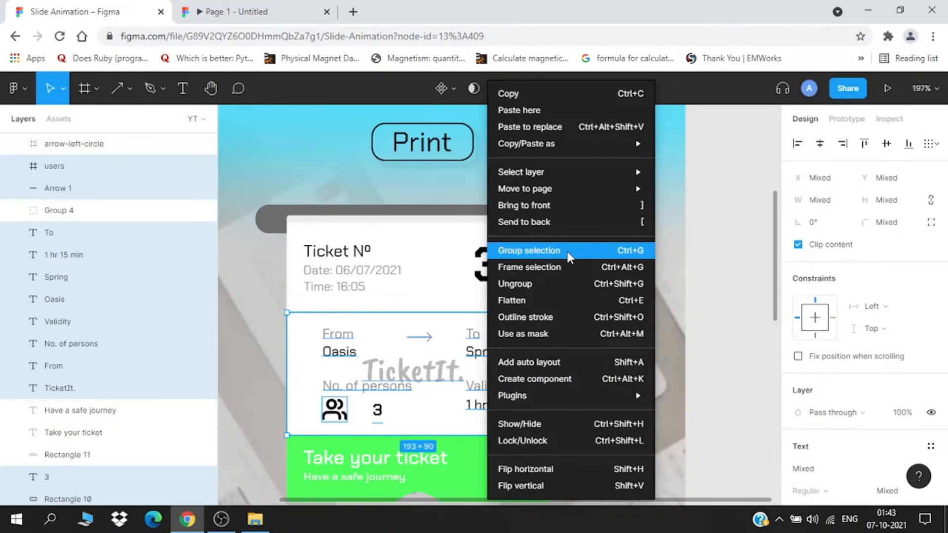
pyautogui.click(568, 251)
# Group the green strip with its "Take your ticket" and "Have a safe journey" captions and the down-arrow icon
pyautogui.scroll(-1, 529, 338)
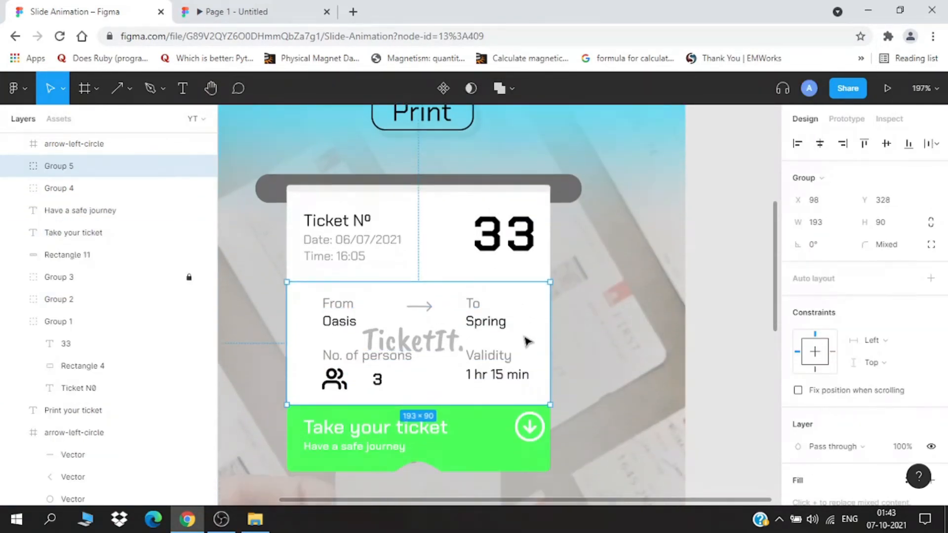
pyautogui.doubleClick(341, 433)
pyautogui.keyDown('shift'); pyautogui.click(308, 441); pyautogui.keyUp('shift')
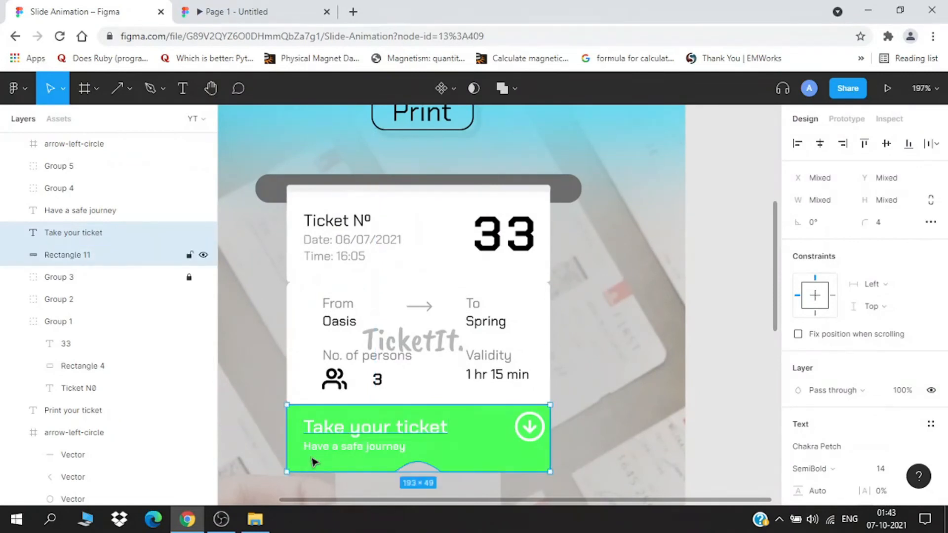
pyautogui.keyDown('shift'); pyautogui.click(319, 451); pyautogui.keyUp('shift')
pyautogui.keyDown('shift'); pyautogui.click(529, 427); pyautogui.keyUp('shift')
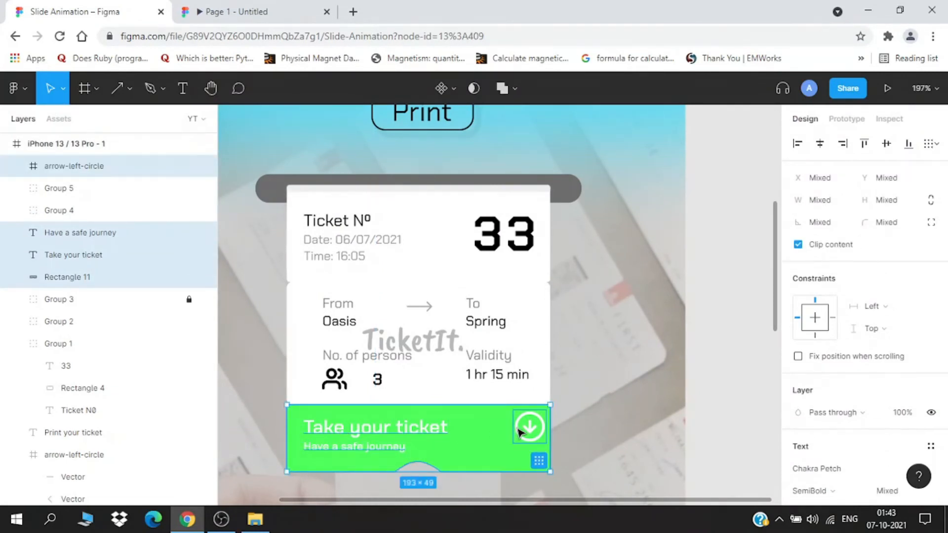
pyautogui.rightClick(530, 426)
pyautogui.click(573, 371)
pyautogui.hotkey('ctrl', 'shift', 'h')
pyautogui.rightClick(526, 434)
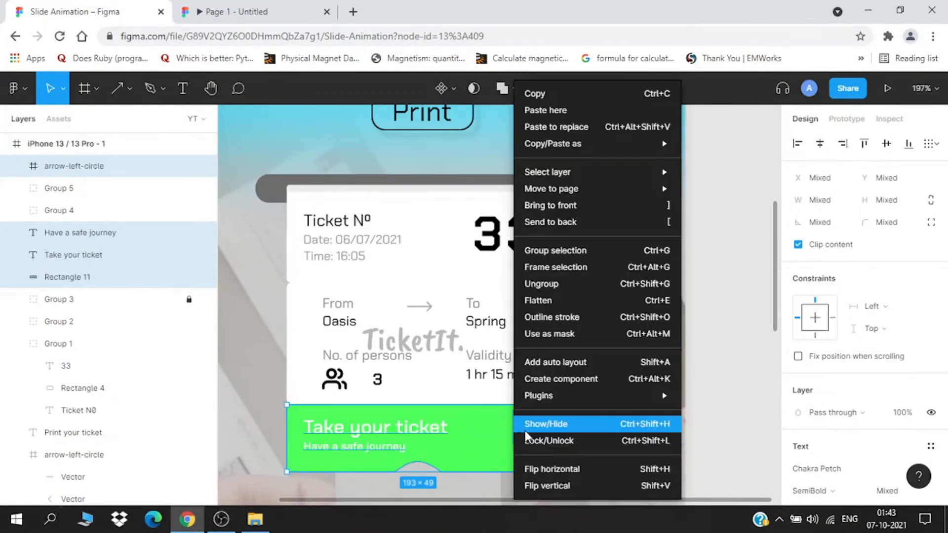
pyautogui.click(550, 248)
# Combine the middle ticket section group and the green strip group into one group
pyautogui.click(96, 187)
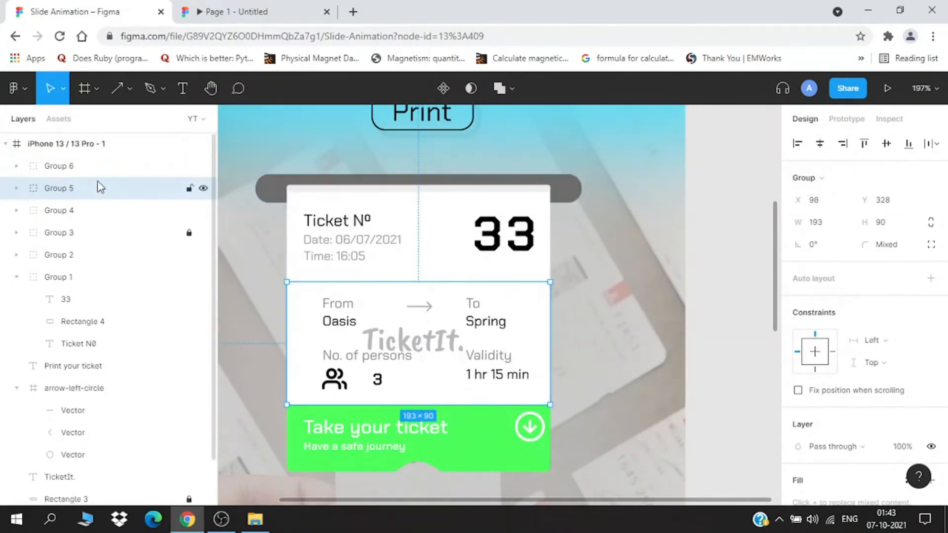
pyautogui.keyDown('shift'); pyautogui.click(90, 176); pyautogui.keyUp('shift')
pyautogui.rightClick(90, 177)
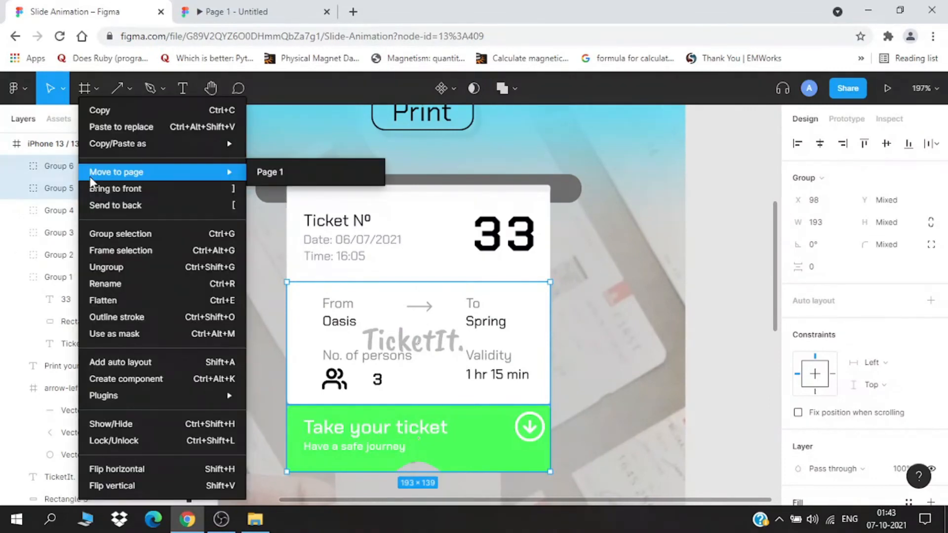
pyautogui.click(127, 236)
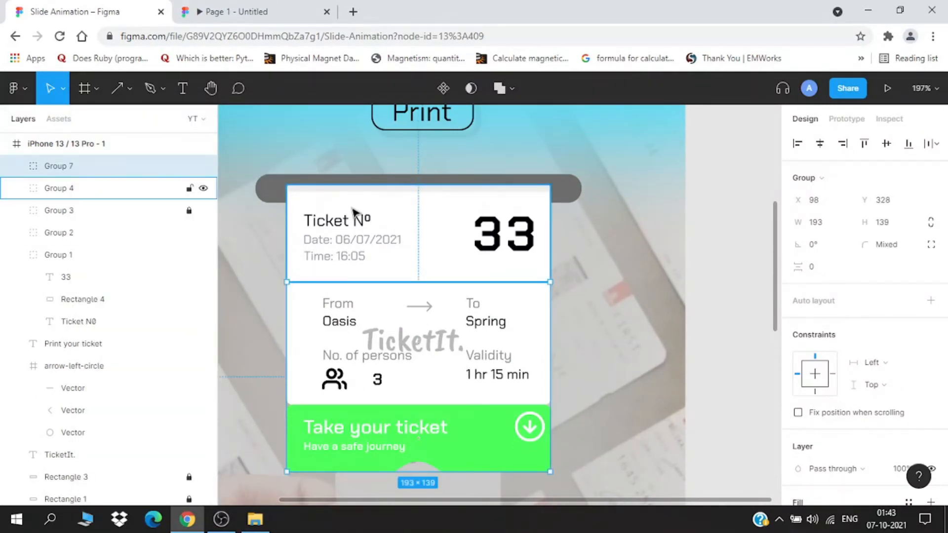
pyautogui.click(624, 374)
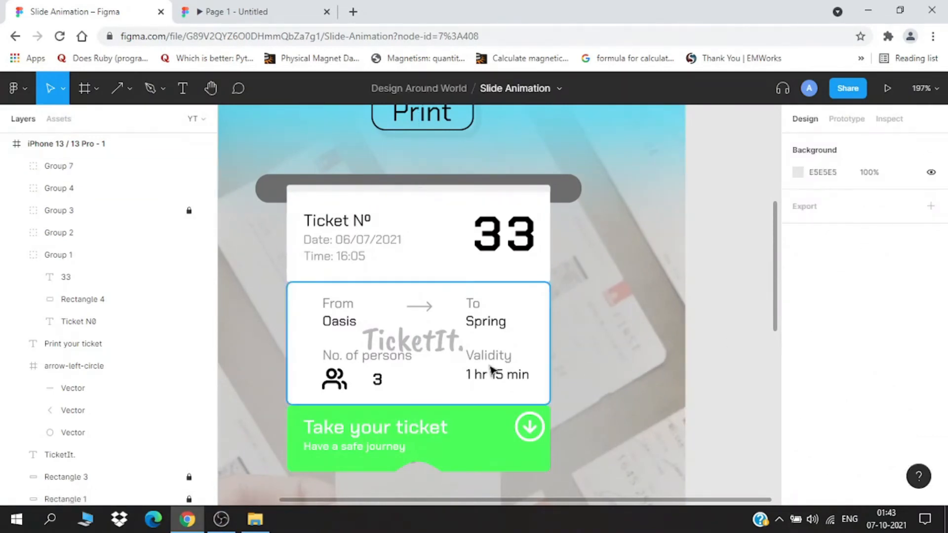
pyautogui.scroll(-1, 398, 370)
pyautogui.scroll(1, 306, 372)
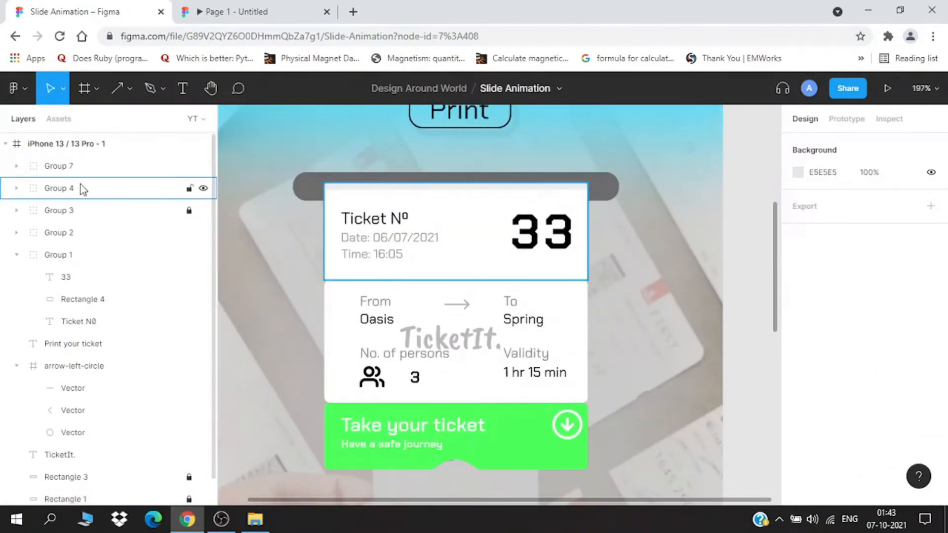
pyautogui.click(72, 211)
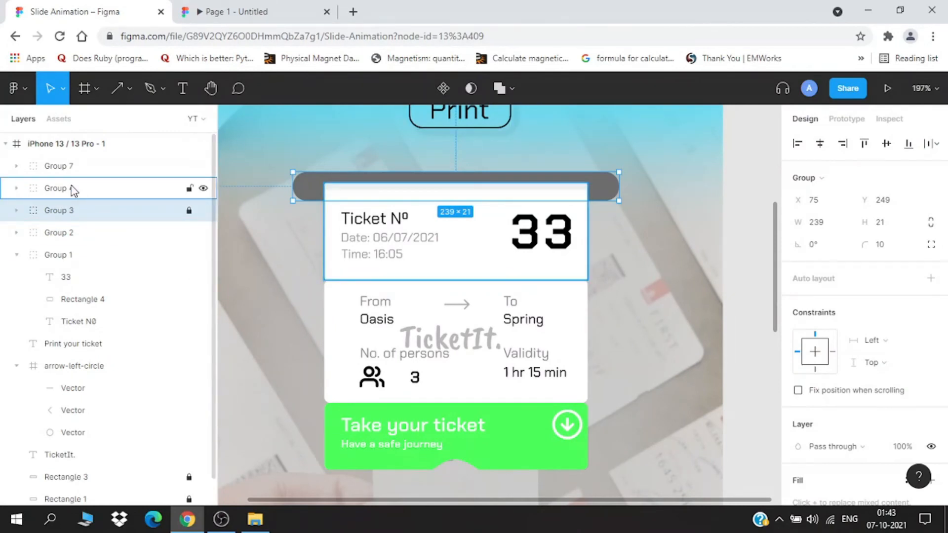
pyautogui.click(73, 189)
pyautogui.click(86, 236)
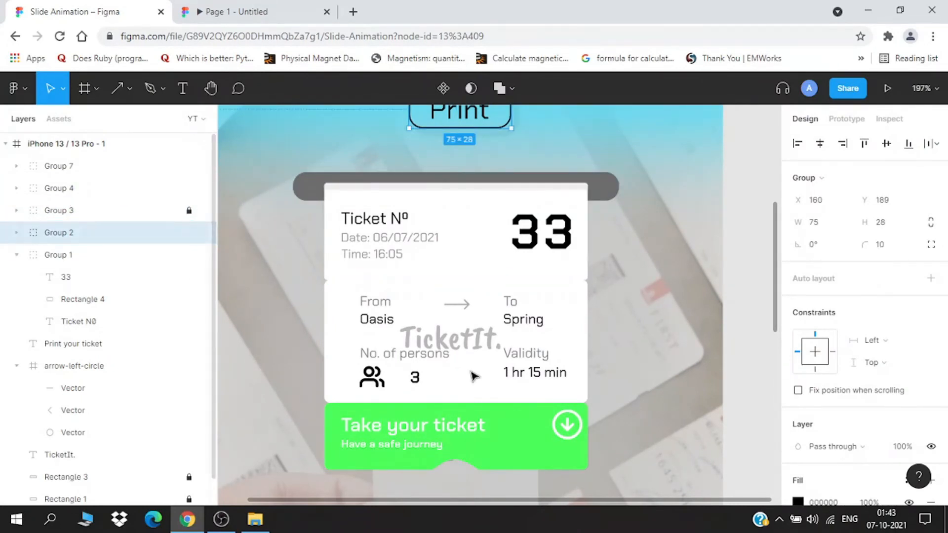
# Add a drop shadow effect to the group holding the ticket's top section with the number 33
pyautogui.click(495, 262)
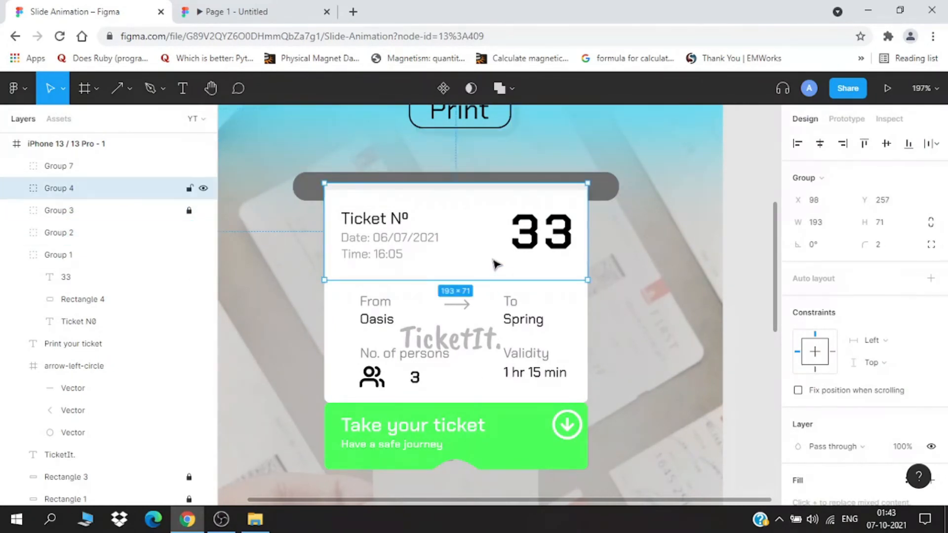
pyautogui.scroll(-3, 817, 378)
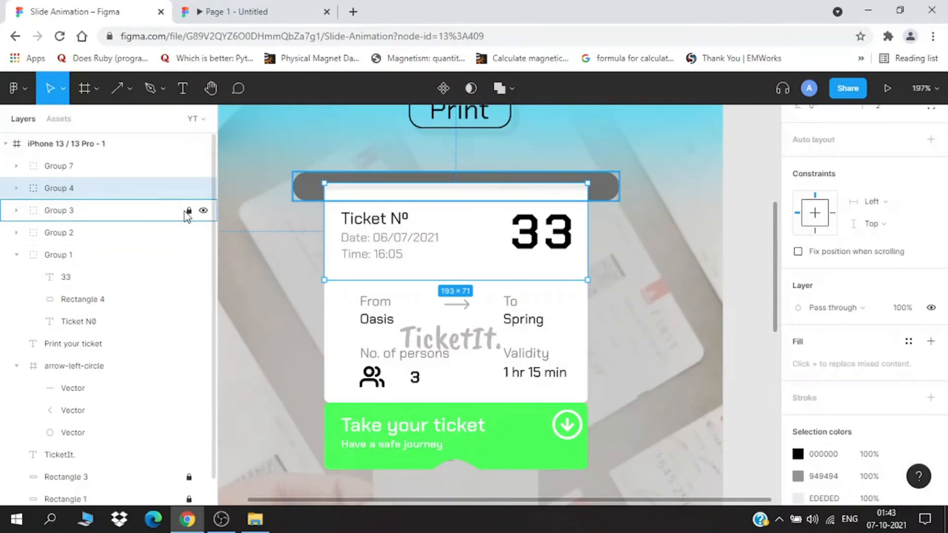
pyautogui.scroll(-3, 814, 354)
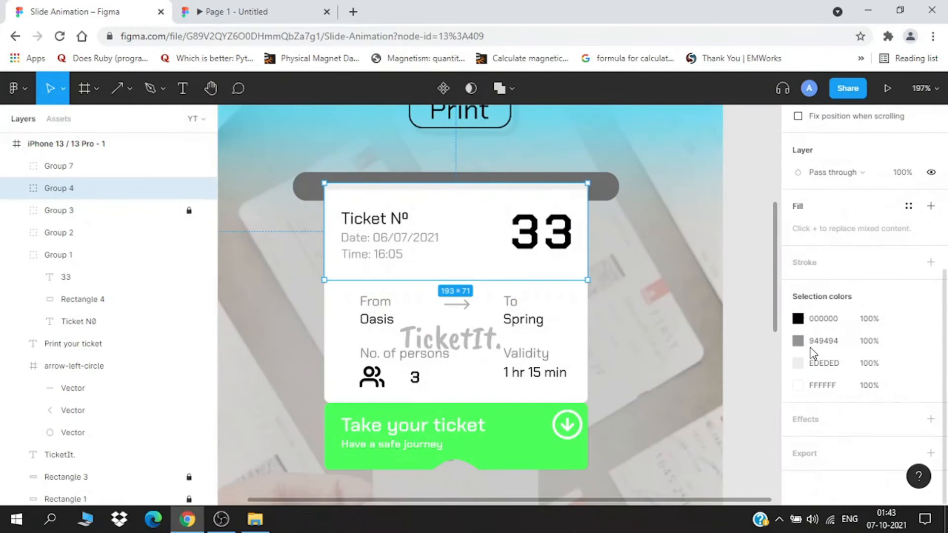
pyautogui.click(832, 421)
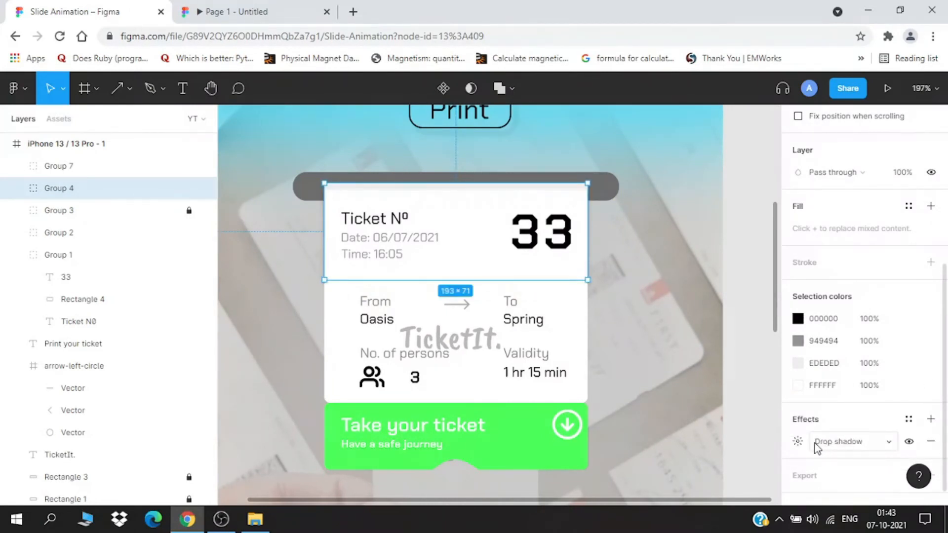
# Set both the X and Y offsets of the top section's drop shadow to 5
pyautogui.click(798, 441)
pyautogui.click(665, 405)
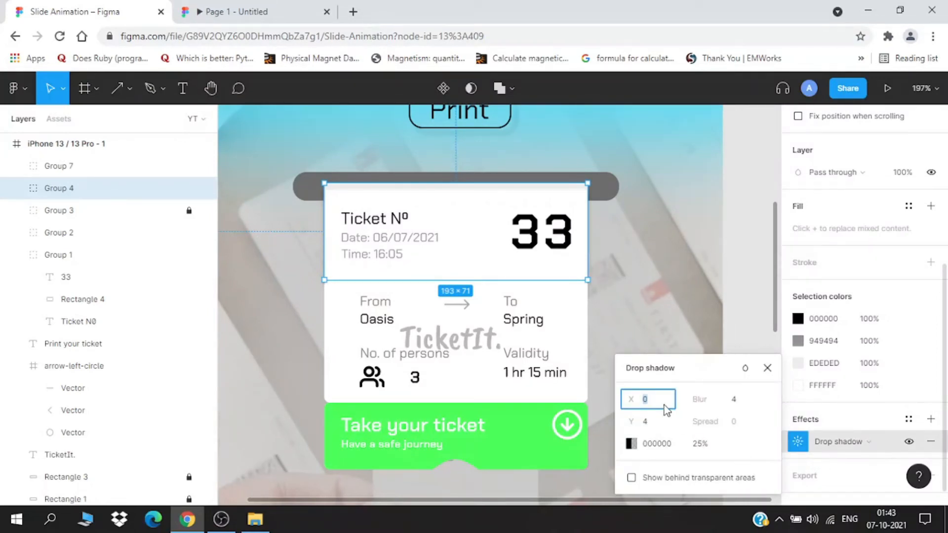
pyautogui.write('4')
pyautogui.press('Return')
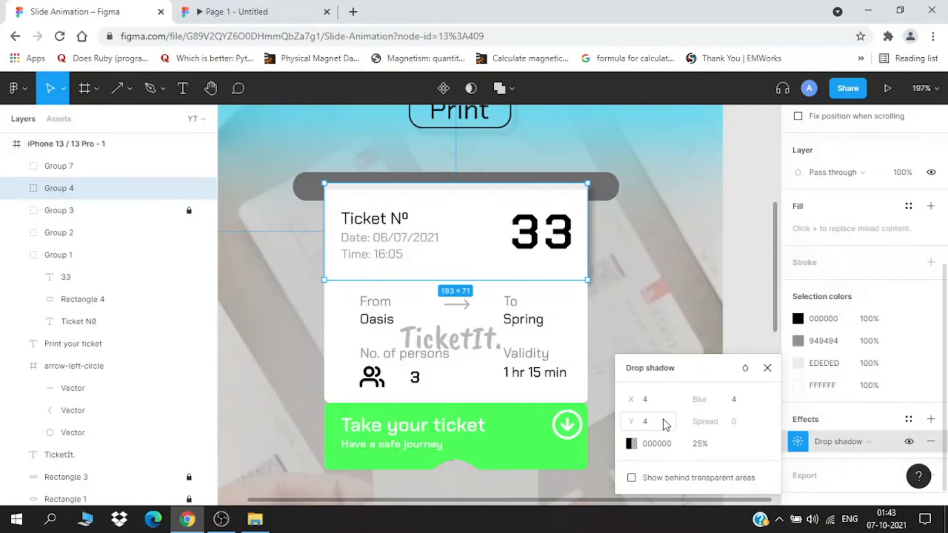
pyautogui.click(663, 421)
pyautogui.write('5')
pyautogui.click(664, 405)
pyautogui.write('5')
pyautogui.press('Return')
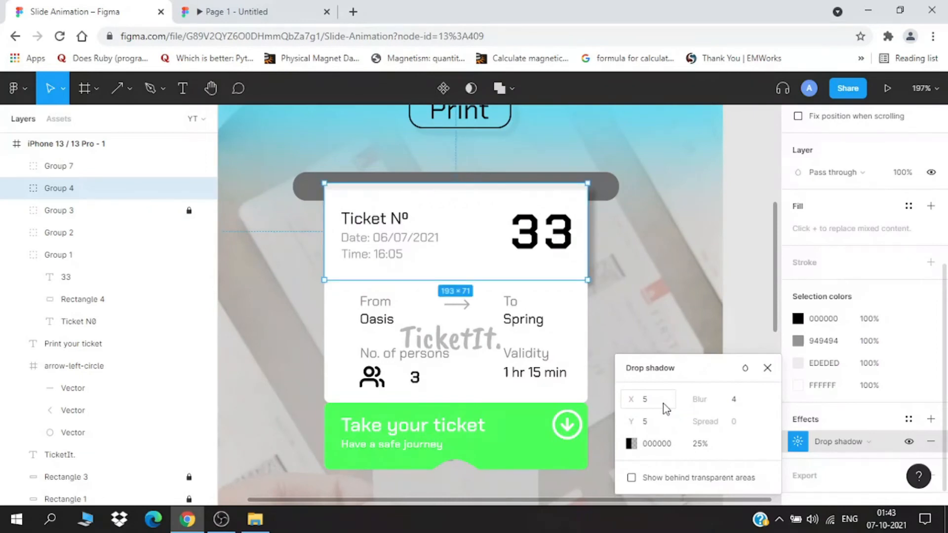
# Set the blur to 5 and the opacity to 30% for the drop shadow on the ticket's top section
pyautogui.click(735, 404)
pyautogui.write('5')
pyautogui.press('Return')
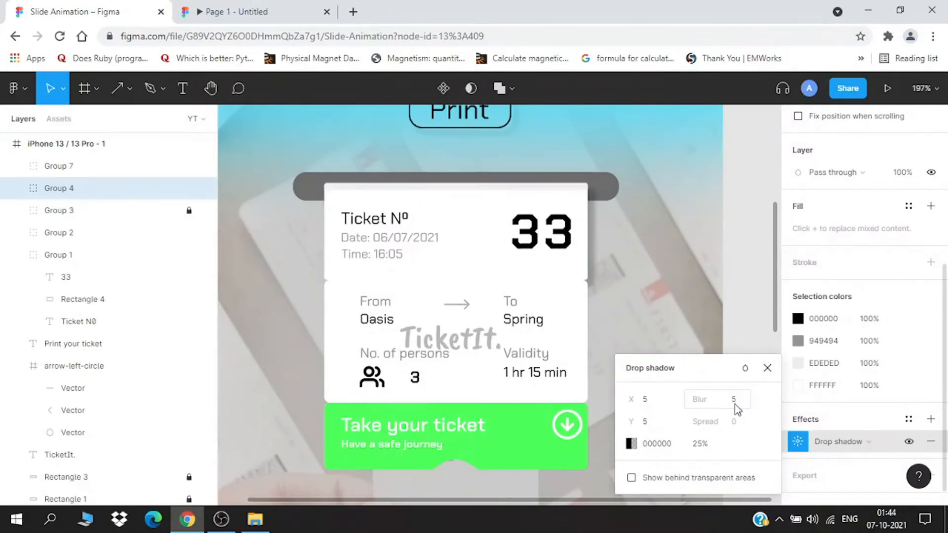
pyautogui.click(701, 444)
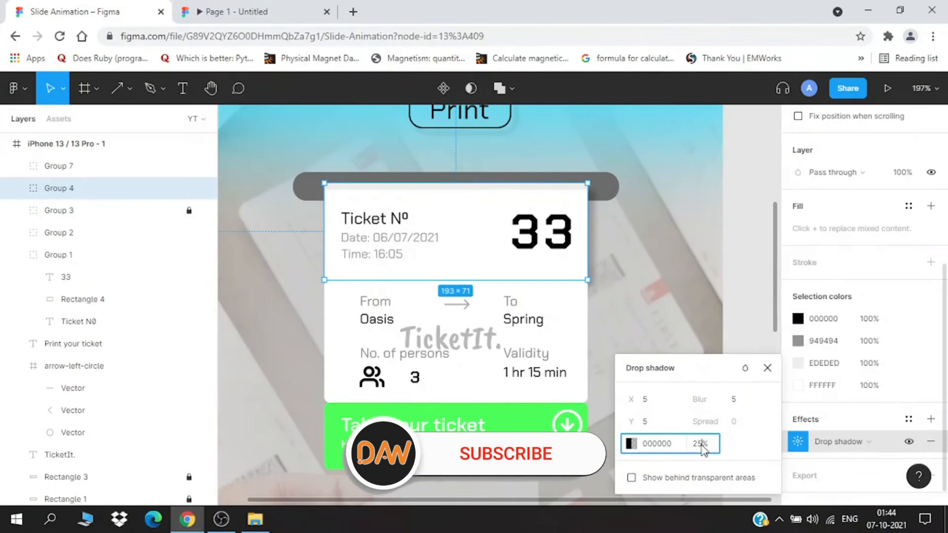
pyautogui.write('30')
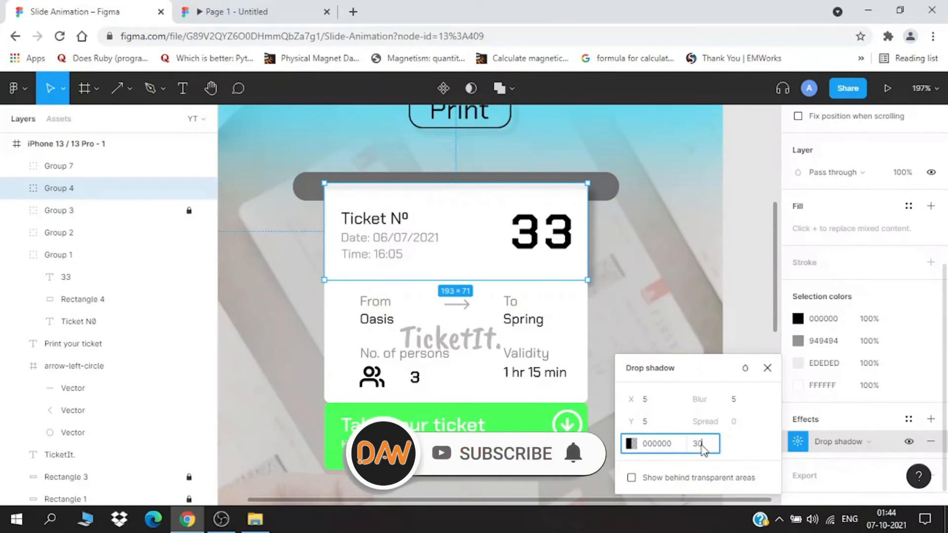
pyautogui.press('Return')
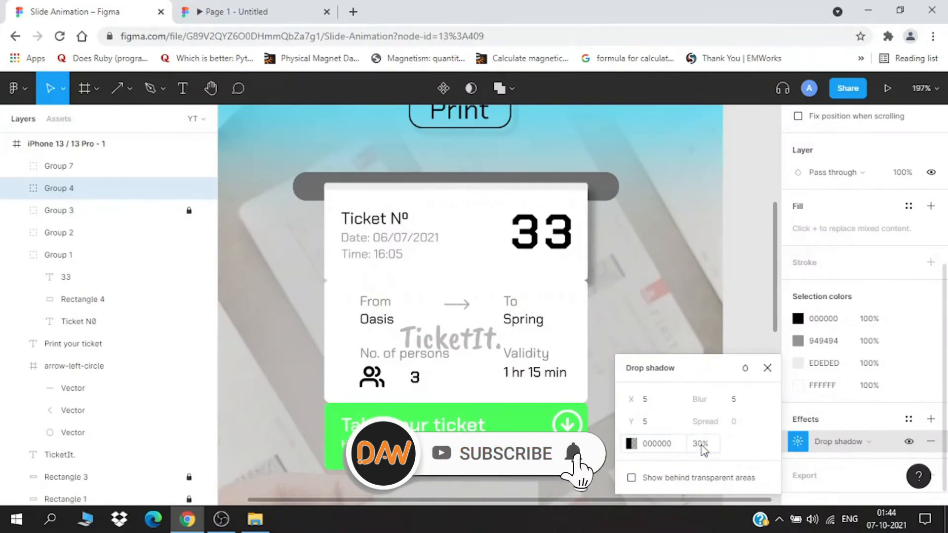
# Add a second drop shadow to the ticket's top section with an X offset of -5 and a Y offset of 5
pyautogui.click(930, 423)
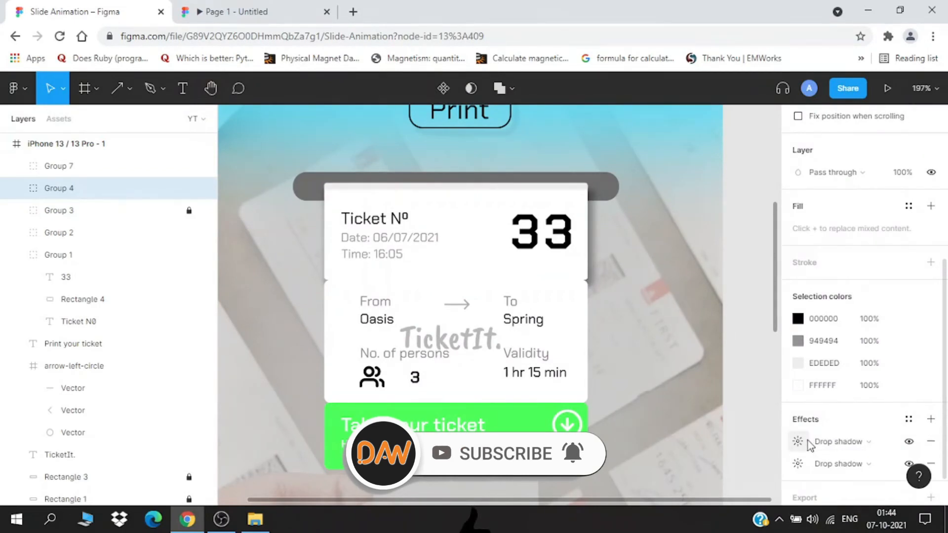
pyautogui.click(797, 441)
pyautogui.click(672, 399)
pyautogui.write('-')
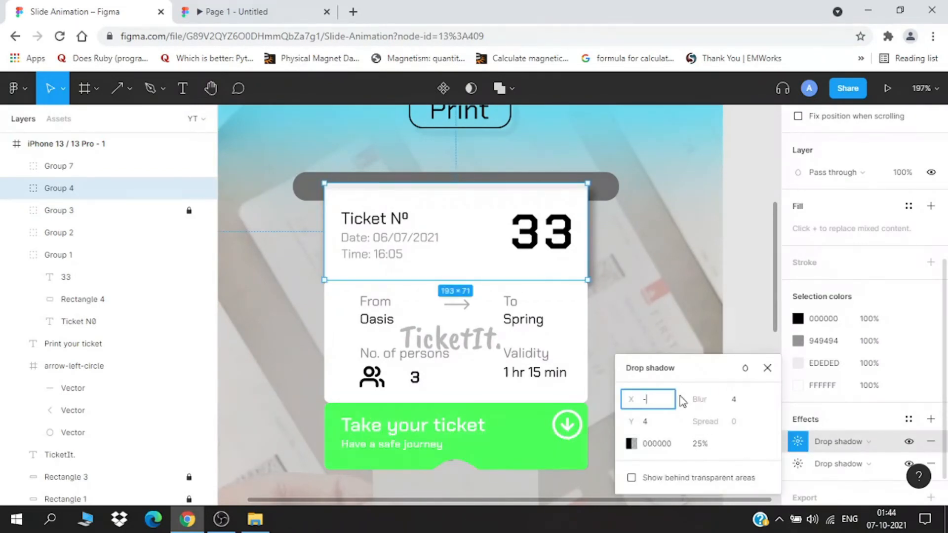
pyautogui.write('5')
pyautogui.click(661, 419)
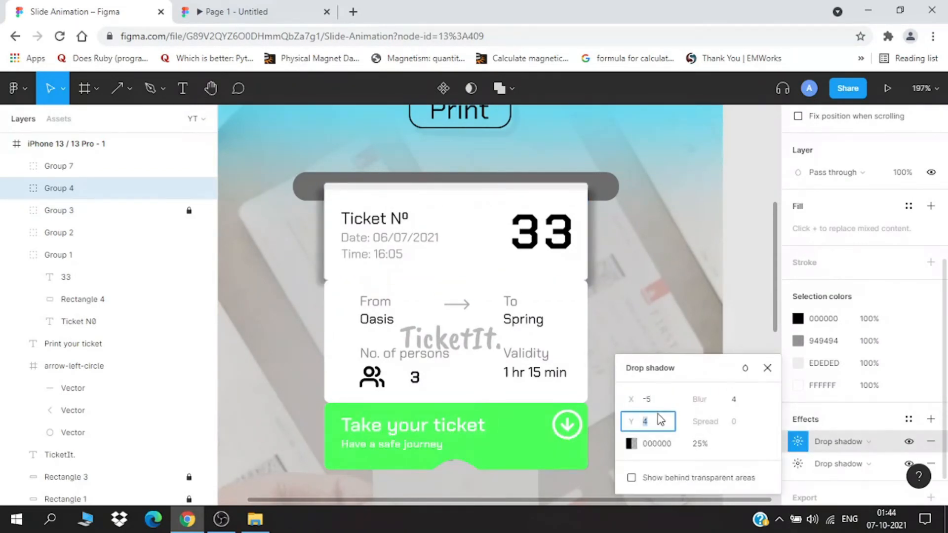
# Set the blur to 5 and the opacity to 30% for the top section's second drop shadow
pyautogui.click(737, 399)
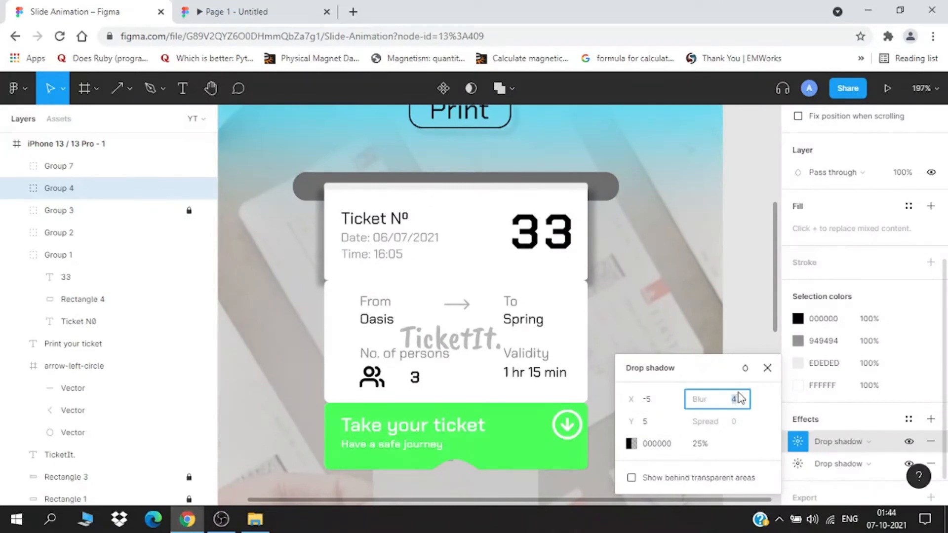
pyautogui.write('5')
pyautogui.click(715, 444)
pyautogui.write('30')
pyautogui.press('Return')
pyautogui.click(665, 373)
# Add a drop shadow to the group holding the middle and green ticket sections, with X and Y offsets of 5
pyautogui.click(563, 367)
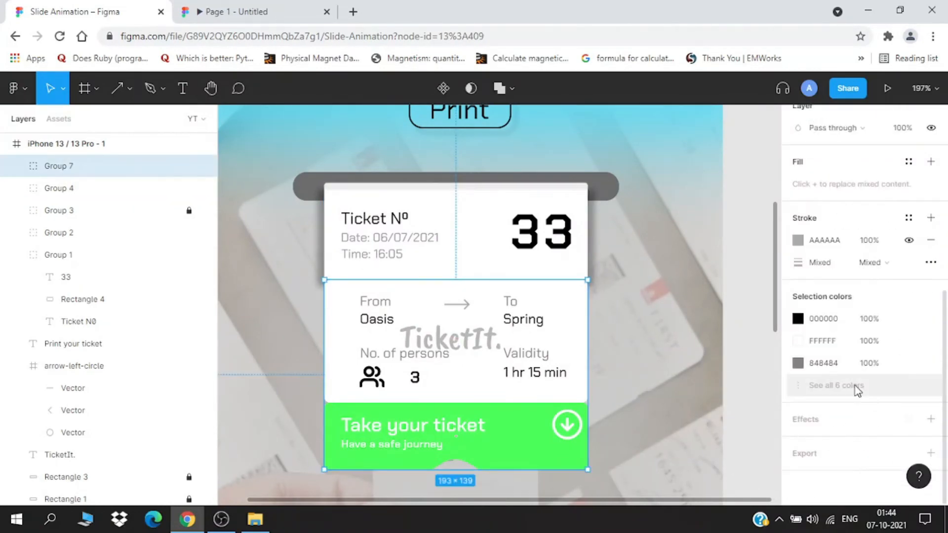
pyautogui.click(838, 425)
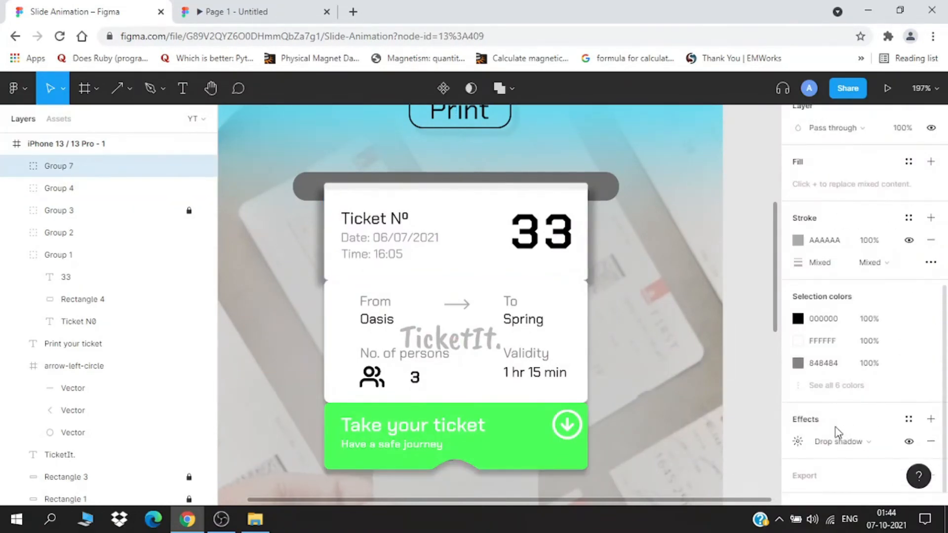
pyautogui.click(798, 442)
pyautogui.click(674, 400)
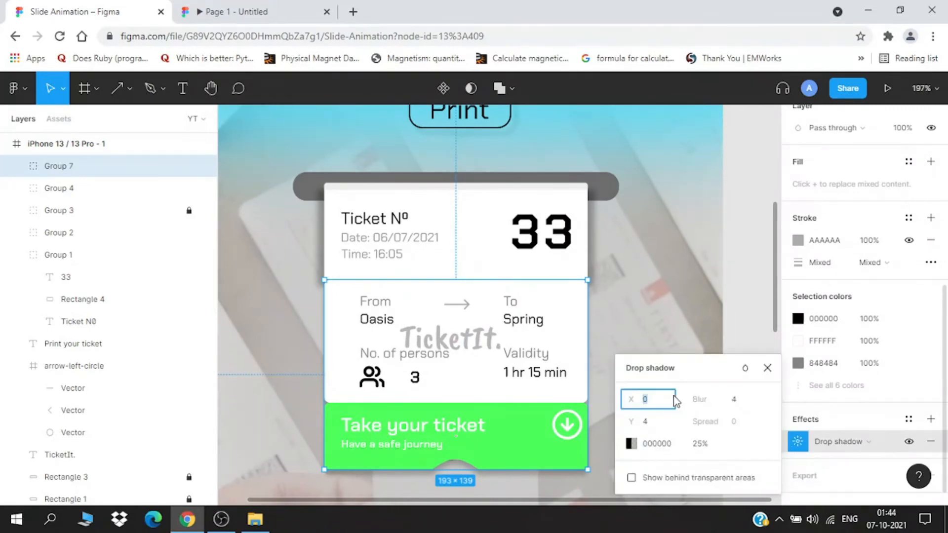
pyautogui.write('5')
pyautogui.press('Return')
pyautogui.click(657, 425)
pyautogui.write('5')
pyautogui.press('Return')
# Set the blur to 5 and the opacity to 15% for the lower ticket group's drop shadow
pyautogui.click(738, 405)
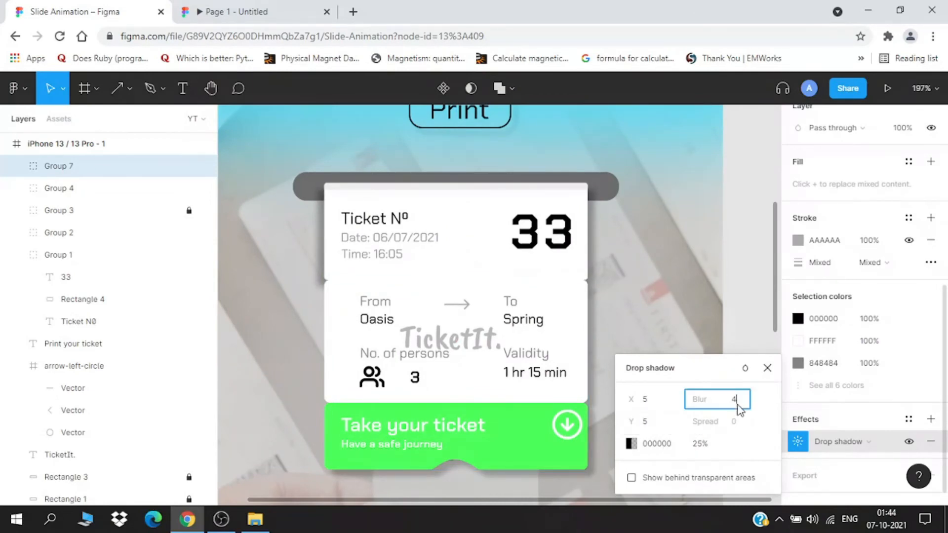
pyautogui.write('5')
pyautogui.press('Return')
pyautogui.click(700, 445)
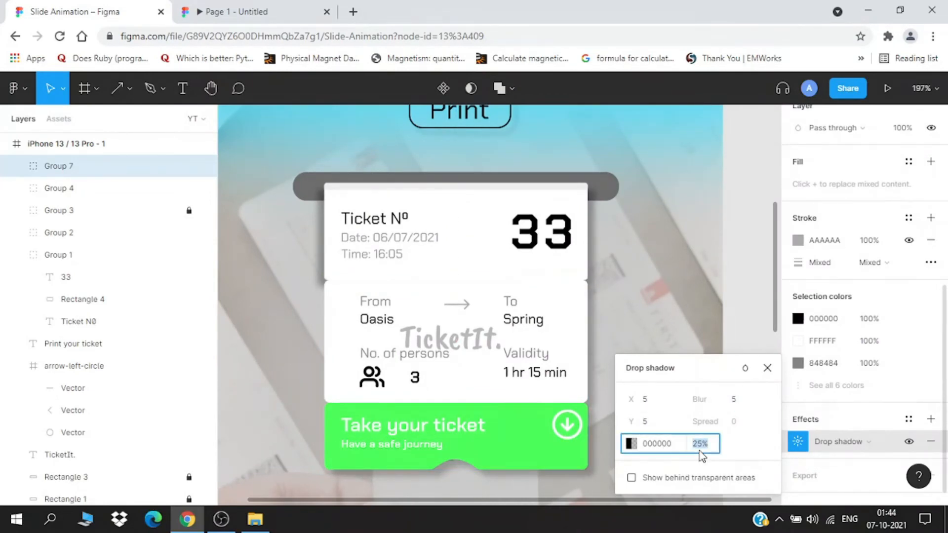
pyautogui.write('15')
pyautogui.press('Return')
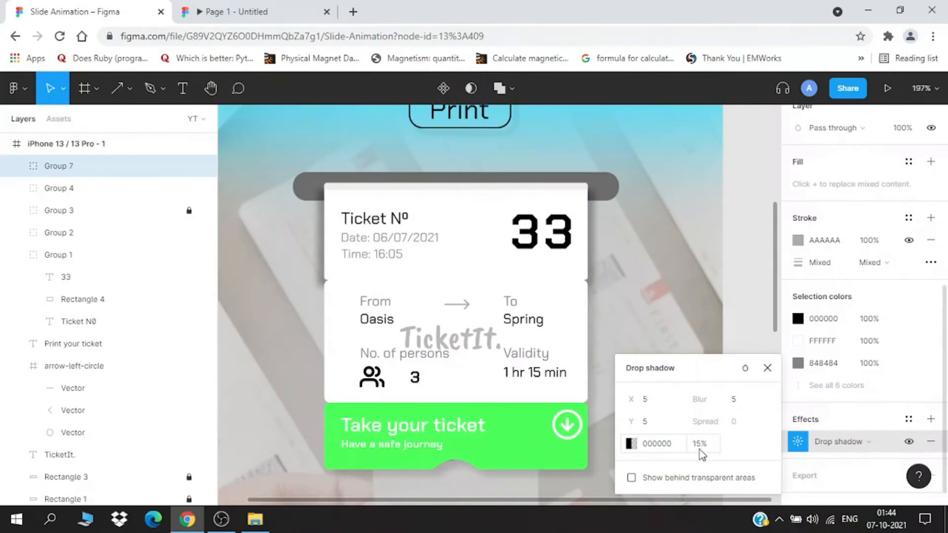
# Add a second drop shadow to the lower ticket group with an X offset of -5 and a Y offset of 5
pyautogui.click(931, 419)
pyautogui.click(798, 441)
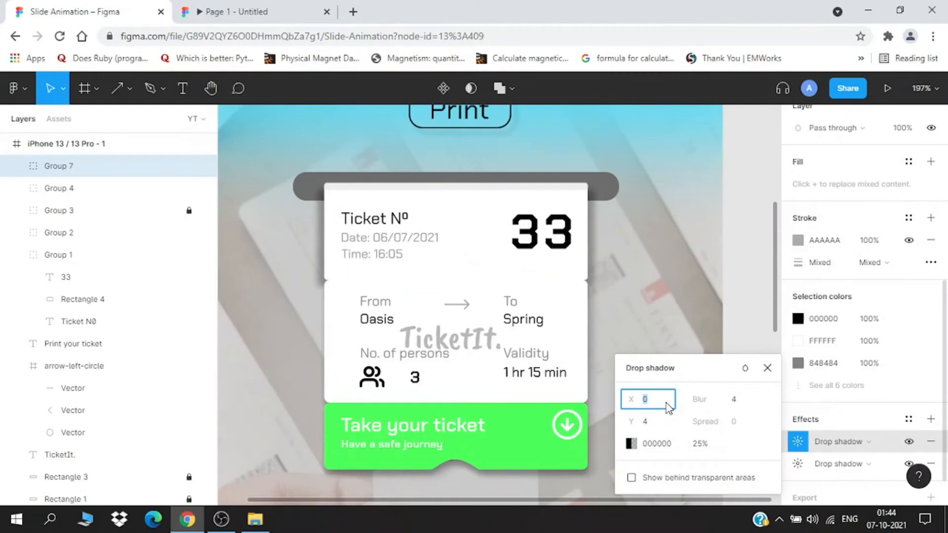
pyautogui.write('-5')
pyautogui.click(666, 424)
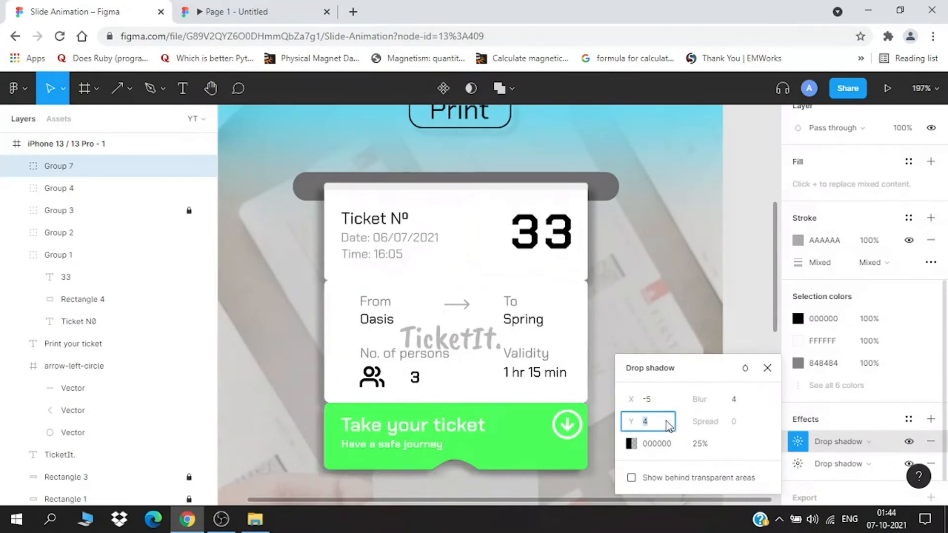
pyautogui.write('5')
# Set the blur of the lower ticket group's second drop shadow to 5, confirm its opacity and deselect the group
pyautogui.click(748, 403)
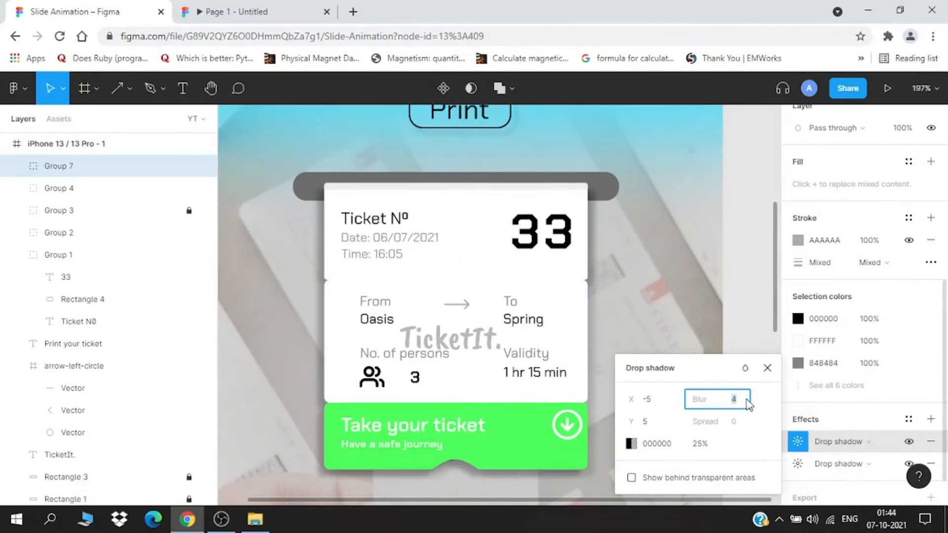
pyautogui.write('5')
pyautogui.press('Return')
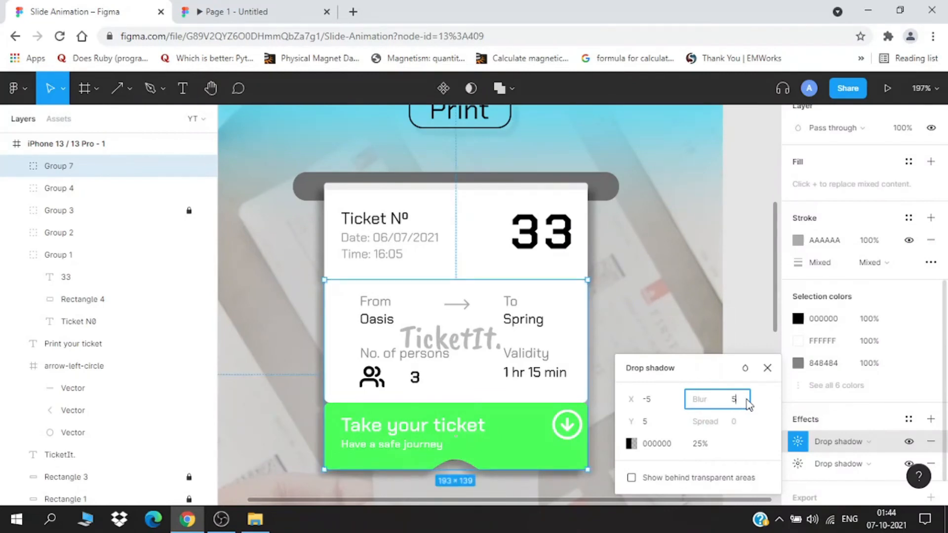
pyautogui.click(707, 448)
pyautogui.press('Return')
pyautogui.click(747, 344)
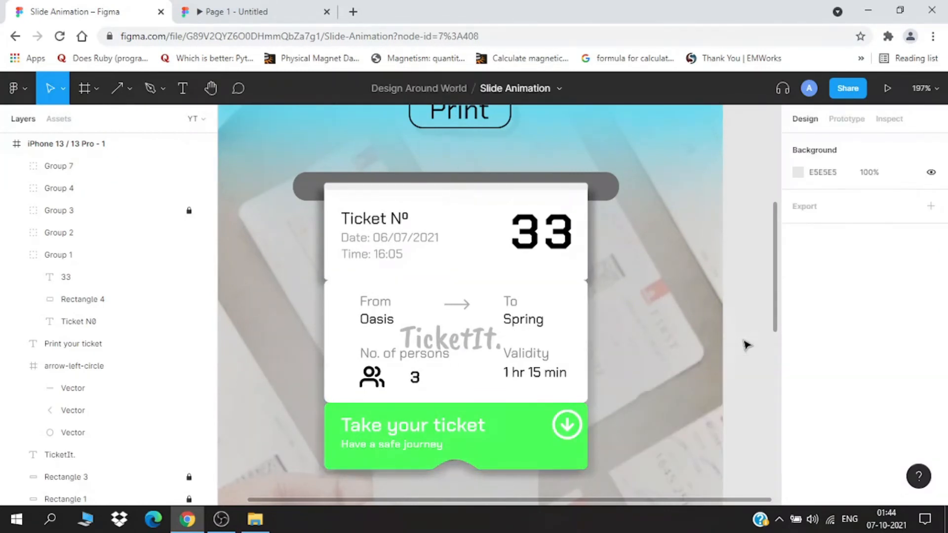
pyautogui.scroll(-5, 744, 345)
pyautogui.scroll(5, 657, 434)
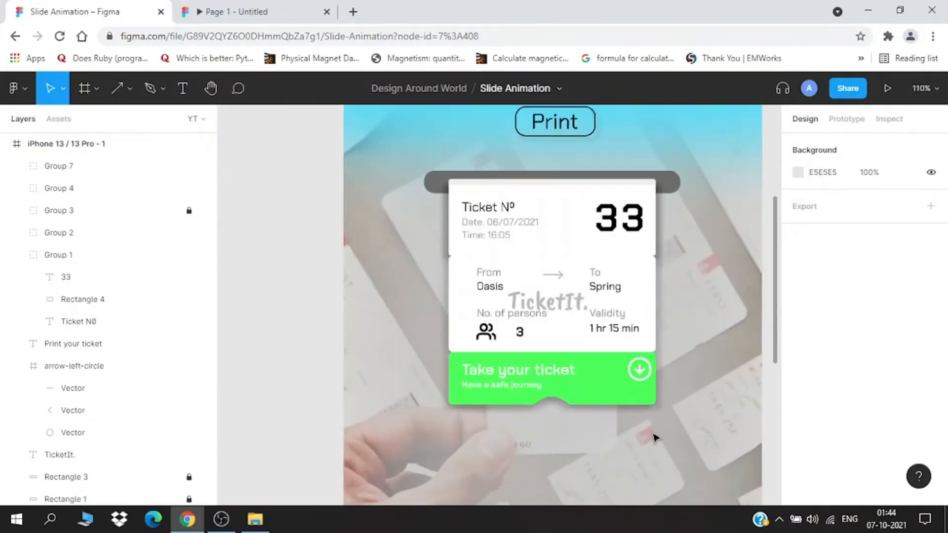
pyautogui.scroll(3, 614, 356)
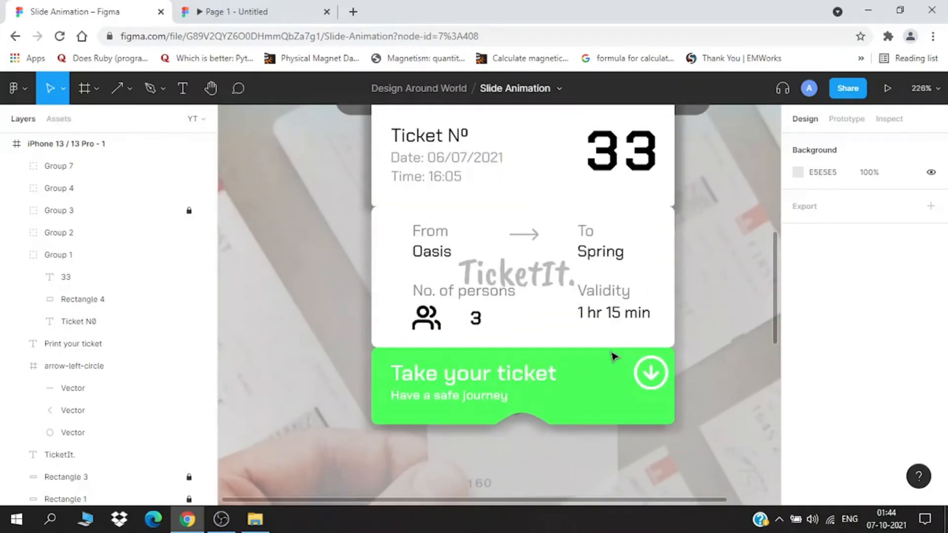
pyautogui.scroll(-5, 614, 356)
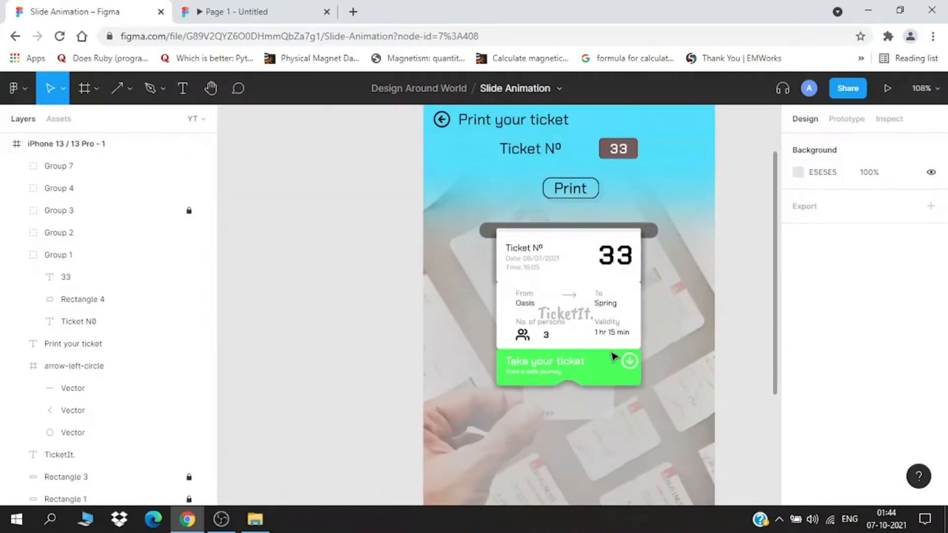
pyautogui.click(69, 170)
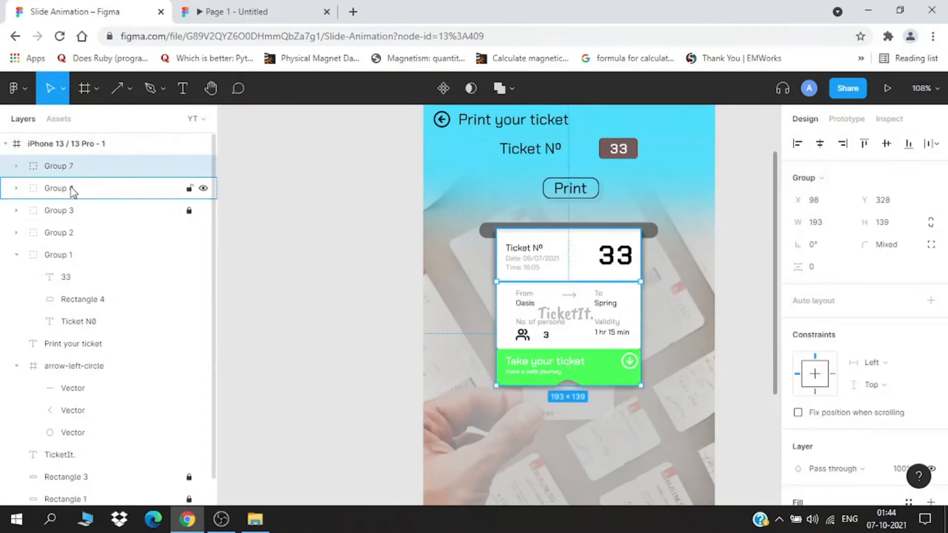
pyautogui.keyDown('ctrl'); pyautogui.click(580, 304); pyautogui.keyUp('ctrl')
pyautogui.keyDown('ctrl'); pyautogui.click(581, 322); pyautogui.keyUp('ctrl')
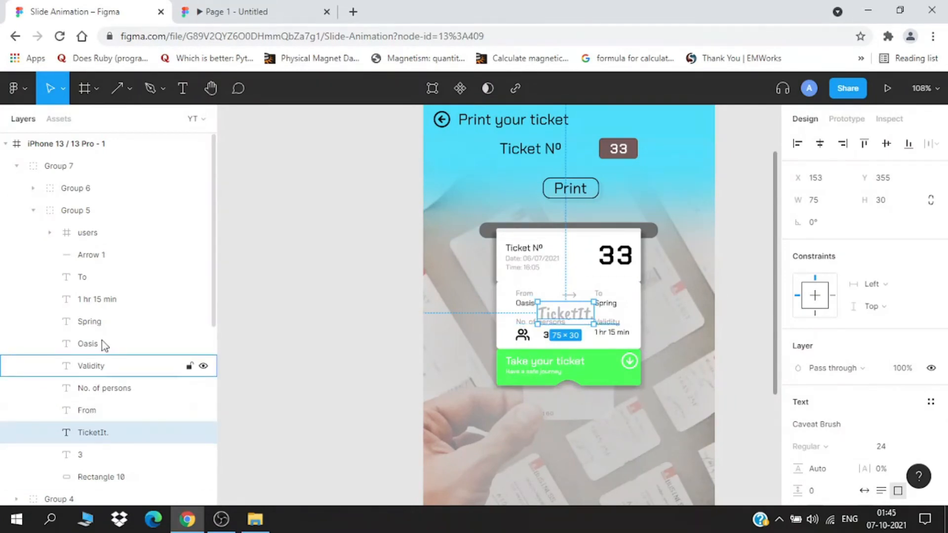
# Collapse the expanded ticket layers and select Group 4 and Group 7 together
pyautogui.click(570, 275)
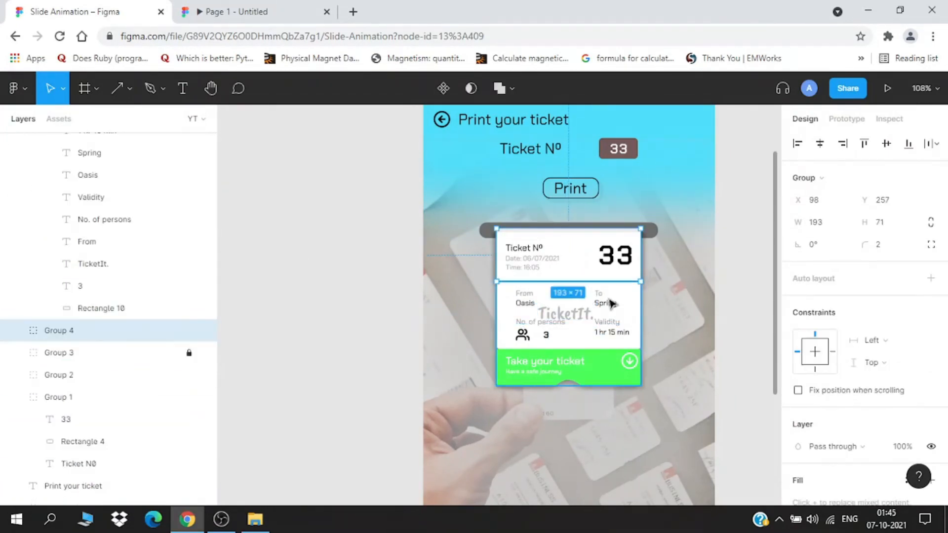
pyautogui.scroll(4, 149, 304)
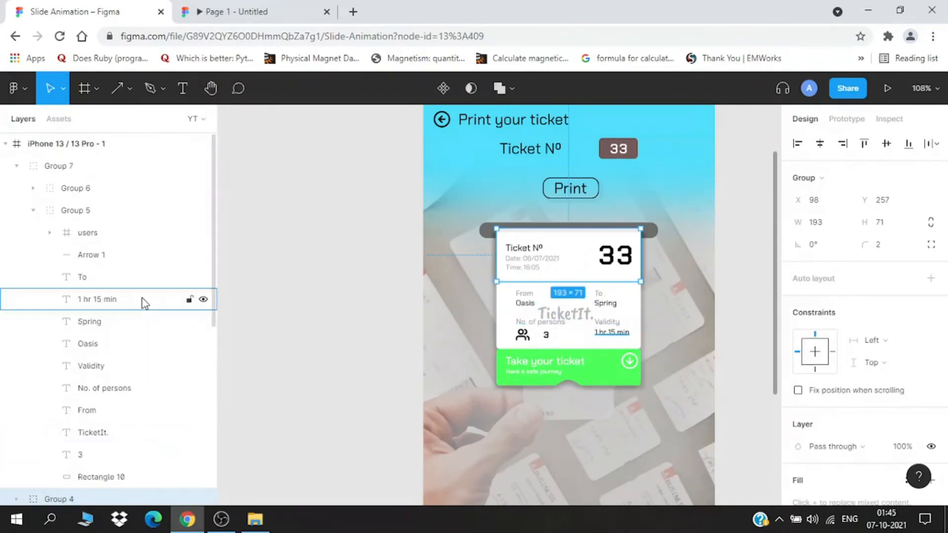
pyautogui.click(33, 210)
pyautogui.click(16, 166)
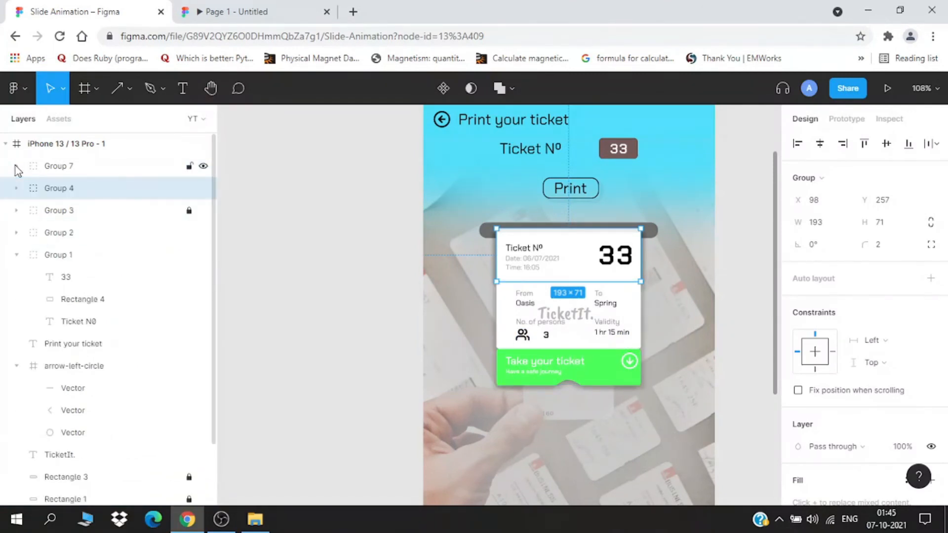
pyautogui.keyDown('shift'); pyautogui.click(58, 172); pyautogui.keyUp('shift')
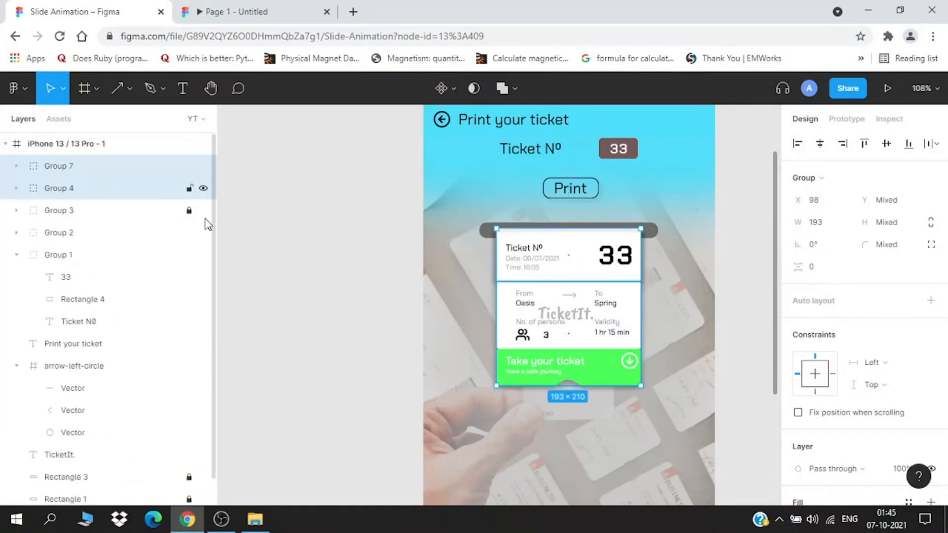
pyautogui.rightClick(627, 301)
pyautogui.click(627, 301)
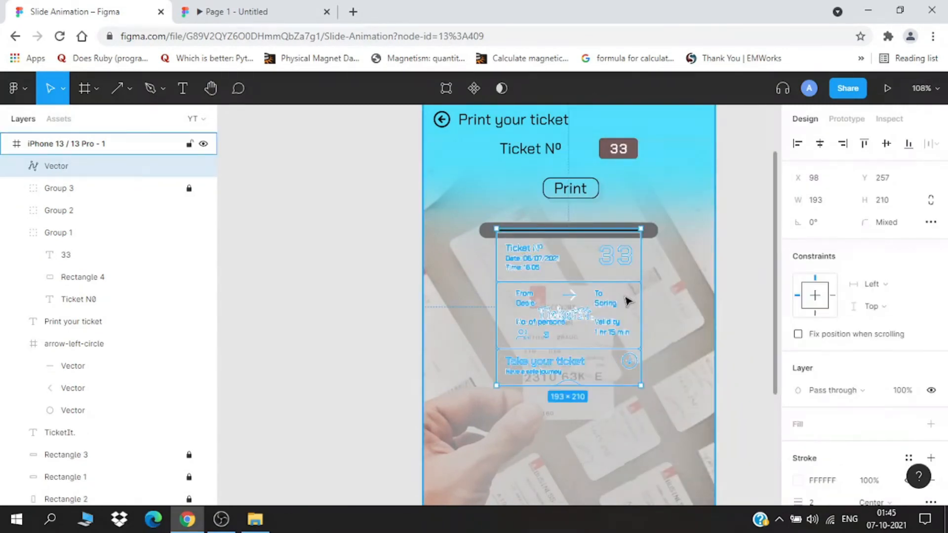
pyautogui.hotkey('ctrl', 'z')
# Wrap the two selected ticket groups in a frame and enable content clipping for it
pyautogui.rightClick(626, 300)
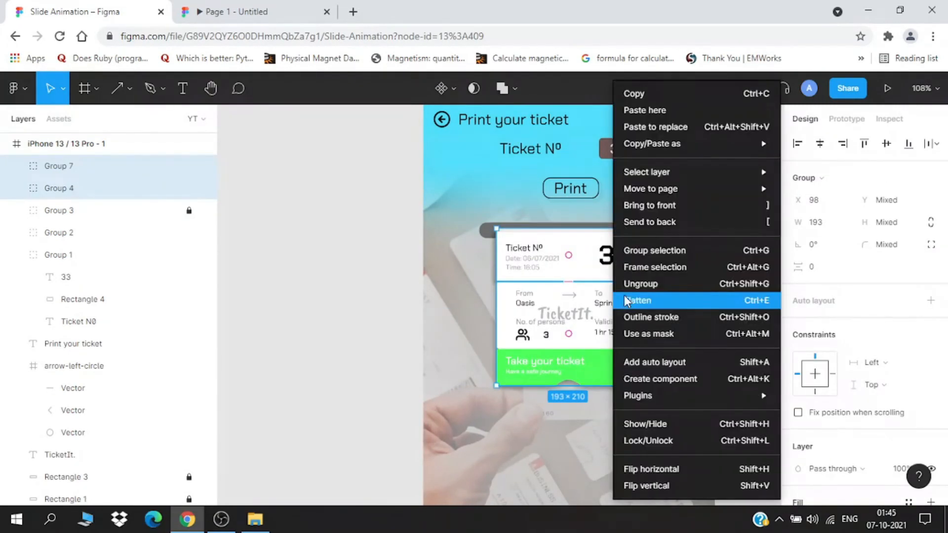
pyautogui.click(647, 267)
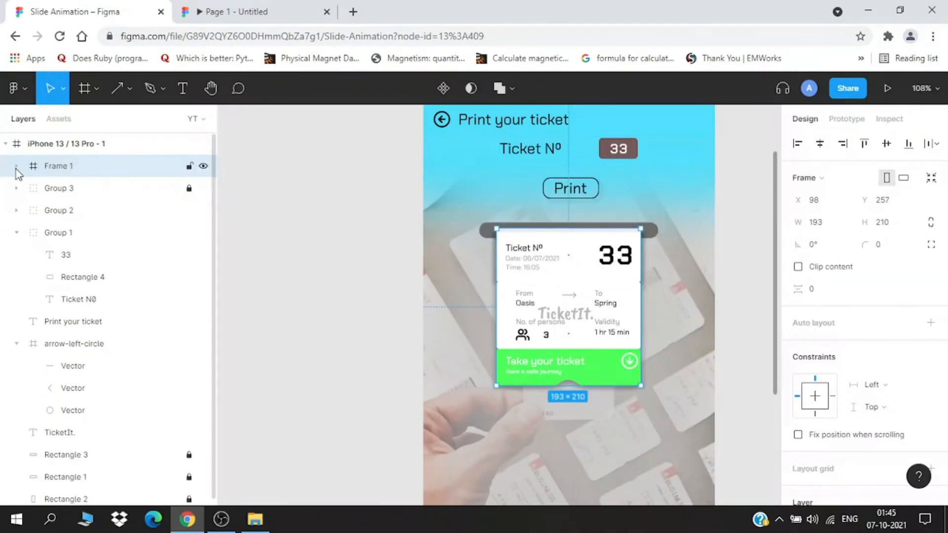
pyautogui.click(798, 267)
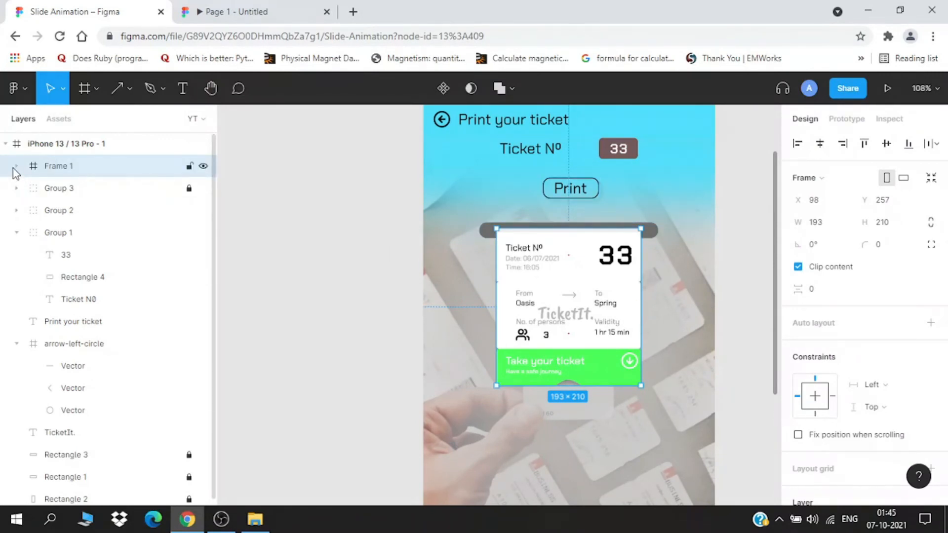
# Duplicate the iPhone 13 / 13 Pro - 1 frame and place the copy beside the original, to its right
pyautogui.scroll(-3, 344, 301)
pyautogui.moveTo(344, 302); pyautogui.dragTo(301, 290)
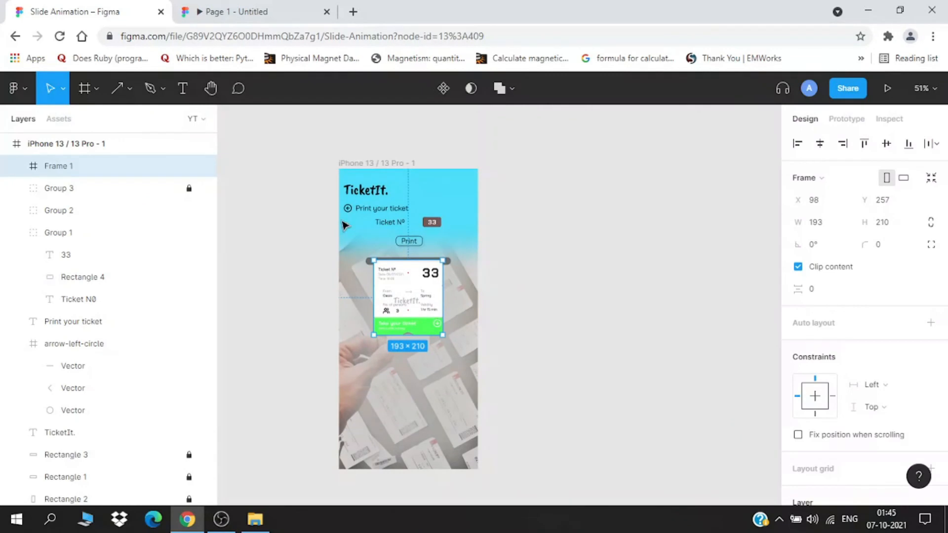
pyautogui.click(381, 156)
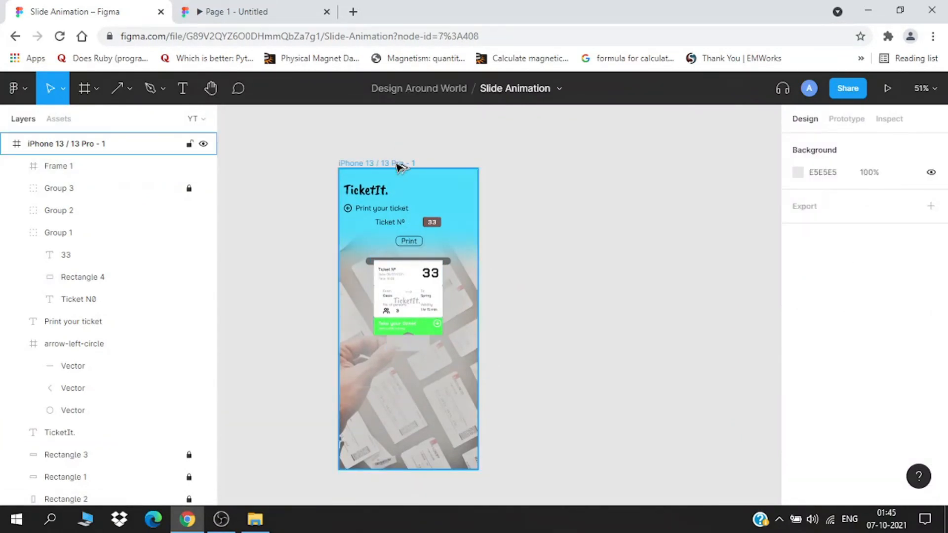
pyautogui.moveTo(400, 168); pyautogui.dragTo(567, 163)
pyautogui.scroll(3, 474, 322)
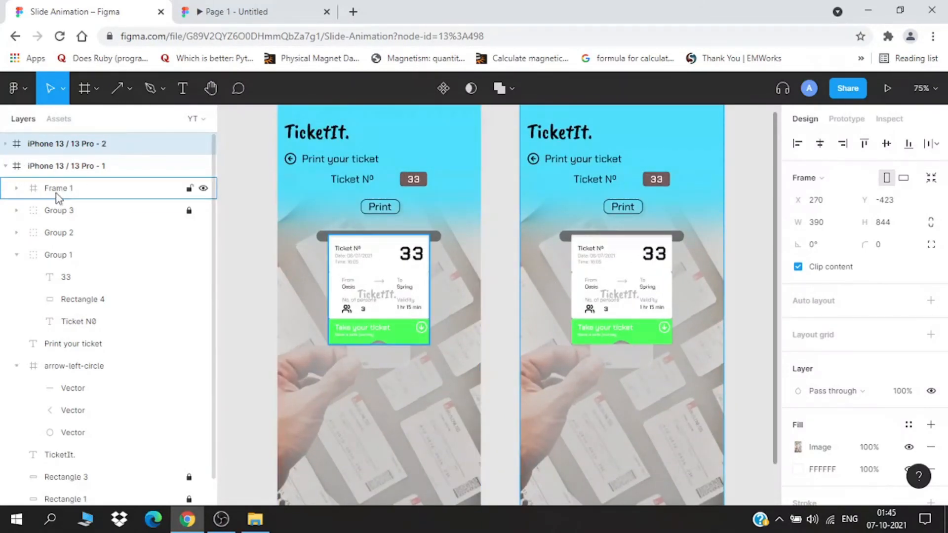
# Move Group 7 and Group 4 inside Frame 1 of the first screen straight up until the whole ticket is clipped above the slot
pyautogui.scroll(1, 264, 220)
pyautogui.scroll(-1, 278, 230)
pyautogui.moveTo(274, 275); pyautogui.dragTo(310, 267)
pyautogui.scroll(1, 301, 220)
pyautogui.click(358, 111)
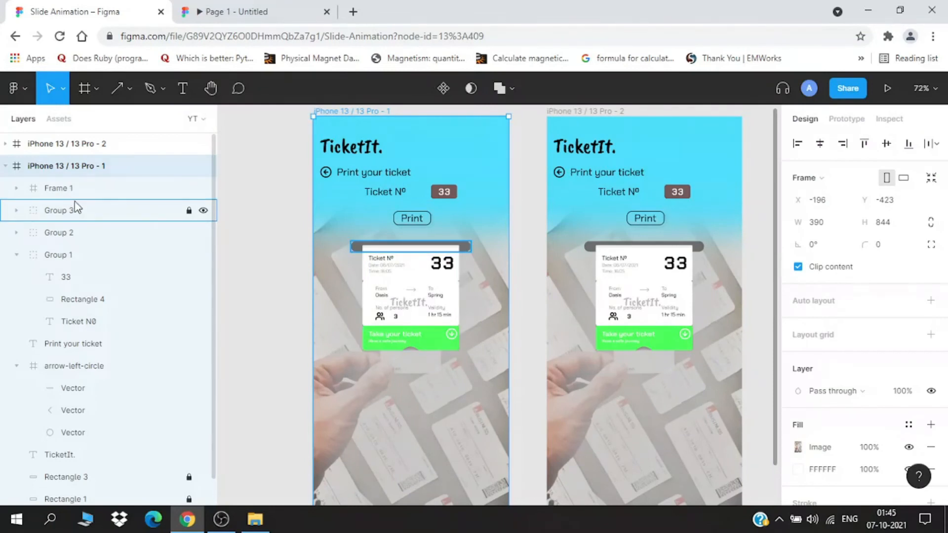
pyautogui.click(62, 188)
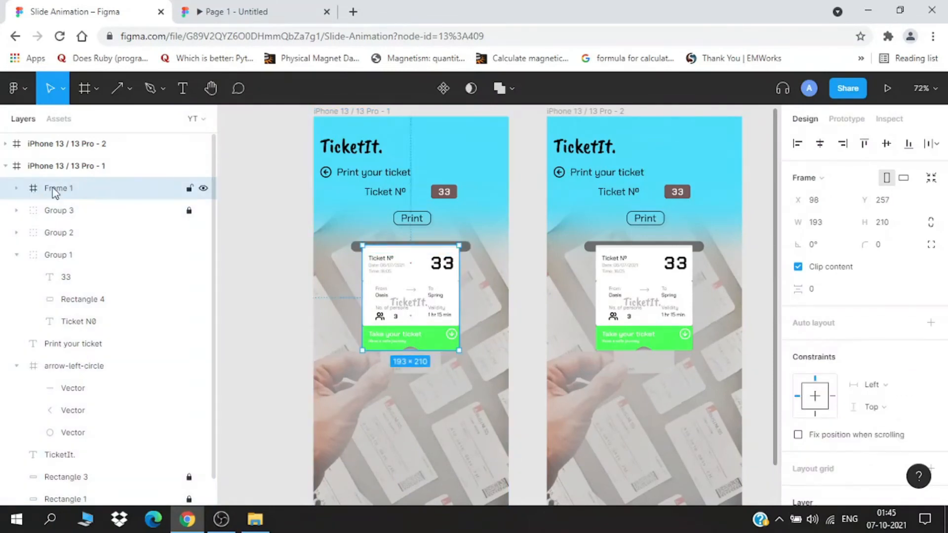
pyautogui.click(16, 188)
pyautogui.press('Return')
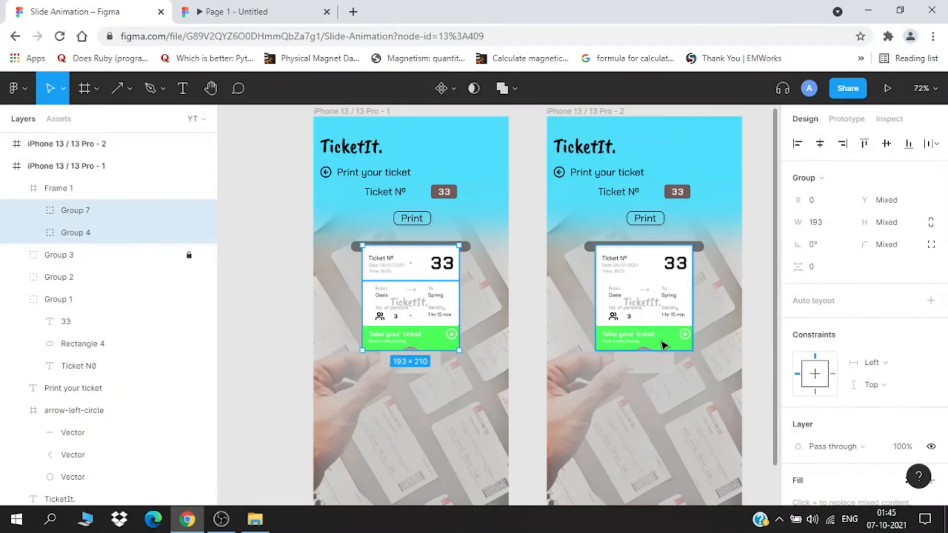
pyautogui.hotkey('shift', 'Up')
pyautogui.hotkey('shift', 'Up')
pyautogui.hotkey('shift', 'Up')
pyautogui.hotkey('shift', 'Up')
pyautogui.hotkey('shift', 'Up')
pyautogui.hotkey('shift', 'Up')
pyautogui.hotkey('shift', 'Up')
pyautogui.hotkey('shift', 'Up')
pyautogui.hotkey('shift', 'Up')
pyautogui.hotkey('shift', 'Up')
pyautogui.hotkey('shift', 'Up')
pyautogui.hotkey('shift', 'Up')
pyautogui.hotkey('shift', 'Up')
pyautogui.hotkey('shift', 'Up')
pyautogui.hotkey('shift', 'Up')
pyautogui.hotkey('shift', 'Up')
pyautogui.hotkey('shift', 'Up')
pyautogui.hotkey('shift', 'Up')
pyautogui.hotkey('shift', 'Up')
pyautogui.hotkey('shift', 'Up')
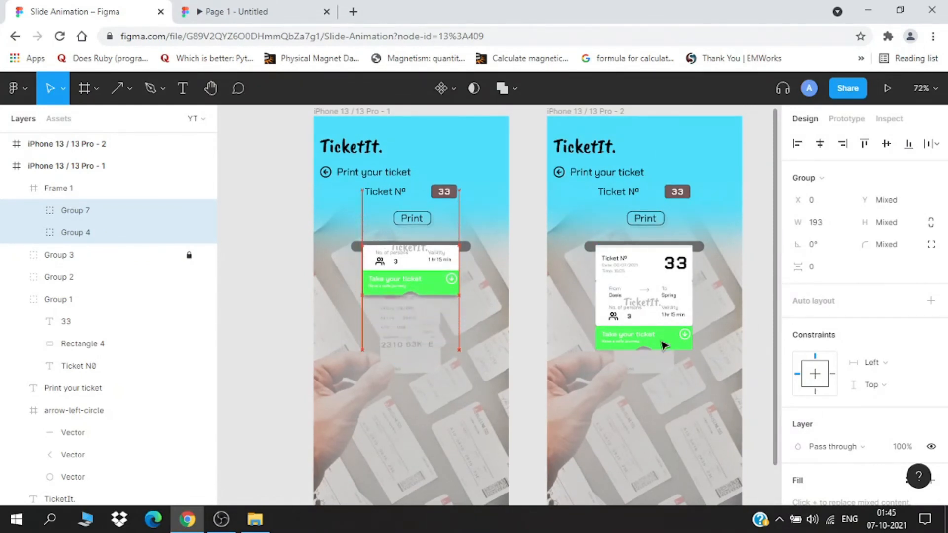
pyautogui.hotkey('shift', 'Up')
pyautogui.hotkey('shift', 'Up')
pyautogui.hotkey('shift', 'Up')
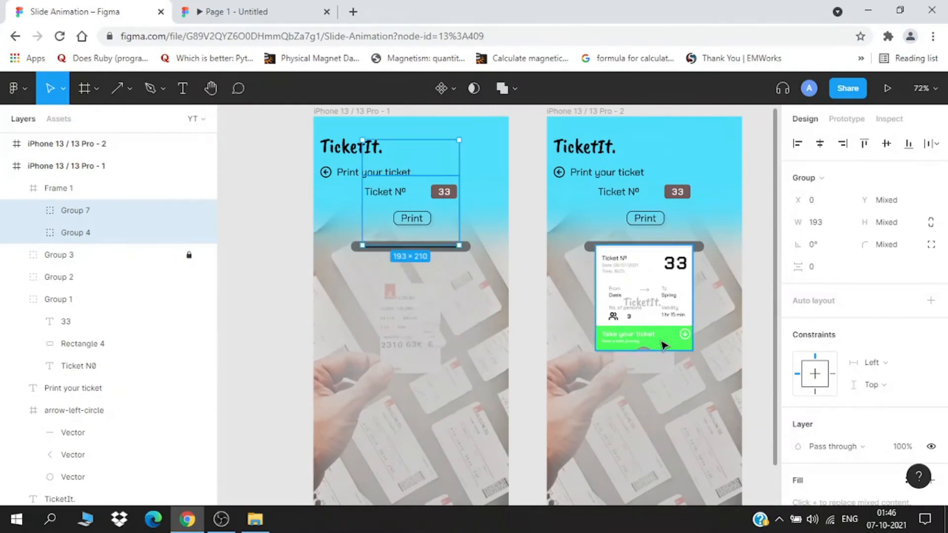
# Nudge the two ticket groups down so only a thin green strip shows below the first screen's slot, and deselect them
pyautogui.press('Down')
pyautogui.press('Down')
pyautogui.press('Down')
pyautogui.press('Down')
pyautogui.press('Down')
pyautogui.press('Down')
pyautogui.press('Down')
pyautogui.press('Down')
pyautogui.press('Down')
pyautogui.press('Down')
pyautogui.press('Down')
pyautogui.press('Down')
pyautogui.press('Down')
pyautogui.press('Down')
pyautogui.press('Down')
pyautogui.press('Down')
pyautogui.press('Down')
pyautogui.press('Down')
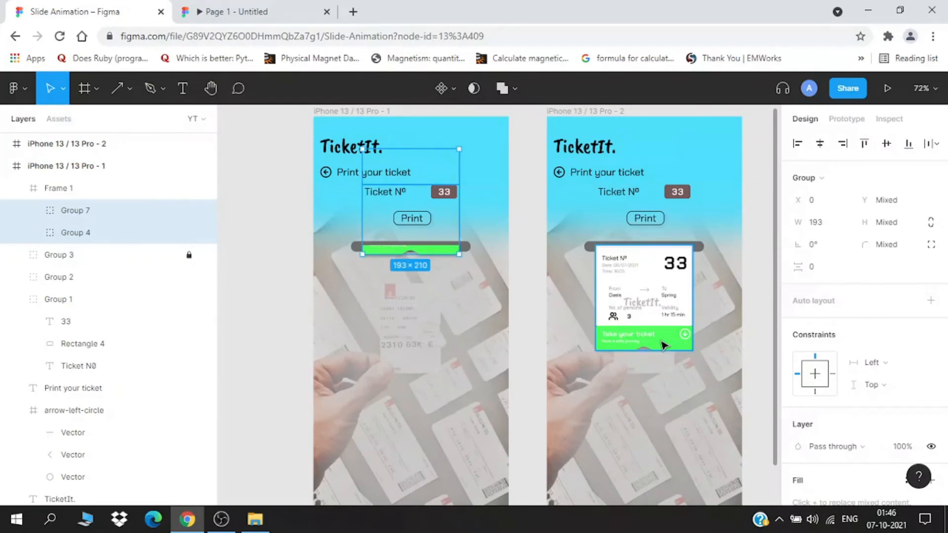
pyautogui.press('Up')
pyautogui.press('Up')
pyautogui.press('Up')
pyautogui.press('Up')
pyautogui.press('Up')
pyautogui.press('Up')
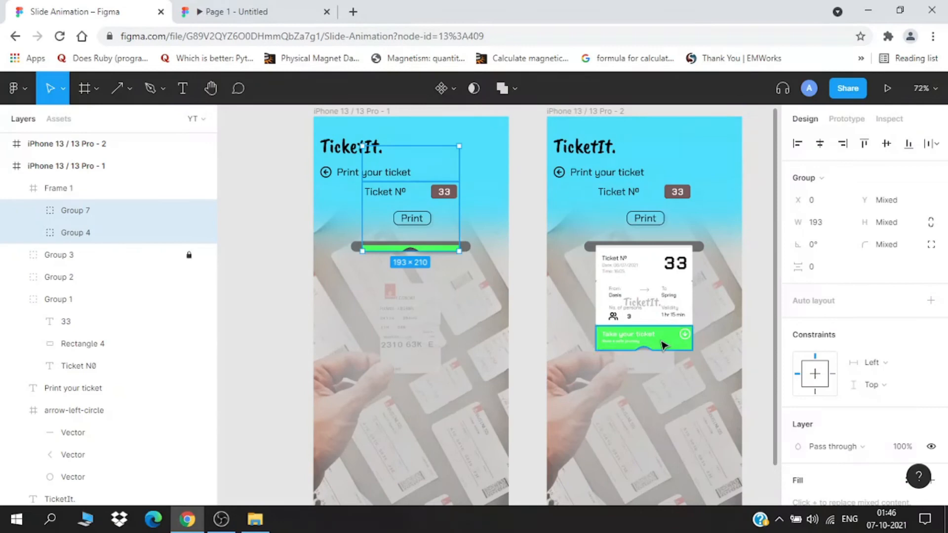
pyautogui.scroll(3, 283, 332)
pyautogui.click(283, 332)
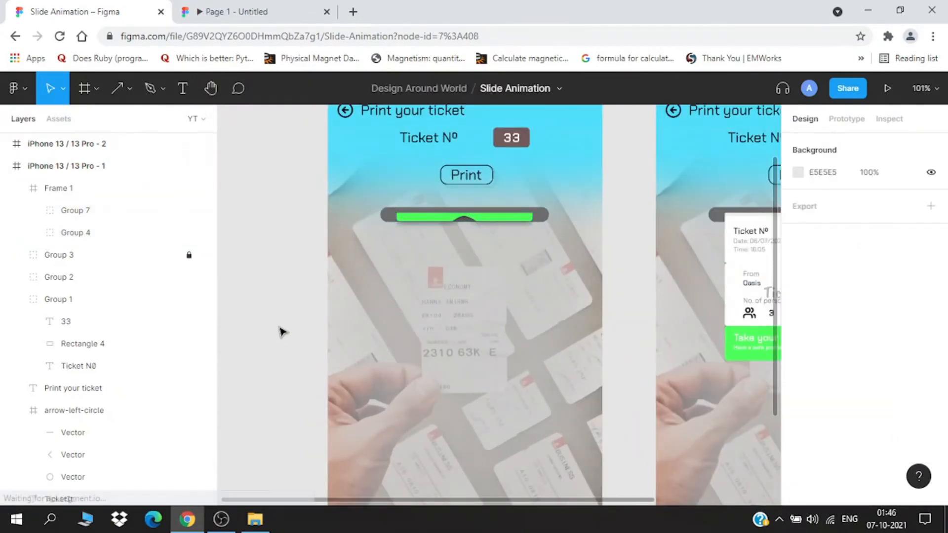
# Take Group 7 and Group 4 out of Frame 1 in the second screen, placing them above it in the layer order
pyautogui.scroll(-3, 283, 332)
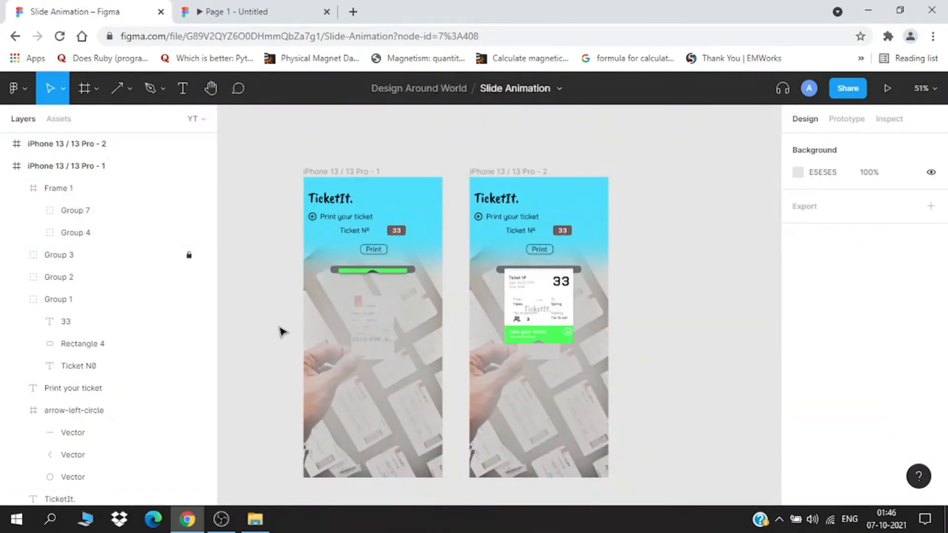
pyautogui.scroll(1, 283, 332)
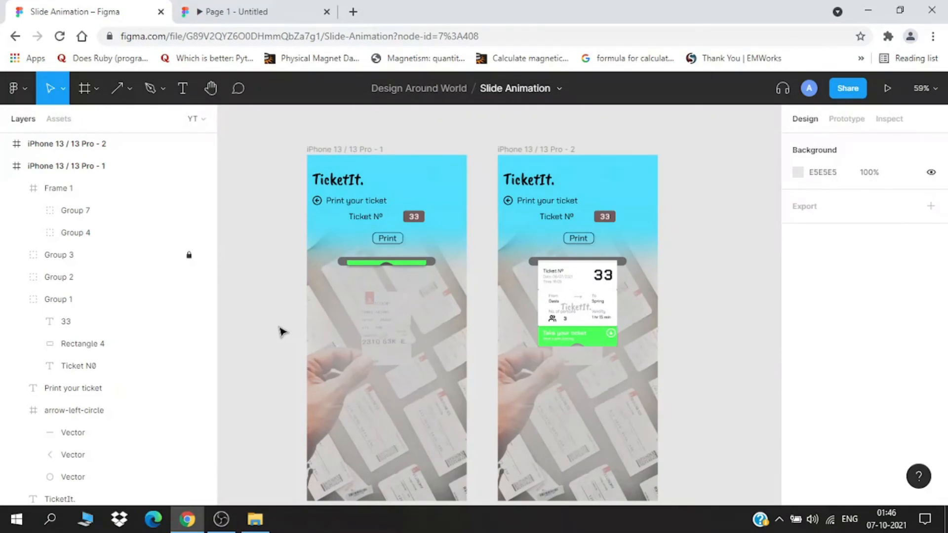
pyautogui.scroll(2, 282, 332)
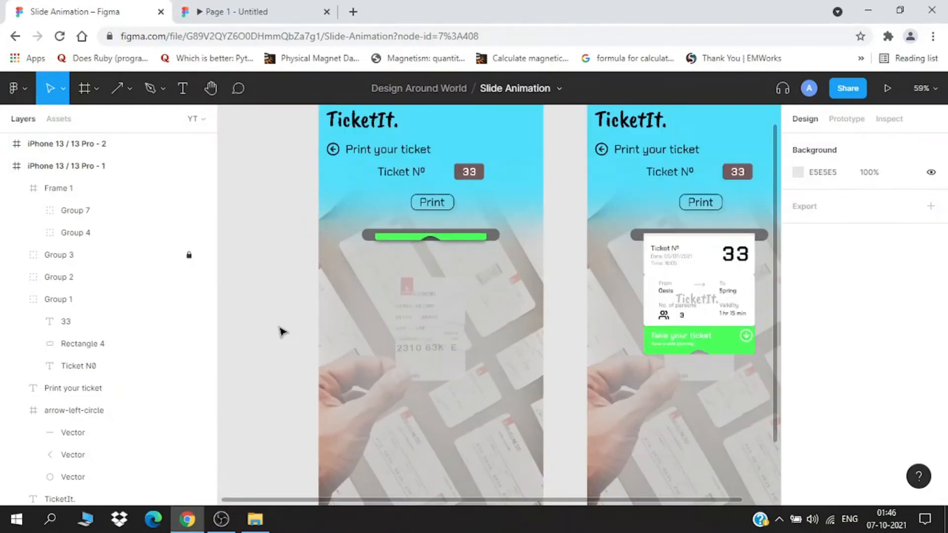
pyautogui.scroll(5, 593, 344)
pyautogui.hscroll(5, 602, 340)
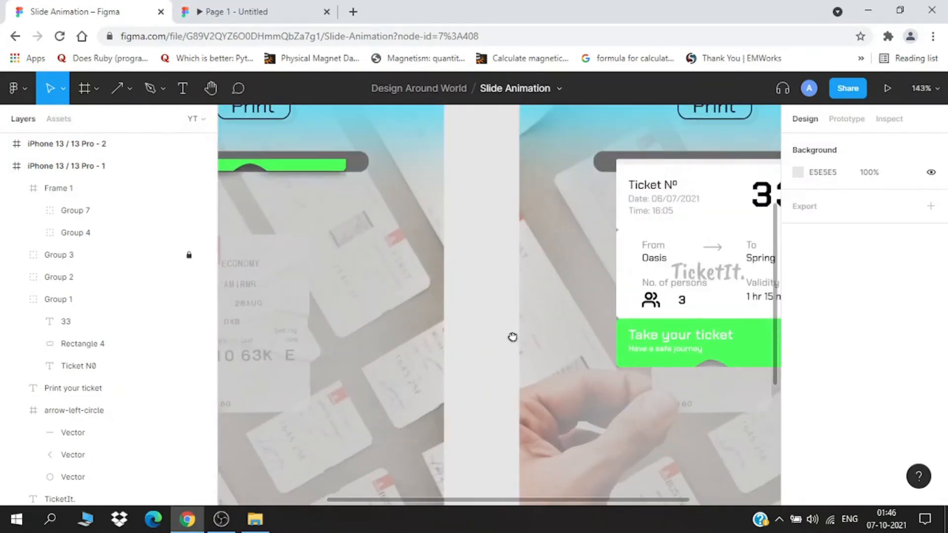
pyautogui.click(598, 410)
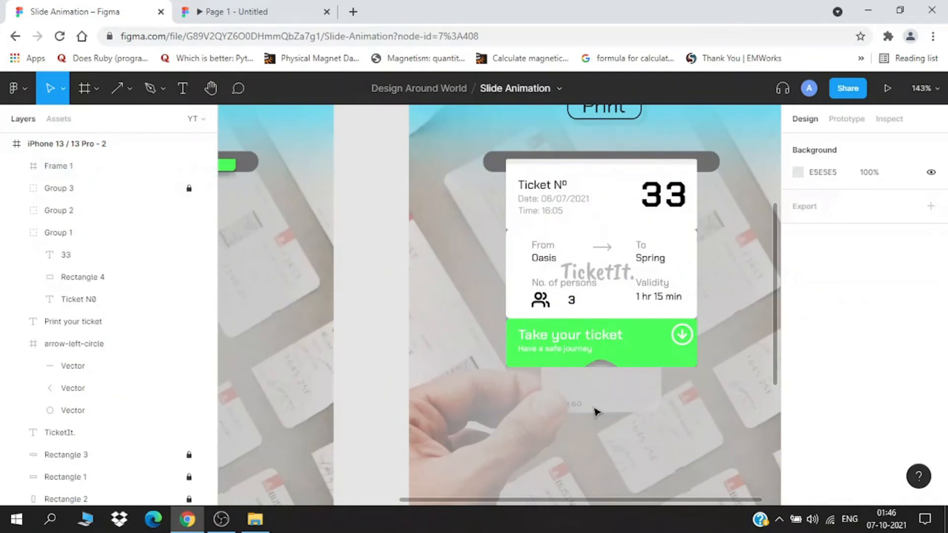
pyautogui.scroll(-3, 596, 410)
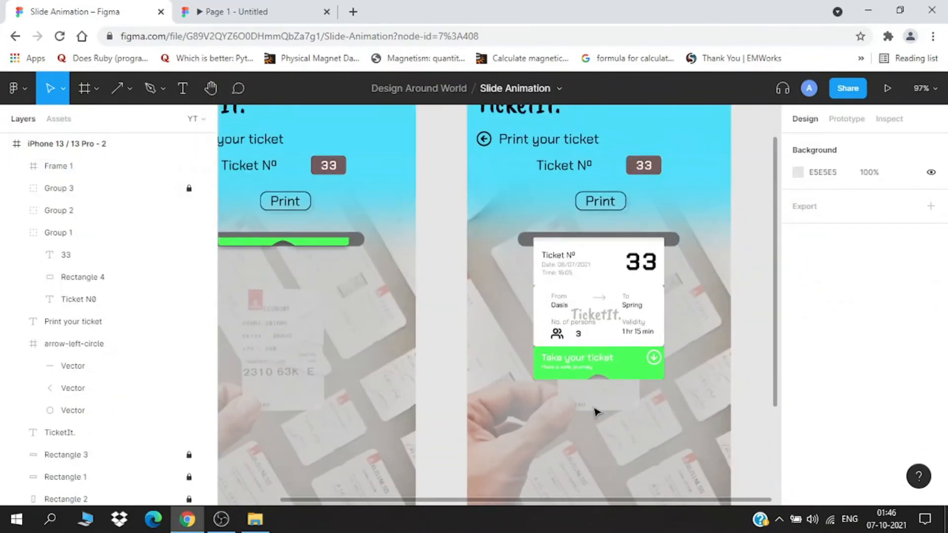
pyautogui.click(612, 379)
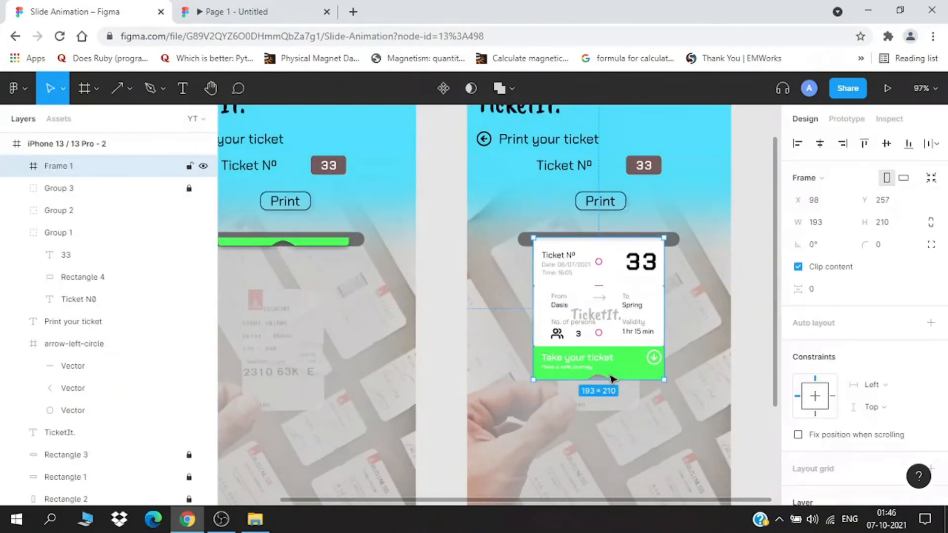
pyautogui.click(17, 167)
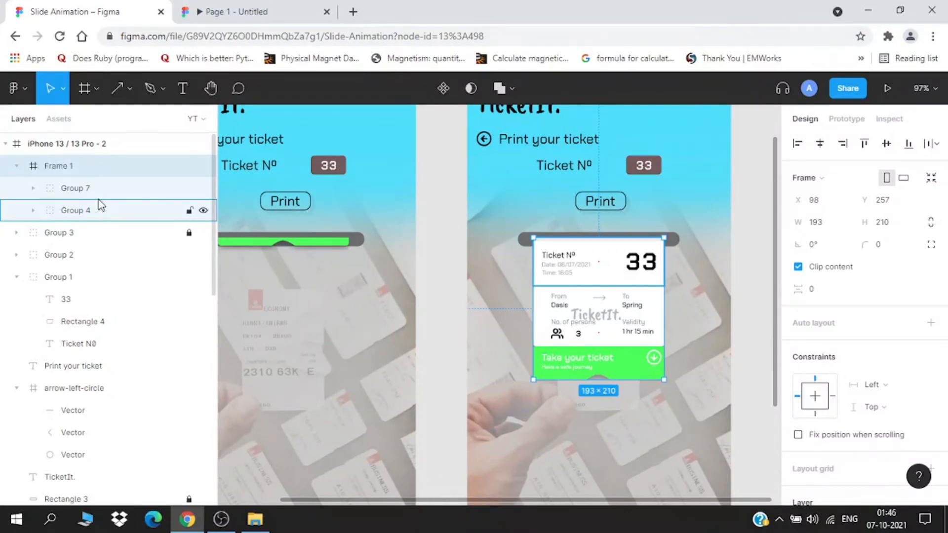
pyautogui.click(95, 191)
pyautogui.keyDown('shift'); pyautogui.click(103, 207); pyautogui.keyUp('shift')
pyautogui.moveTo(93, 191); pyautogui.dragTo(91, 161)
# Enlarge the second screen's Frame 1 to 211 × 220, widening it equally on both sides and extending its lower edge
pyautogui.click(85, 208)
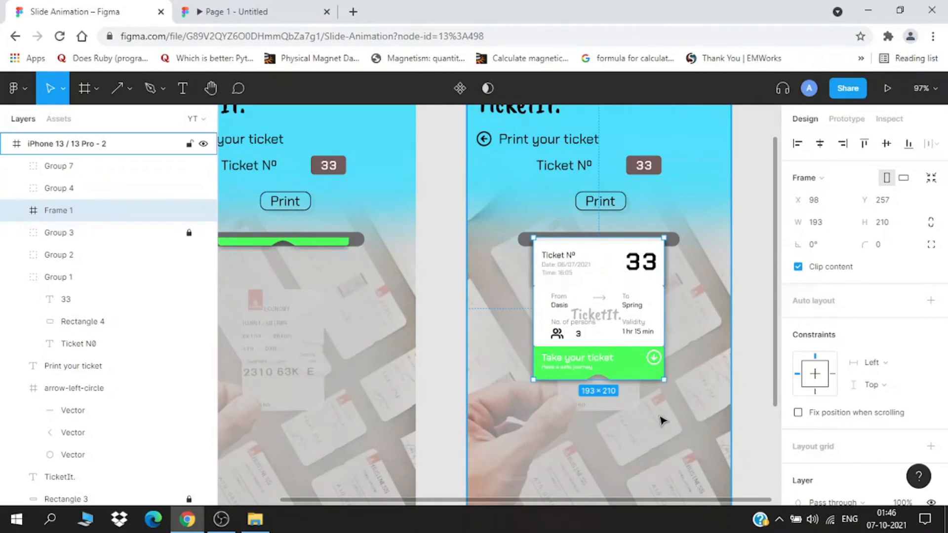
pyautogui.scroll(2, 661, 420)
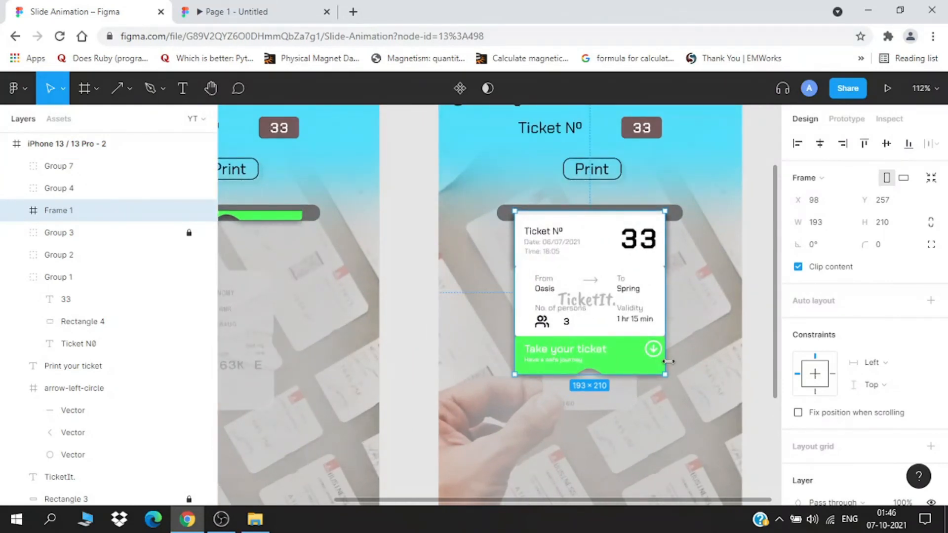
pyautogui.press('alt')
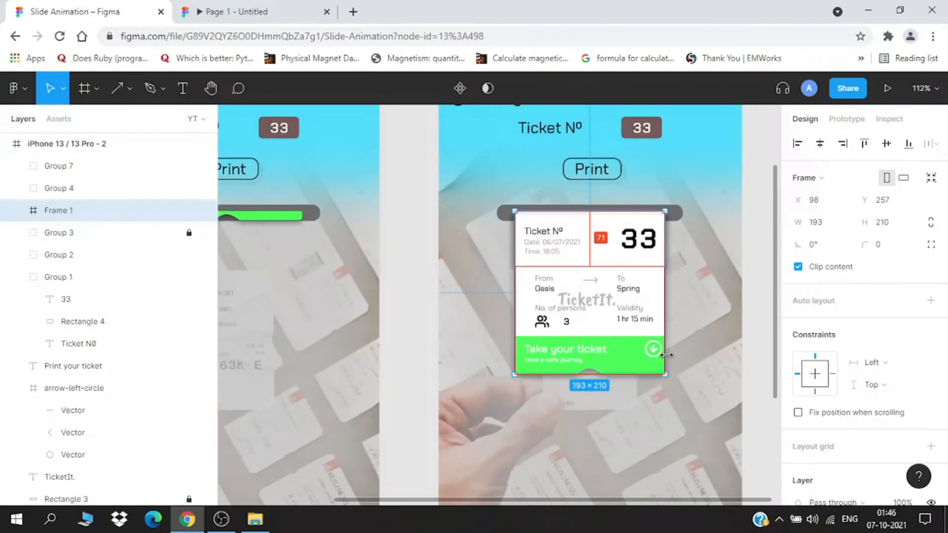
pyautogui.moveTo(667, 355); pyautogui.dragTo(672, 353)
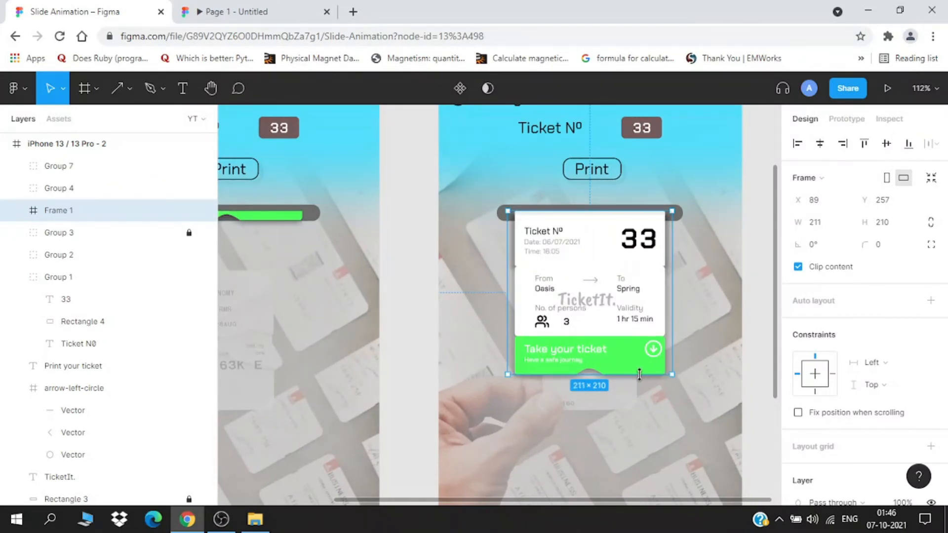
pyautogui.moveTo(638, 378); pyautogui.dragTo(639, 385)
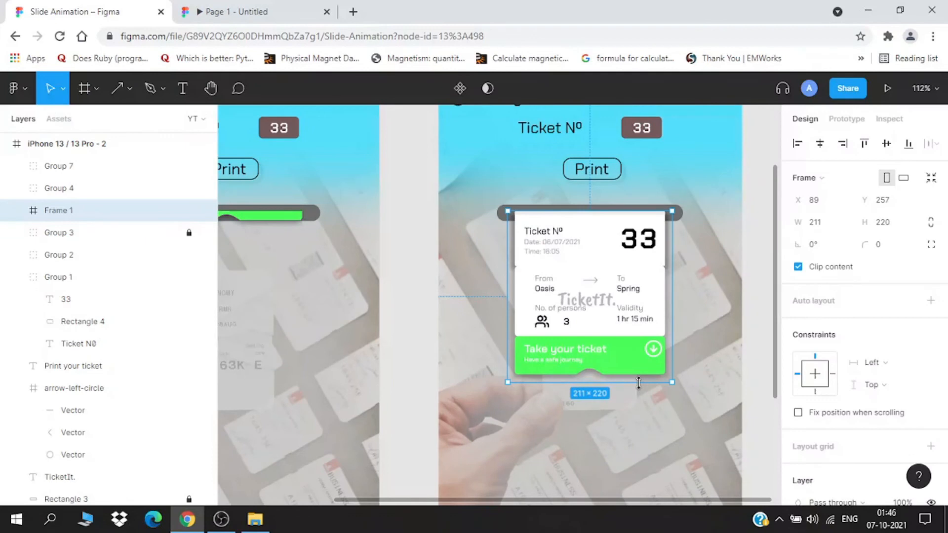
# Put Group 7 and Group 4 back inside the second screen's enlarged Frame 1 and deselect it
pyautogui.click(74, 188)
pyautogui.keyDown('shift'); pyautogui.click(74, 166); pyautogui.keyUp('shift')
pyautogui.moveTo(75, 167); pyautogui.dragTo(96, 226)
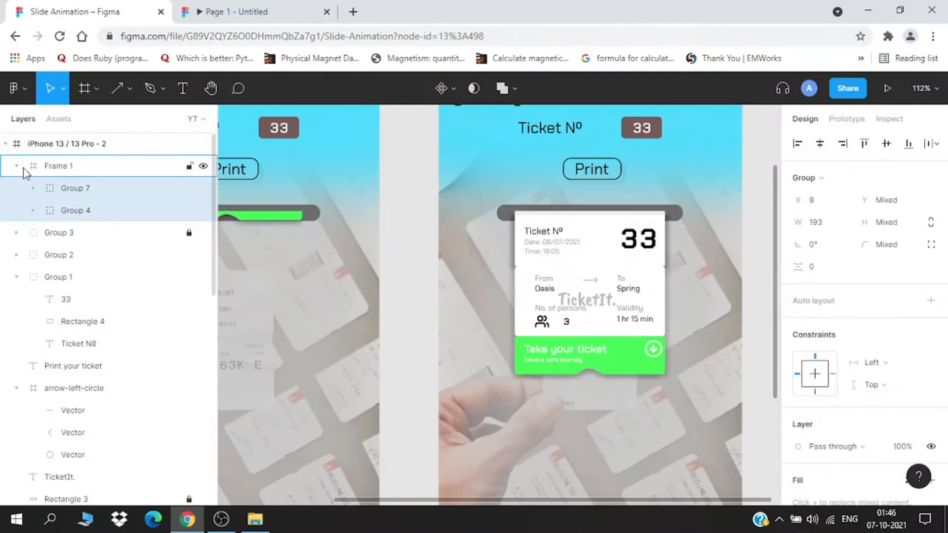
pyautogui.click(23, 168)
pyautogui.scroll(-5, 370, 354)
pyautogui.click(387, 360)
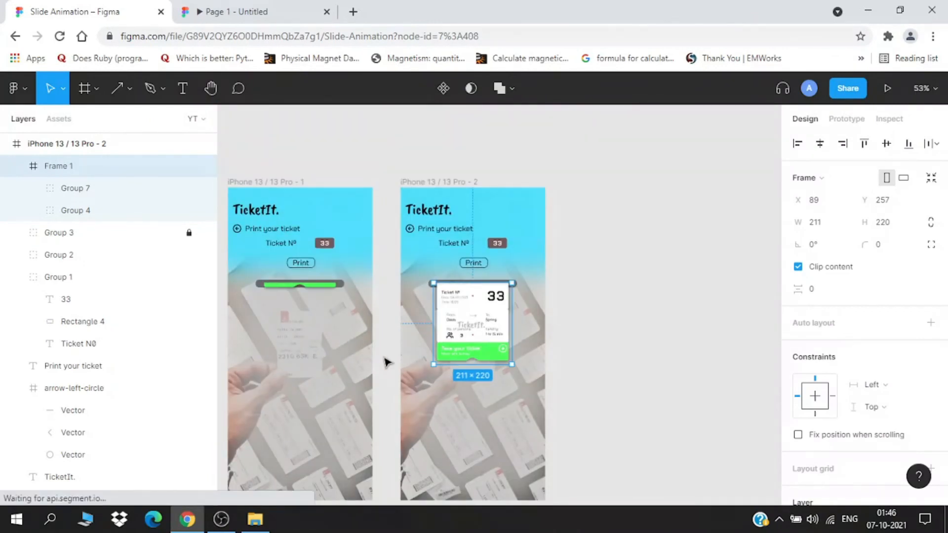
# Check the ticket screen in the reference prototype on the Page 1 browser tab, and return to the Slide Animation file
pyautogui.scroll(3, 388, 363)
pyautogui.scroll(-2, 387, 363)
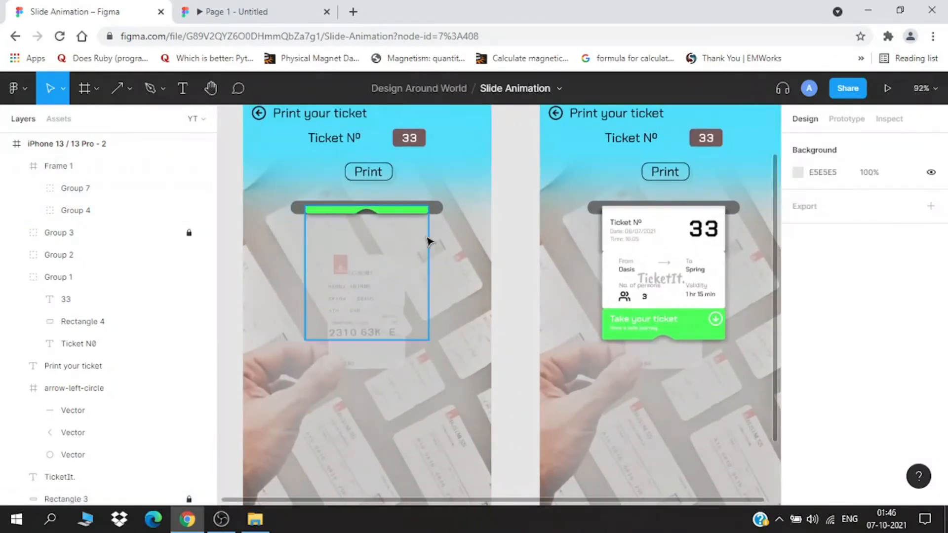
pyautogui.click(268, 11)
pyautogui.click(505, 340)
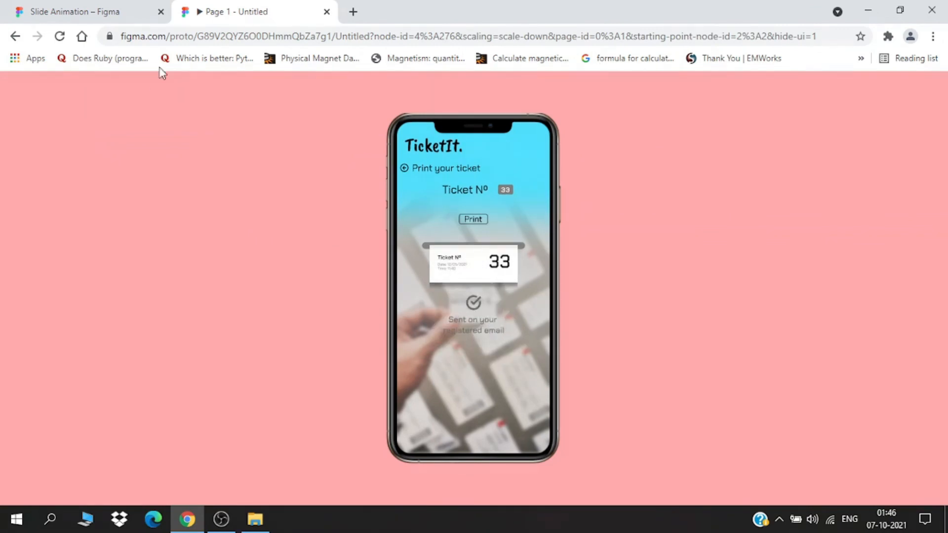
pyautogui.click(90, 13)
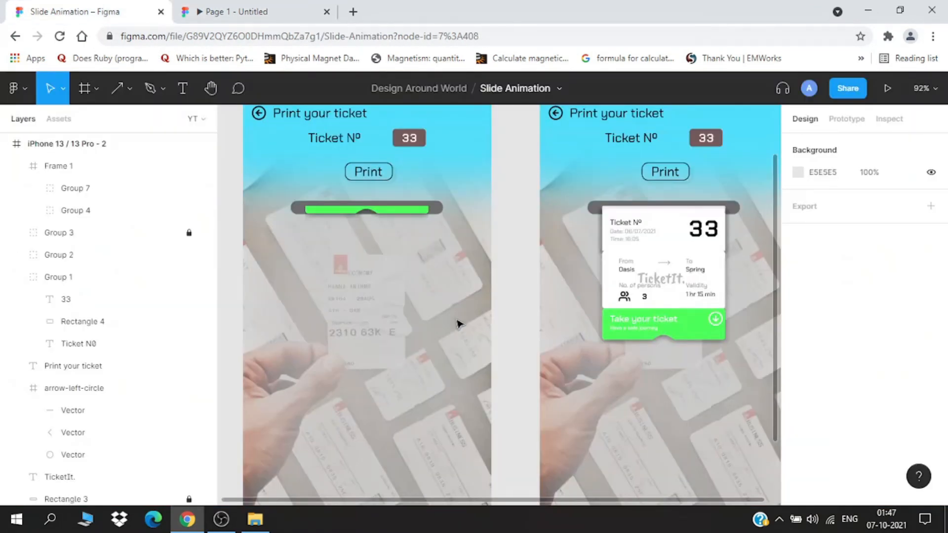
# Search the Feather Icons plugin for "che", insert the check-circle icon and close the plugin
pyautogui.hscroll(-3, 232, 290)
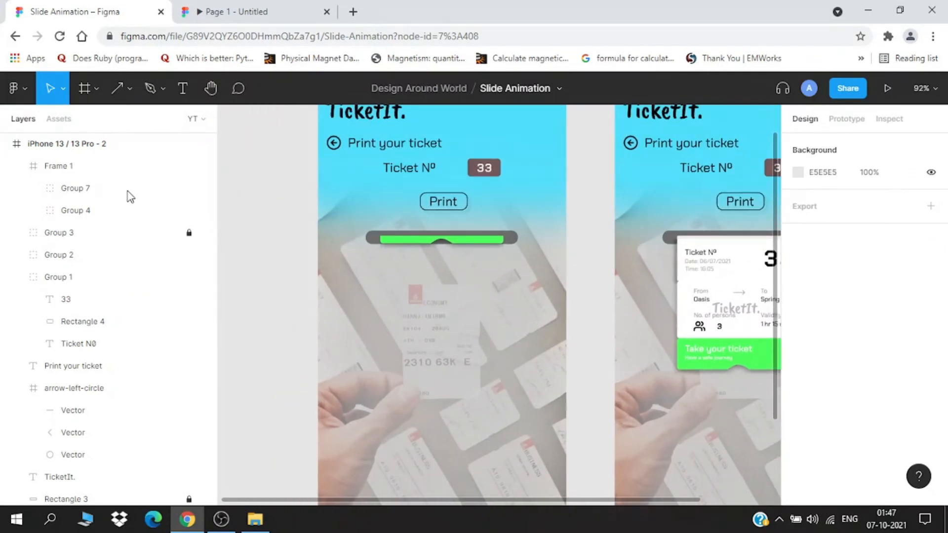
pyautogui.click(12, 89)
pyautogui.moveTo(84, 311)
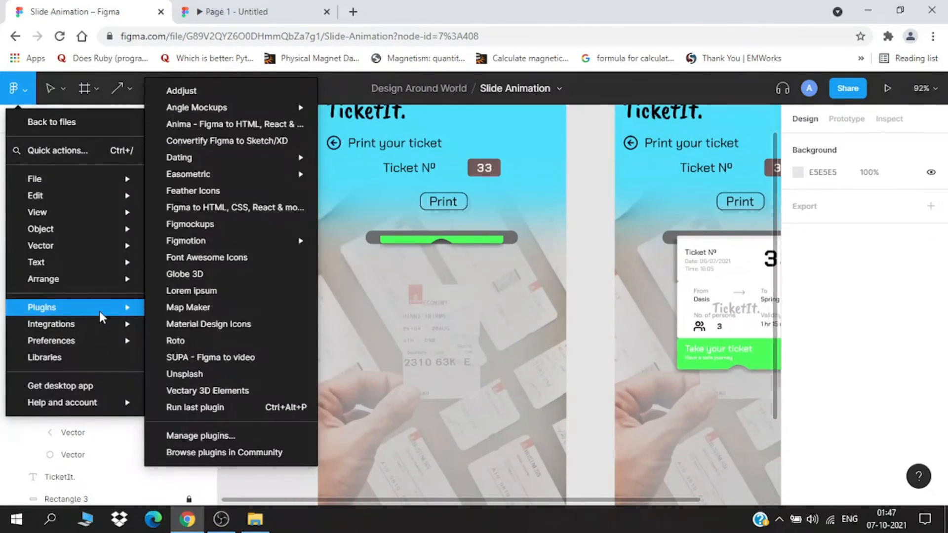
pyautogui.click(194, 197)
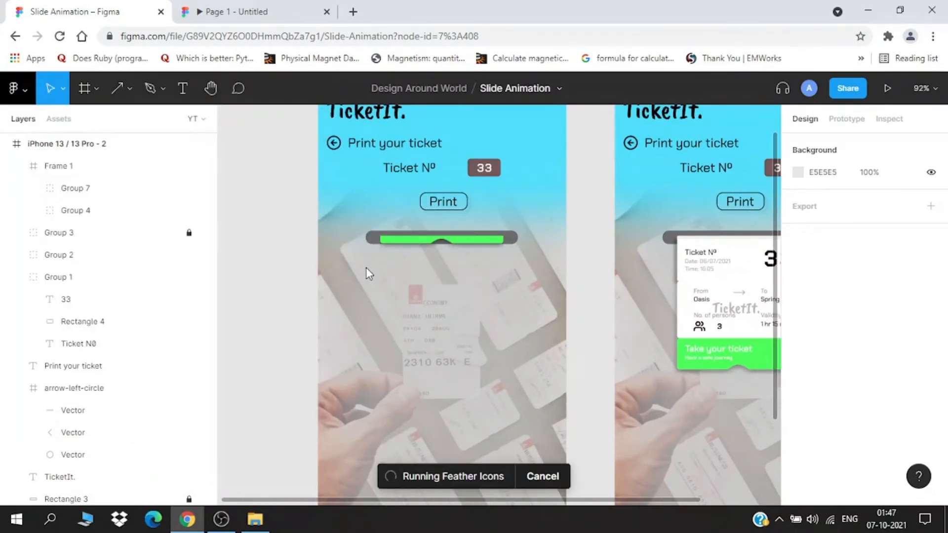
pyautogui.click(156, 251)
pyautogui.write('che')
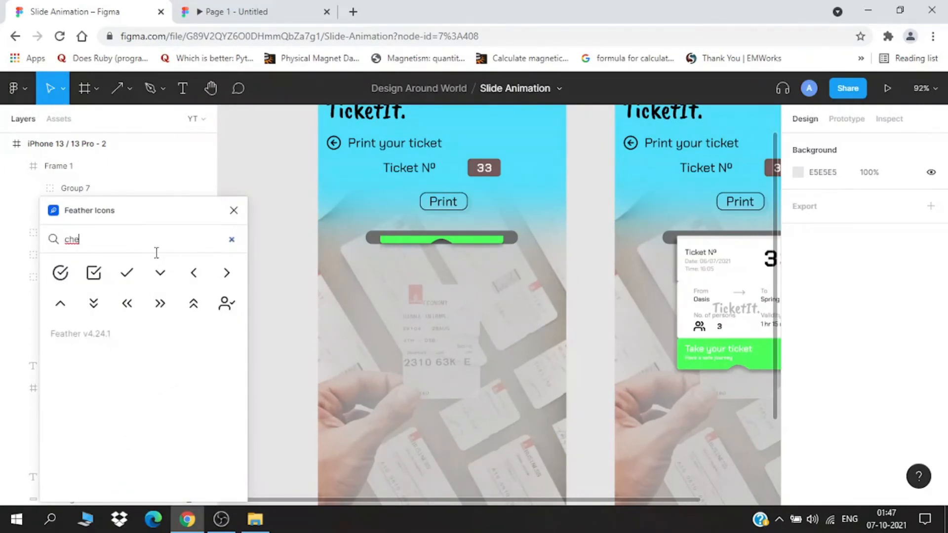
pyautogui.click(61, 275)
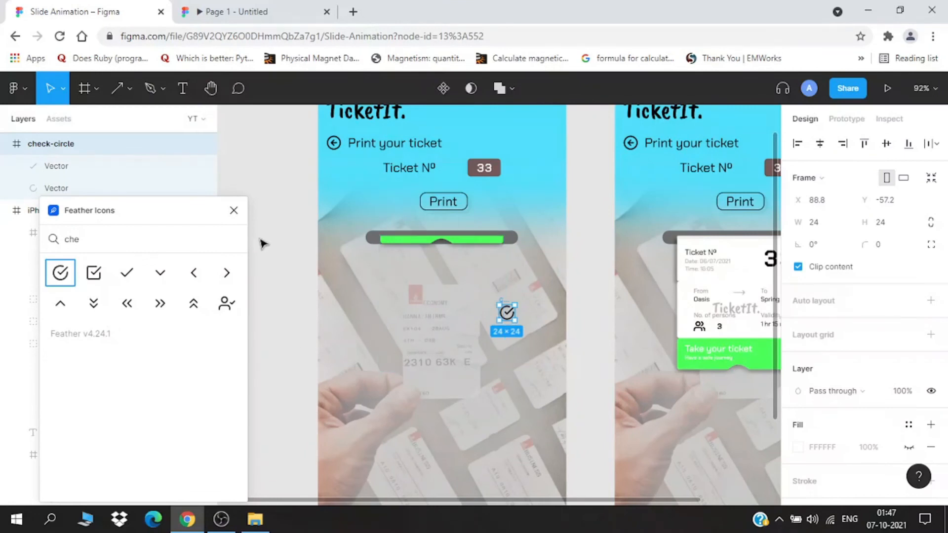
pyautogui.click(234, 211)
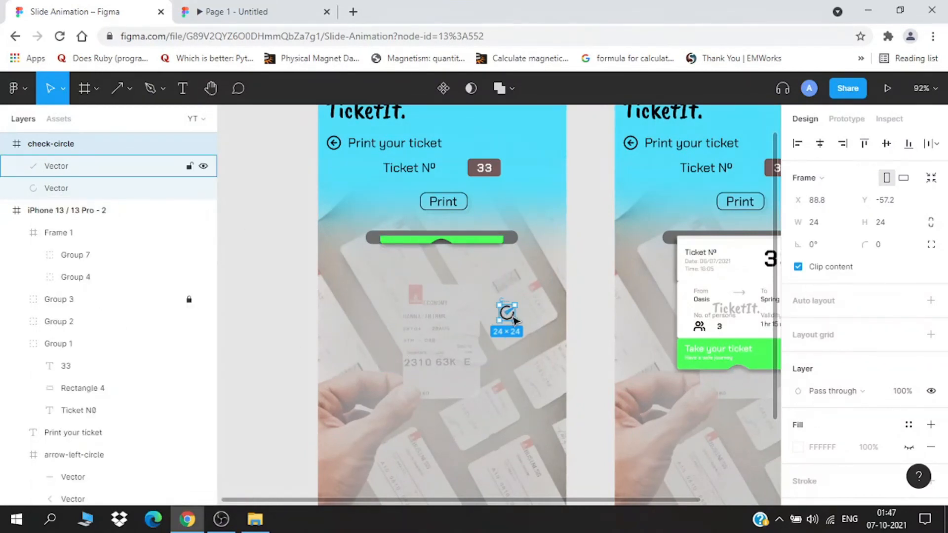
# Collapse the iPhone 13 / 13 Pro - 2 layers and place the check-circle icon inside iPhone 13 / 13 Pro - 1, above Frame 1
pyautogui.moveTo(53, 151); pyautogui.dragTo(88, 200)
pyautogui.scroll(1, 373, 221)
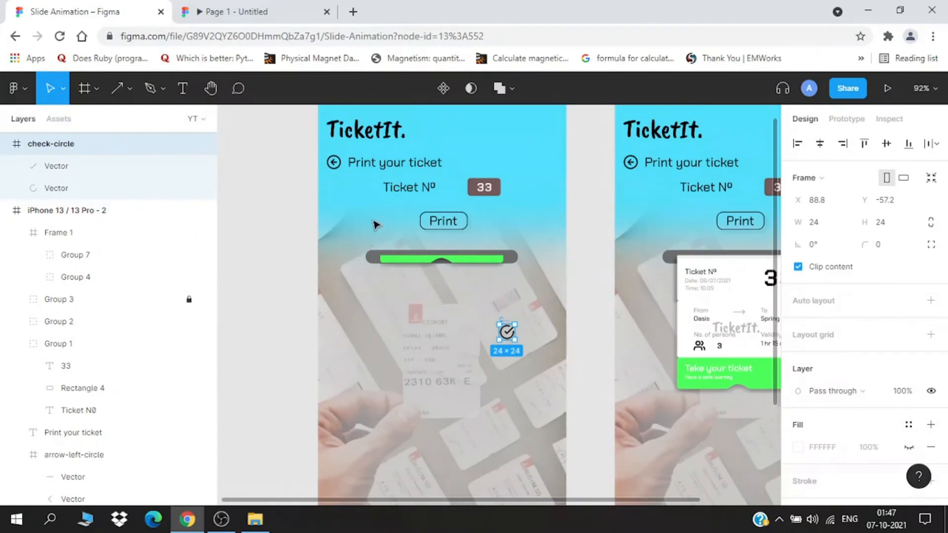
pyautogui.click(6, 212)
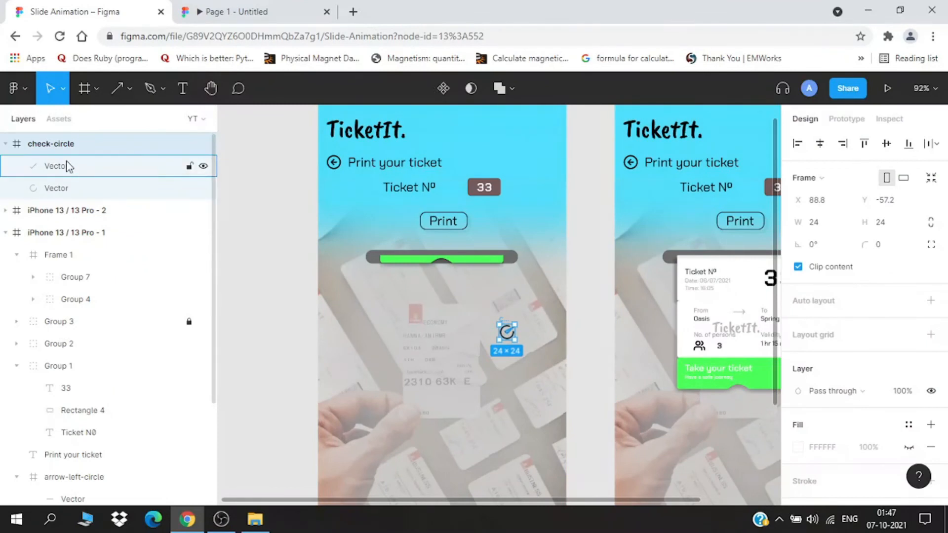
pyautogui.moveTo(77, 157); pyautogui.dragTo(93, 245)
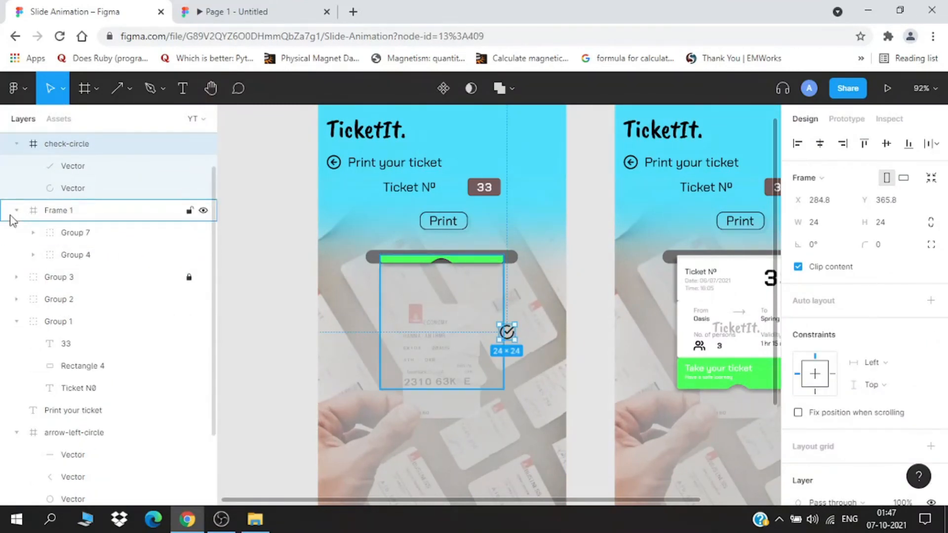
# Centre the check-circle icon horizontally on the first screen, move it up 40 px and enlarge it to 48 × 48
pyautogui.scroll(1, 105, 235)
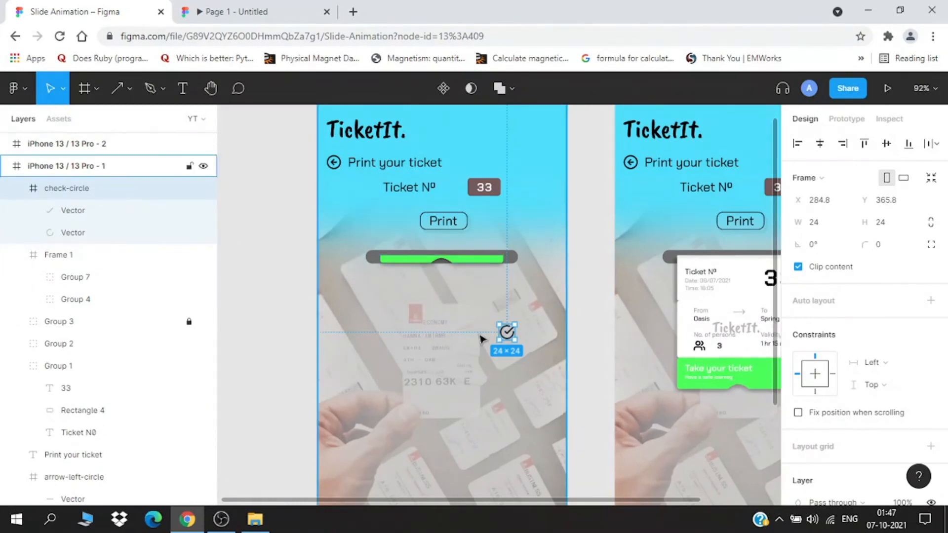
pyautogui.scroll(-2, 489, 336)
pyautogui.click(820, 143)
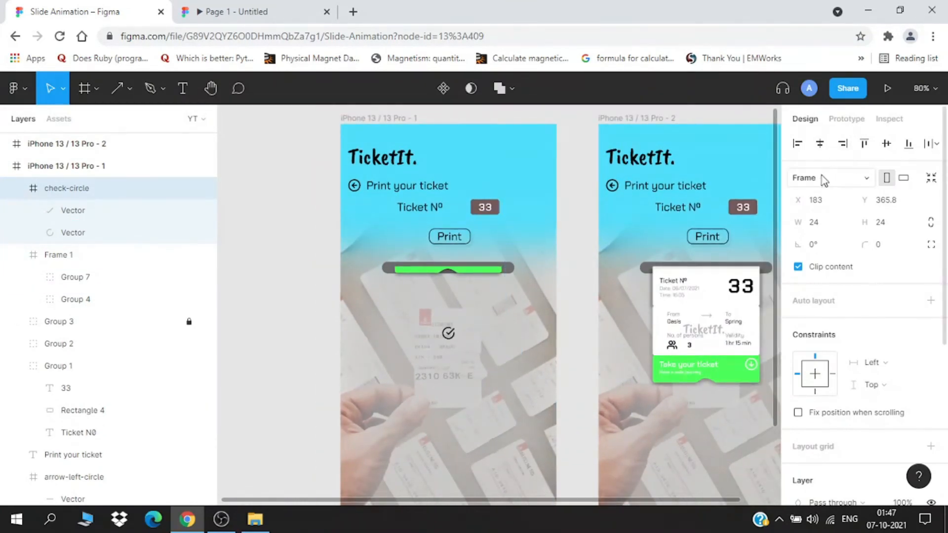
pyautogui.scroll(3, 461, 356)
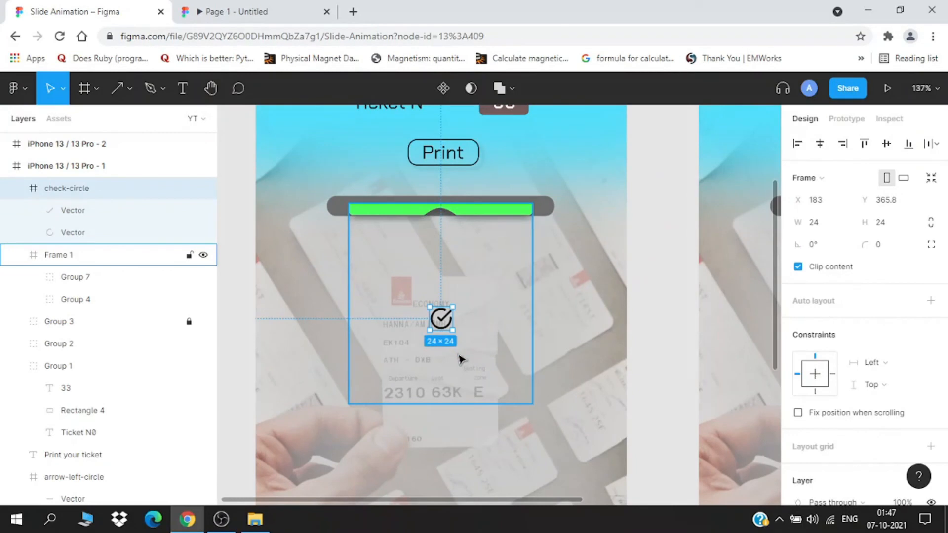
pyautogui.hotkey('shift', 'Up')
pyautogui.hotkey('shift', 'Up')
pyautogui.hotkey('shift', 'Up')
pyautogui.hotkey('shift', 'Up')
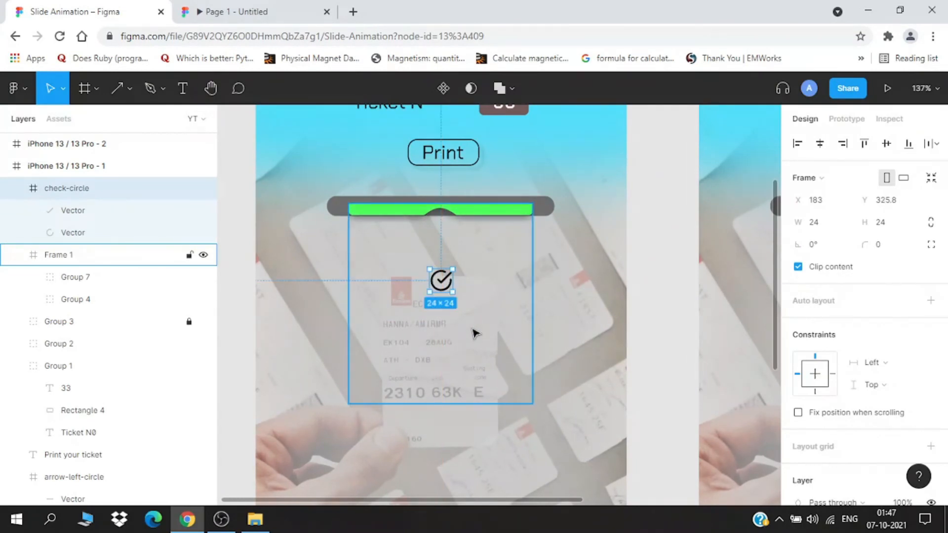
pyautogui.moveTo(452, 292); pyautogui.dragTo(452, 299)
# Set the stroke weight of both check-circle vectors to 5
pyautogui.scroll(-3, 865, 296)
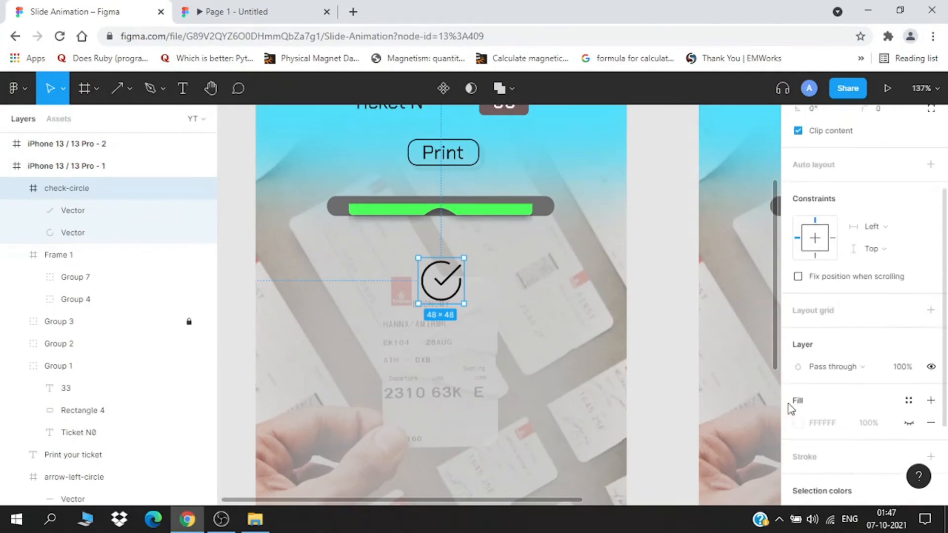
pyautogui.click(183, 212)
pyautogui.keyDown('shift'); pyautogui.click(124, 253); pyautogui.keyUp('shift')
pyautogui.doubleClick(116, 238)
pyautogui.keyDown('shift'); pyautogui.click(111, 215); pyautogui.keyUp('shift')
pyautogui.click(825, 370)
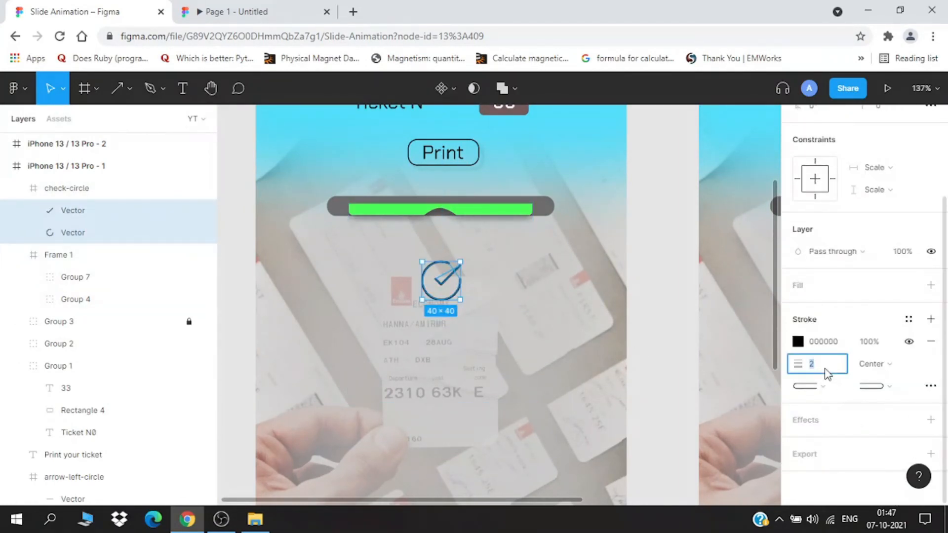
pyautogui.write('5')
pyautogui.press('Return')
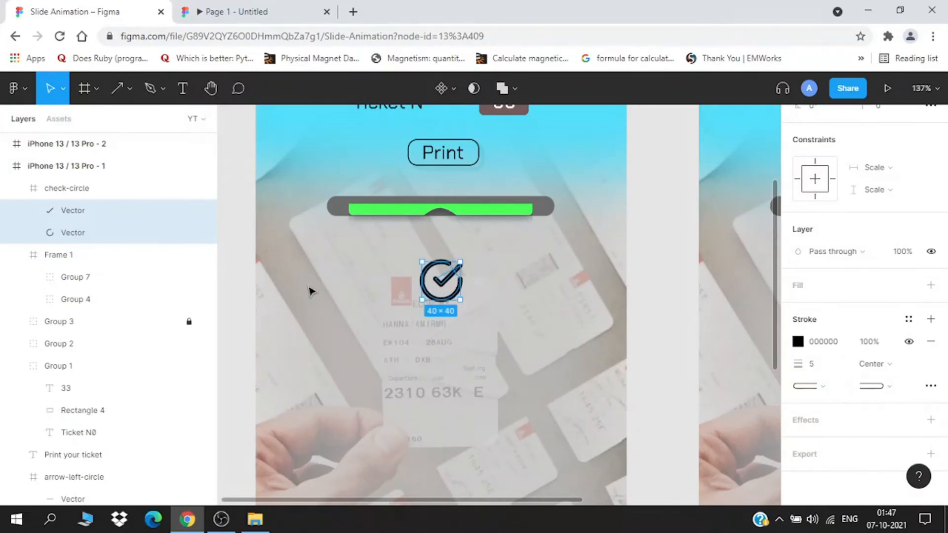
# Change the stroke colour of both check-circle vectors to grey 7A7A7A and deselect them
pyautogui.click(798, 341)
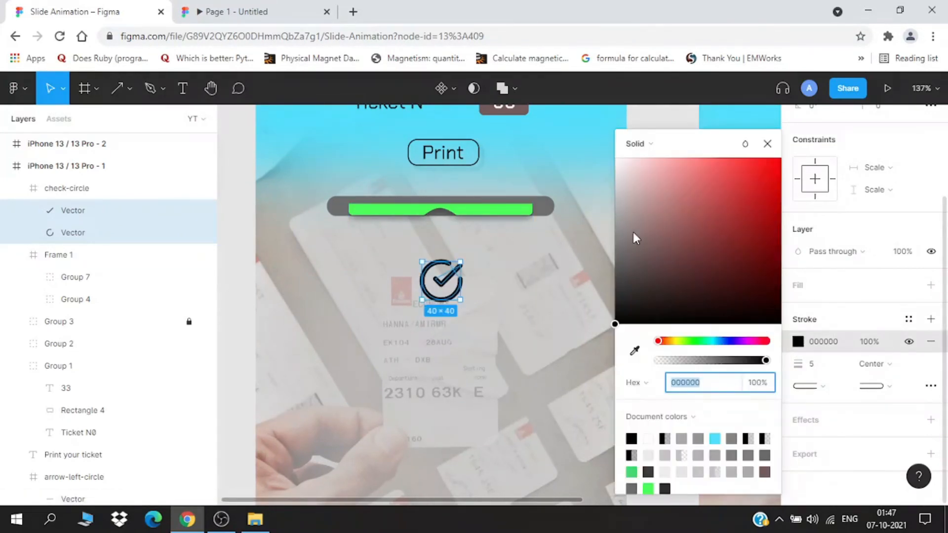
pyautogui.moveTo(635, 237); pyautogui.dragTo(615, 233)
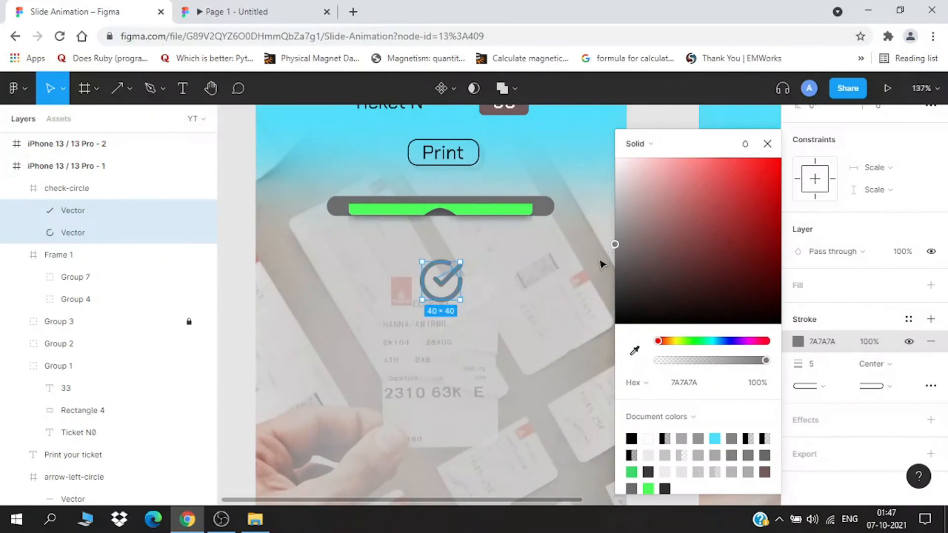
pyautogui.click(514, 339)
pyautogui.click(563, 407)
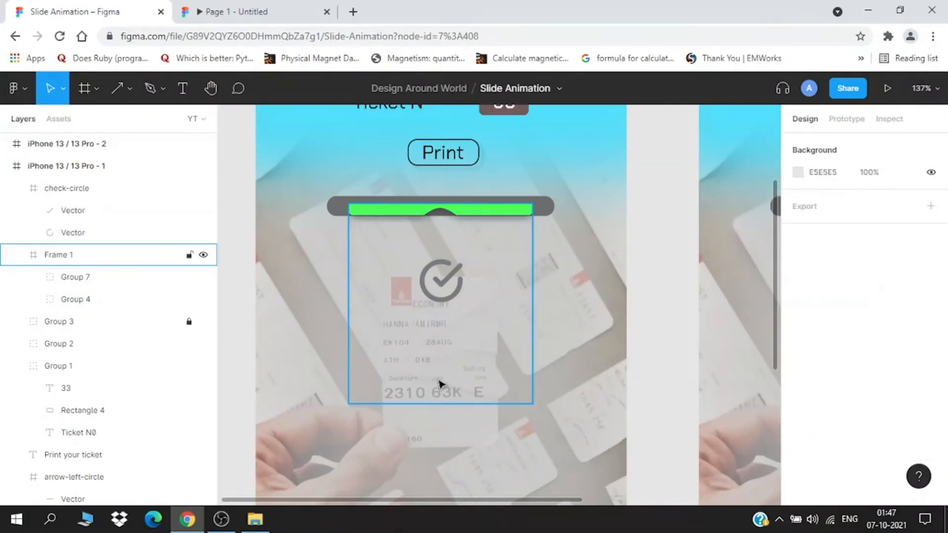
# Add the two-line text "Sent on your registered email" below the check icon and move its layer out of Frame 1, above check-circle
pyautogui.press('t')
pyautogui.click(413, 340)
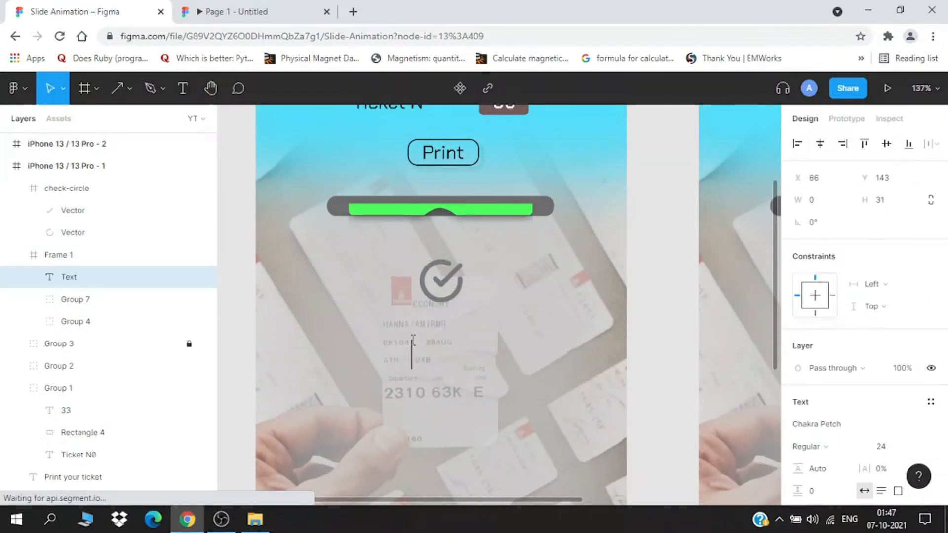
pyautogui.write('T')
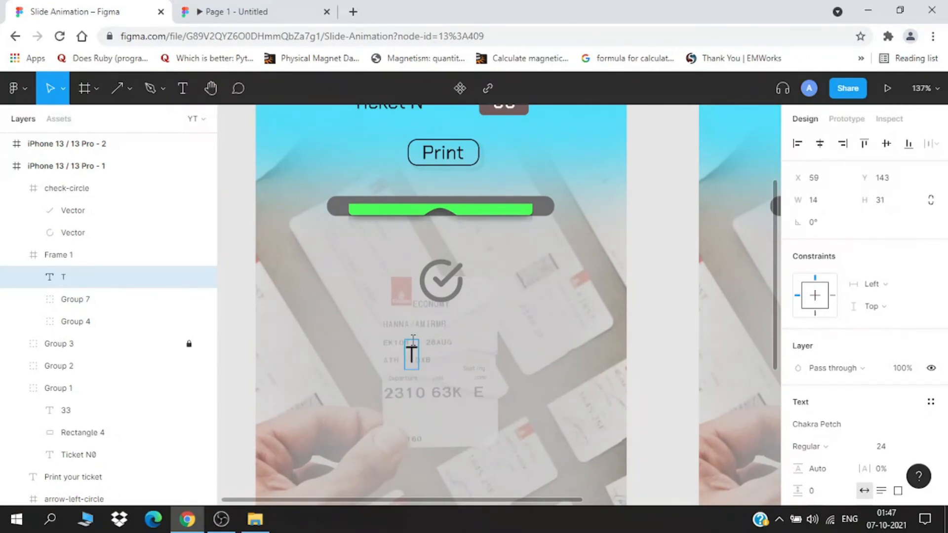
pyautogui.click(250, 10)
pyautogui.click(71, 5)
pyautogui.press('BackSpace')
pyautogui.write('Sent on your')
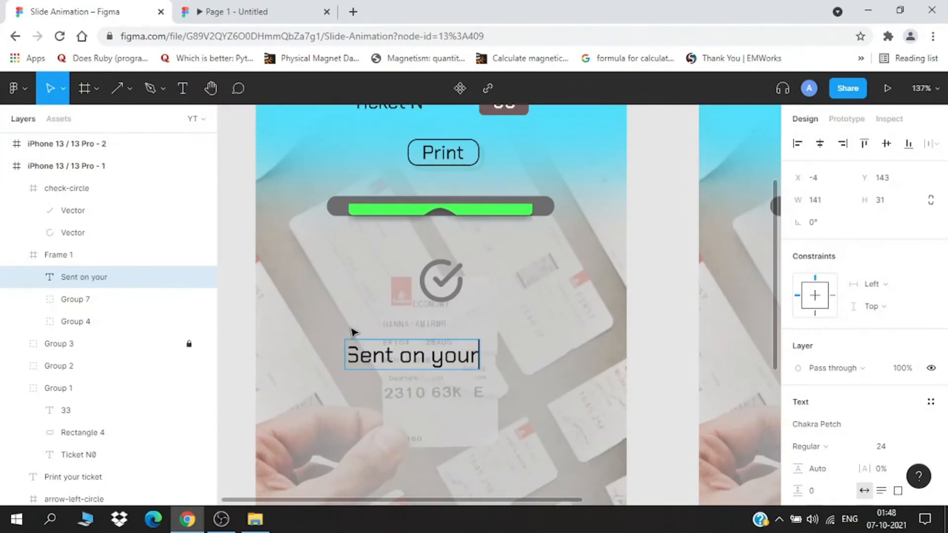
pyautogui.press('Return')
pyautogui.write('registered email')
pyautogui.moveTo(153, 286); pyautogui.dragTo(24, 180)
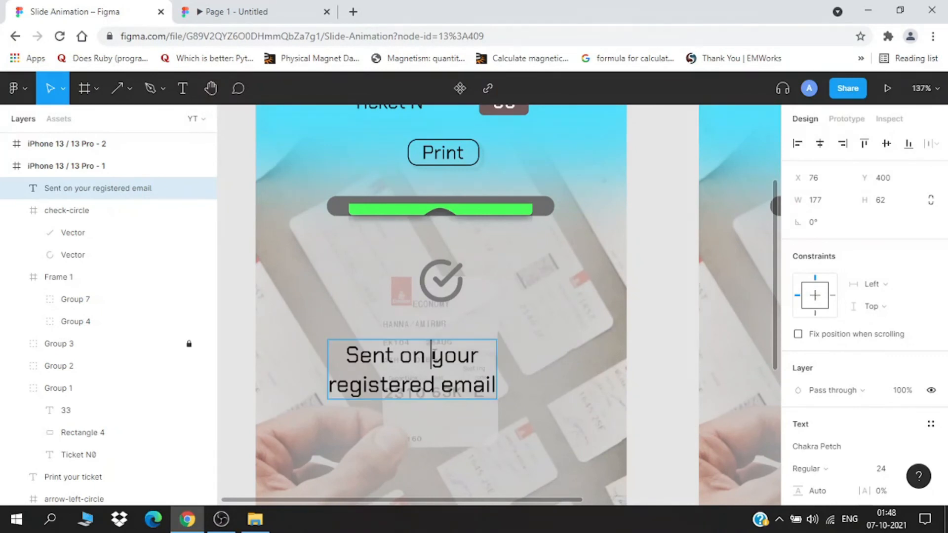
# Centre the "Sent on your registered email" text horizontally on the first screen and move it up 34 px to Y 366
pyautogui.hotkey('ctrl', 'shift', 'Right')
pyautogui.scroll(-3, 824, 419)
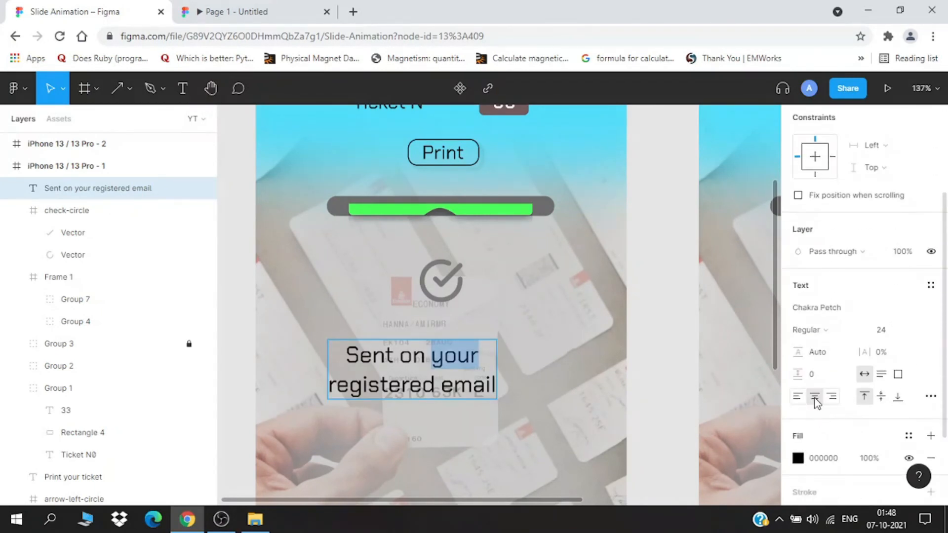
pyautogui.press('Escape')
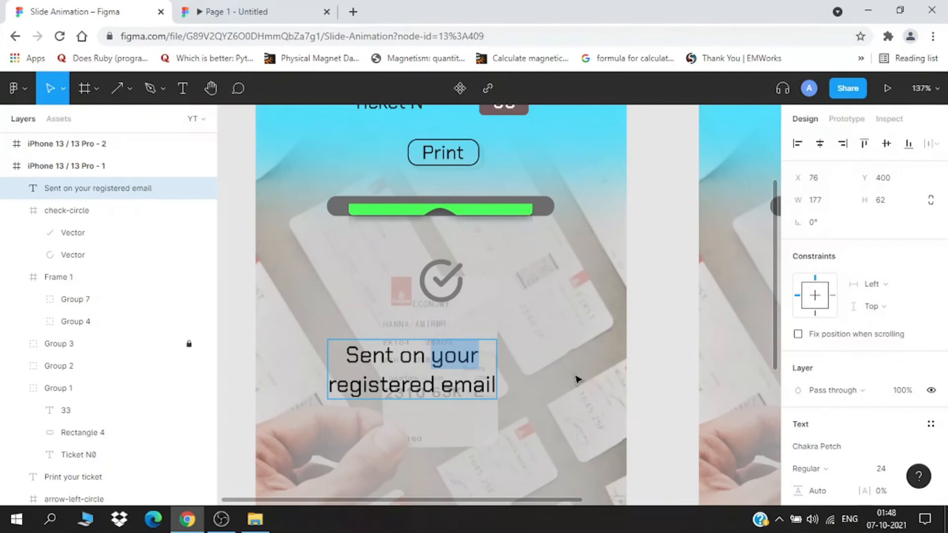
pyautogui.click(820, 143)
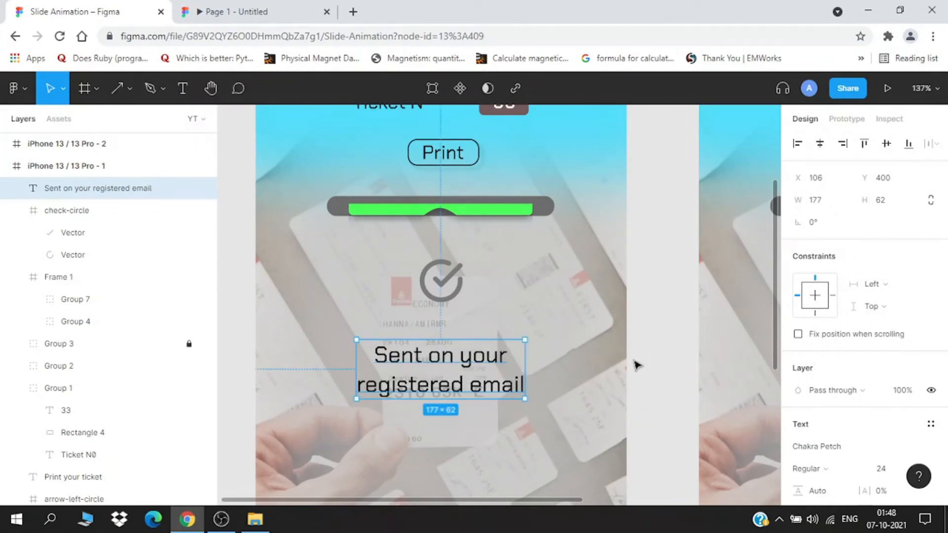
pyautogui.press('Up')
pyautogui.press('Up')
pyautogui.press('Up')
pyautogui.hotkey('shift', 'Up')
pyautogui.hotkey('shift', 'Up')
pyautogui.hotkey('shift', 'Up')
pyautogui.press('Up')
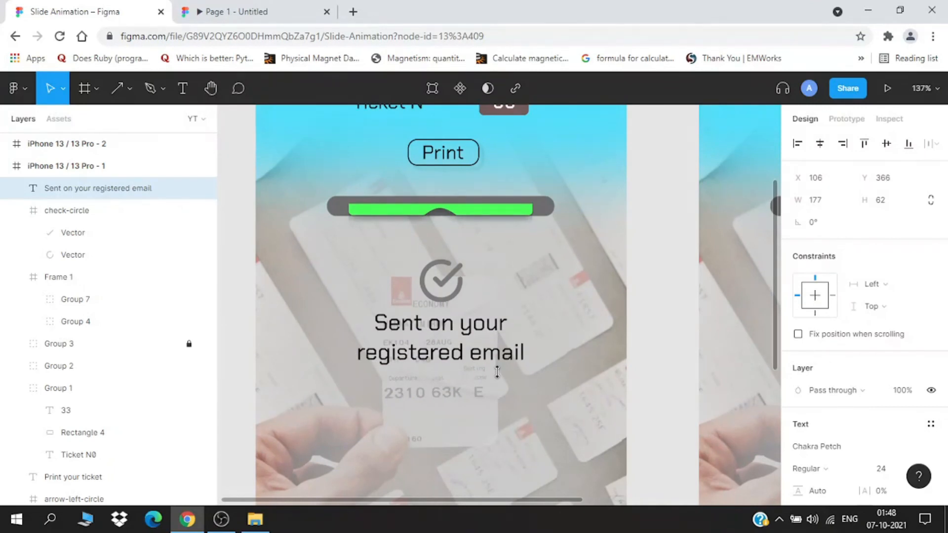
# Set the font weight of the "Sent on your registered email" text to SemiBold
pyautogui.doubleClick(476, 362)
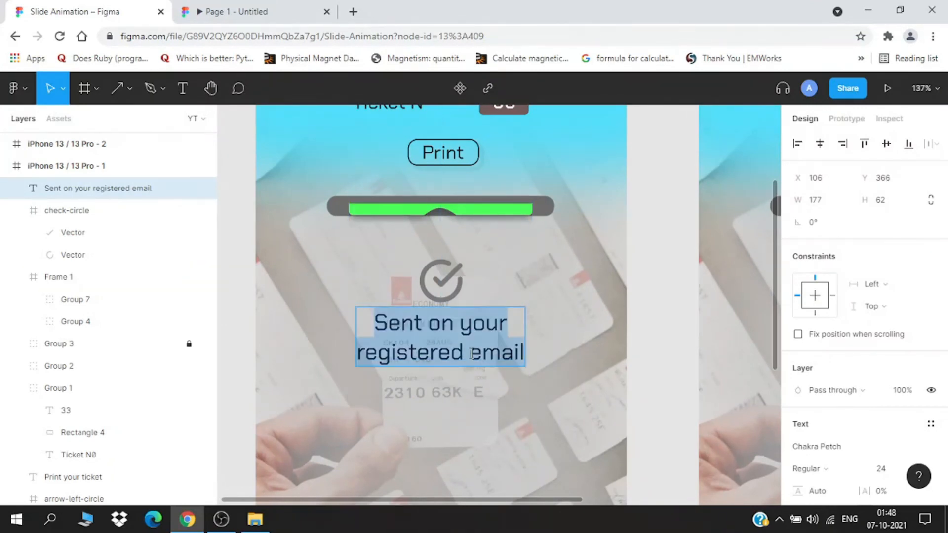
pyautogui.scroll(-1, 862, 429)
pyautogui.scroll(-2, 862, 429)
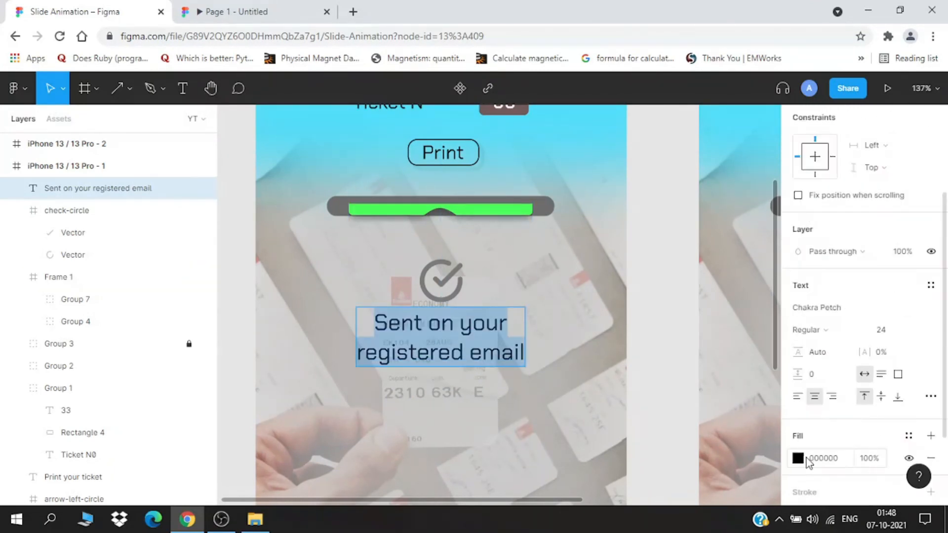
pyautogui.click(819, 338)
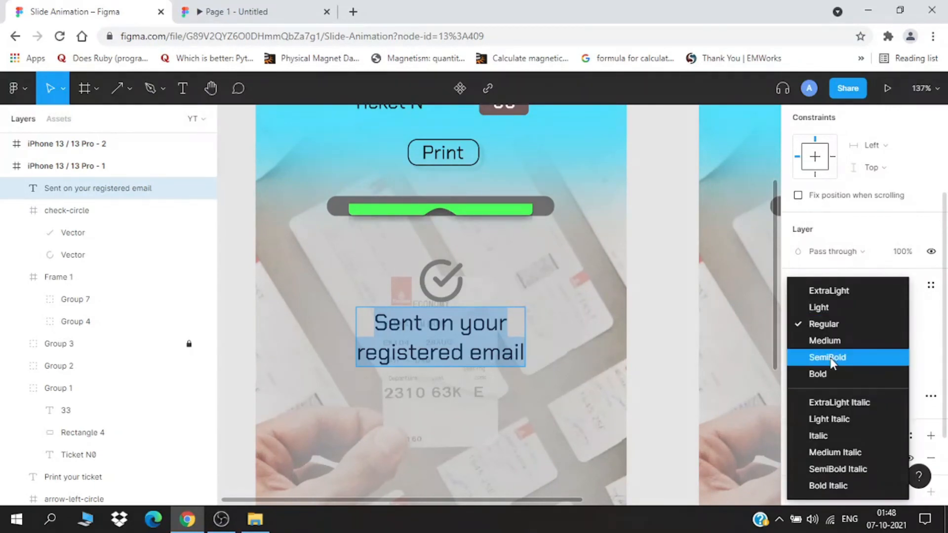
pyautogui.click(833, 360)
# Copy the check icon's colour 7A7A7A and apply it as the fill of the "Sent on your registered email" text
pyautogui.click(798, 458)
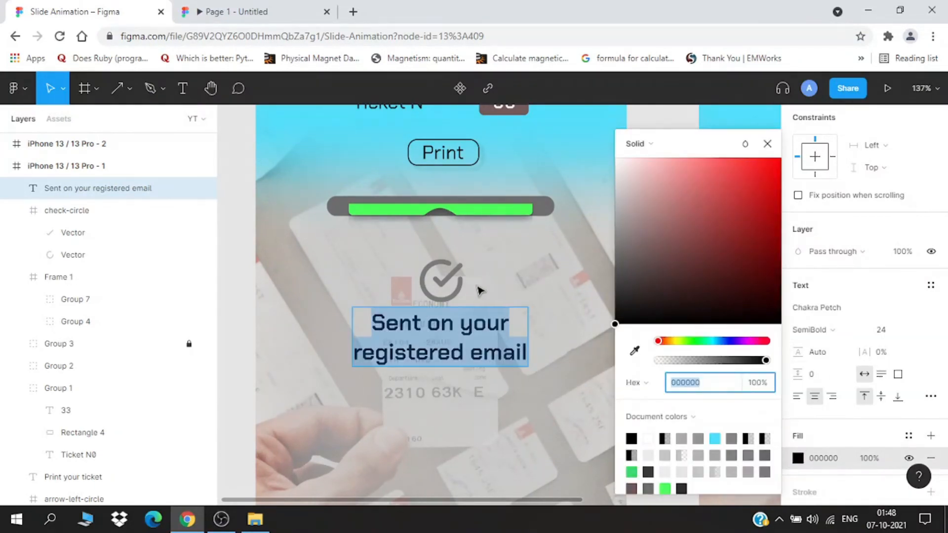
pyautogui.click(453, 290)
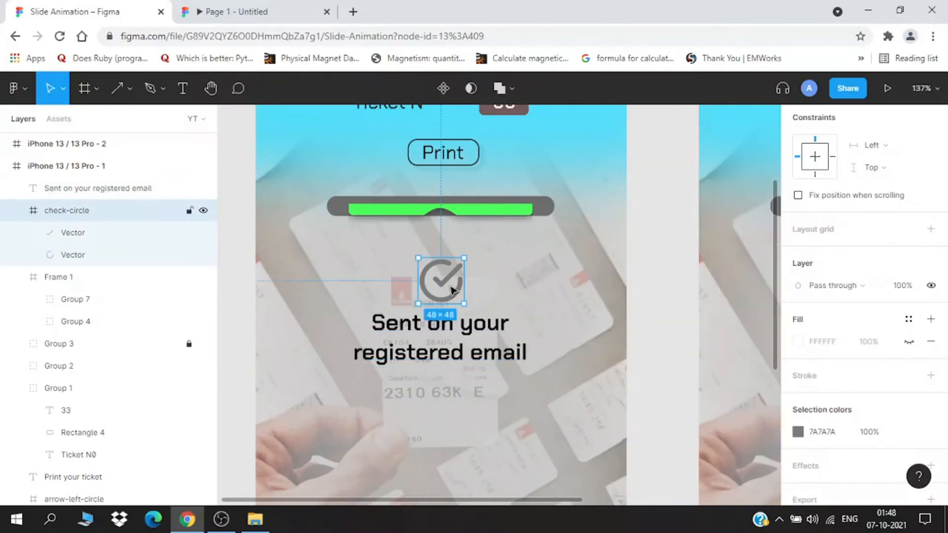
pyautogui.click(828, 440)
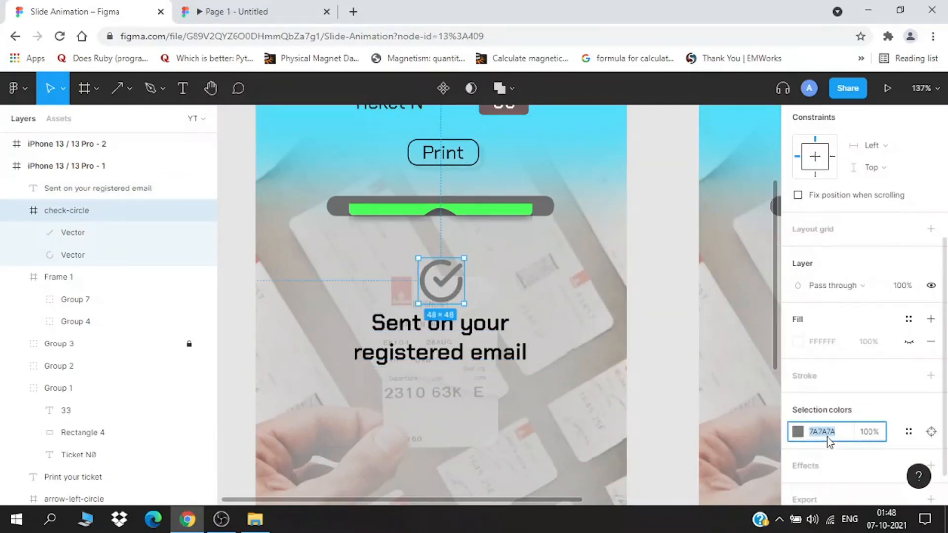
pyautogui.click(464, 358)
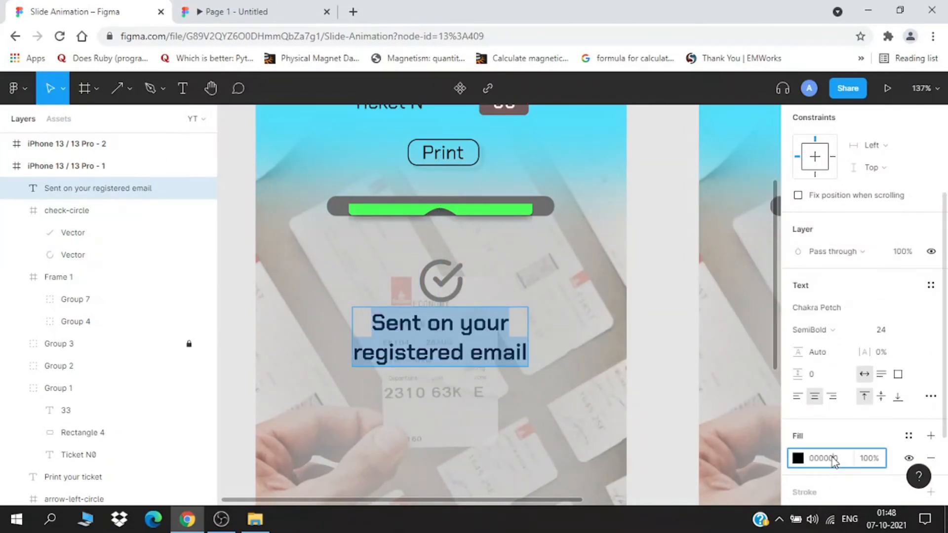
pyautogui.press('Return')
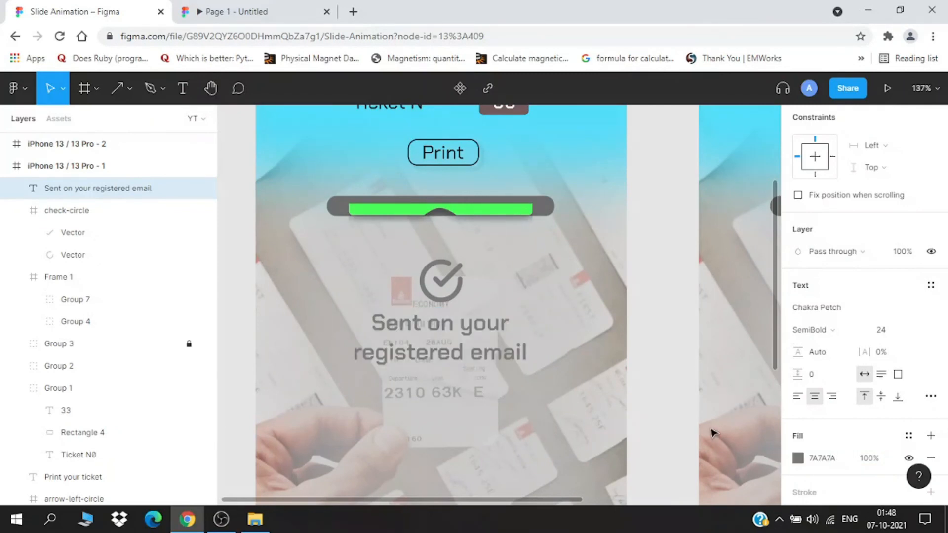
# Group the confirmation text with the check-circle icon and place the group directly beneath Frame 1 in the layer order
pyautogui.scroll(-2, 681, 411)
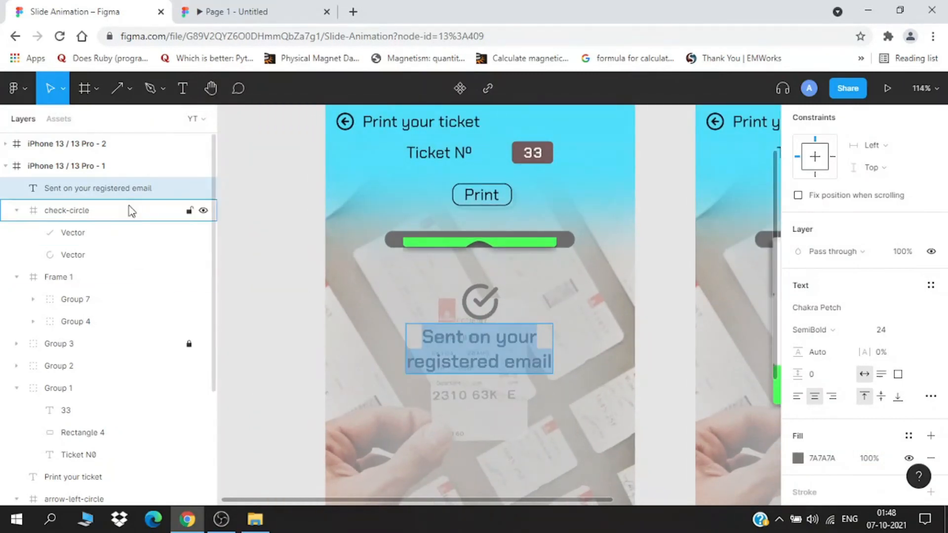
pyautogui.keyDown('shift'); pyautogui.click(101, 210); pyautogui.keyUp('shift')
pyautogui.rightClick(102, 210)
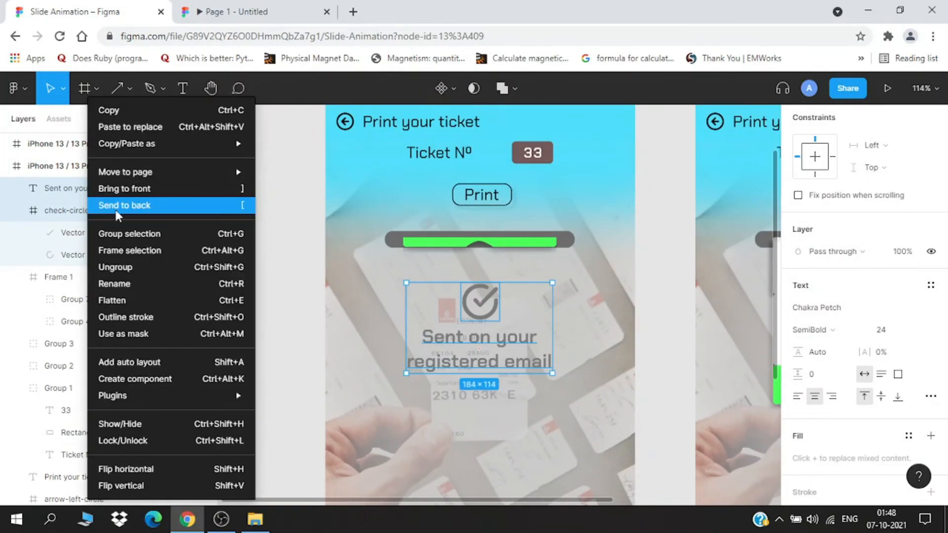
pyautogui.click(127, 235)
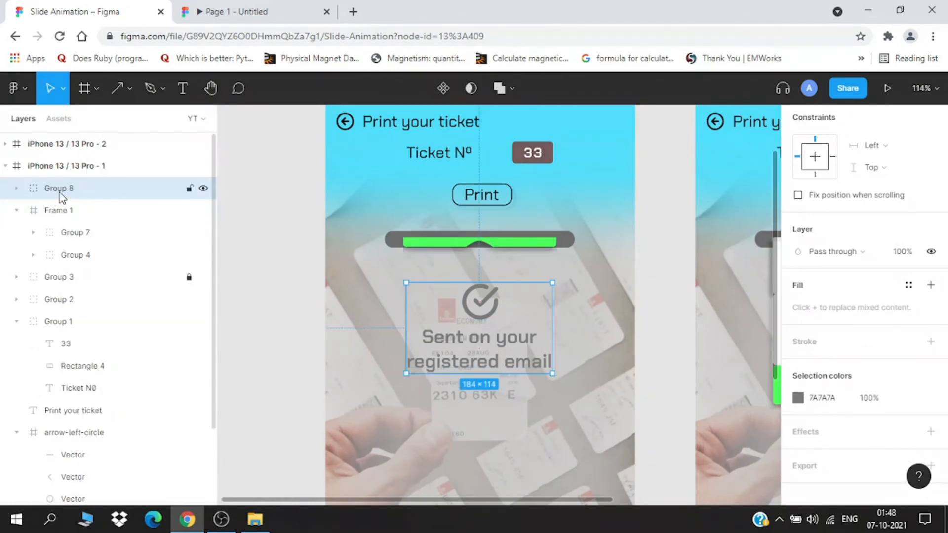
pyautogui.moveTo(65, 196); pyautogui.dragTo(45, 273)
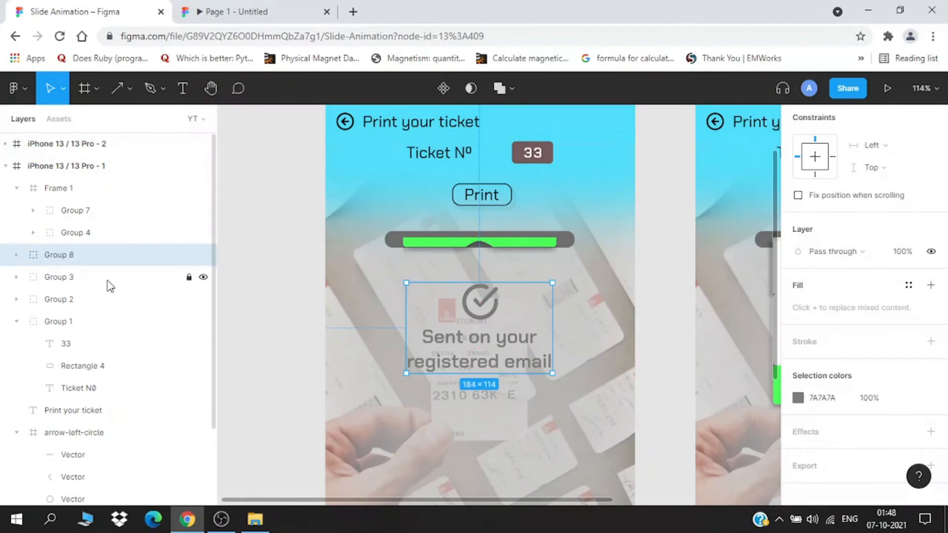
# Copy the confirmation group into iPhone 13 / 13 Pro - 2, place it beneath Frame 1 in the layer order and deselect it
pyautogui.click(251, 305)
pyautogui.click(455, 320)
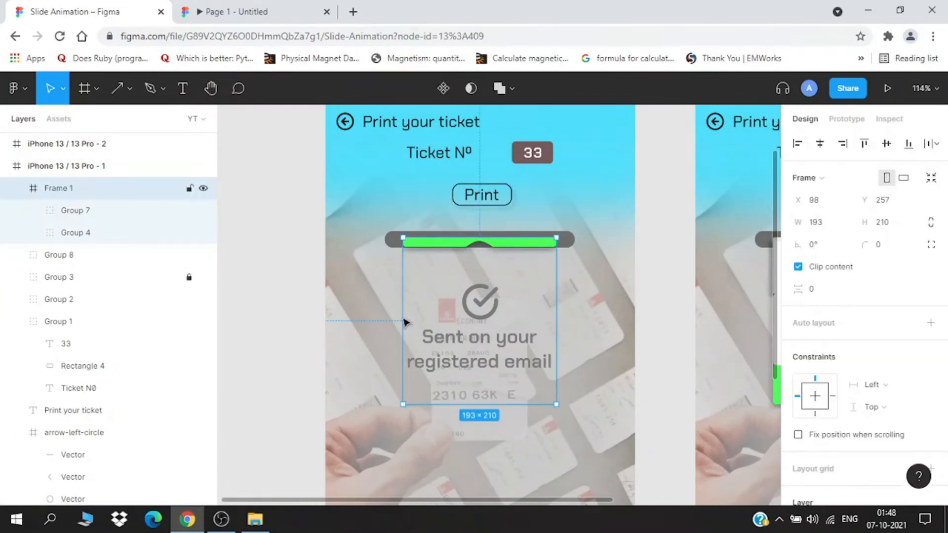
pyautogui.click(55, 255)
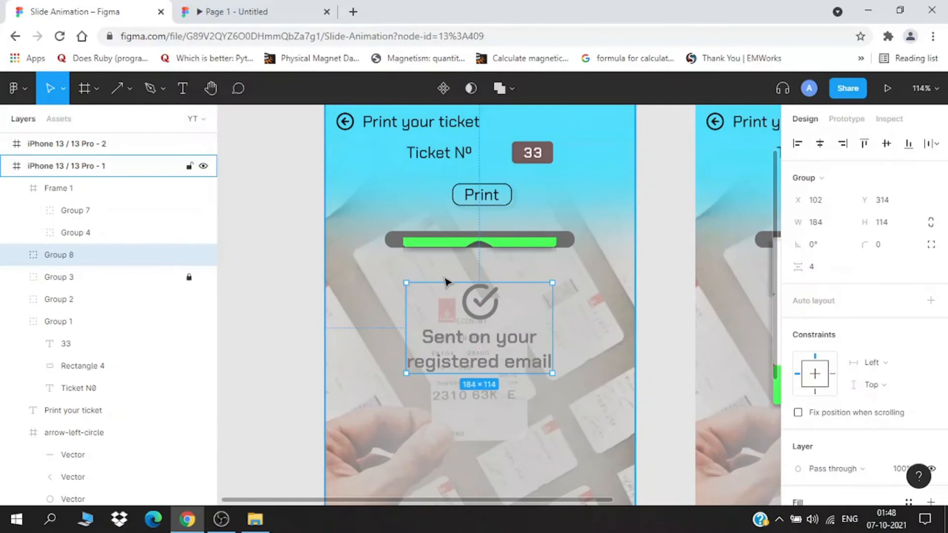
pyautogui.hotkey('shift', '1')
pyautogui.click(610, 149)
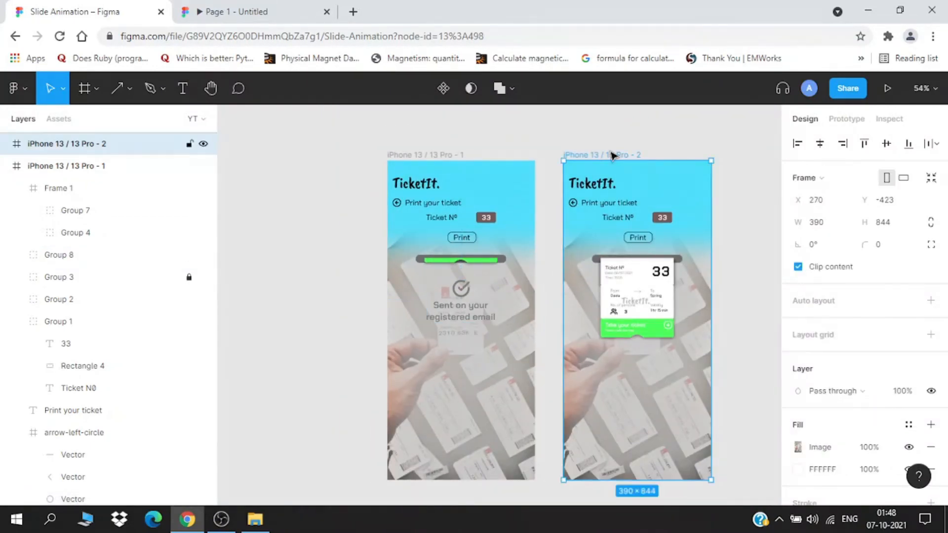
pyautogui.hotkey('ctrl', 'v')
pyautogui.moveTo(48, 173); pyautogui.dragTo(46, 245)
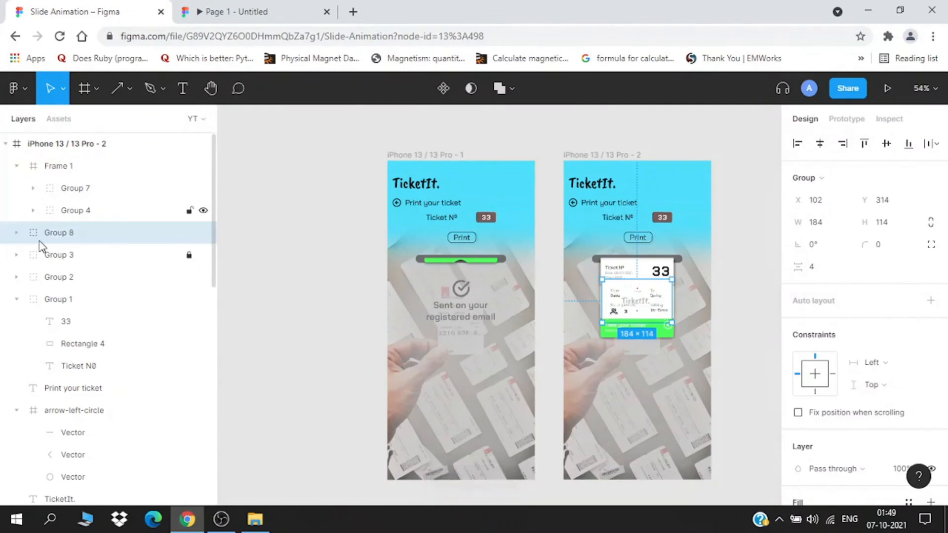
pyautogui.click(307, 345)
pyautogui.scroll(-1, 307, 346)
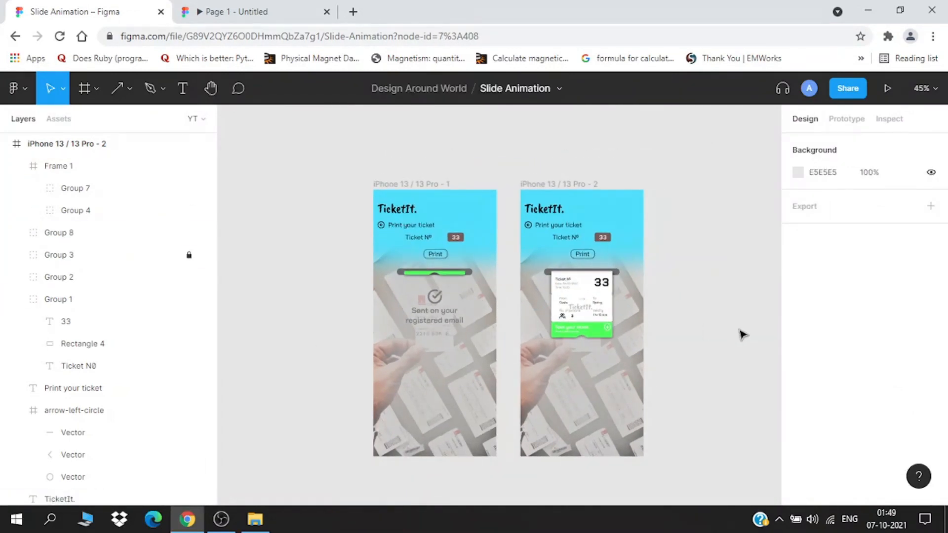
# Duplicate the iPhone 13 / 13 Pro - 2 frame beside it as a third screen at X 765, Y -423
pyautogui.moveTo(732, 328); pyautogui.dragTo(619, 309)
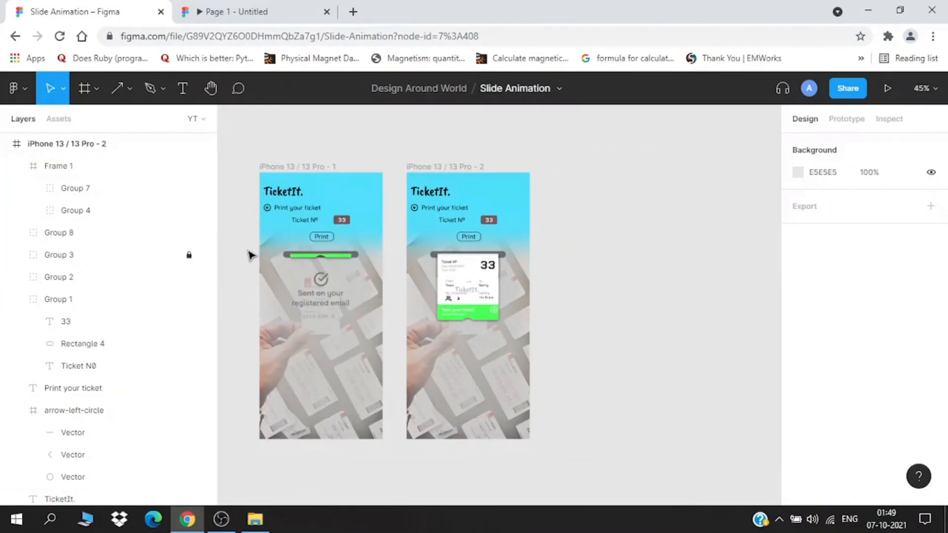
pyautogui.moveTo(248, 255); pyautogui.dragTo(281, 268)
pyautogui.scroll(1, 599, 371)
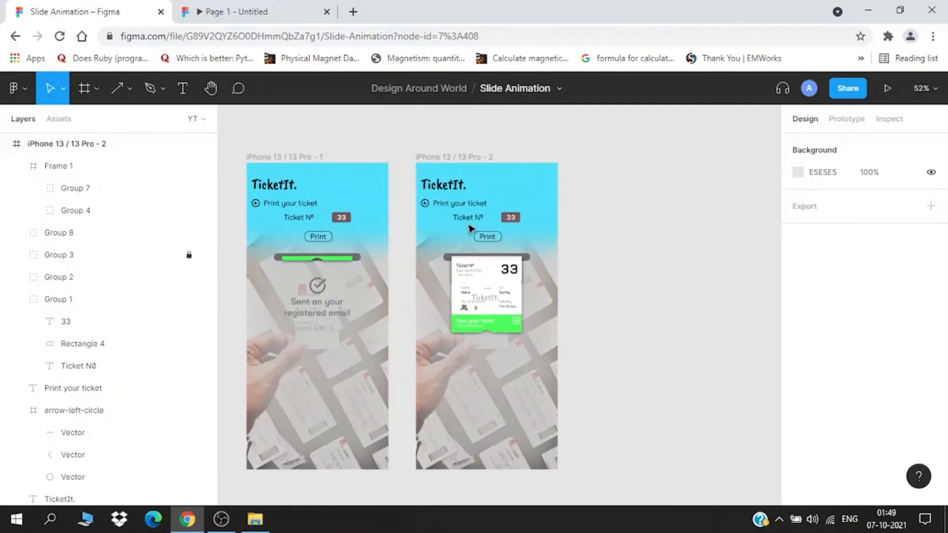
pyautogui.click(473, 157)
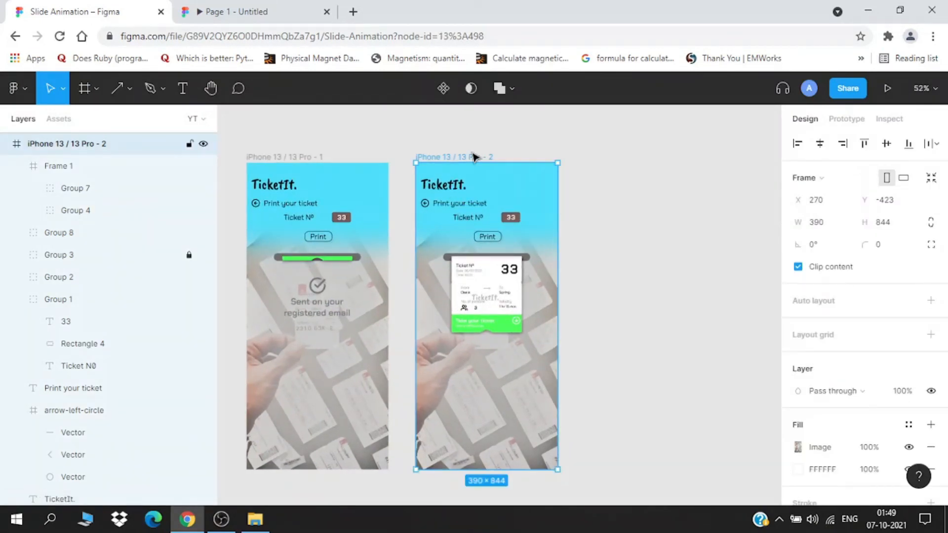
pyautogui.moveTo(473, 156); pyautogui.dragTo(655, 157)
pyautogui.moveTo(571, 140); pyautogui.dragTo(512, 140)
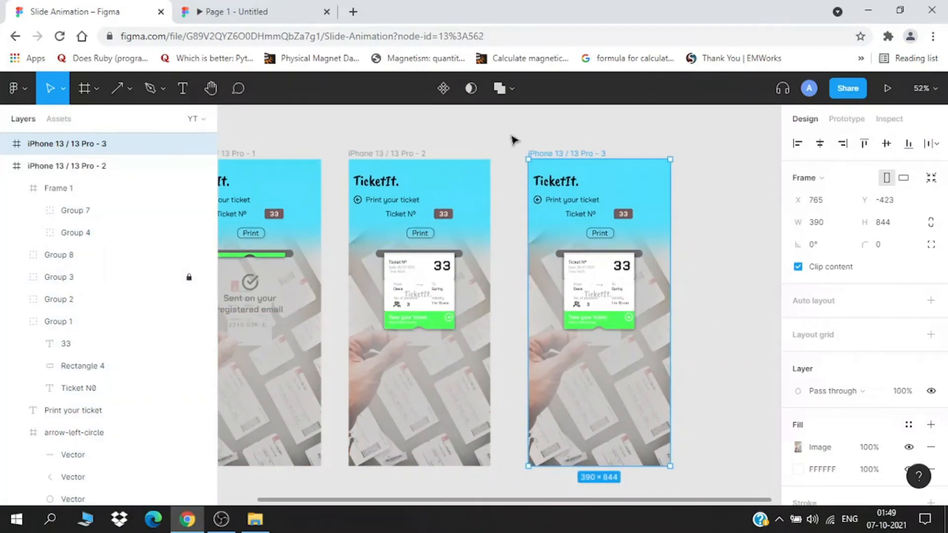
# Slide the lower ticket section, Group 7, down to Y 231 inside Frame 1 on the third screen, leaving the ticket stub in place
pyautogui.scroll(3, 610, 302)
pyautogui.click(606, 292)
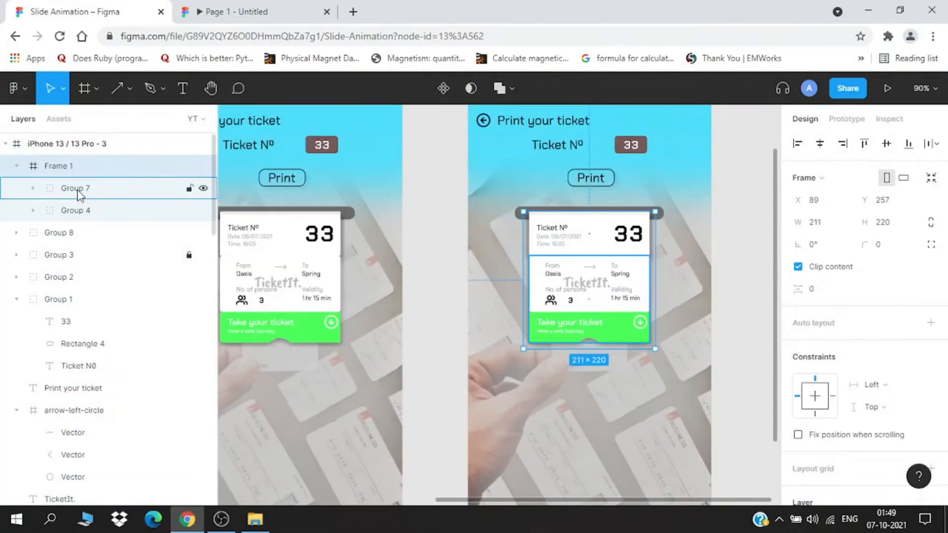
pyautogui.click(67, 195)
pyautogui.click(82, 211)
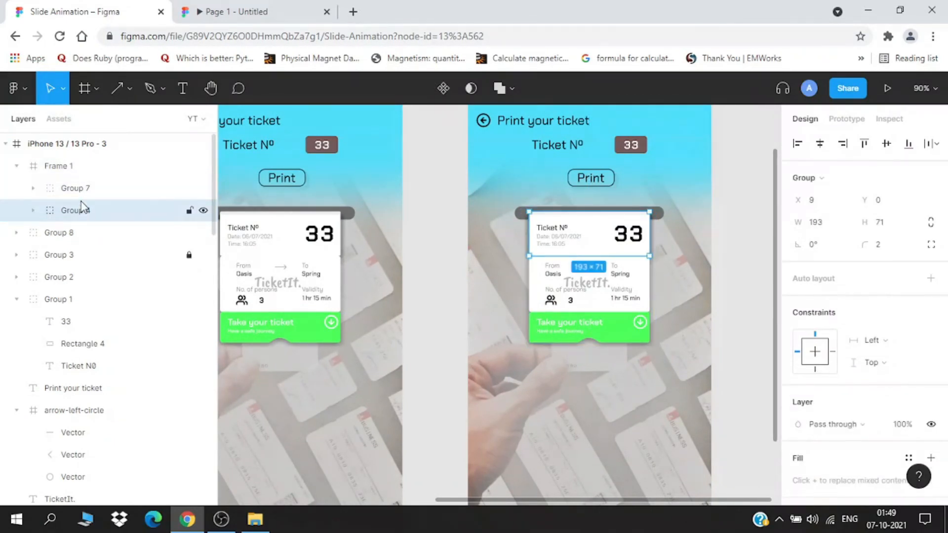
pyautogui.click(87, 191)
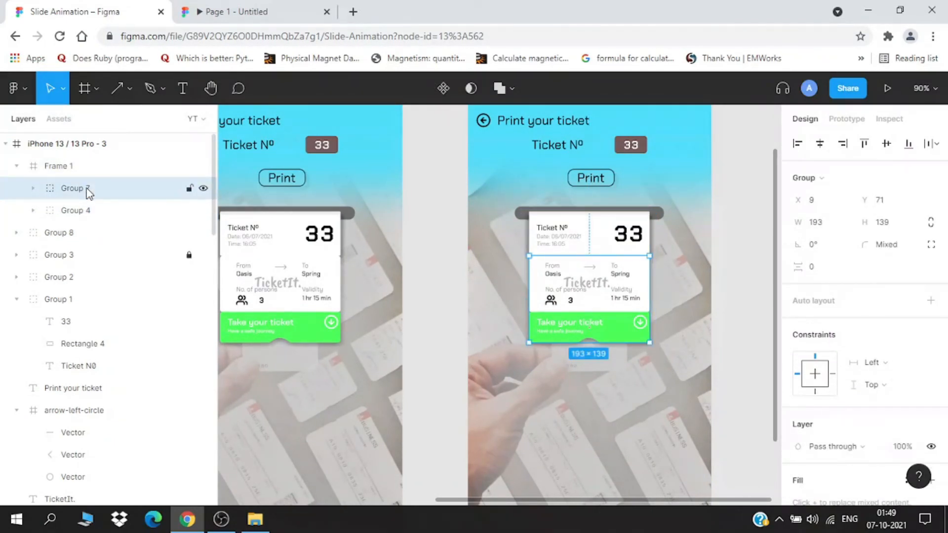
pyautogui.hotkey('shift', 'Down')
pyautogui.hotkey('shift', 'Down')
pyautogui.hotkey('shift', 'Down')
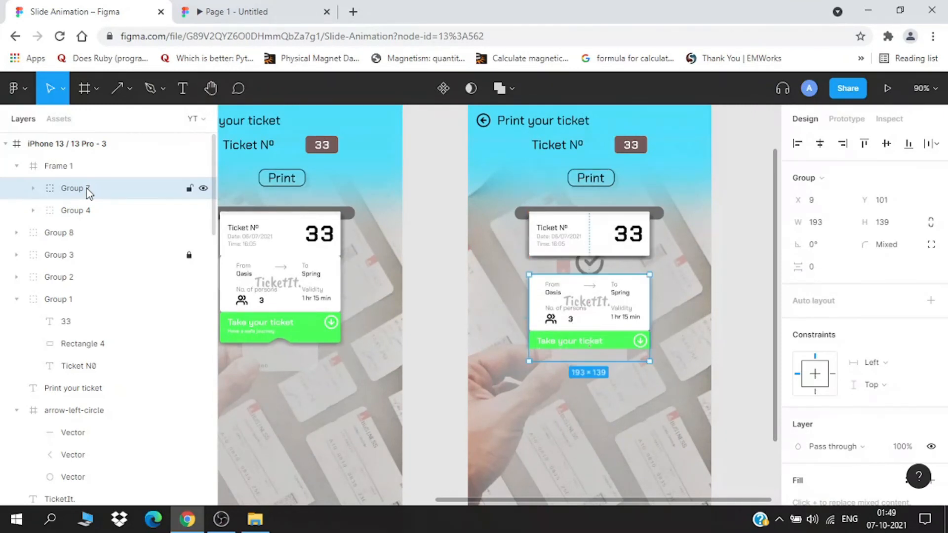
pyautogui.hotkey('shift', 'Down')
pyautogui.hotkey('shift', 'Down')
pyautogui.hotkey('shift', 'Down')
pyautogui.hotkey('shift', 'Down')
pyautogui.hotkey('shift', 'Down')
pyautogui.hotkey('shift', 'Down')
pyautogui.hotkey('shift', 'Down')
pyautogui.hotkey('shift', 'Down')
pyautogui.hotkey('shift', 'Down')
pyautogui.hotkey('shift', 'Down')
pyautogui.hotkey('shift', 'Down')
pyautogui.hotkey('shift', 'Down')
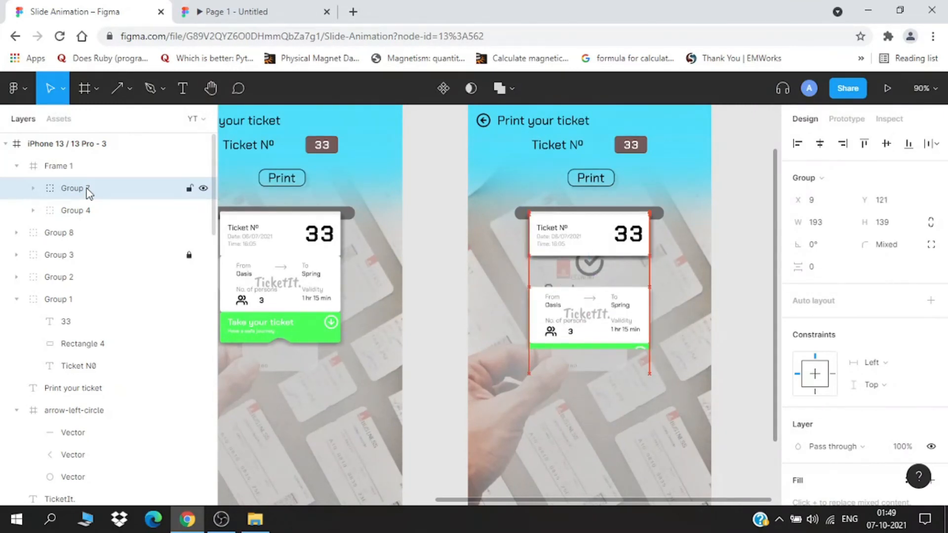
pyautogui.hotkey('shift', 'Down')
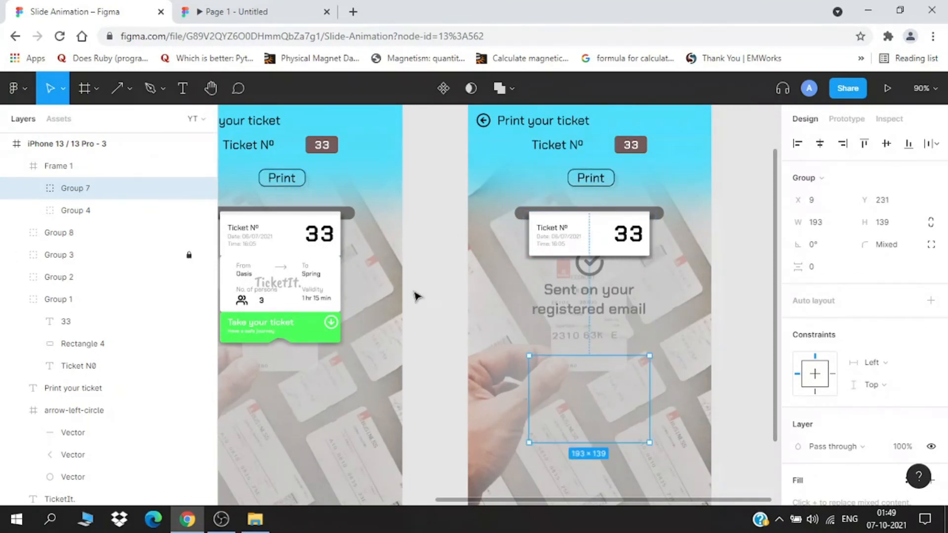
pyautogui.moveTo(432, 316); pyautogui.dragTo(493, 339)
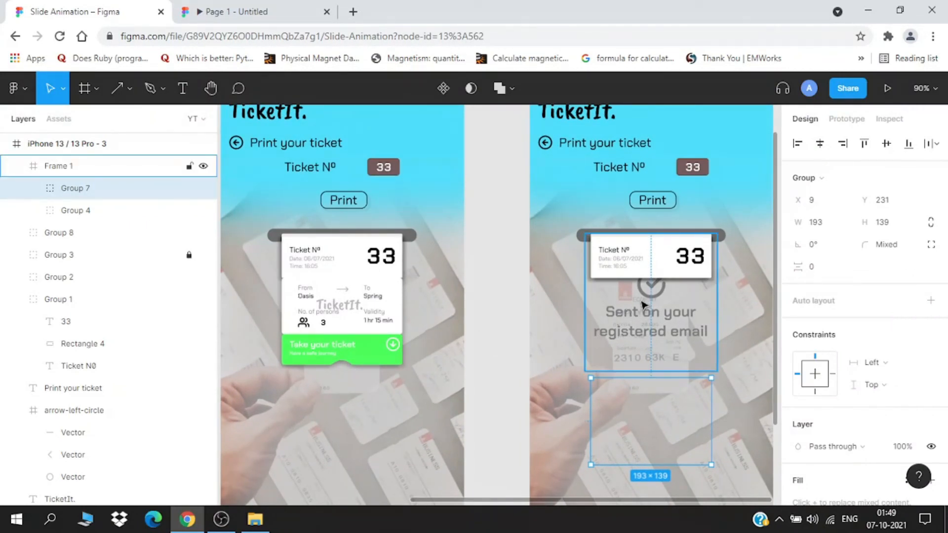
pyautogui.click(51, 235)
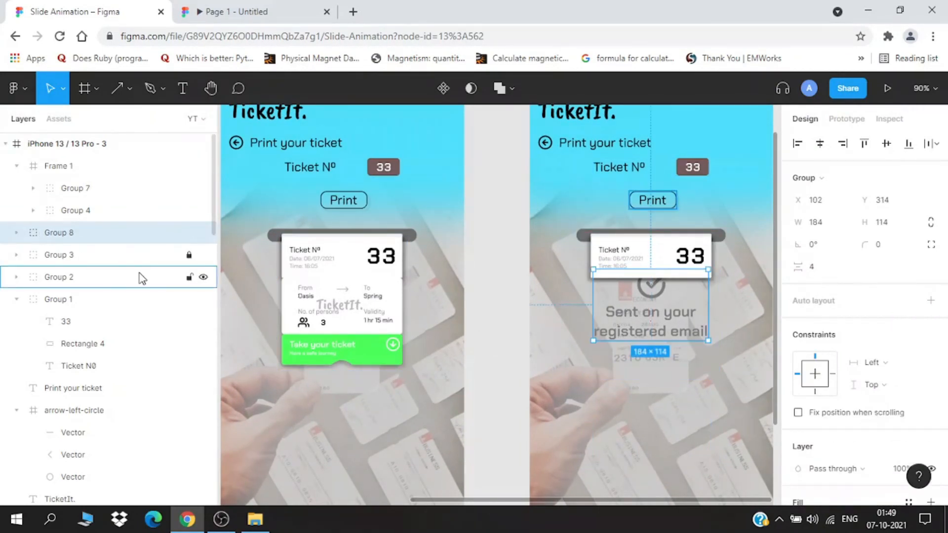
pyautogui.scroll(-1, 96, 329)
pyautogui.scroll(-10, 97, 326)
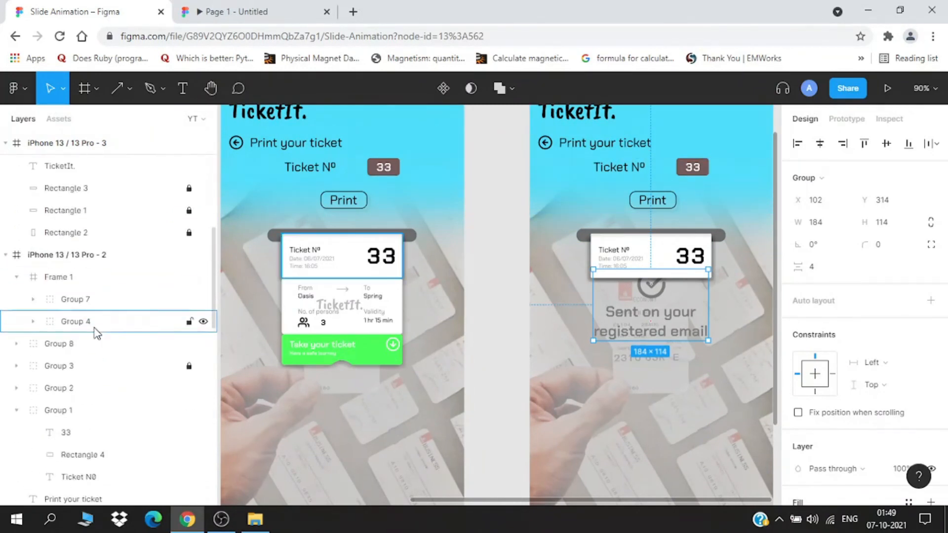
pyautogui.keyDown('shift'); pyautogui.click(95, 340); pyautogui.keyUp('shift')
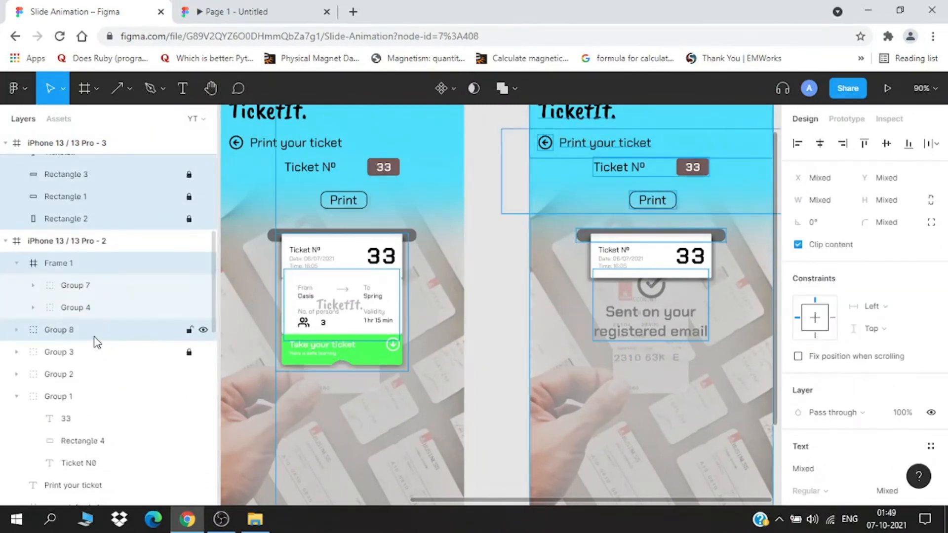
pyautogui.scroll(-1, 142, 390)
pyautogui.scroll(-10, 142, 390)
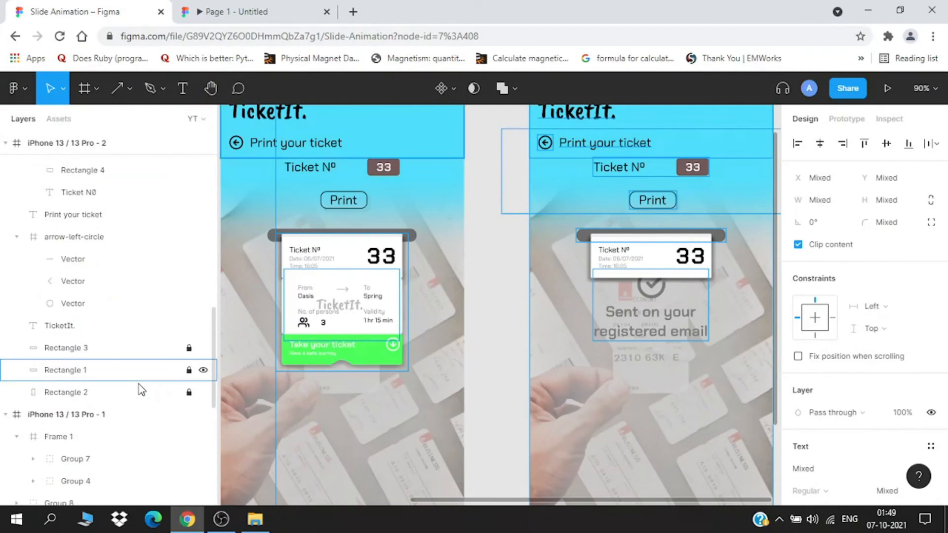
pyautogui.keyDown('shift'); pyautogui.click(94, 424); pyautogui.keyUp('shift')
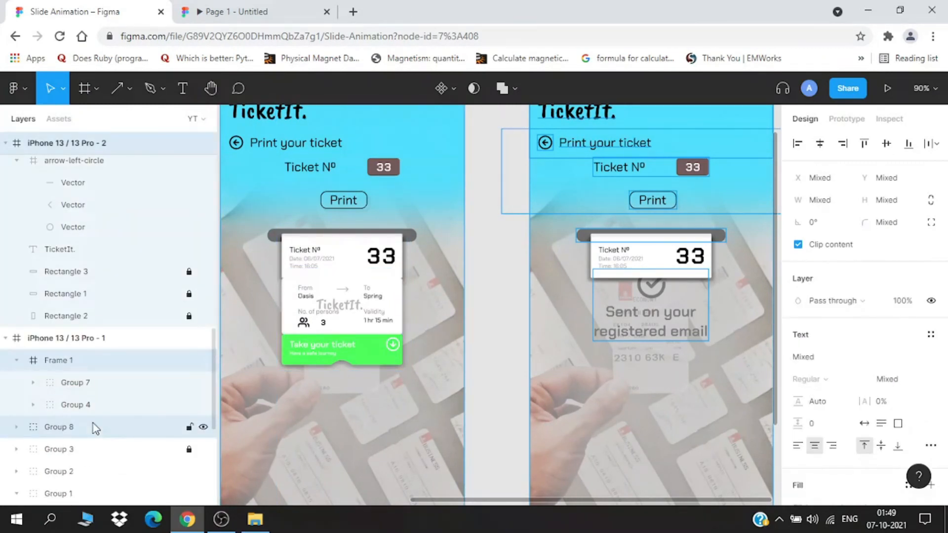
# Select the email confirmation group, Group 8, on all three screens, move the groups down together to Y 344 and deselect them
pyautogui.click(92, 423)
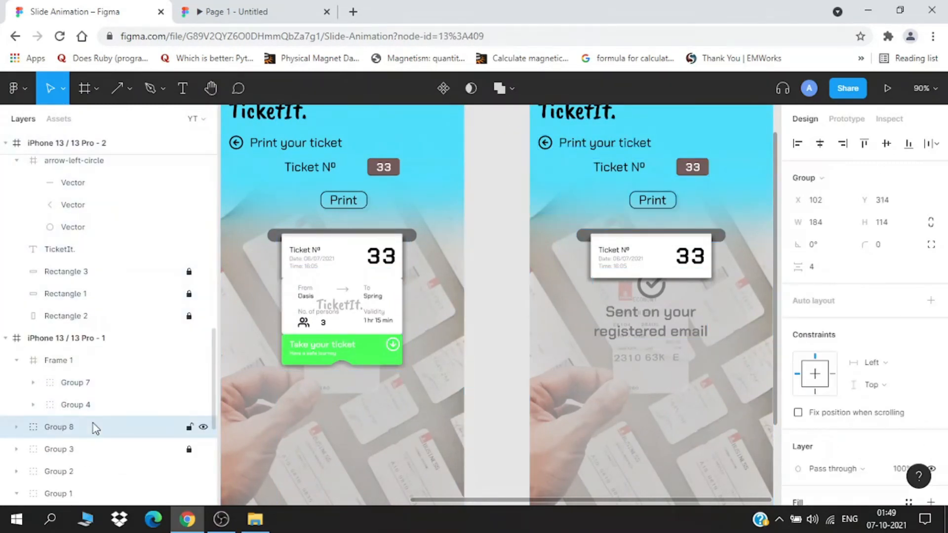
pyautogui.scroll(9, 96, 410)
pyautogui.click(85, 398)
pyautogui.scroll(8, 105, 364)
pyautogui.click(61, 235)
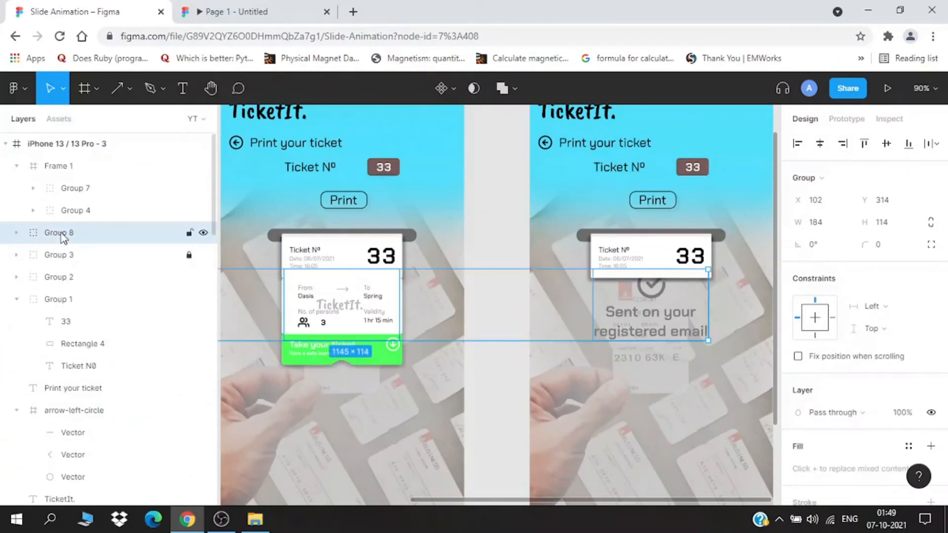
pyautogui.hotkey('shift', 'Down')
pyautogui.hotkey('shift', 'Down')
pyautogui.hotkey('shift', 'Down')
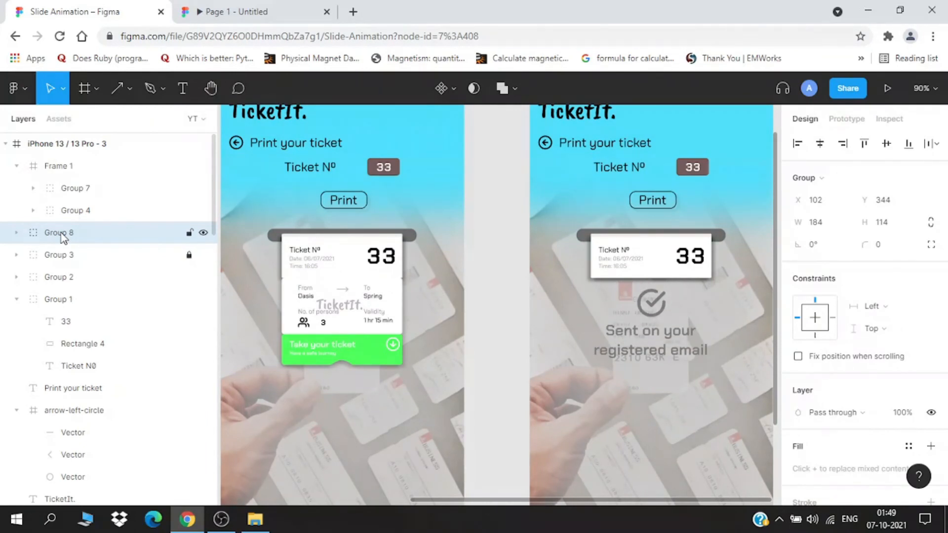
pyautogui.click(488, 436)
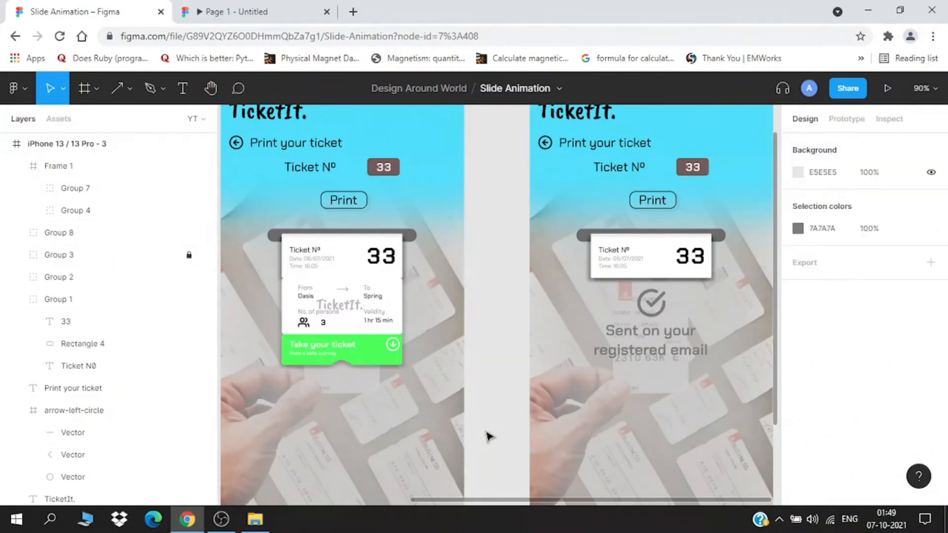
# Delete the email confirmation group, Group 8, from iPhone 13 / 13 Pro - 1
pyautogui.scroll(-5, 491, 420)
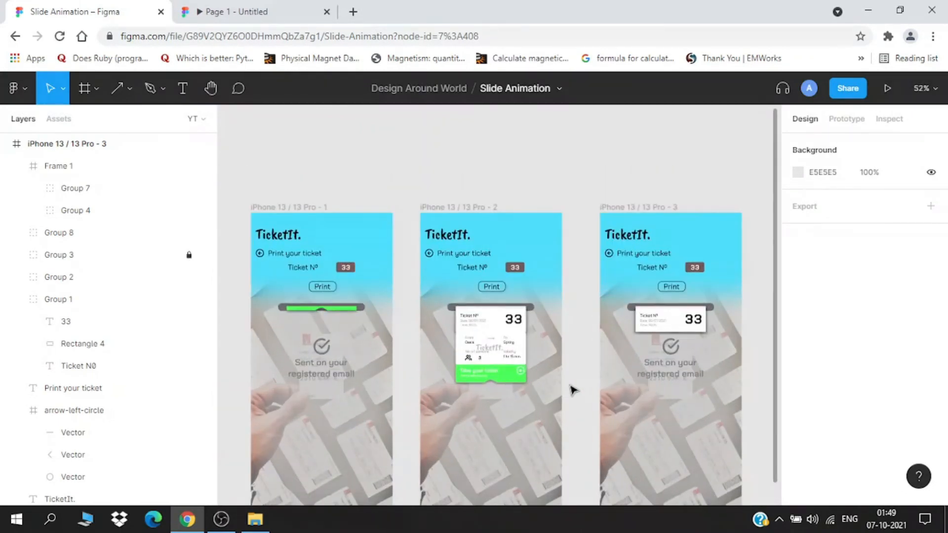
pyautogui.scroll(3, 597, 311)
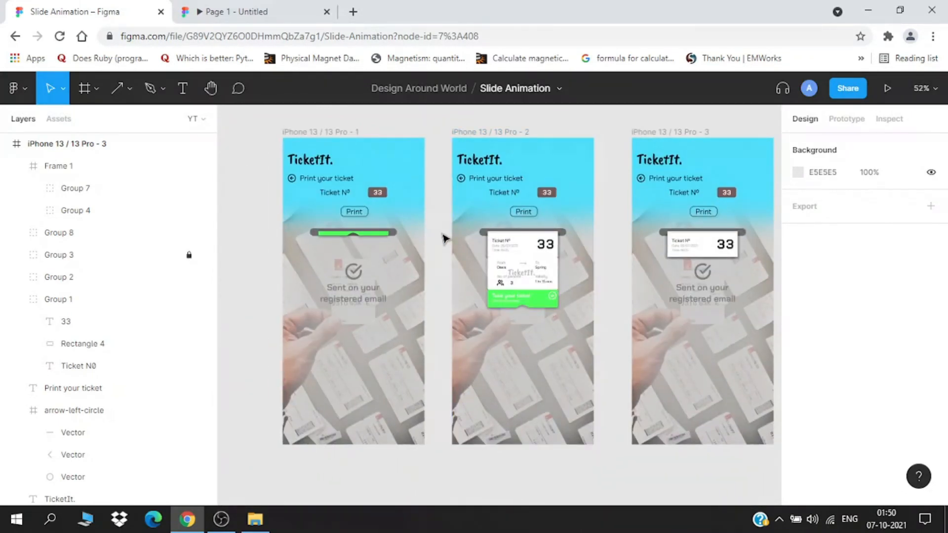
pyautogui.scroll(1, 444, 240)
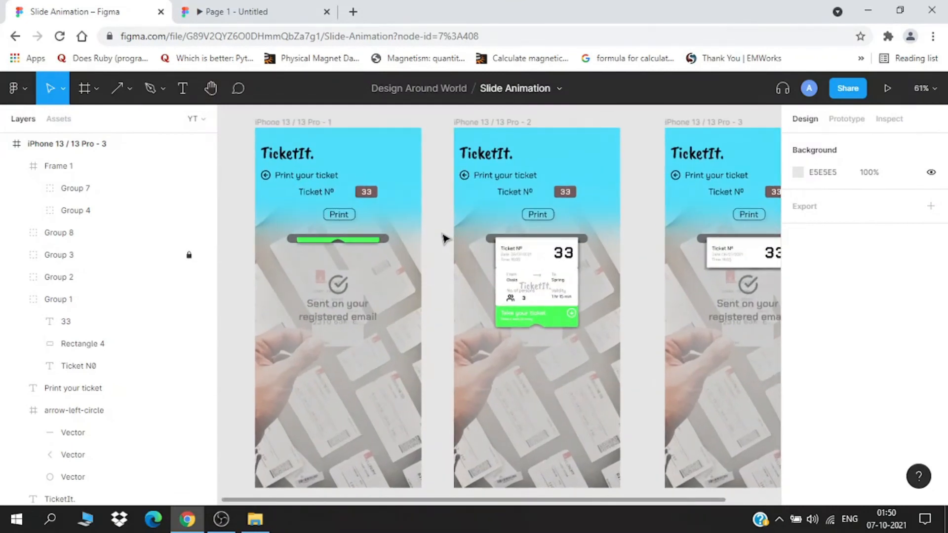
pyautogui.scroll(1, 495, 259)
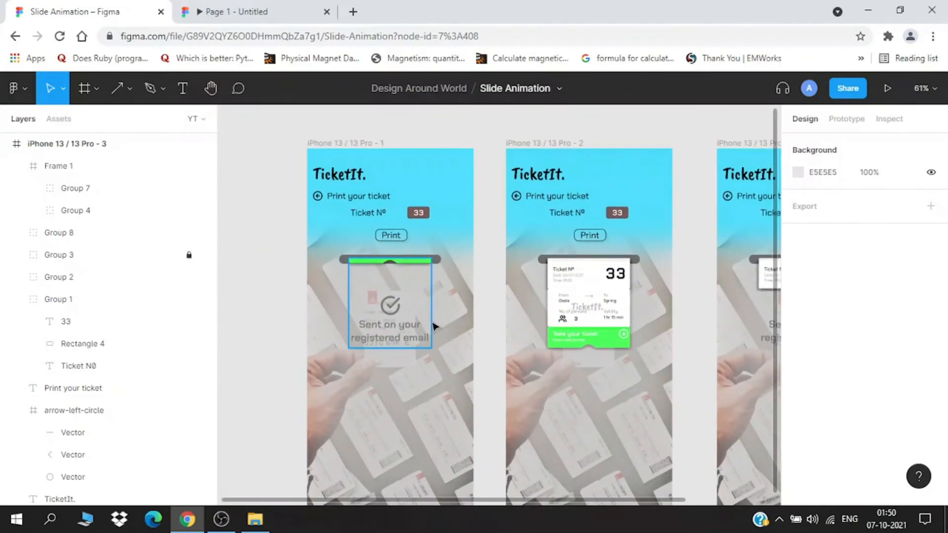
pyautogui.click(418, 332)
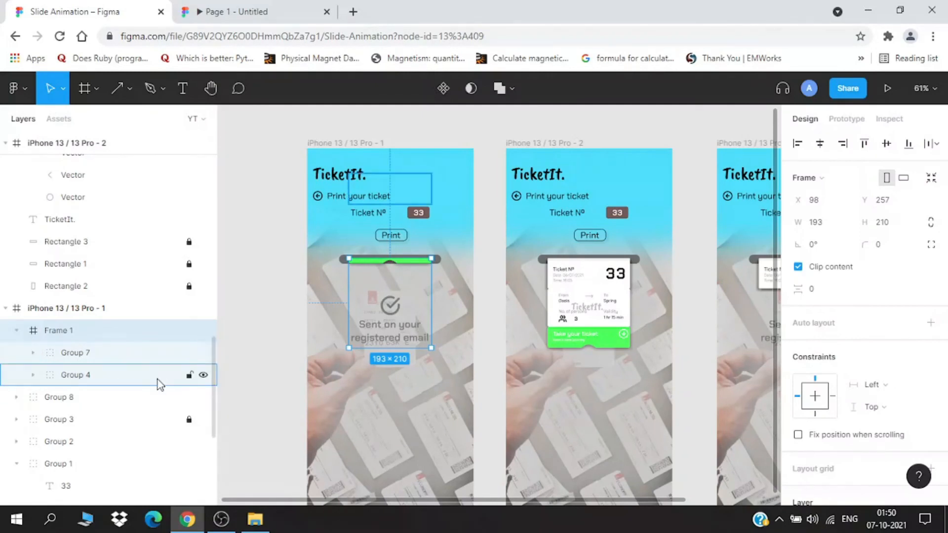
pyautogui.click(118, 403)
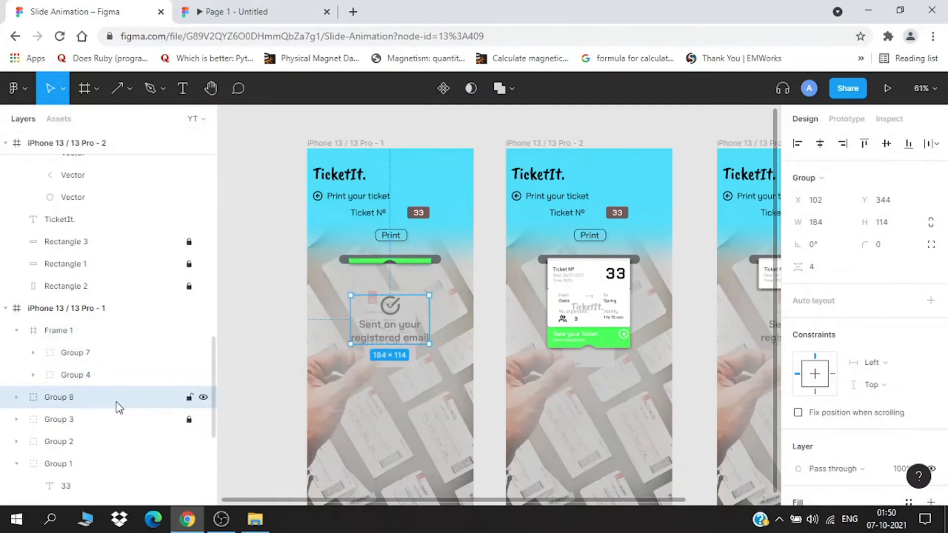
pyautogui.press('Delete')
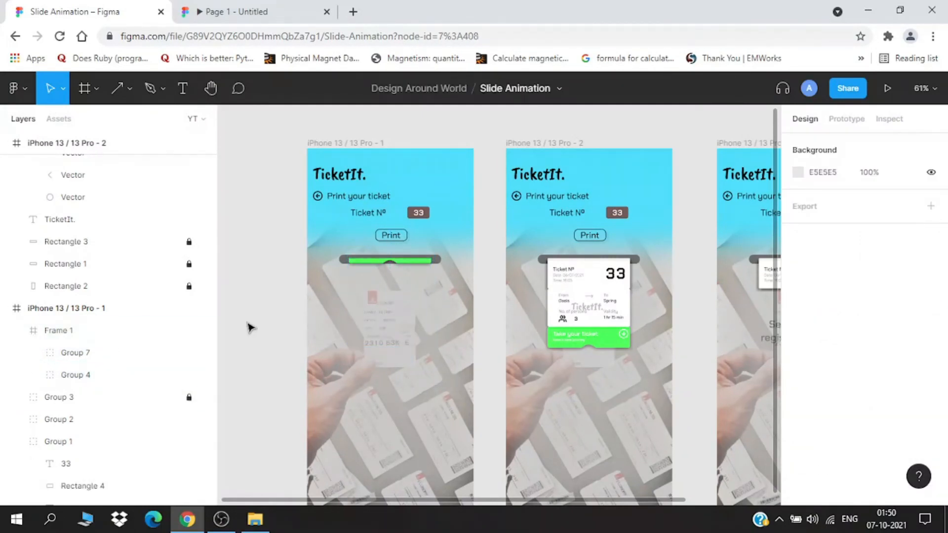
# Link the first screen's Print button to iPhone 13 / 13 Pro - 2 with On tap, Navigate to, Smart animate, Custom easing and 800ms
pyautogui.moveTo(280, 319); pyautogui.dragTo(231, 303)
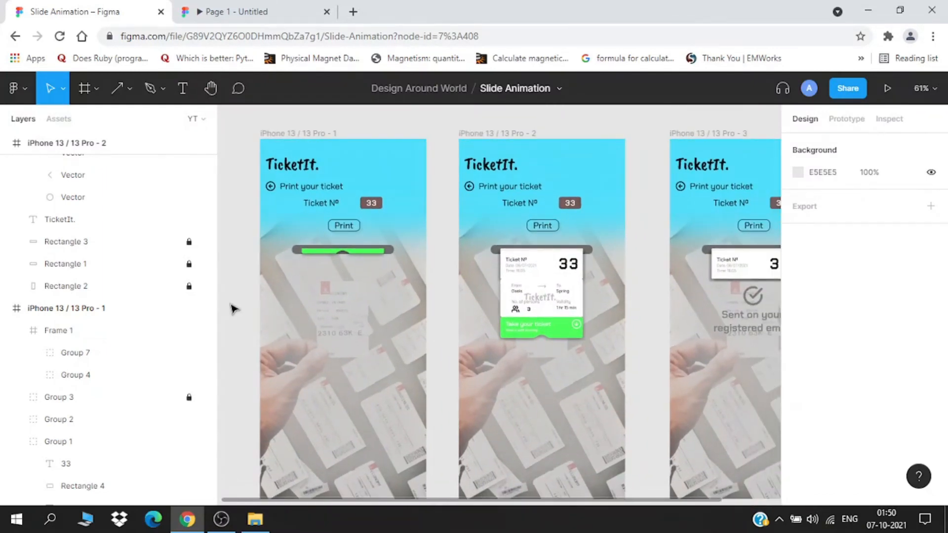
pyautogui.click(358, 230)
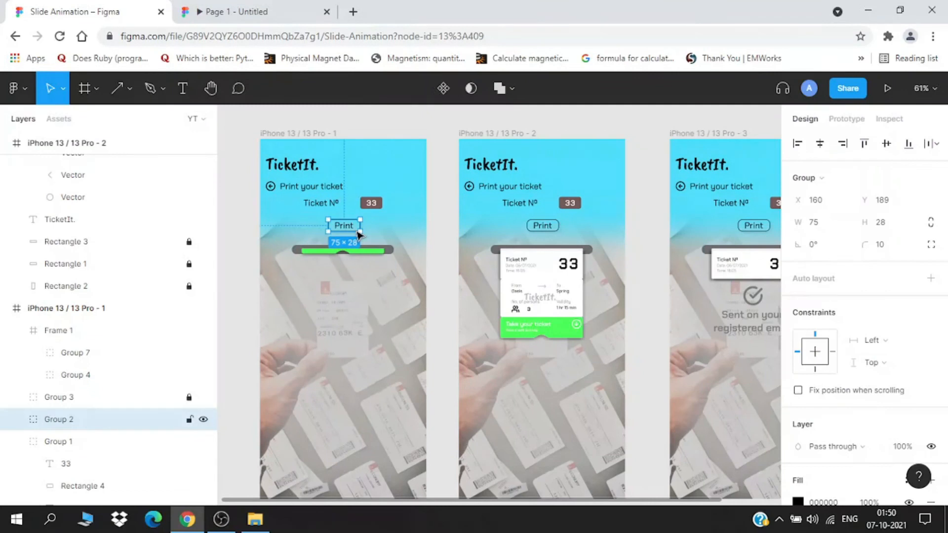
pyautogui.hotkey('shift', 'e')
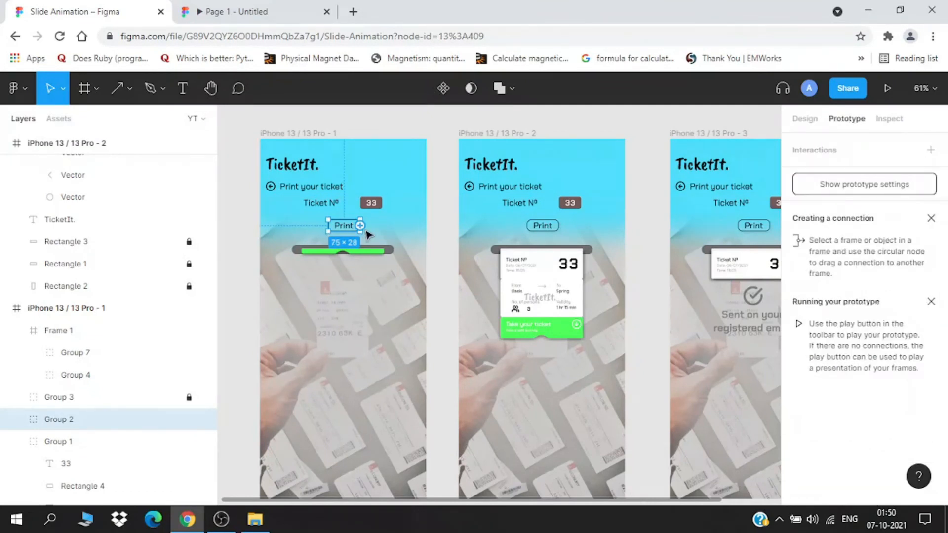
pyautogui.moveTo(360, 225); pyautogui.dragTo(489, 277)
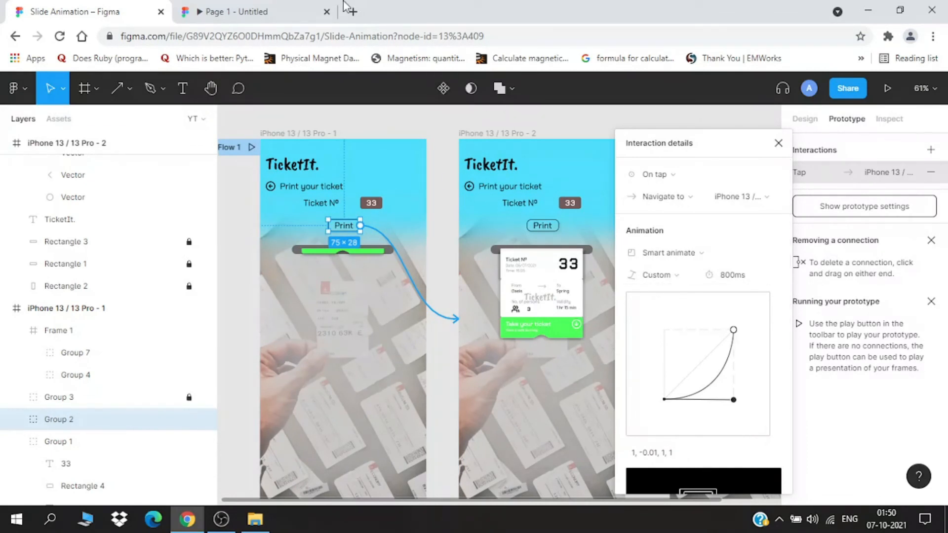
# Check the reference prototype in the Page 1 - Untitled tab, close that tab and dismiss the interaction details
pyautogui.click(253, 7)
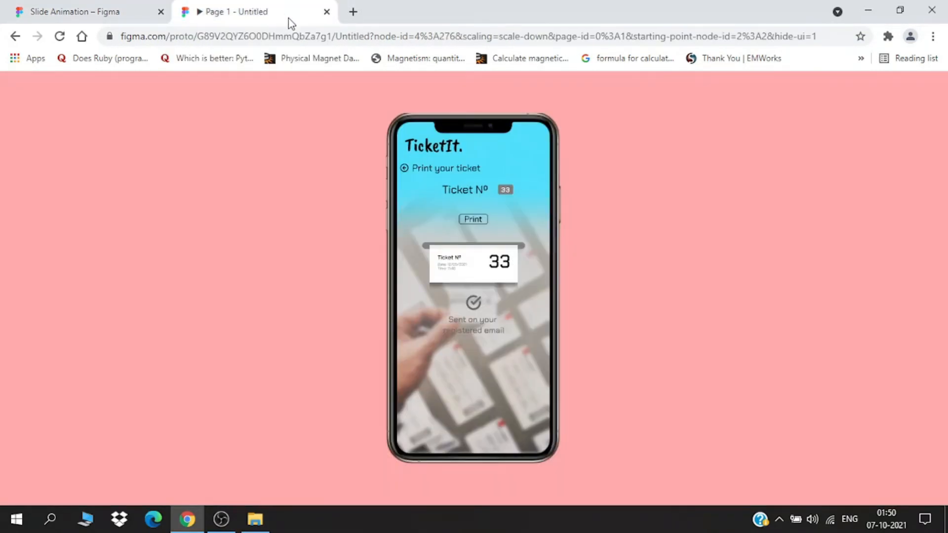
pyautogui.click(326, 12)
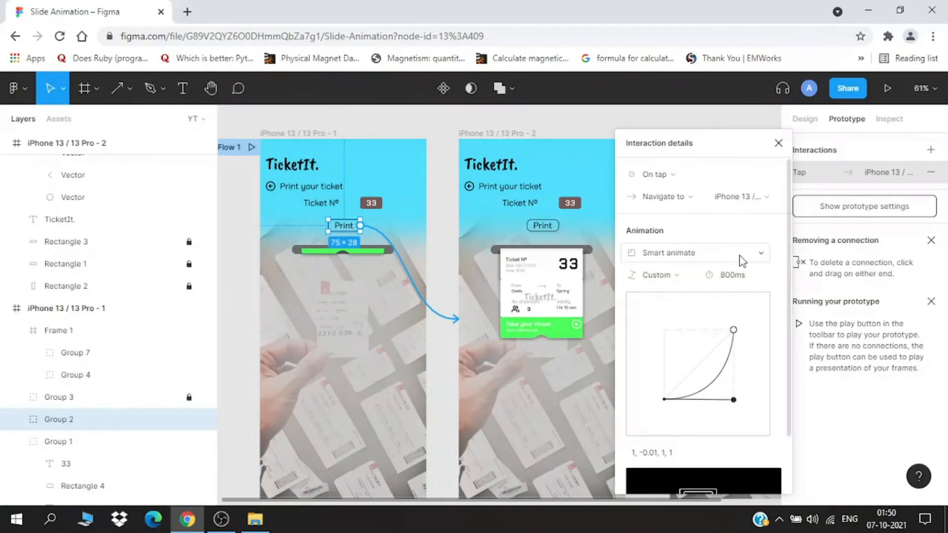
pyautogui.click(438, 128)
# Link the arrow icon in the second screen's green ticket strip to iPhone 13 / 13 Pro - 3 with On tap, Navigate to, Smart animate, Custom easing and 800ms
pyautogui.moveTo(437, 127); pyautogui.dragTo(326, 125)
pyautogui.scroll(3, 470, 332)
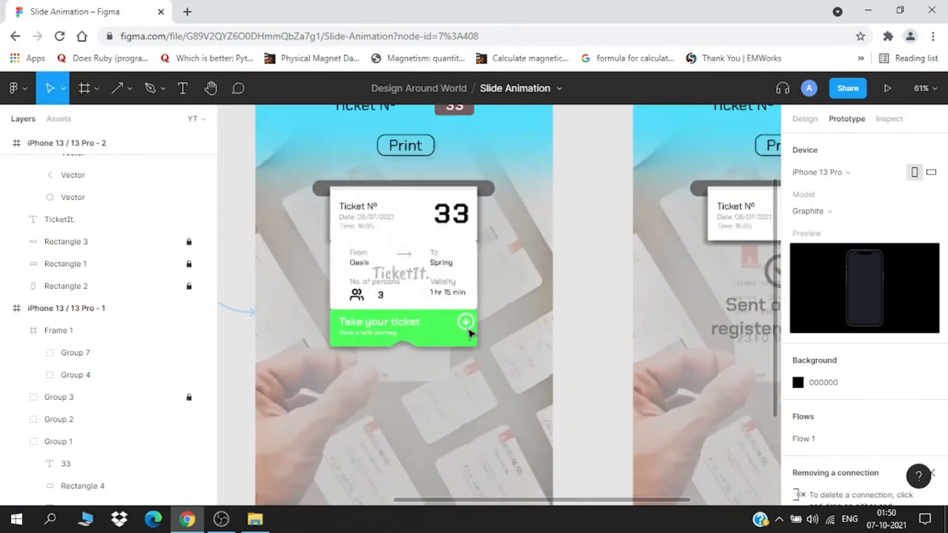
pyautogui.doubleClick(469, 333)
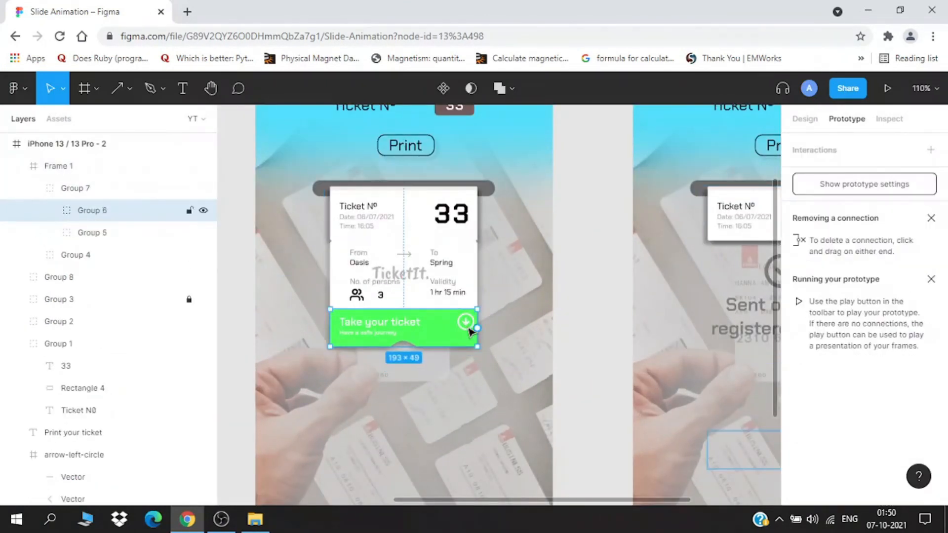
pyautogui.doubleClick(470, 332)
pyautogui.moveTo(475, 321); pyautogui.dragTo(645, 266)
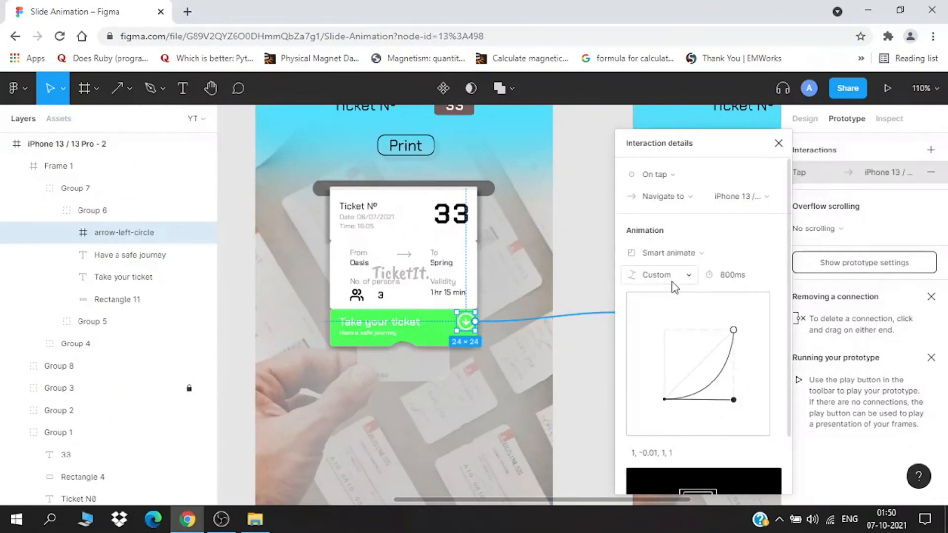
pyautogui.click(597, 285)
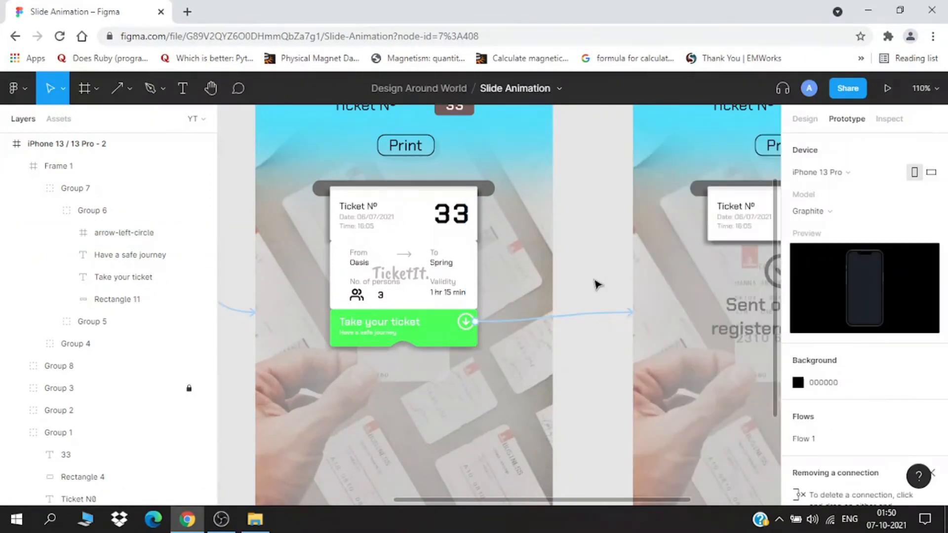
pyautogui.hotkey('shift', '1')
pyautogui.scroll(1, 598, 285)
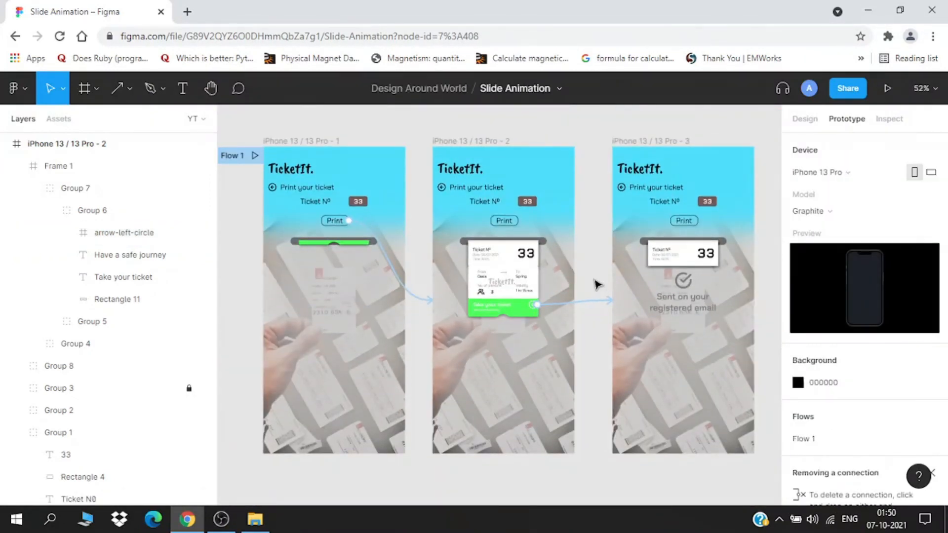
# Present the prototype from Flow 1 and play the print and take-ticket transitions through twice
pyautogui.click(887, 90)
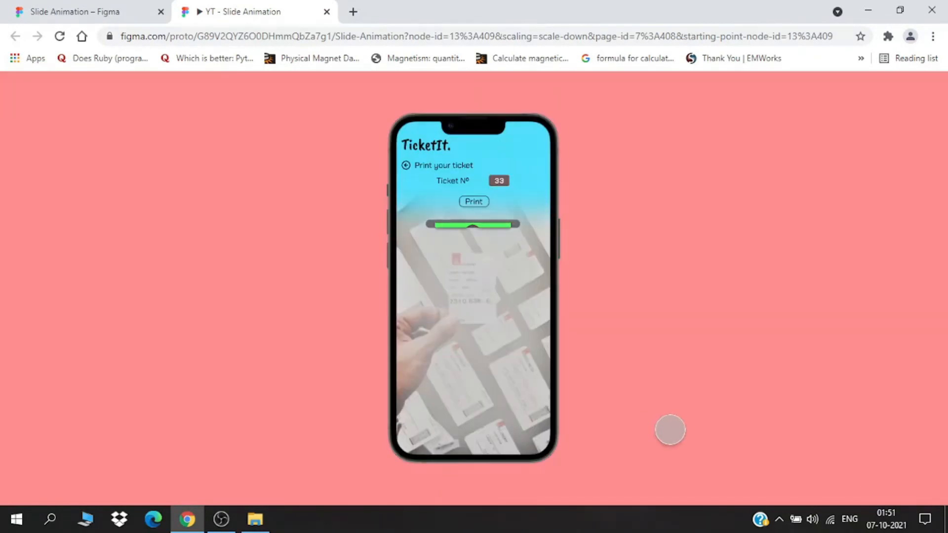
pyautogui.click(474, 202)
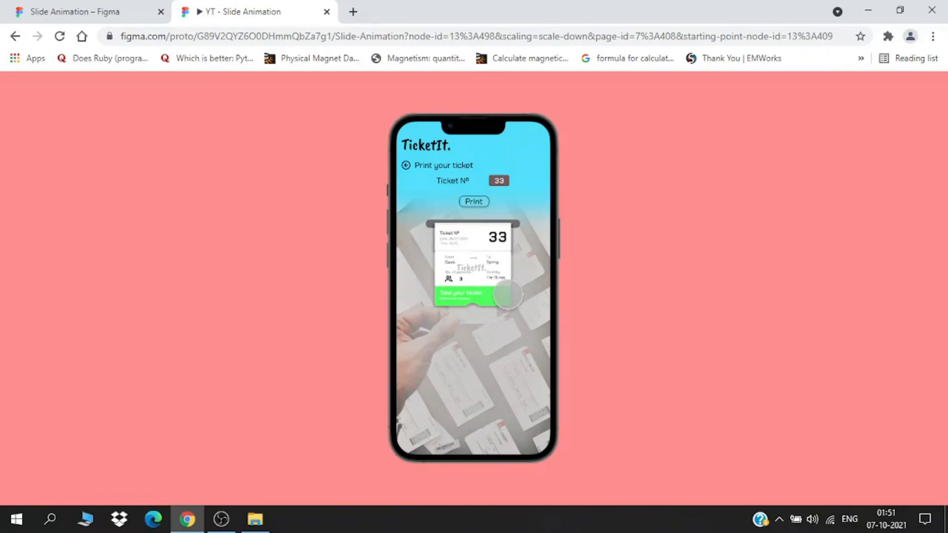
pyautogui.click(507, 295)
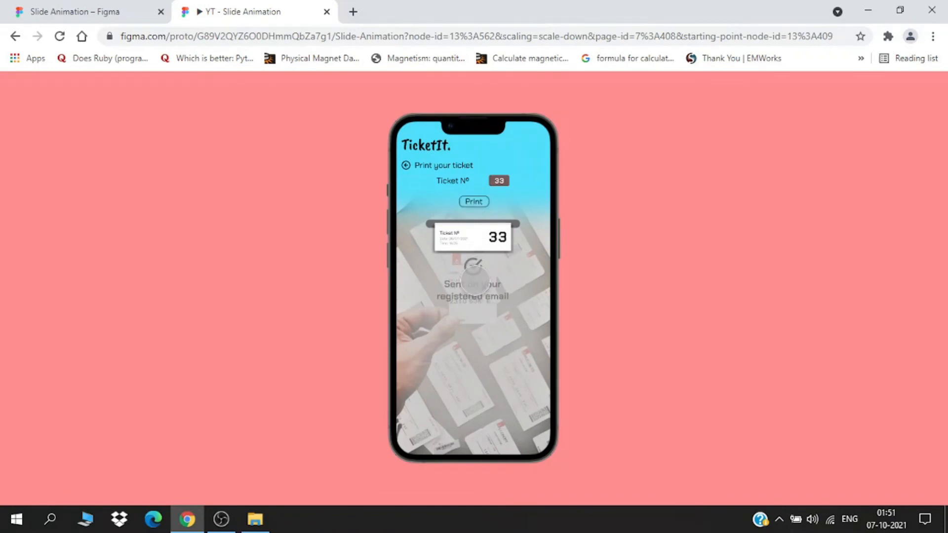
pyautogui.click(475, 280)
pyautogui.click(477, 201)
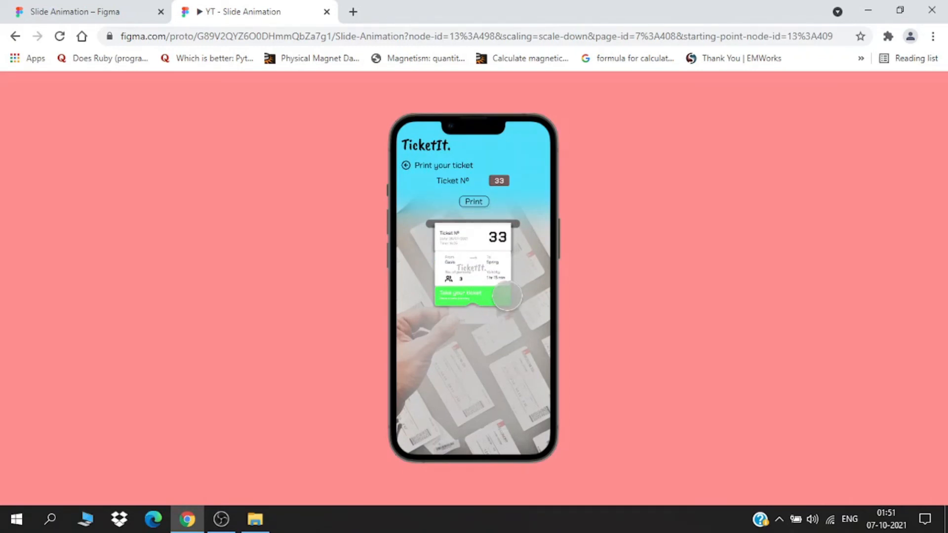
pyautogui.click(502, 288)
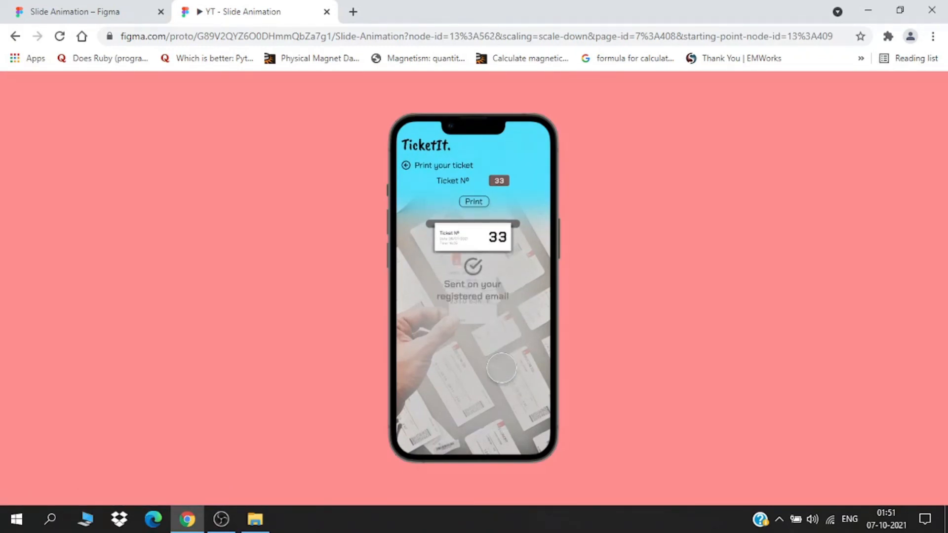